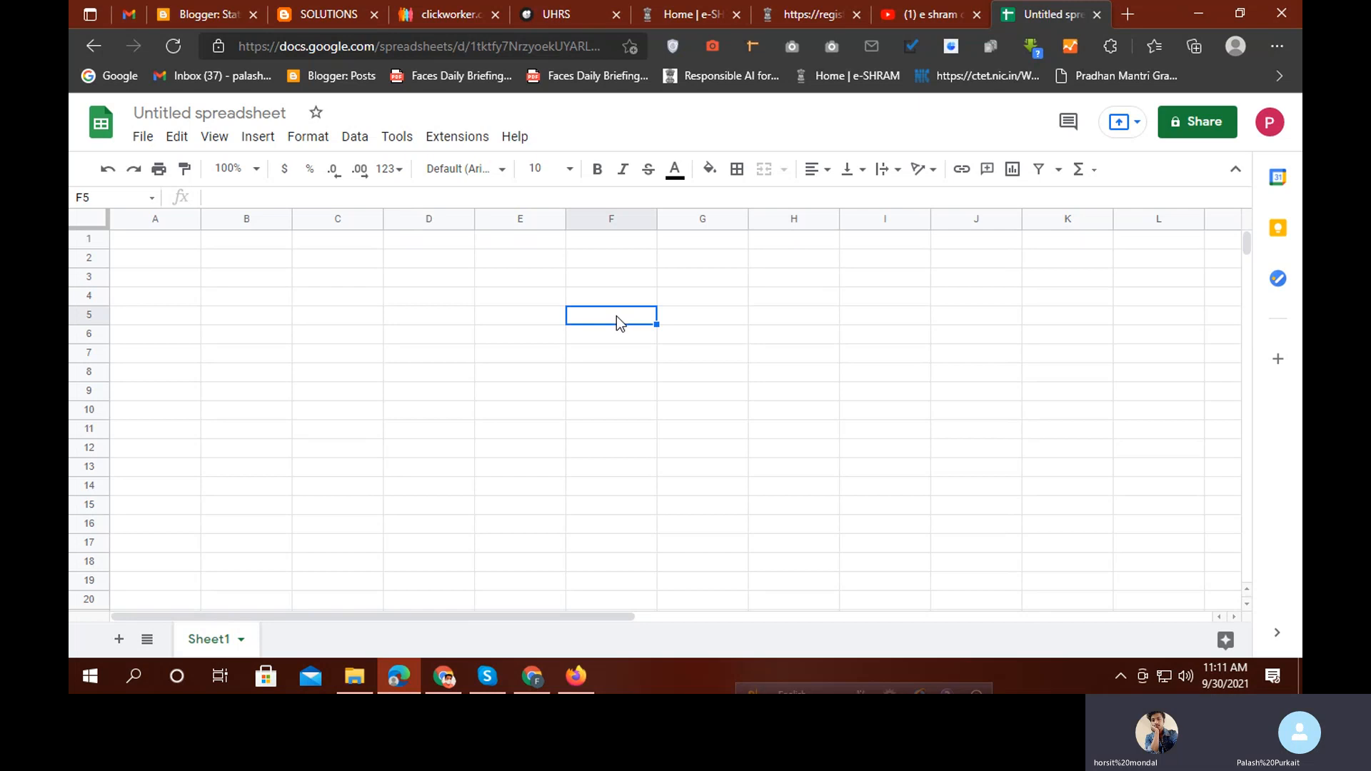
Select cells E6, D8 and D9, then rows 1 and 5
left_click(511, 333)
left_click(447, 371)
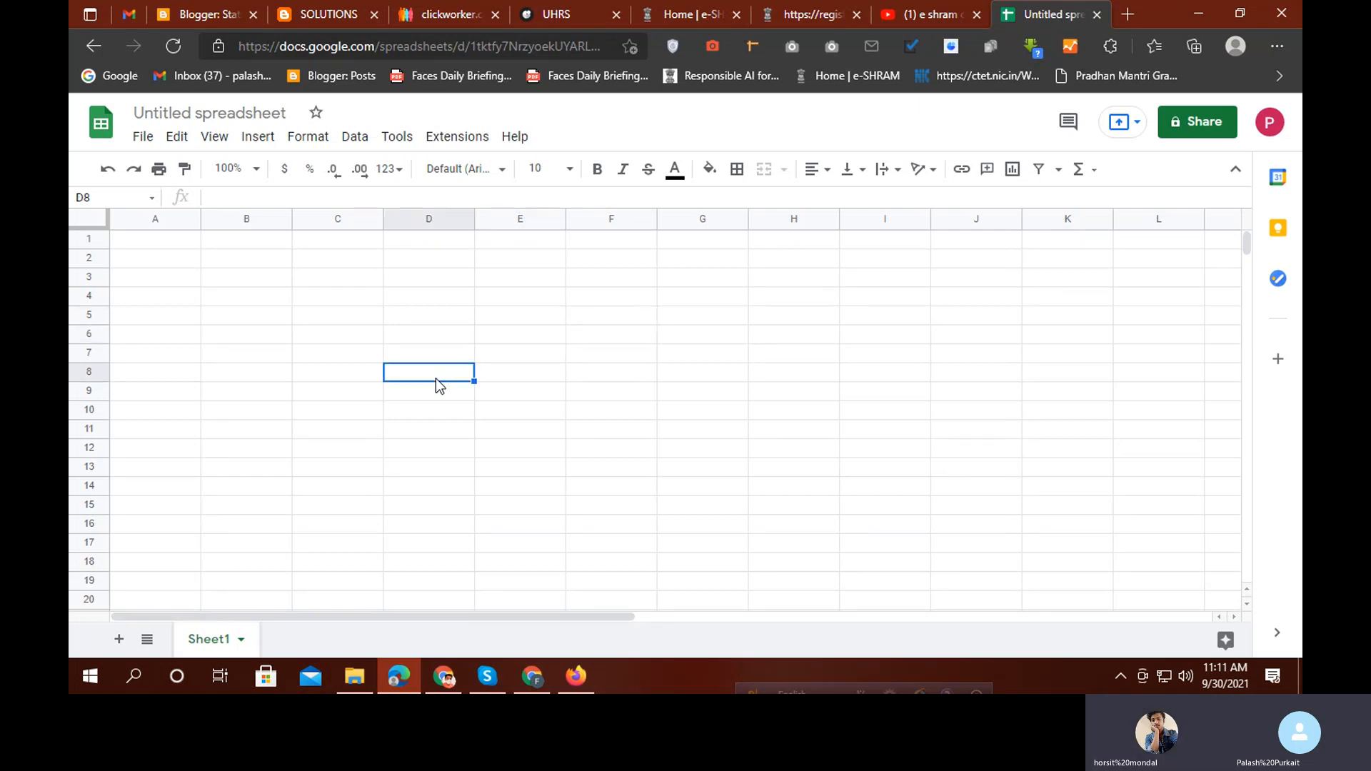
left_click(408, 400)
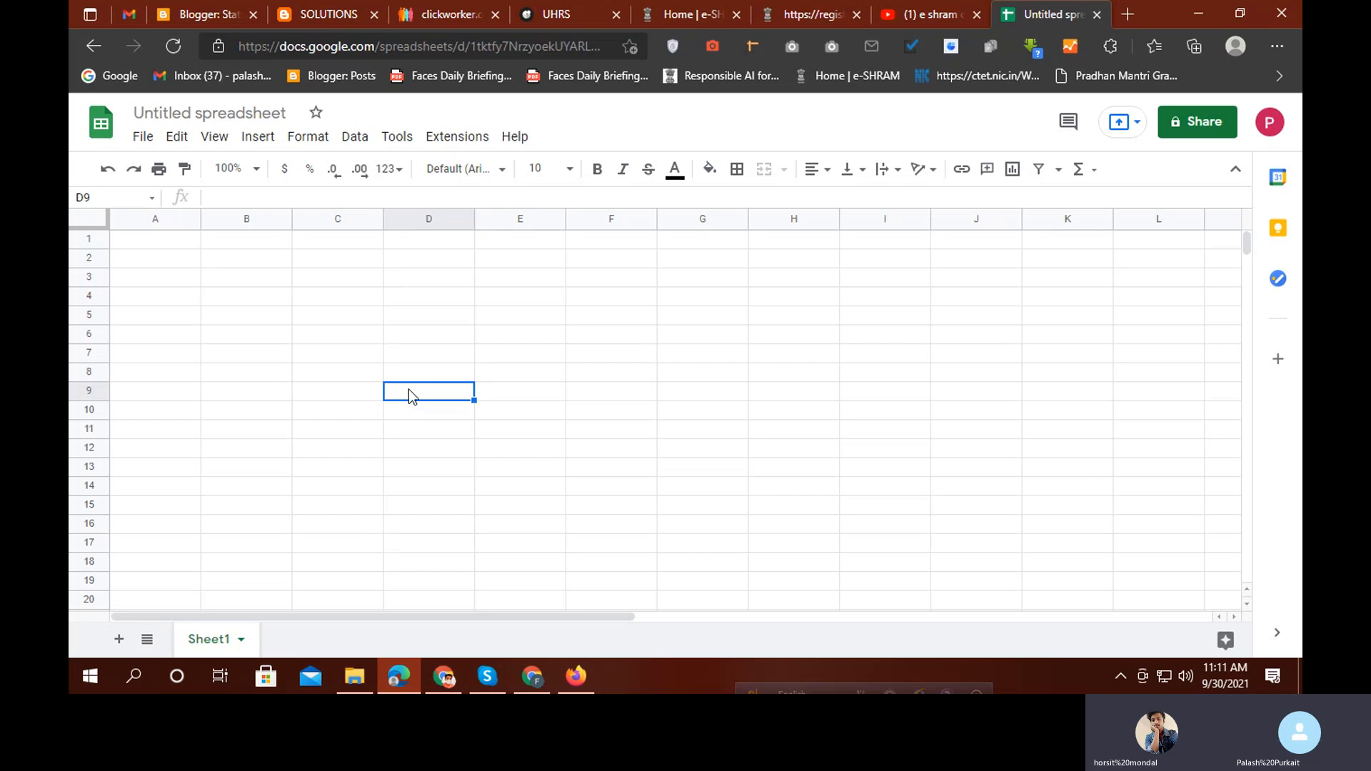
left_click(83, 239)
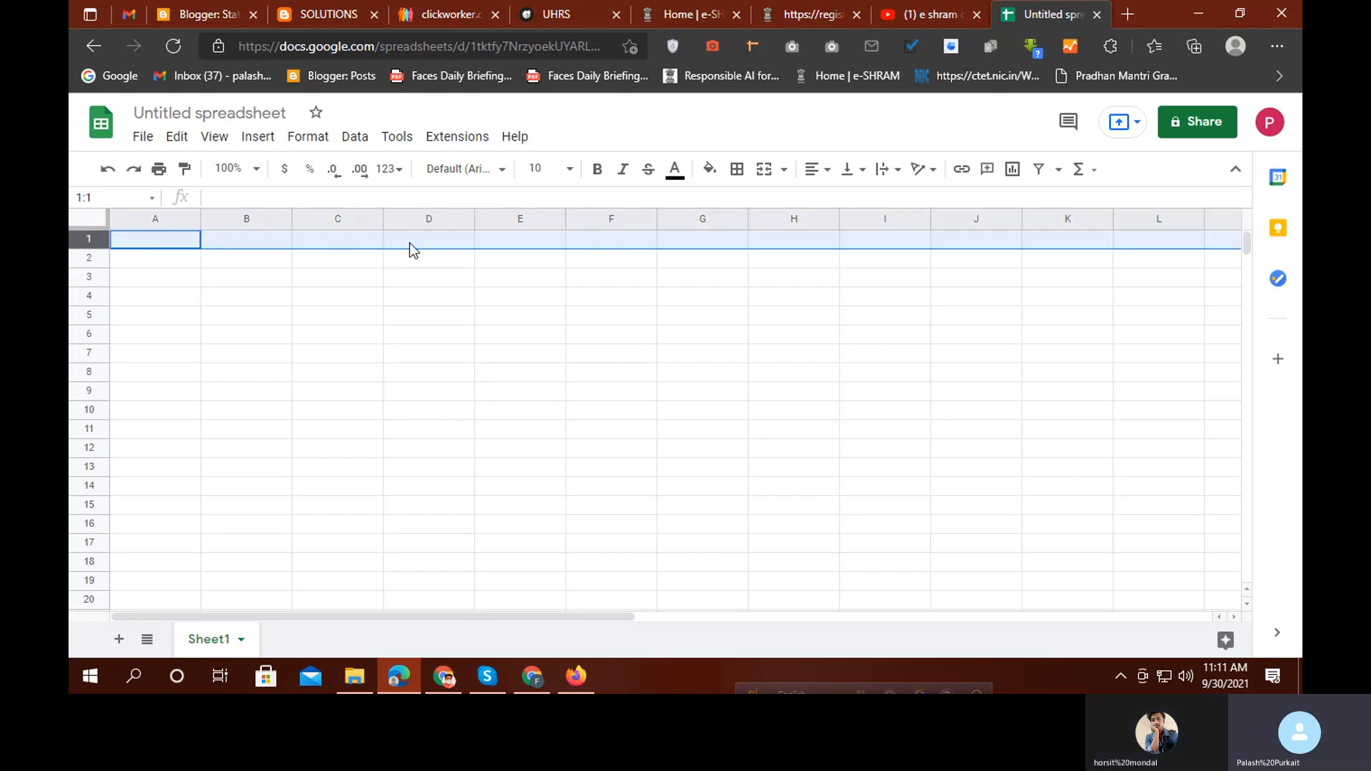
left_click(80, 315)
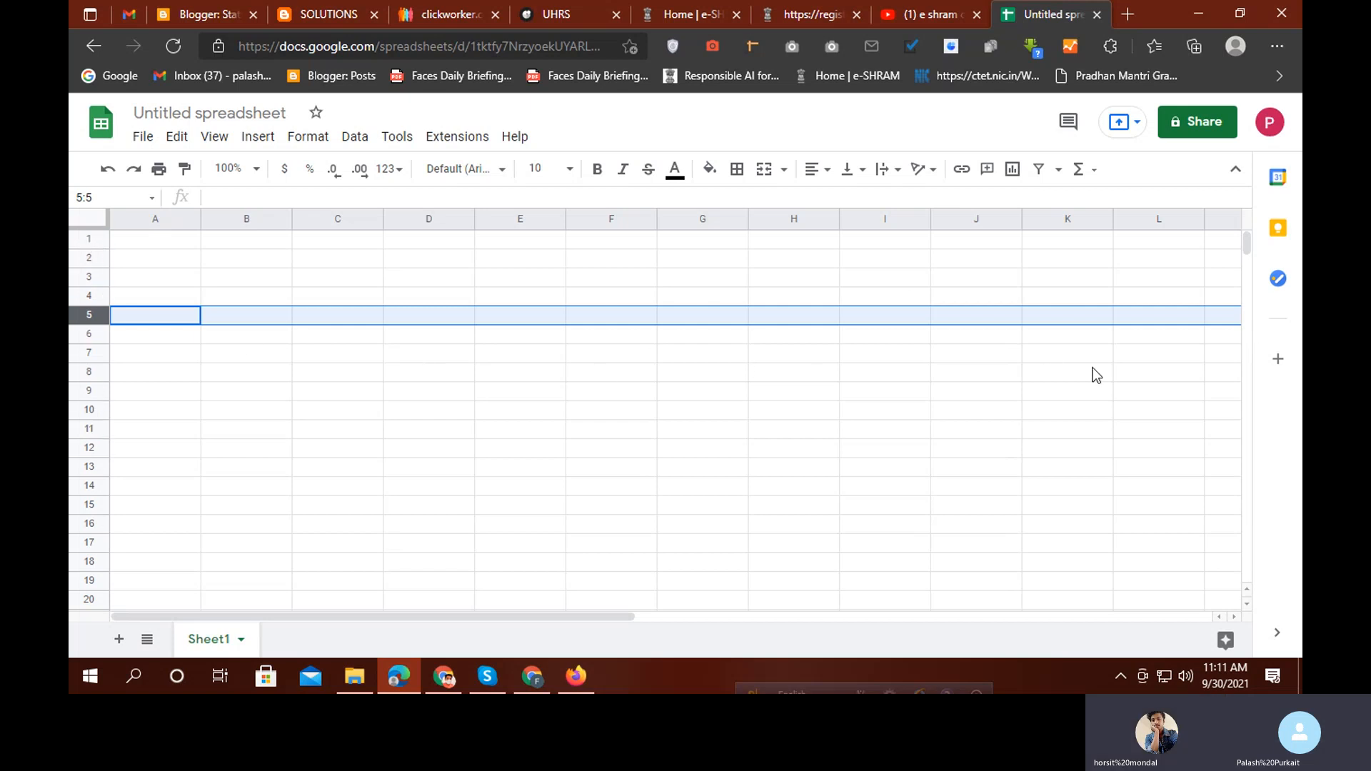
Select columns A through H one by one, drag-select a block from A1, then pick F12
left_click(145, 218)
left_click(244, 213)
left_click(337, 216)
left_click(428, 218)
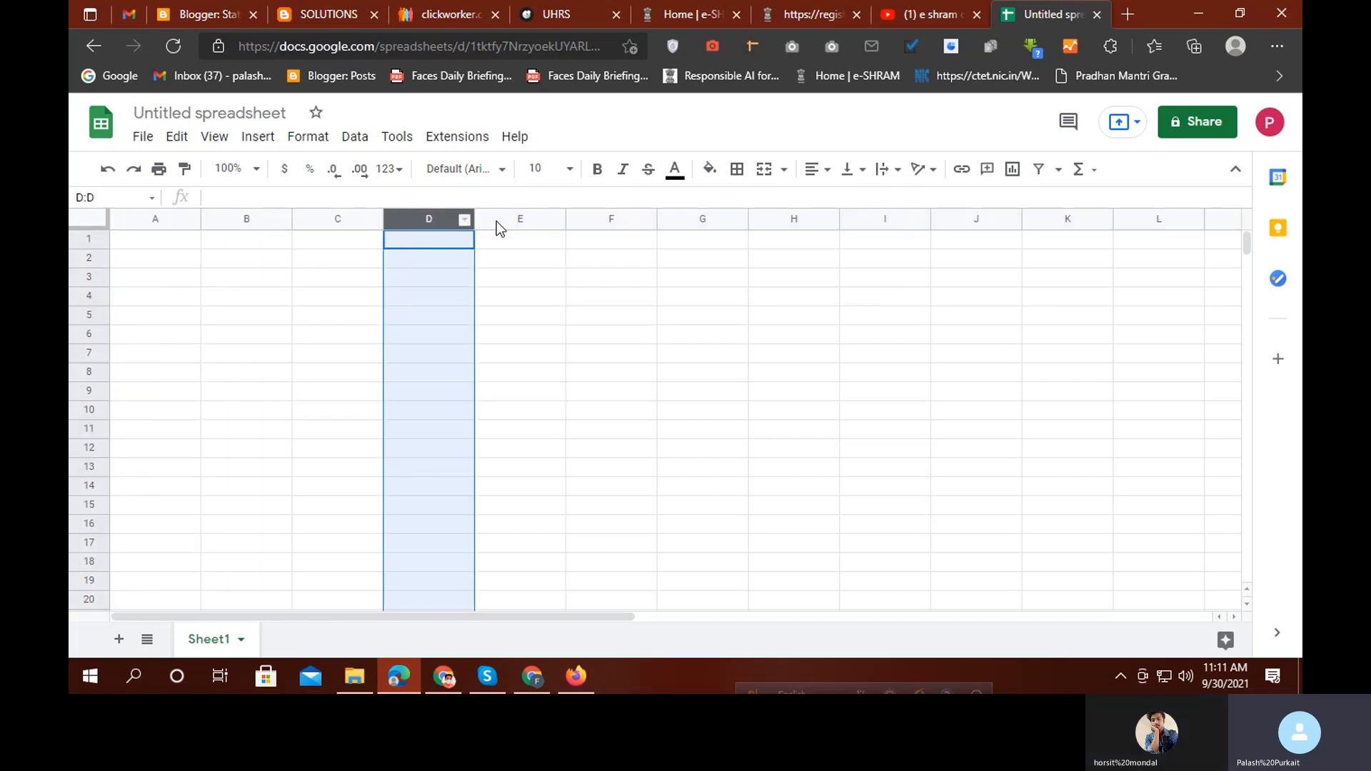
left_click(525, 219)
left_click(617, 220)
left_click(705, 219)
left_click(790, 218)
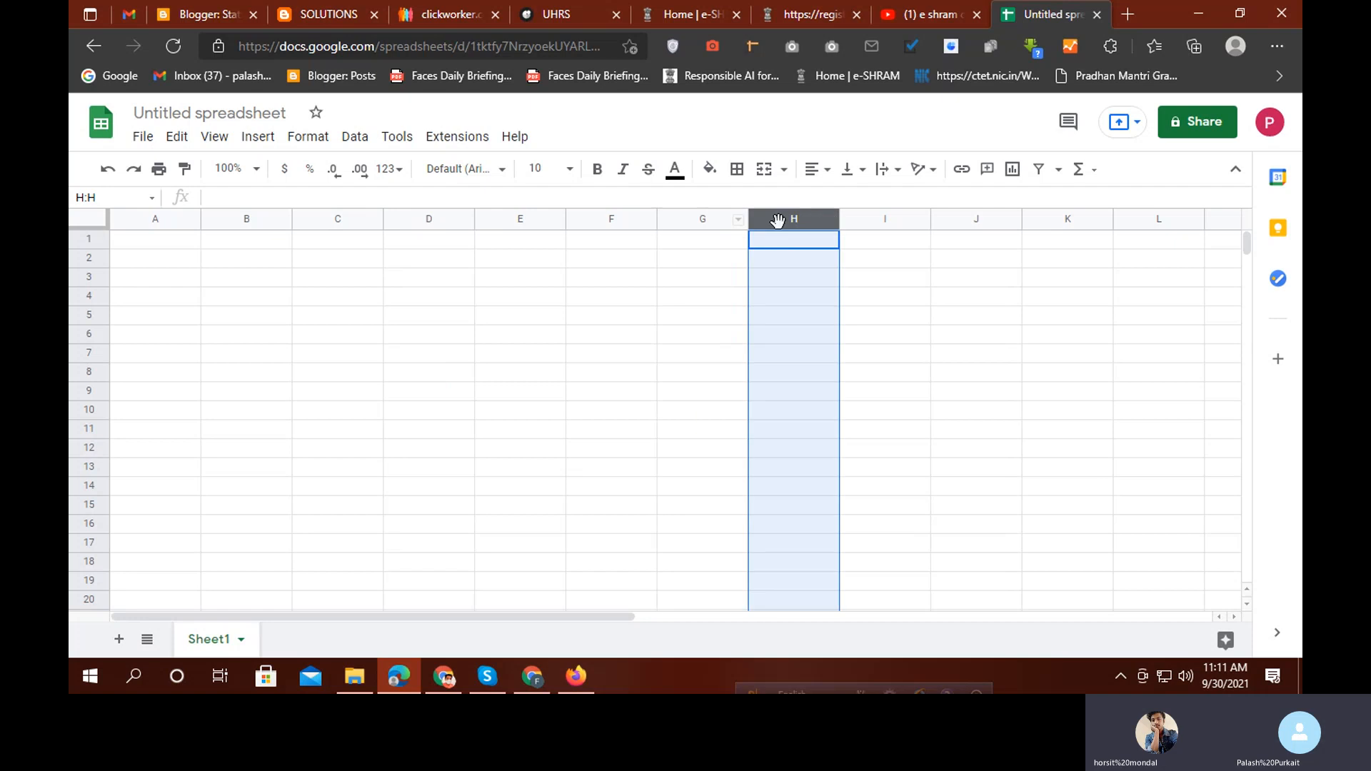
left_click_drag(155, 240, 507, 463)
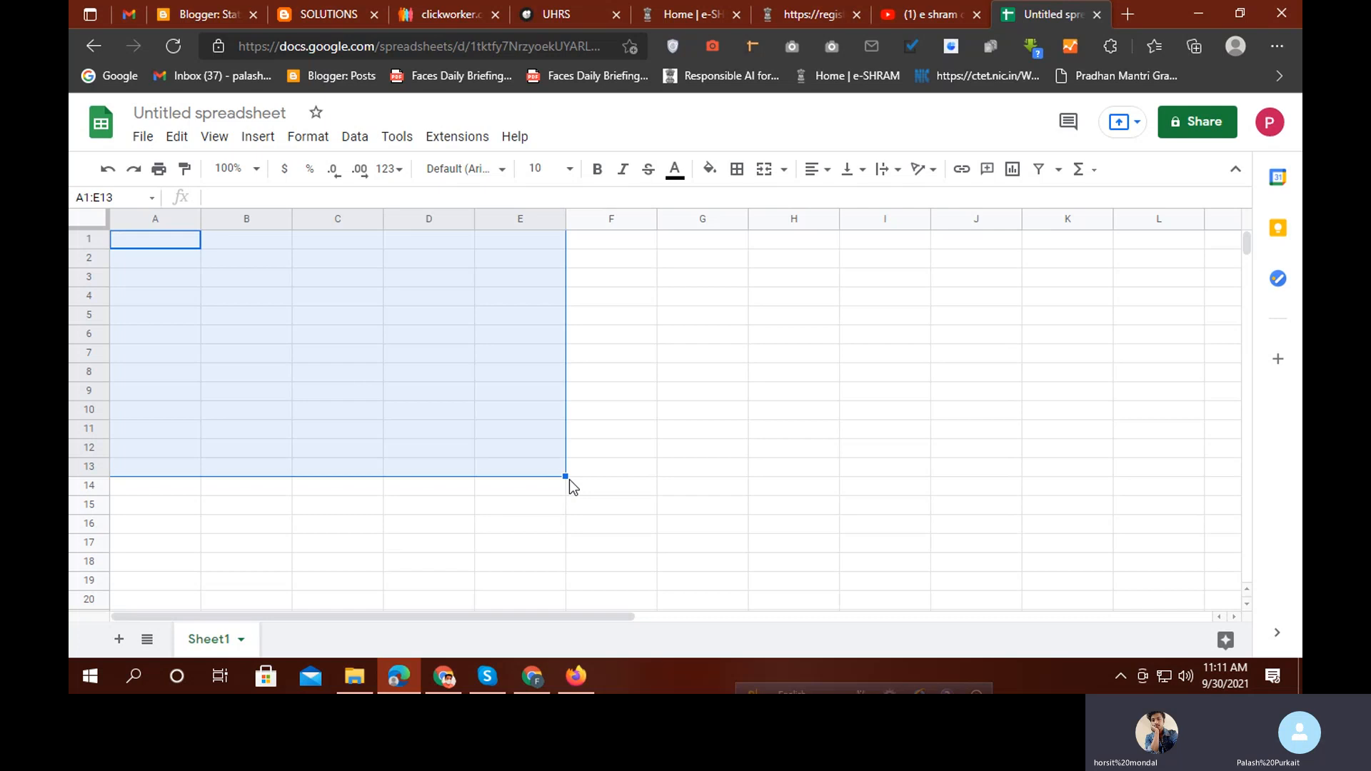
left_click(618, 445)
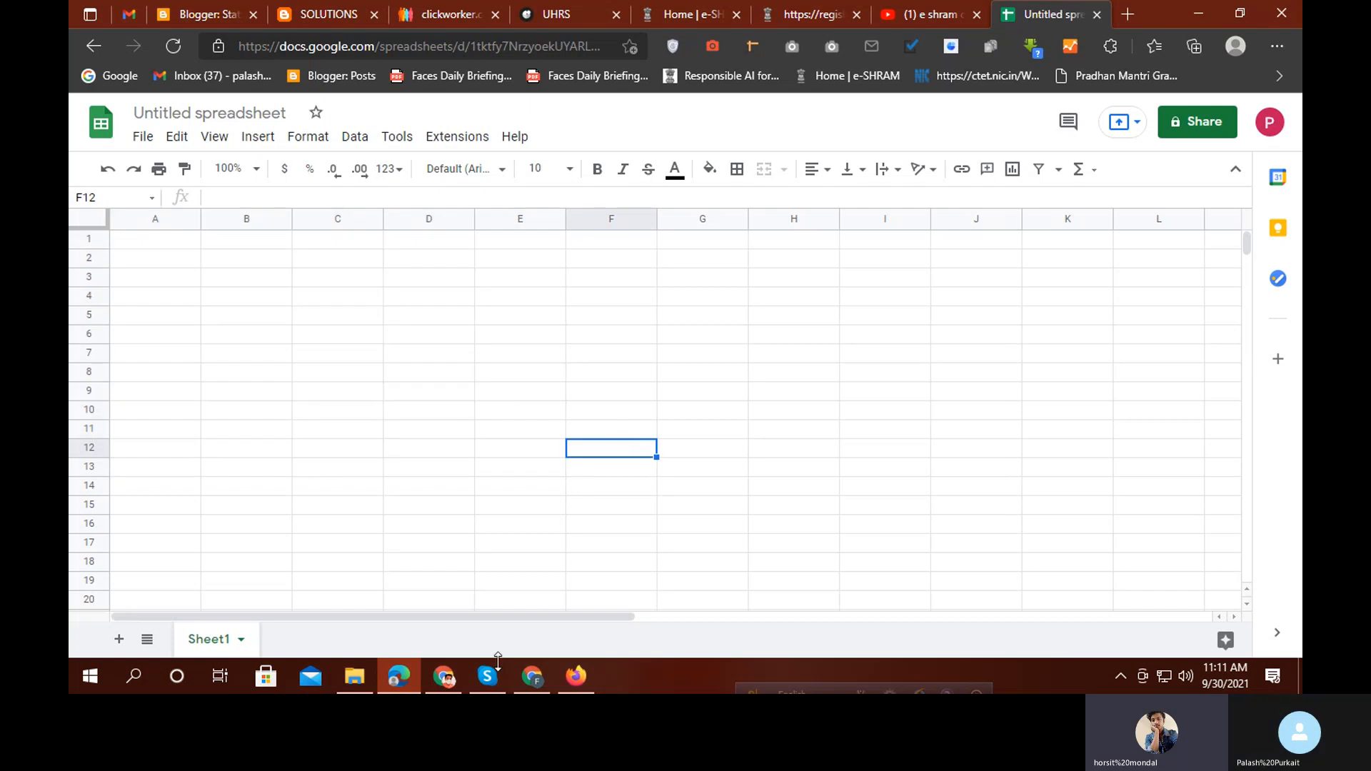
Stop the Skype screen share and minimize the call window
left_click(486, 690)
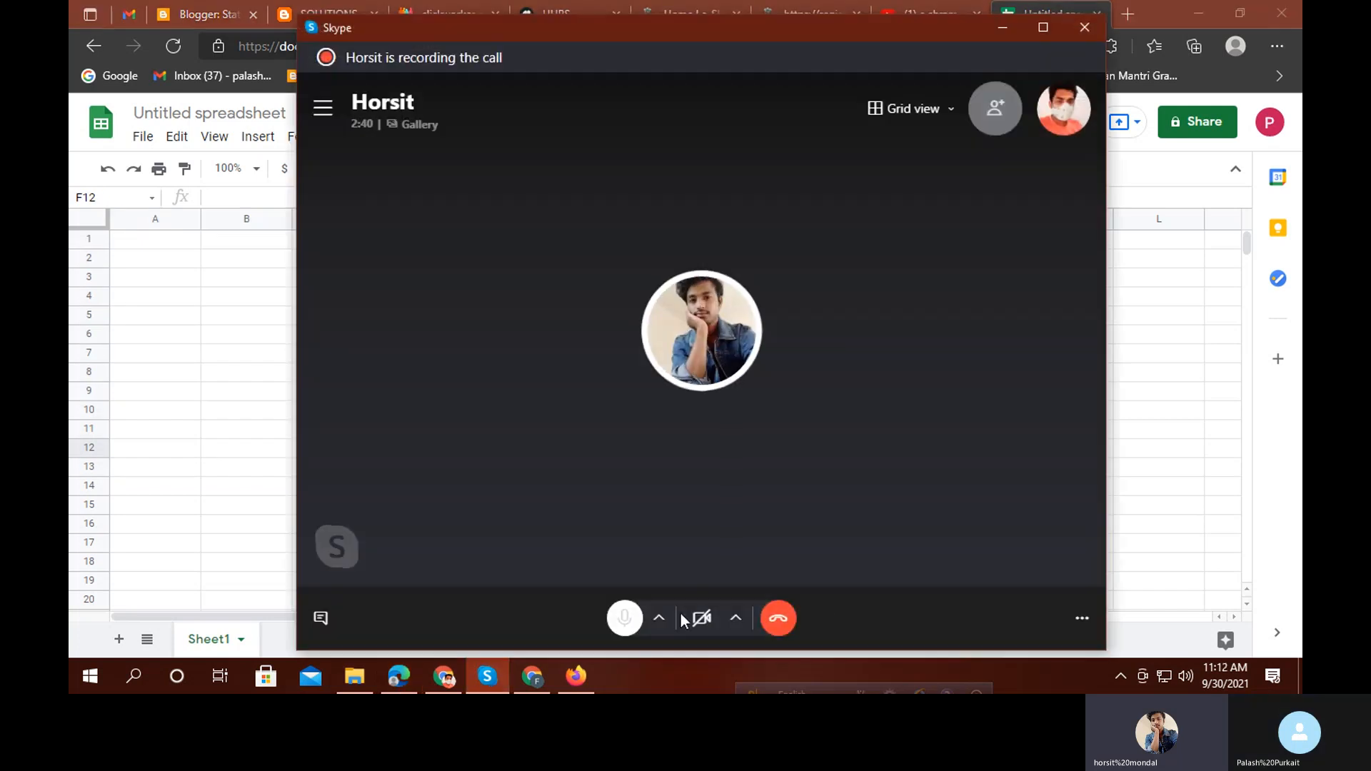
left_click(1081, 618)
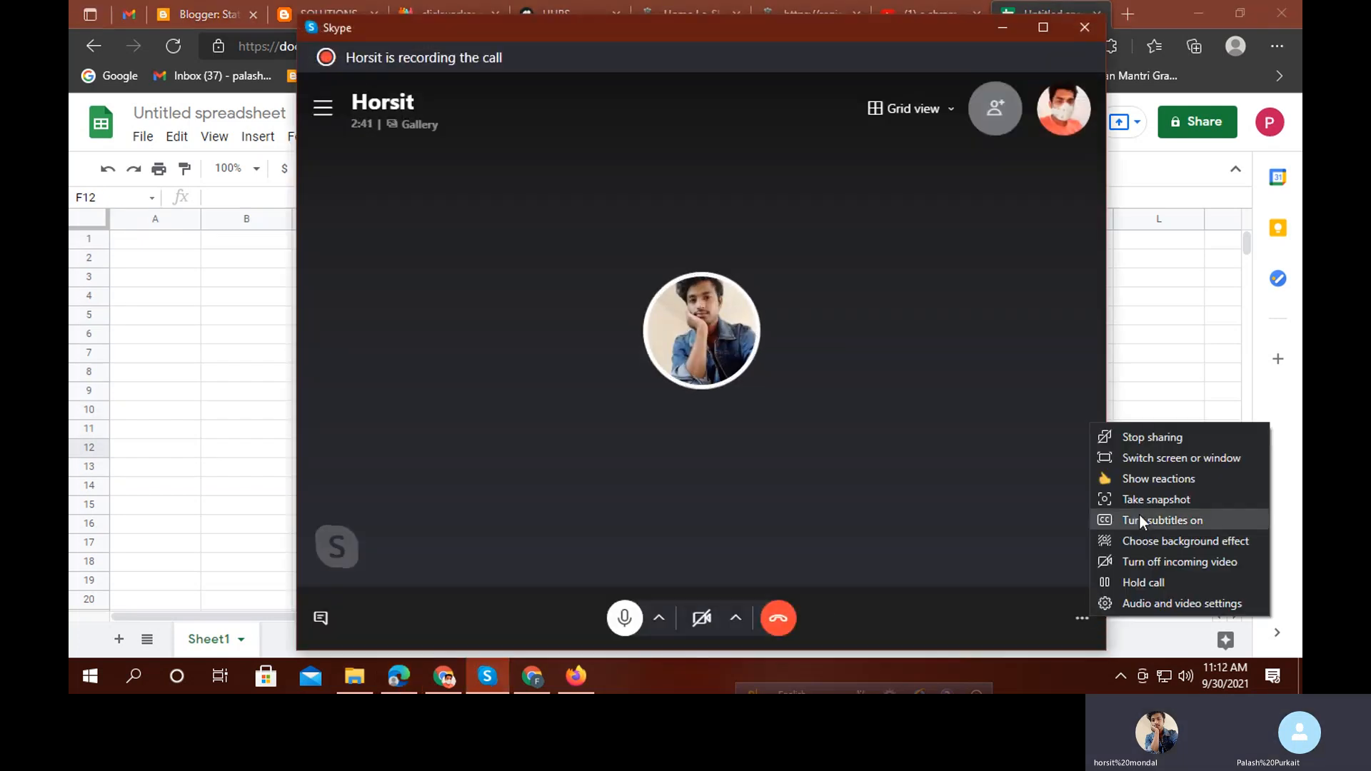
left_click(1147, 438)
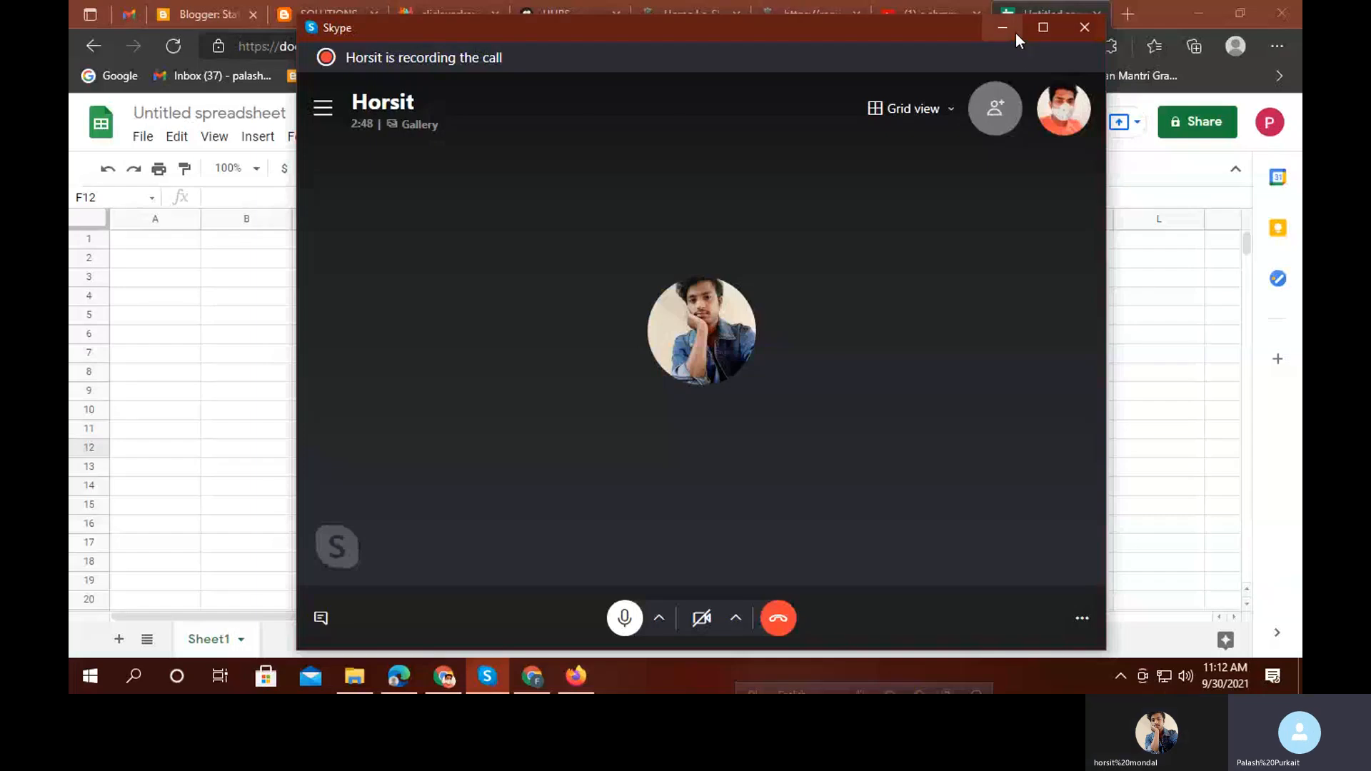
left_click(1009, 31)
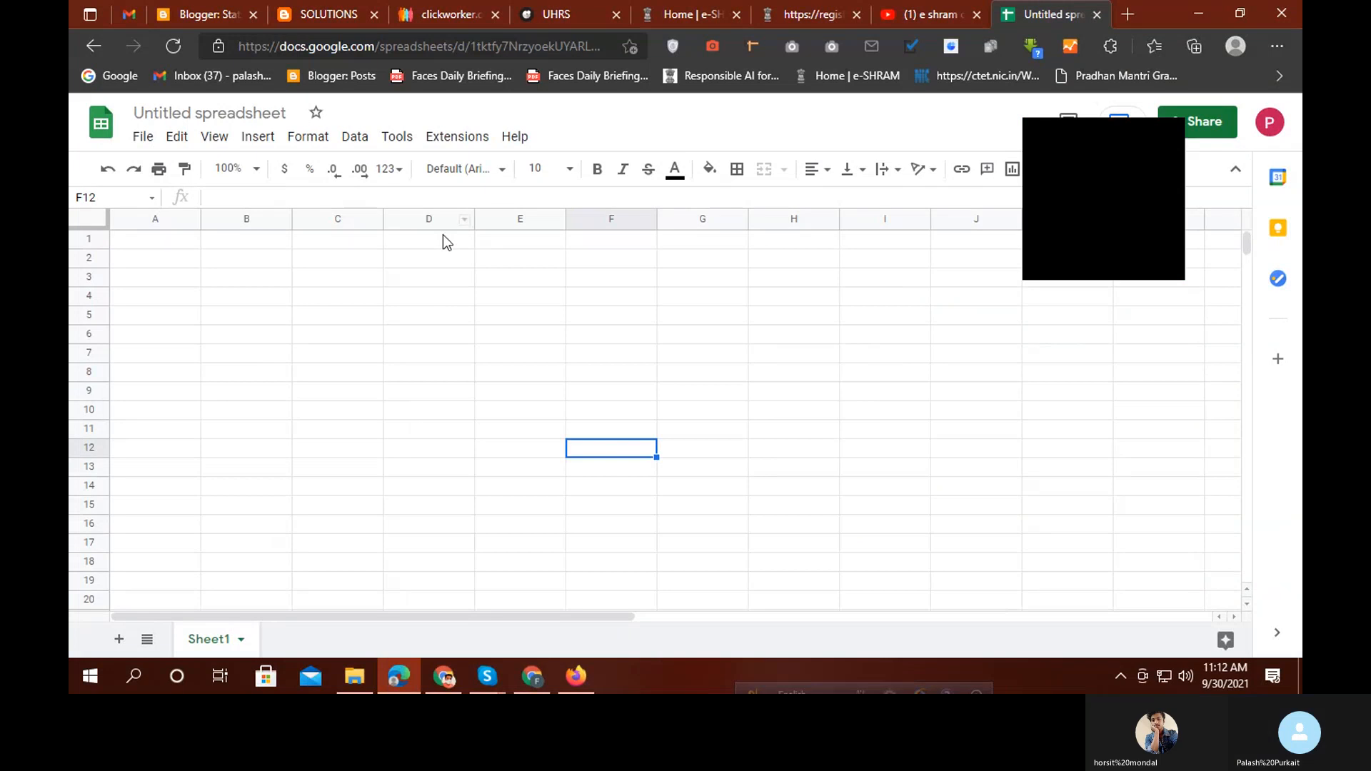
left_click(1174, 138)
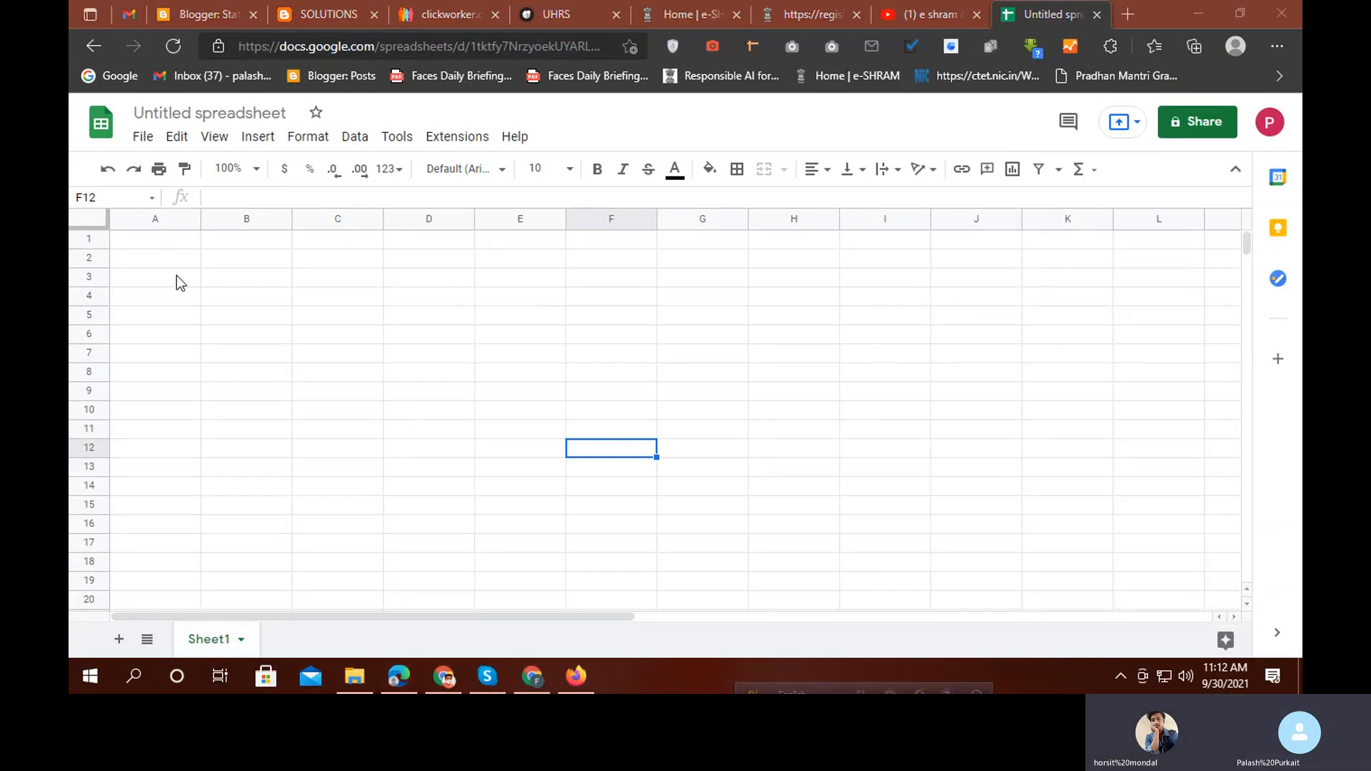
left_click_drag(132, 239, 367, 413)
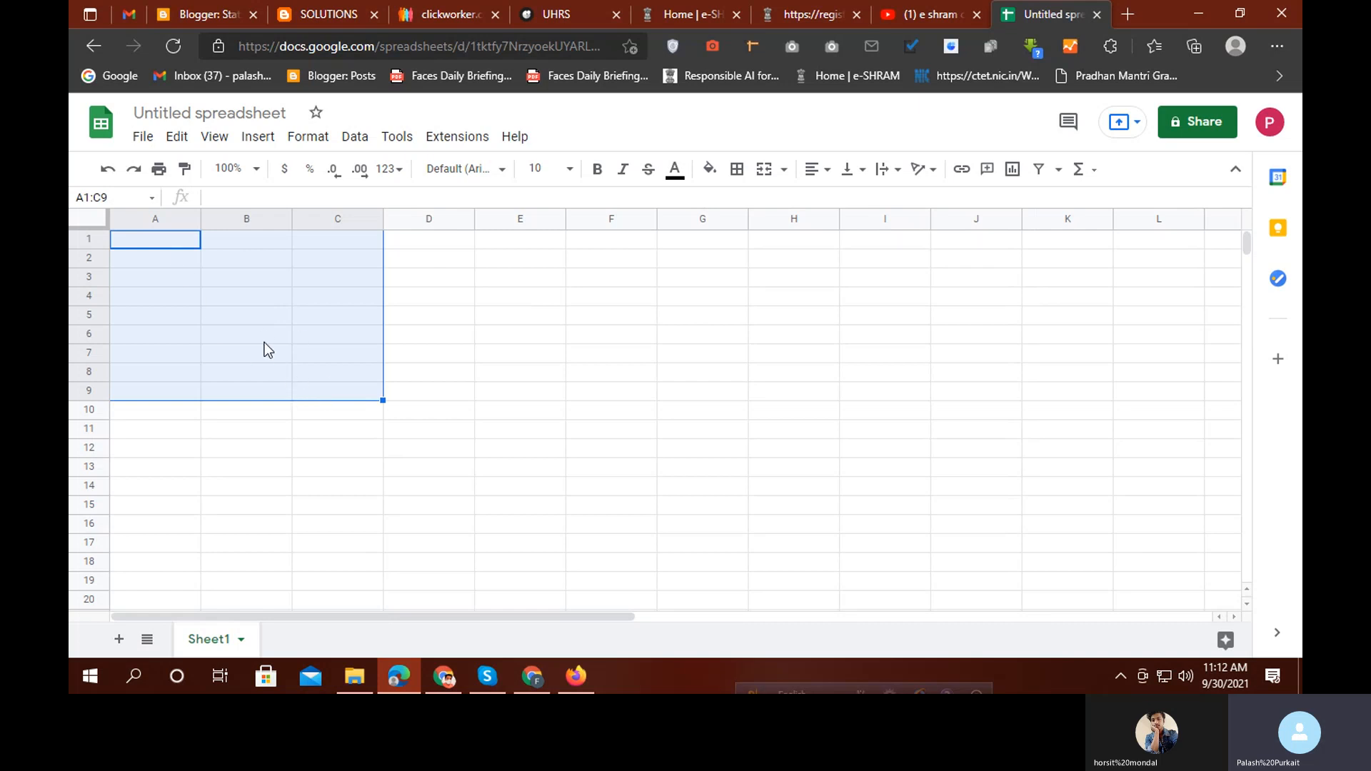
left_click(422, 371)
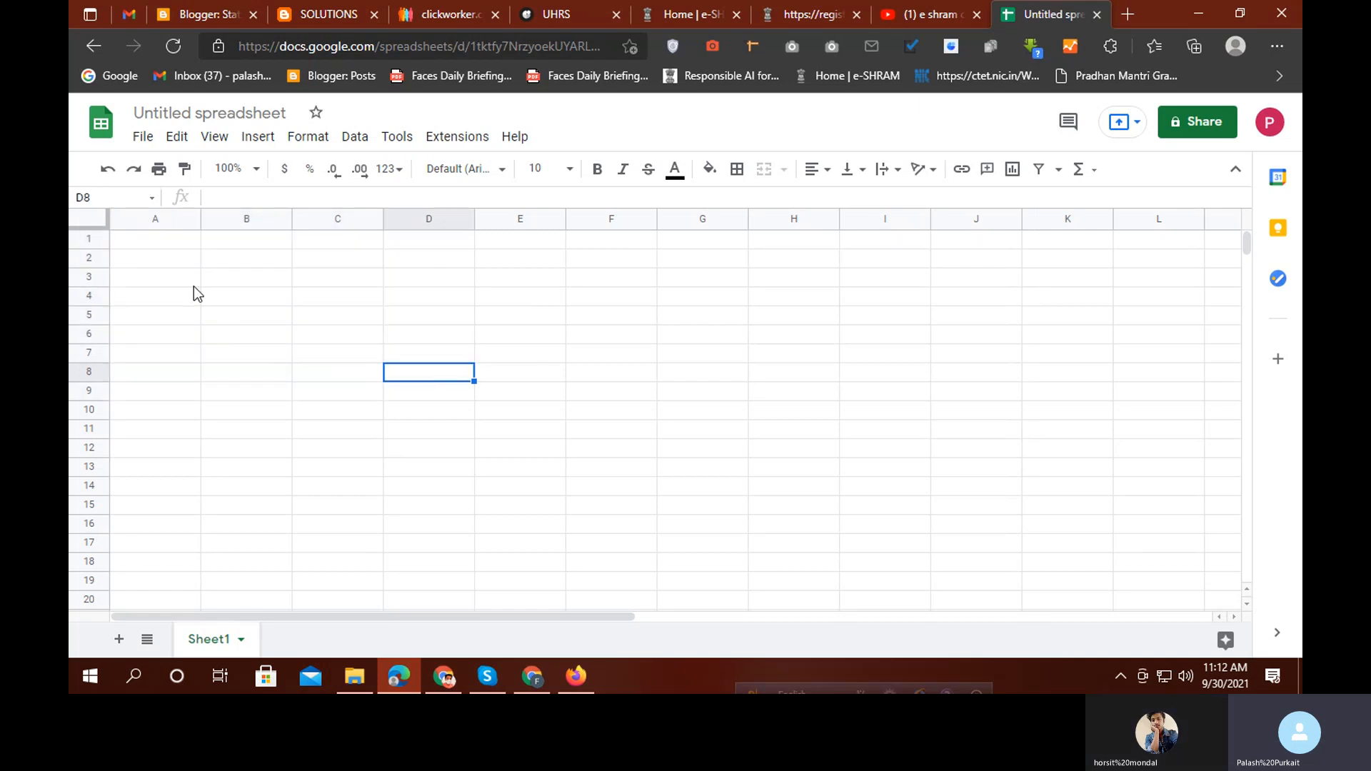
left_click(164, 243)
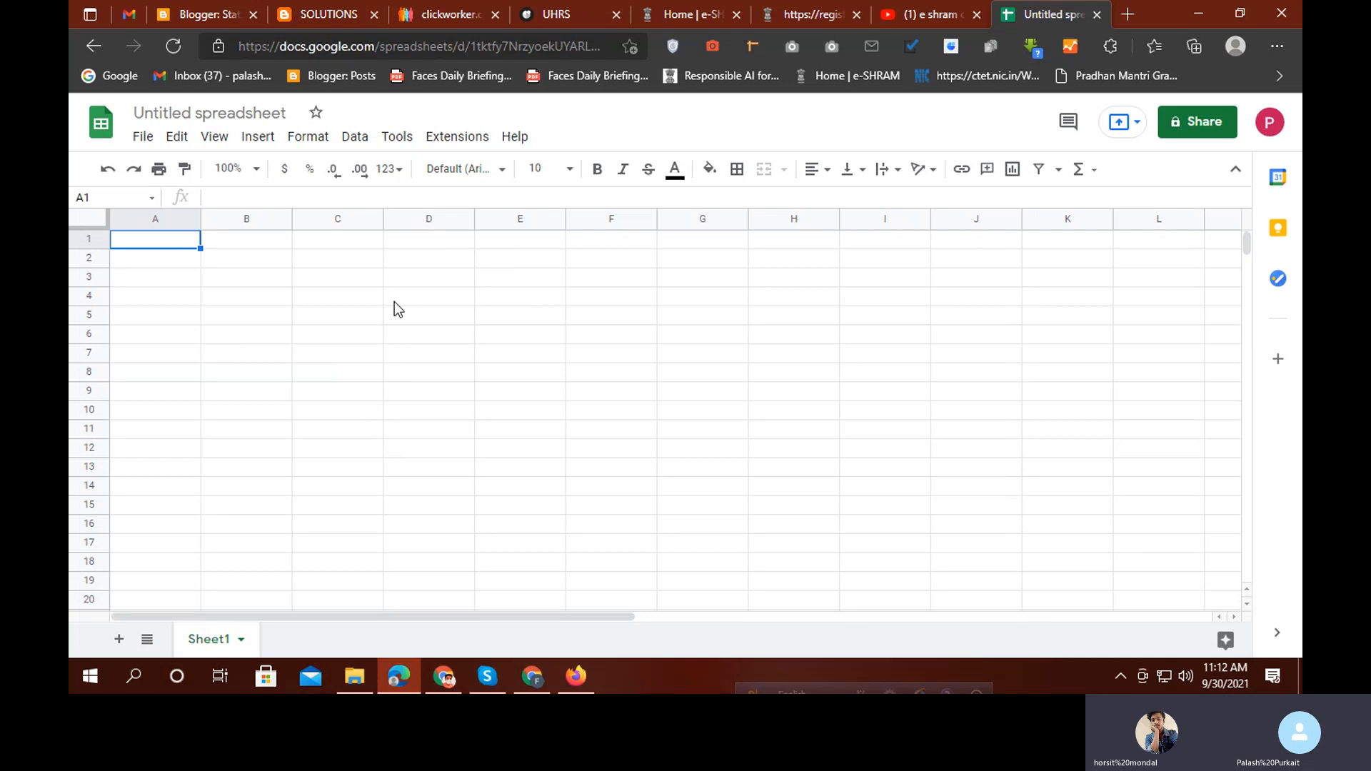
left_click(367, 297)
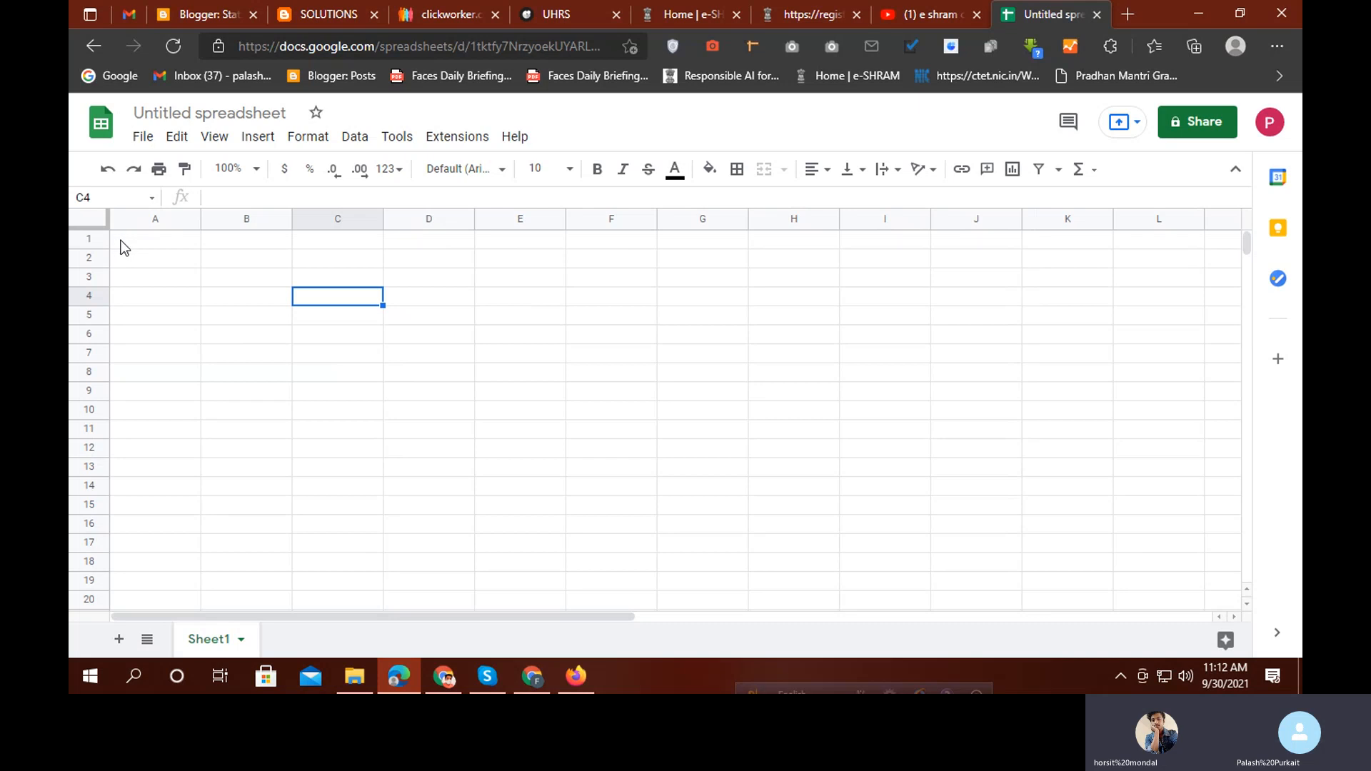
Enter 'sum' in cell A1
left_click(183, 245)
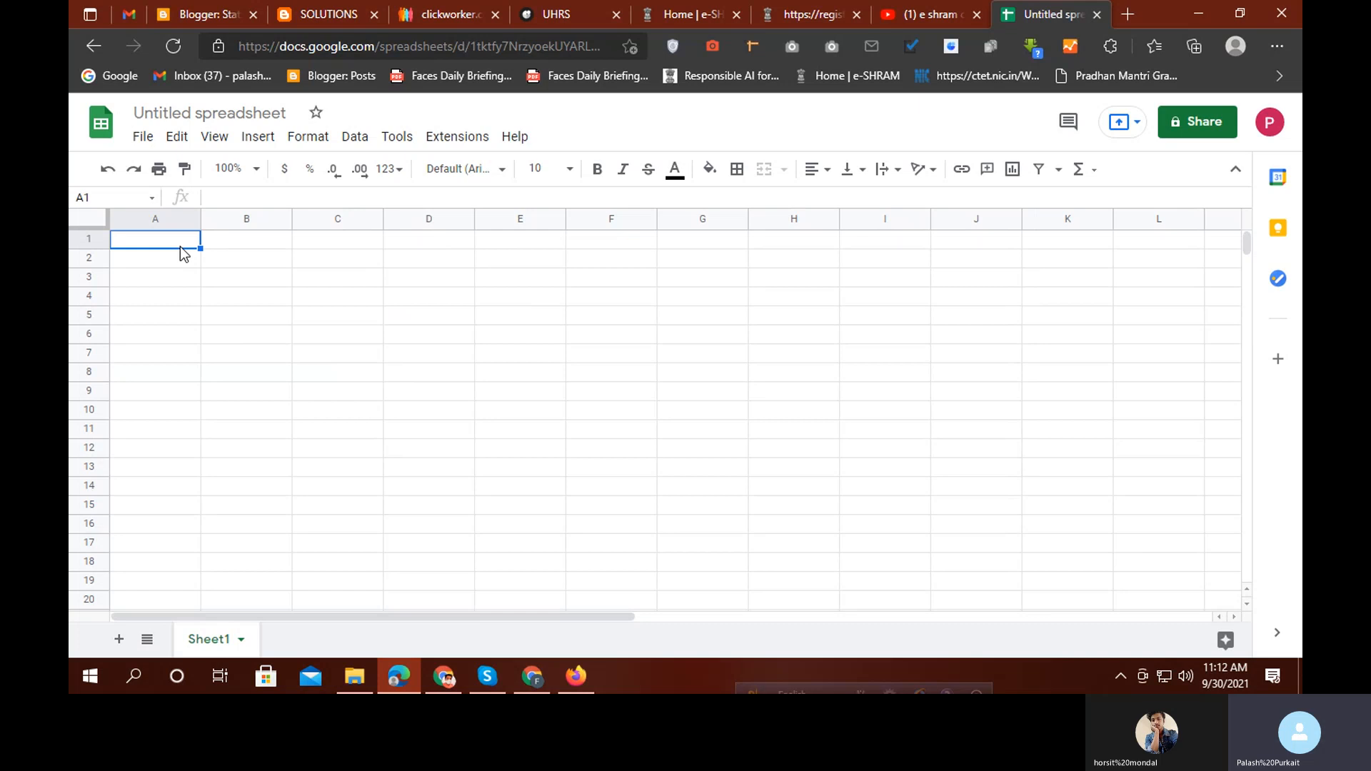
type("sum")
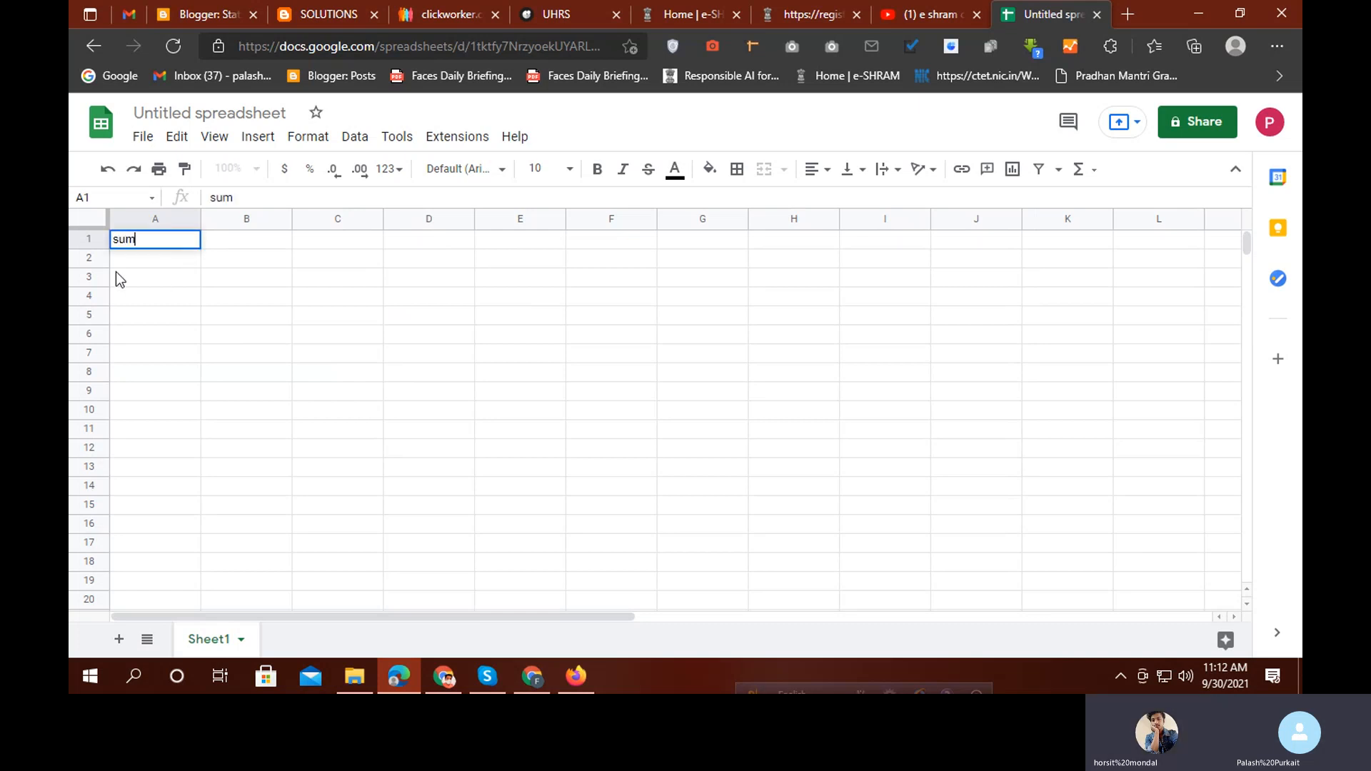
key("Return")
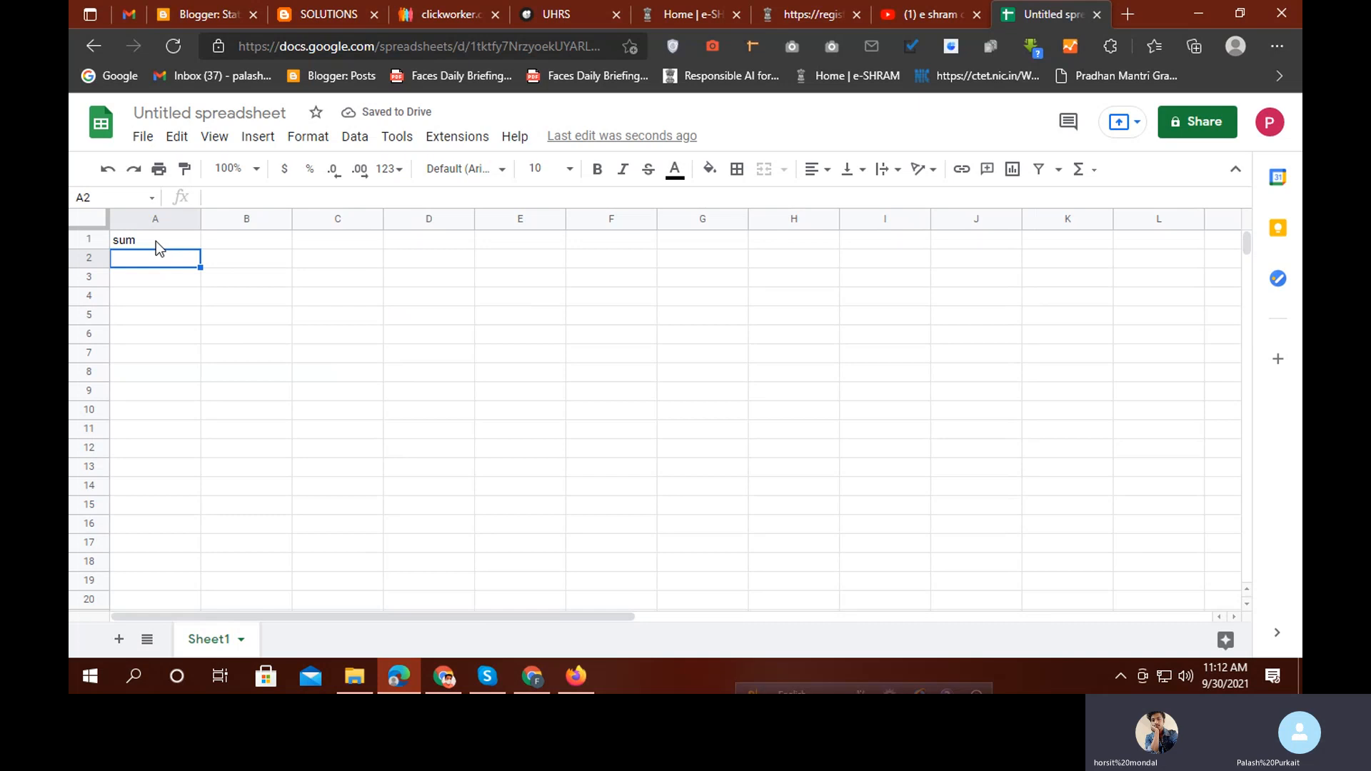
Overwrite A1 and fill A1:A5 with Ram, Shyam, Jadu, Madhu and Dipu
left_click(155, 242)
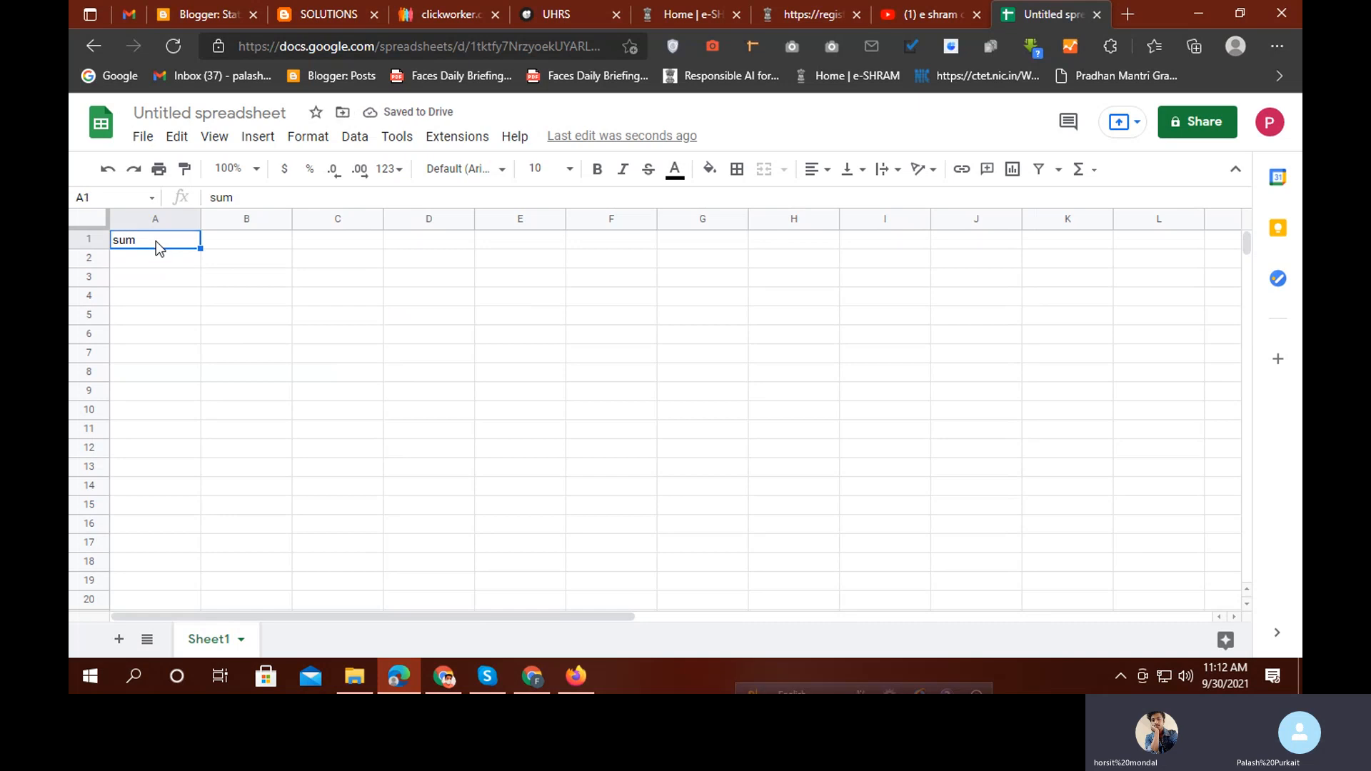
type("Ram")
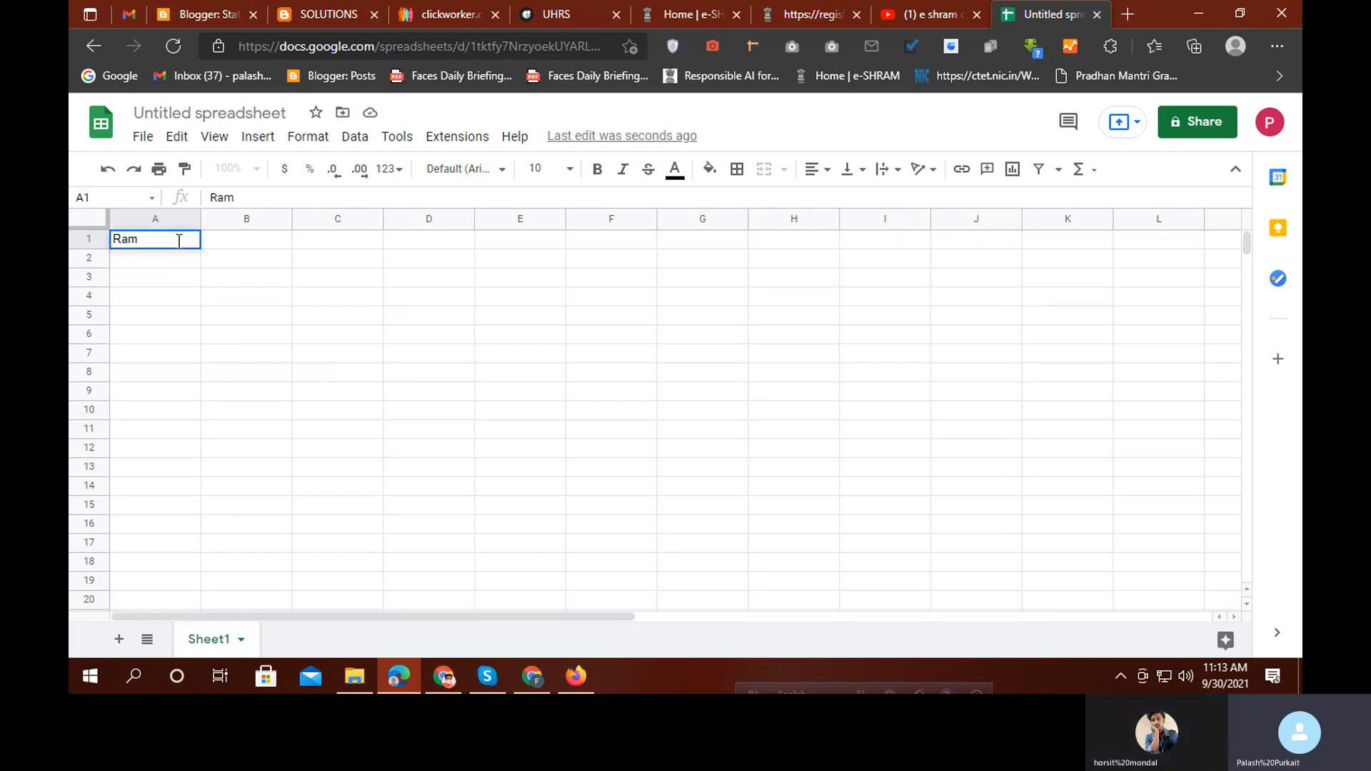
key("Return")
type("S")
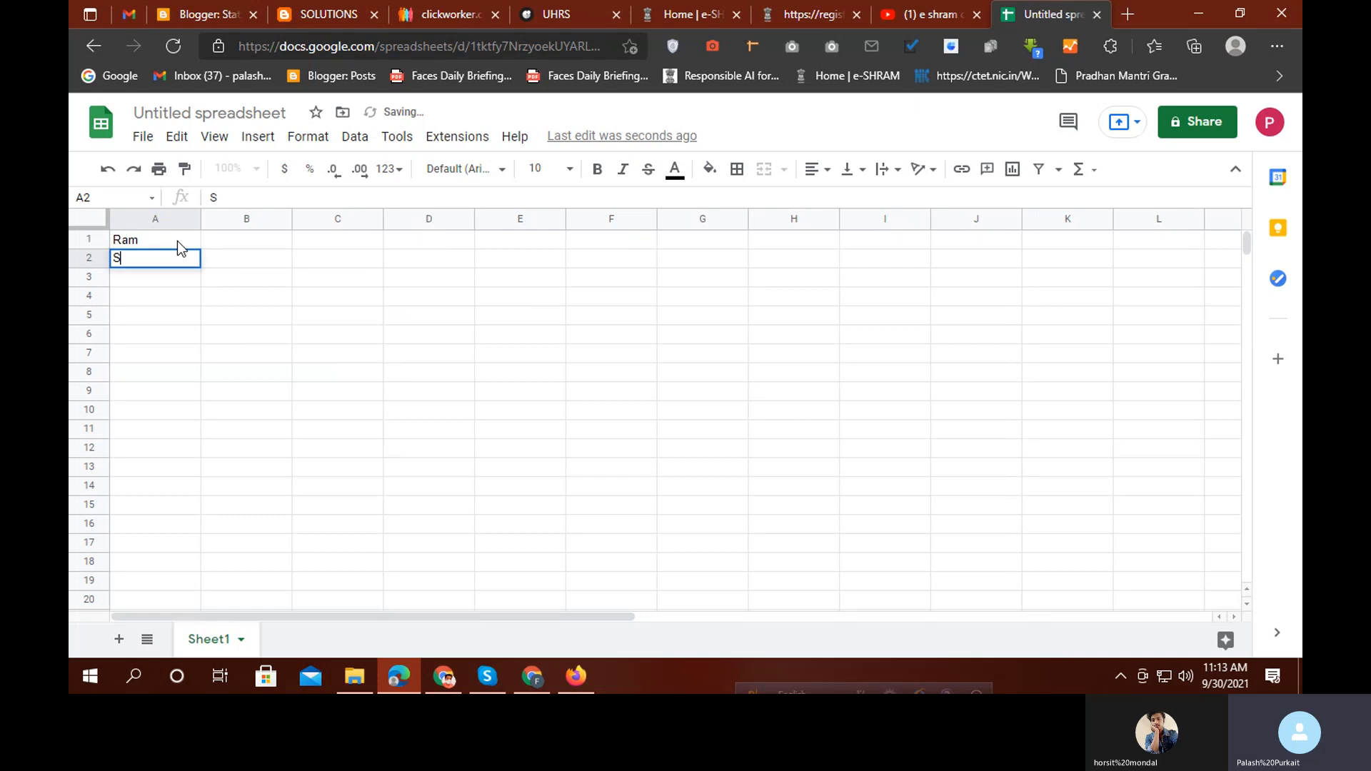
type("hyam")
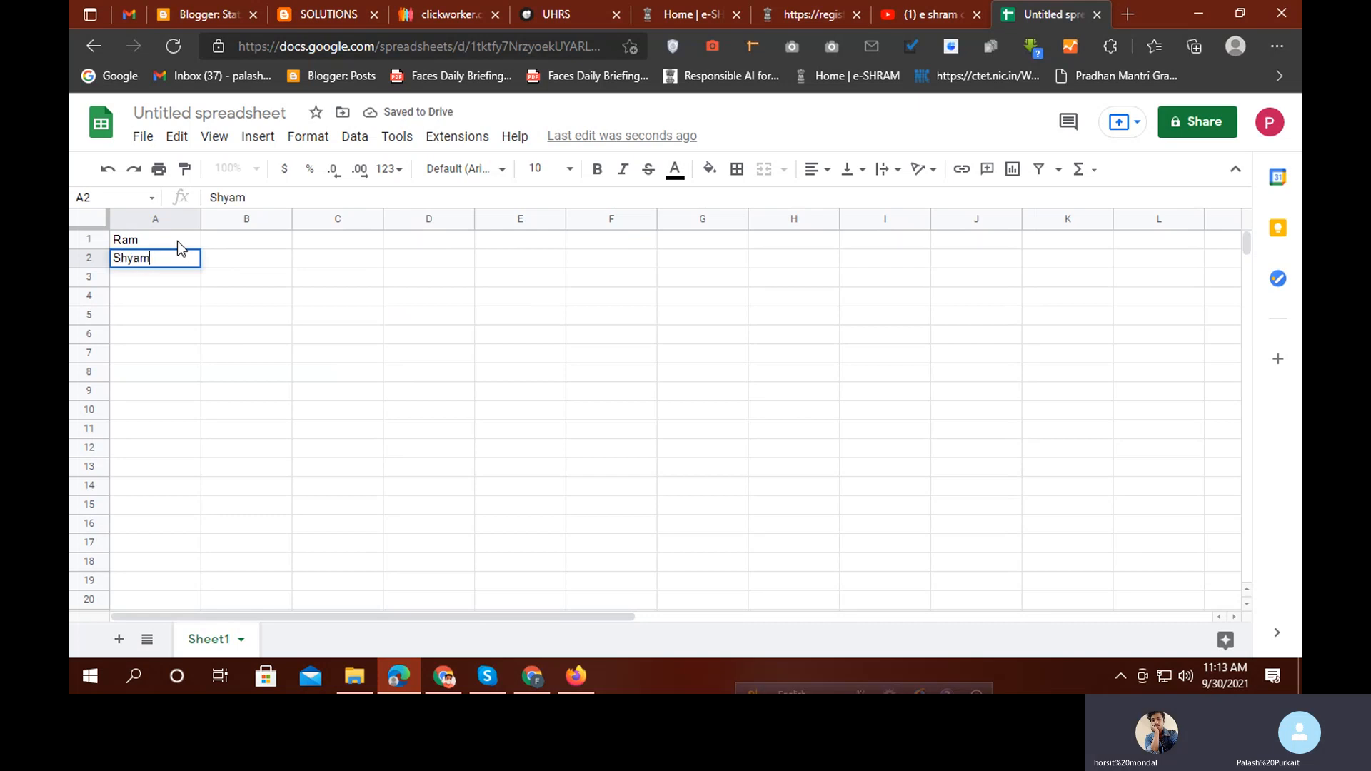
key("Return")
type("Jadu")
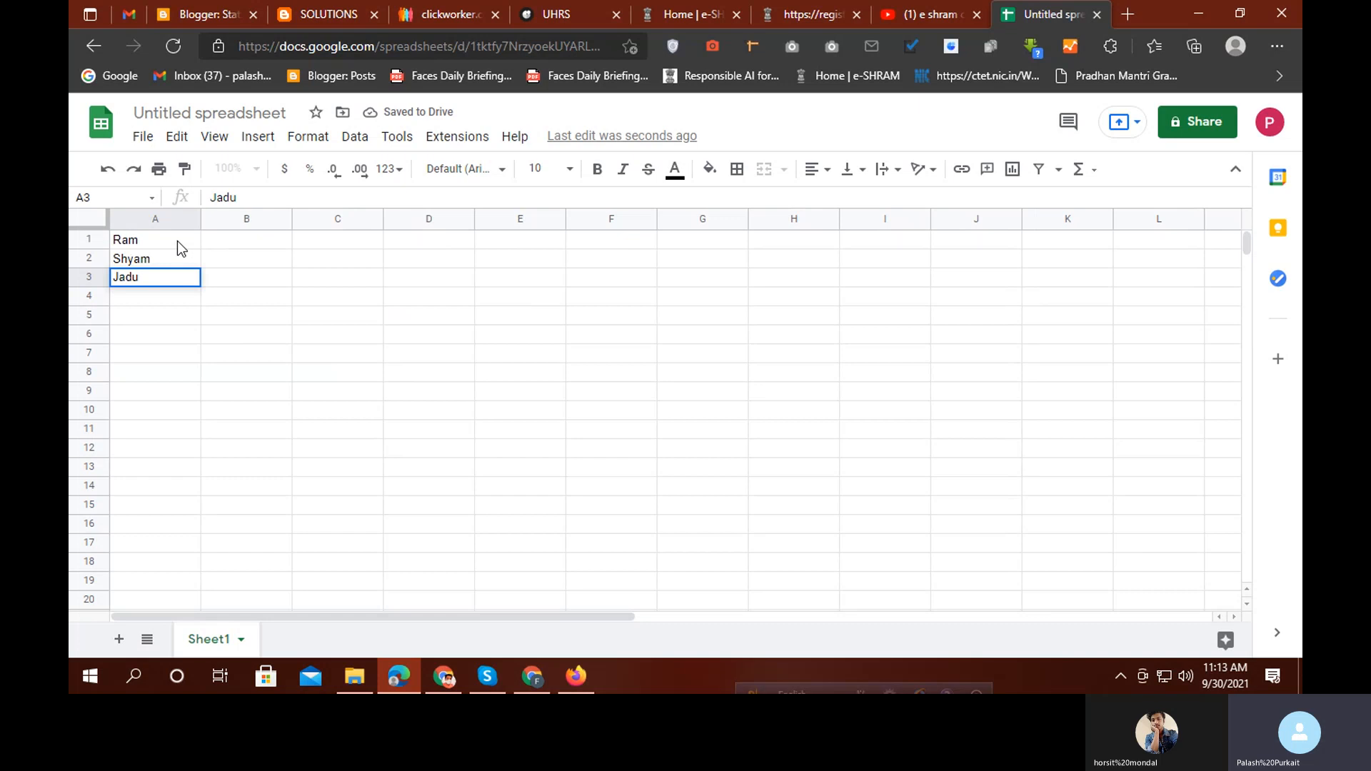
key("Return")
type("M")
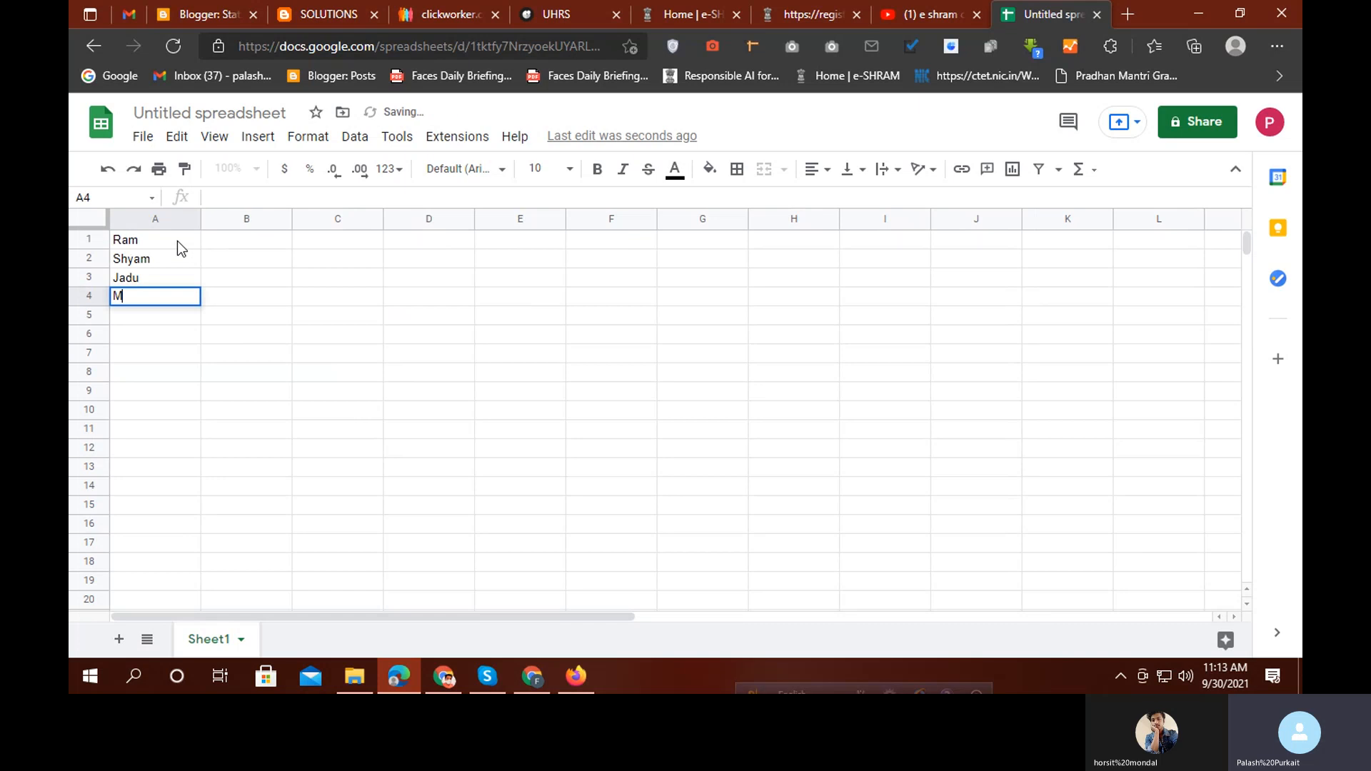
type("adhu")
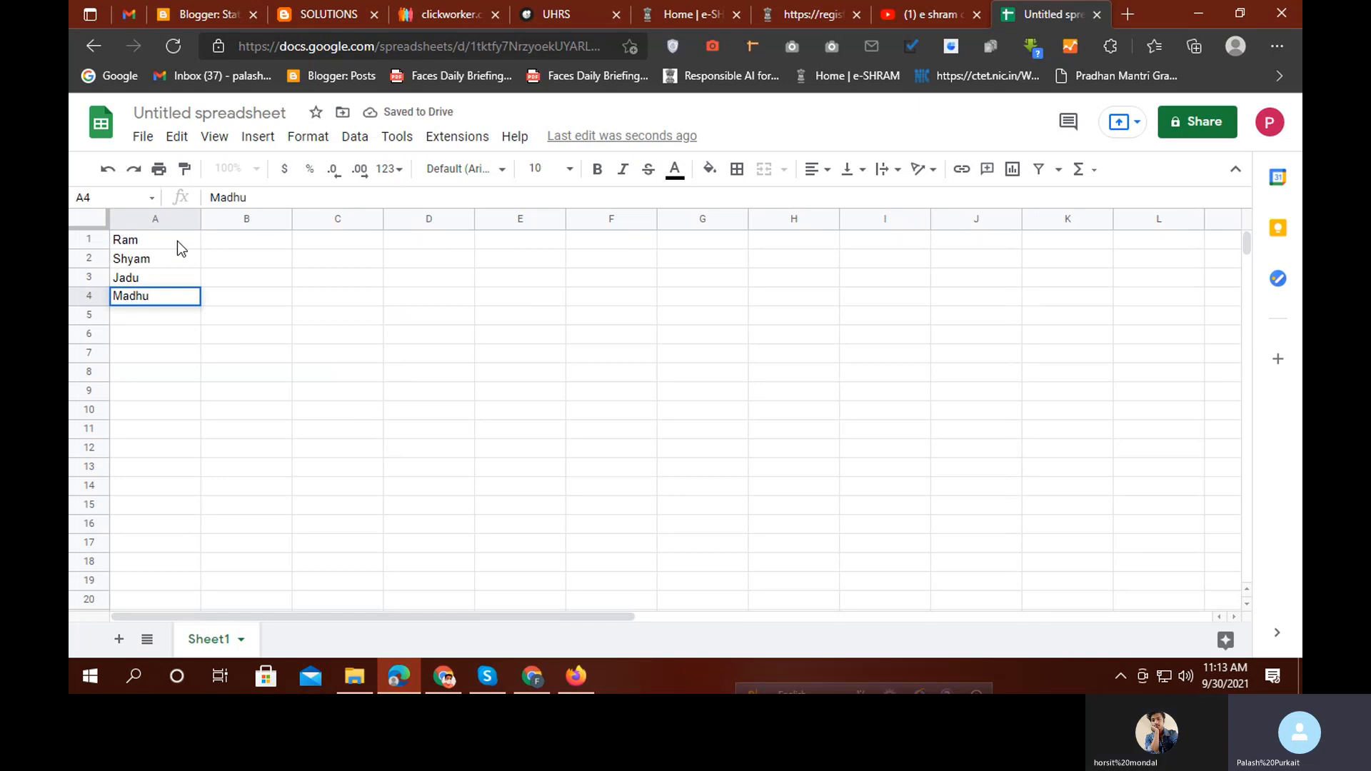
key("Return")
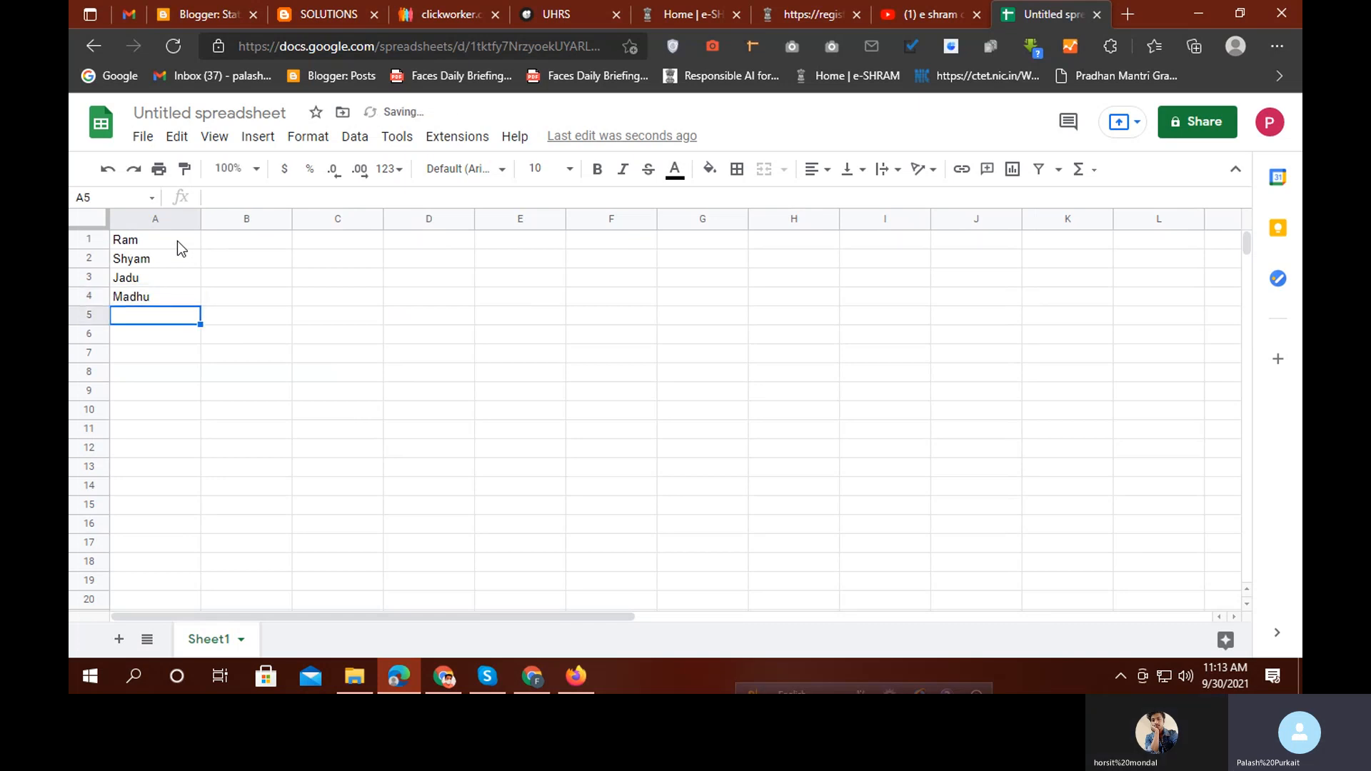
type("Dipu")
key("Up")
key("Up")
key("Up")
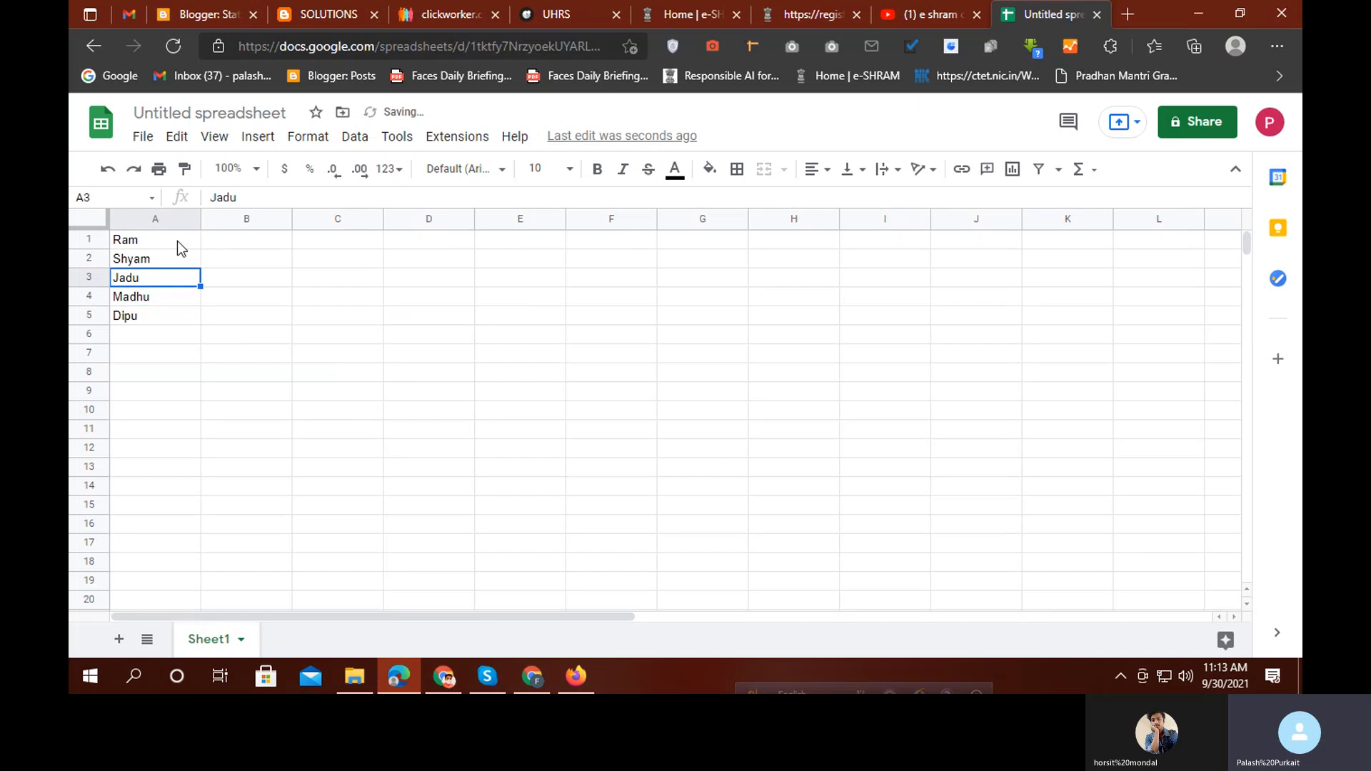
key("Up")
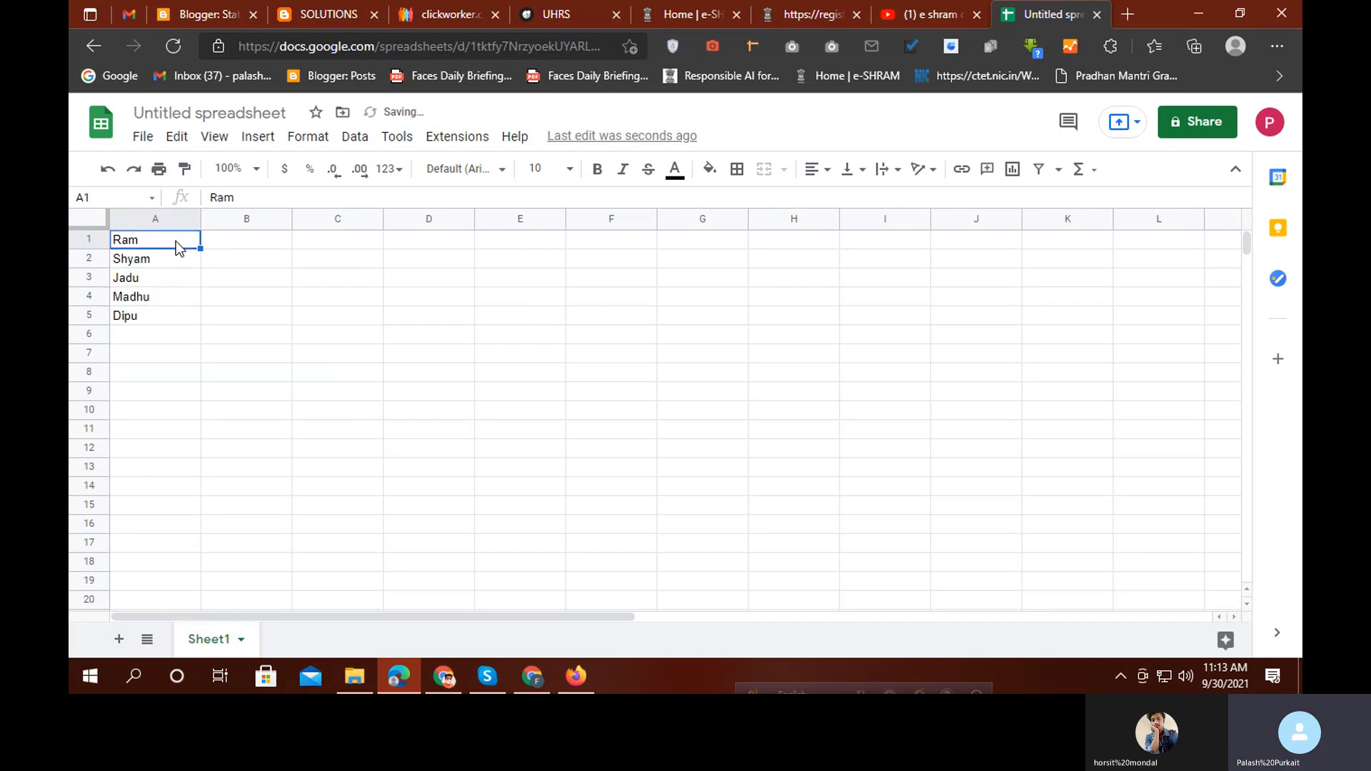
Insert an empty row above the names, undoing a mistaken insert below row 1
right_click(101, 240)
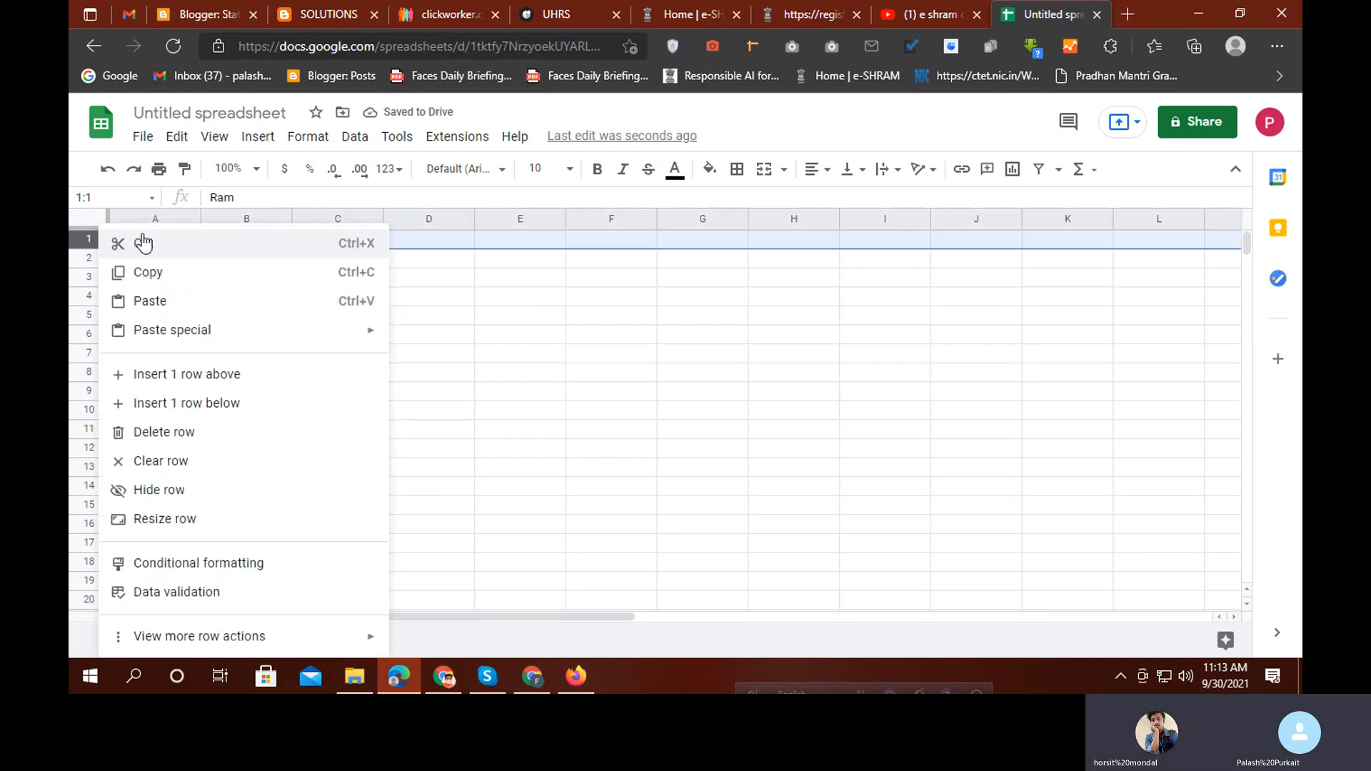
left_click(184, 400)
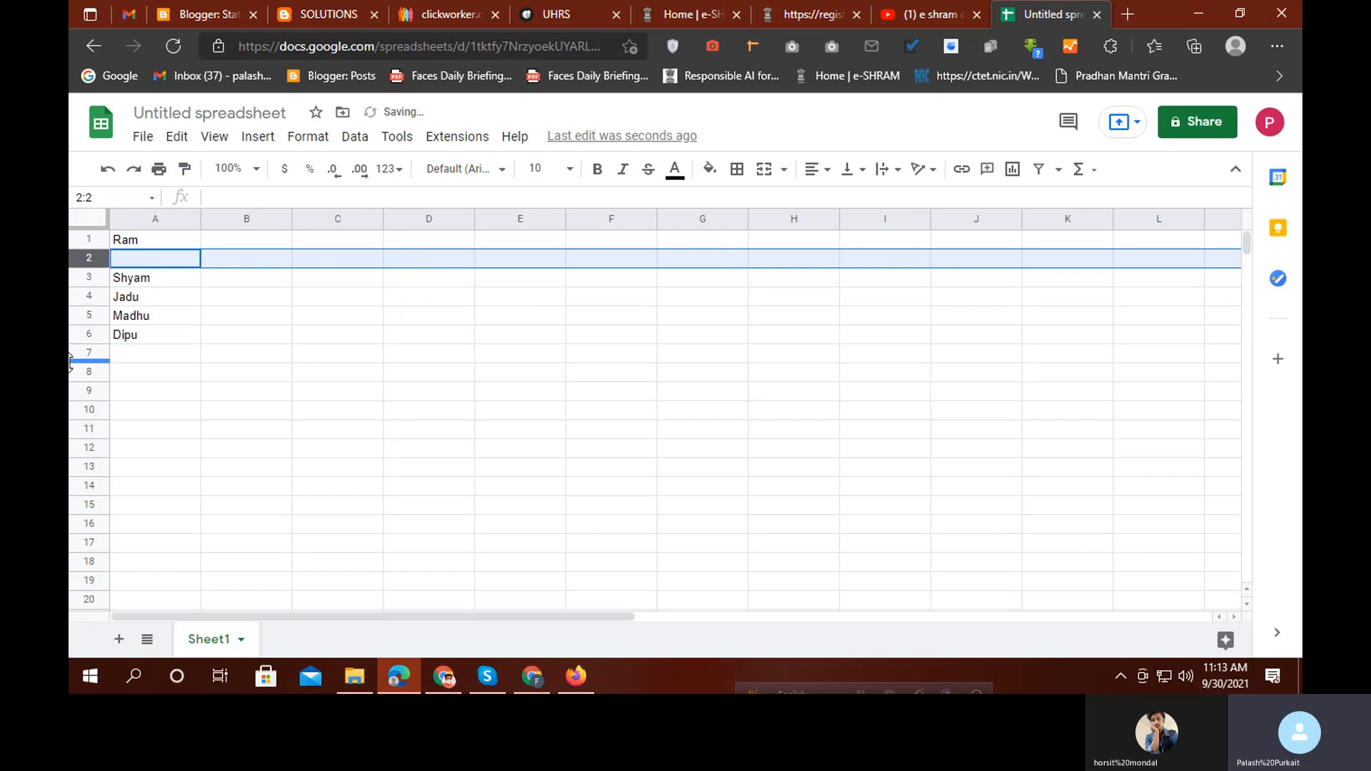
key("ctrl+z")
right_click(138, 241)
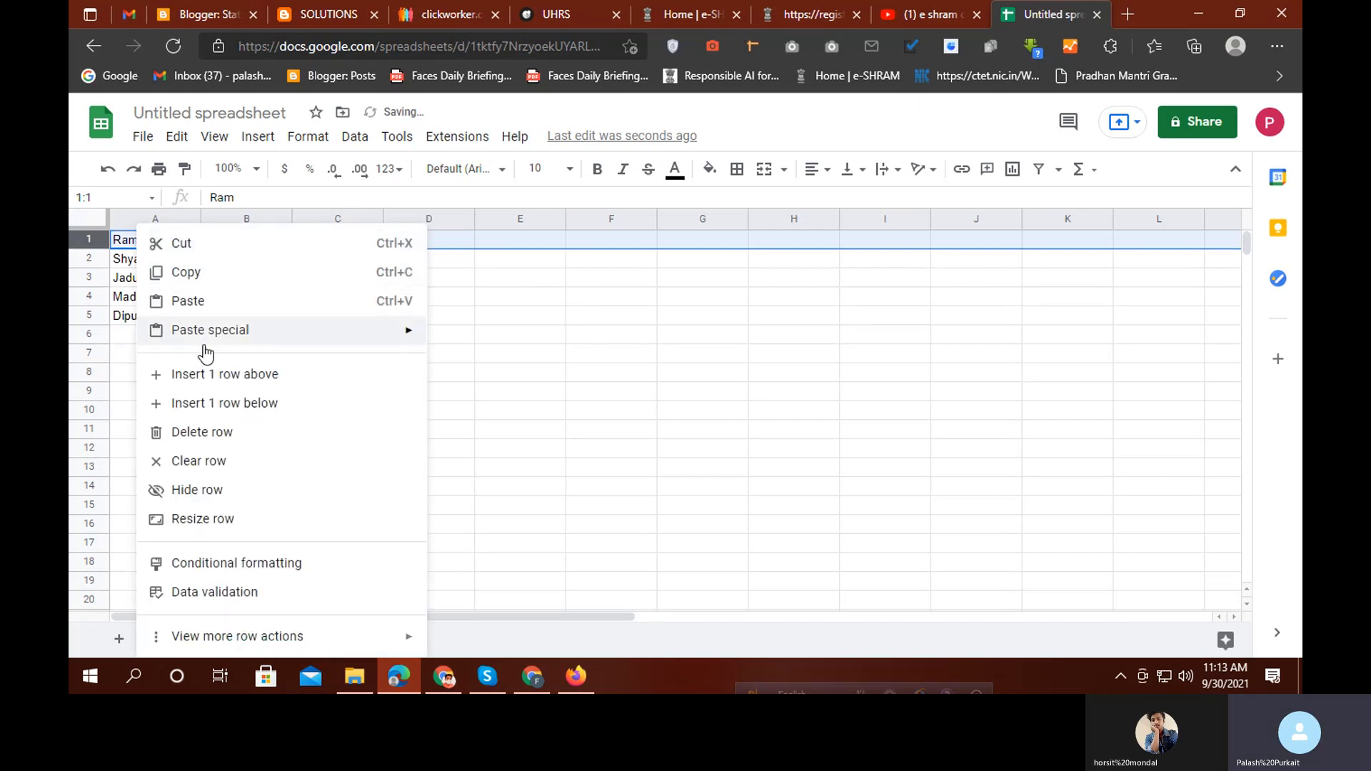
left_click(209, 374)
Type the heading 'Name' in A1, then move to B1
left_click(214, 314)
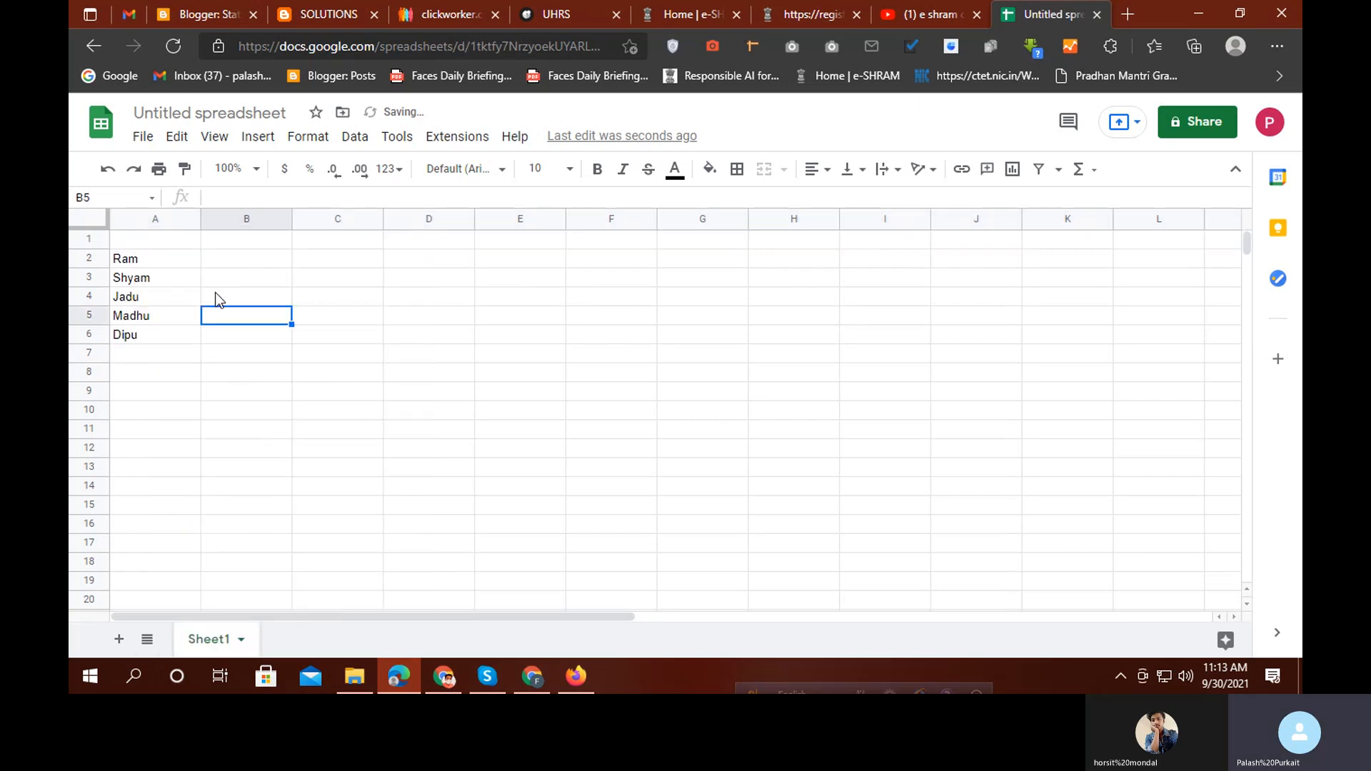
left_click(164, 244)
type("Name")
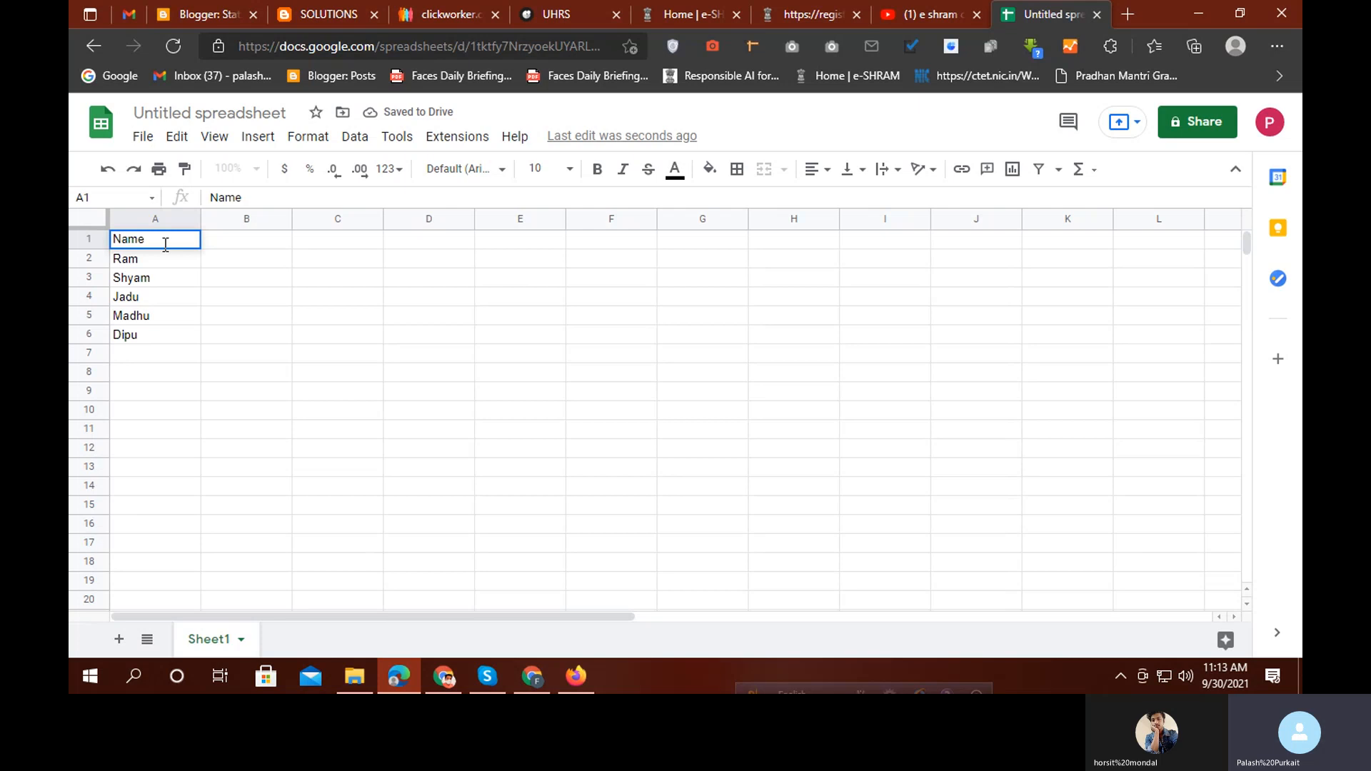
key("Tab")
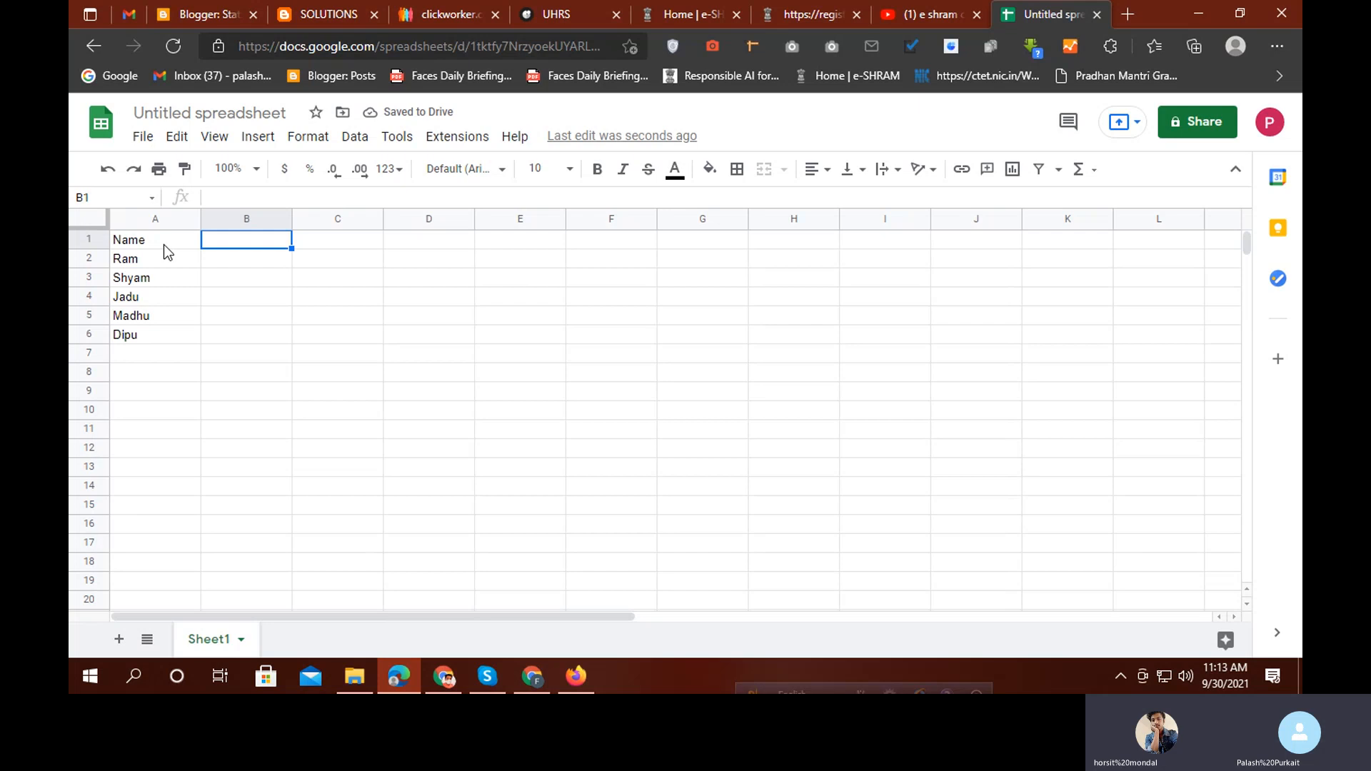
right_click(164, 245)
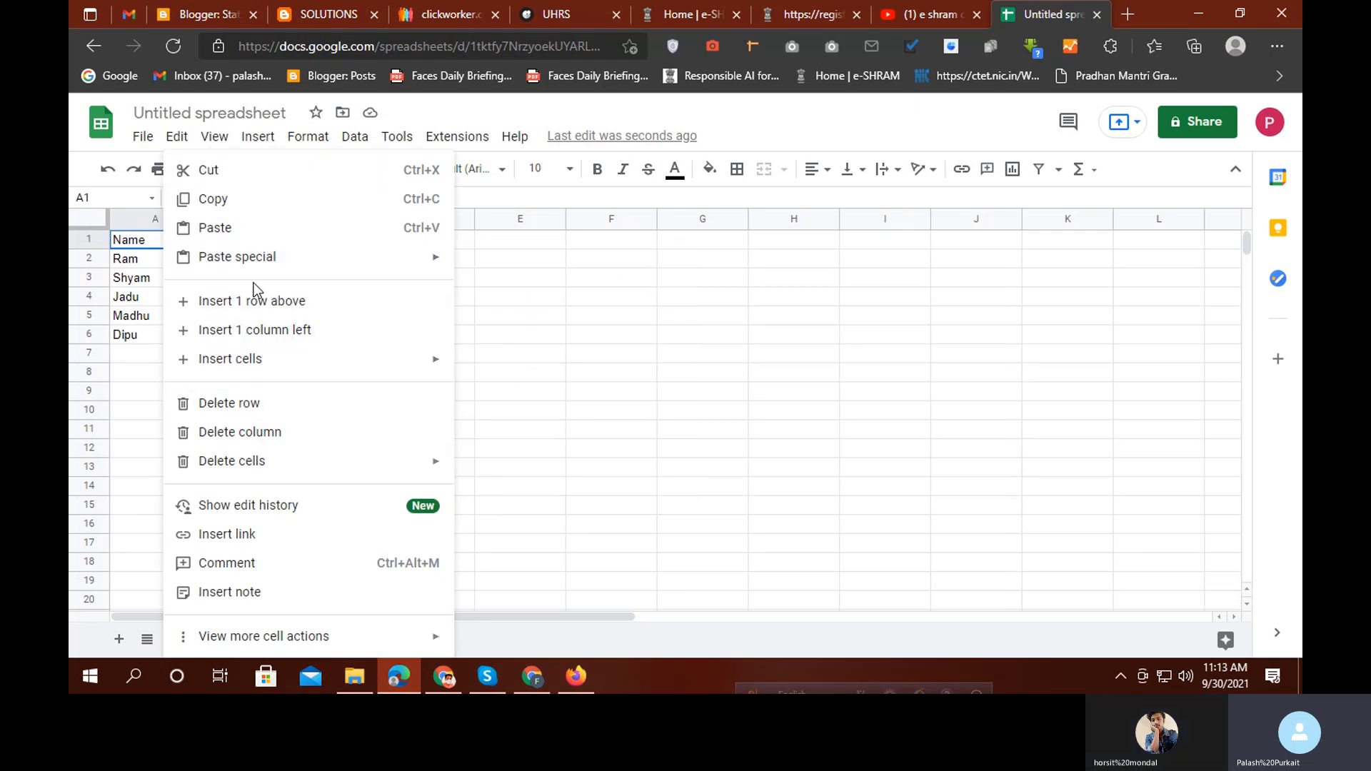
left_click(845, 318)
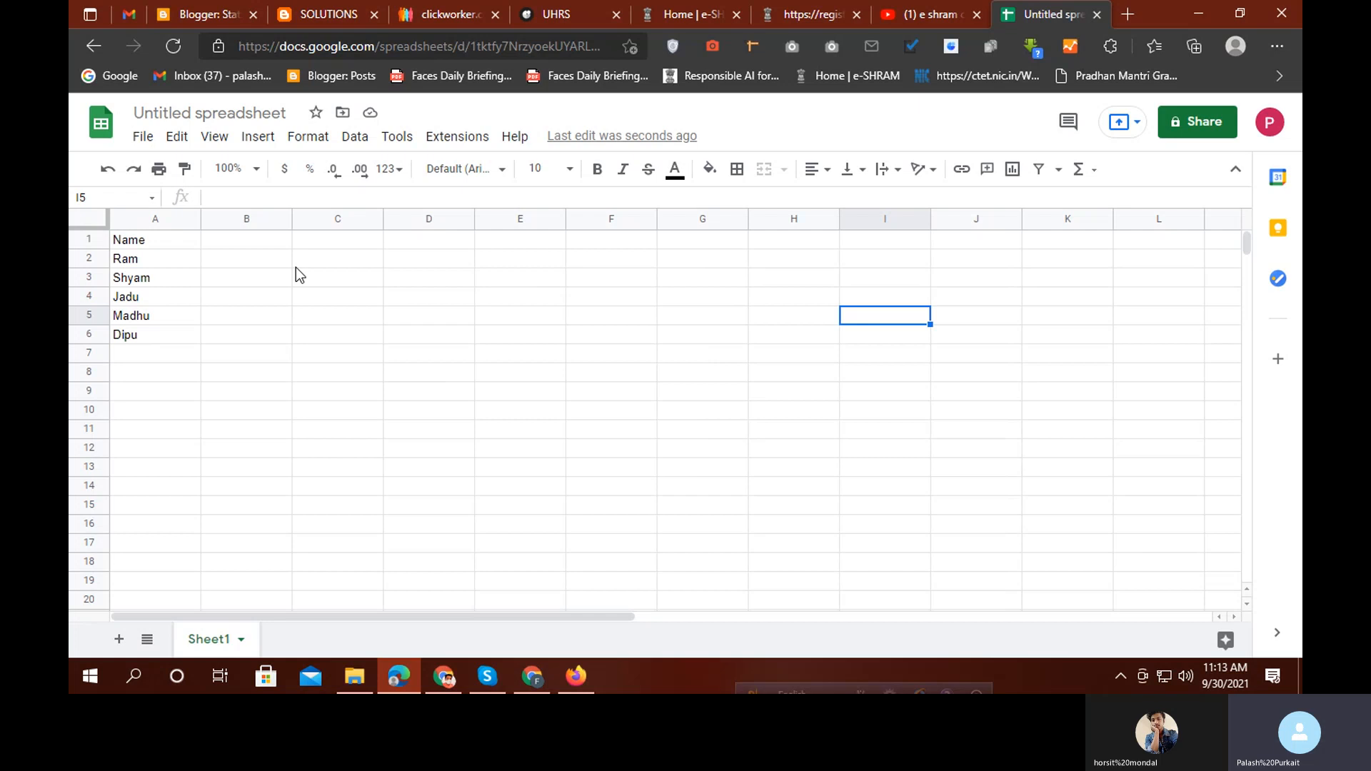
left_click(241, 247)
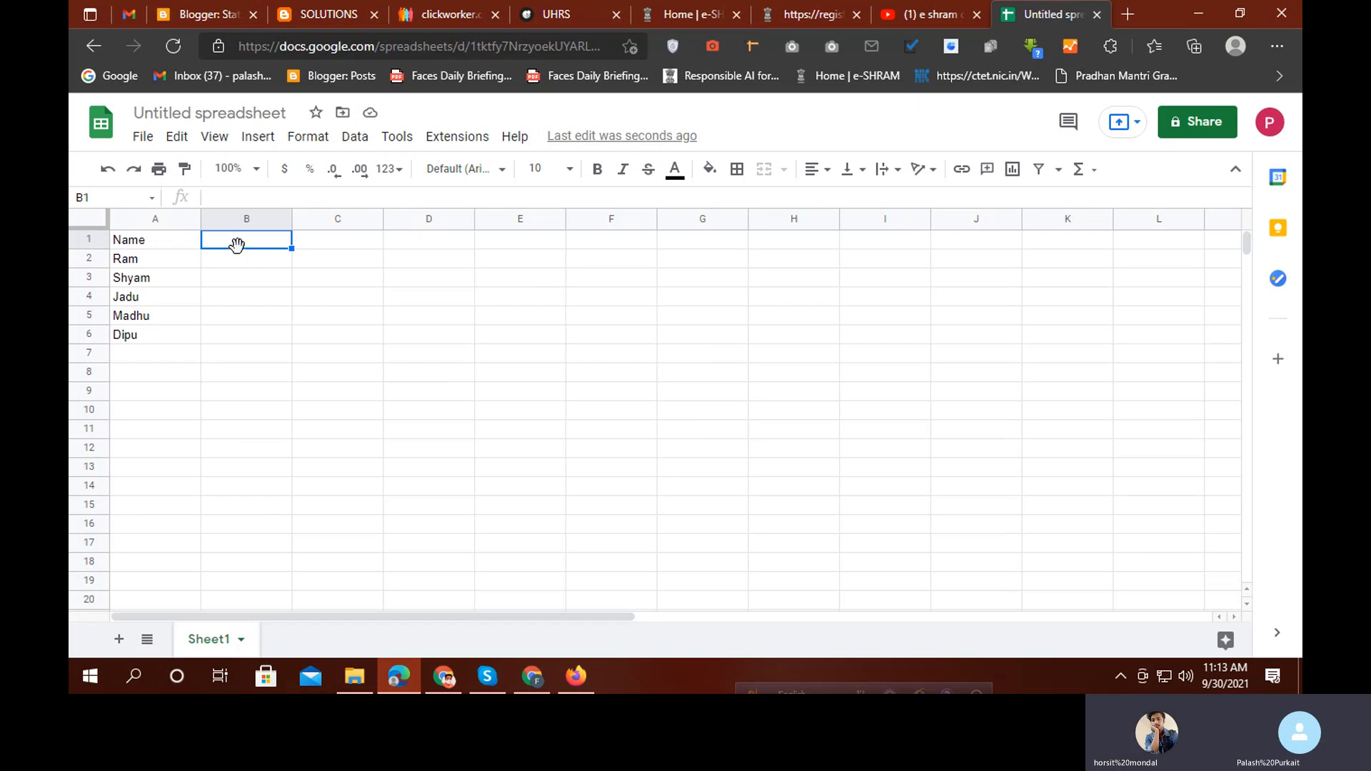
Insert an empty row above the Name row
left_click(93, 241)
right_click(93, 241)
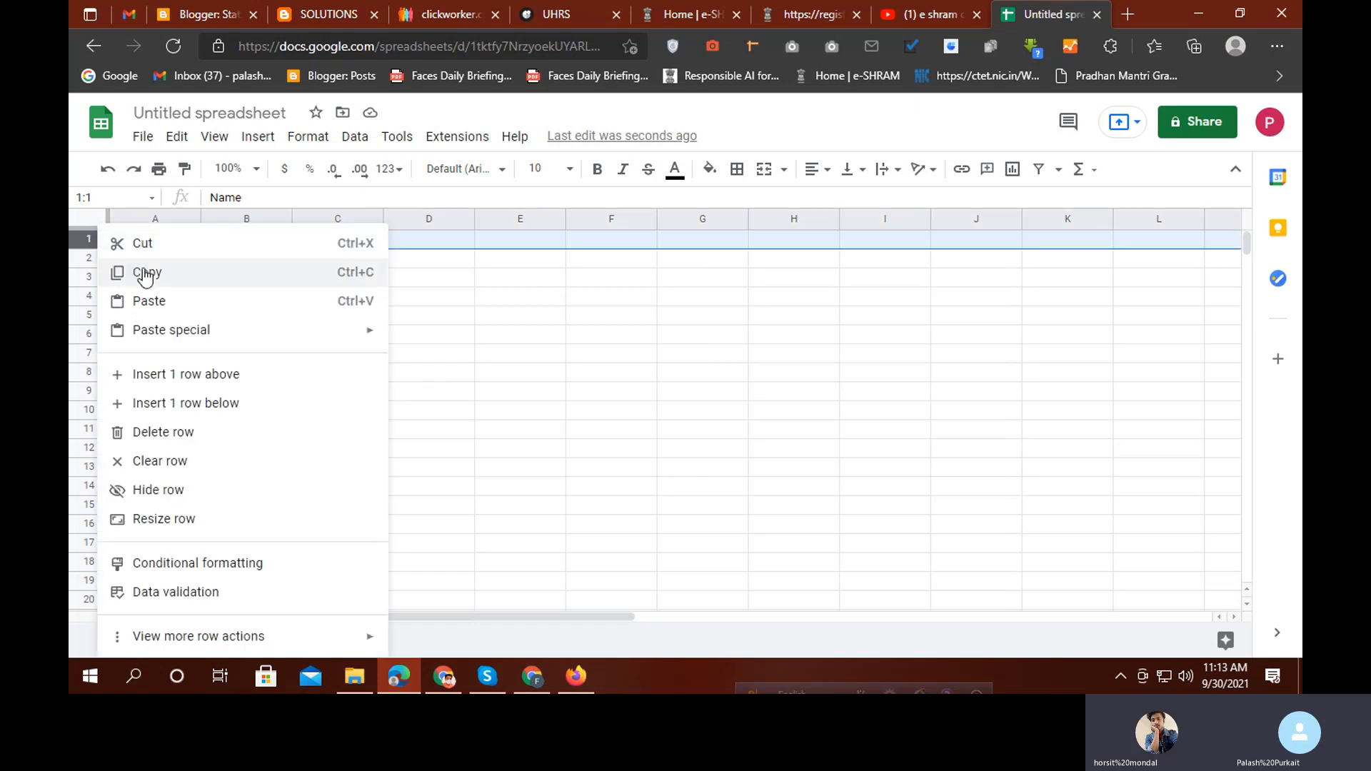
left_click(172, 371)
left_click(340, 315)
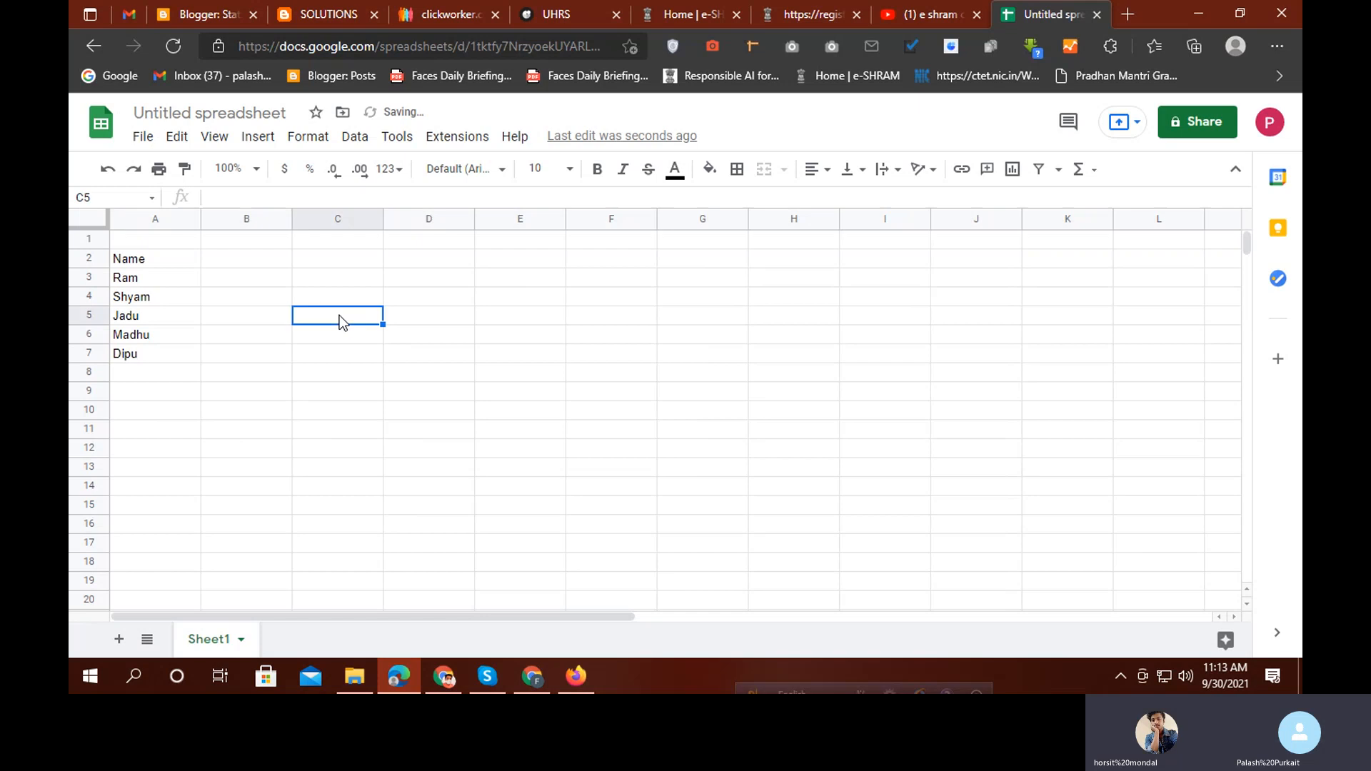
Enter the heading SUBJECTS in C1, fixing the capitalisation of 'sUBJECT'
left_click(359, 244)
type("s")
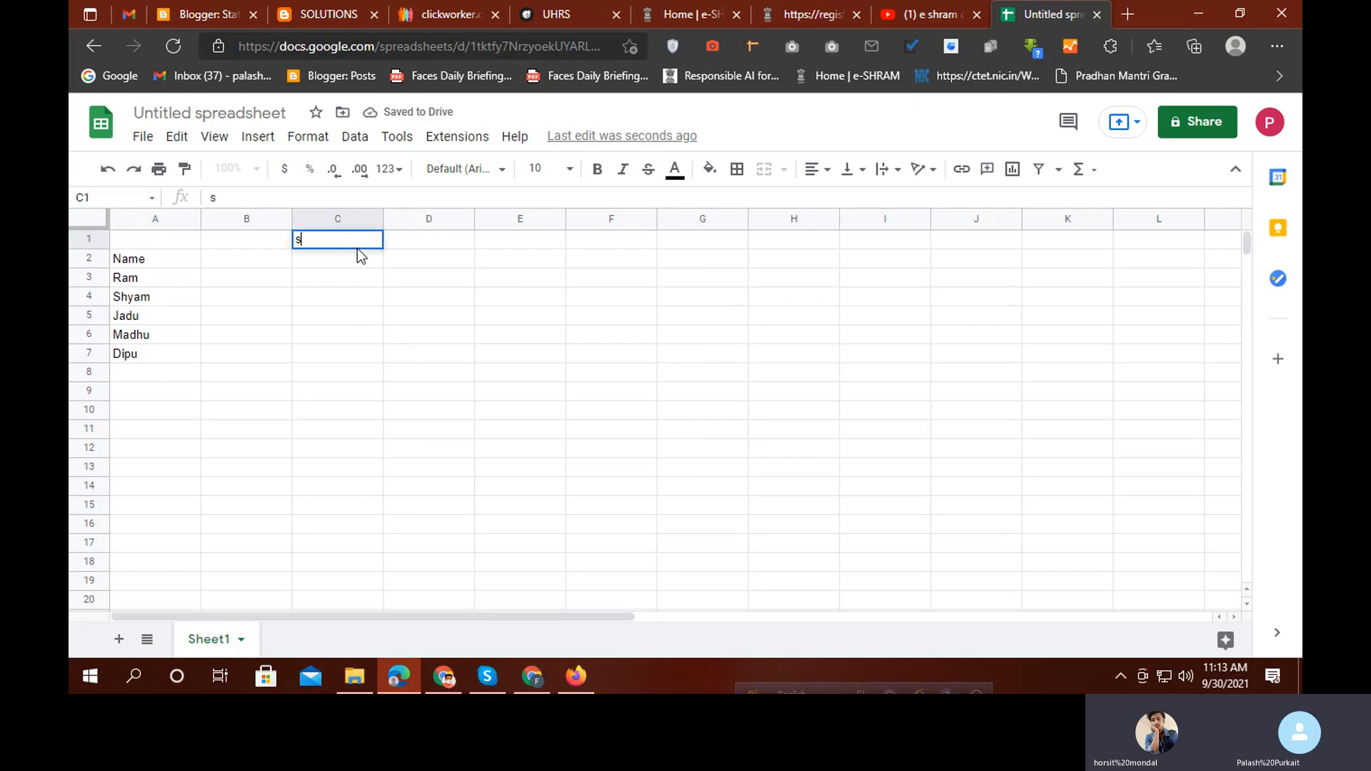
type("UBJECT")
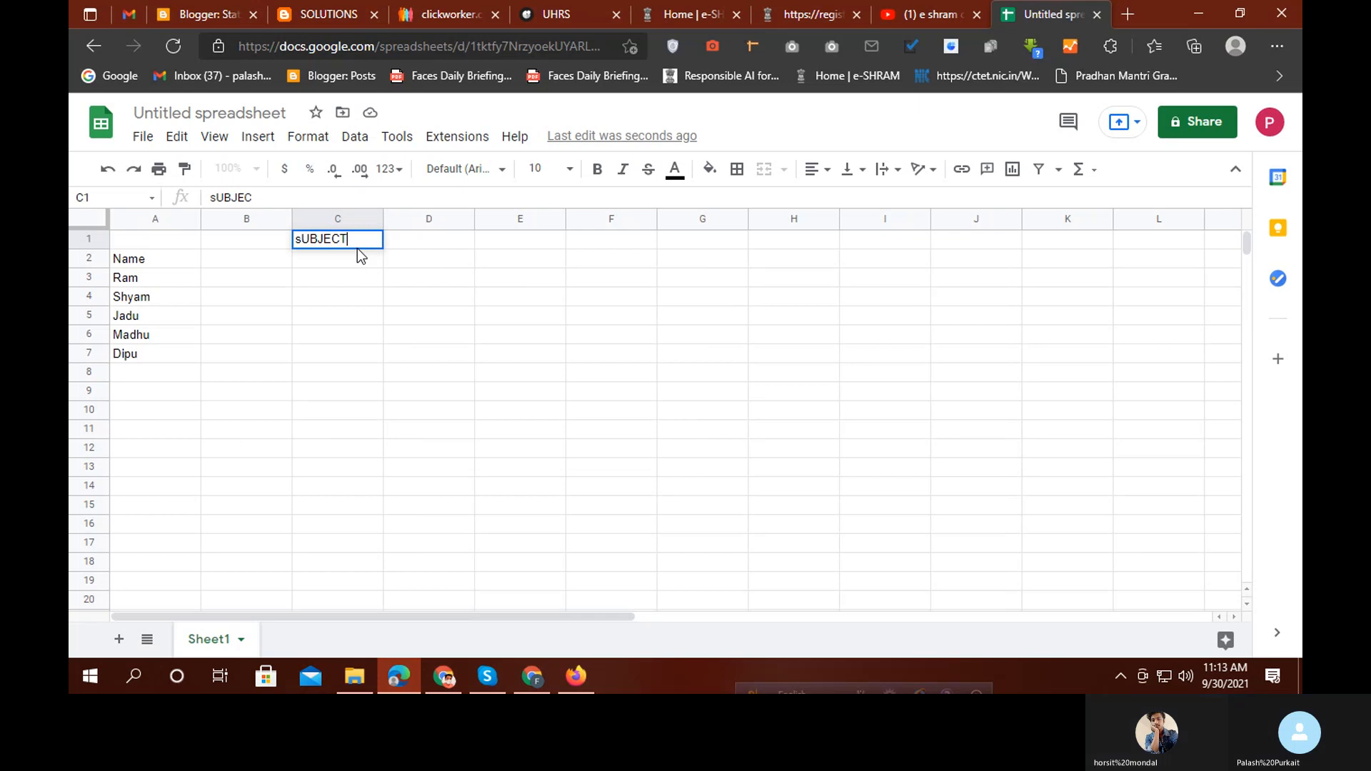
left_click(260, 261)
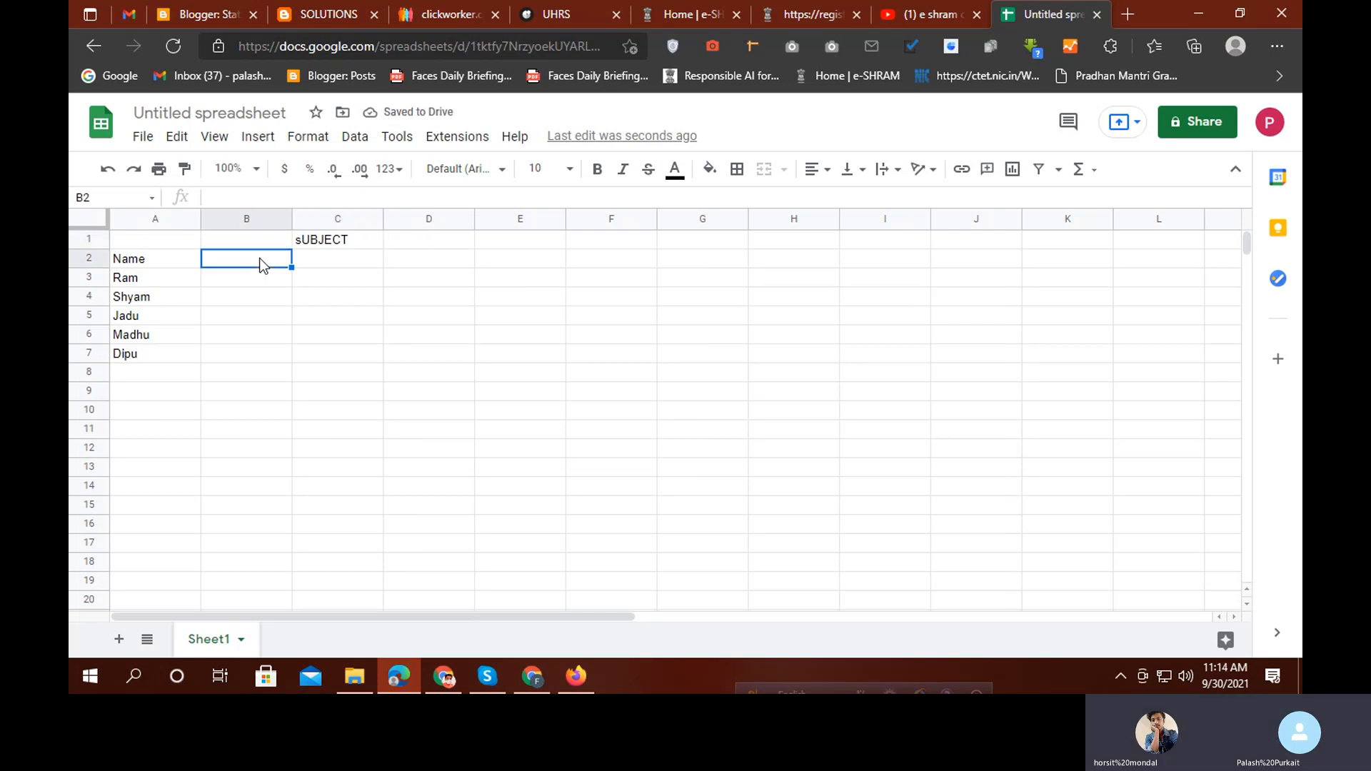
left_click(308, 247)
double_click(301, 244)
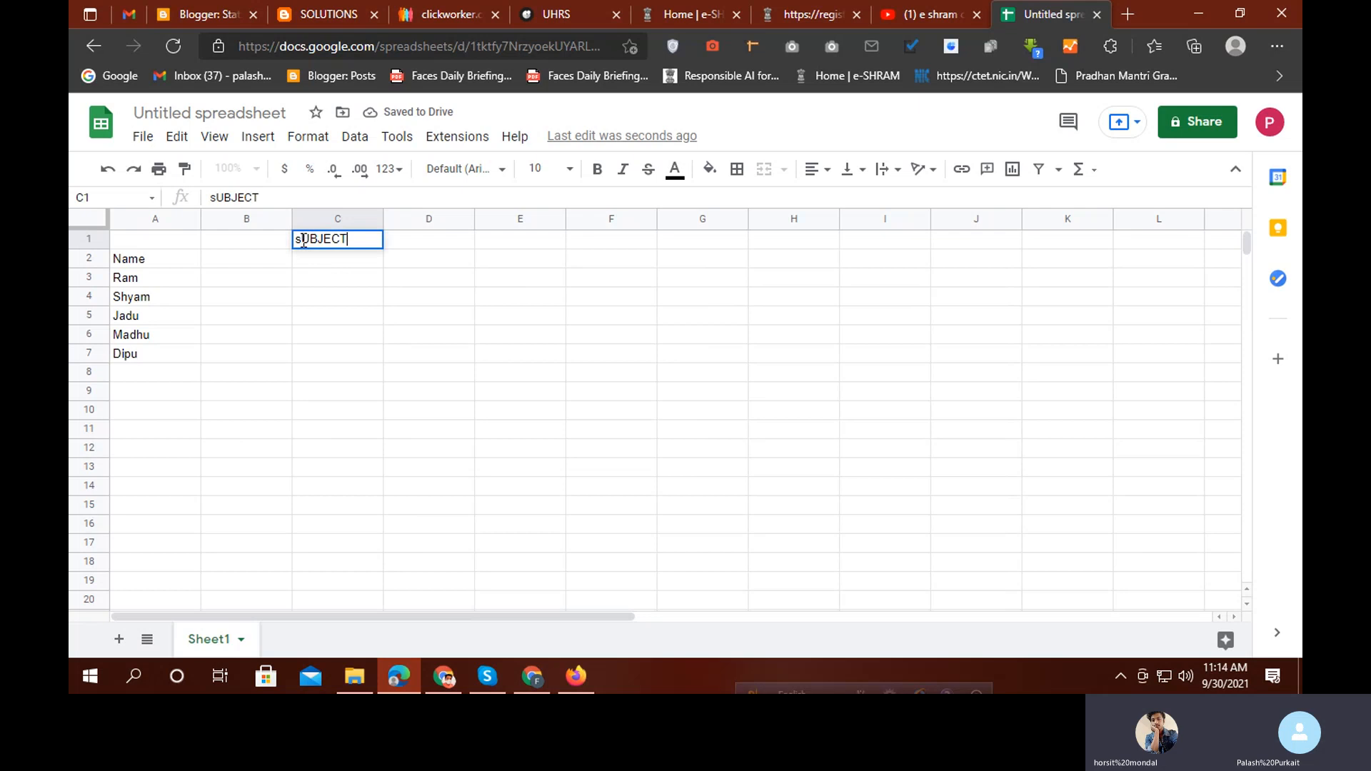
key("BackSpace")
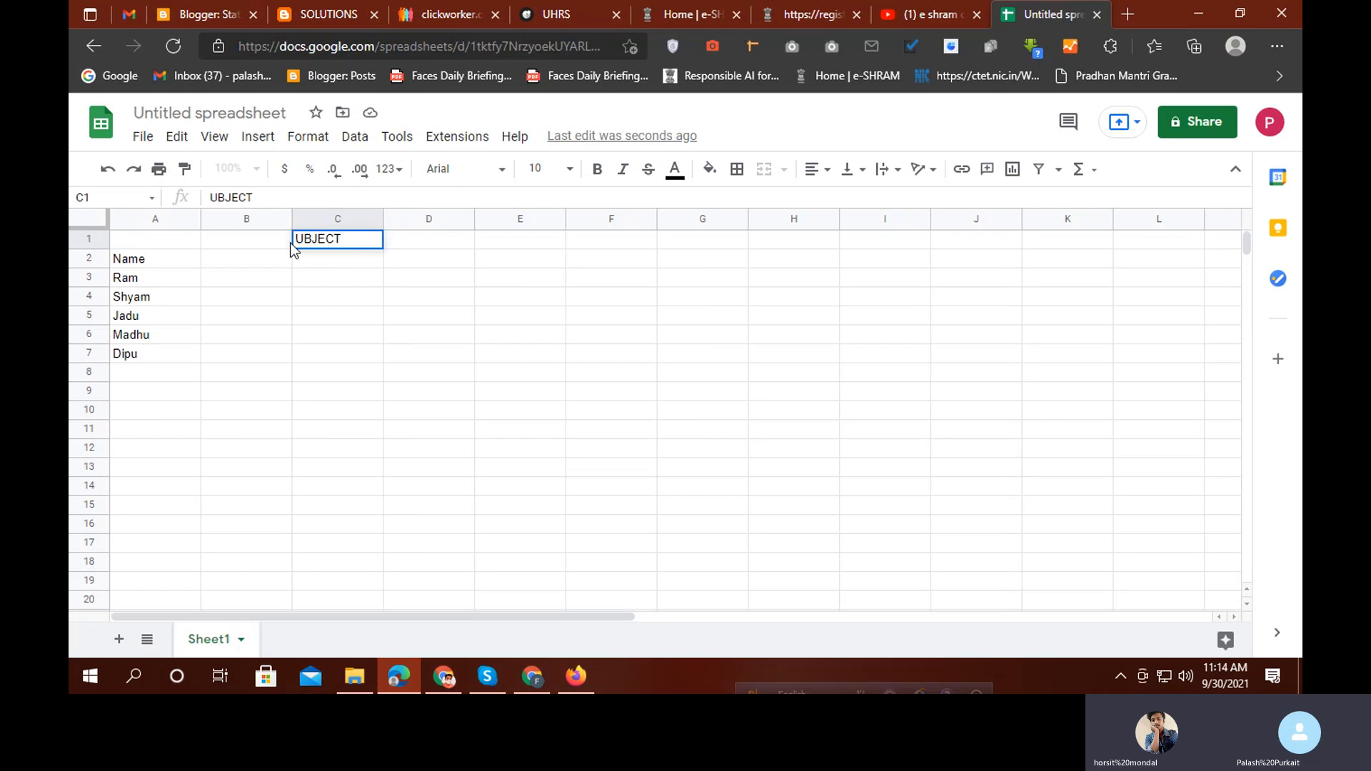
type("S")
left_click(268, 266)
left_click(358, 239)
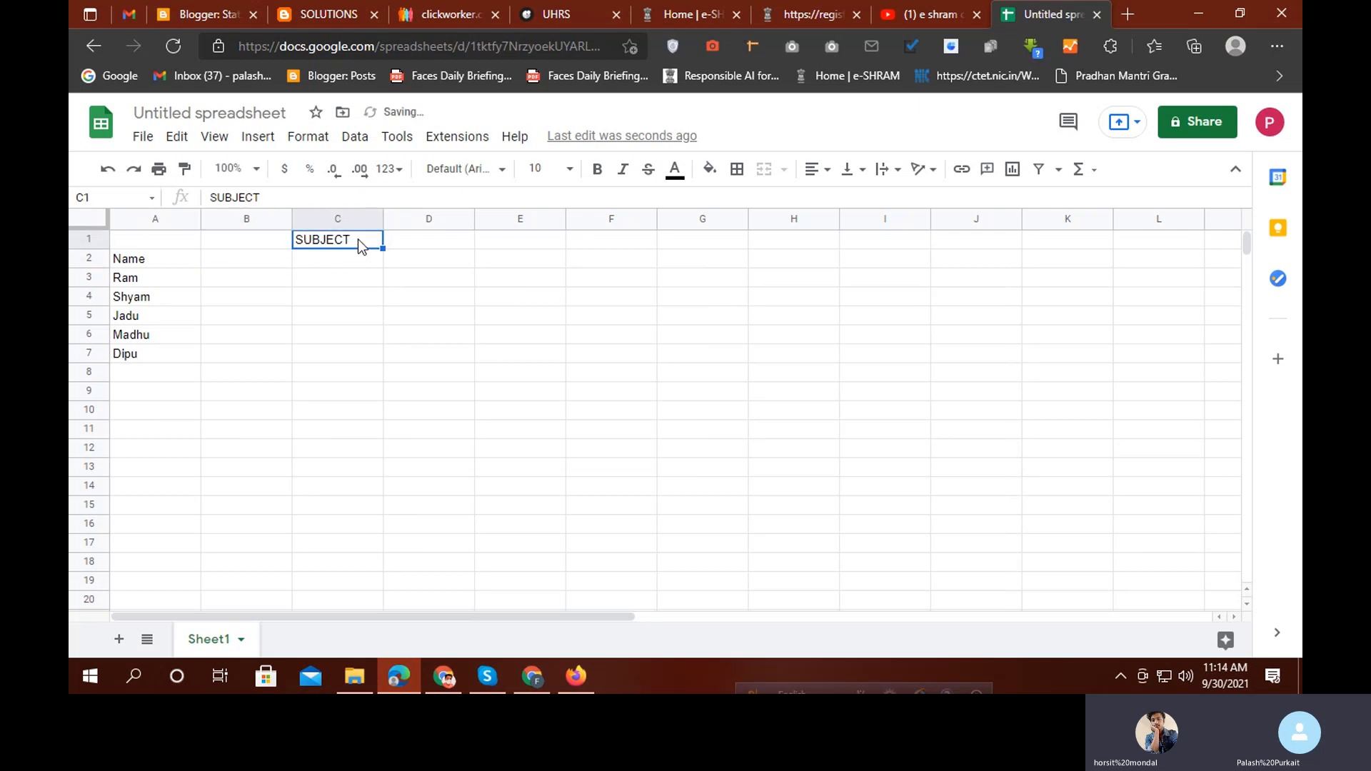
double_click(358, 239)
type("S")
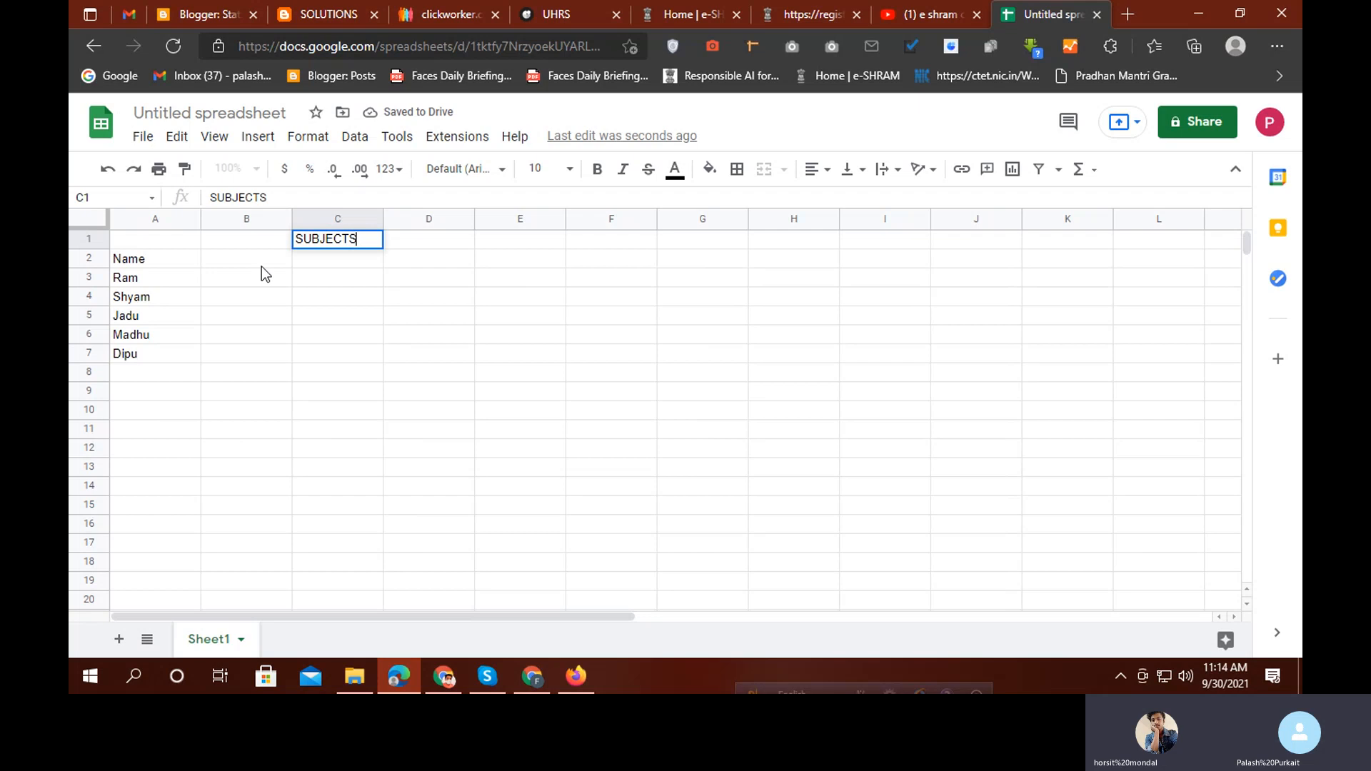
left_click(261, 267)
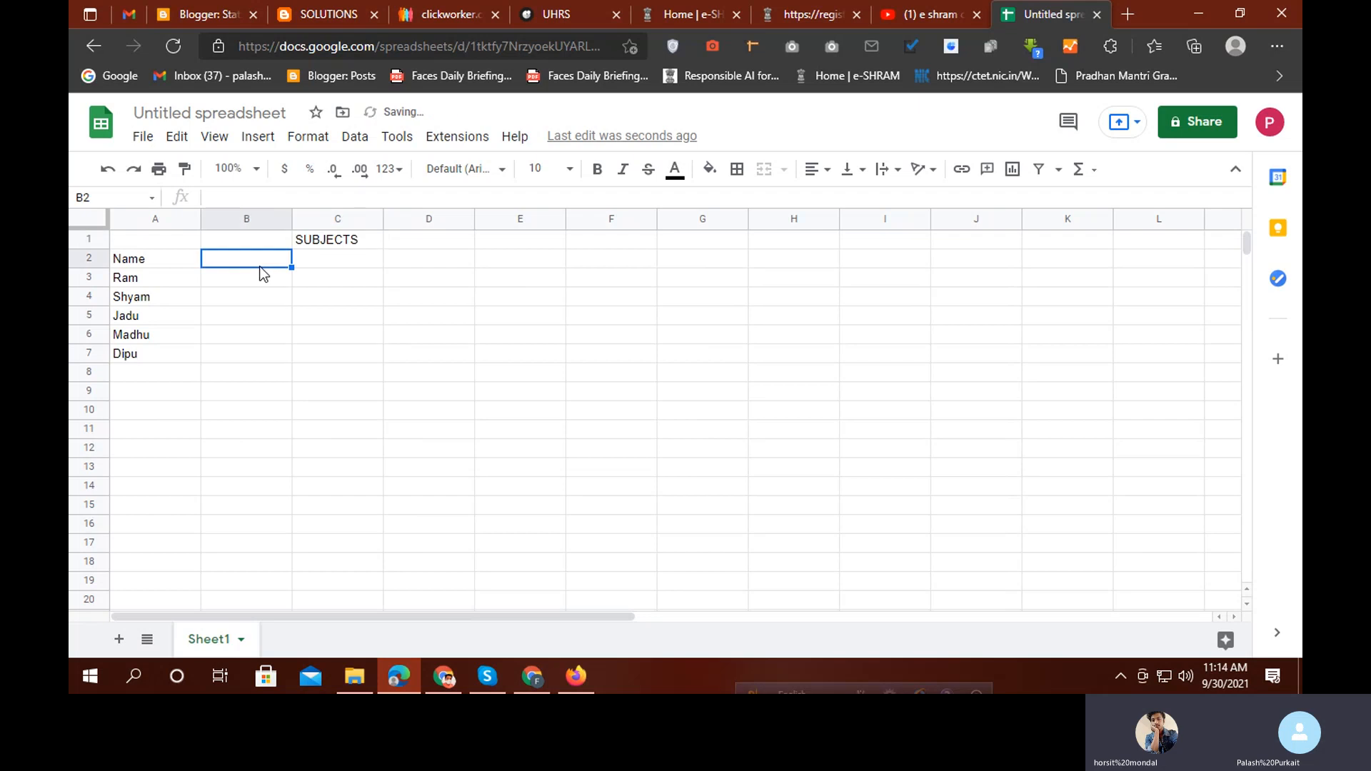
Type headings BENGALI, ENGLISH, MATH, HISTORY and GEO across B2:F2
type("BENGALI")
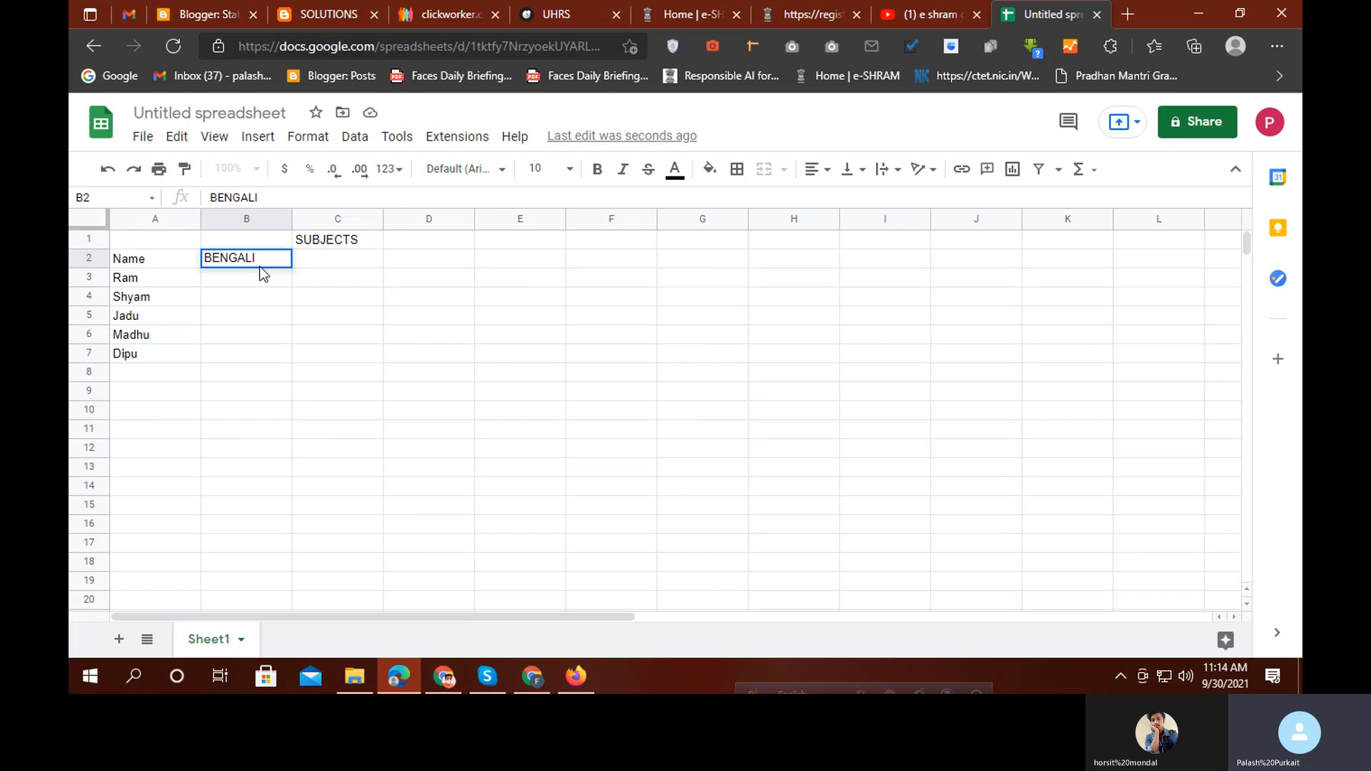
key("Tab")
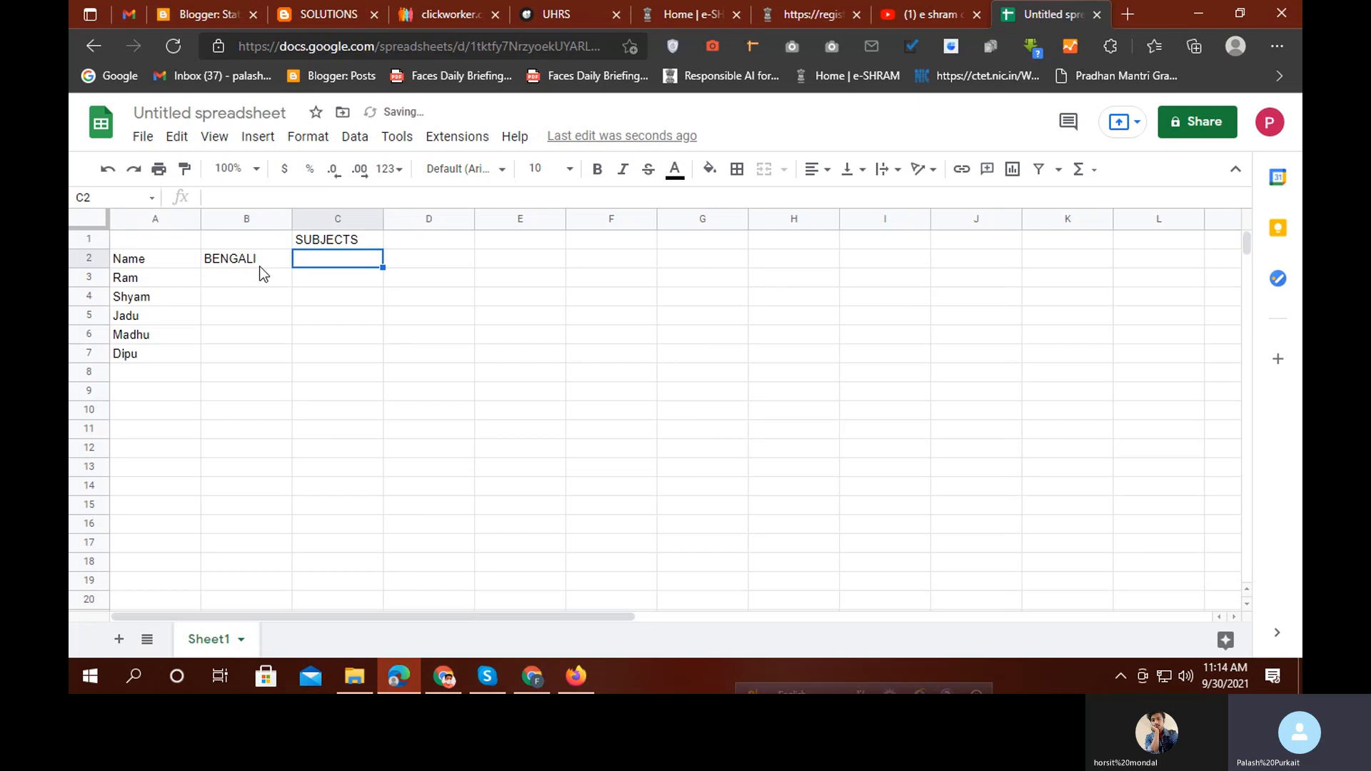
type("EN")
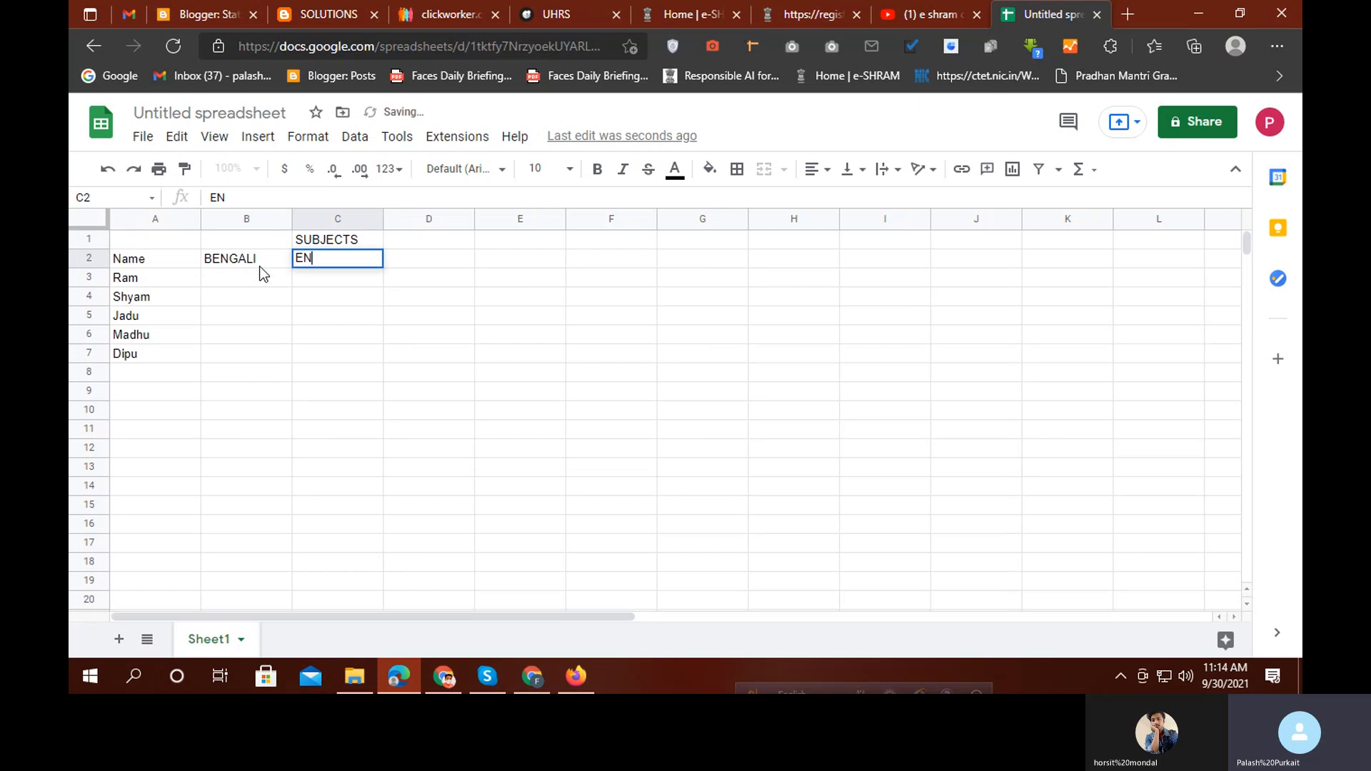
type("GLISH")
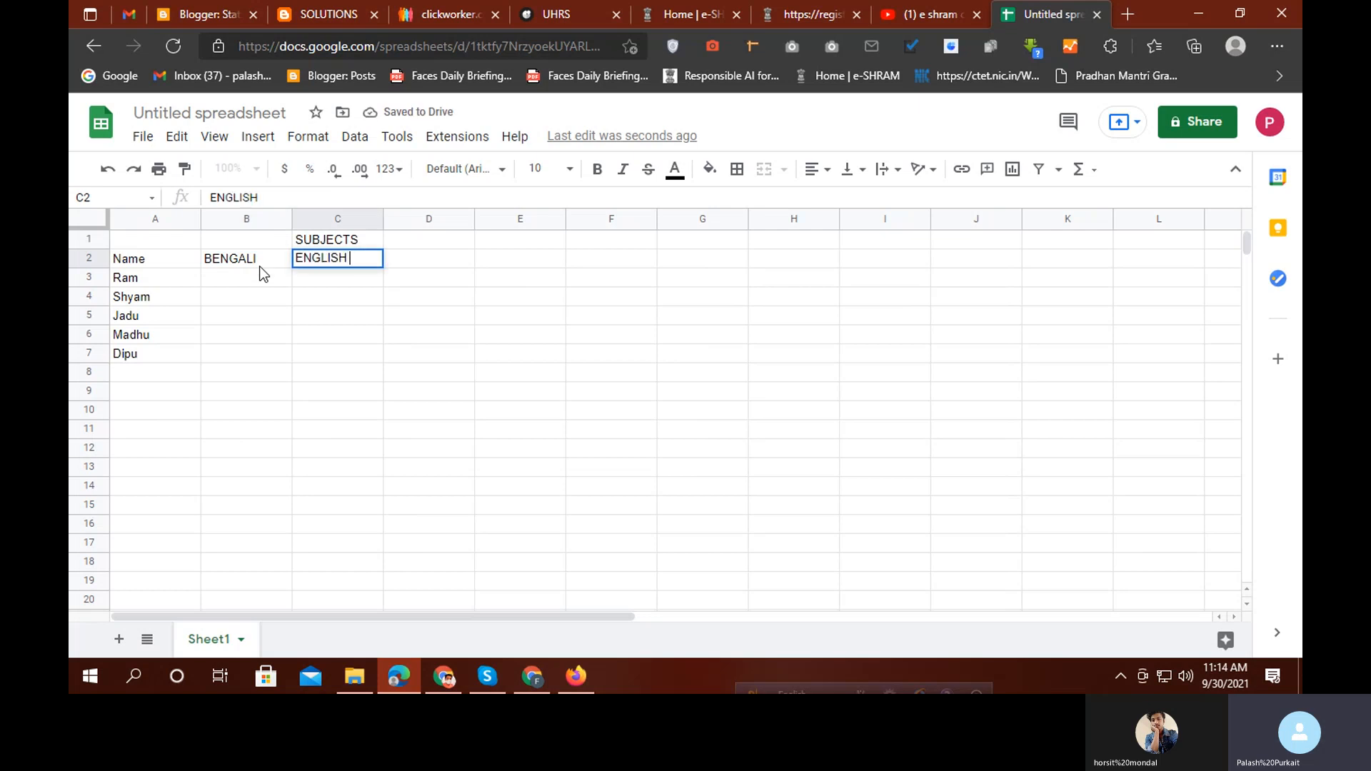
key("Tab")
type("MATH")
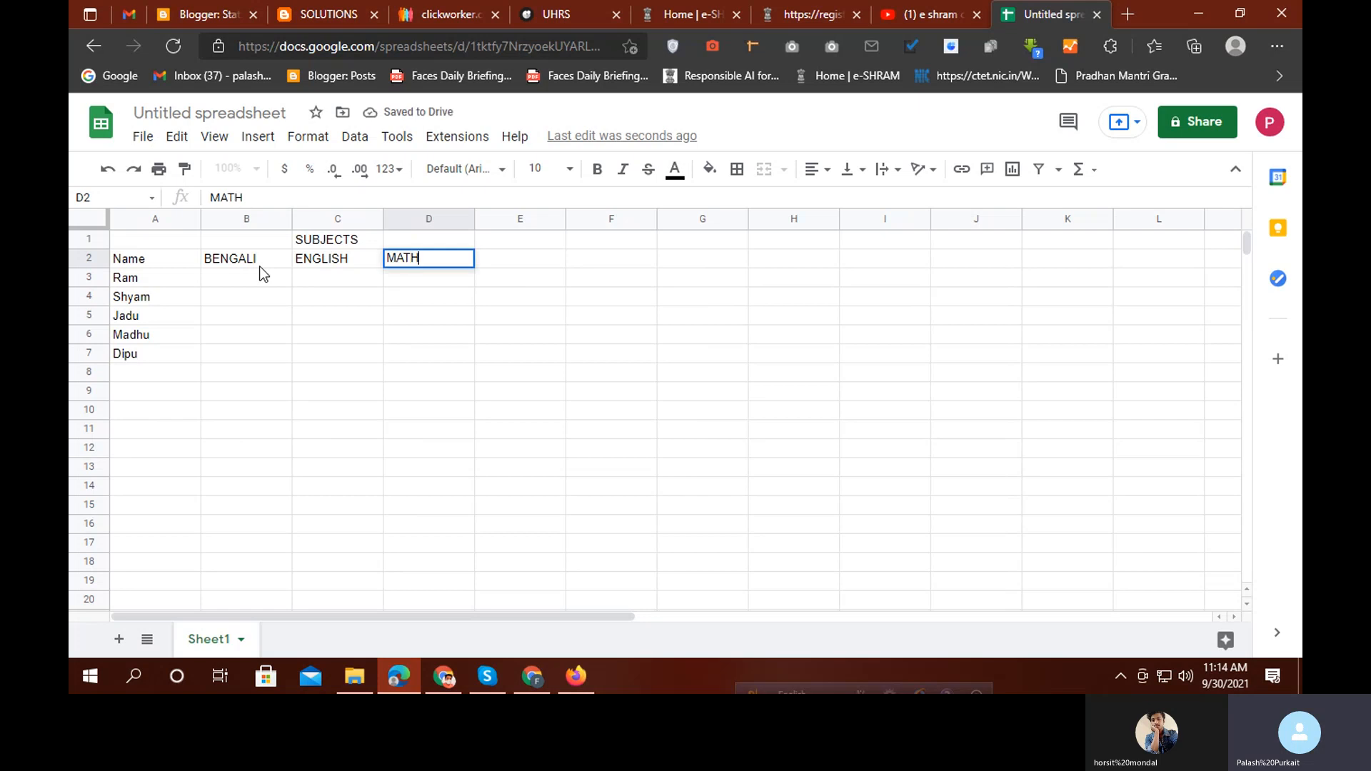
key("Tab")
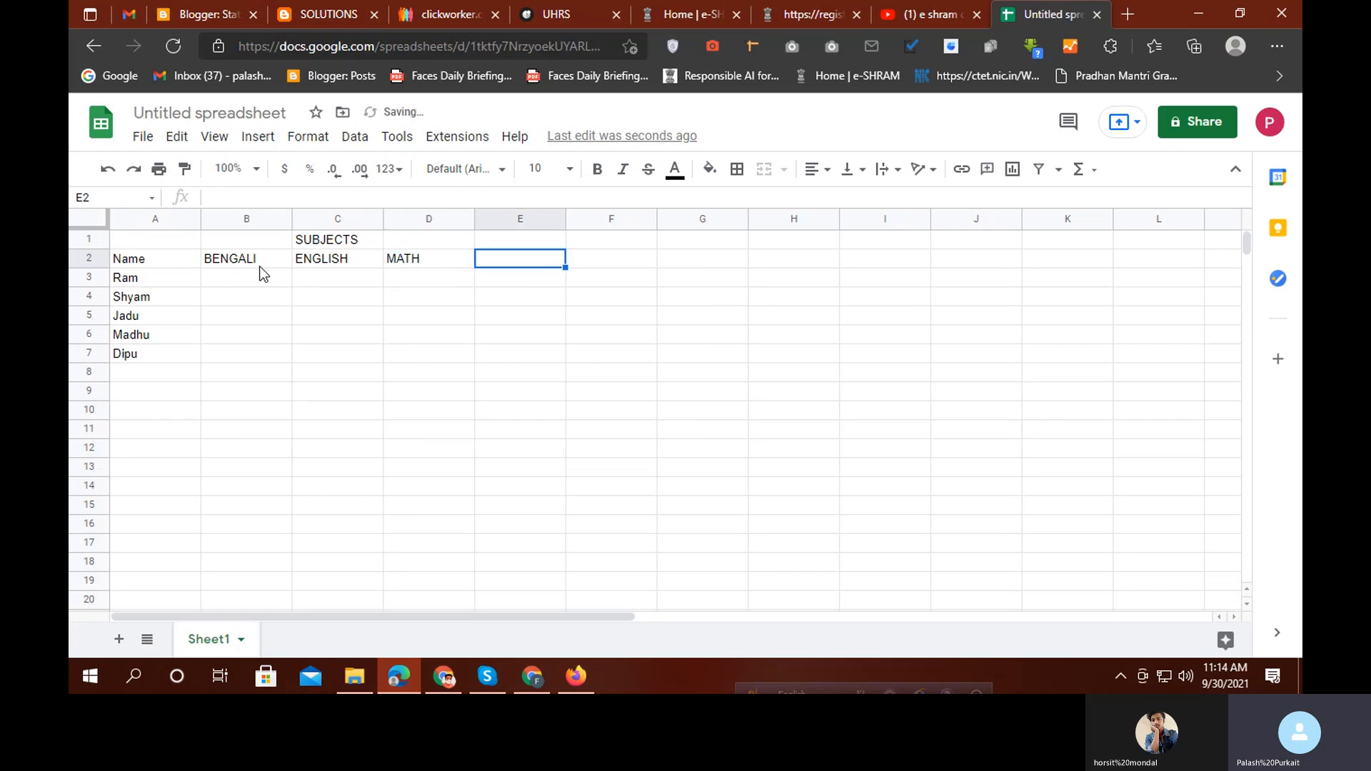
type("HISTORY")
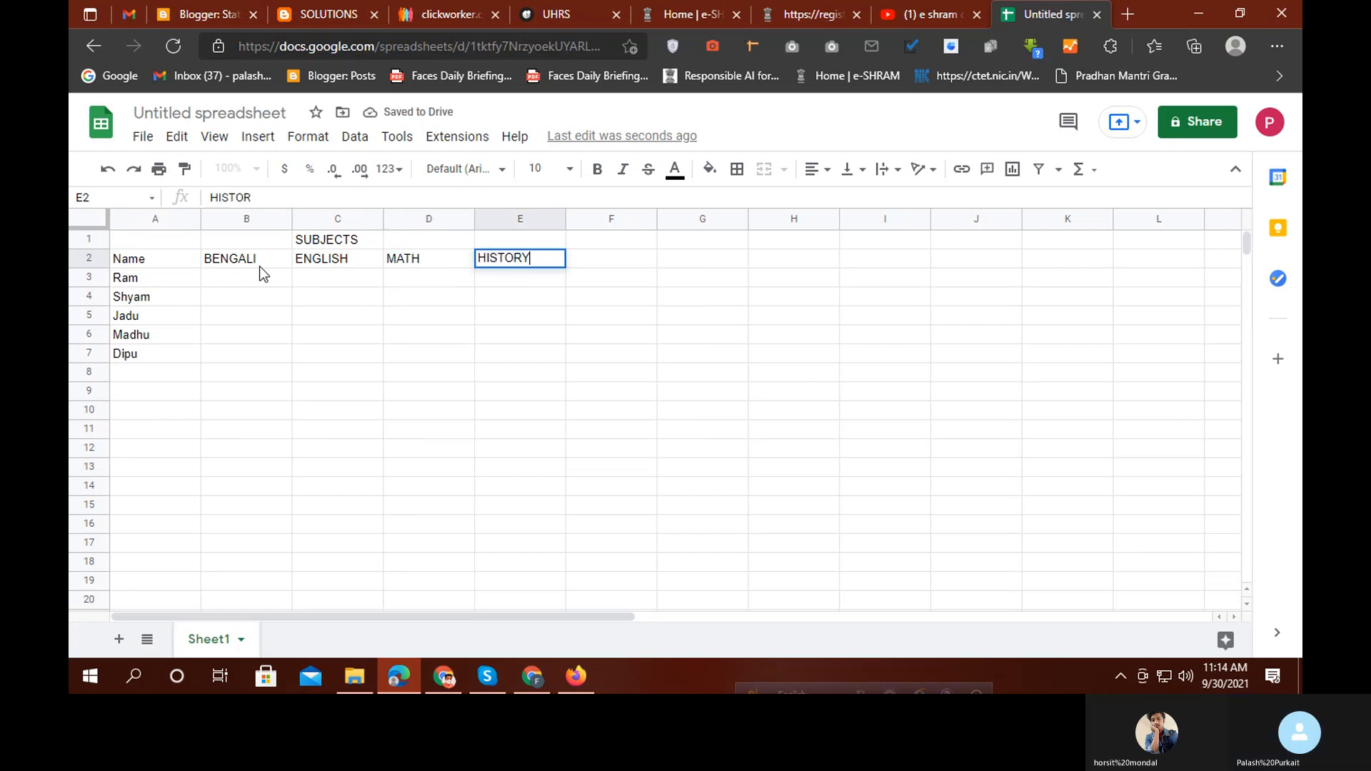
key("Tab")
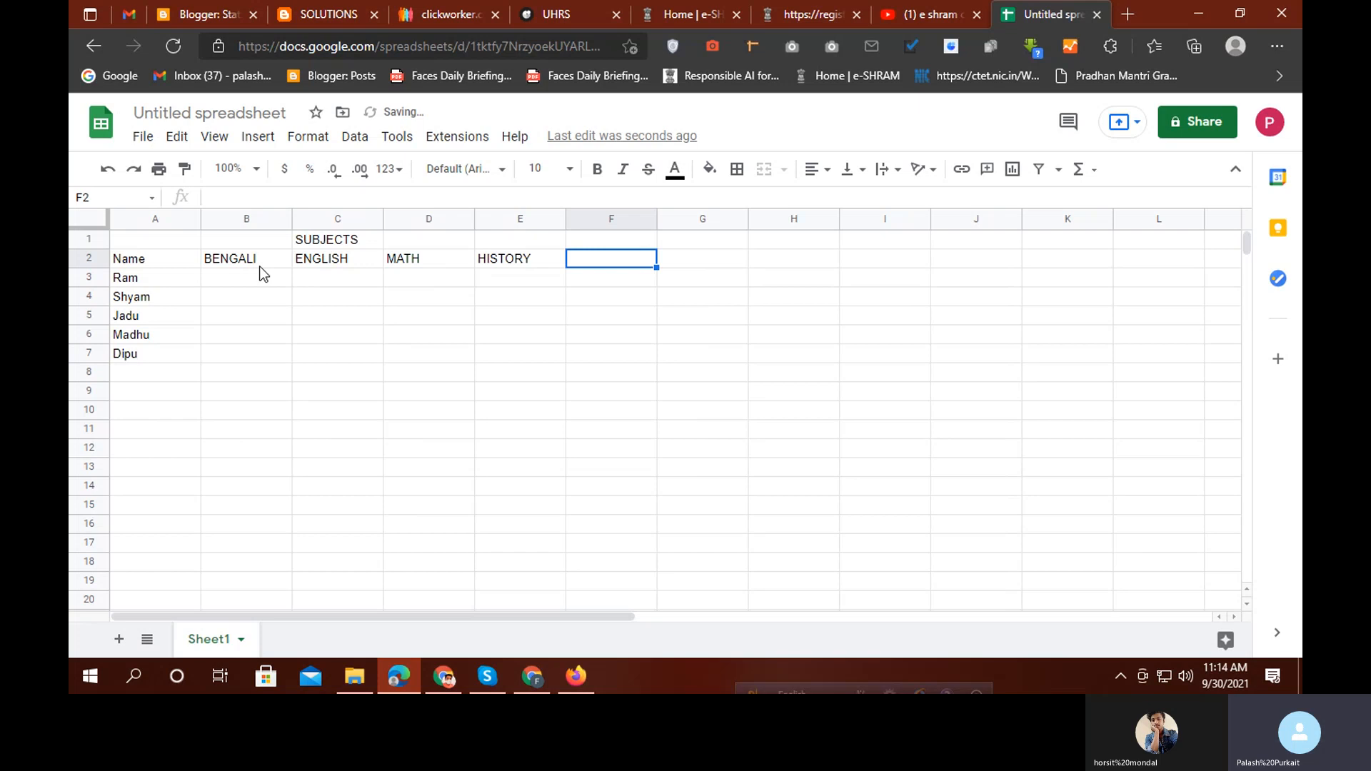
type("GEO")
key("Tab")
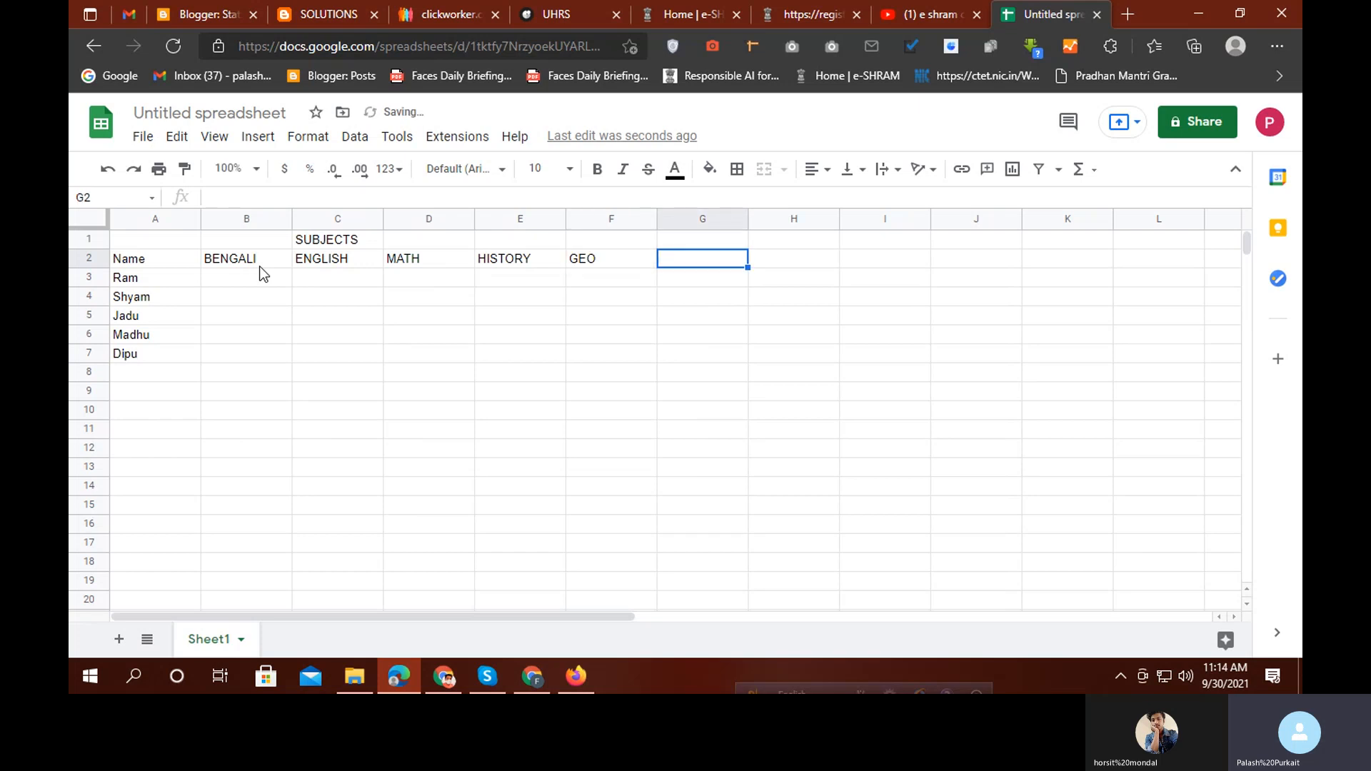
Add the PHYSC heading in G2 and LIFSC in H2
type("PHY")
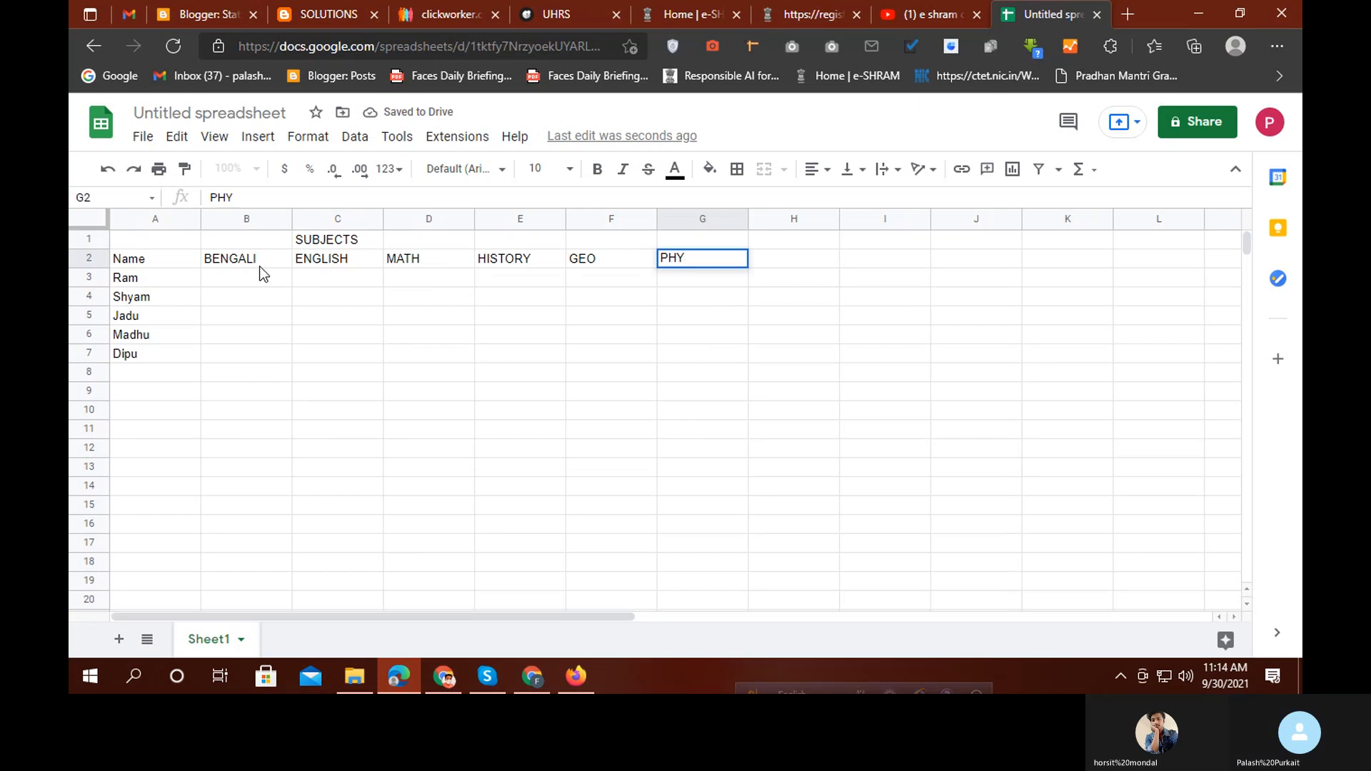
type("S")
type("C")
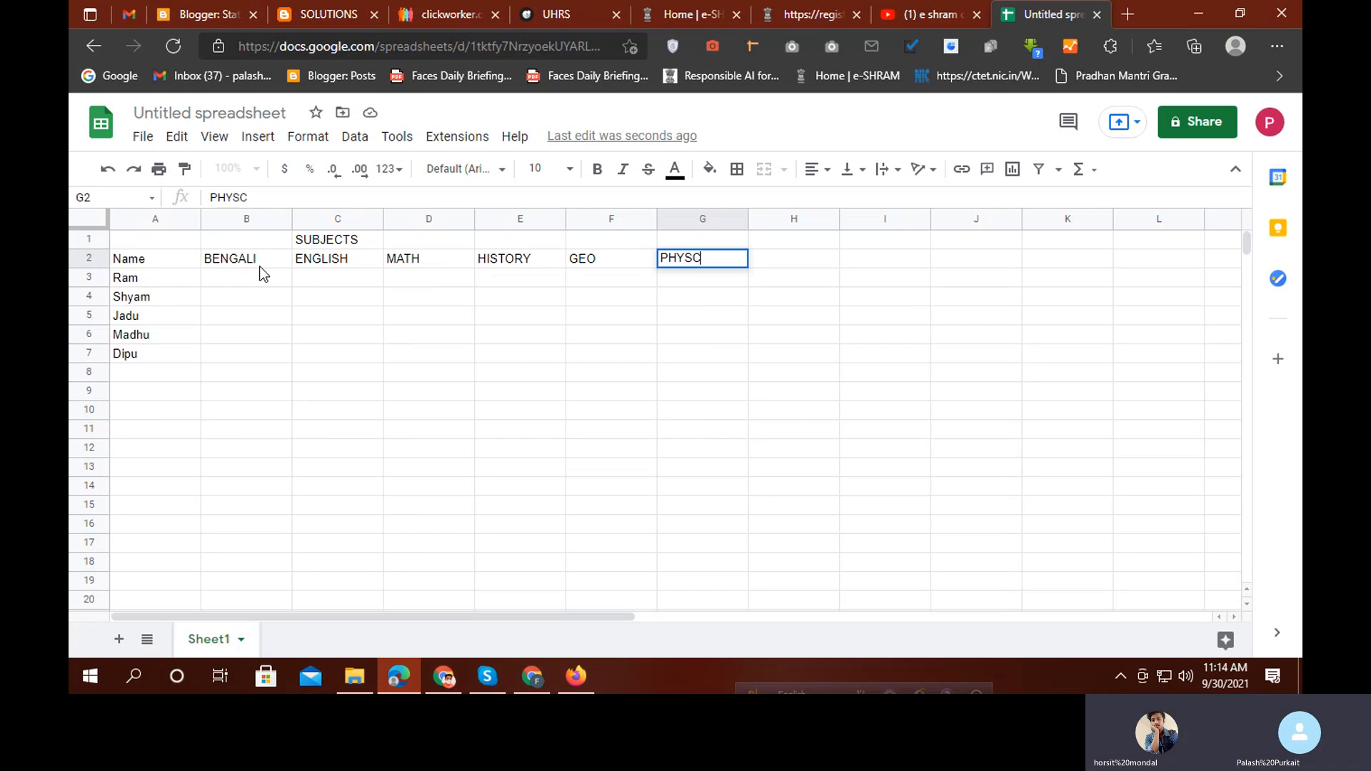
key("Tab")
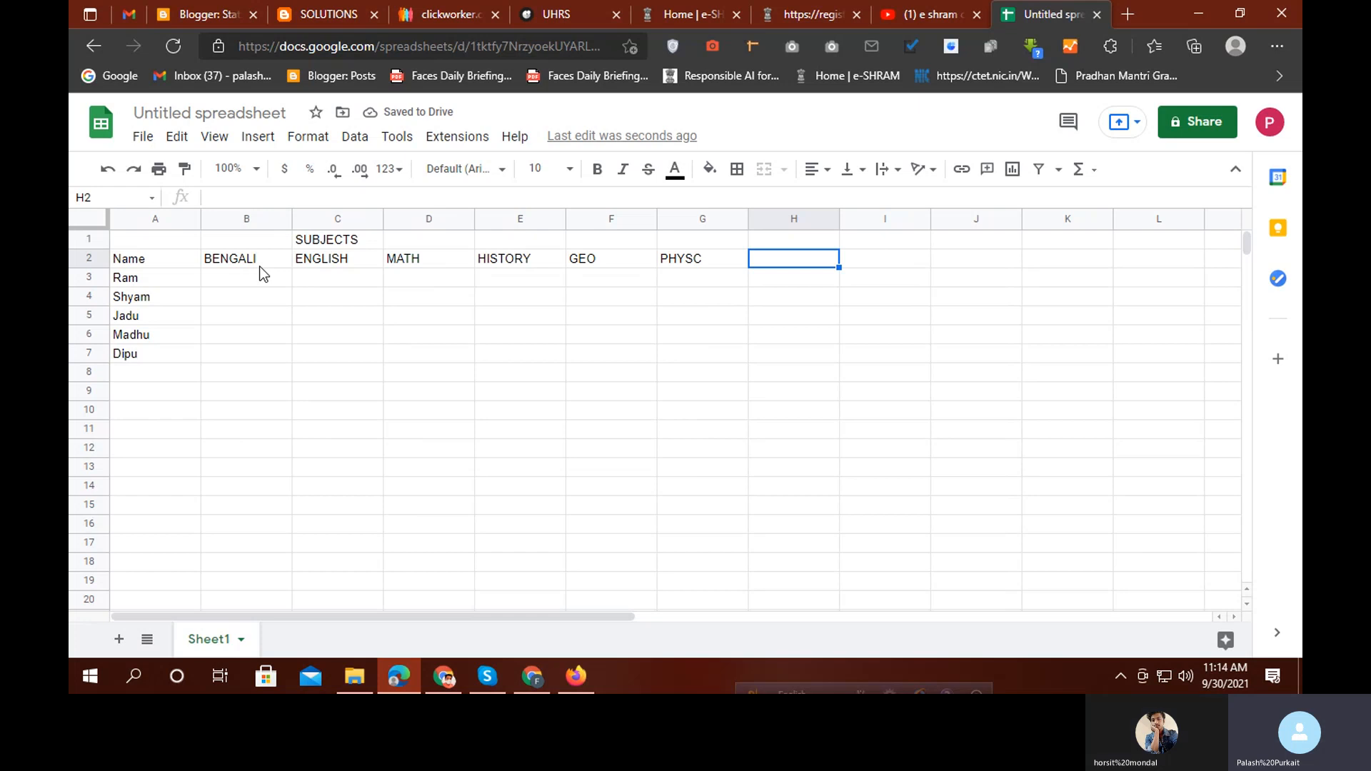
type("L")
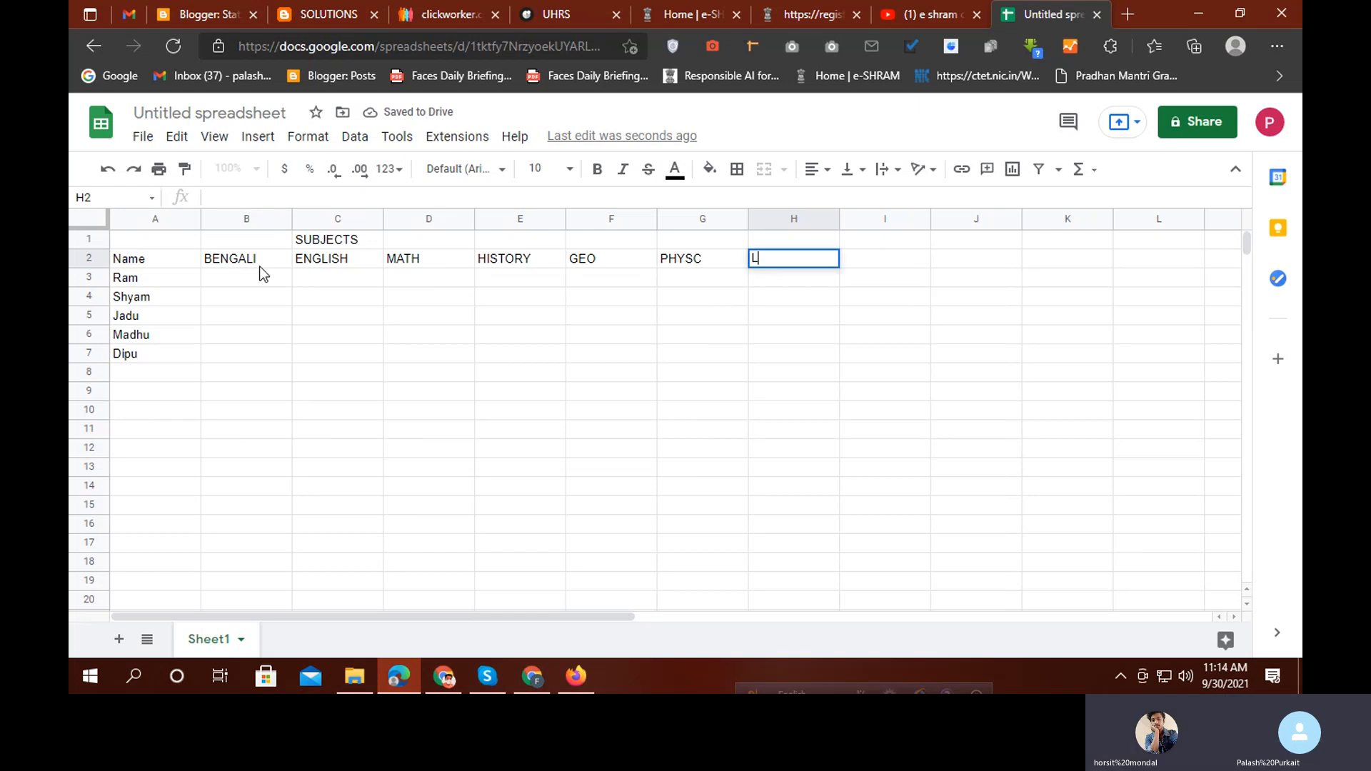
type("IFSC")
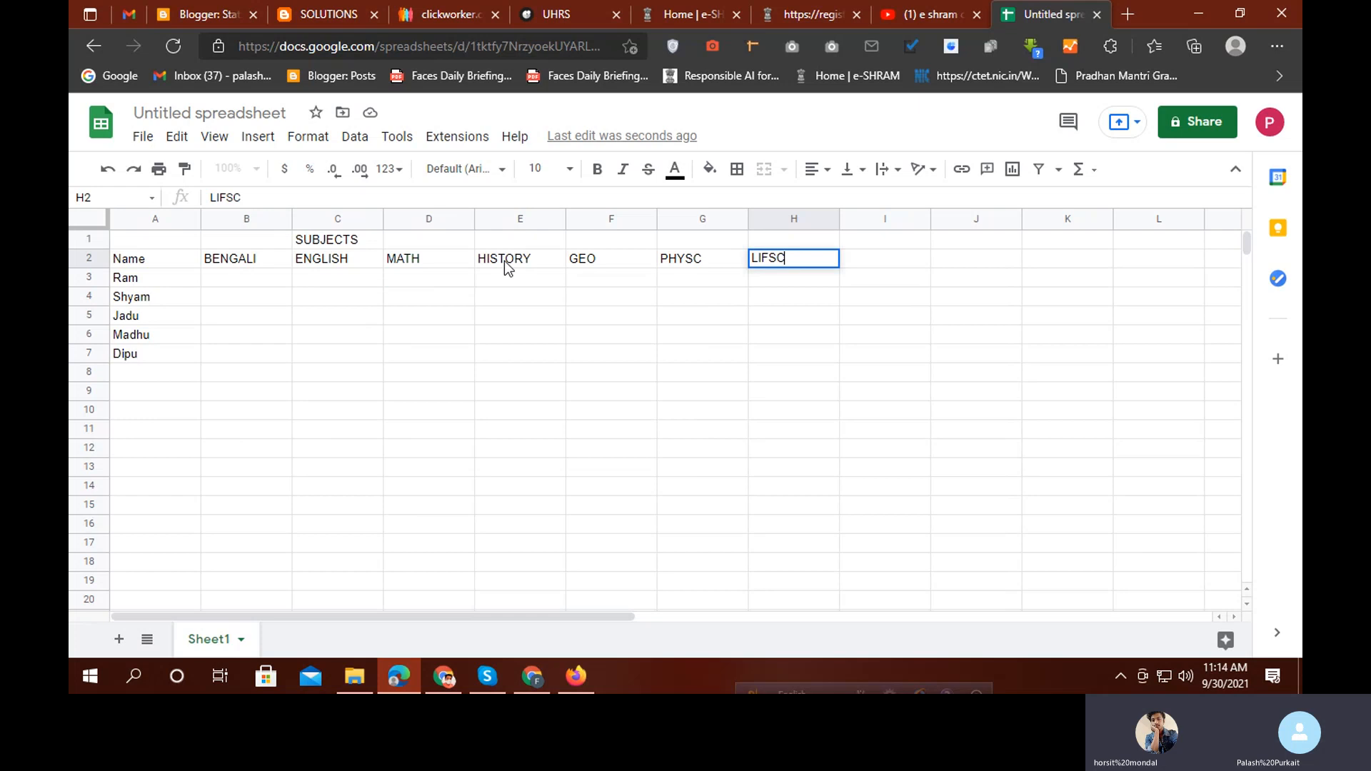
left_click(278, 281)
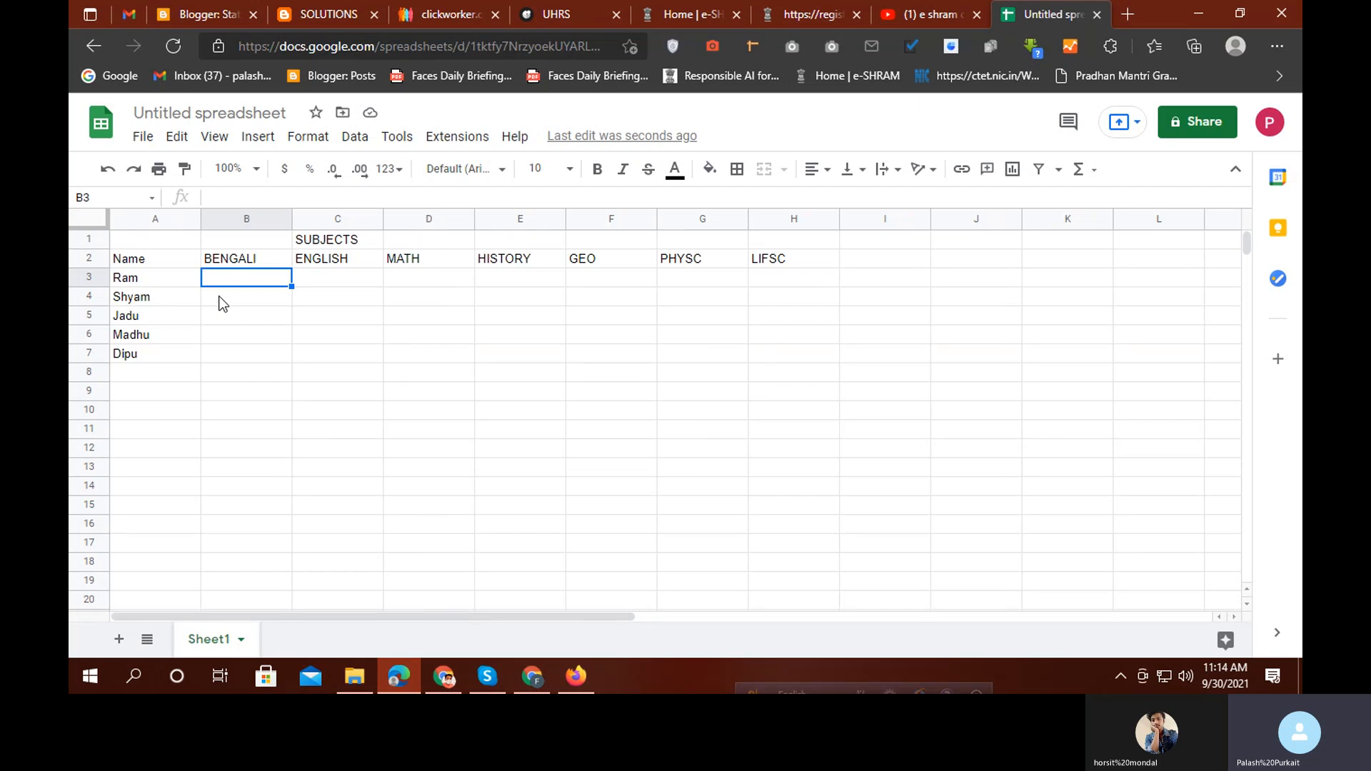
Enter Ram's marks 50, 65, 25, 45, 50, 60, 25 across B3:H3
type("50")
key("Tab")
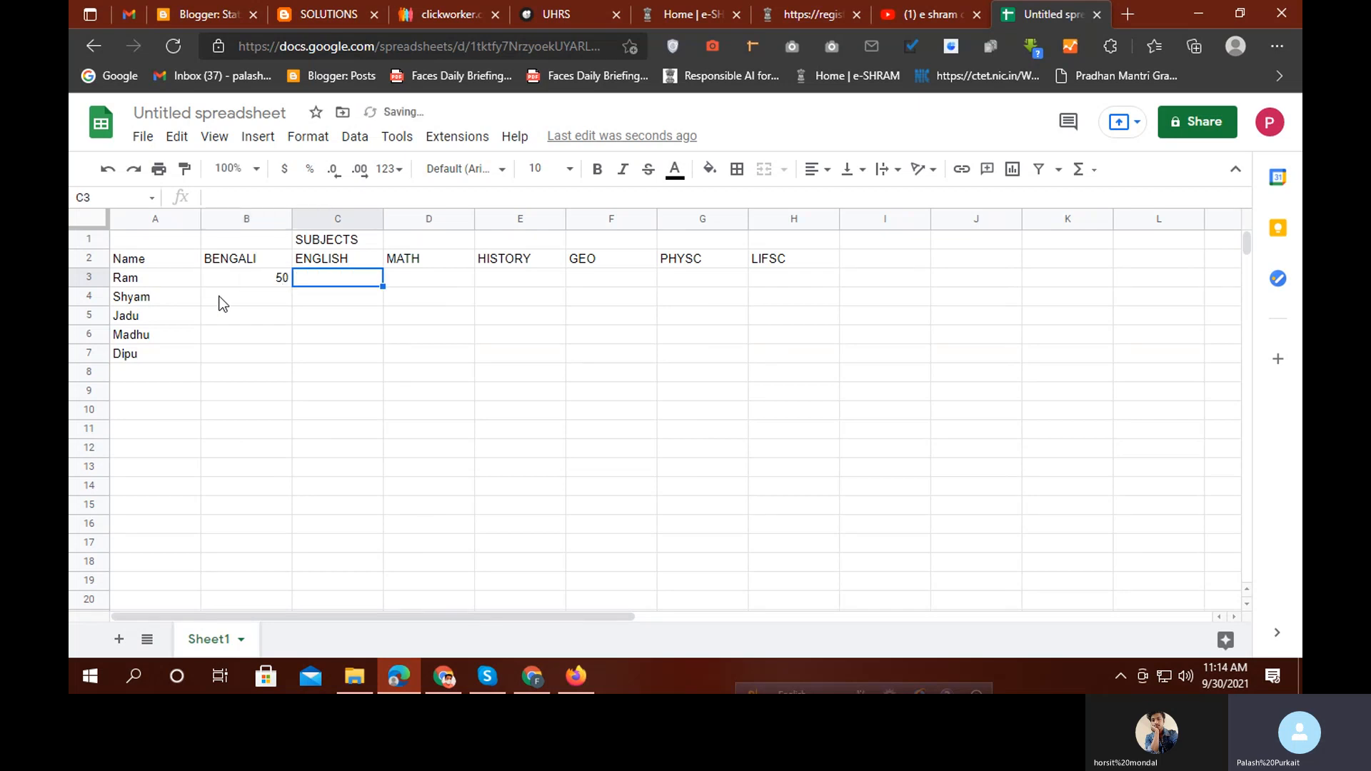
type("65")
key("Tab")
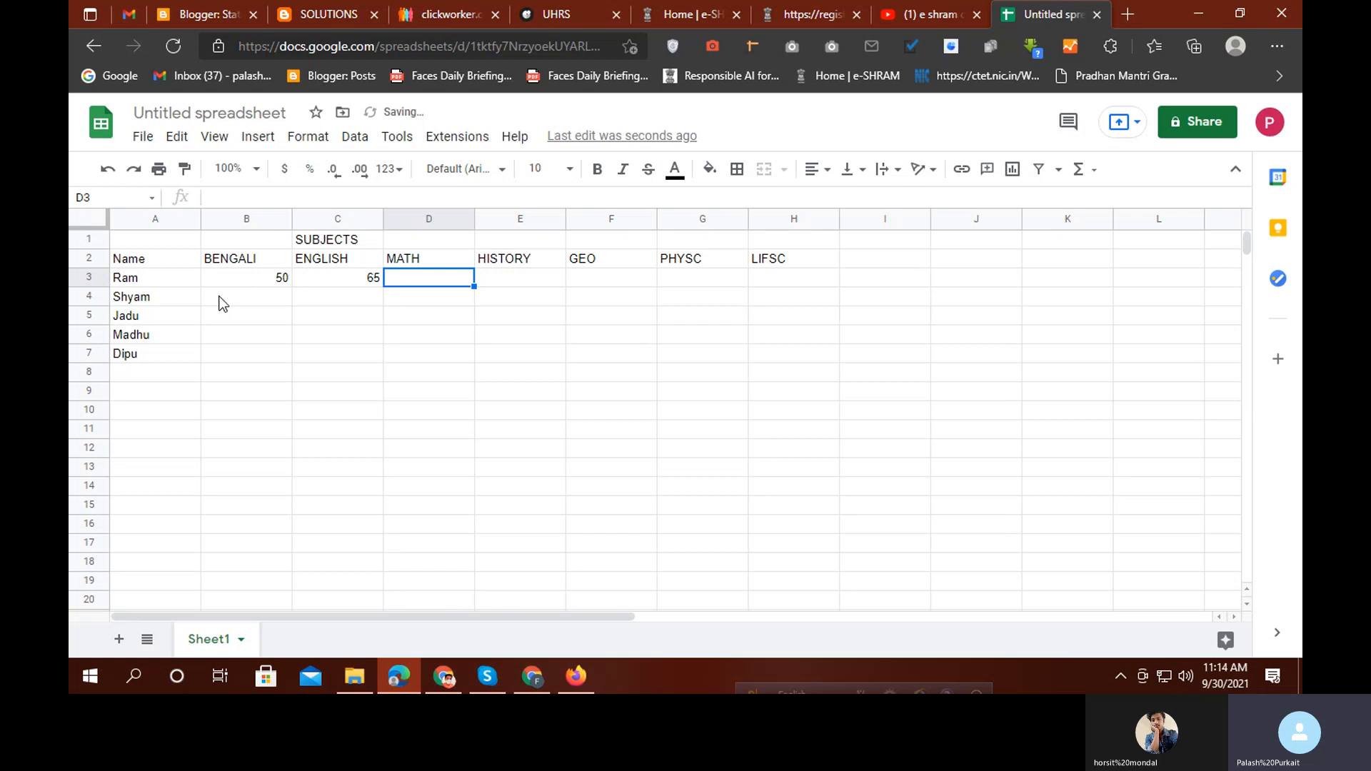
type("25")
key("Tab")
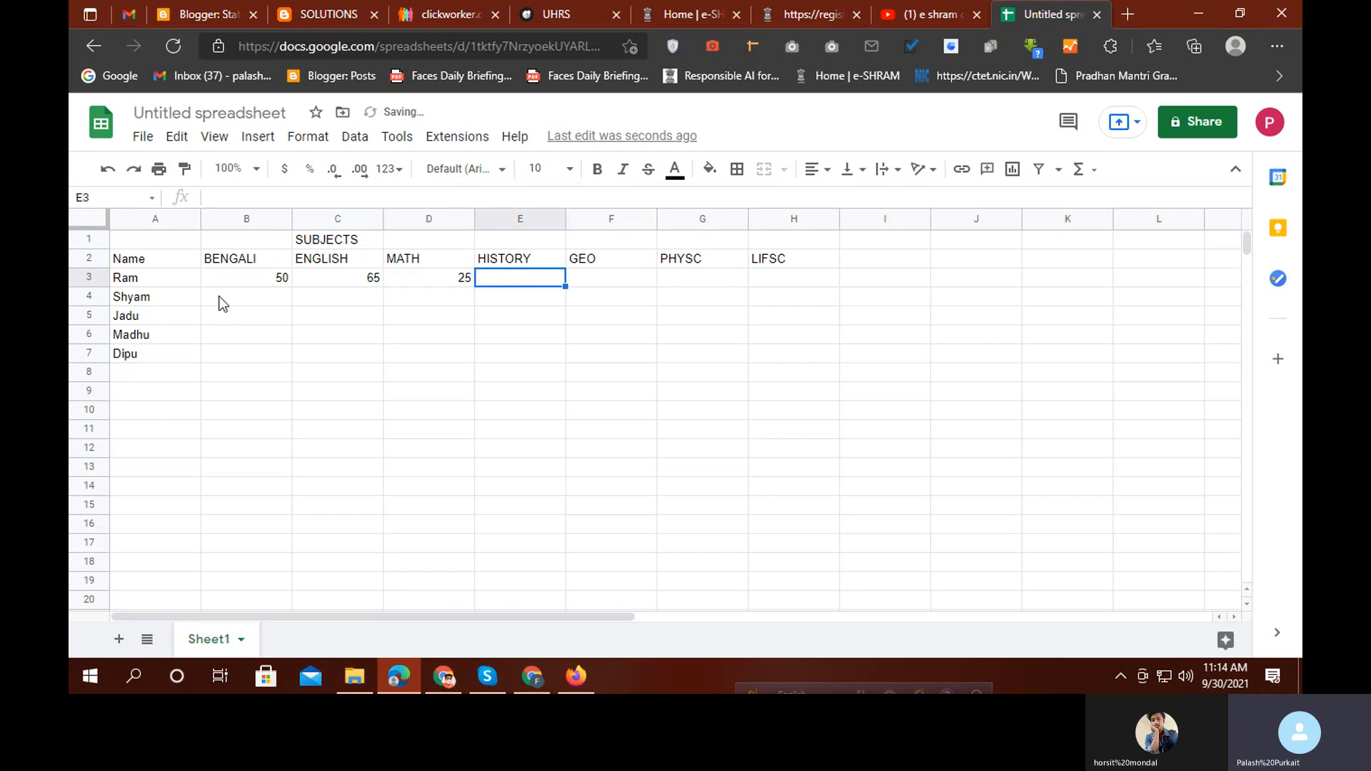
type("45")
key("Tab")
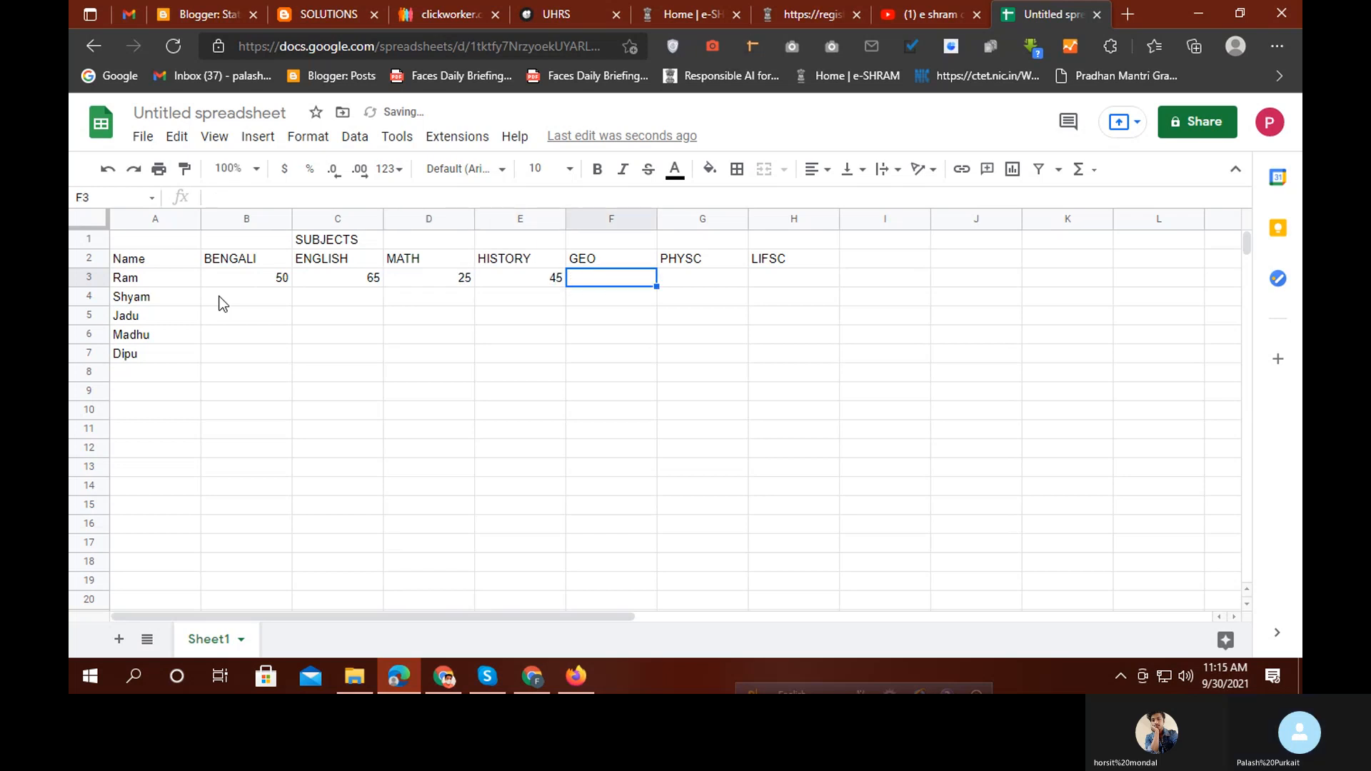
type("50")
key("Tab")
type("6")
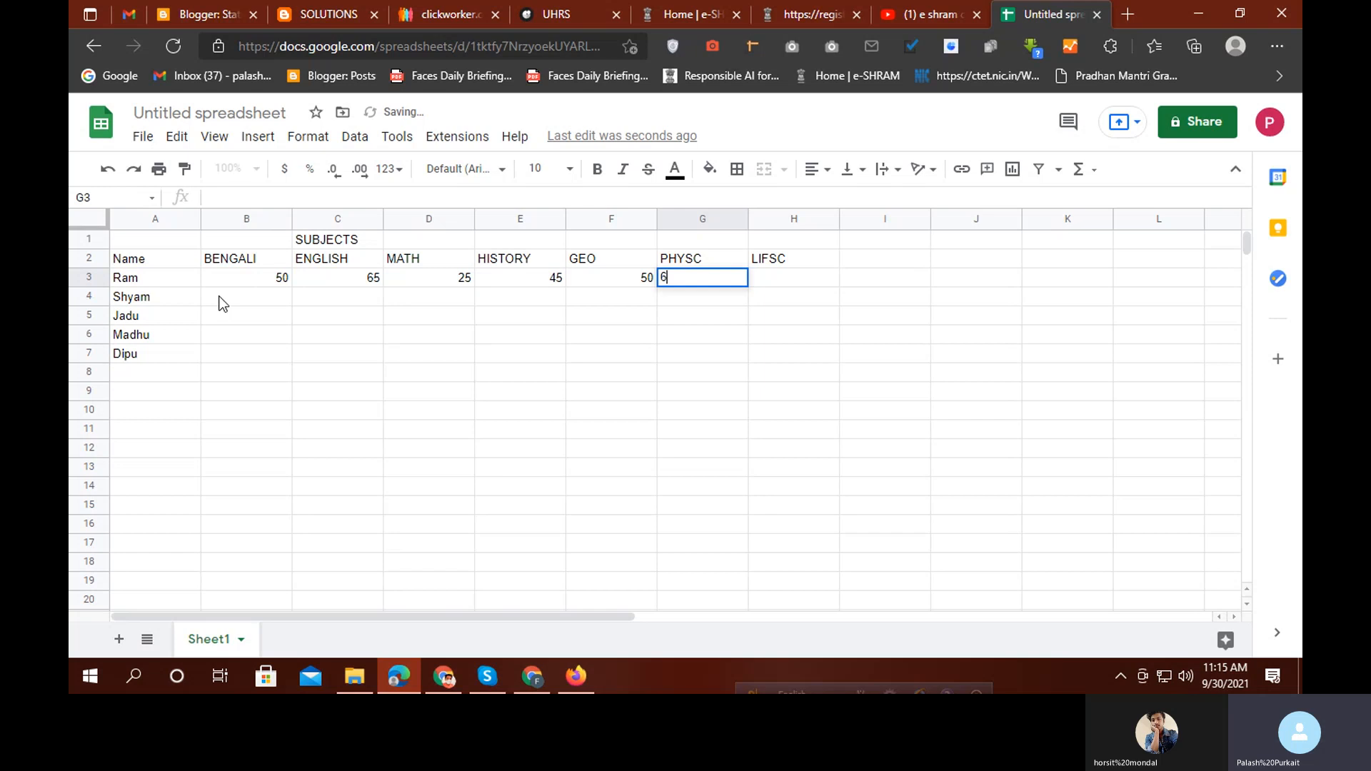
type("0")
key("Tab")
type("25")
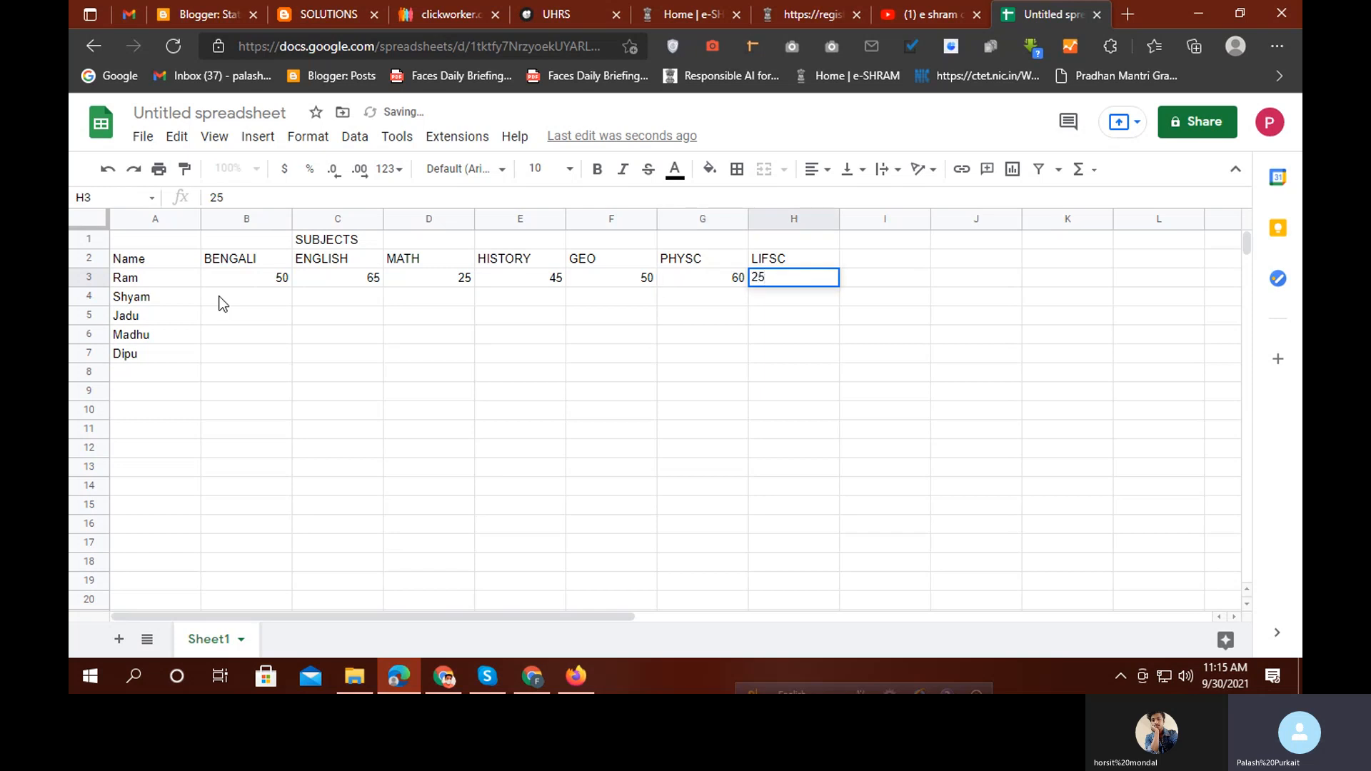
key("Return")
Enter Shyam's BENGALI mark of 50 in B4
key("Left")
key("Left")
key("Left")
key("Left")
key("Left")
key("Left")
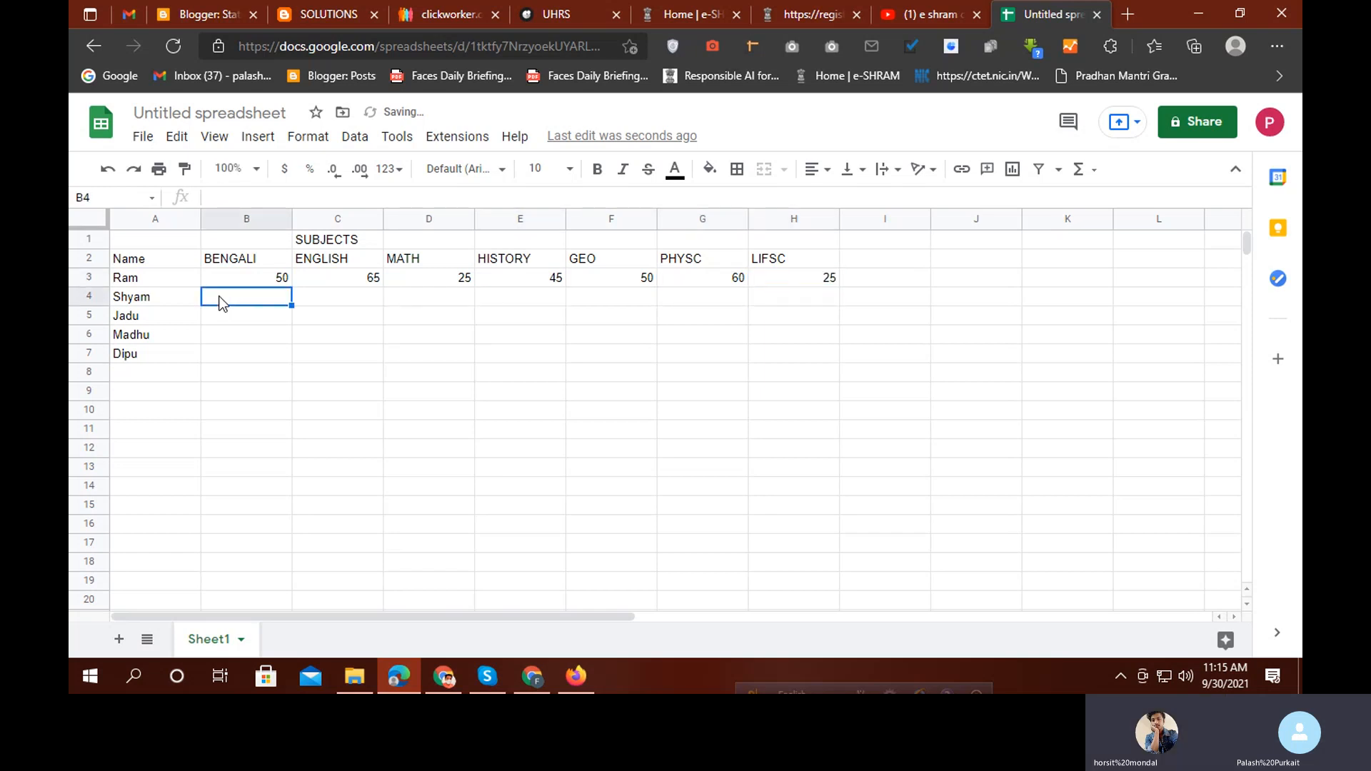
type("50")
key("Tab")
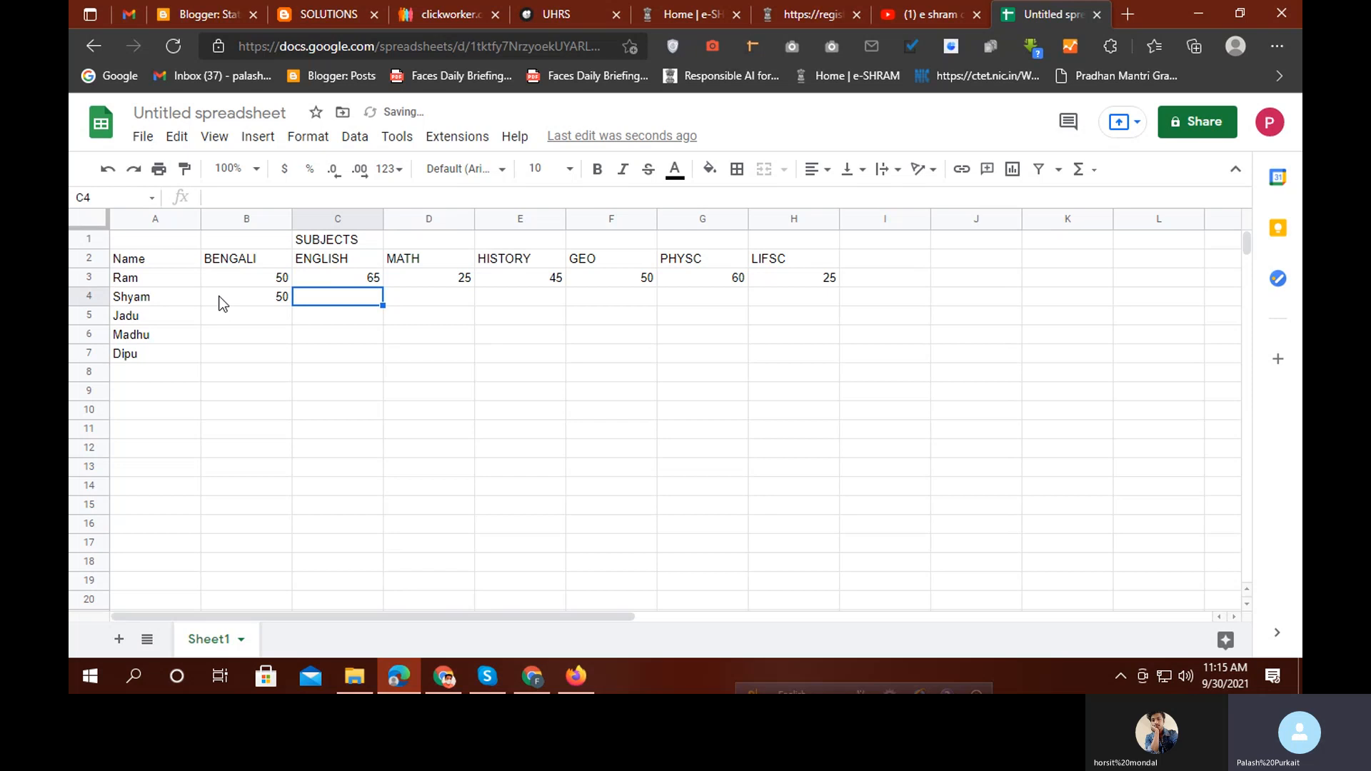
Copy the BENGALI mark 50 down to row 7 and enter ENGLISH marks 65, 25, 26, 25 in C4:C7
left_click(254, 299)
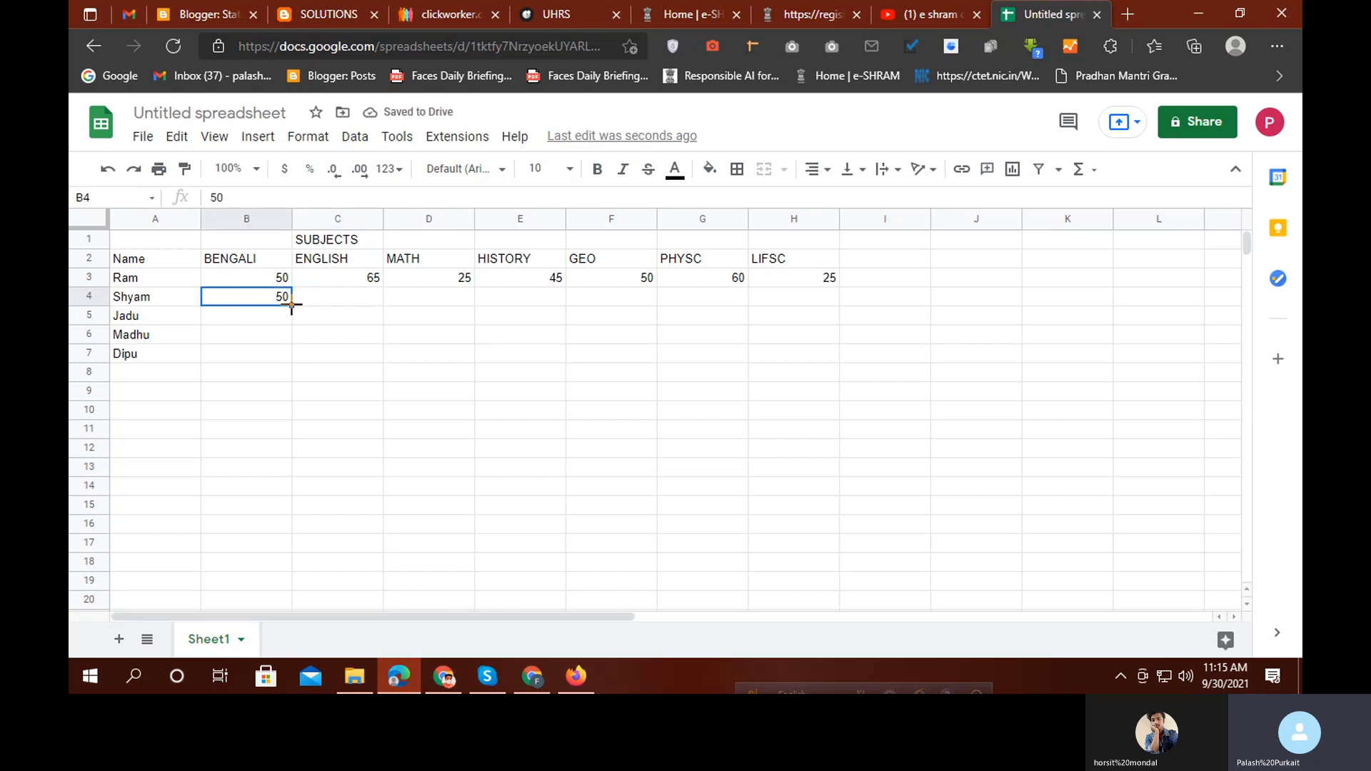
left_click_drag(291, 305, 294, 358)
left_click(359, 298)
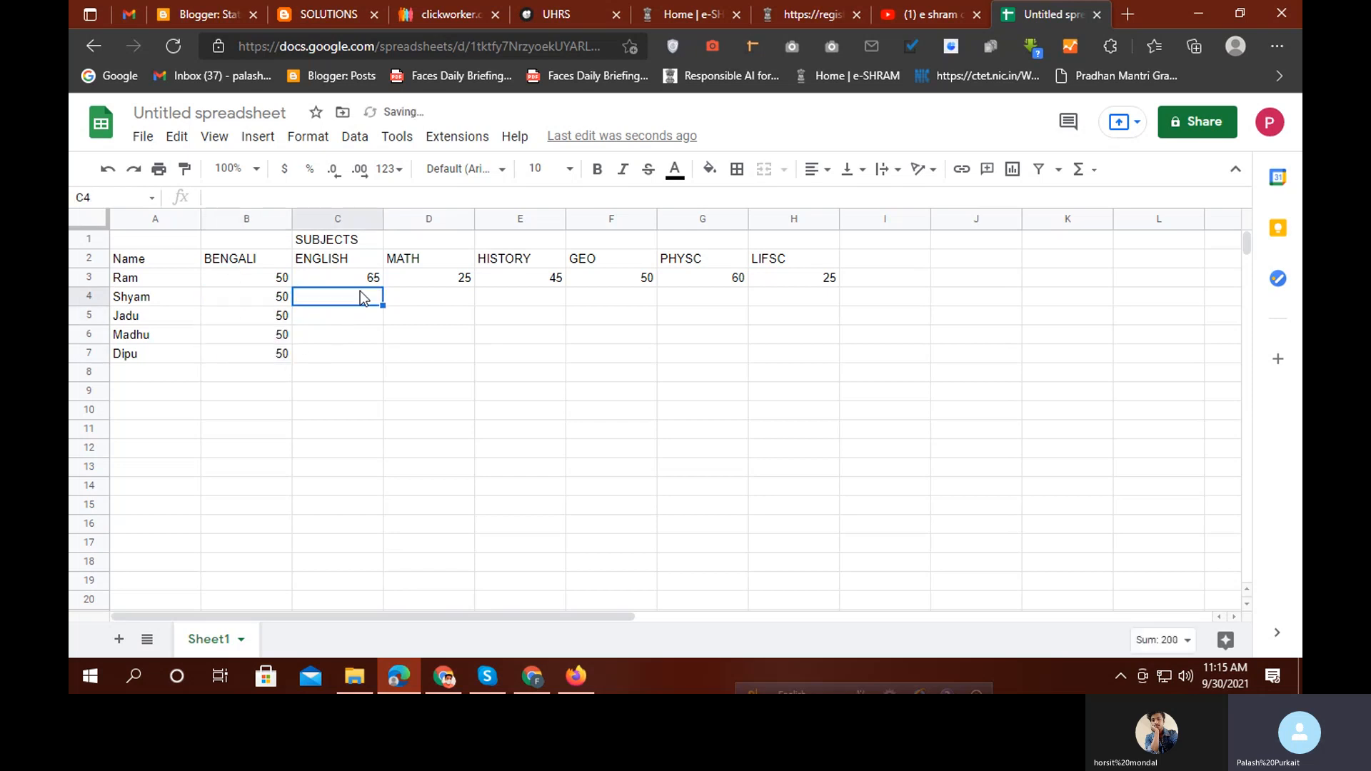
left_click(361, 282)
left_click(361, 297)
type("65412")
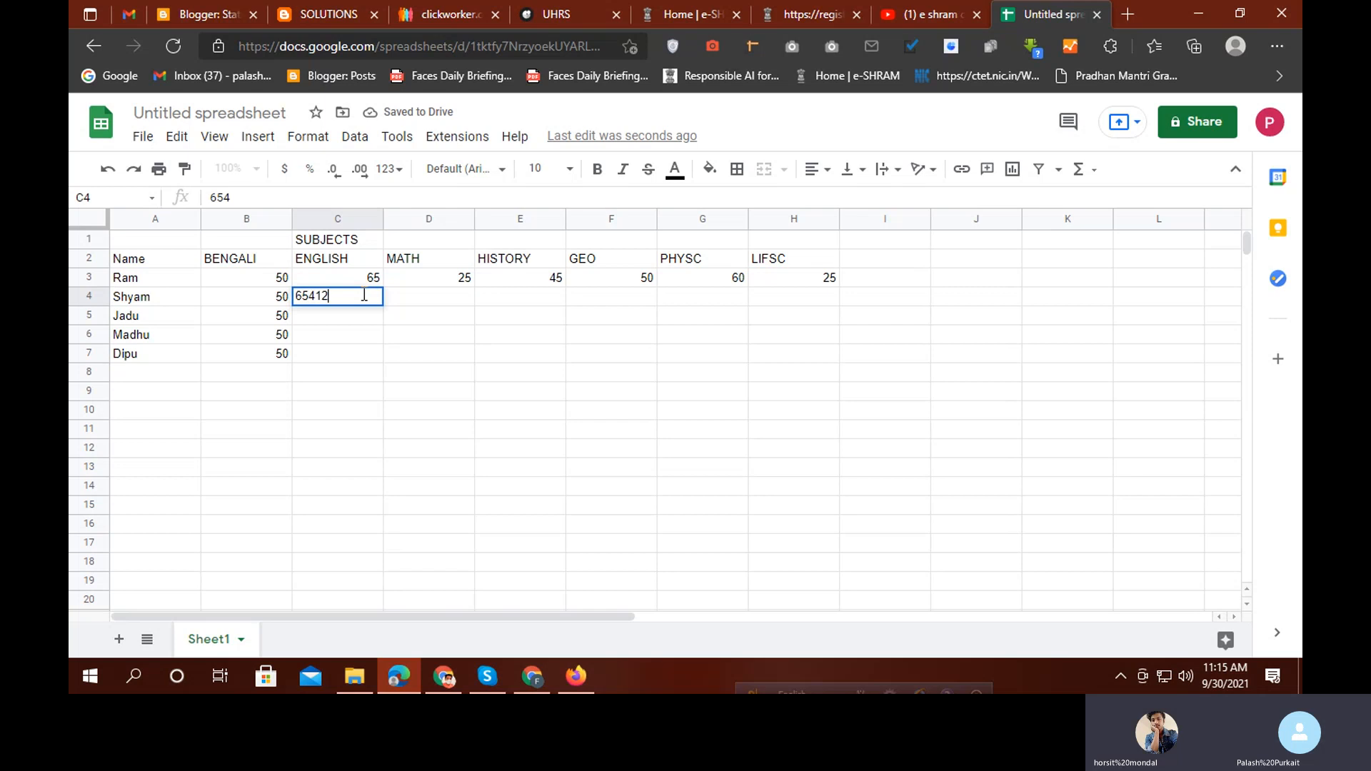
key("BackSpace")
key("BackSpace")
key("BackSpace")
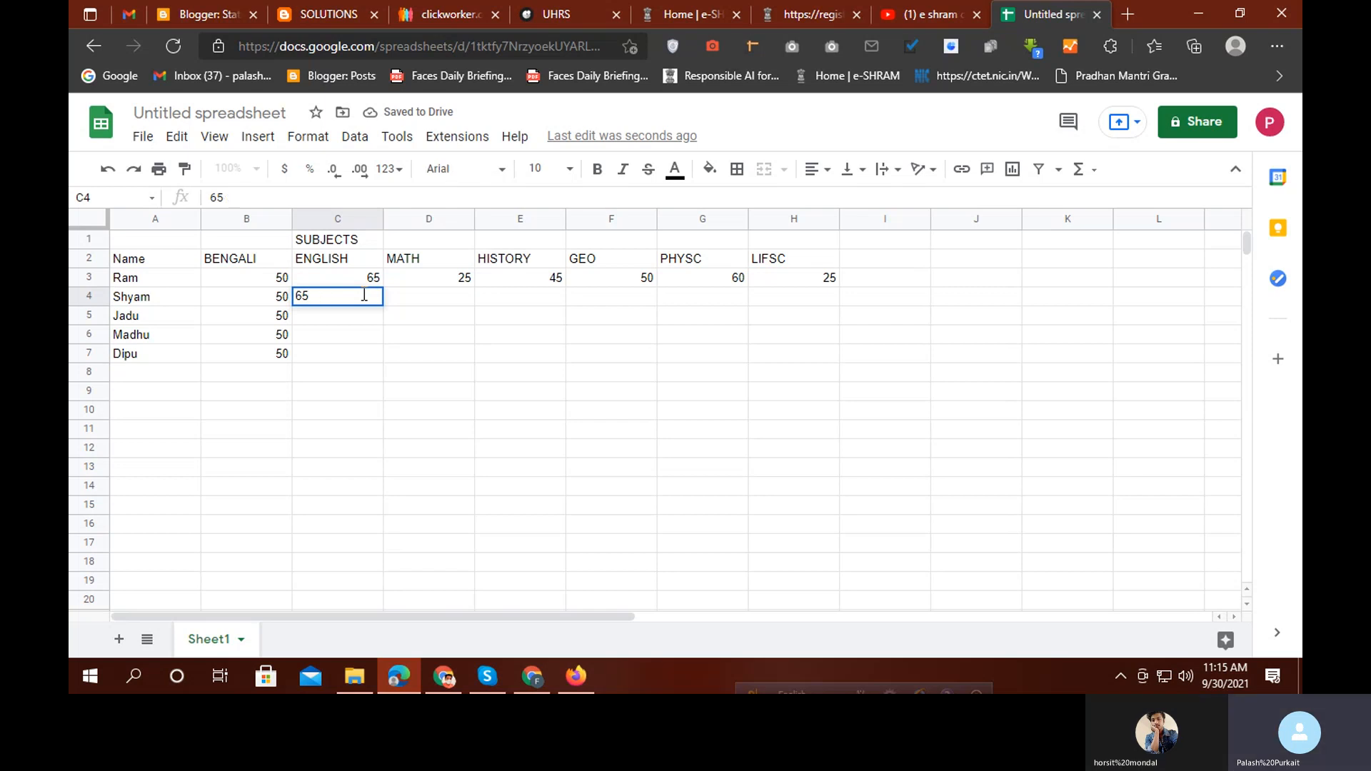
key("Return")
type("25")
key("Return")
key("Tab")
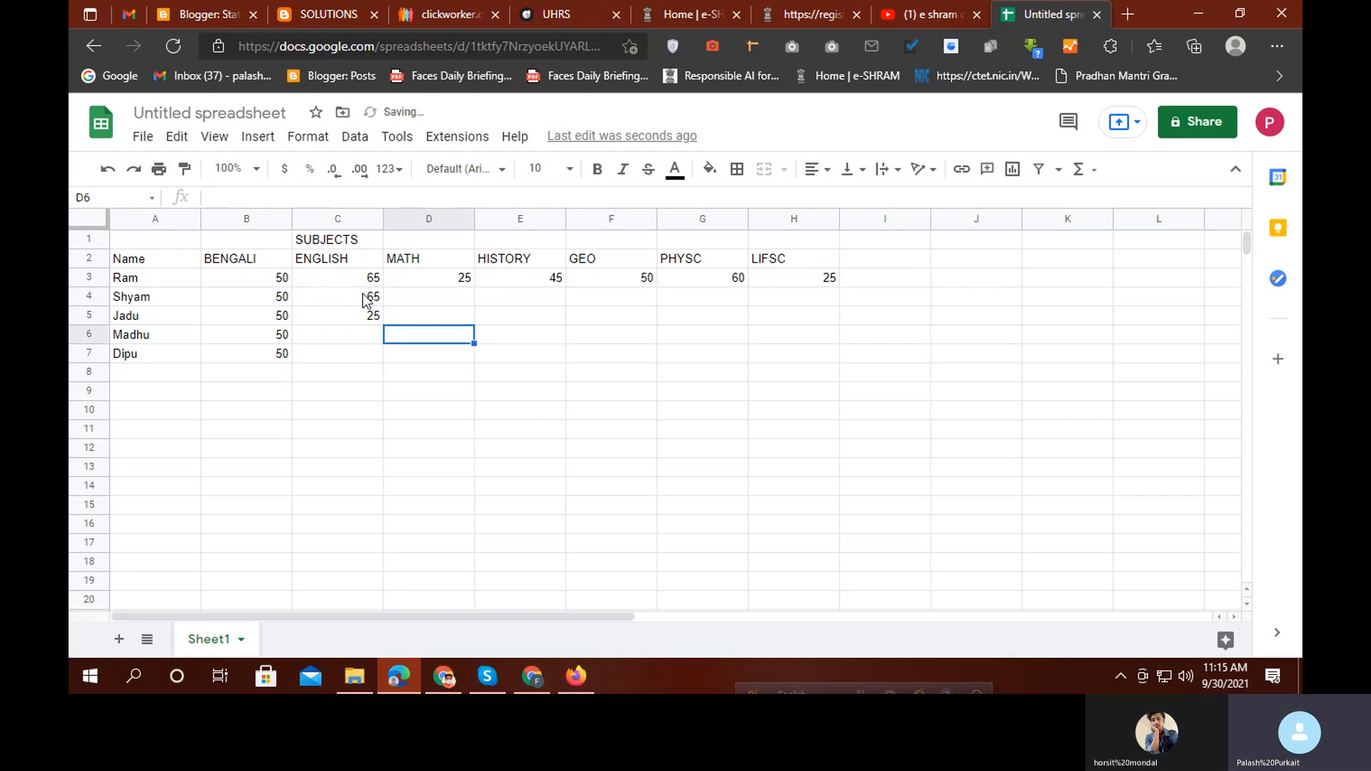
key("Left")
type("26")
key("Tab")
key("Right")
key("Down")
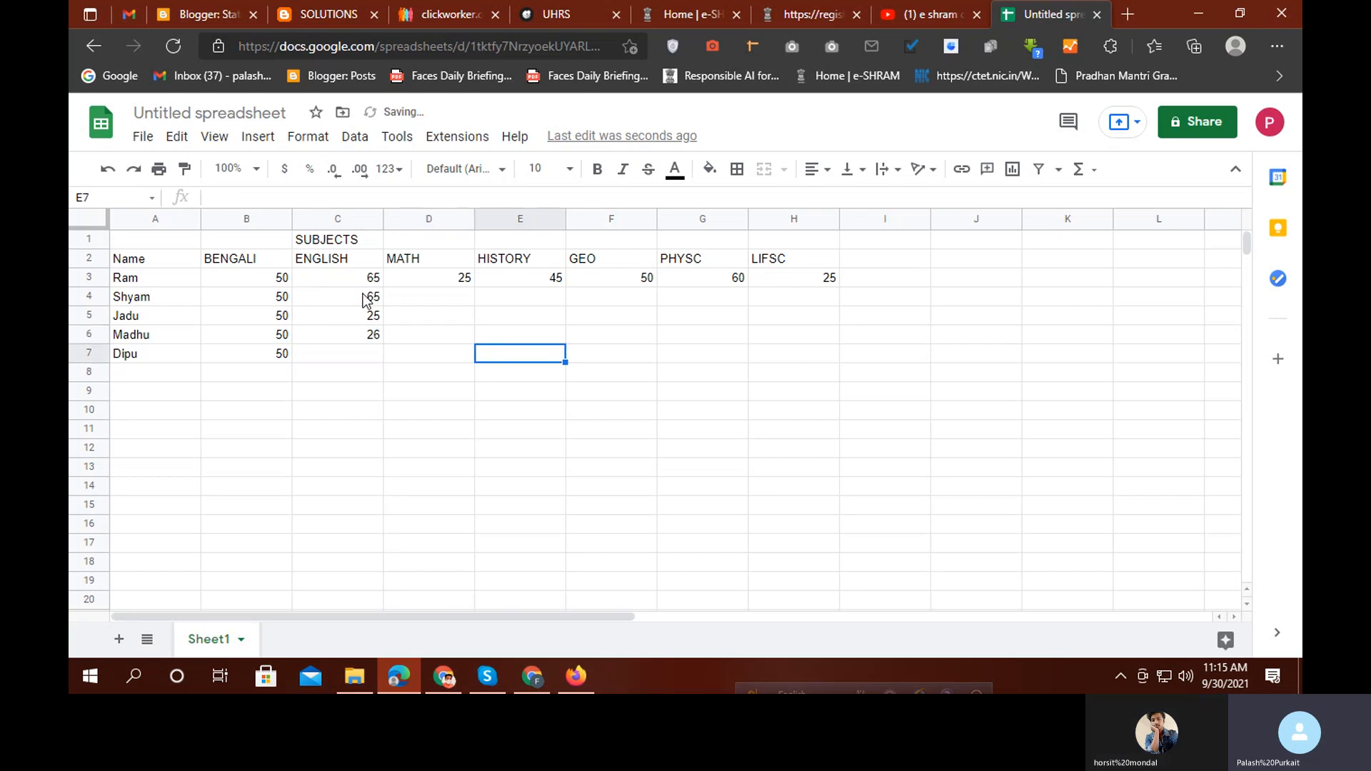
key("Up")
key("Left")
key("Left")
key("Right")
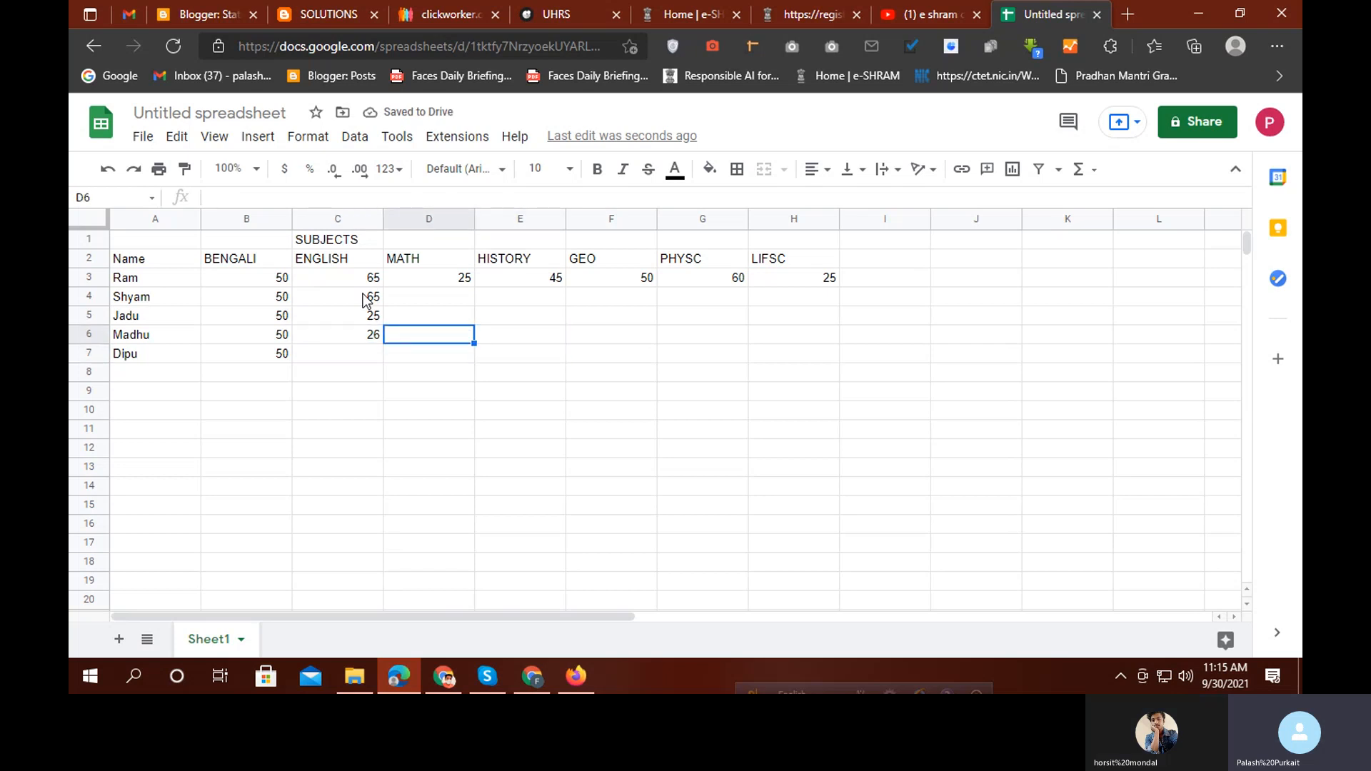
key("Down")
key("Left")
type("25")
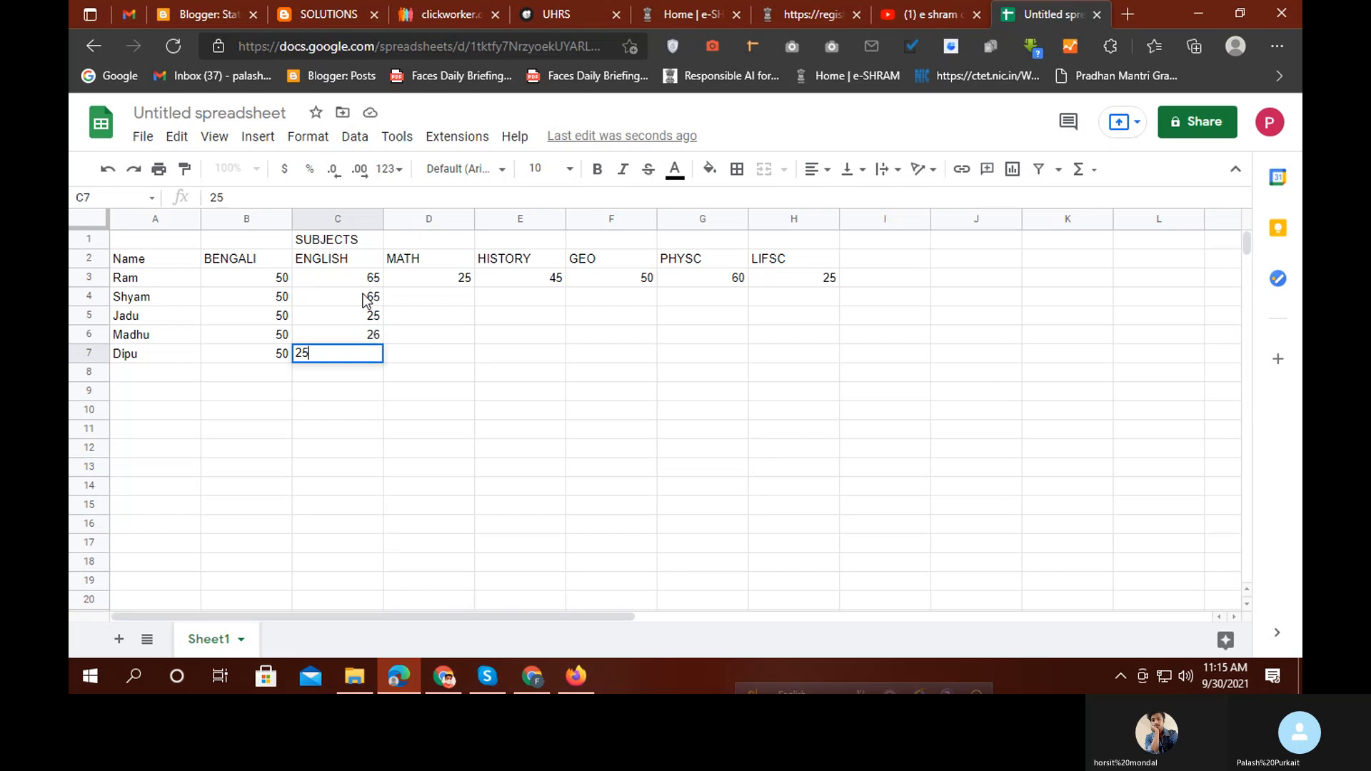
key("Tab")
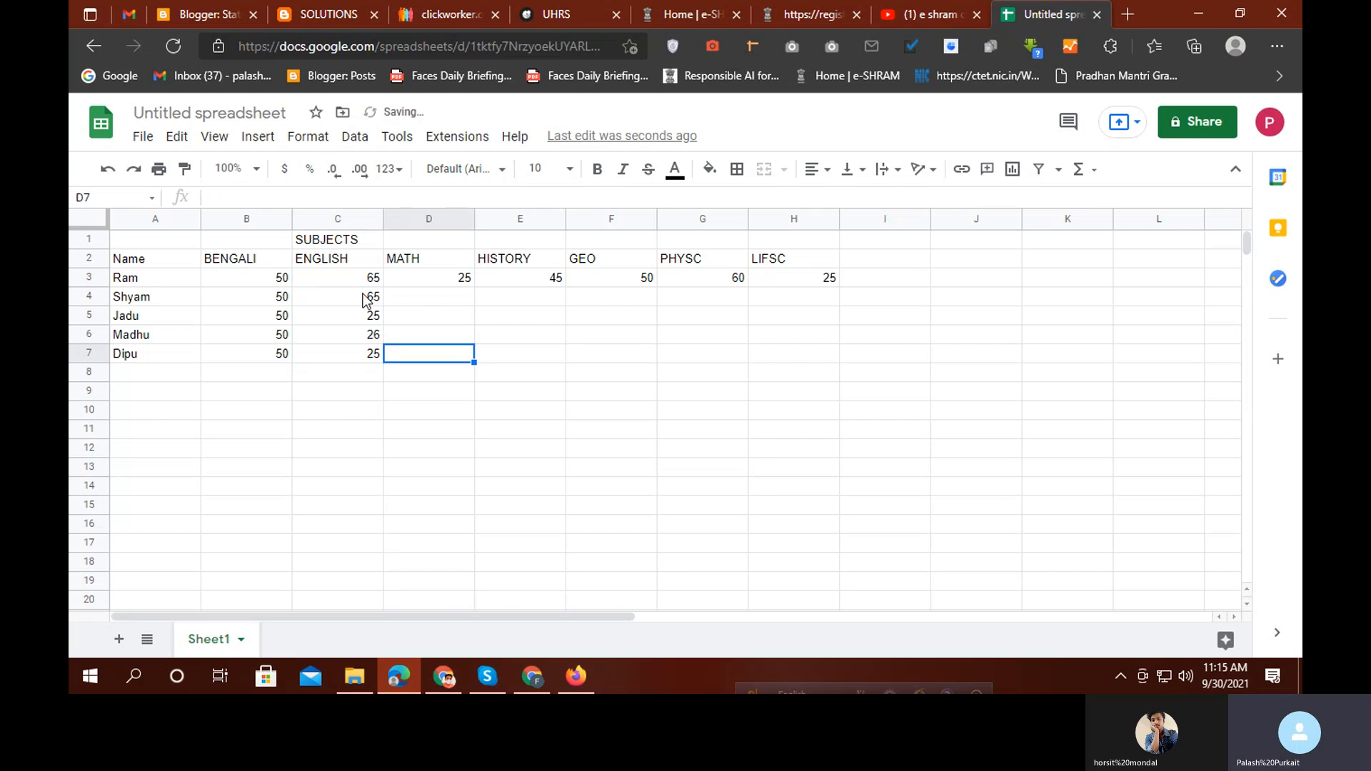
Enter the MATH marks 45, 65, 25 and 85 in D4:D7
key("Up")
key("Up")
key("Up")
type("45")
key("Return")
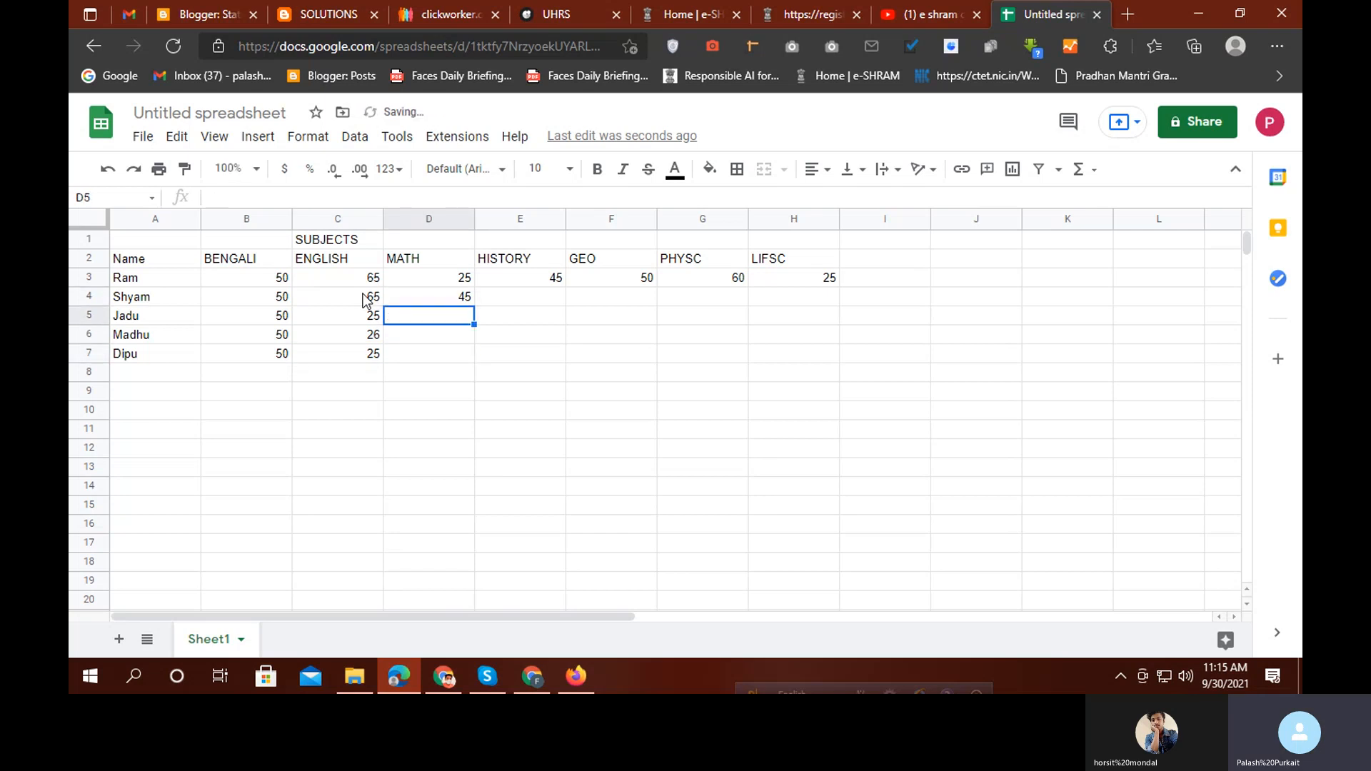
type("65")
key("Tab")
key("Down")
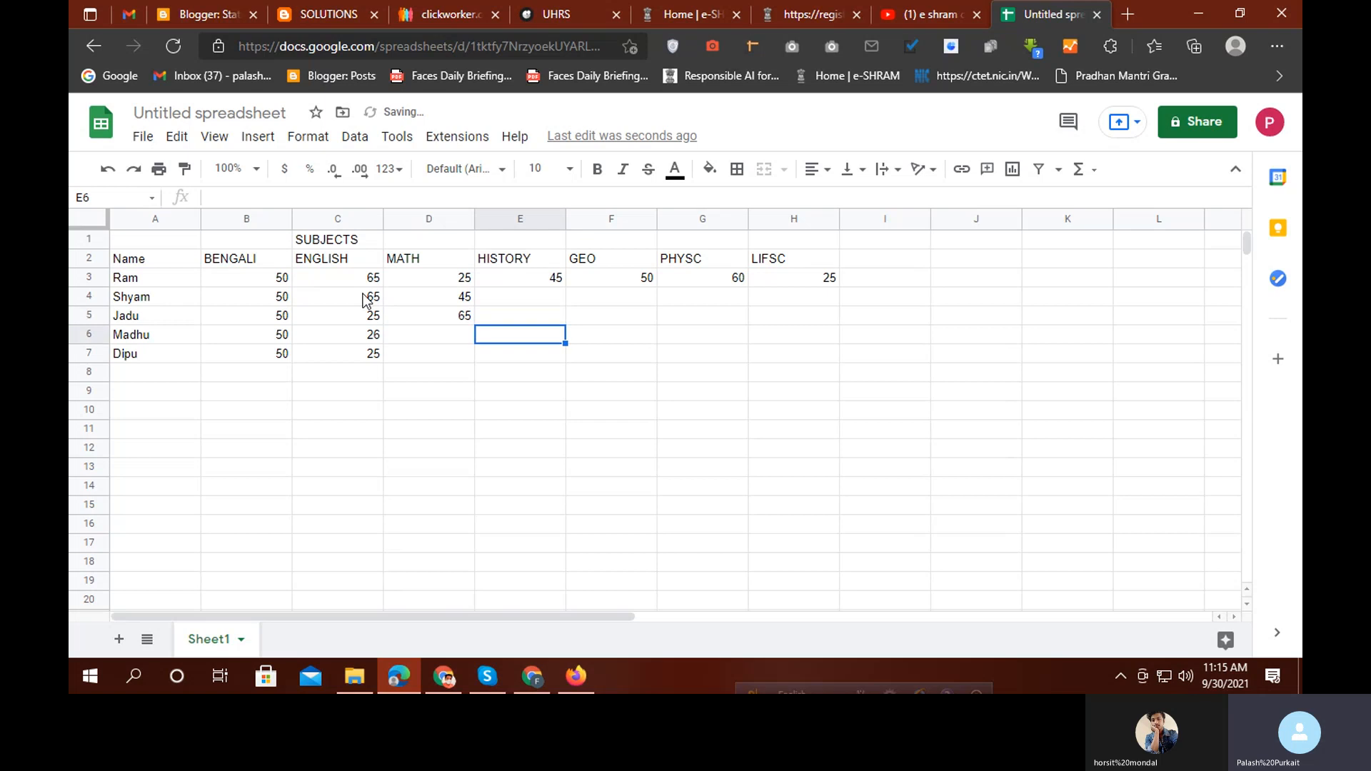
key("Left")
type("25")
key("Return")
key("Left")
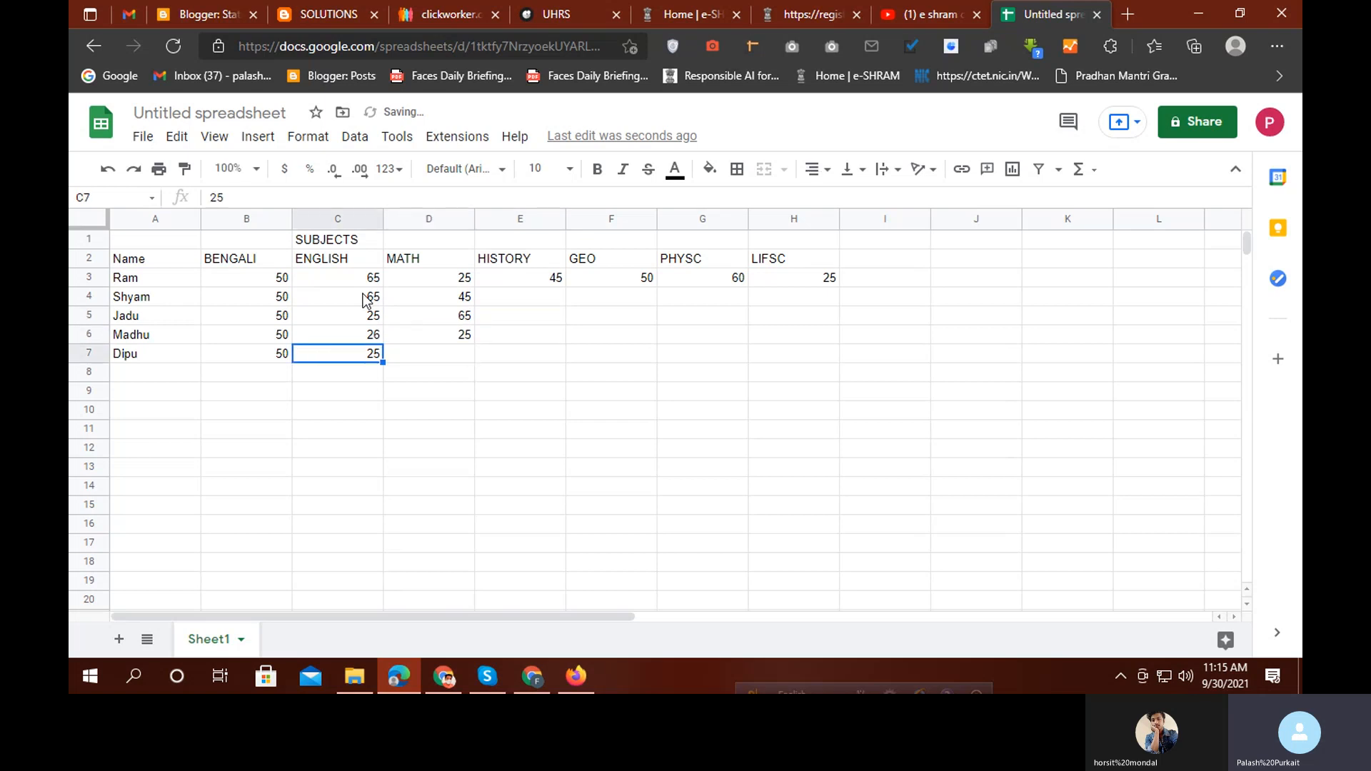
key("Right")
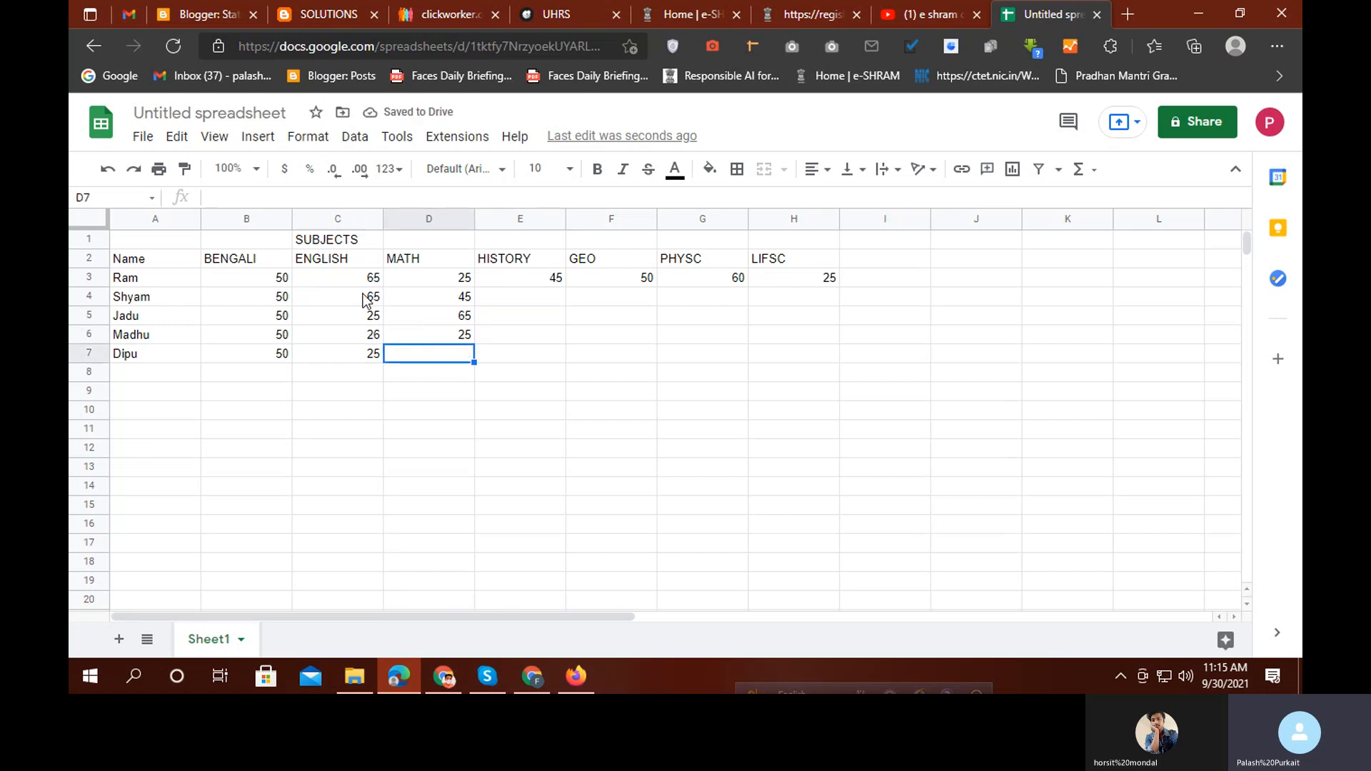
type("85")
key("Tab")
Enter the HISTORY marks 45, 85, 47 and 68 in E4:E7
key("Right")
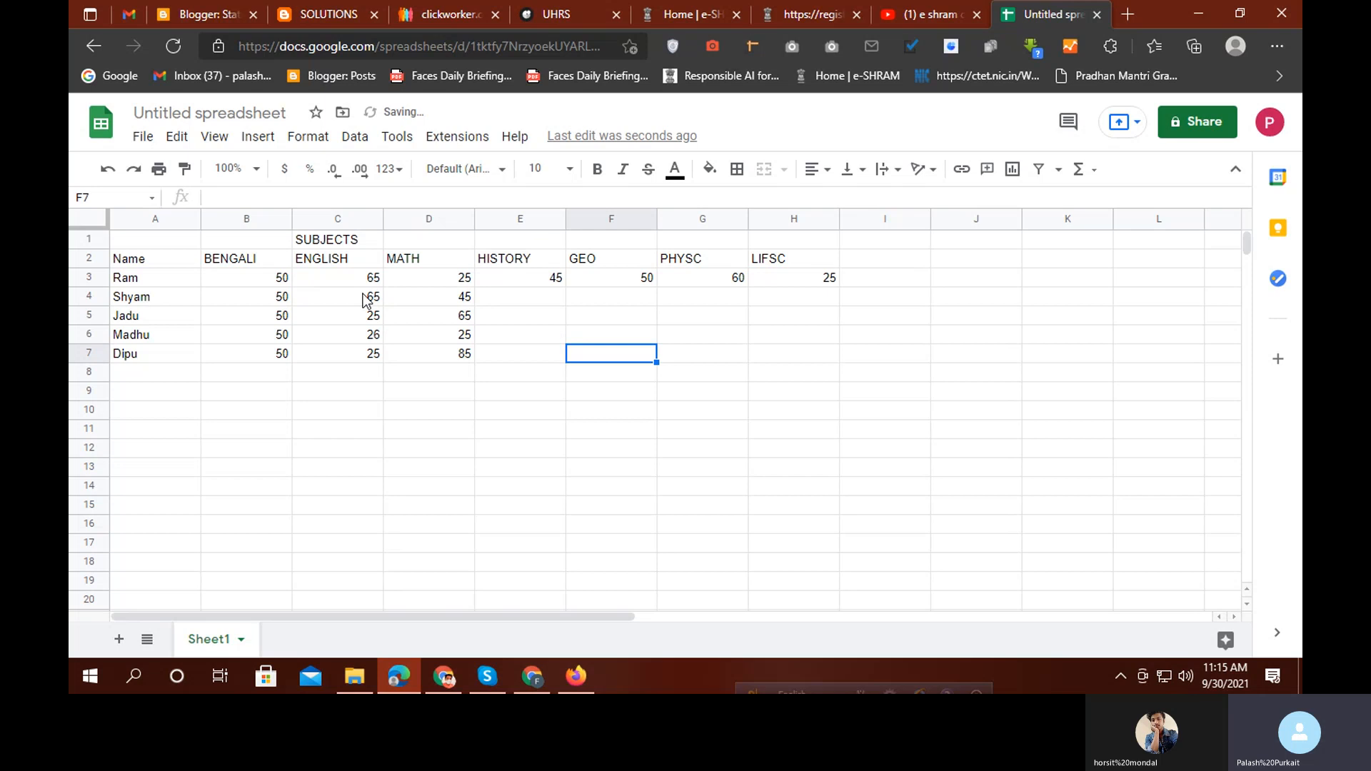
key("Up")
key("Left")
key("Left")
key("Up")
key("Up")
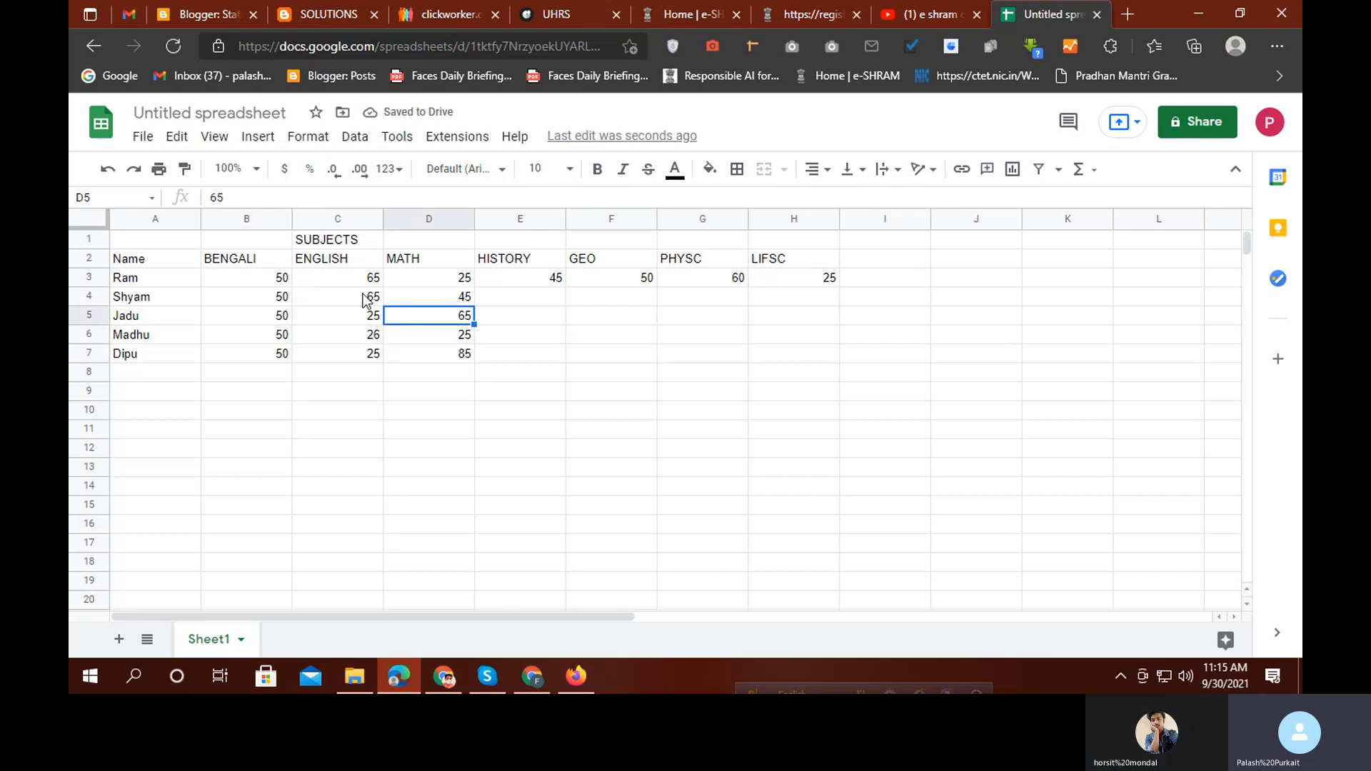
key("Right")
type("45")
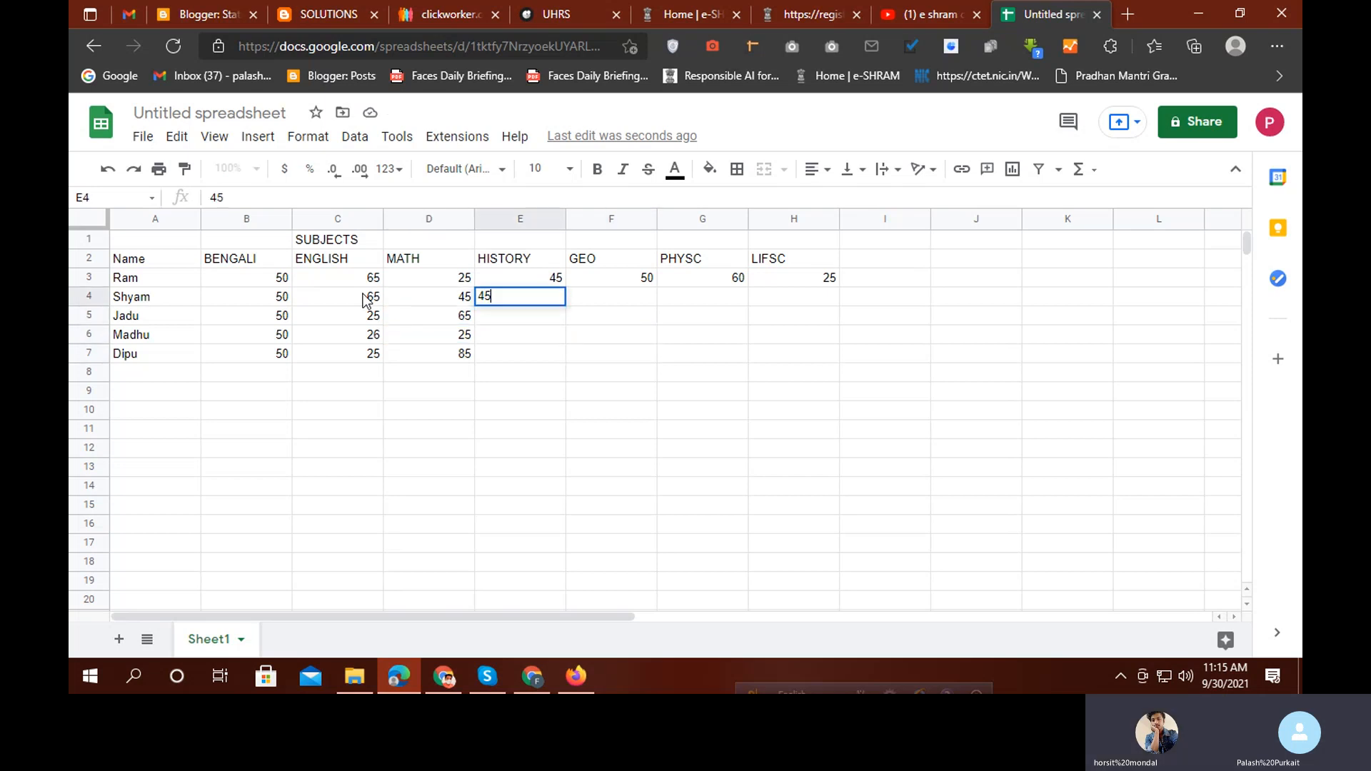
key("Tab")
key("Return")
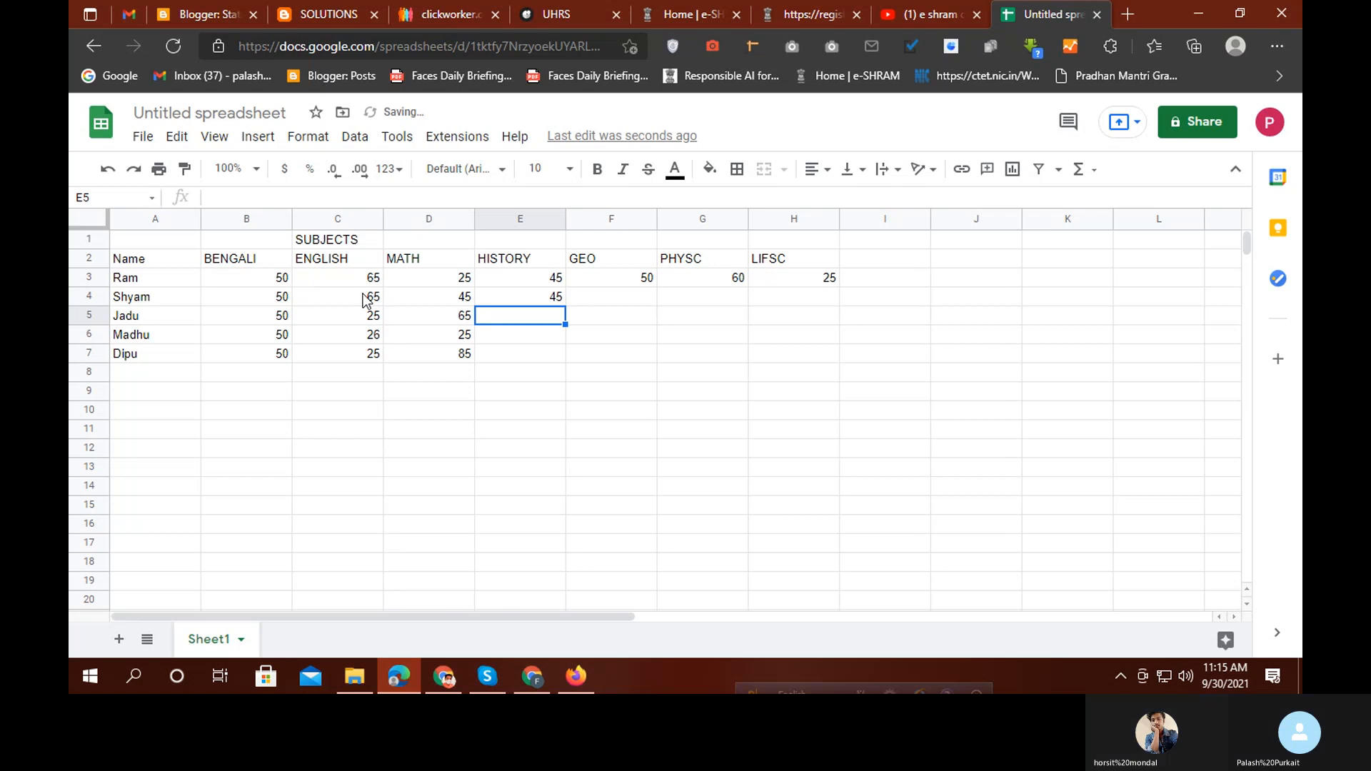
type("85")
key("Return")
type("4")
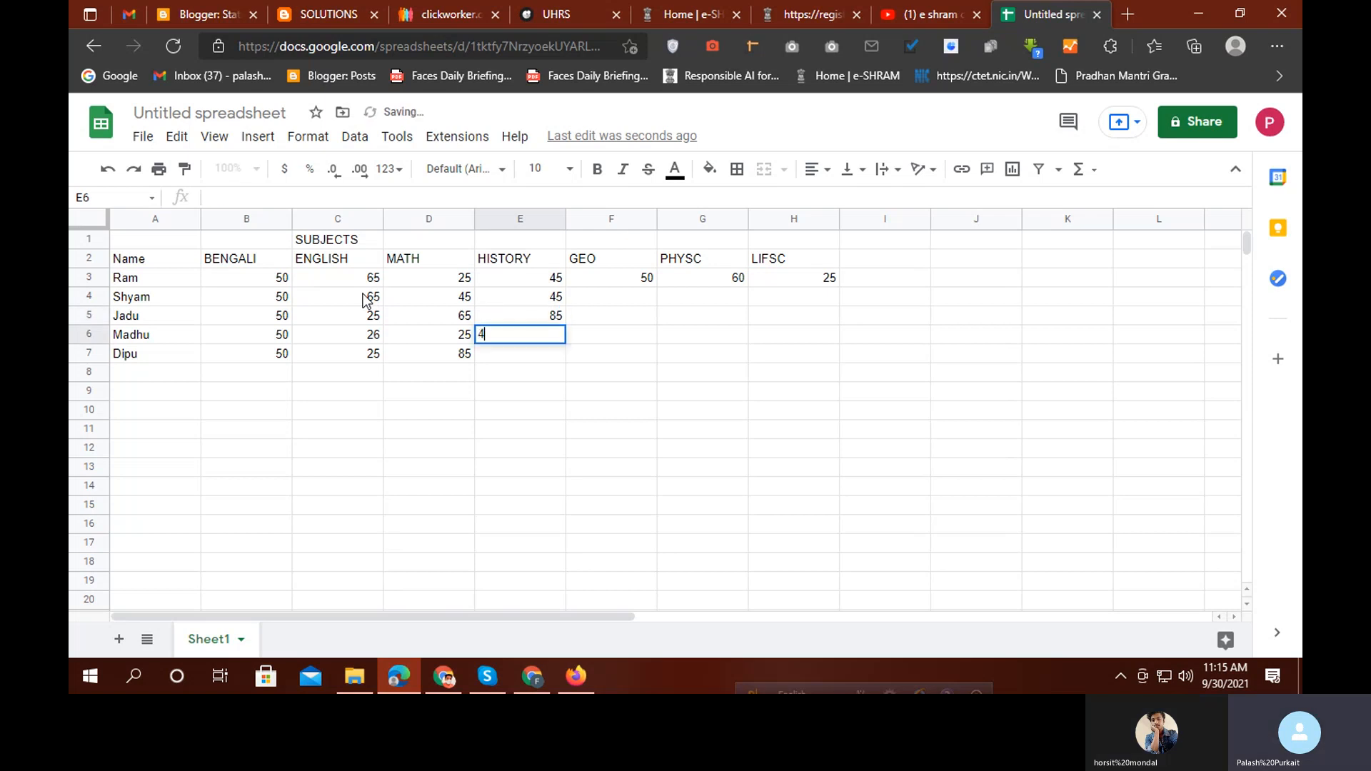
type("7")
key("Return")
type("68")
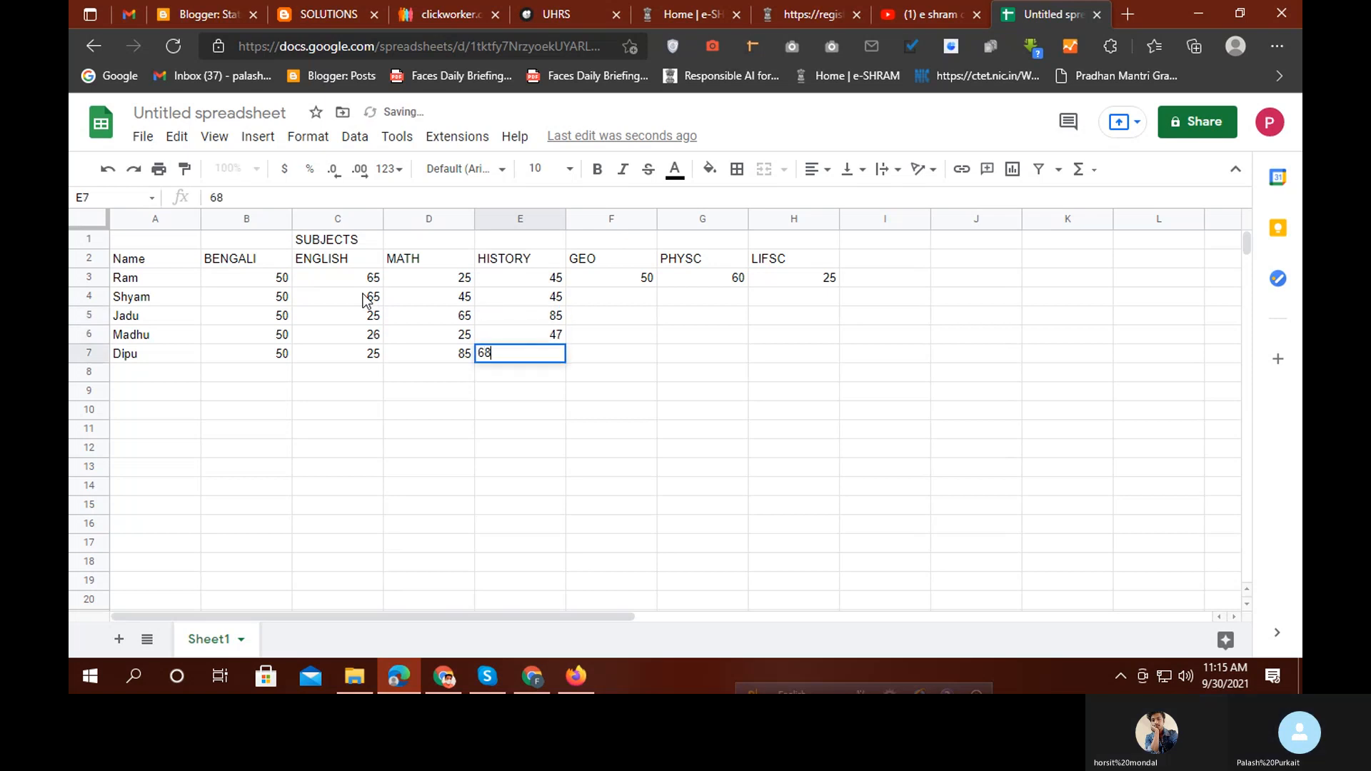
key("Return")
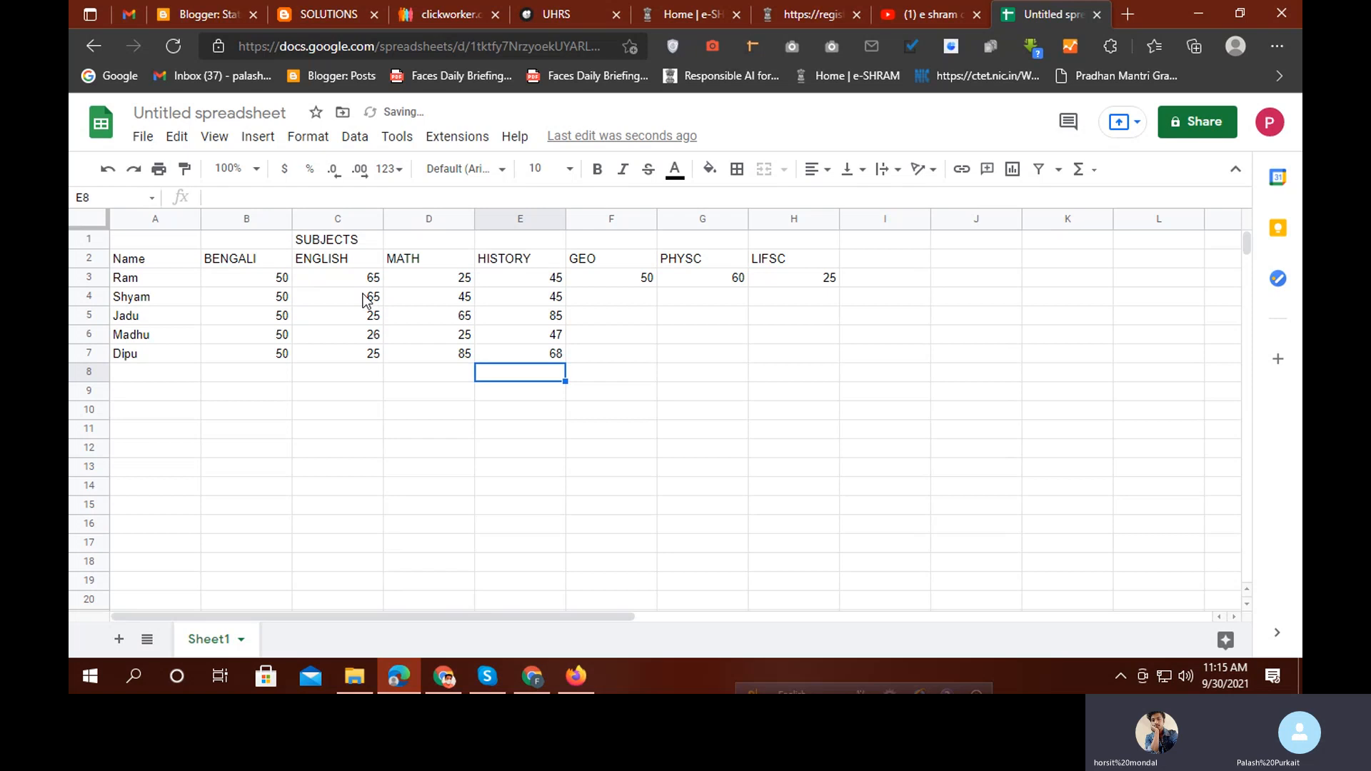
Enter the GEO marks 25, 75 and 65 in F4:F6, plus a first entry in F7
key("Up")
key("Up")
key("Up")
key("Up")
key("Up")
key("Right")
key("Right")
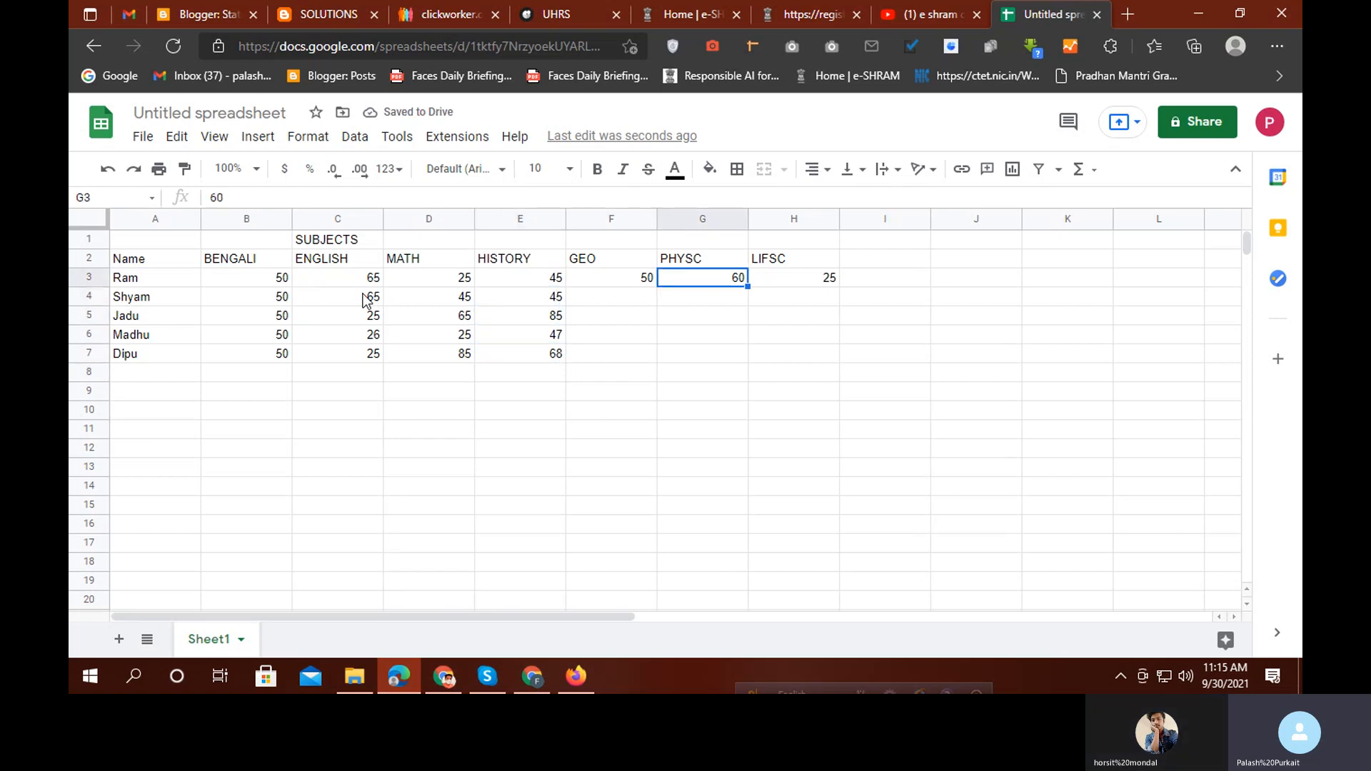
key("Left")
key("Down")
key("Down")
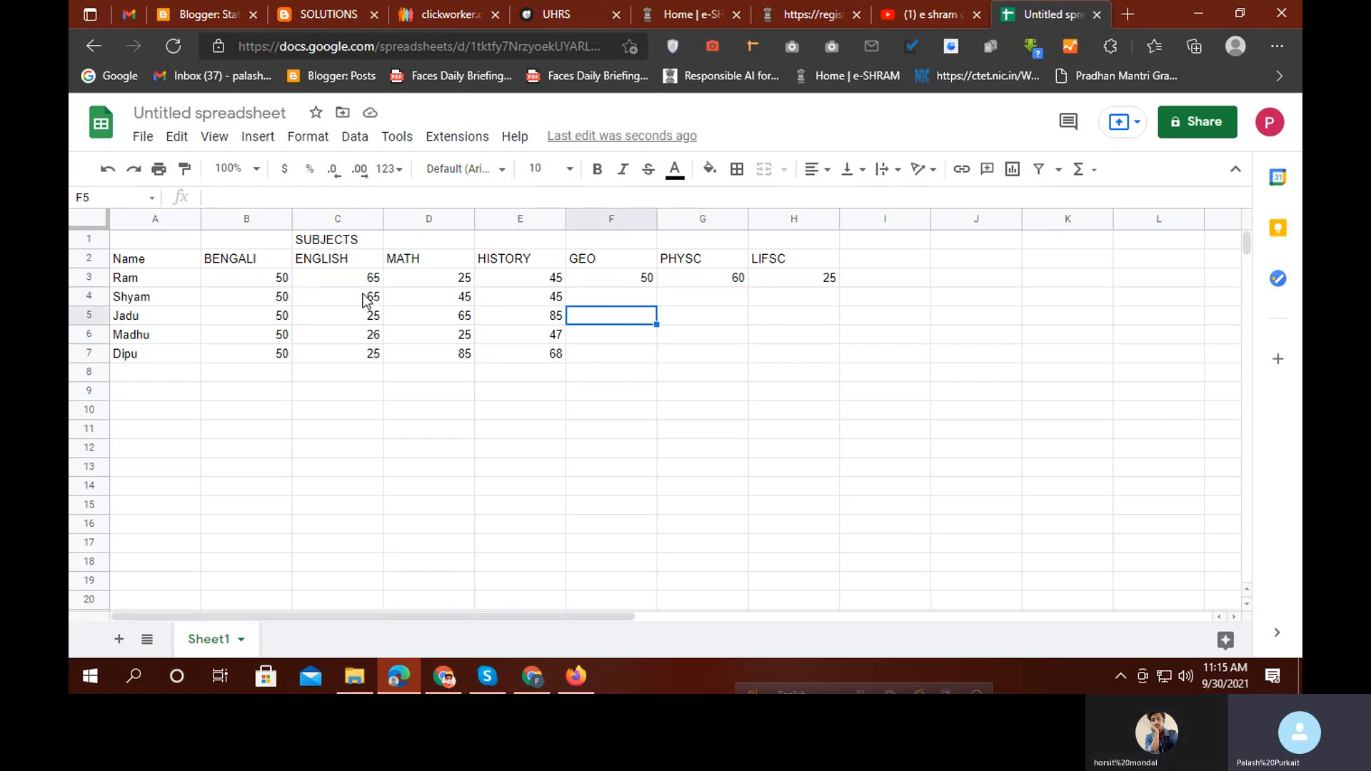
key("Up")
type("25")
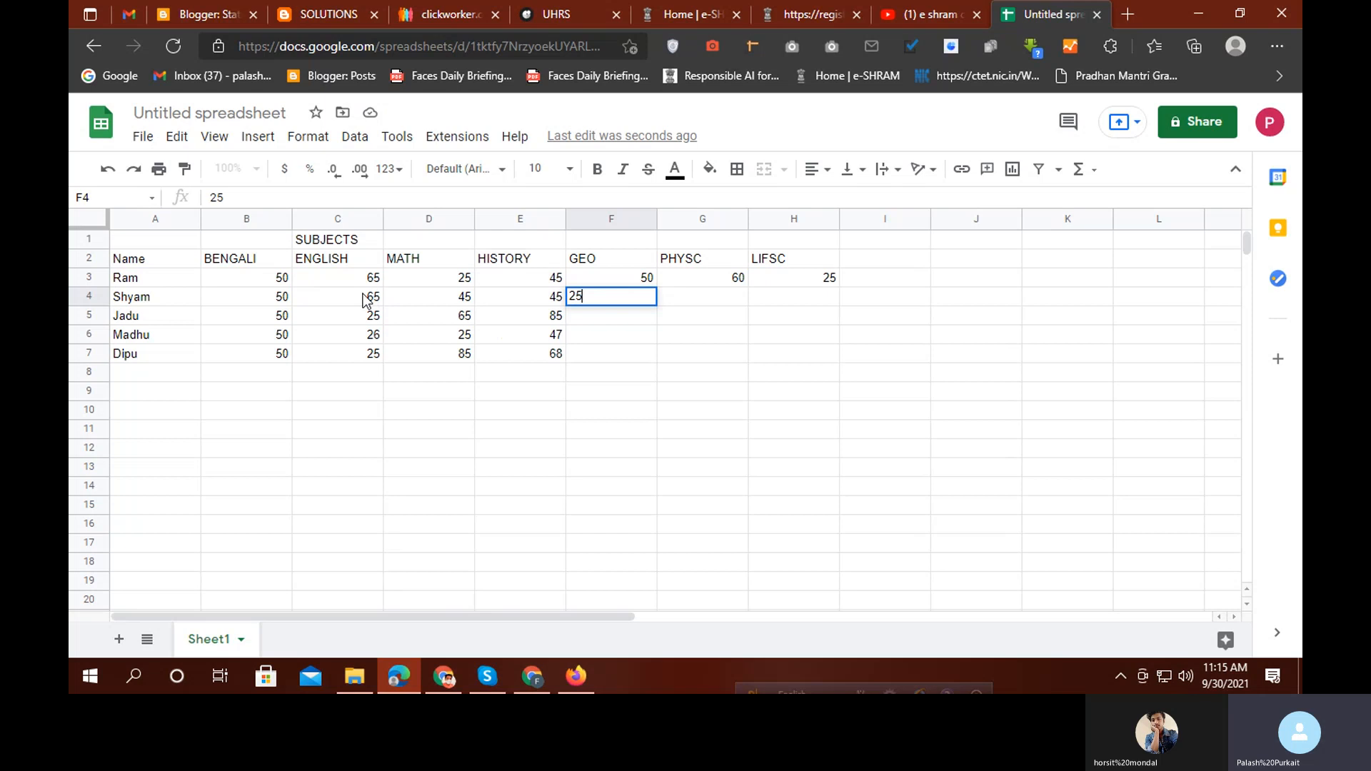
key("Tab")
key("Down")
key("Left")
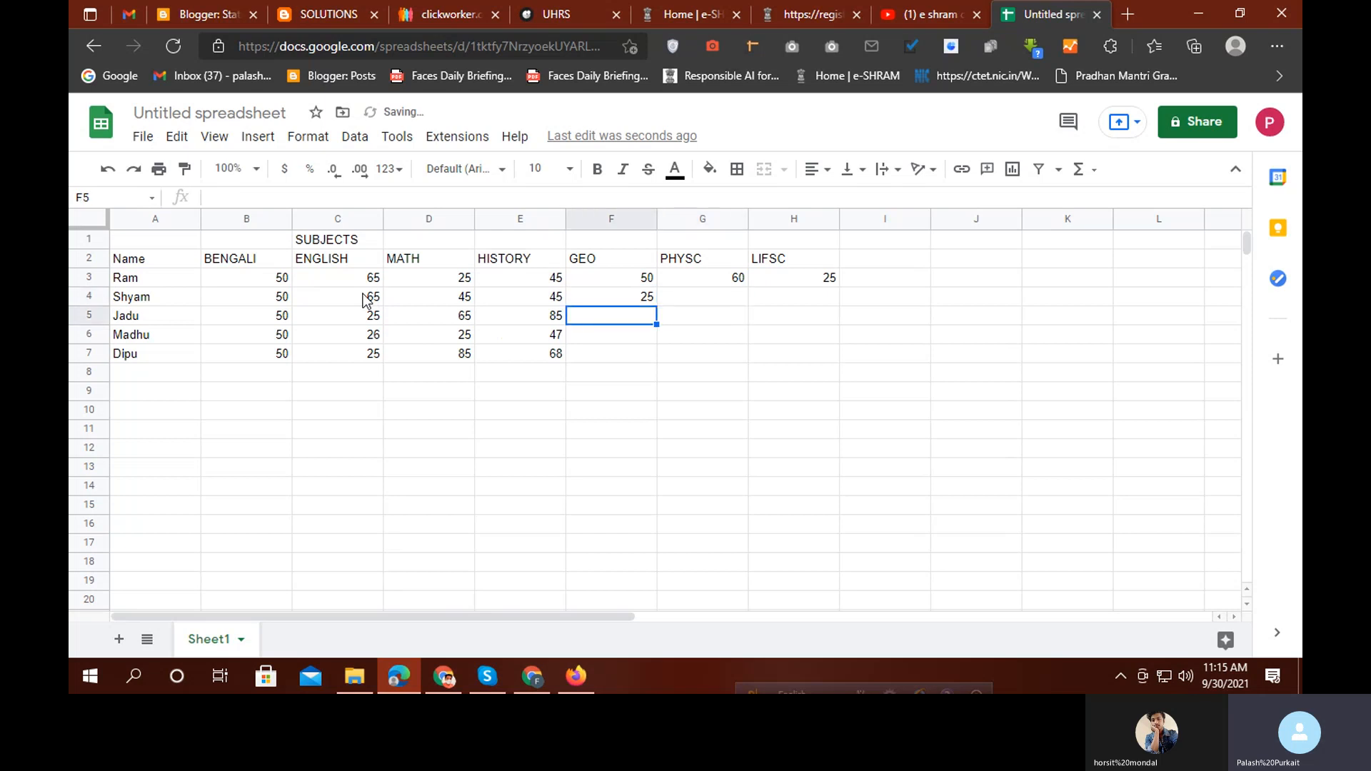
type("75")
key("Return")
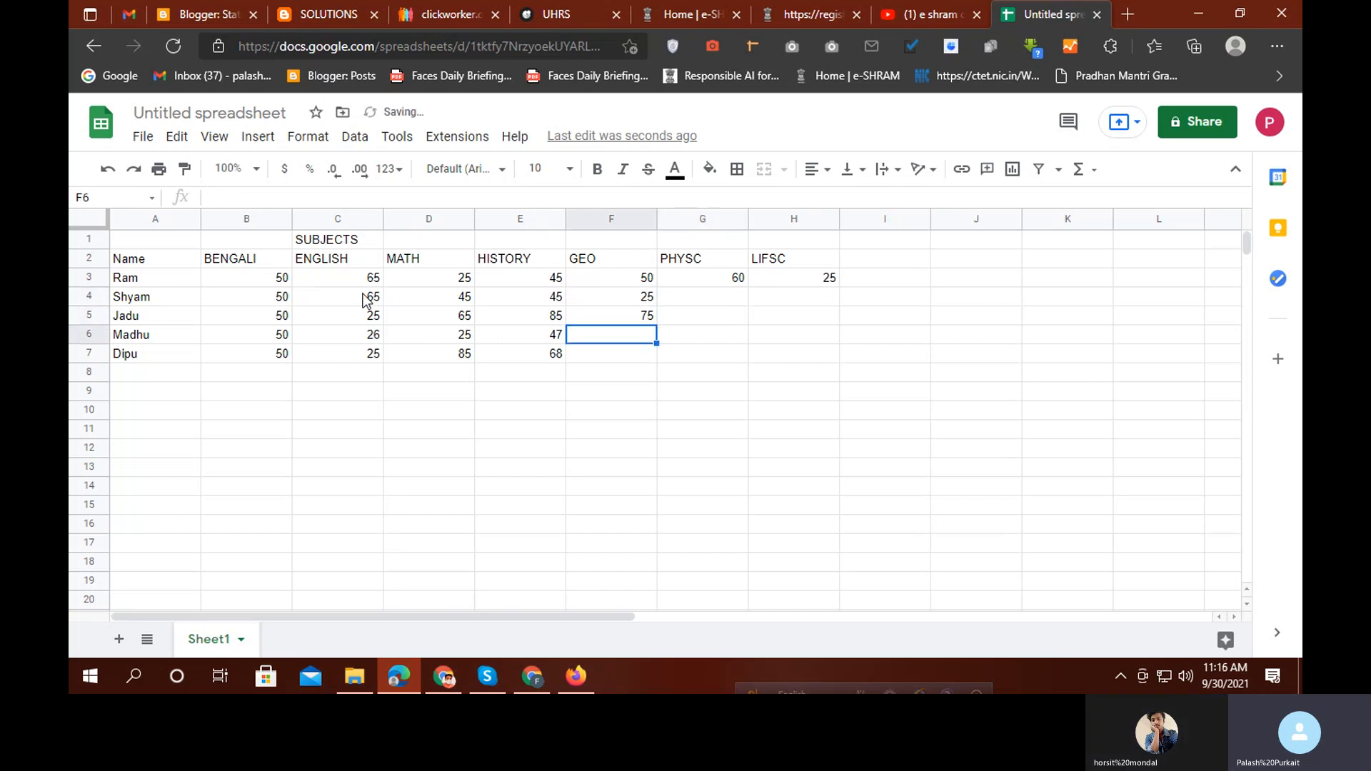
type("65")
key("Return")
type("4")
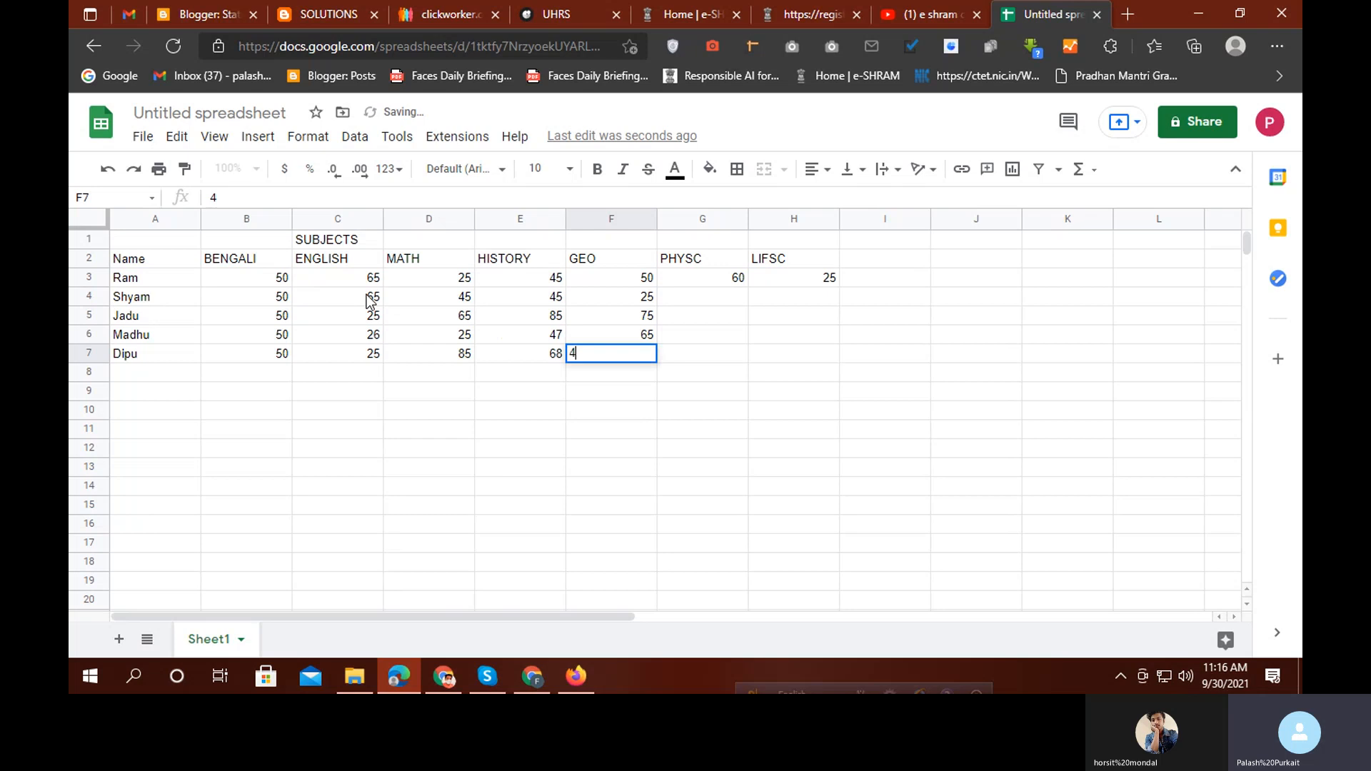
key("Tab")
Enter the PHYSC marks 47, 58, 69, 47 in G4:G7 and correct F7 to 54
key("Up")
key("Up")
key("Up")
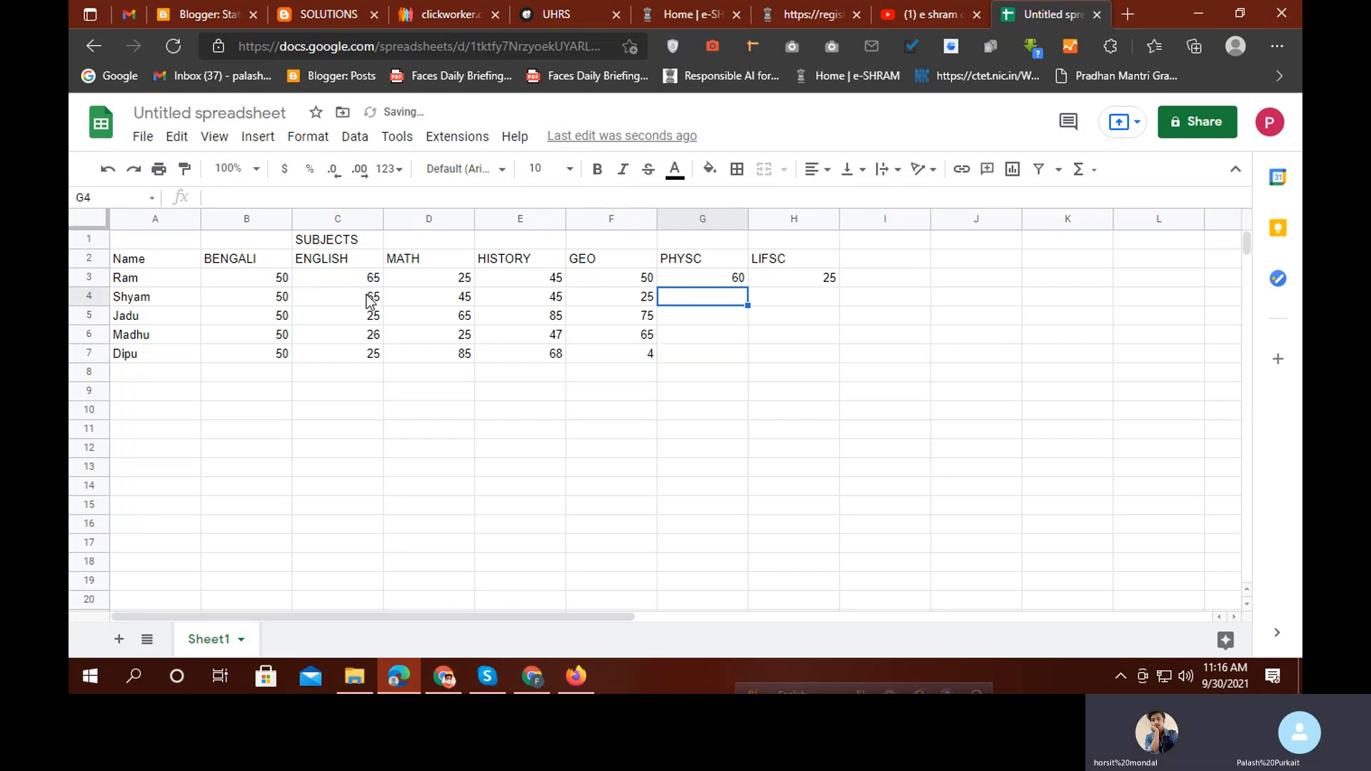
type("47")
key("Return")
type("58")
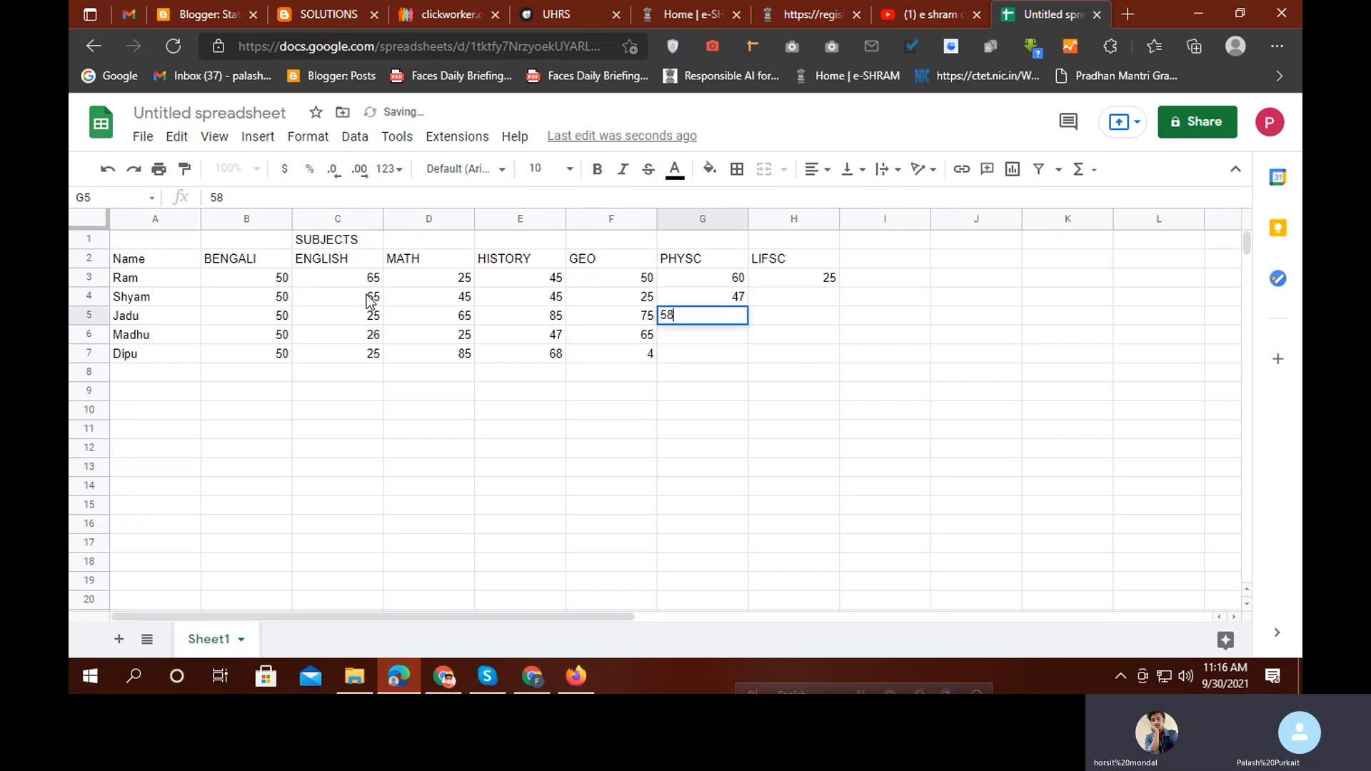
key("Return")
type("69")
key("Return")
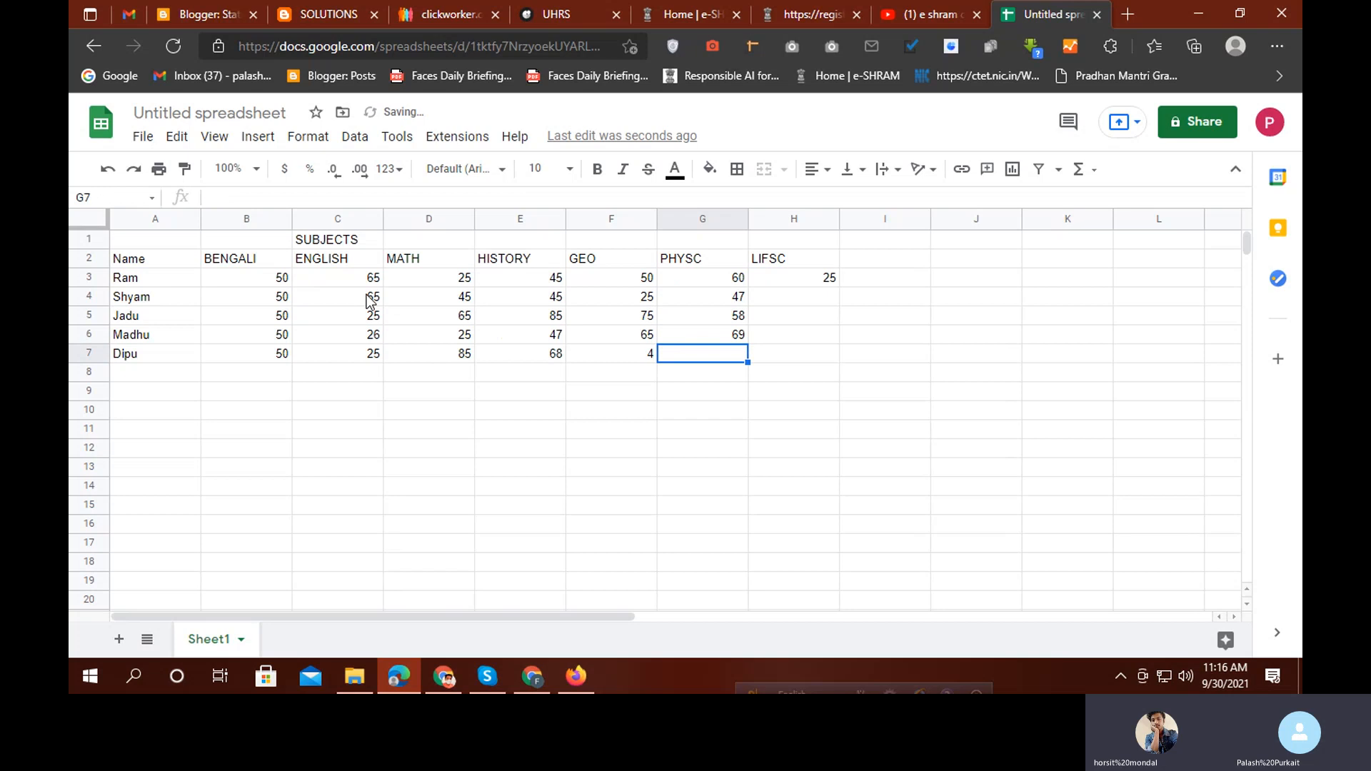
type("47")
key("Left")
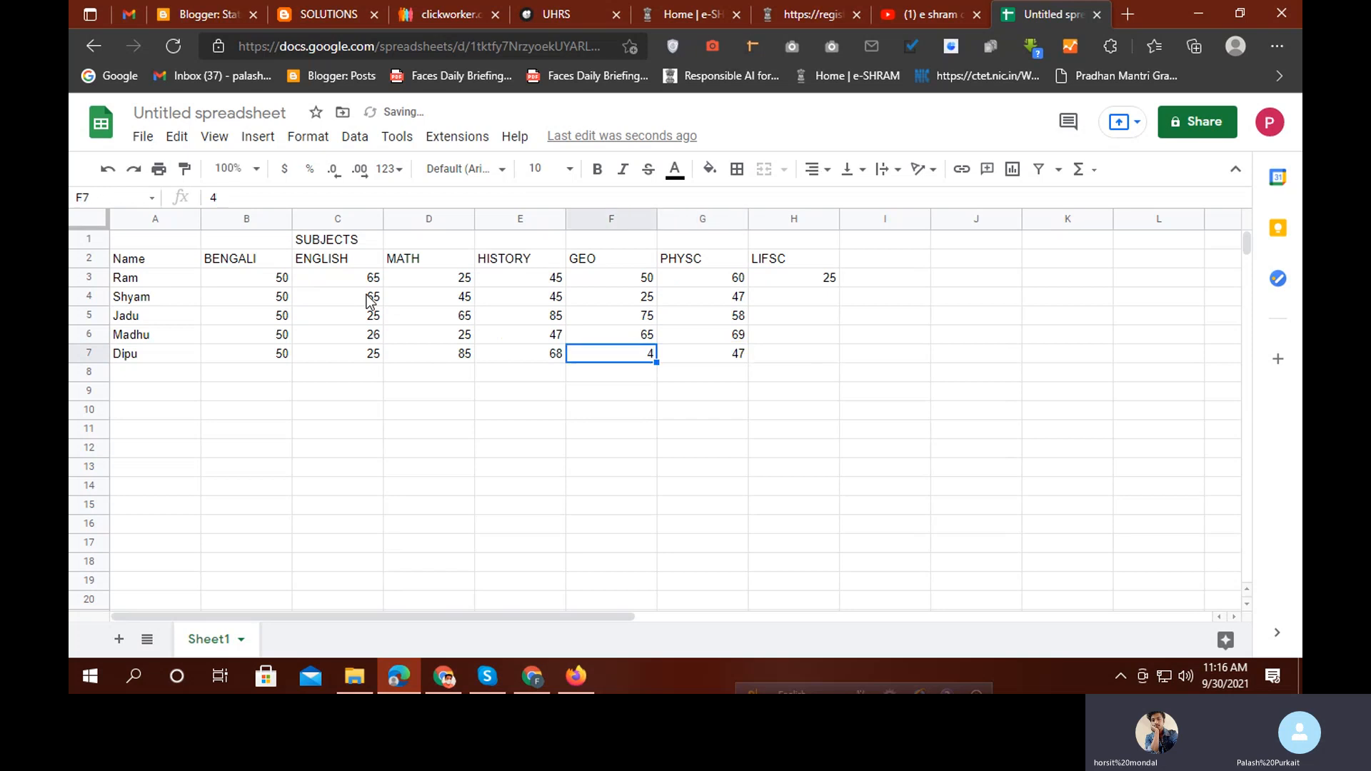
type("45")
key("Right")
key("Right")
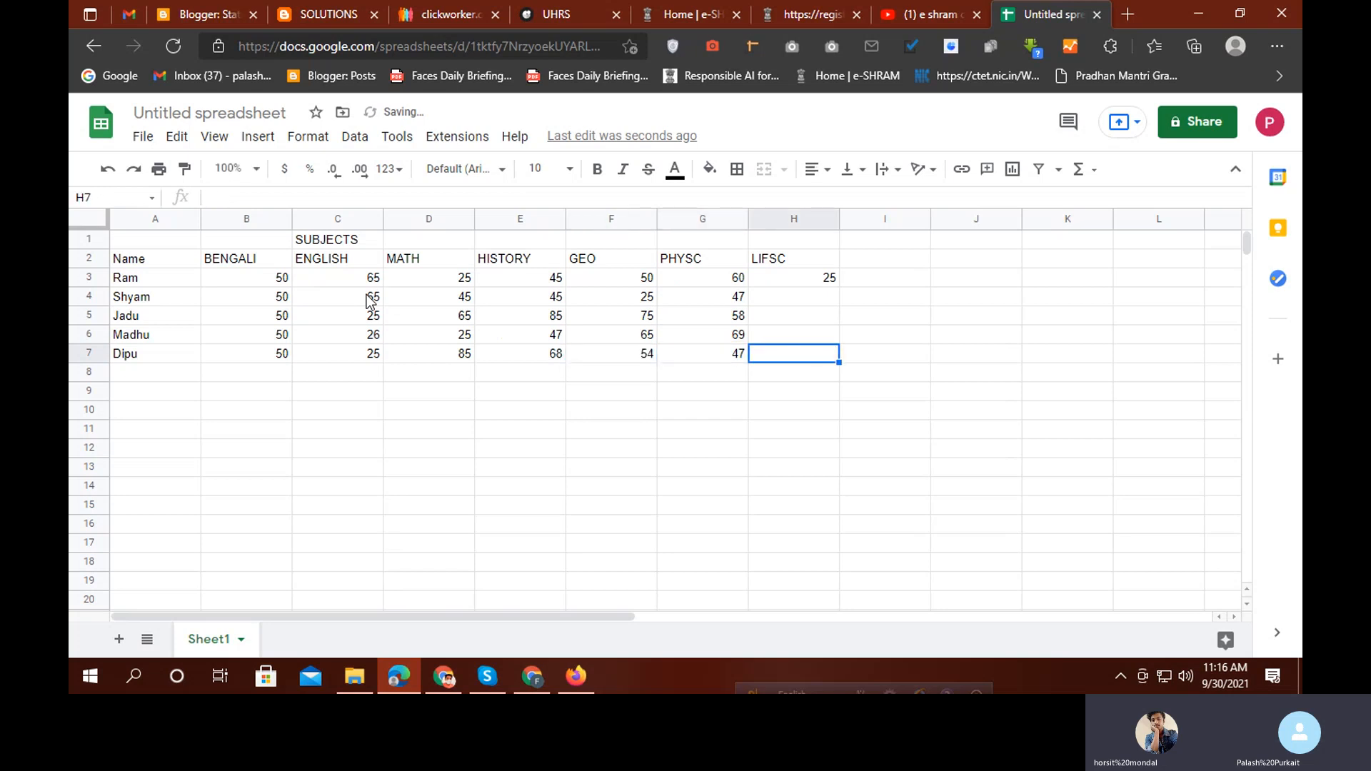
Enter the LIFSC marks 58, 75, 42, 65 in H4:H7 and clear the stray 63 from H8
key("Up")
key("Up")
key("Up")
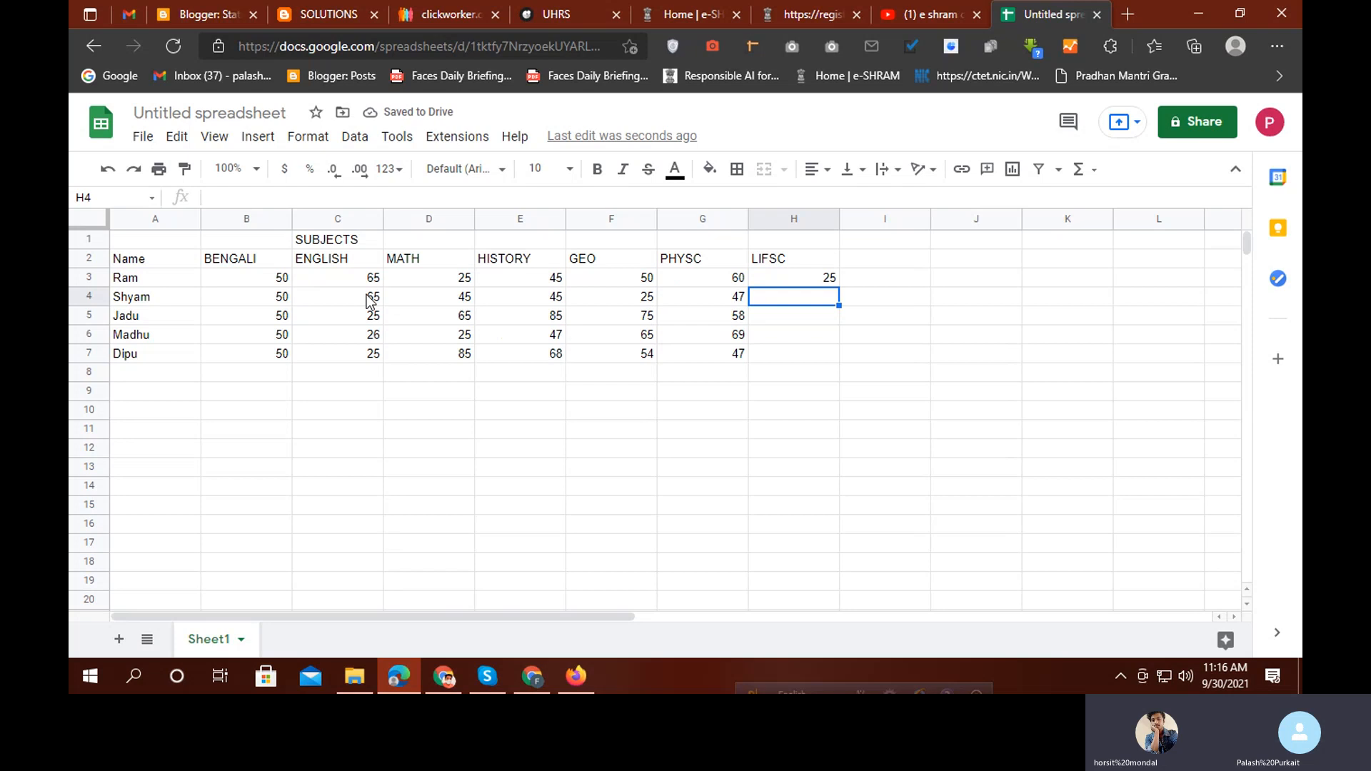
type("58")
key("Return")
type("75")
key("Return")
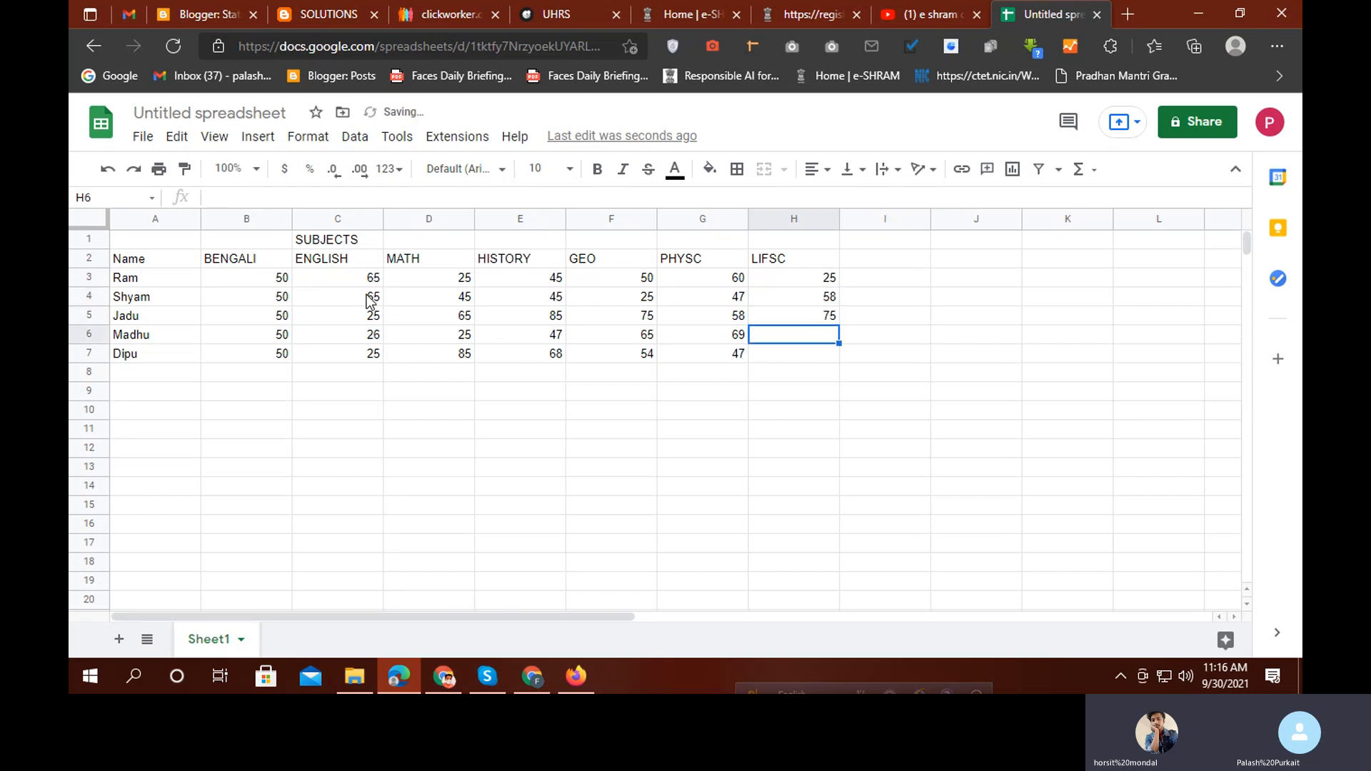
type("42")
key("Return")
type("65")
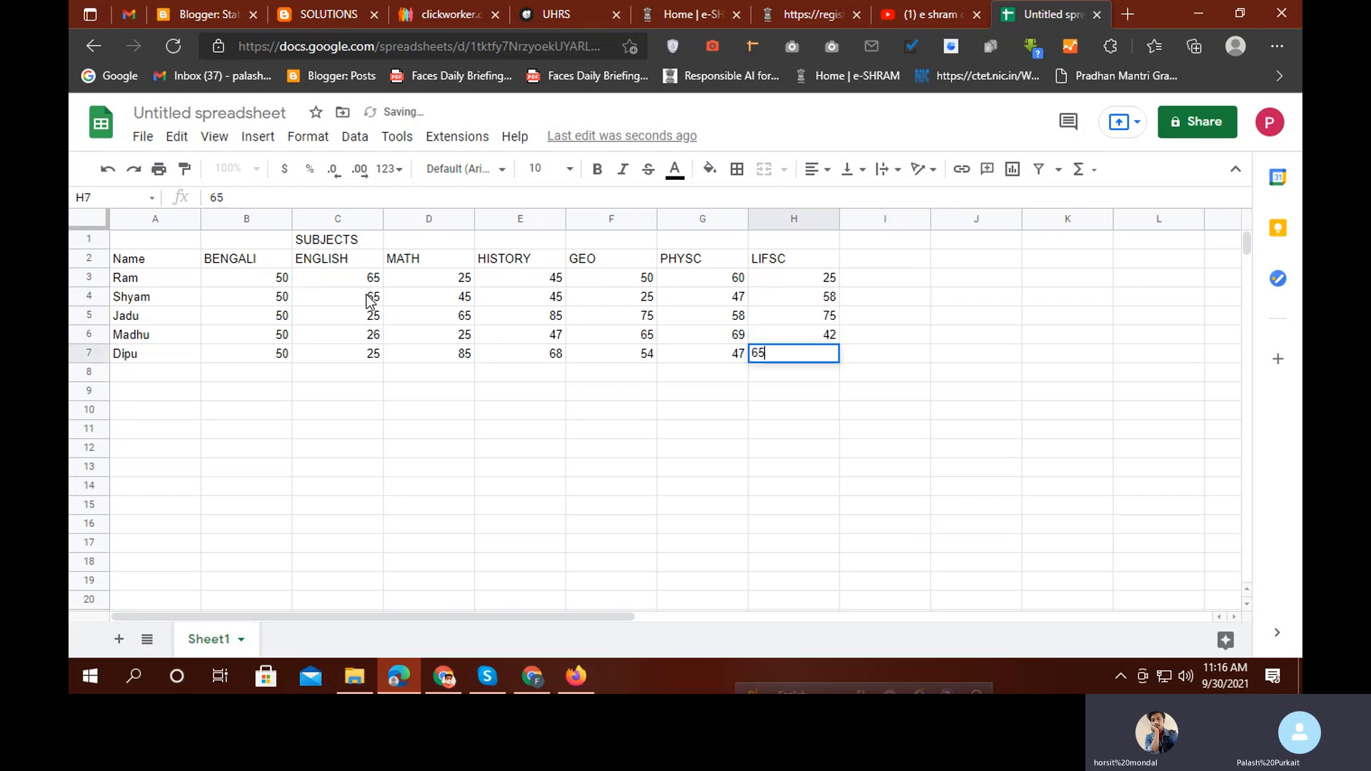
key("Return")
type("63")
key("Return")
type("2")
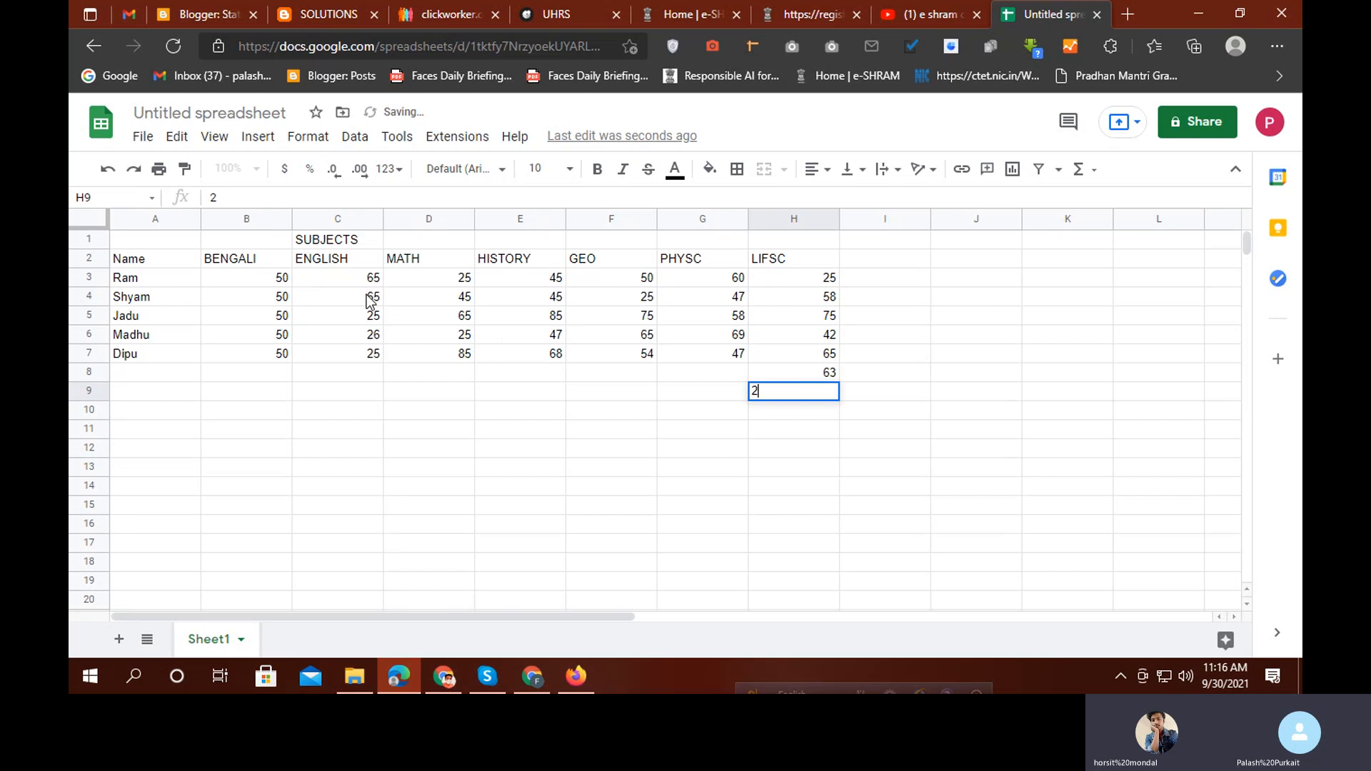
key("BackSpace")
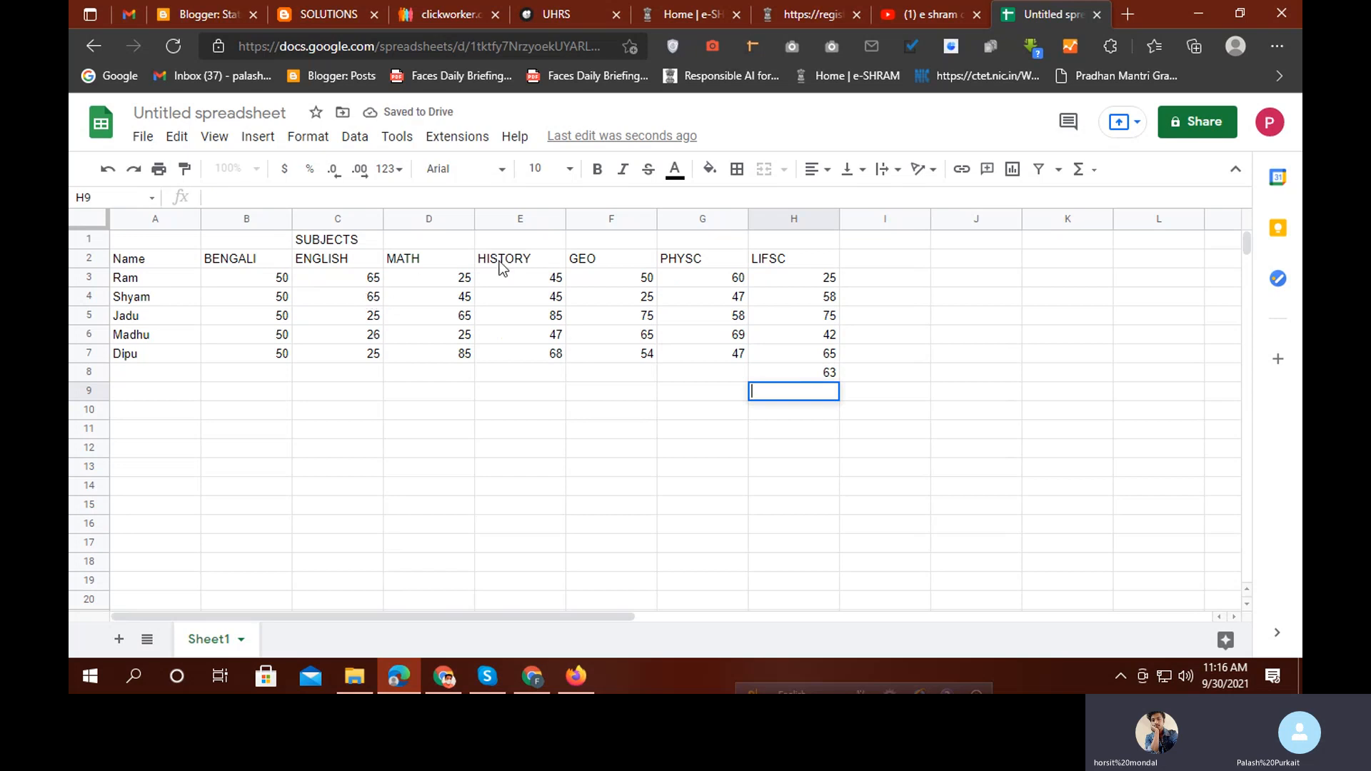
left_click(807, 376)
key("Delete")
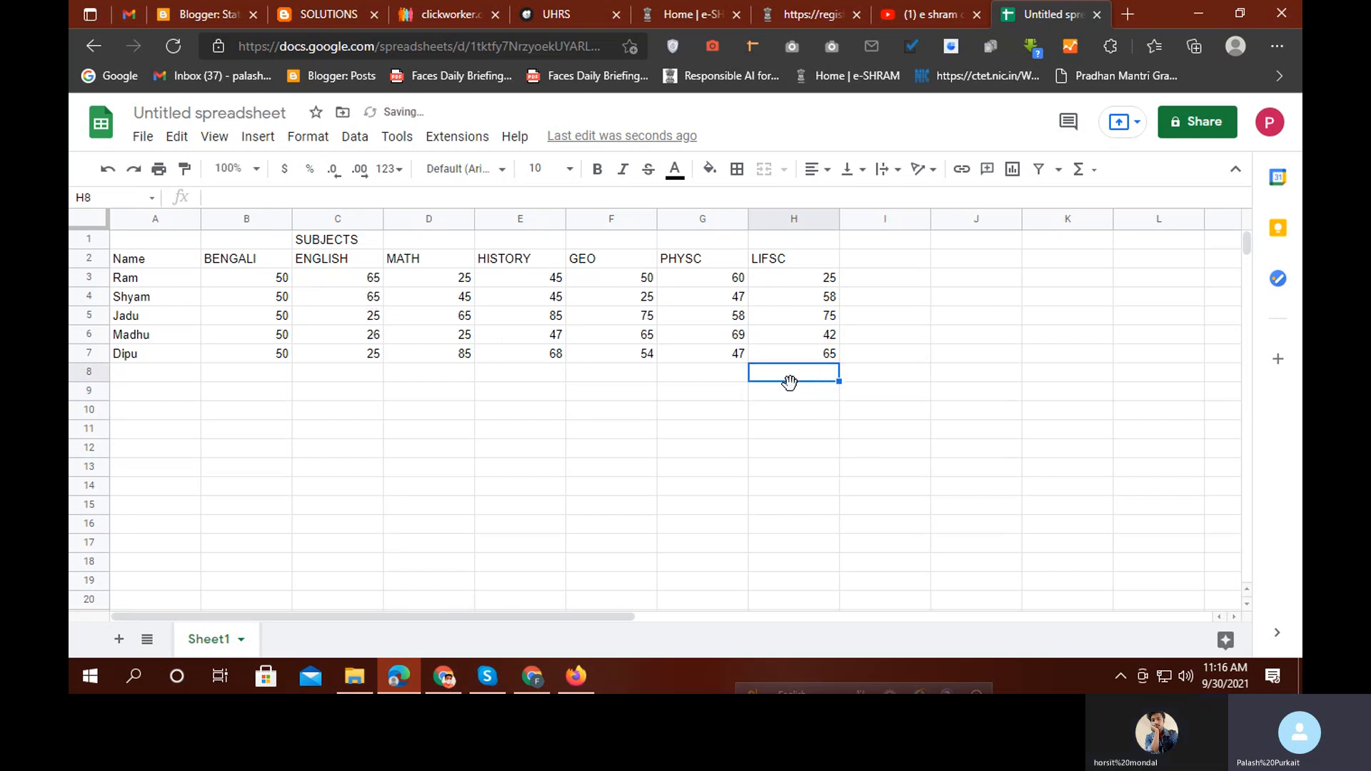
left_click(745, 455)
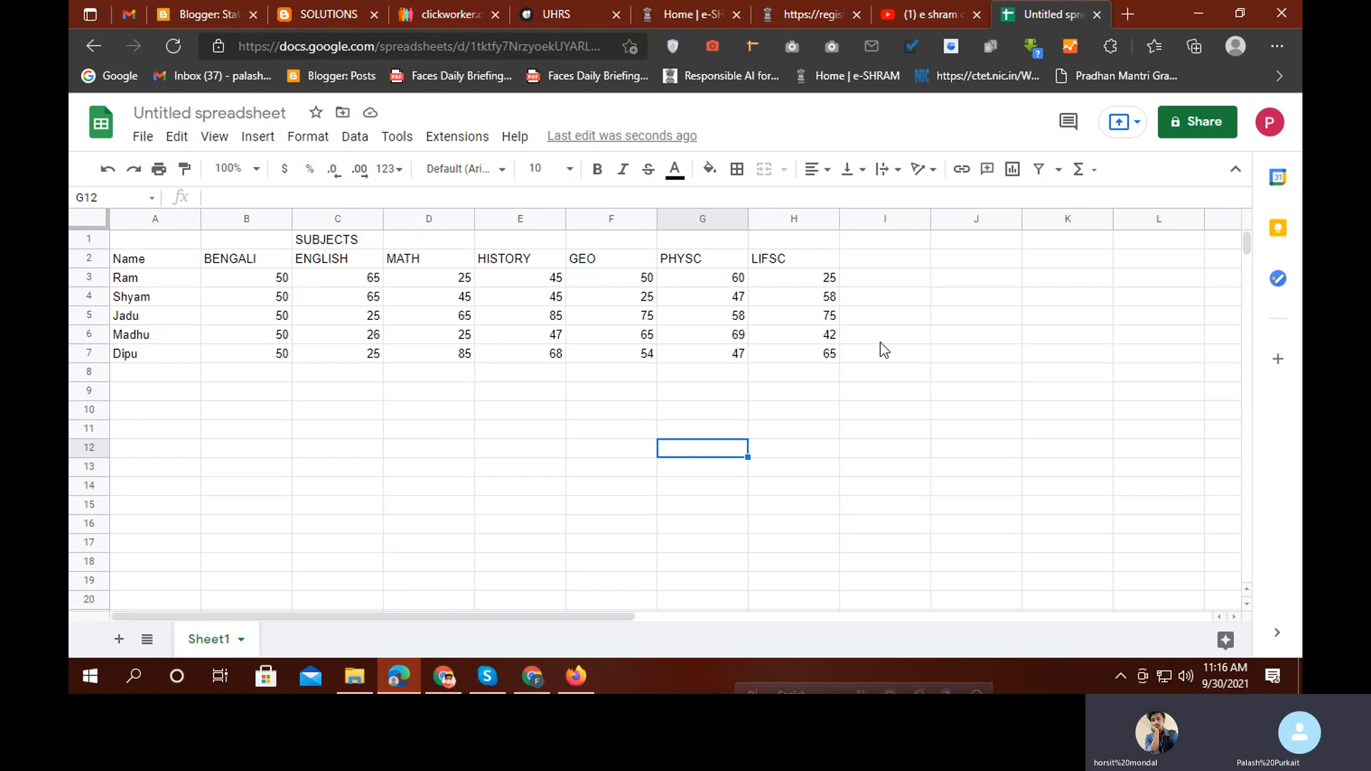
Type TOTAL into I2 and PERCENTAGE into J2, correcting the mis-capitalised first attempt
left_click(892, 262)
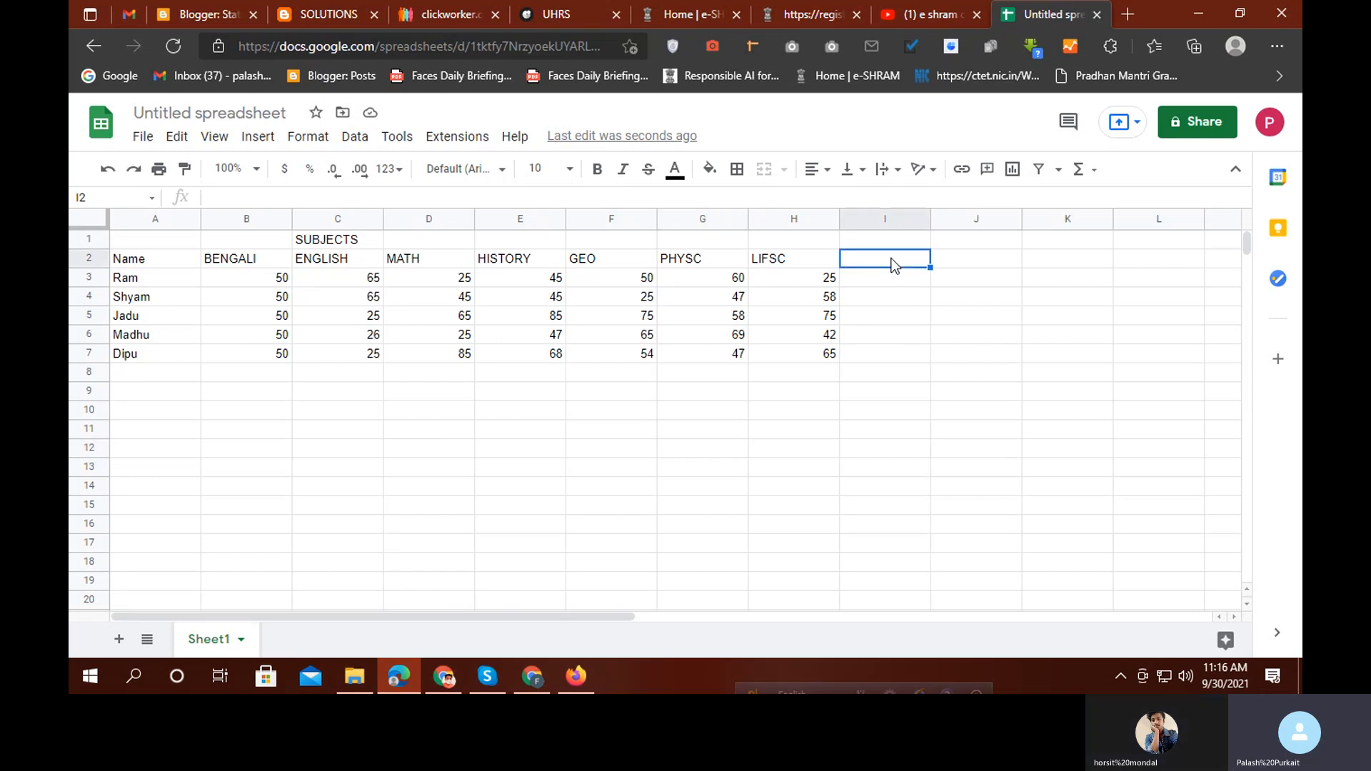
type("tOTA")
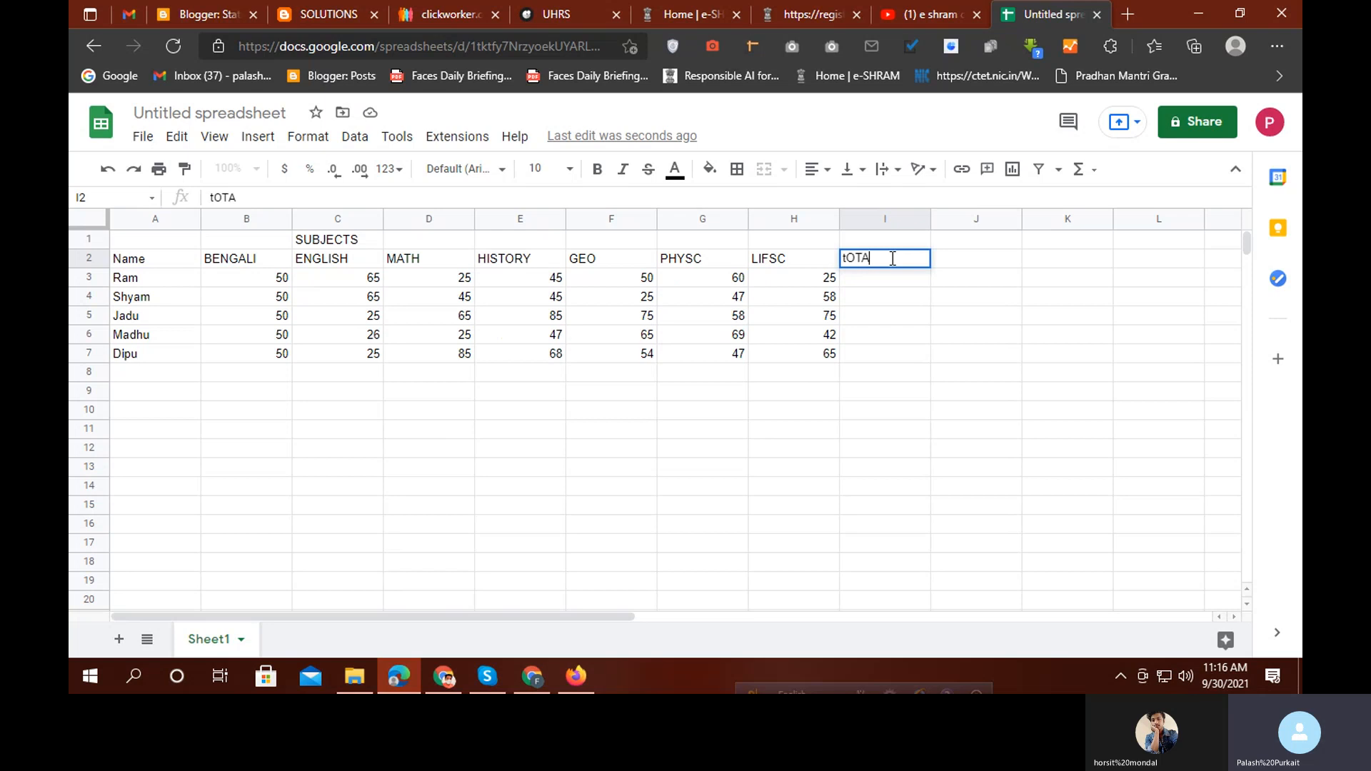
type("L")
key("BackSpace")
key("BackSpace")
key("BackSpace")
key("BackSpace")
key("BackSpace")
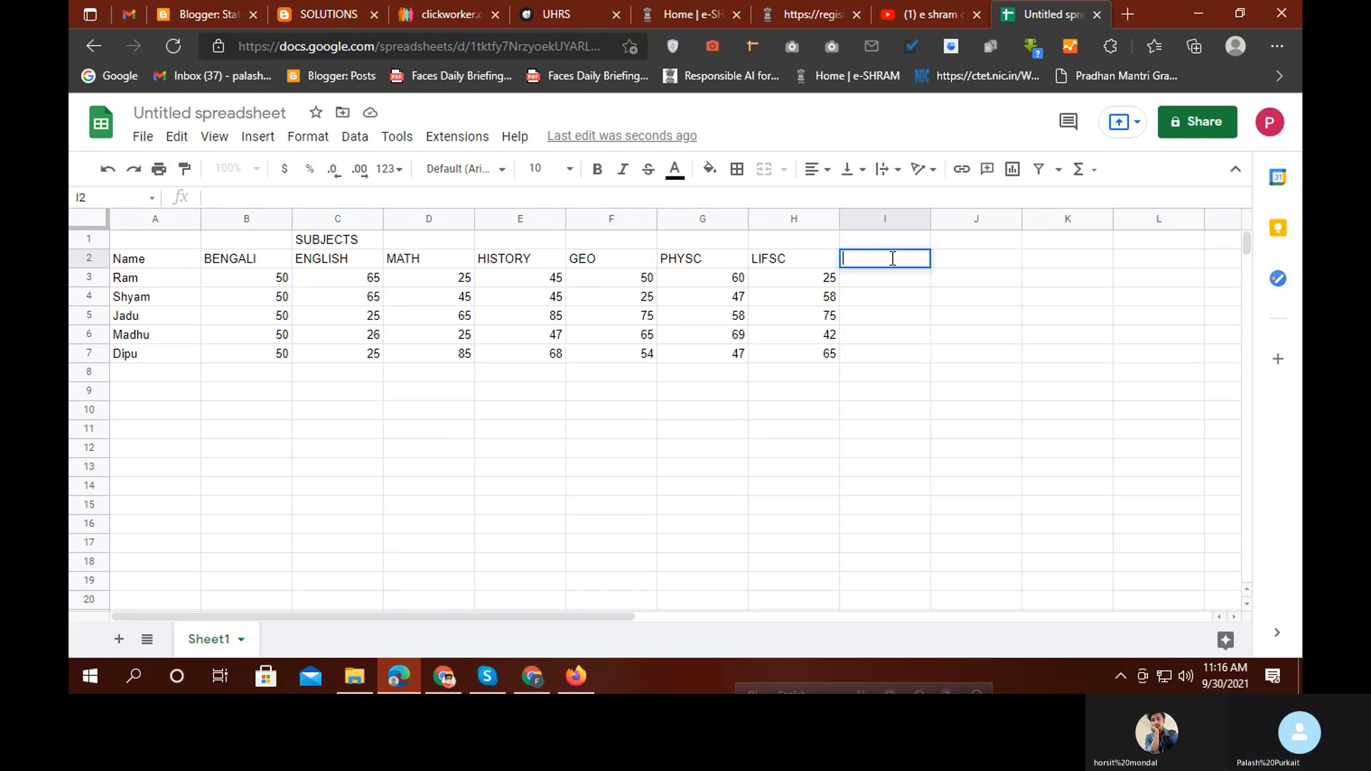
type("TOTAL")
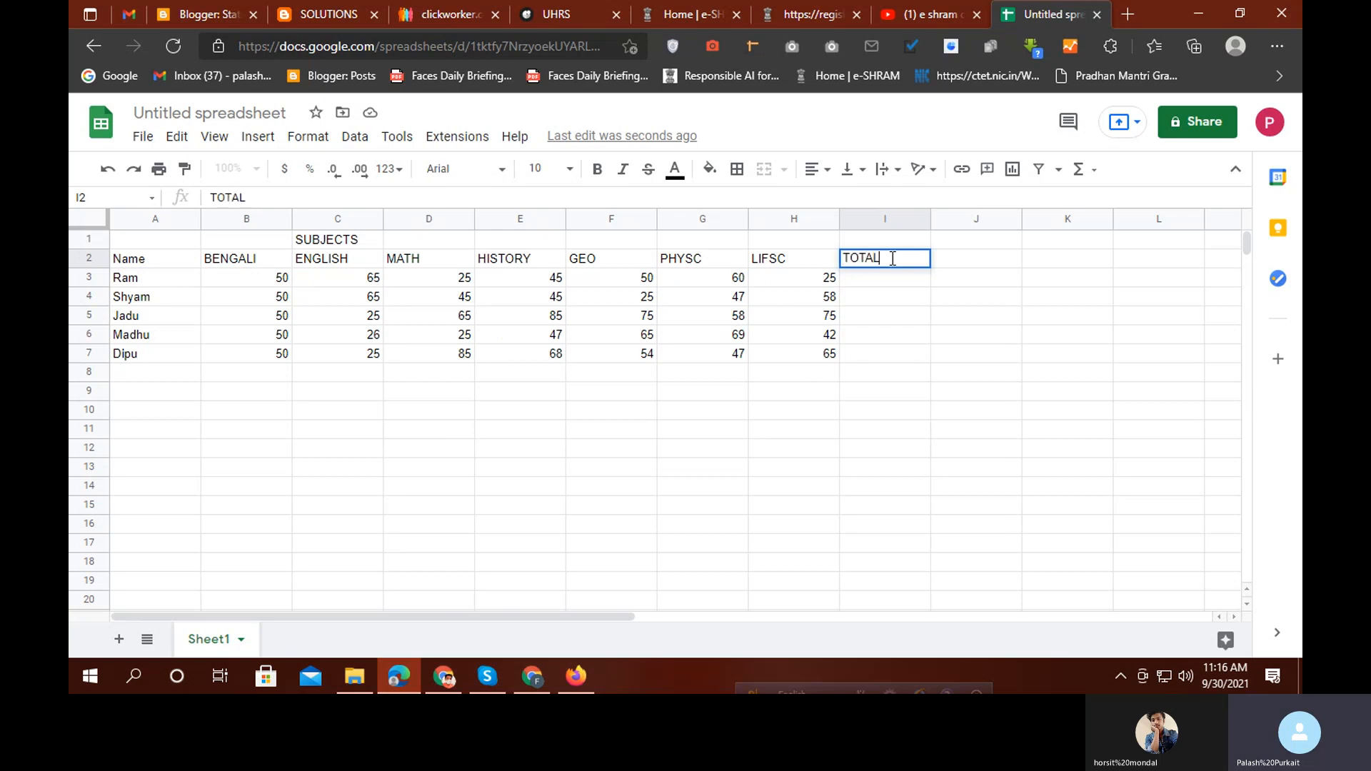
left_click(867, 279)
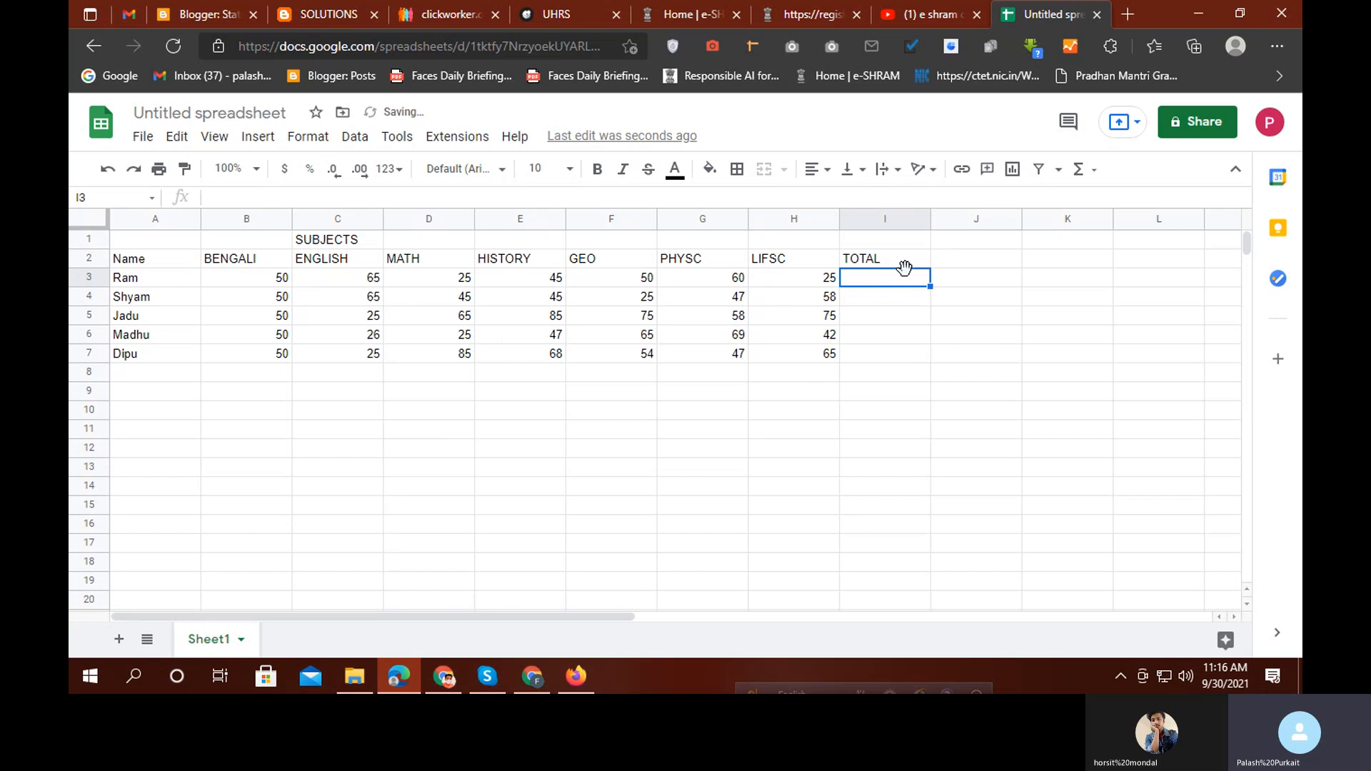
left_click(992, 265)
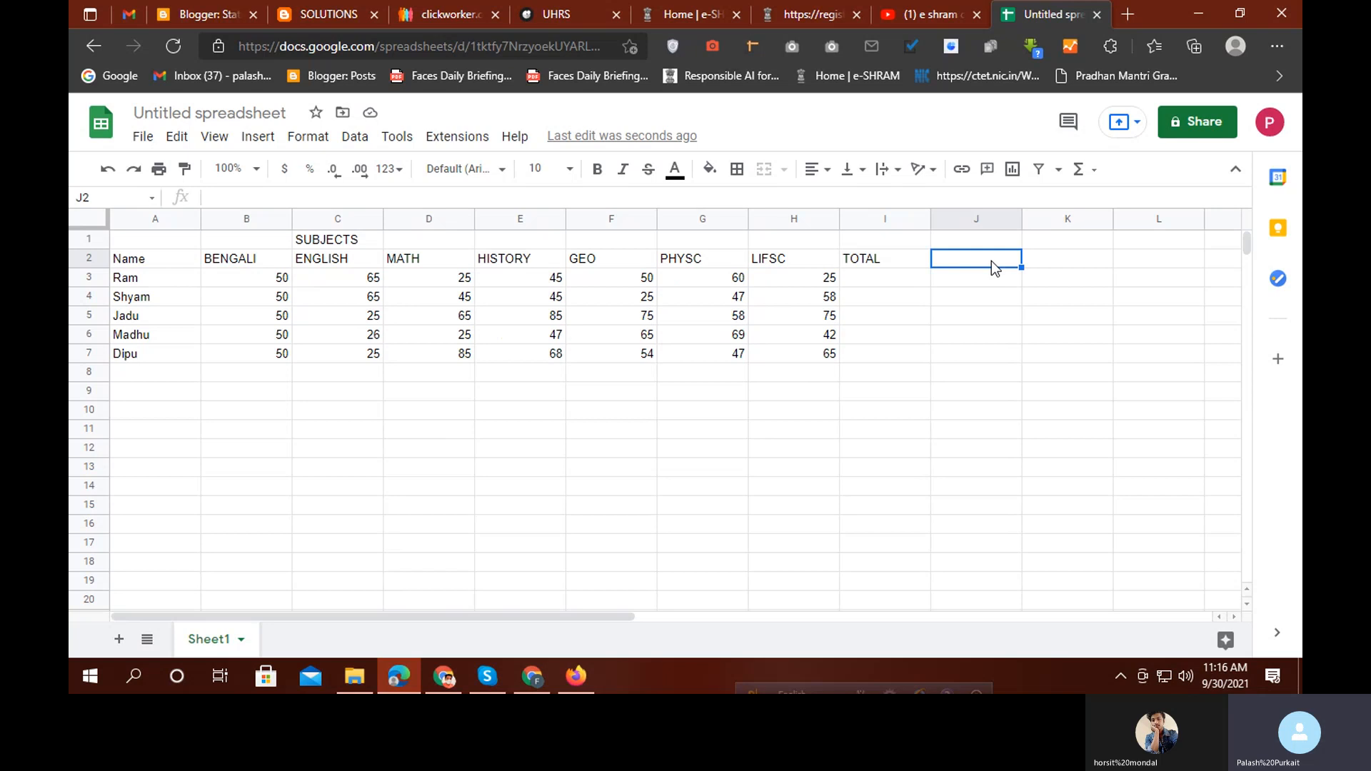
type("PERC")
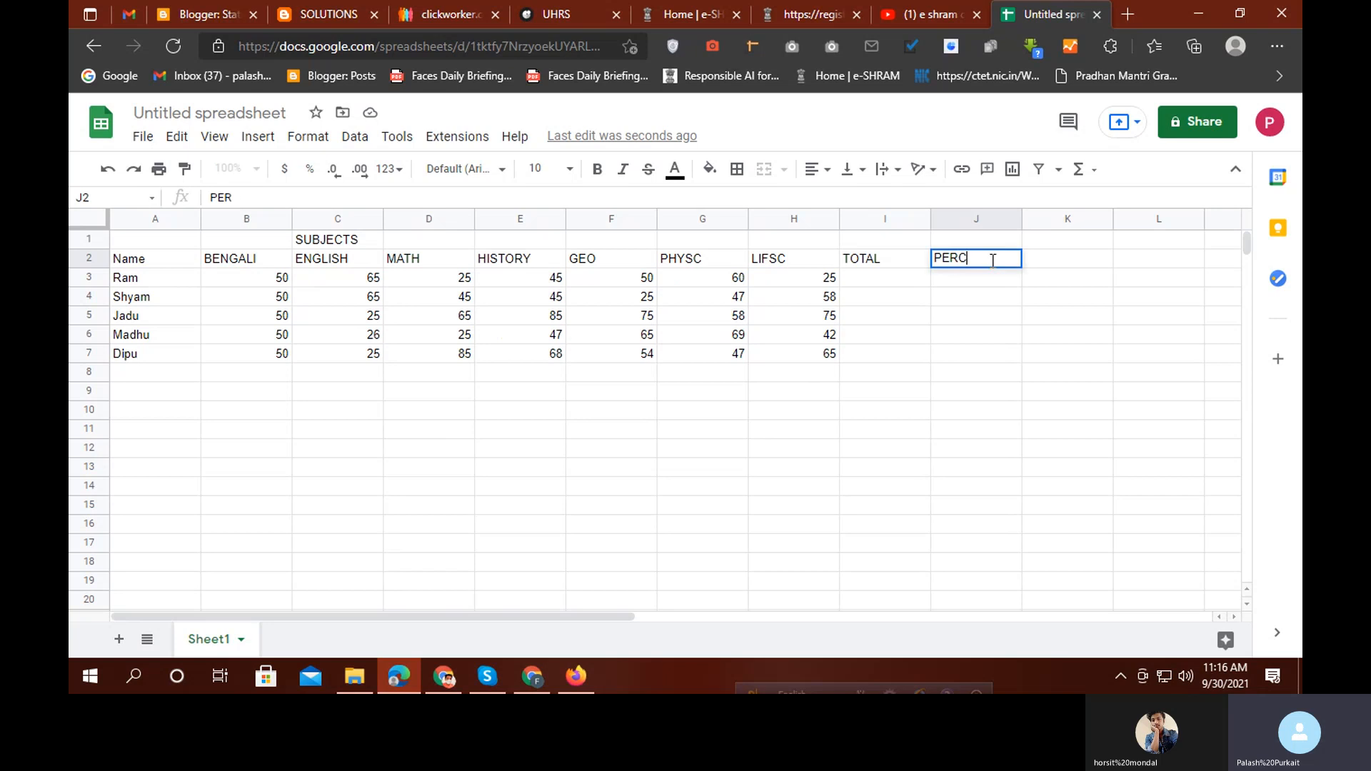
type("ENTAGE")
left_click(893, 277)
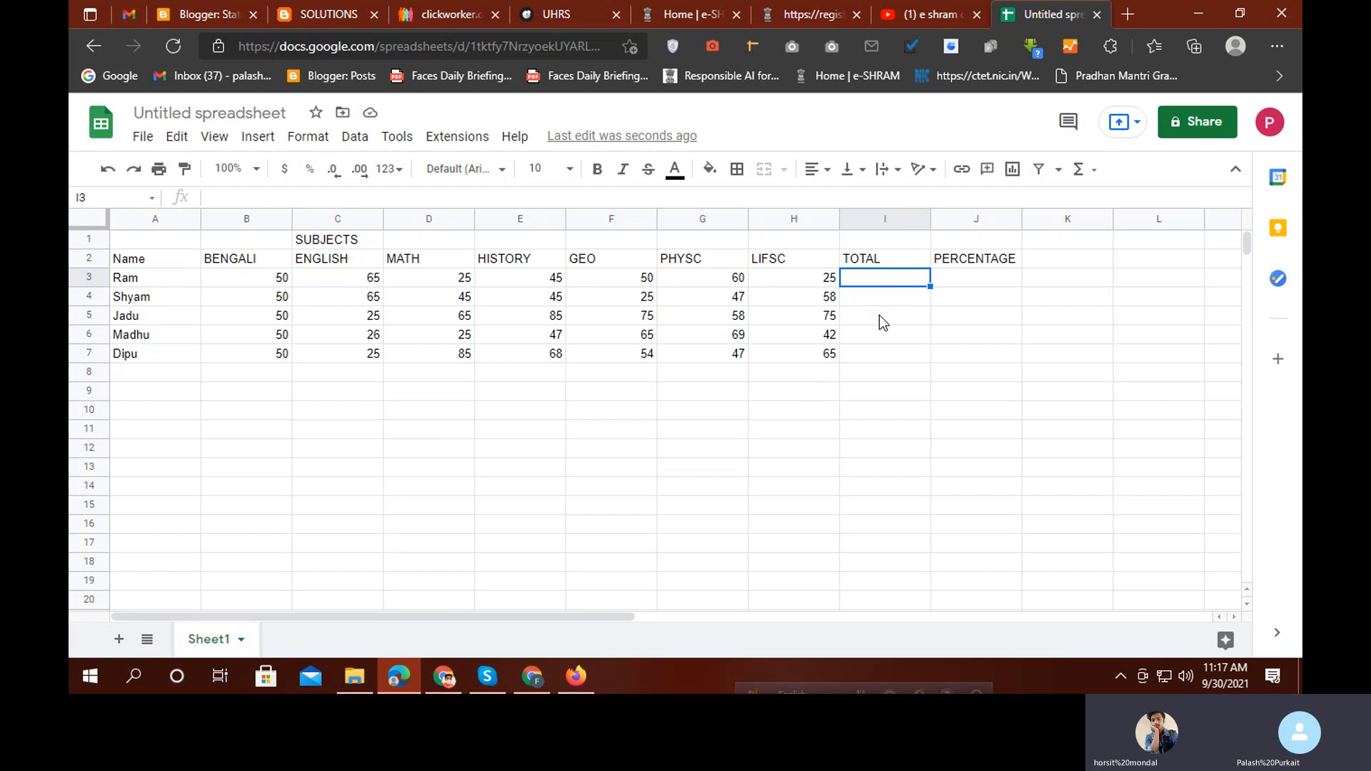
Enter =SUM(B3:H3) in I3 so Ram's total shows 320
type("SUM=")
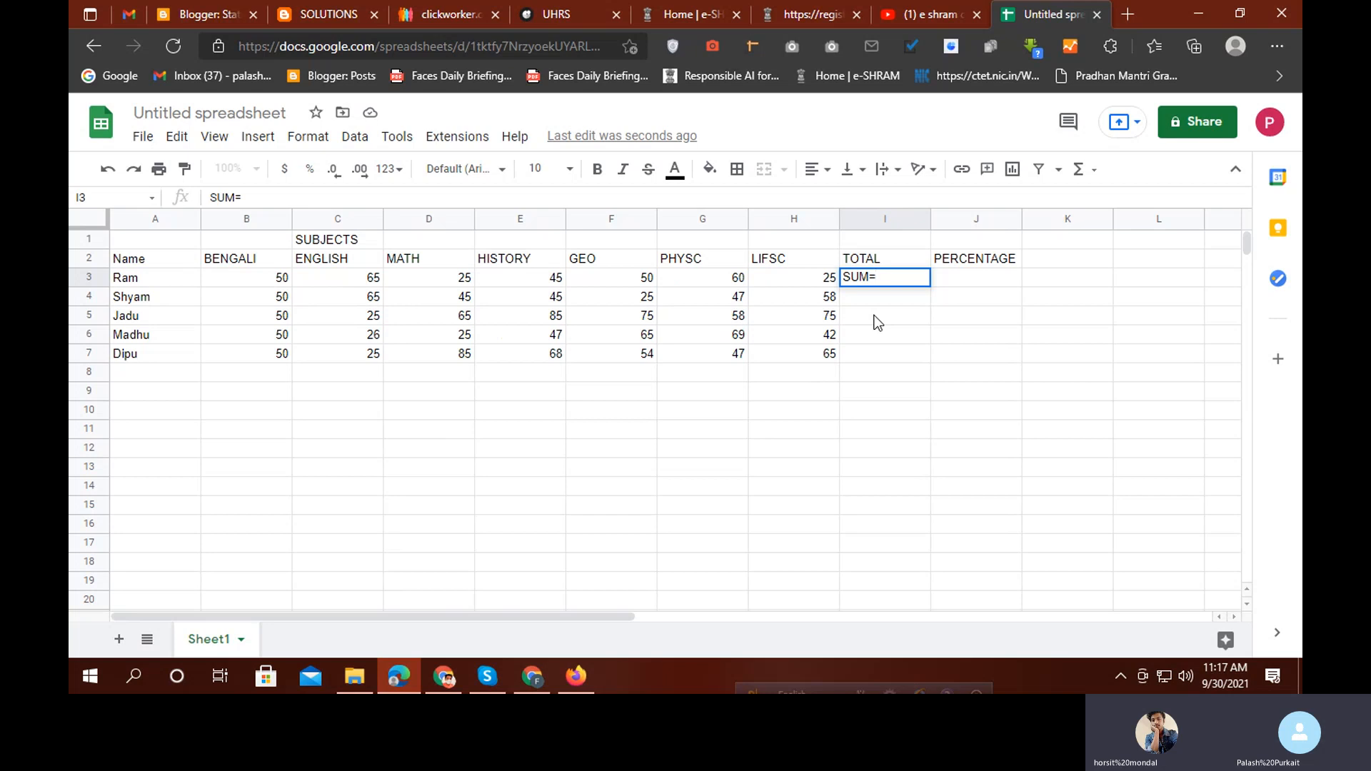
key("BackSpace")
key("BackSpace")
key("BackSpace")
key("BackSpace")
type("=")
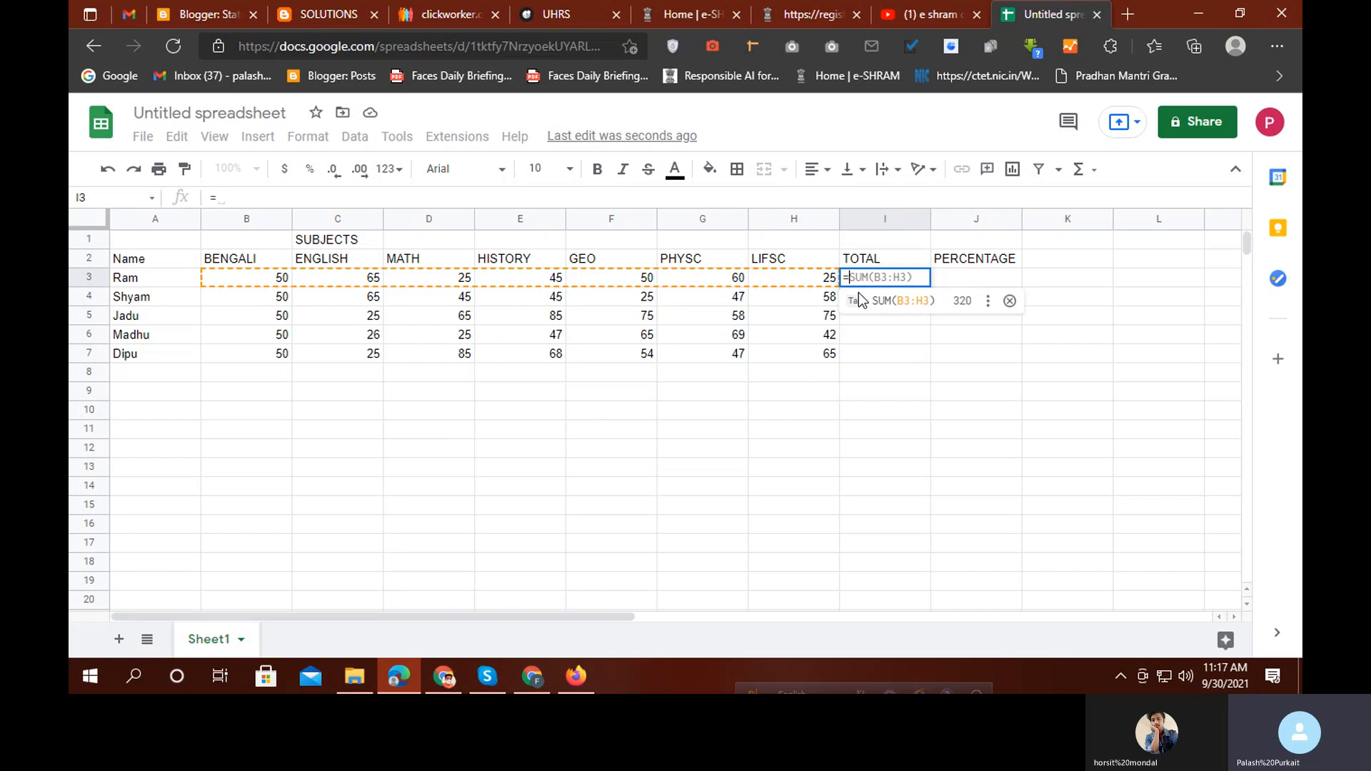
type("SUM")
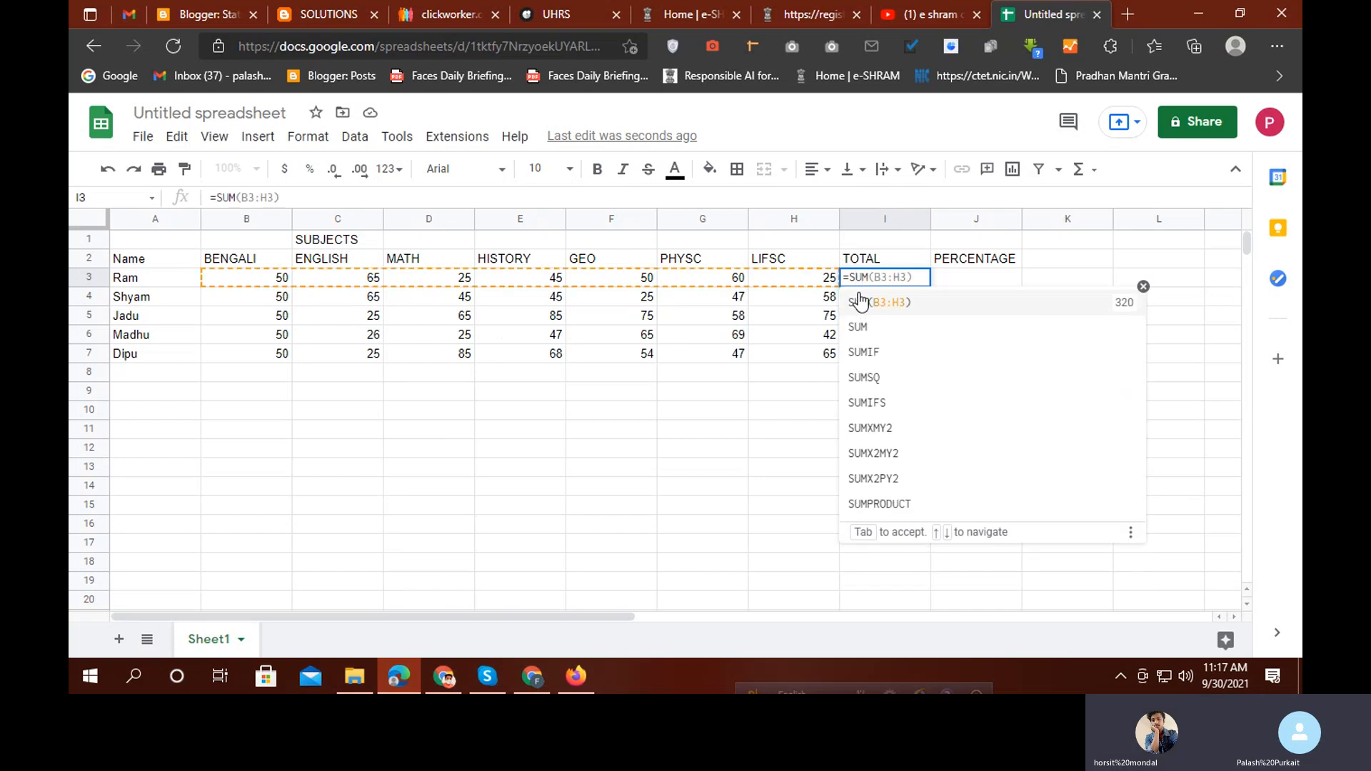
type("(")
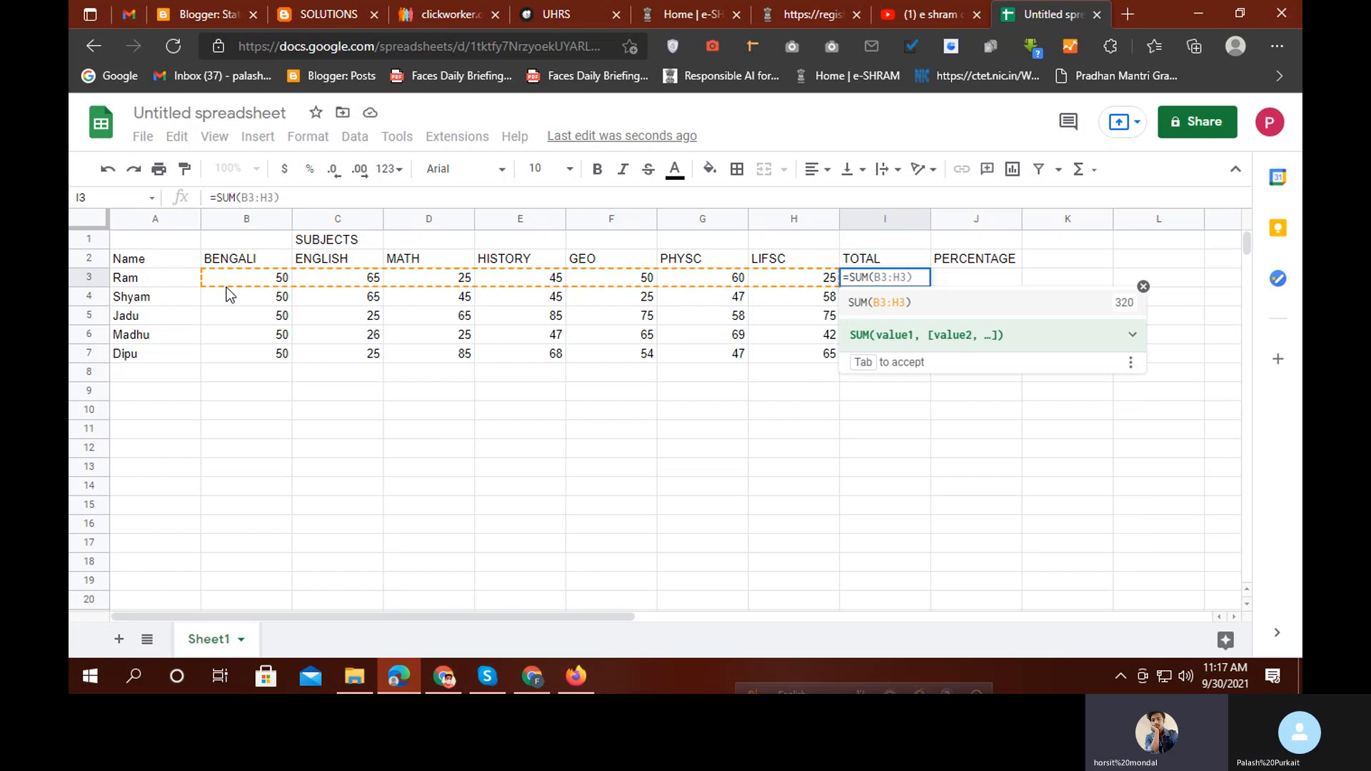
left_click_drag(236, 260, 807, 290)
type(")")
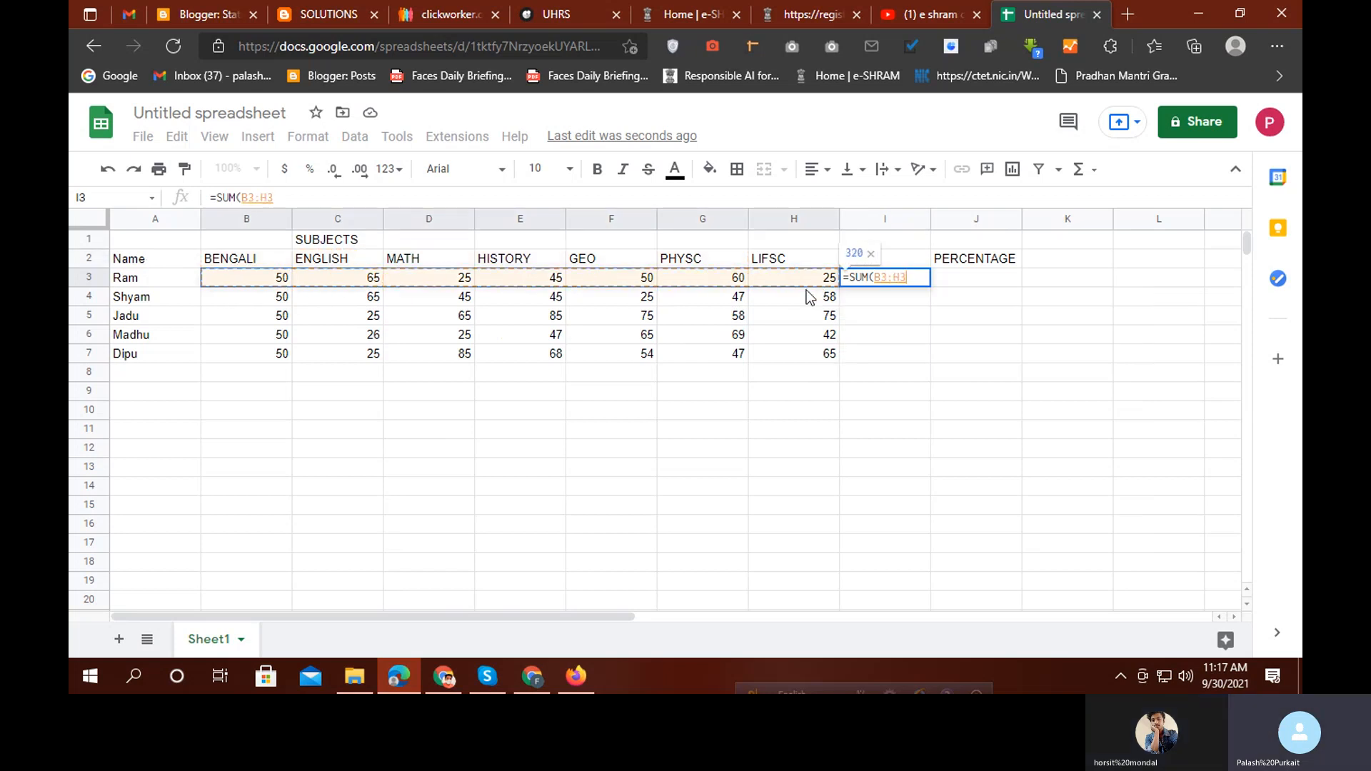
key("Return")
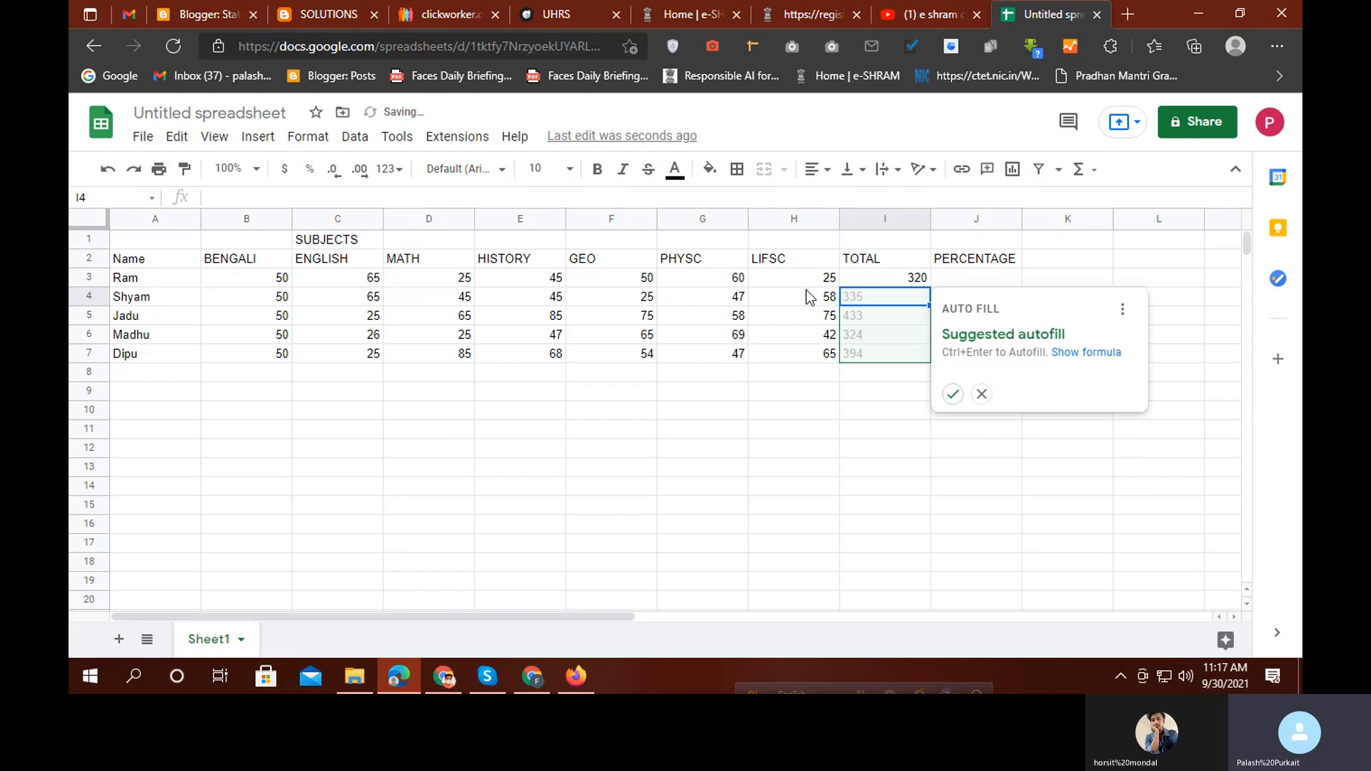
left_click(780, 450)
left_click(904, 284)
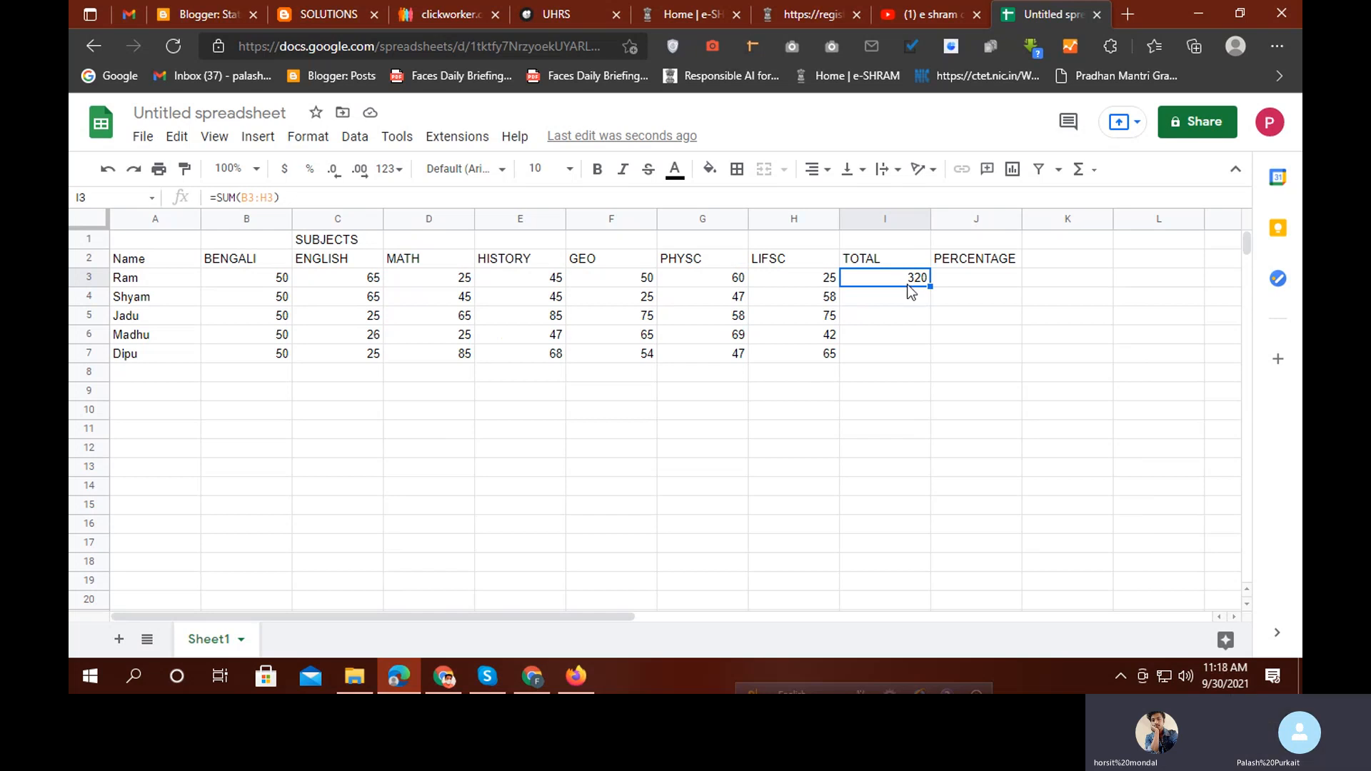
Rebuild Ram's total in I3 as =B3+C3+D3+E3+F3+G3+H3
type("=")
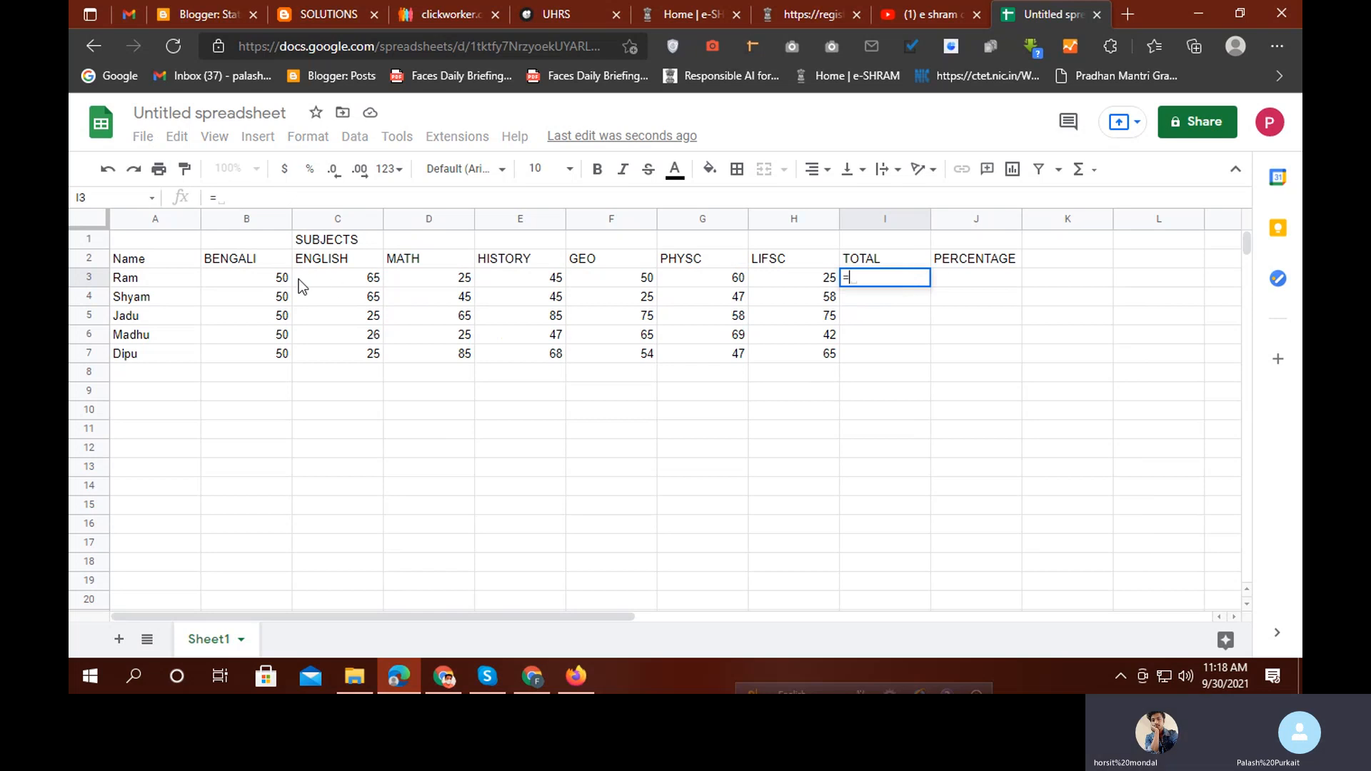
left_click(280, 284)
type("+")
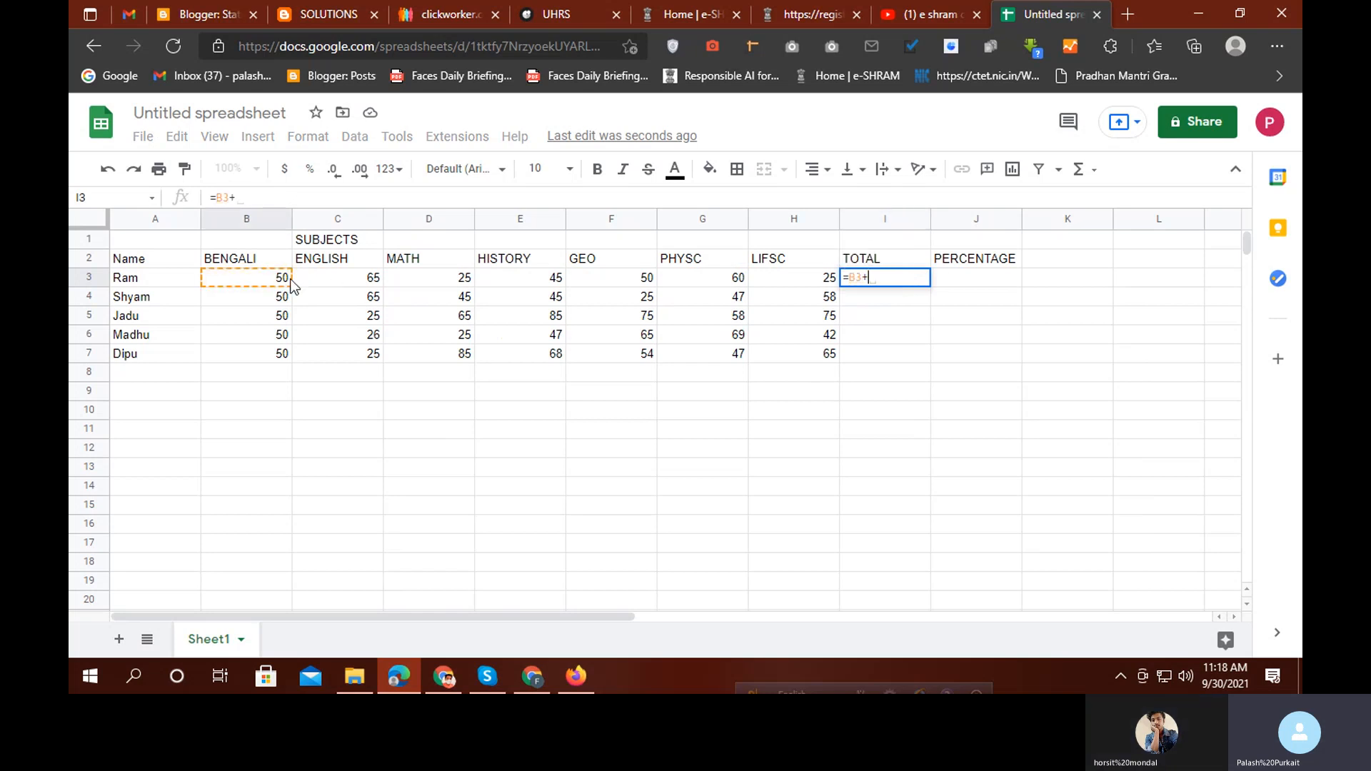
left_click(347, 283)
type("+")
left_click(457, 282)
type("+")
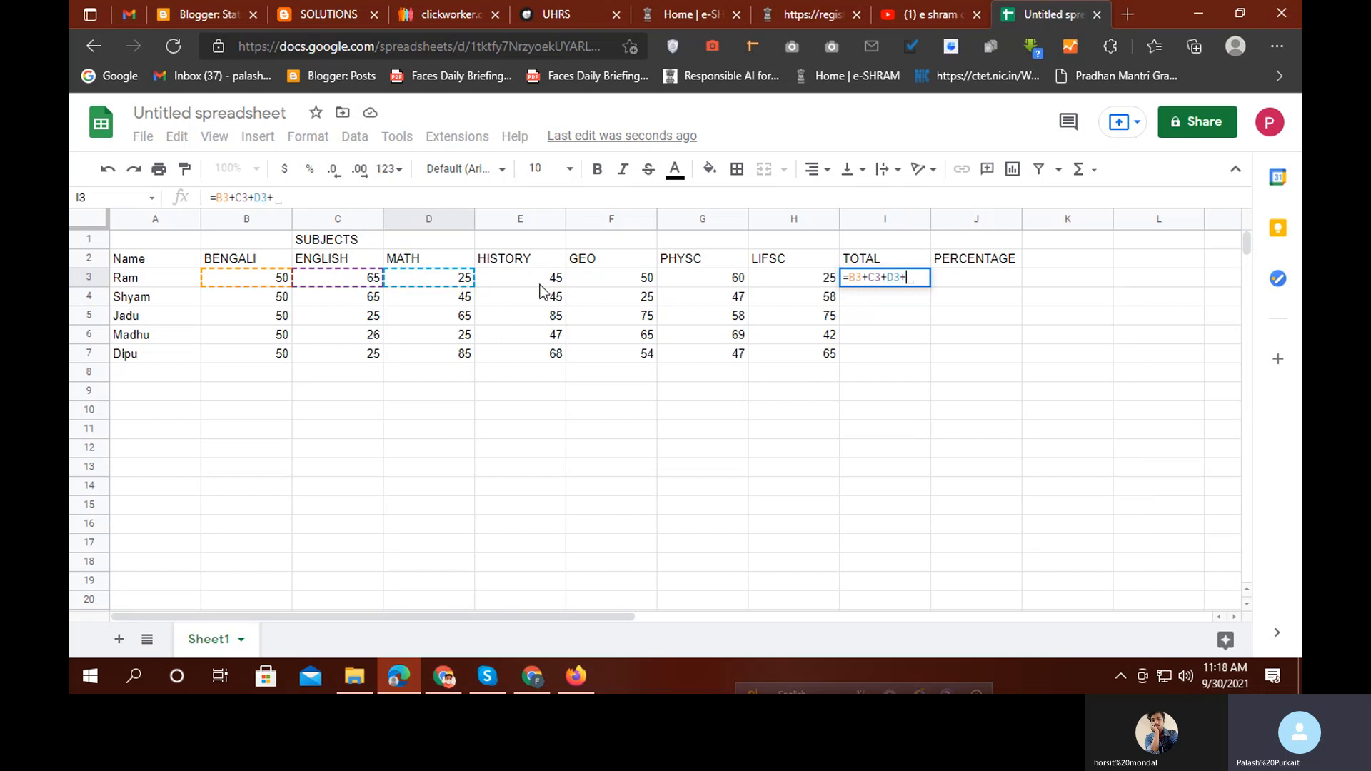
left_click(544, 280)
type("+")
left_click(645, 285)
type("+")
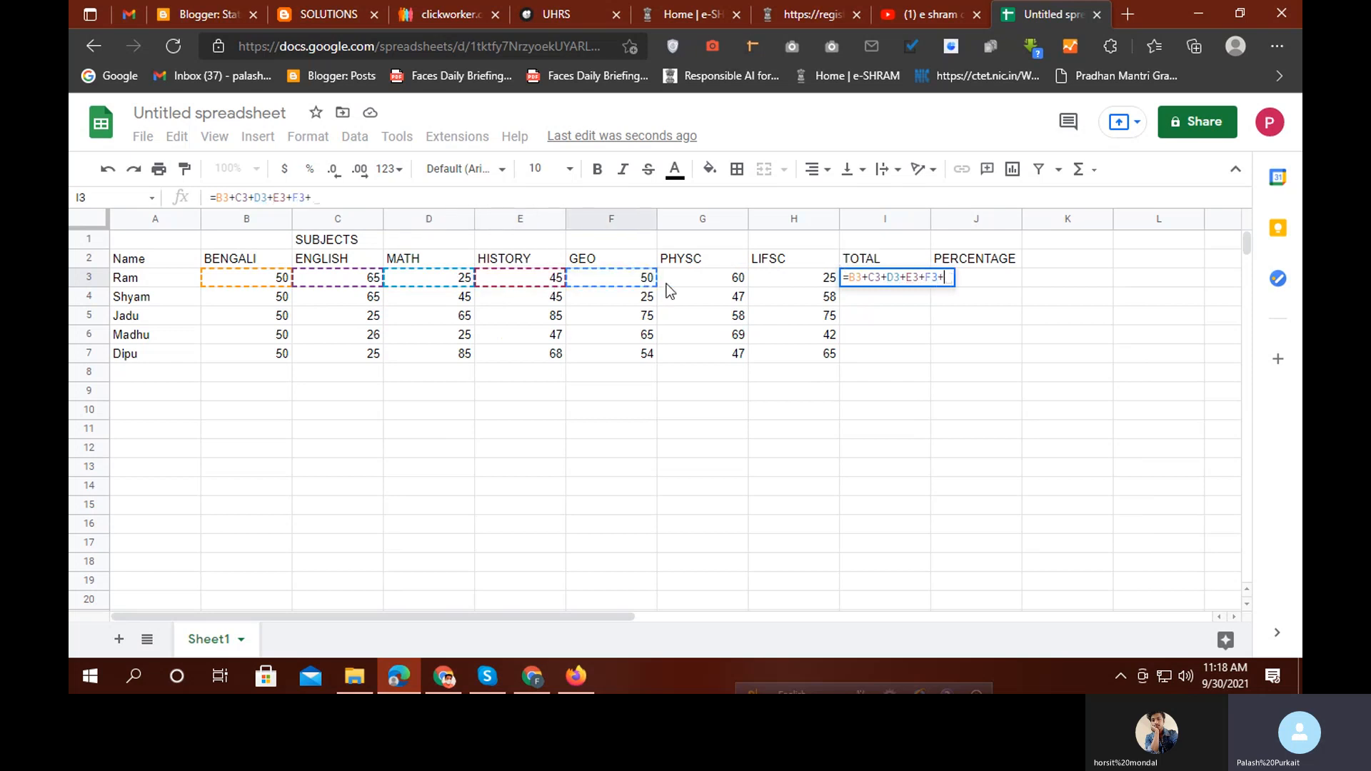
left_click(694, 280)
type("+")
left_click(790, 277)
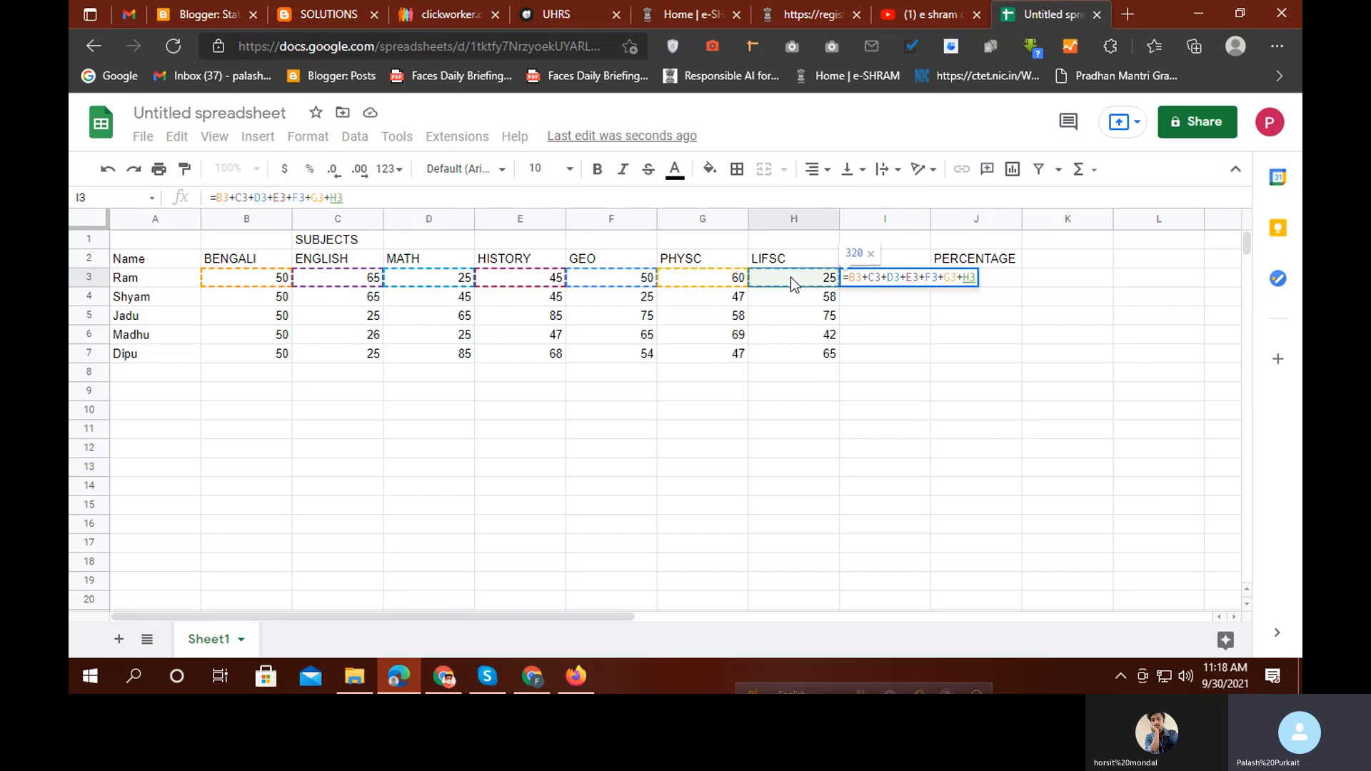
key("Return")
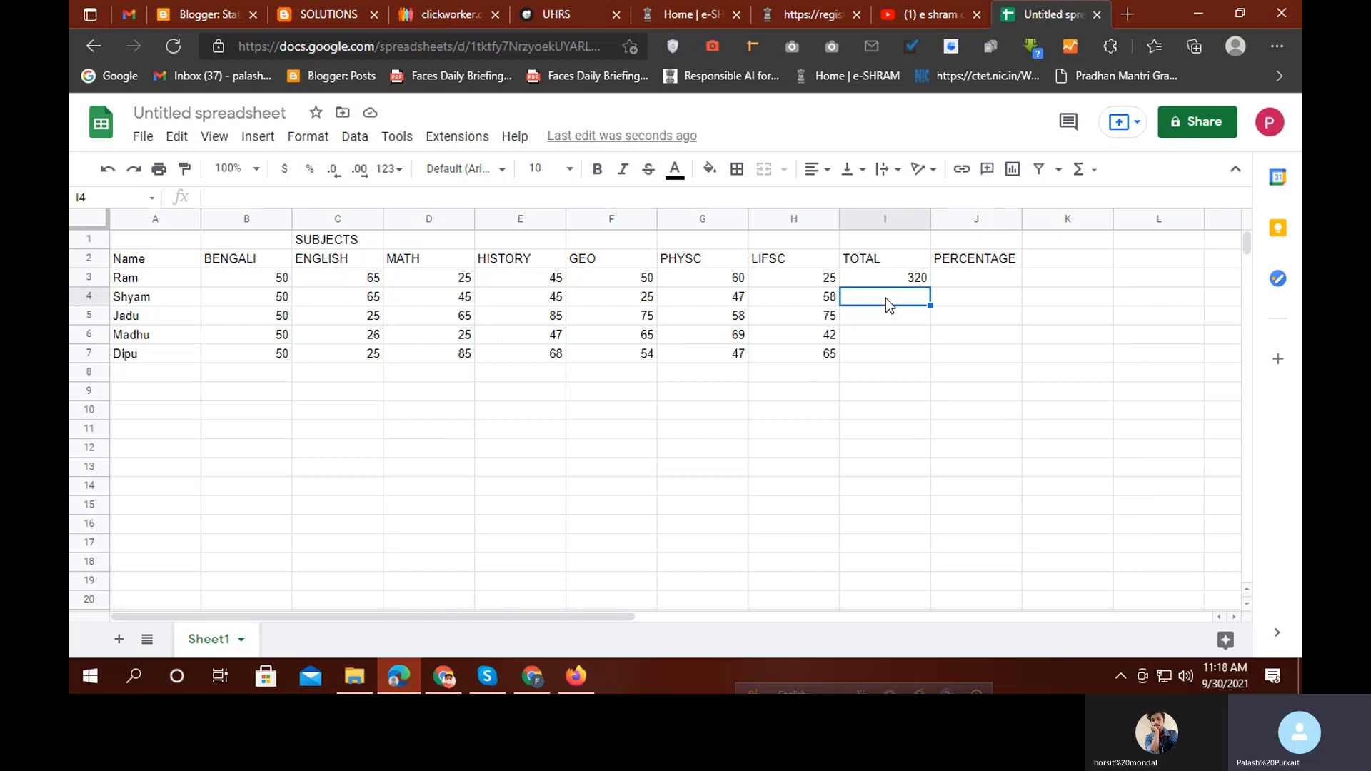
Fill the total formula down to I7, then rewrite I4 as =SUM(B4:H4)
key("Up")
left_click_drag(930, 284, 929, 355)
left_click(920, 407)
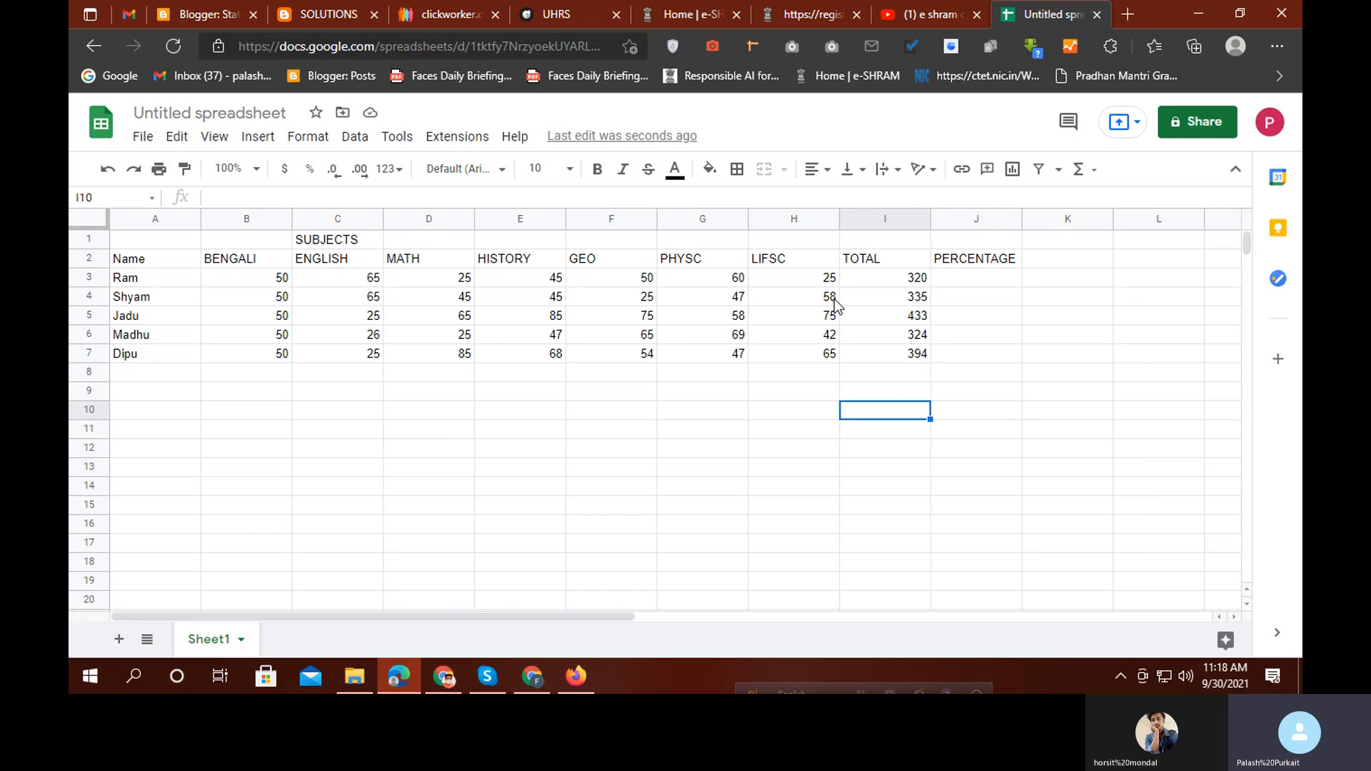
left_click(916, 300)
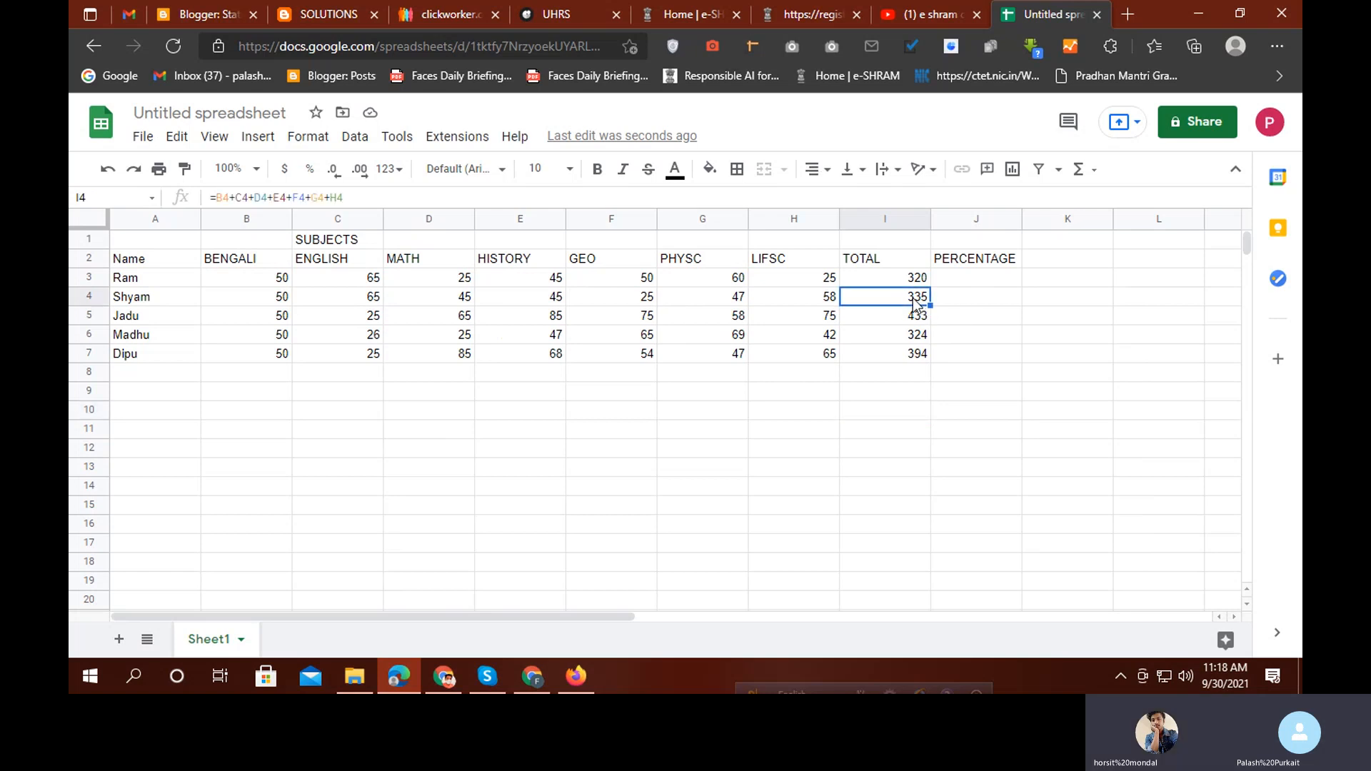
type("=S")
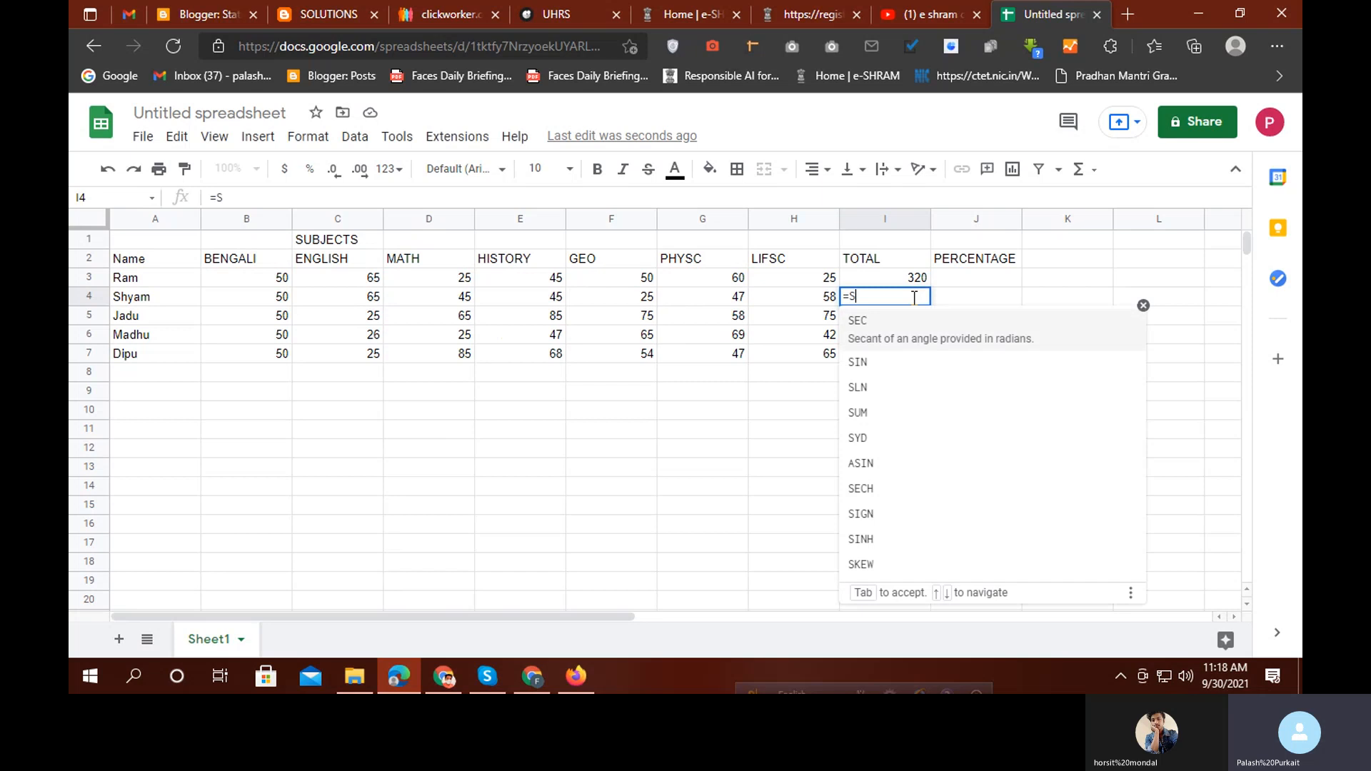
type("UM(")
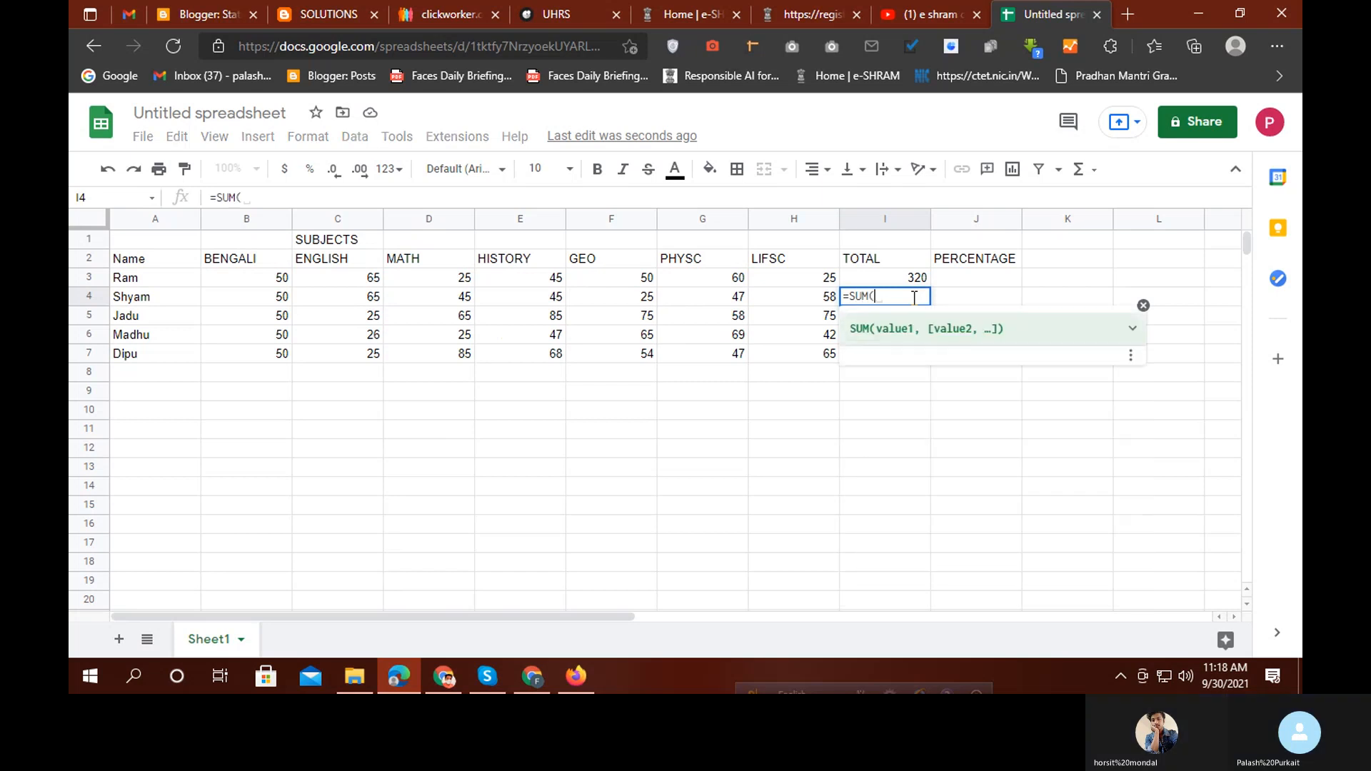
left_click_drag(277, 300, 794, 300)
type(")")
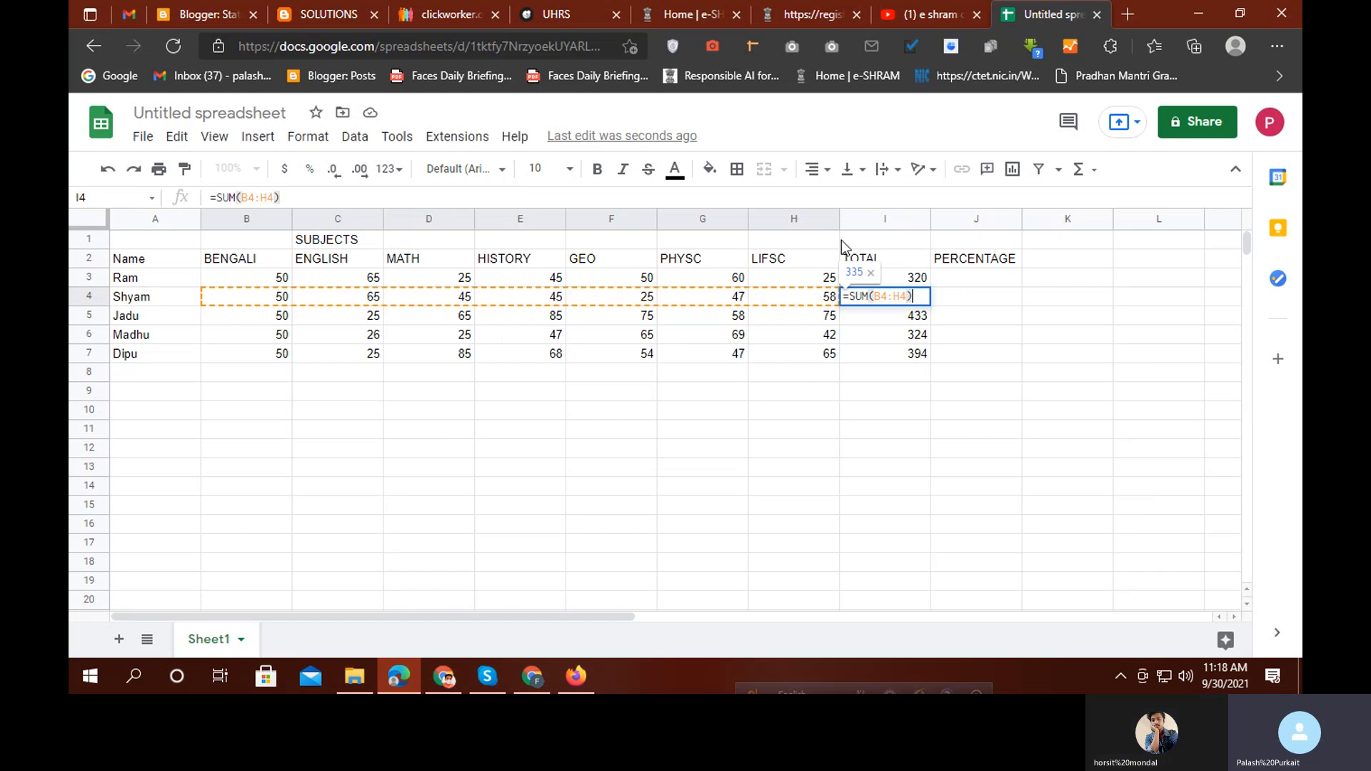
key("Return")
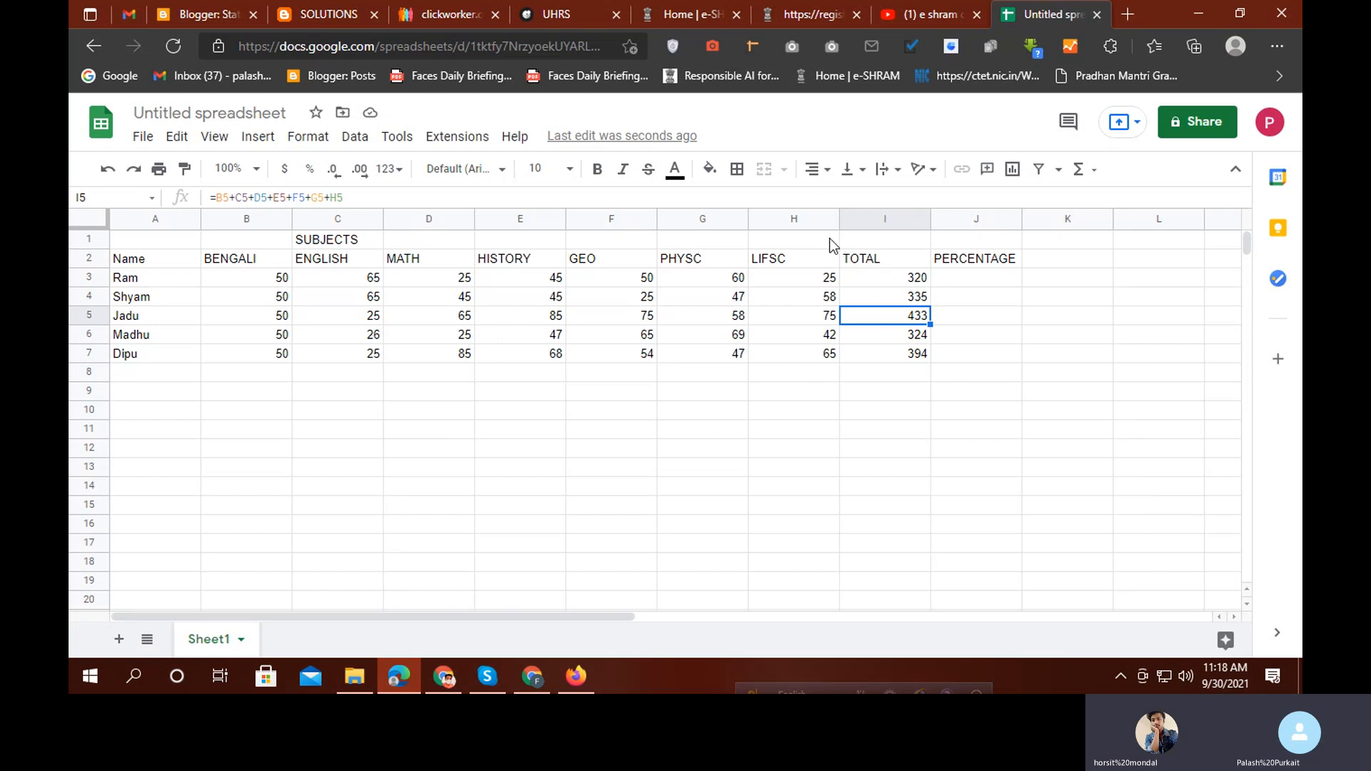
left_click(966, 280)
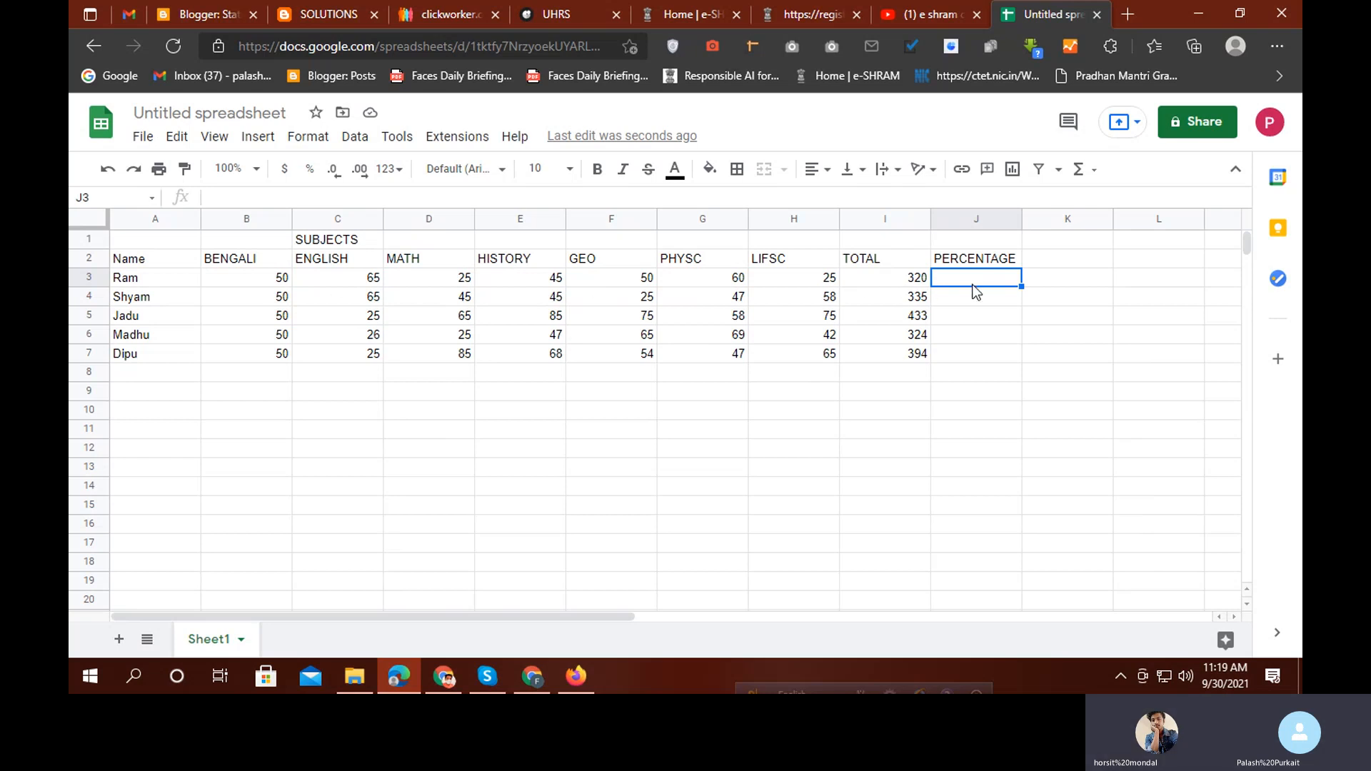
Enter =I3/700 in J3 to show Ram's percentage, 0.4571428571
type("=")
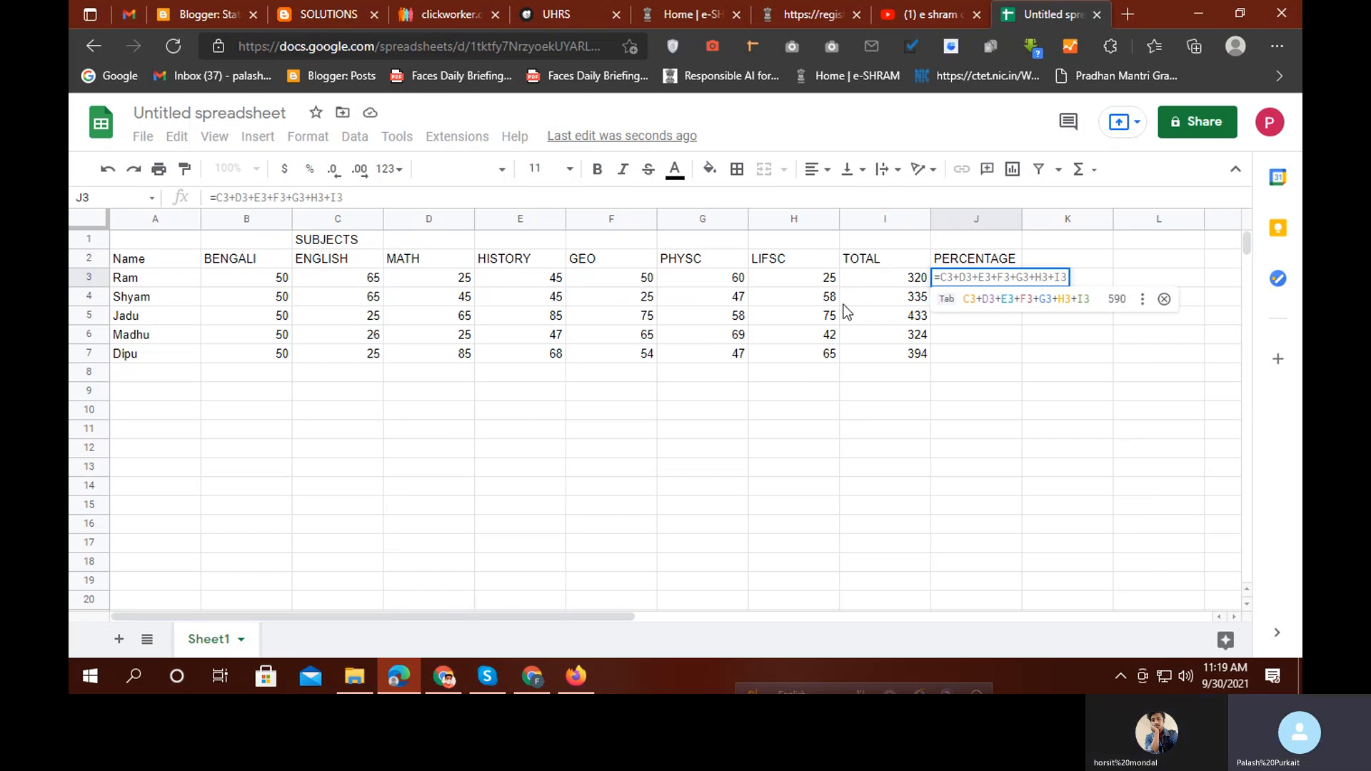
left_click(894, 277)
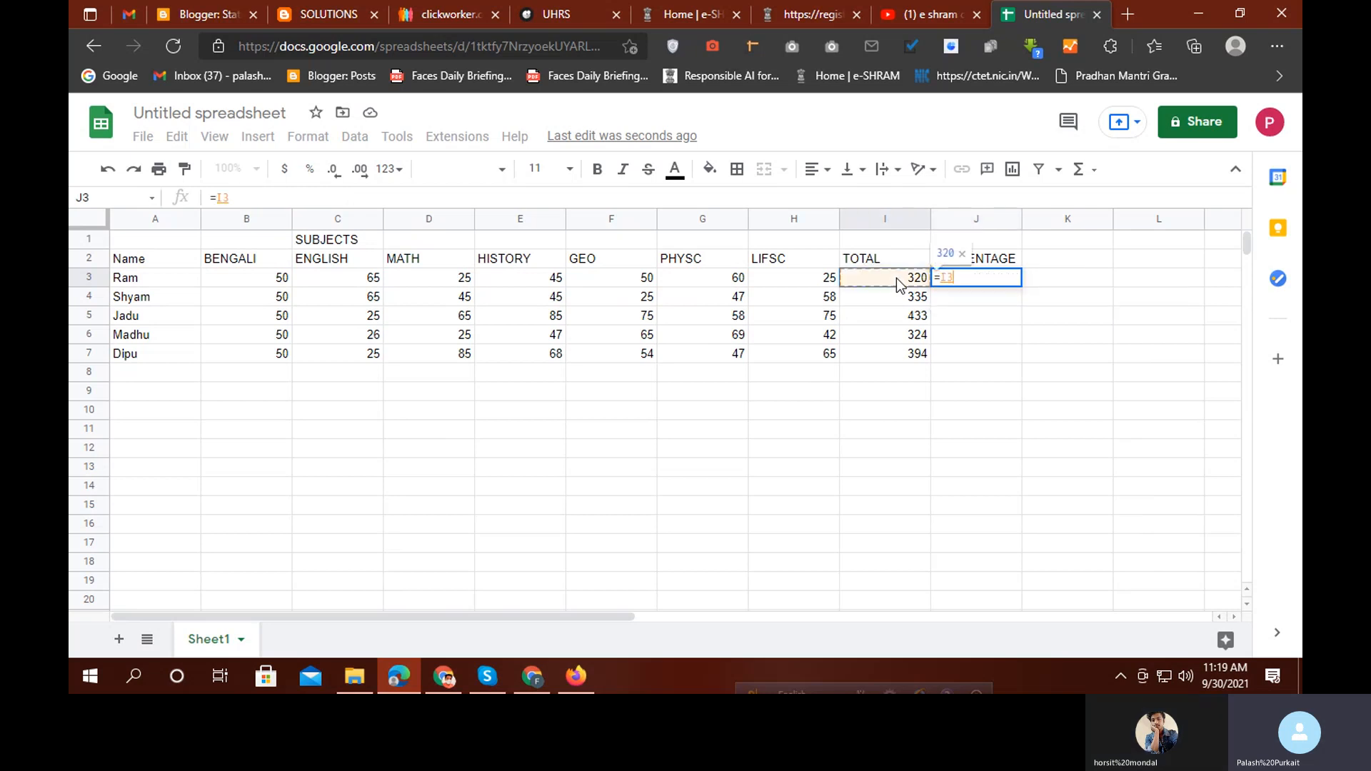
type("/")
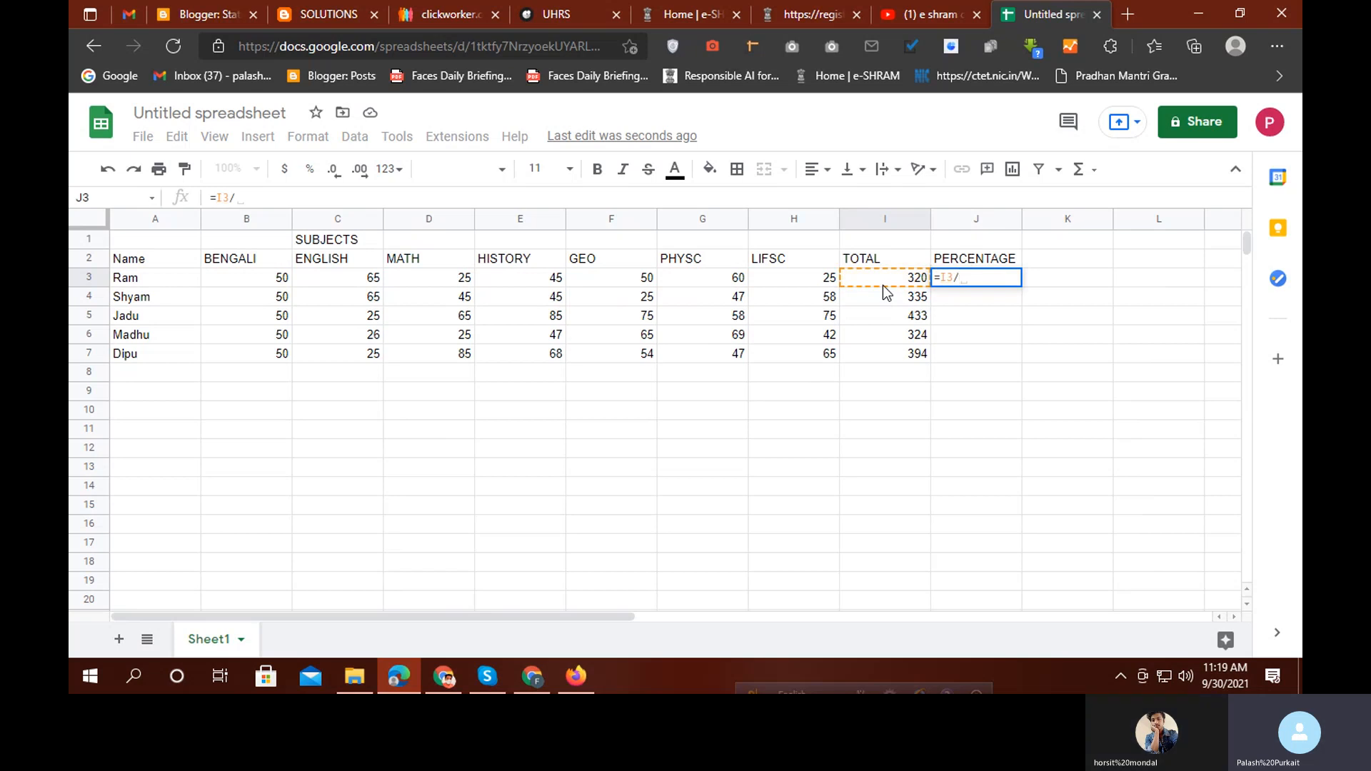
type("700")
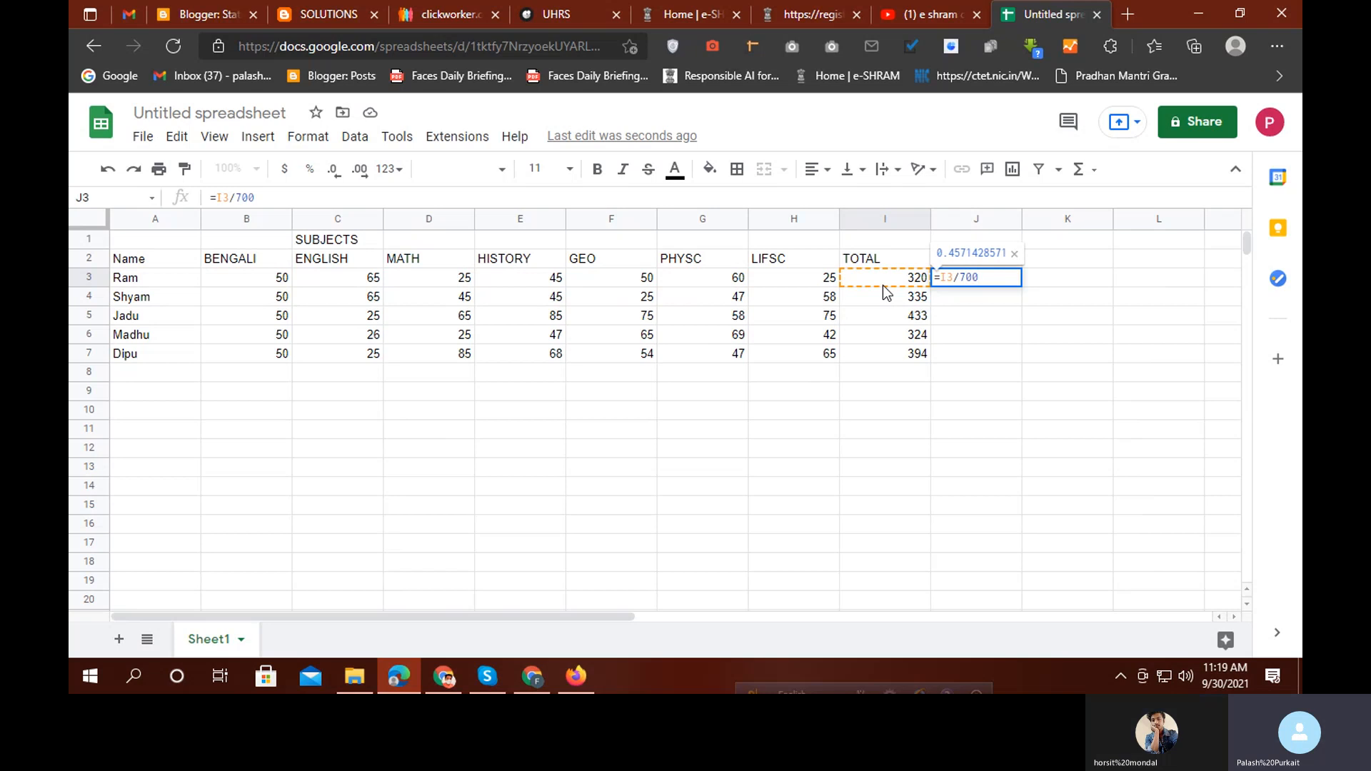
key("Return")
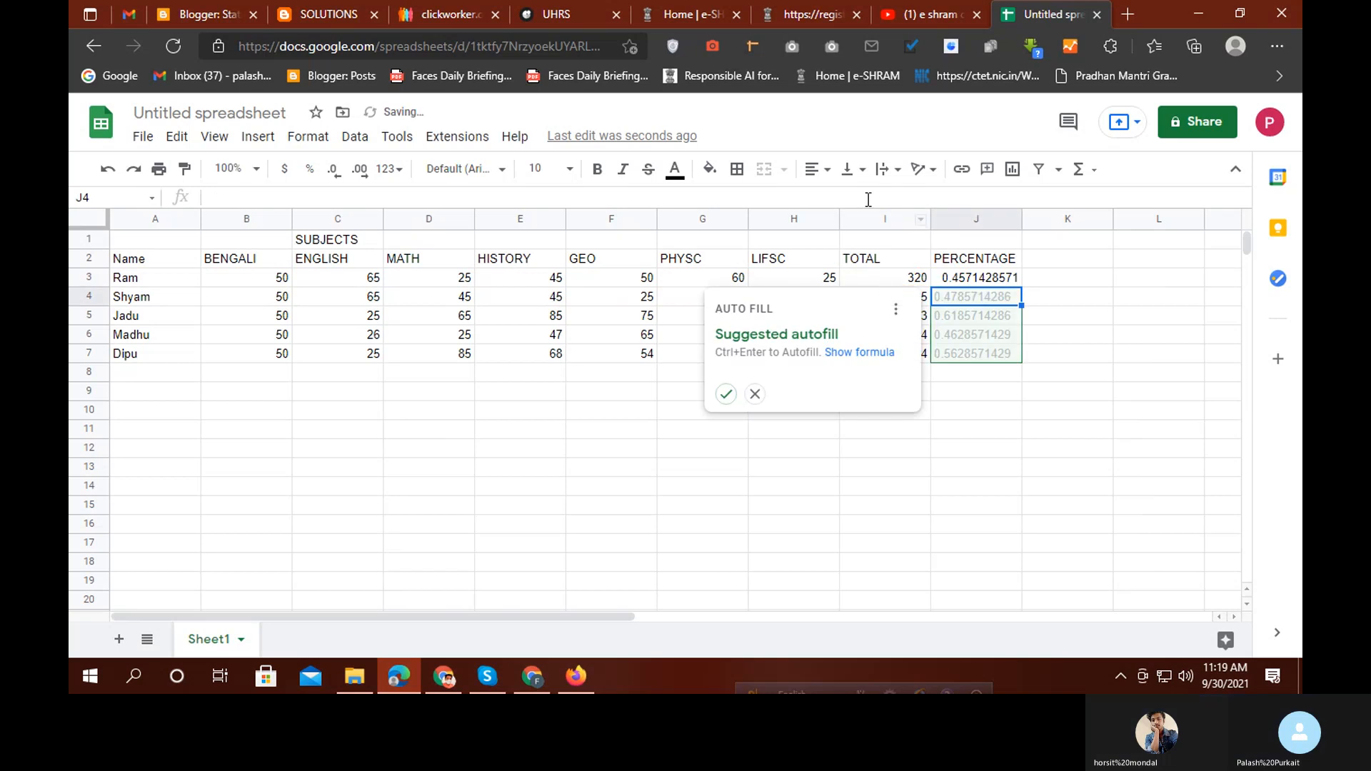
Format J3 as percent so Ram's result reads 45.71%, undoing a trial fill-down to J7
left_click(1008, 431)
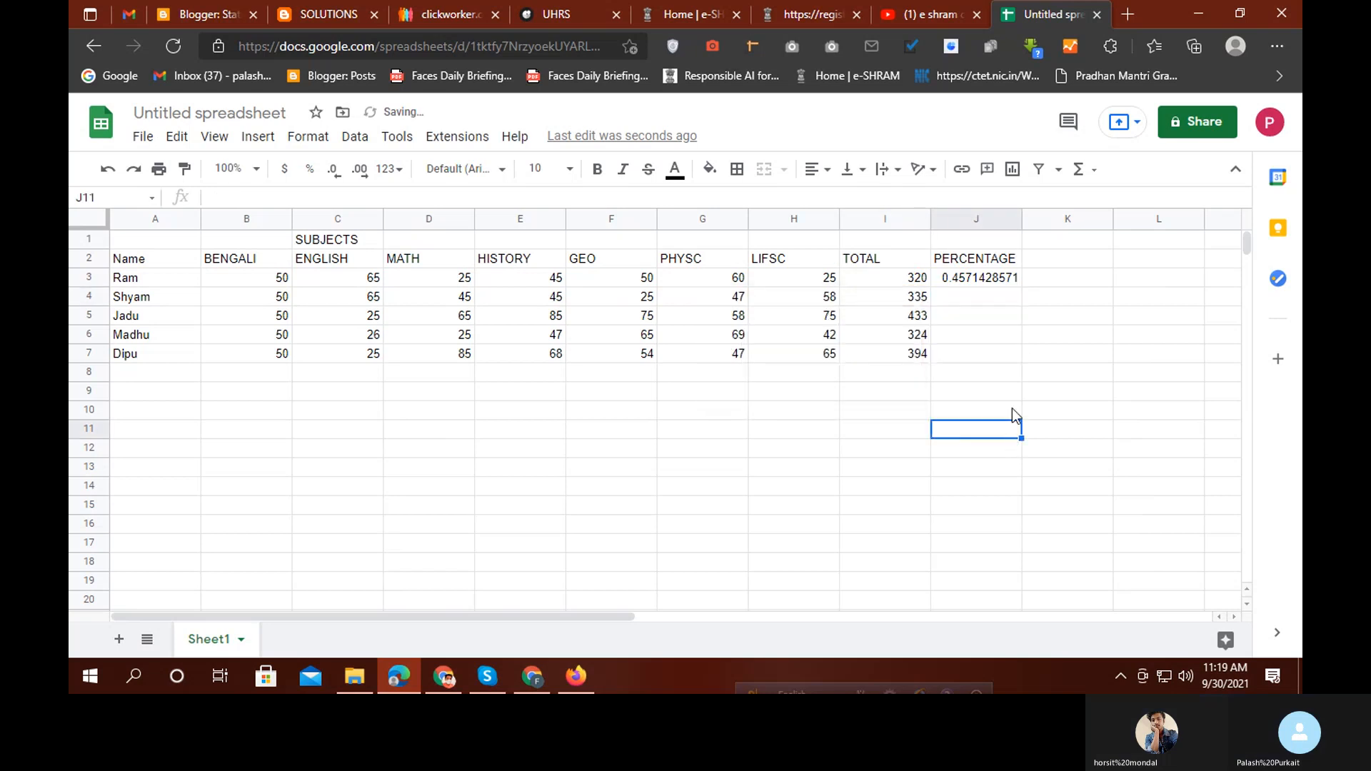
left_click(984, 281)
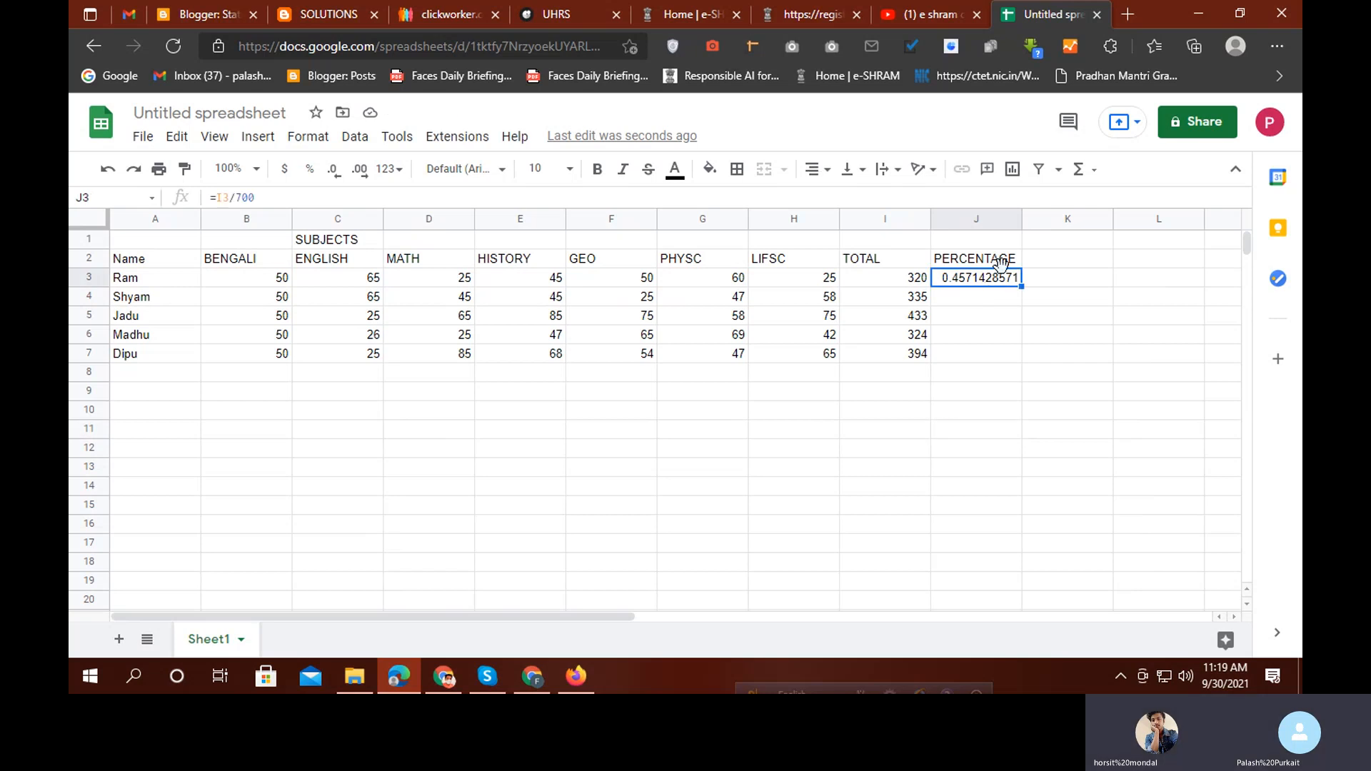
left_click(310, 172)
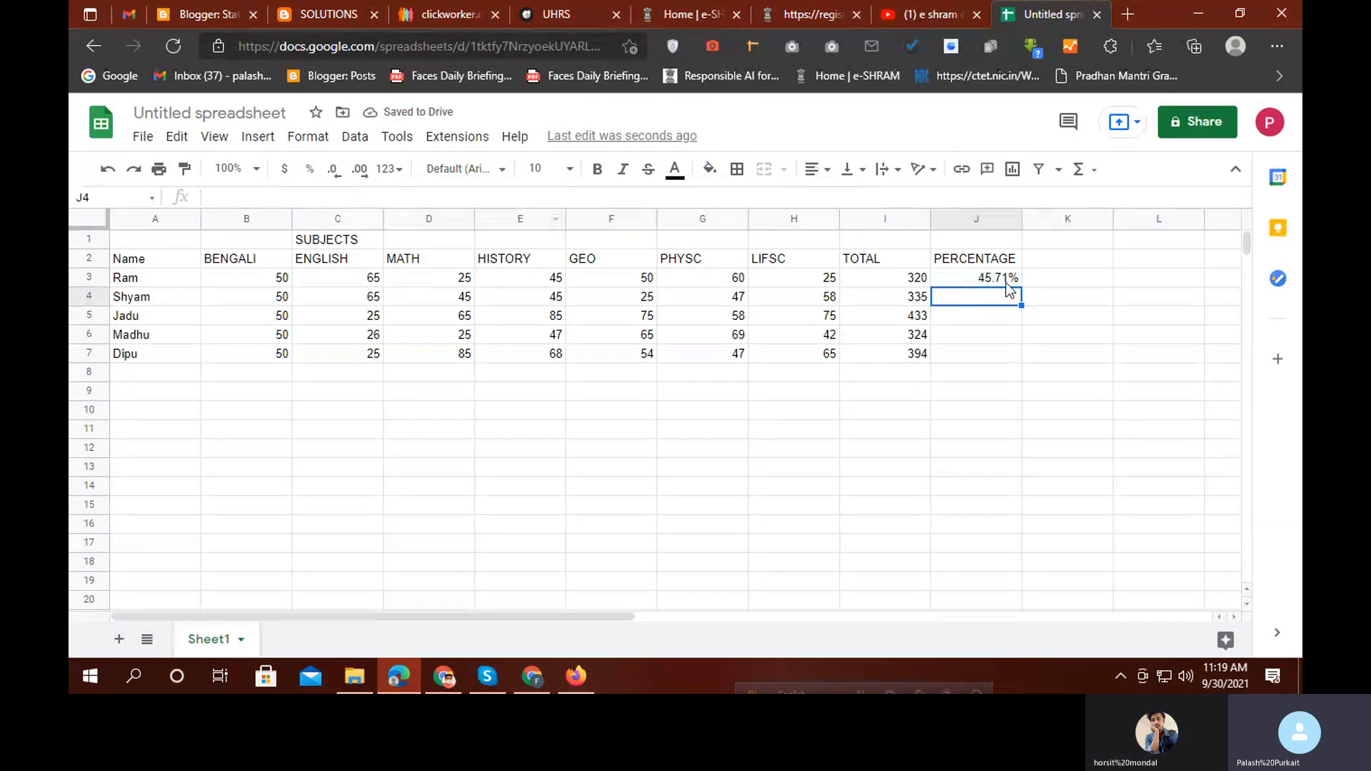
left_click_drag(1020, 281, 1029, 358)
left_click(1029, 405)
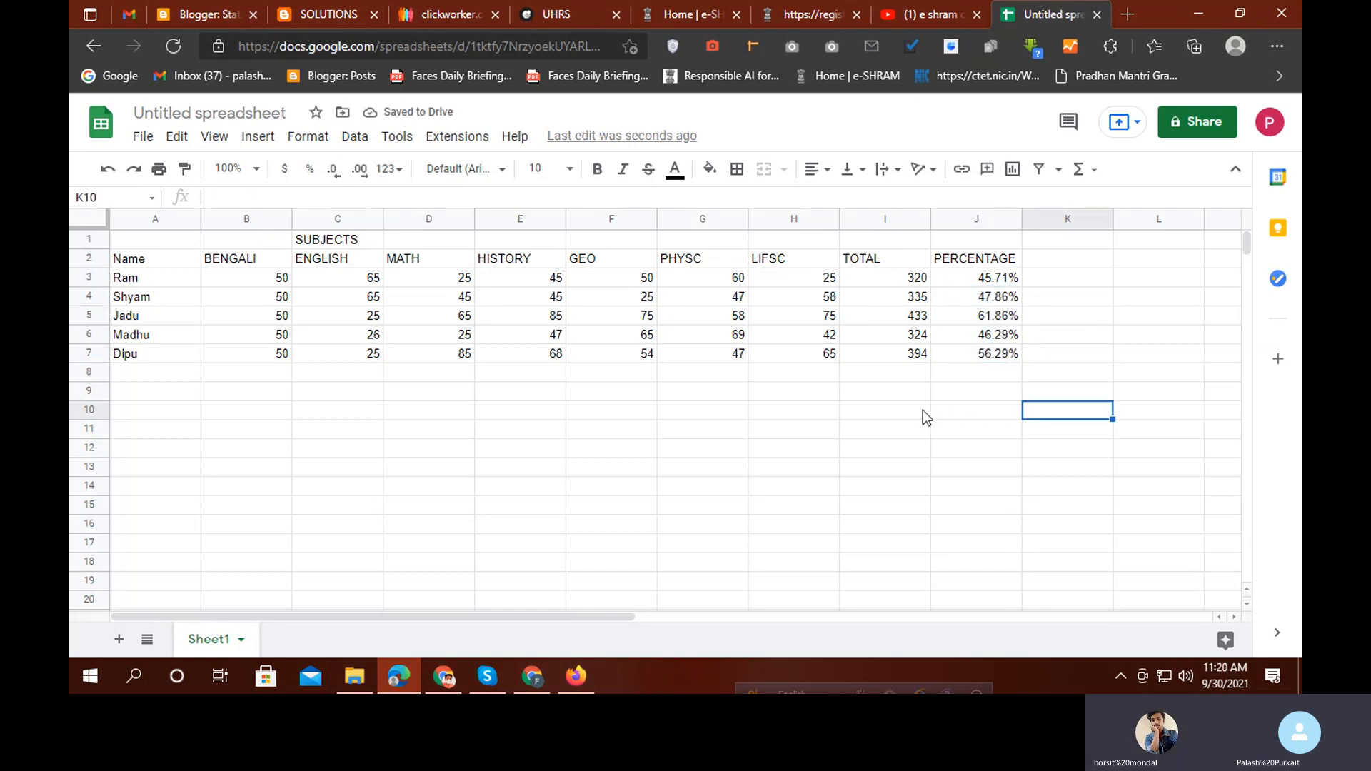
key("ctrl+z")
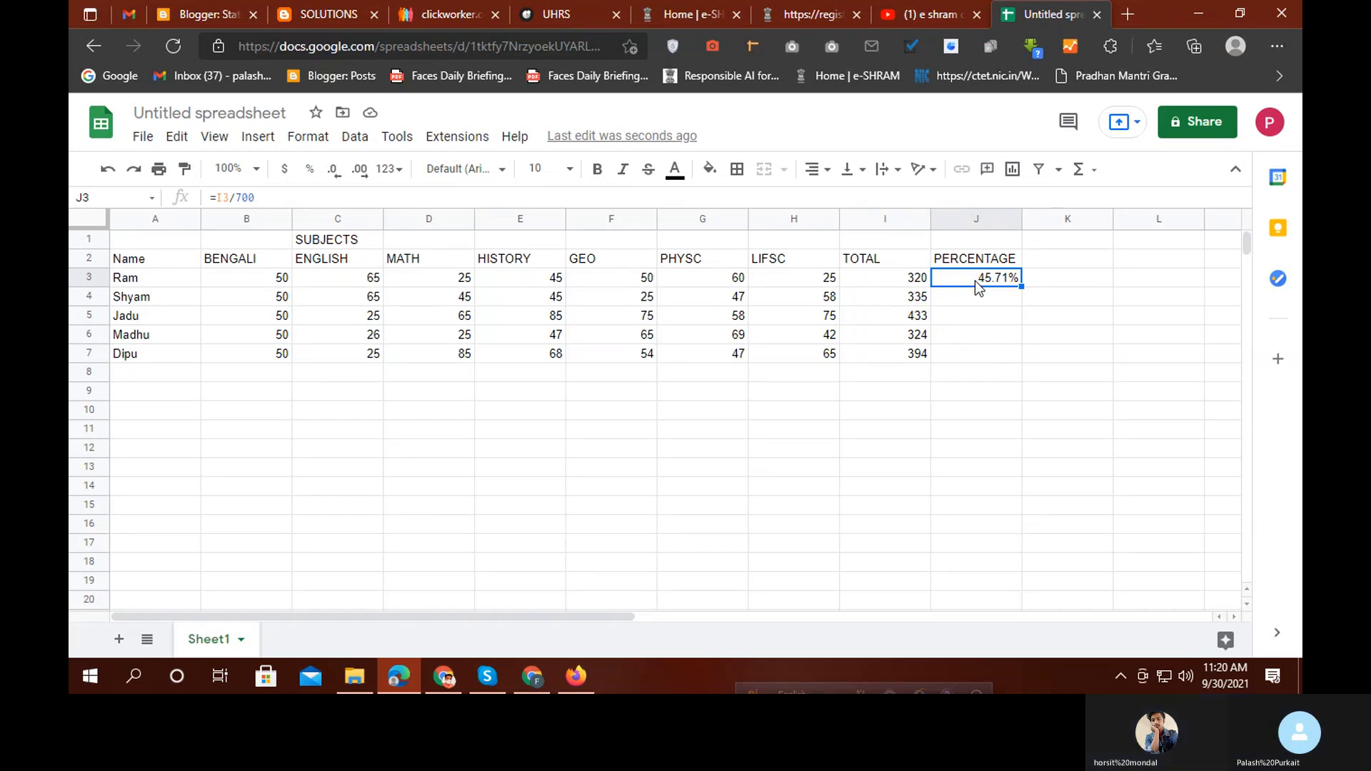
Enter 50 in C10 and 35 in D10, then begin a formula in D11
scroll(631, 359, "down", 1)
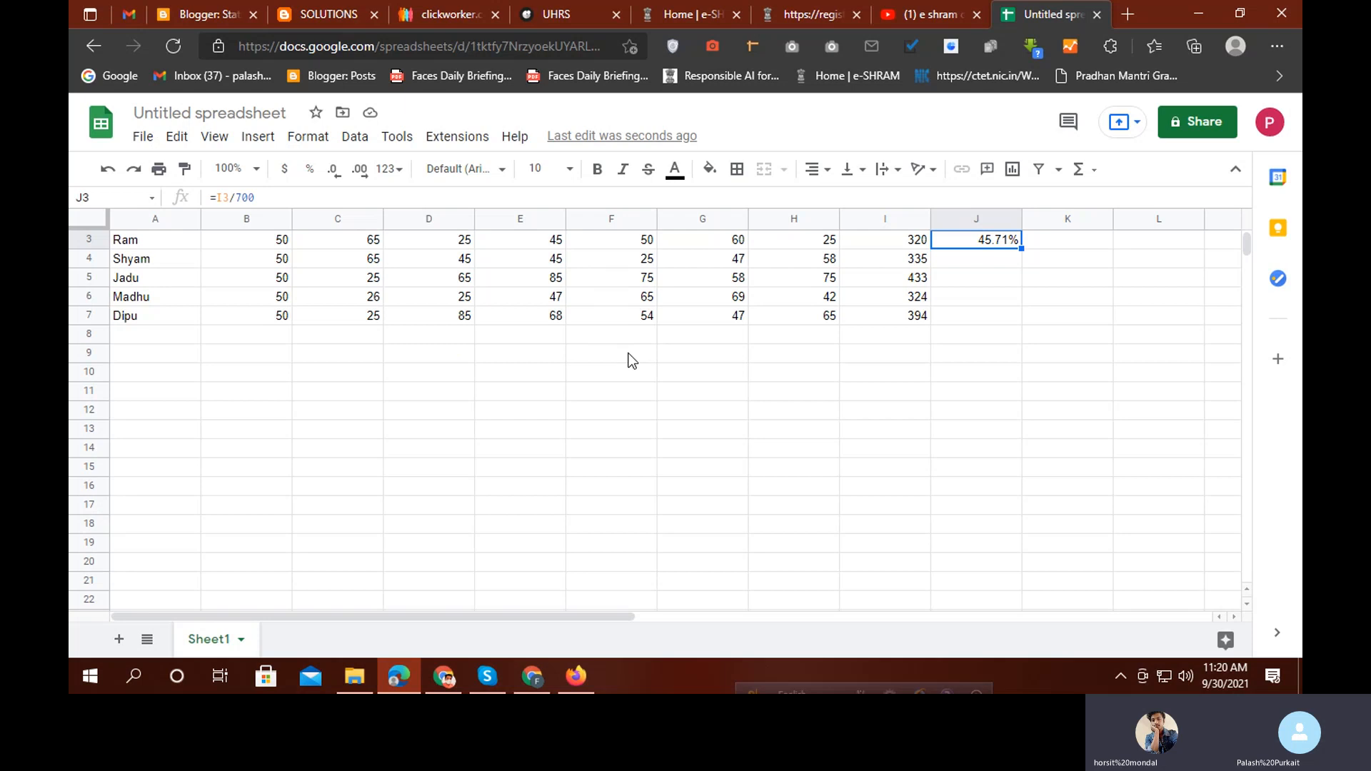
left_click(358, 376)
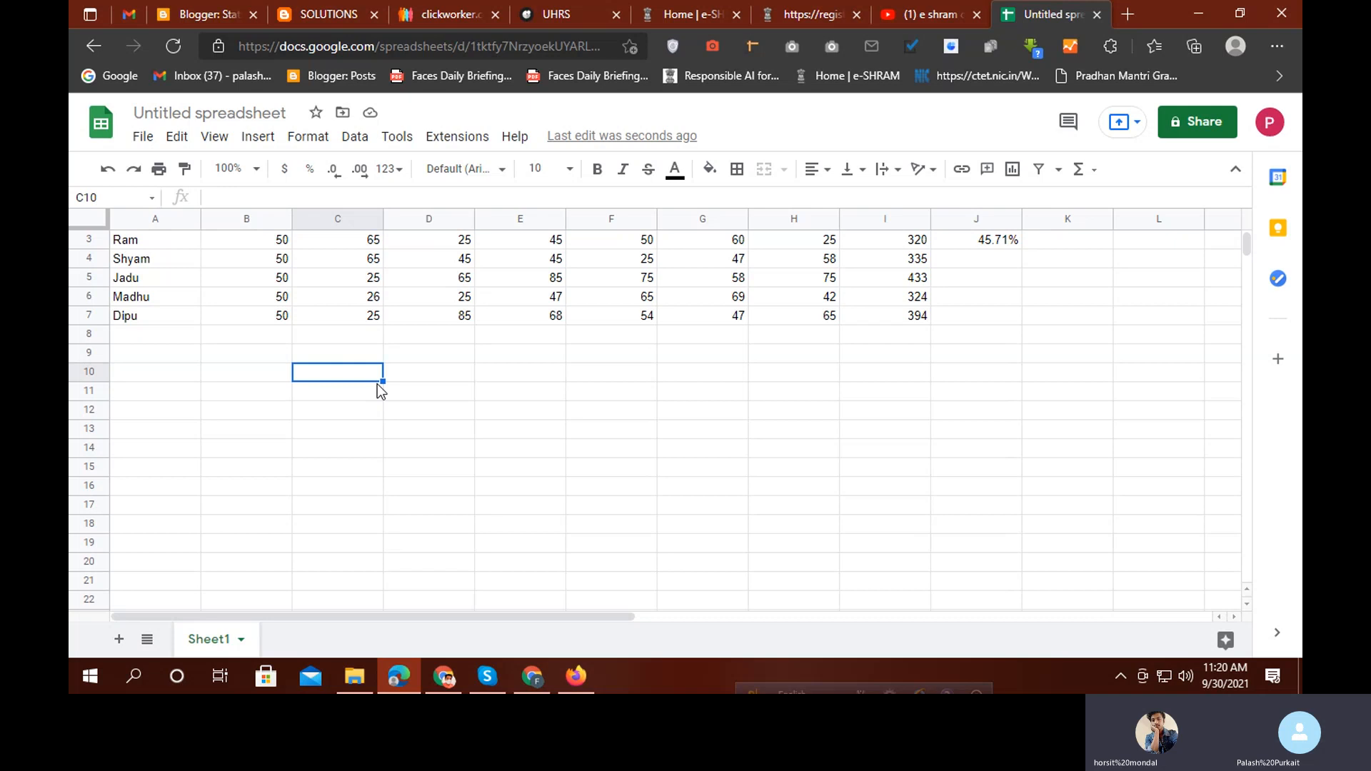
type("50")
key("Tab")
type("35")
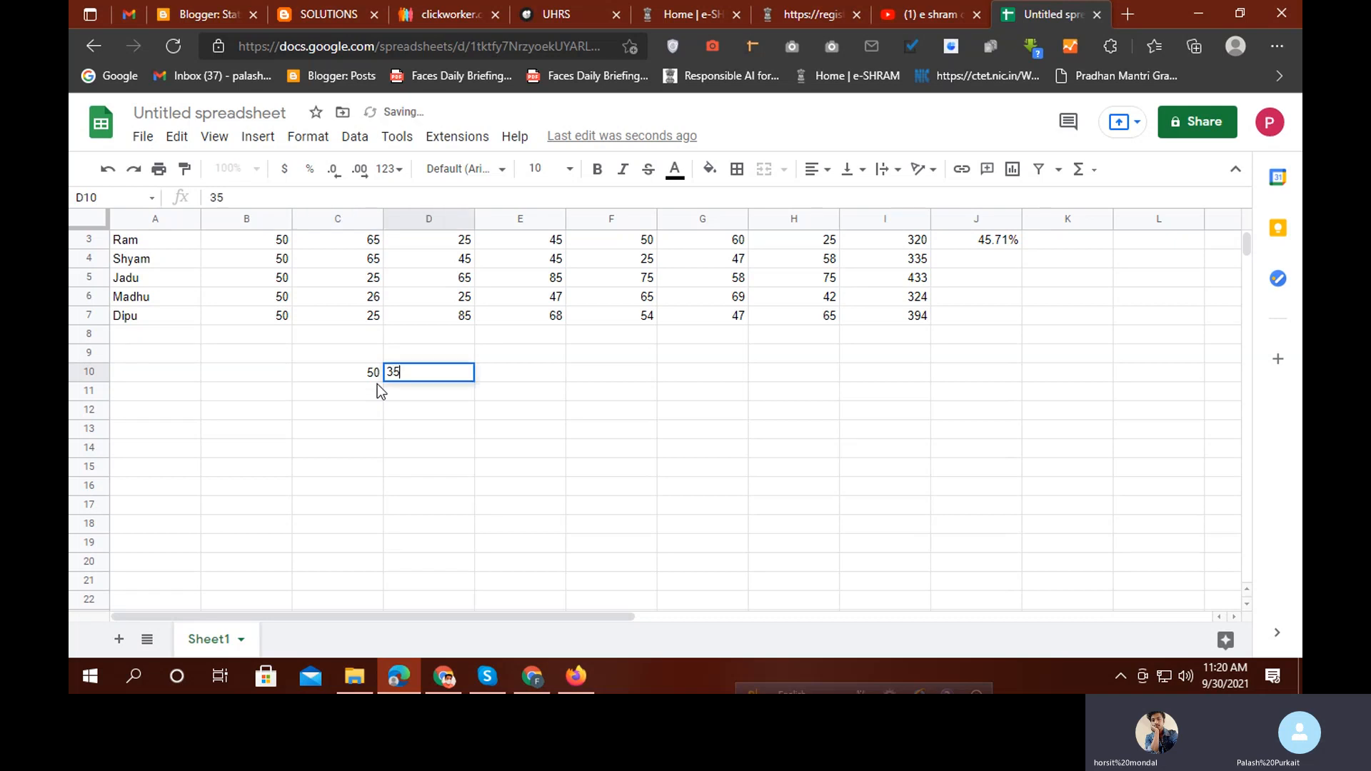
key("Return")
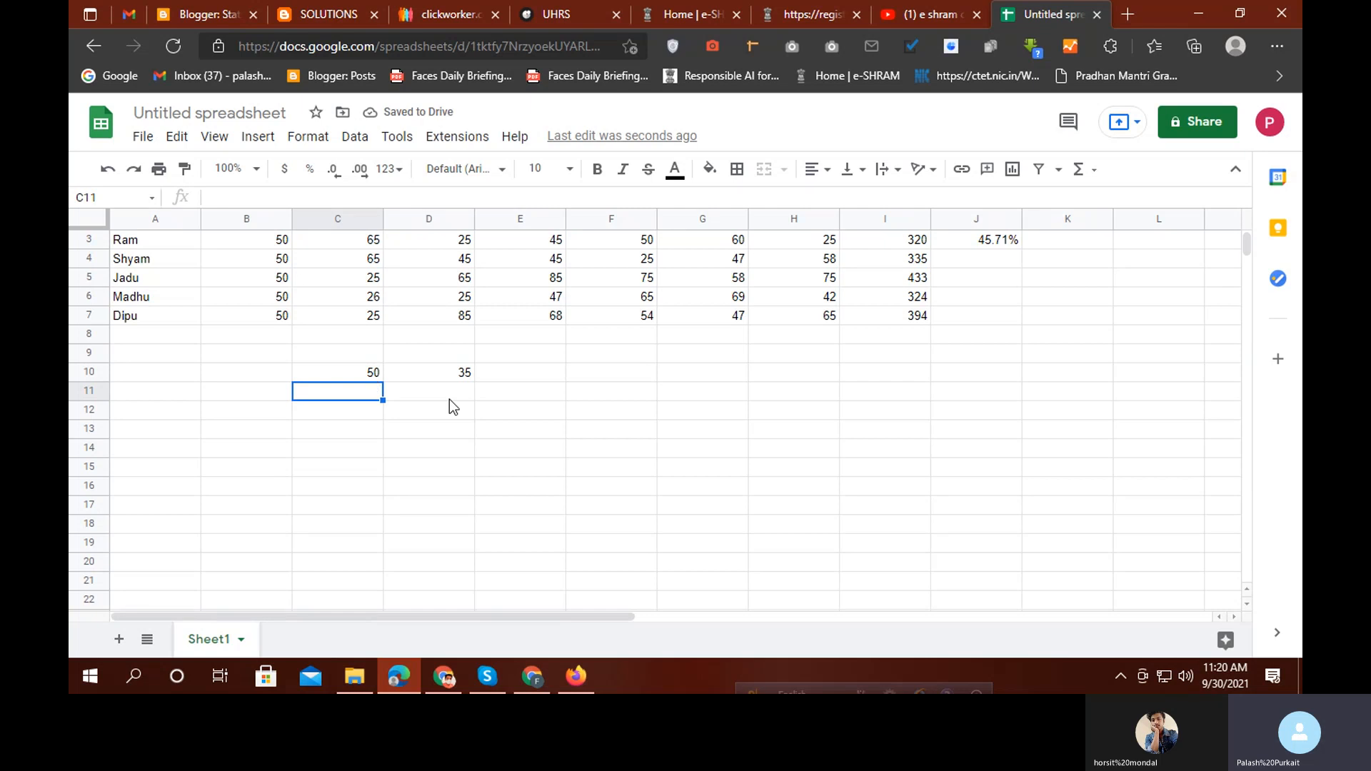
left_click(426, 390)
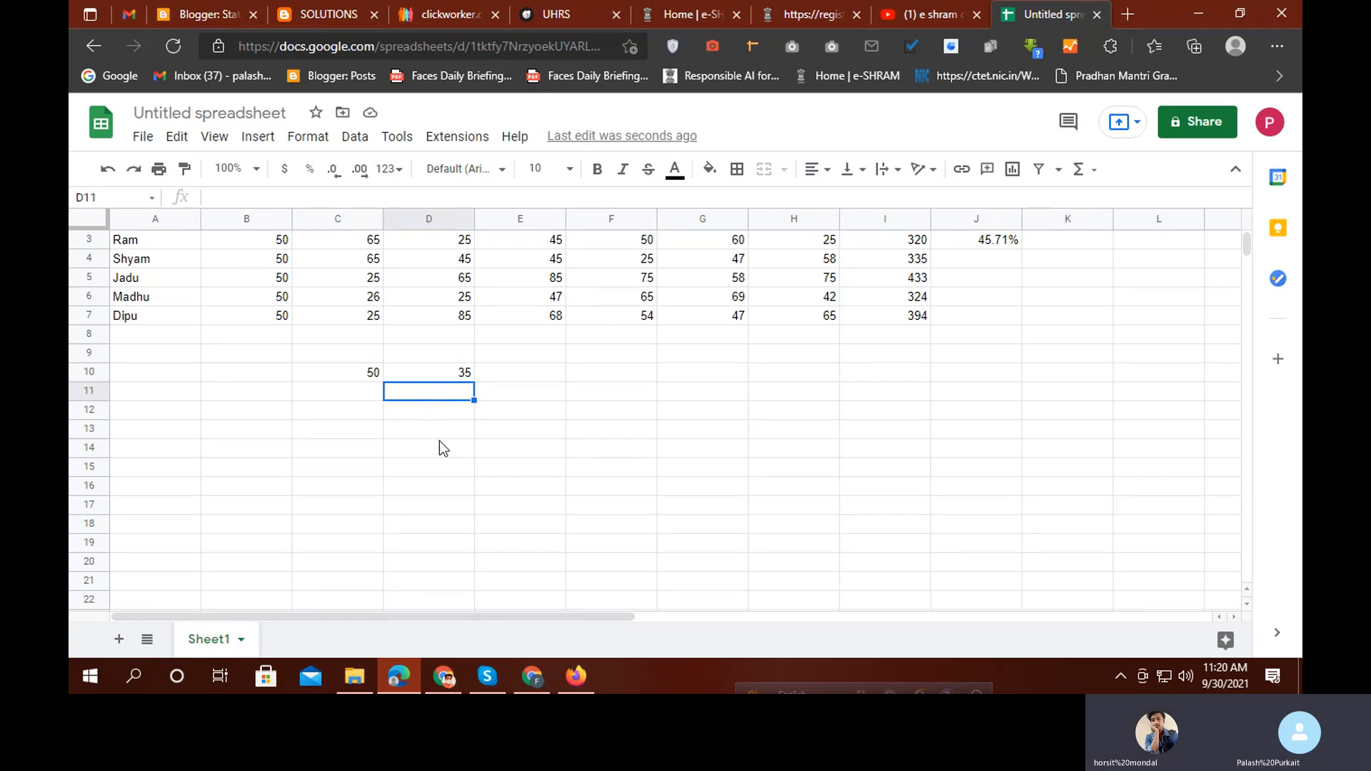
type("=")
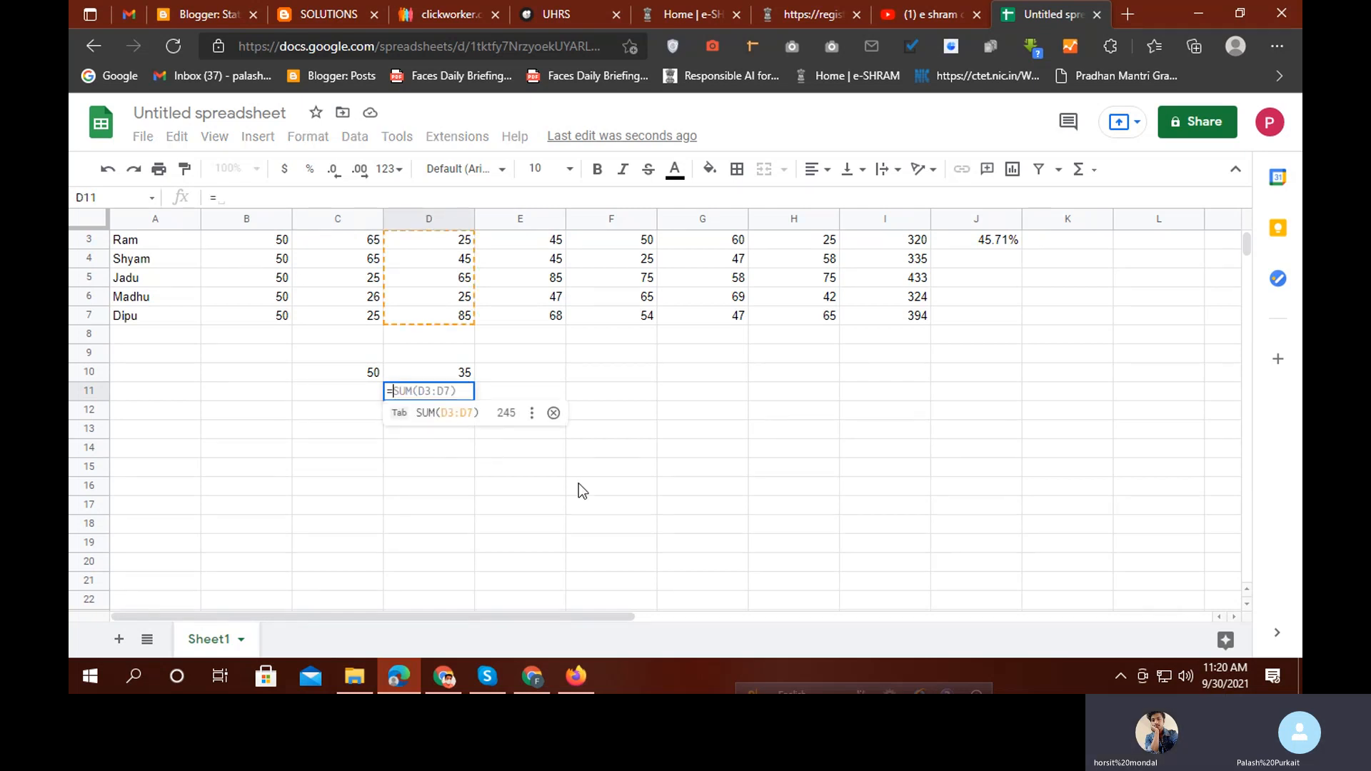
Enter =C10-D10 in D11, redoing it once, so it shows 15
left_click(357, 378)
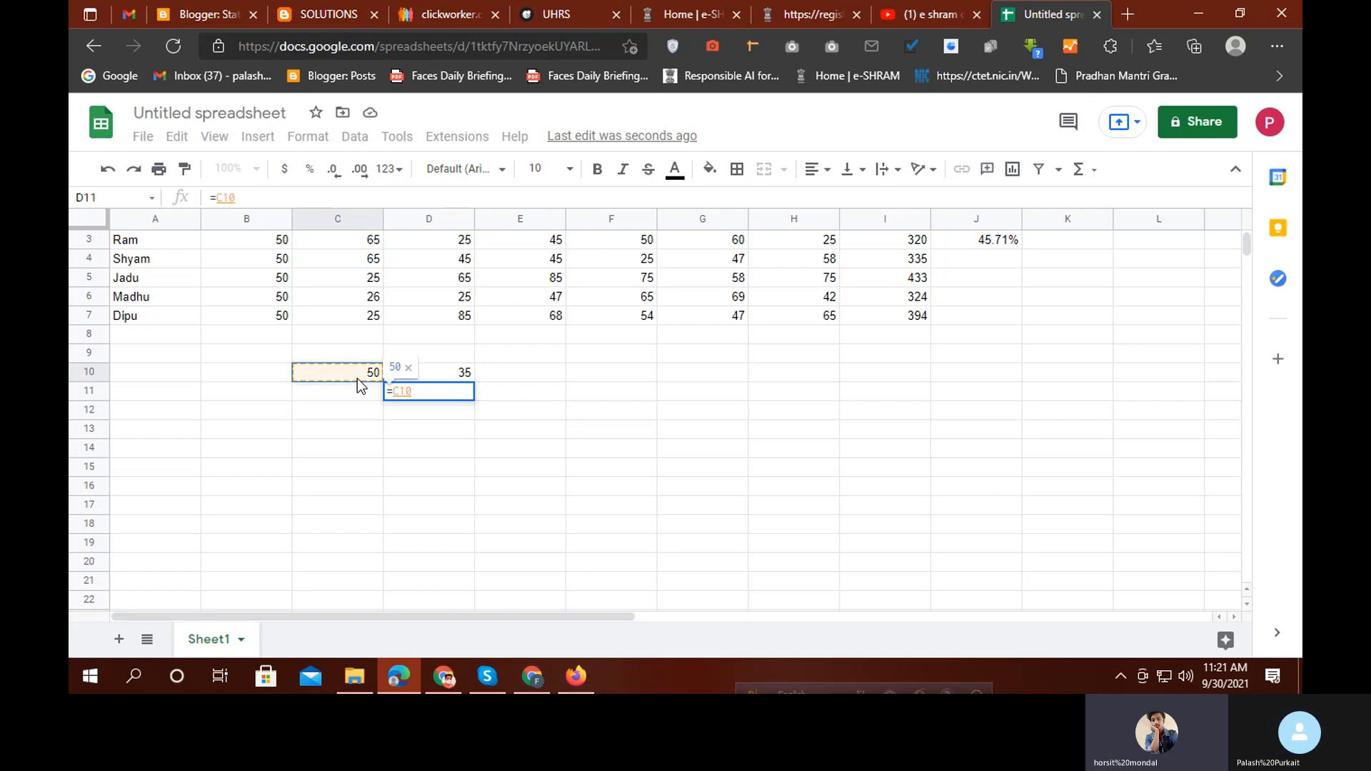
type("-")
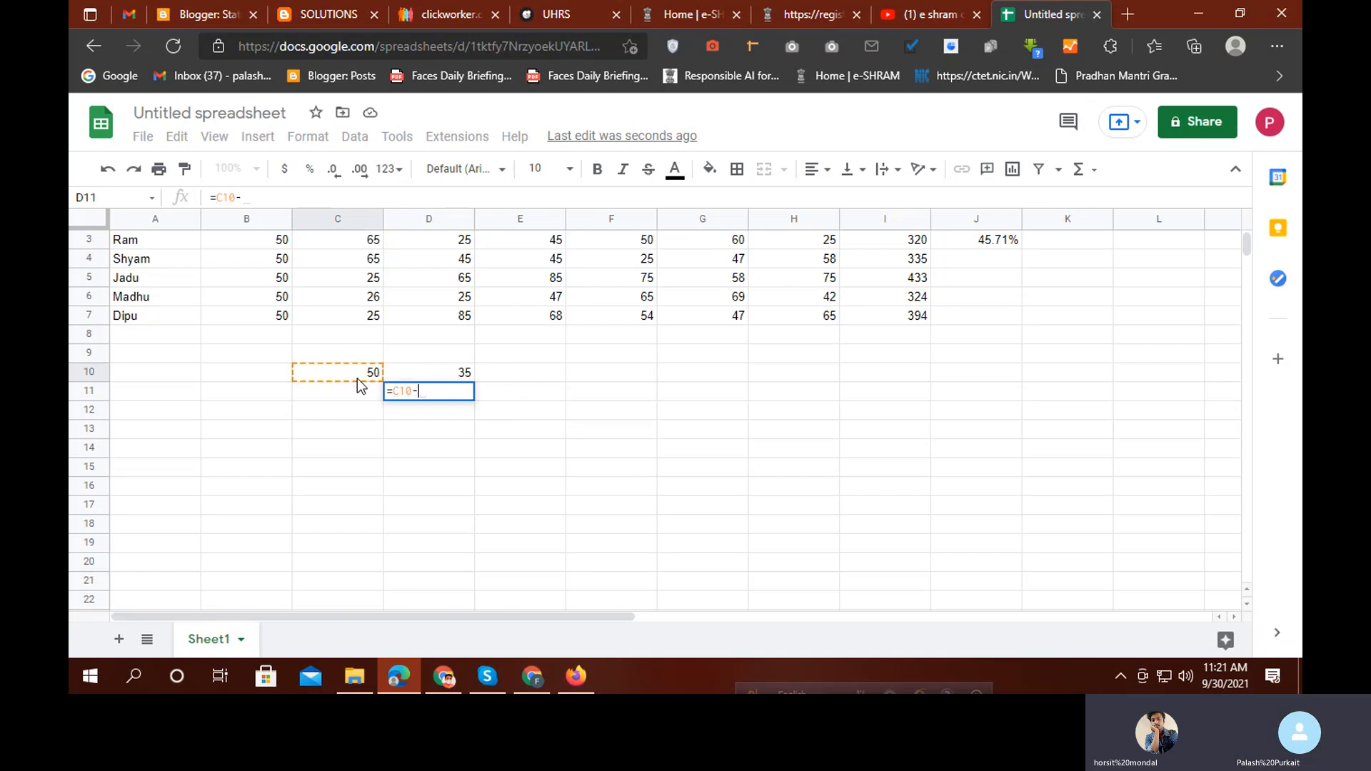
left_click(446, 370)
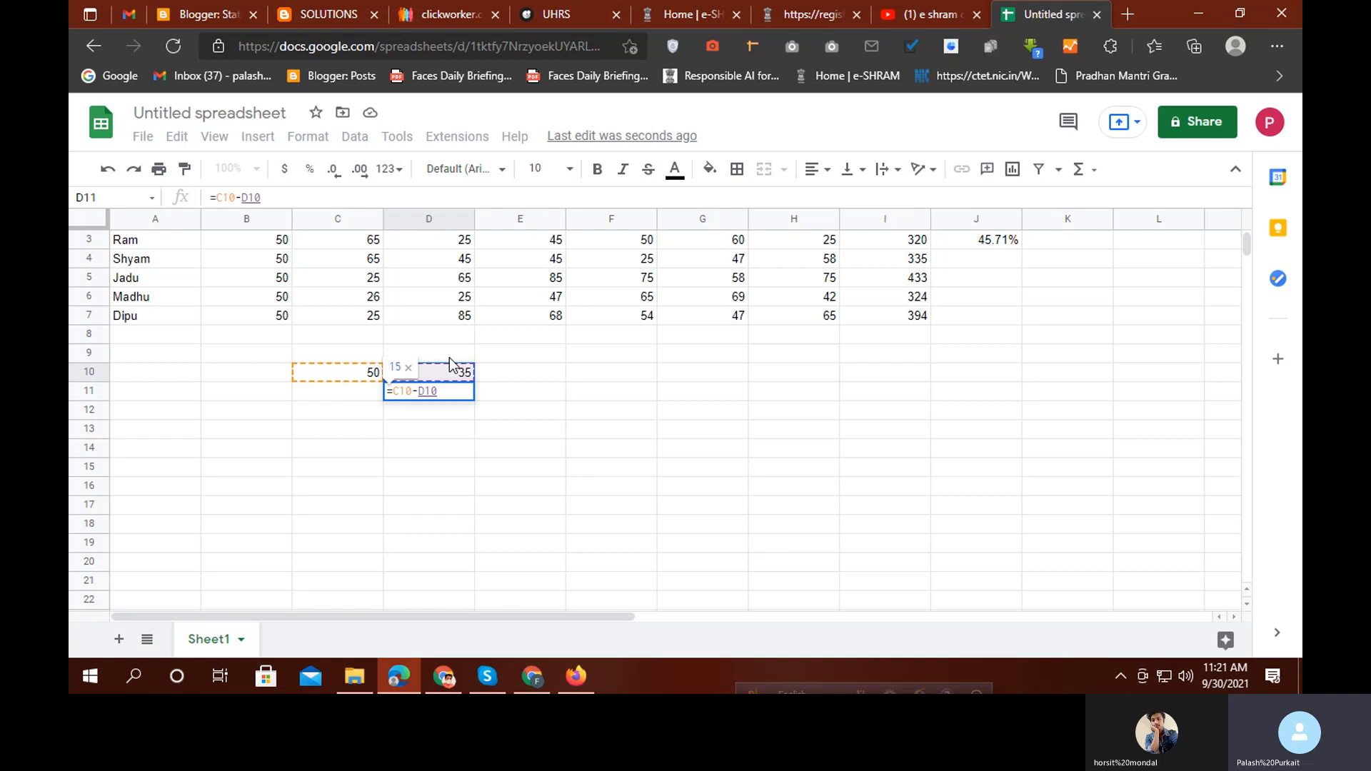
key("Return")
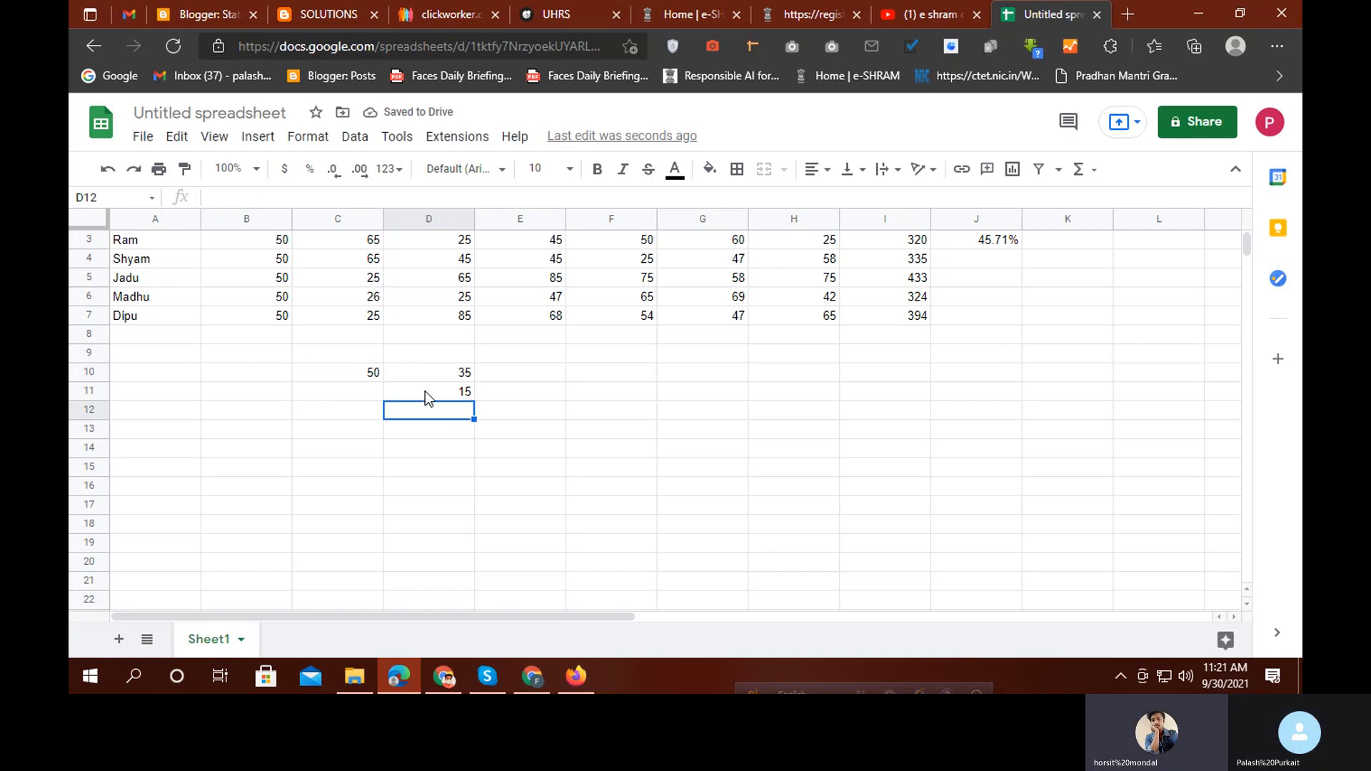
left_click(426, 392)
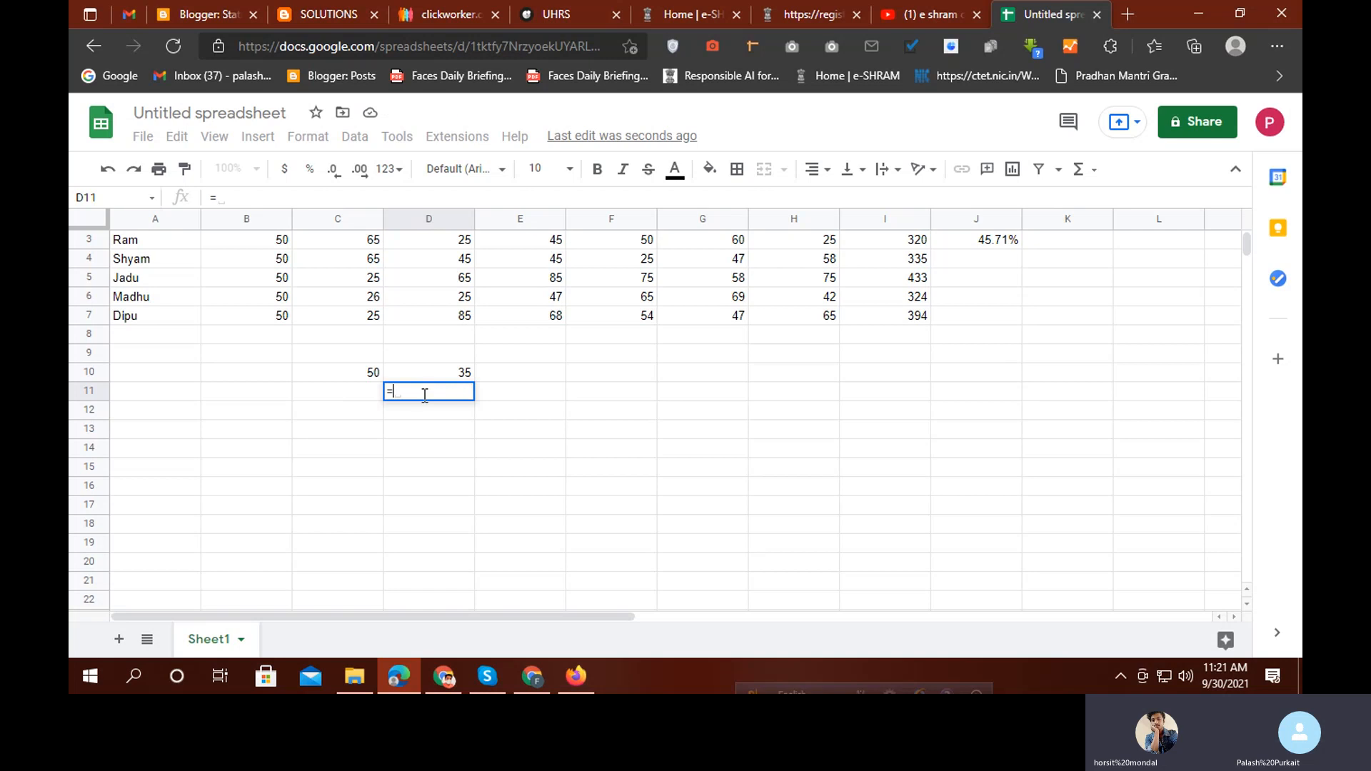
left_click(355, 372)
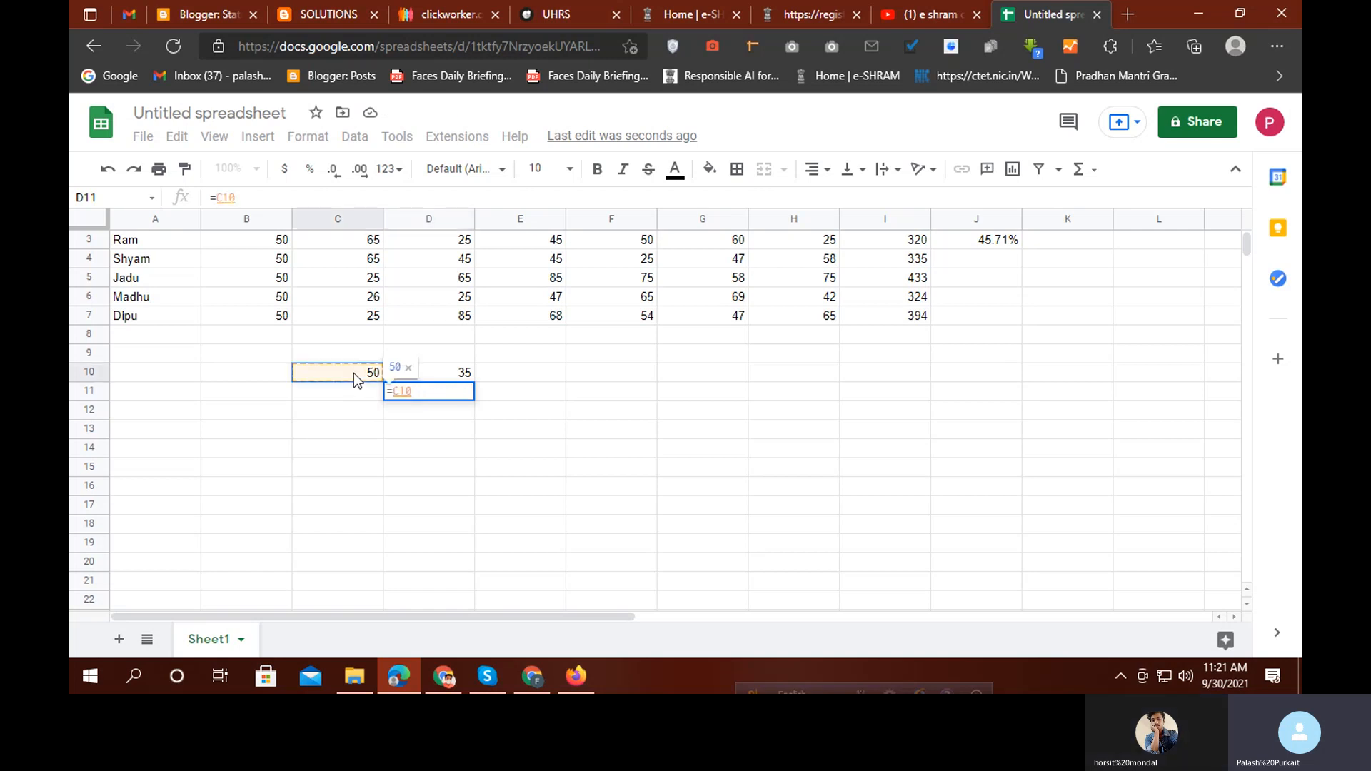
type("-")
left_click(446, 371)
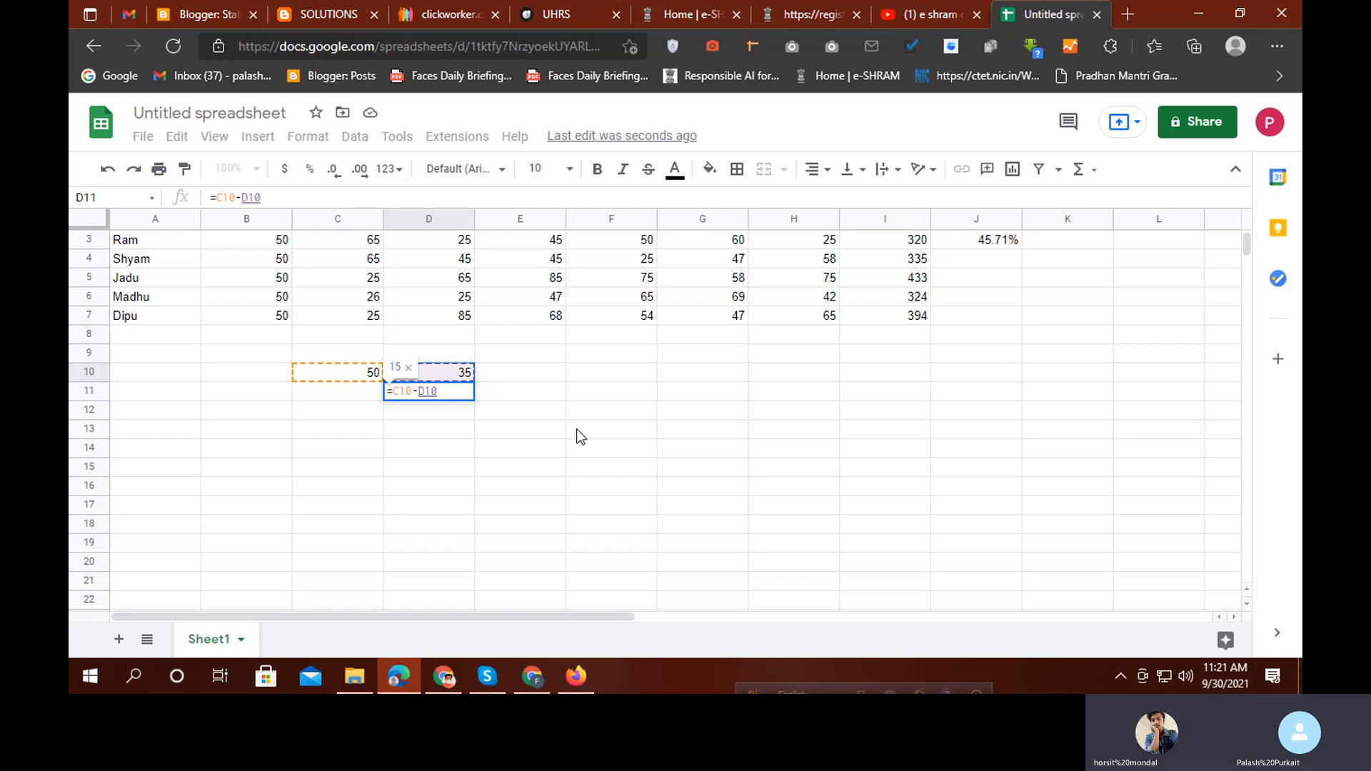
key("Return")
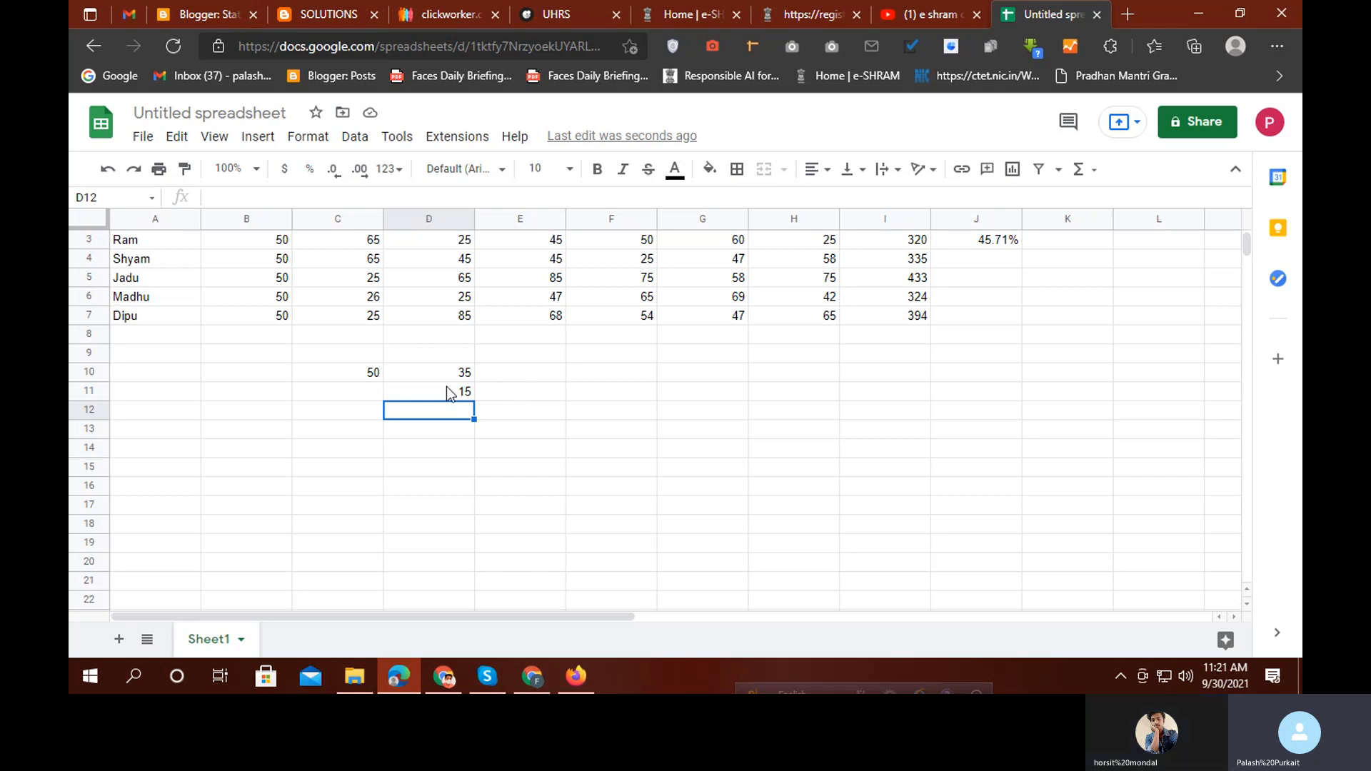
Enter =C10*D10 in E10, redoing it once, so it shows 1750
left_click(535, 379)
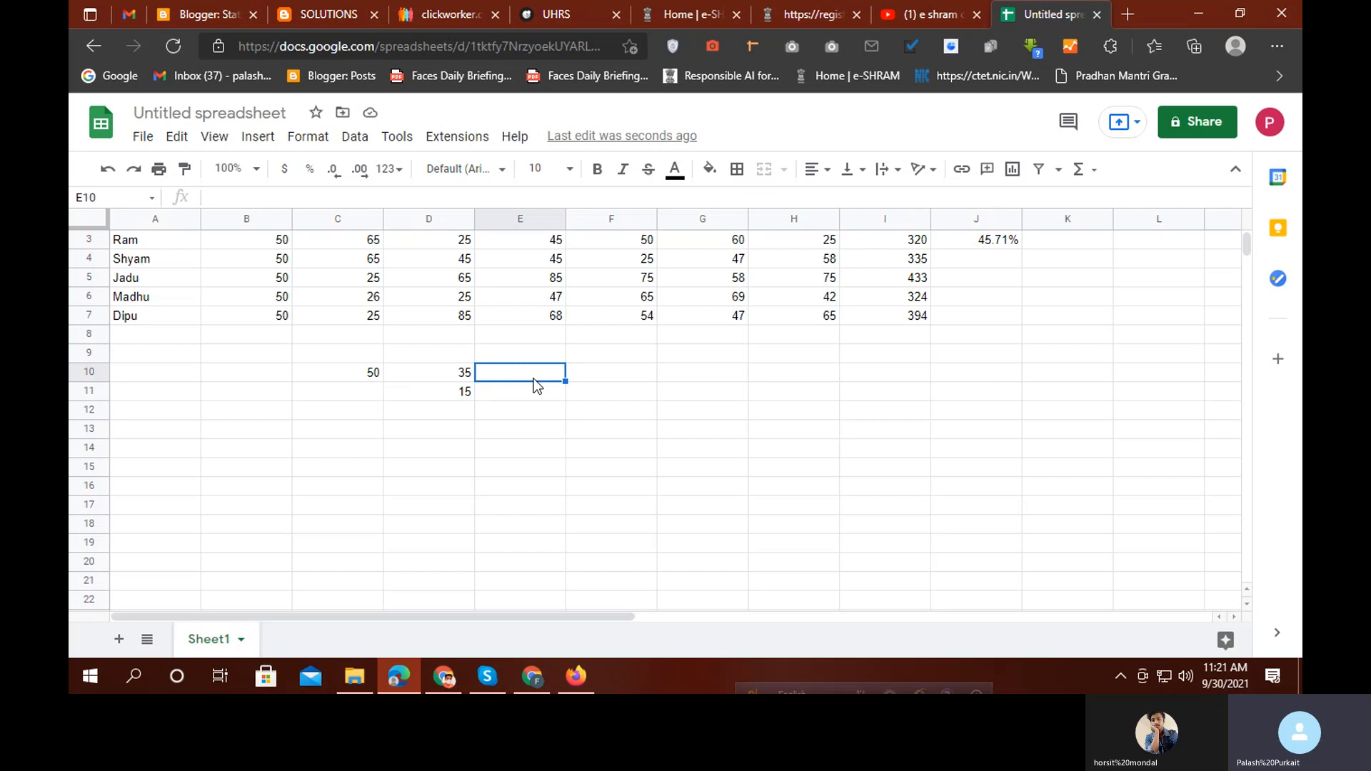
type("=")
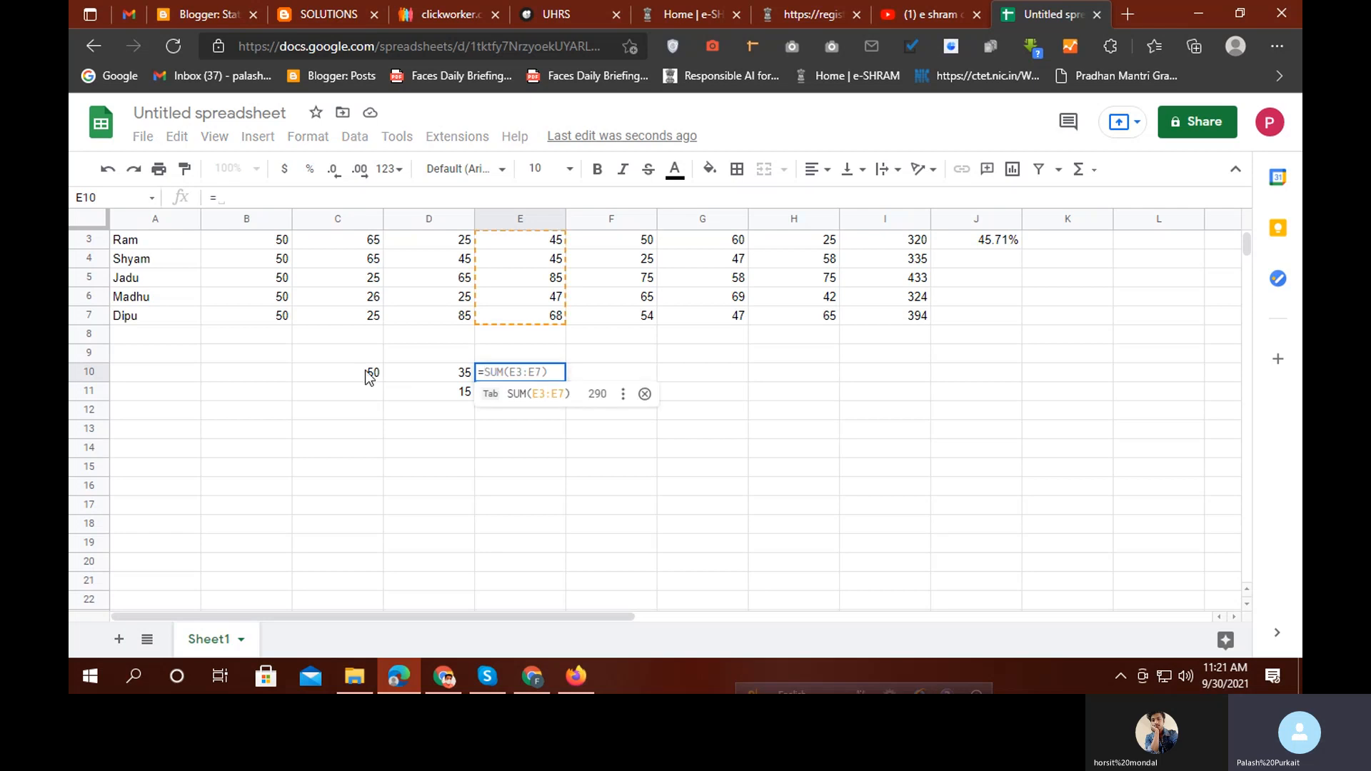
left_click(358, 372)
type("*")
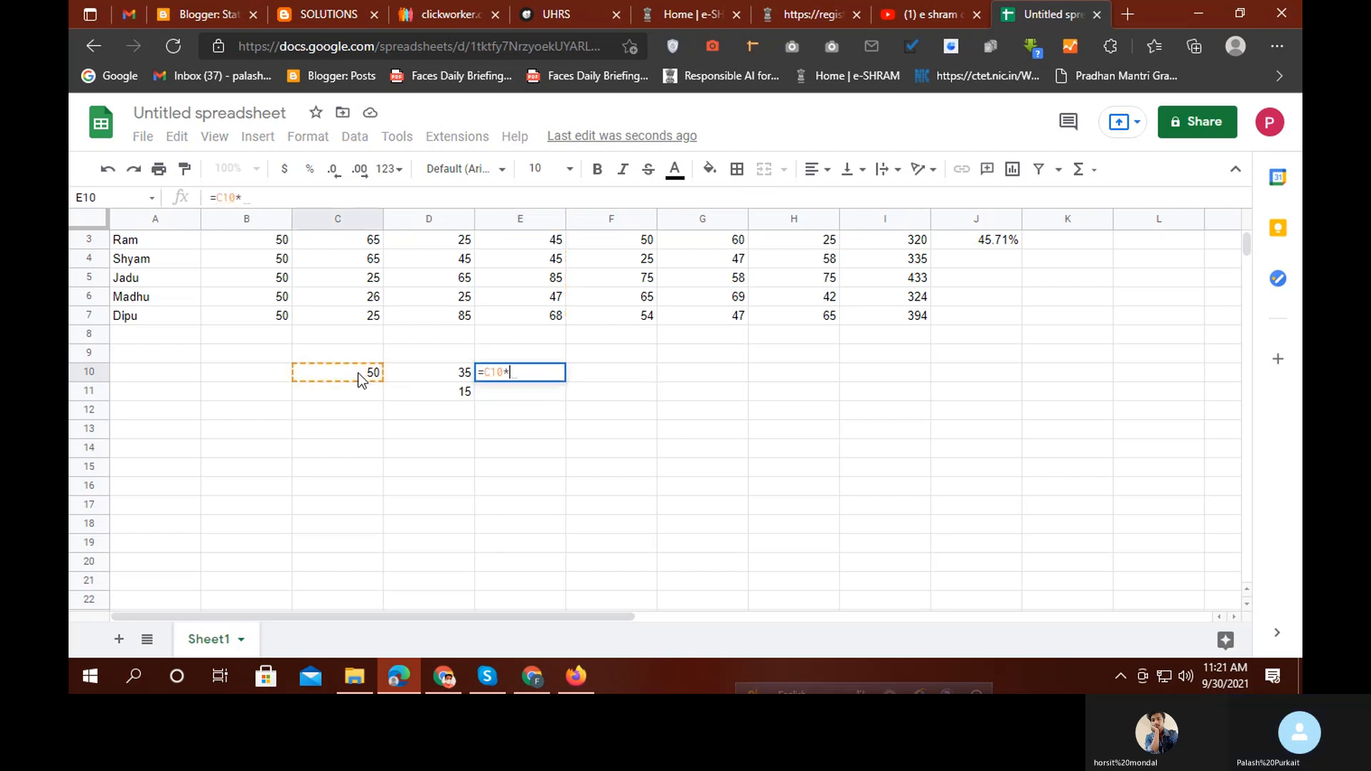
left_click(435, 371)
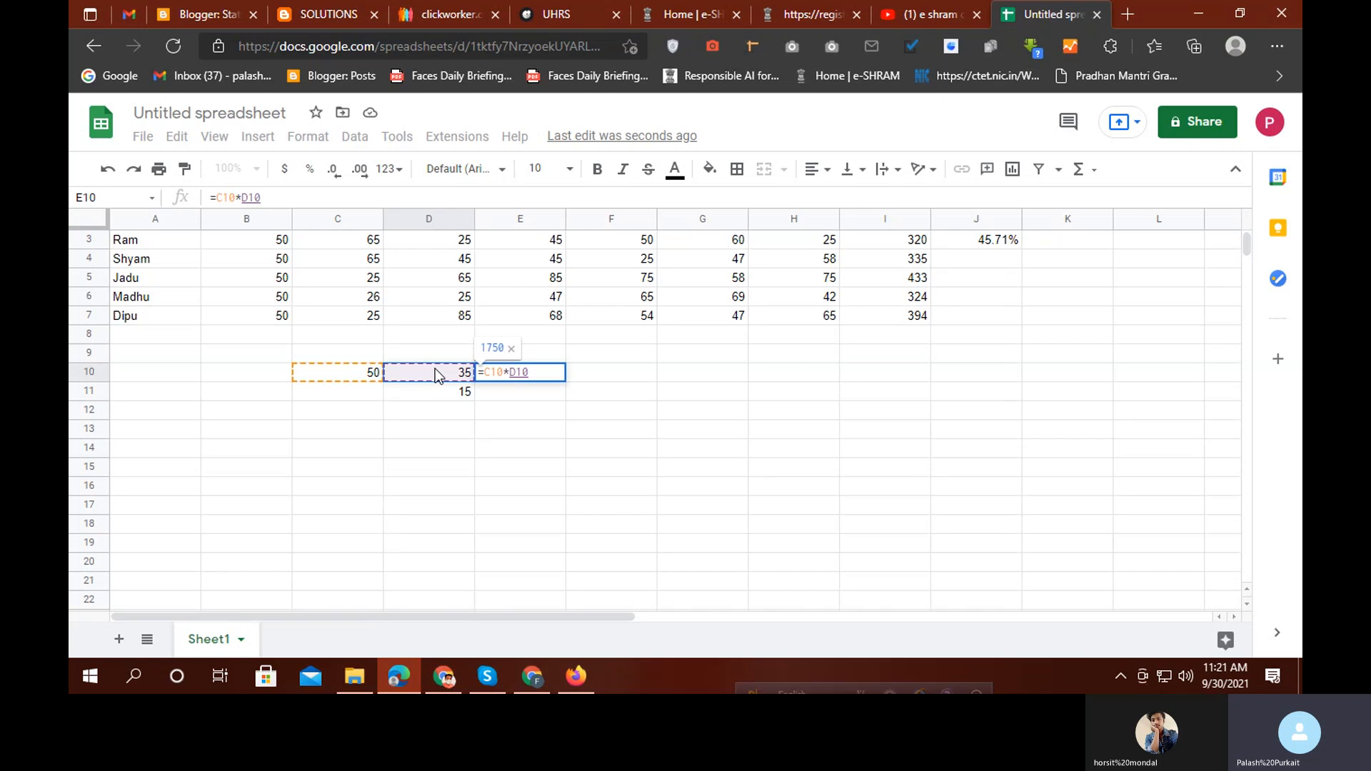
key("Return")
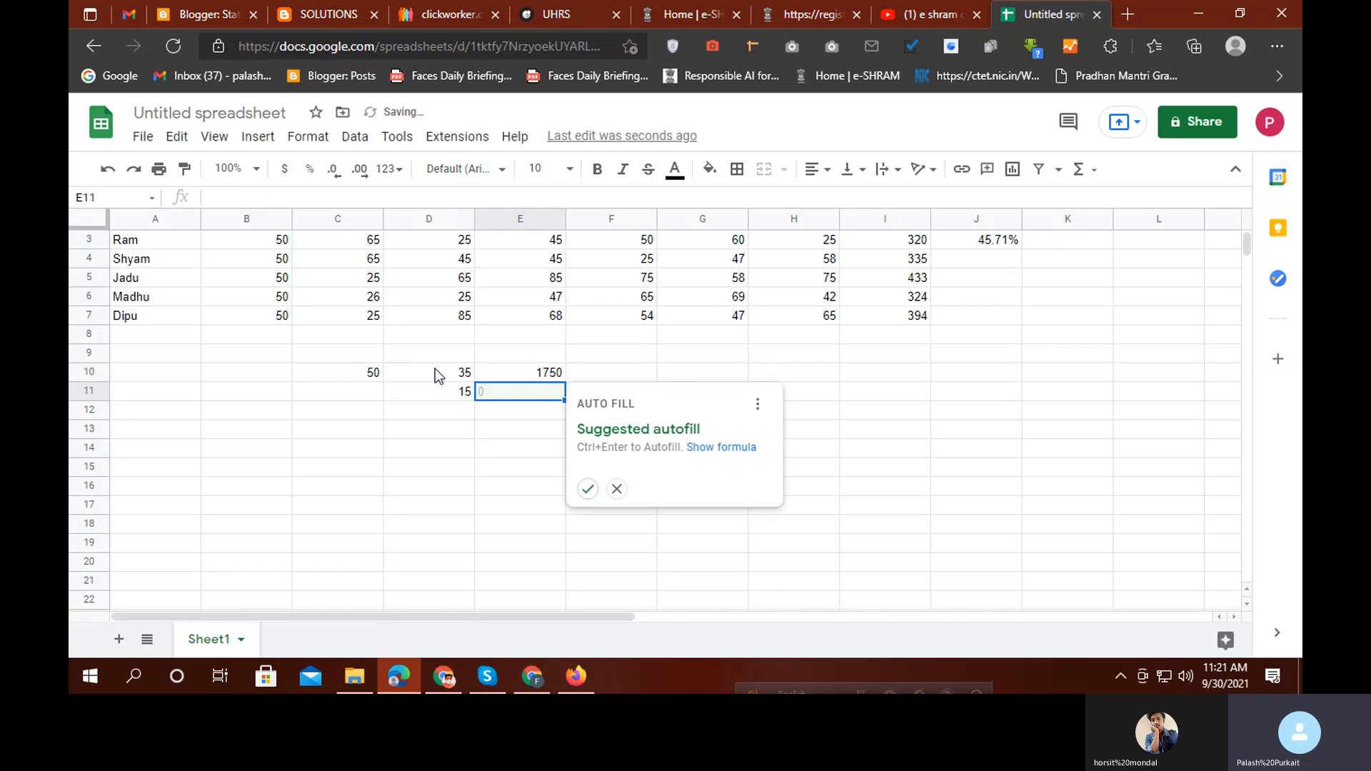
left_click(546, 377)
type("=")
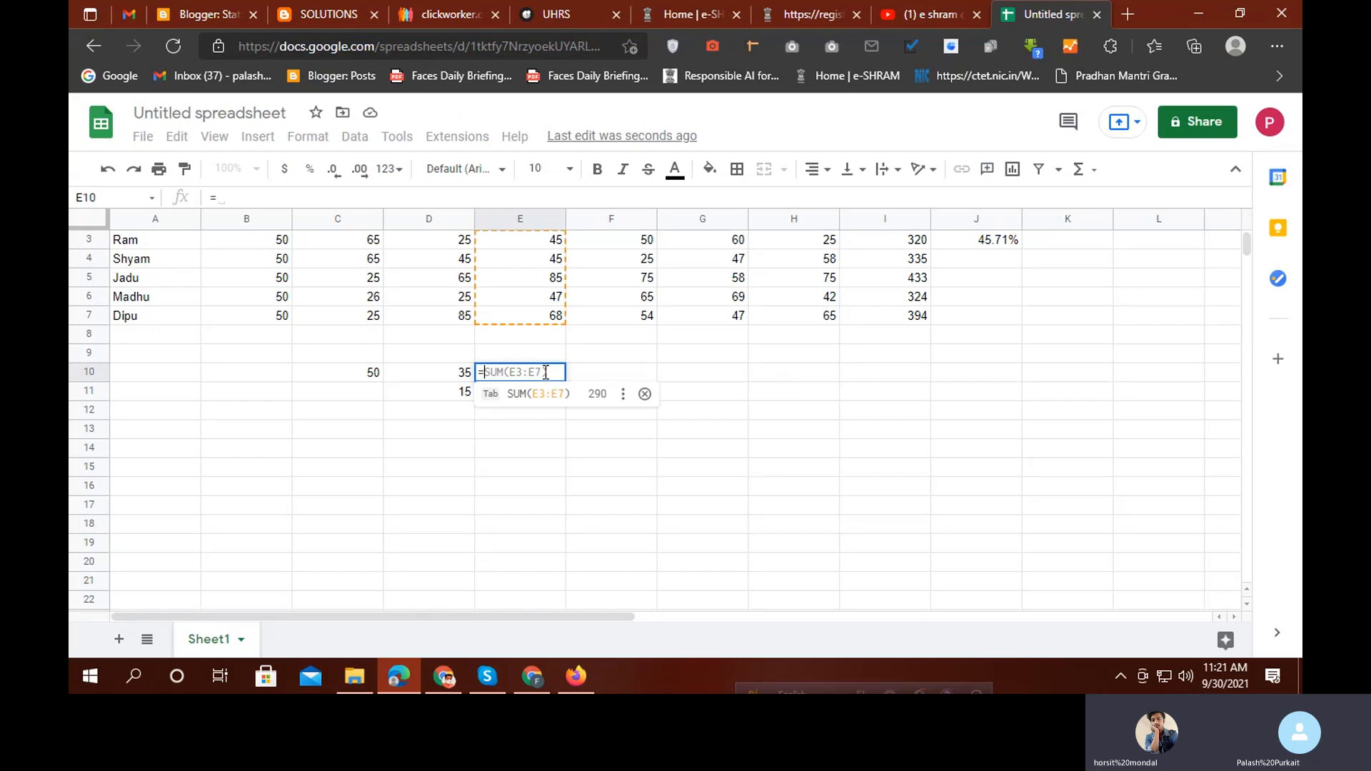
left_click(366, 375)
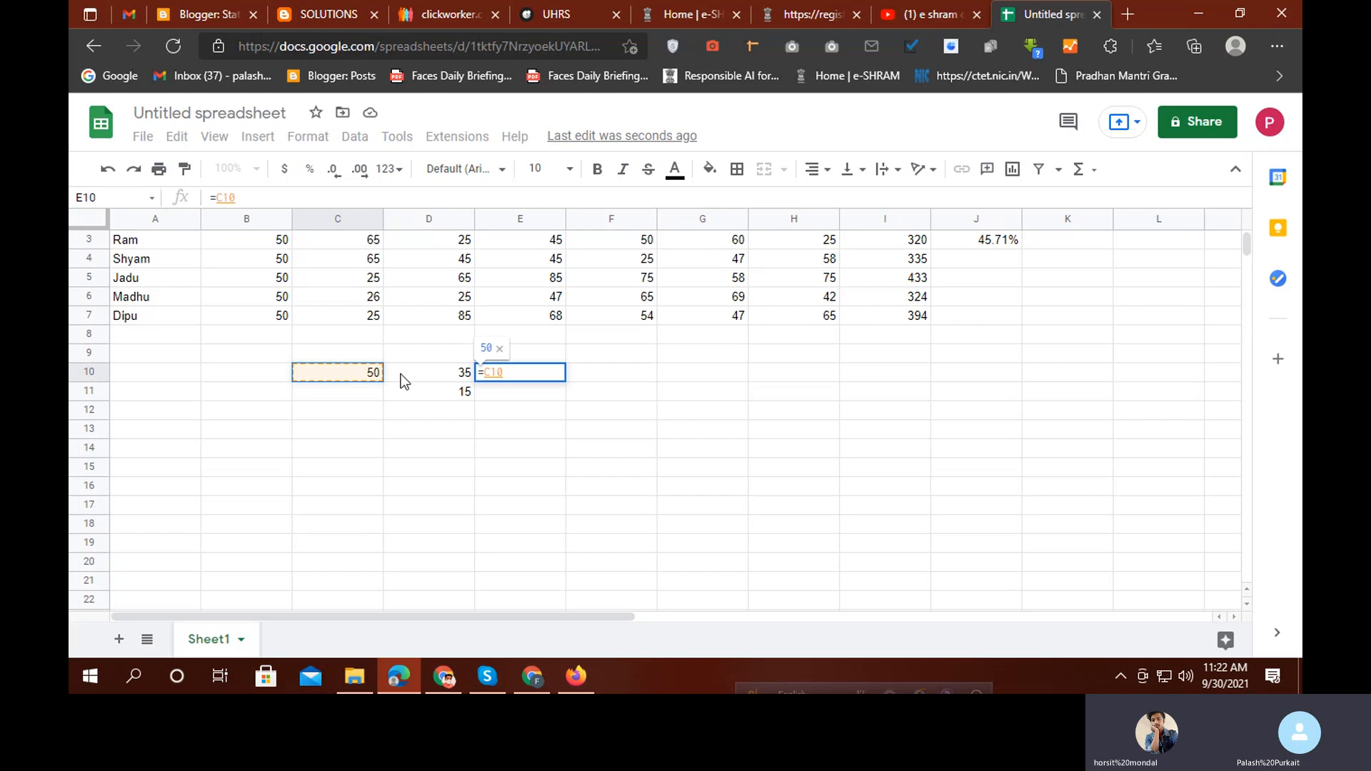
type("*")
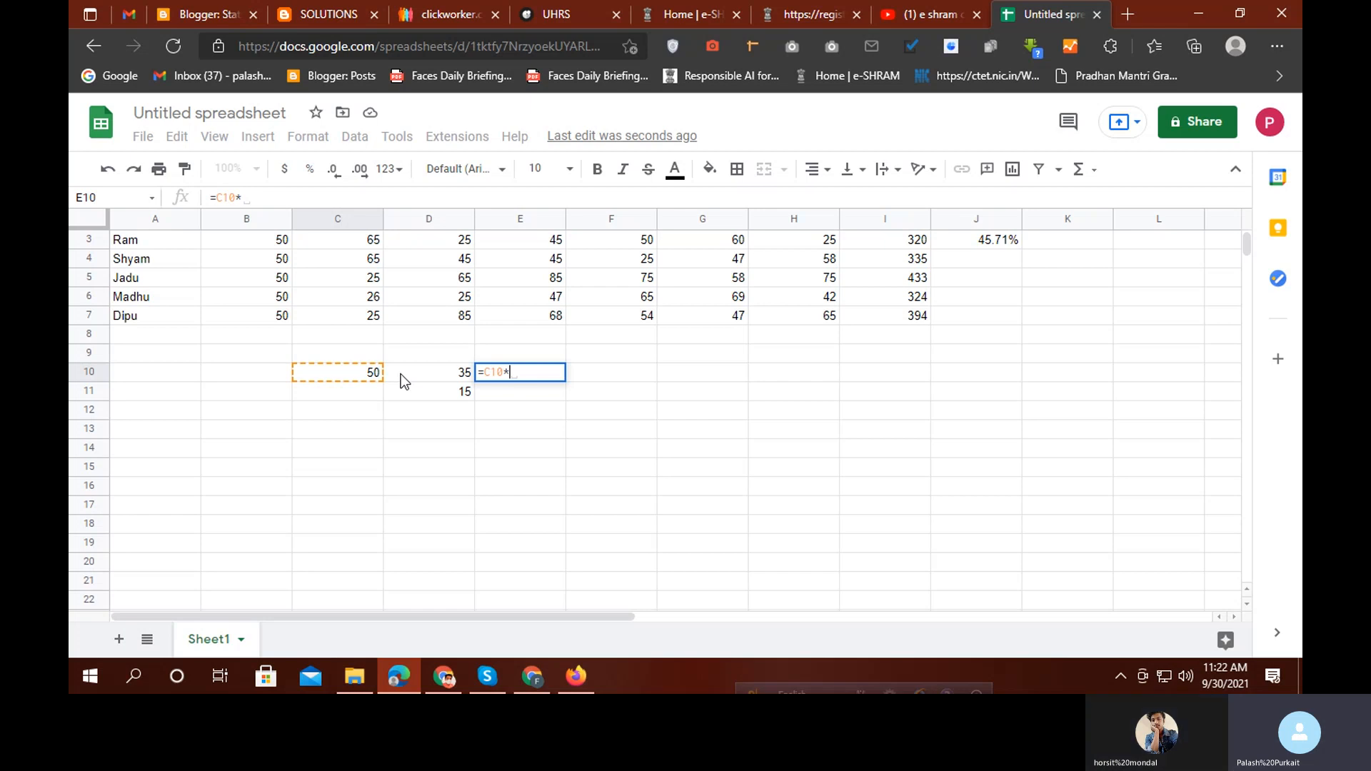
left_click(415, 380)
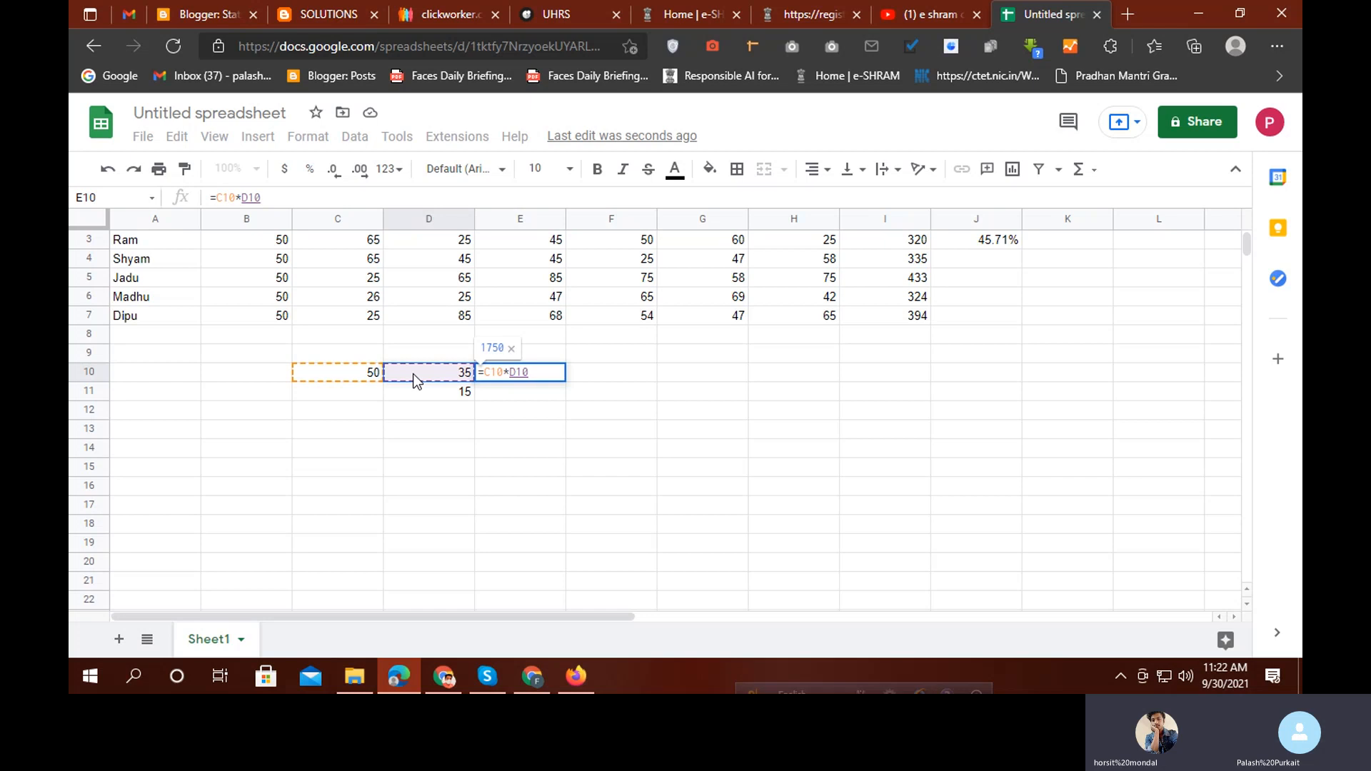
key("Return")
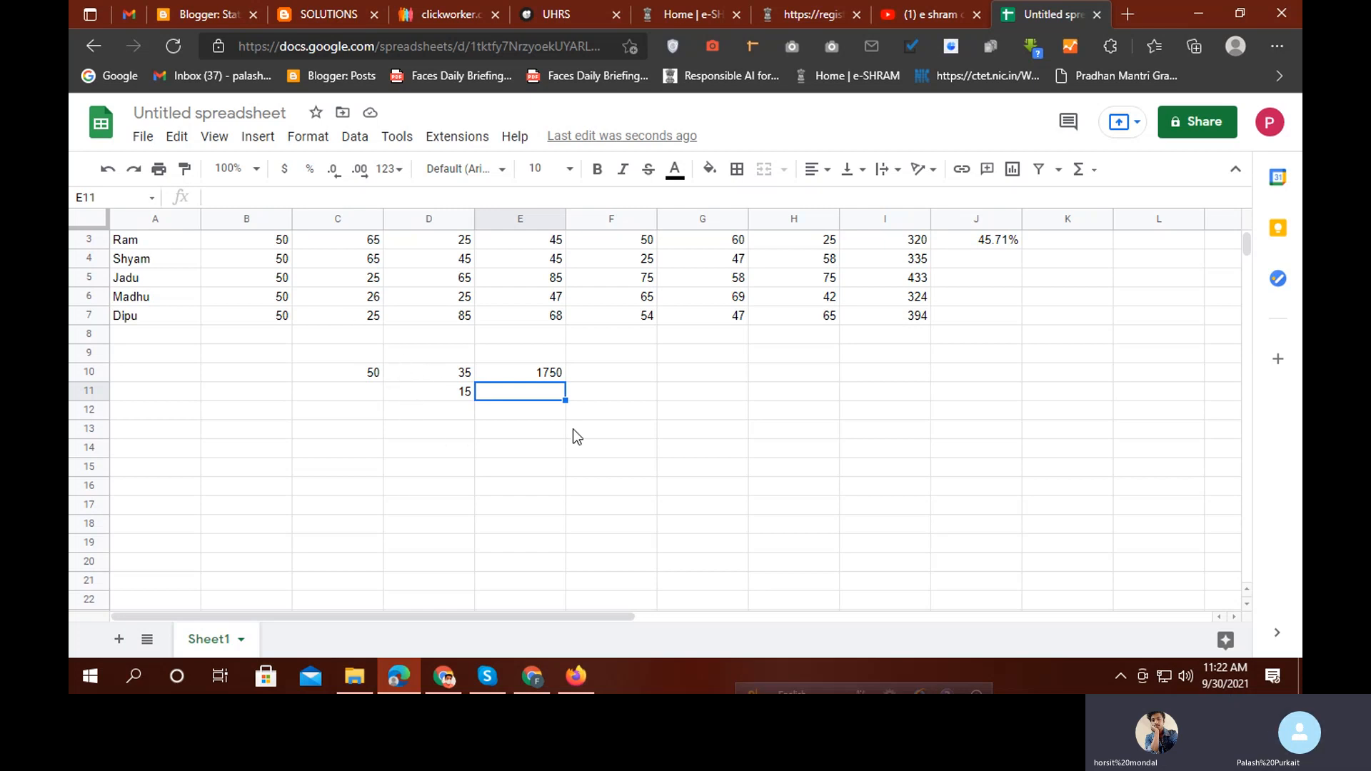
Enter 100 in F10 and 25 in G10
left_click(643, 373)
type("100")
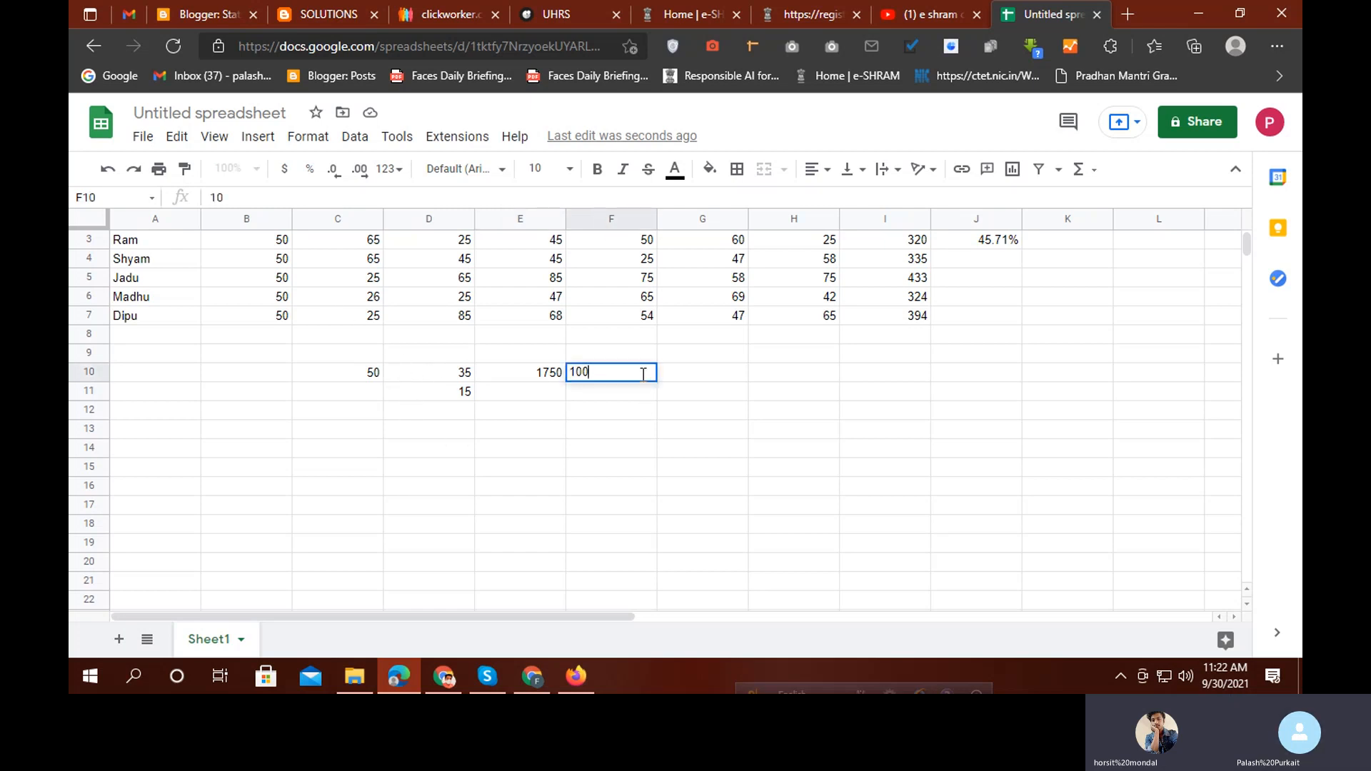
key("Tab")
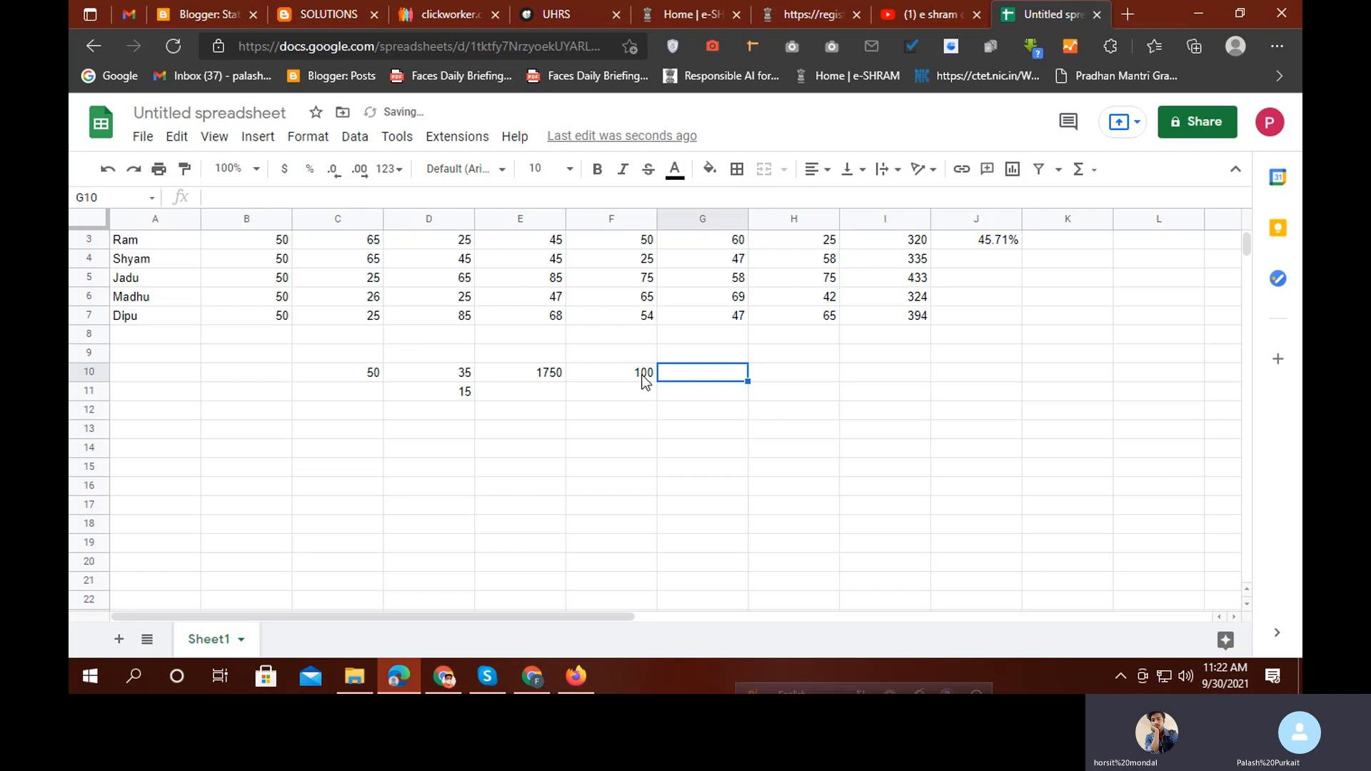
type("25")
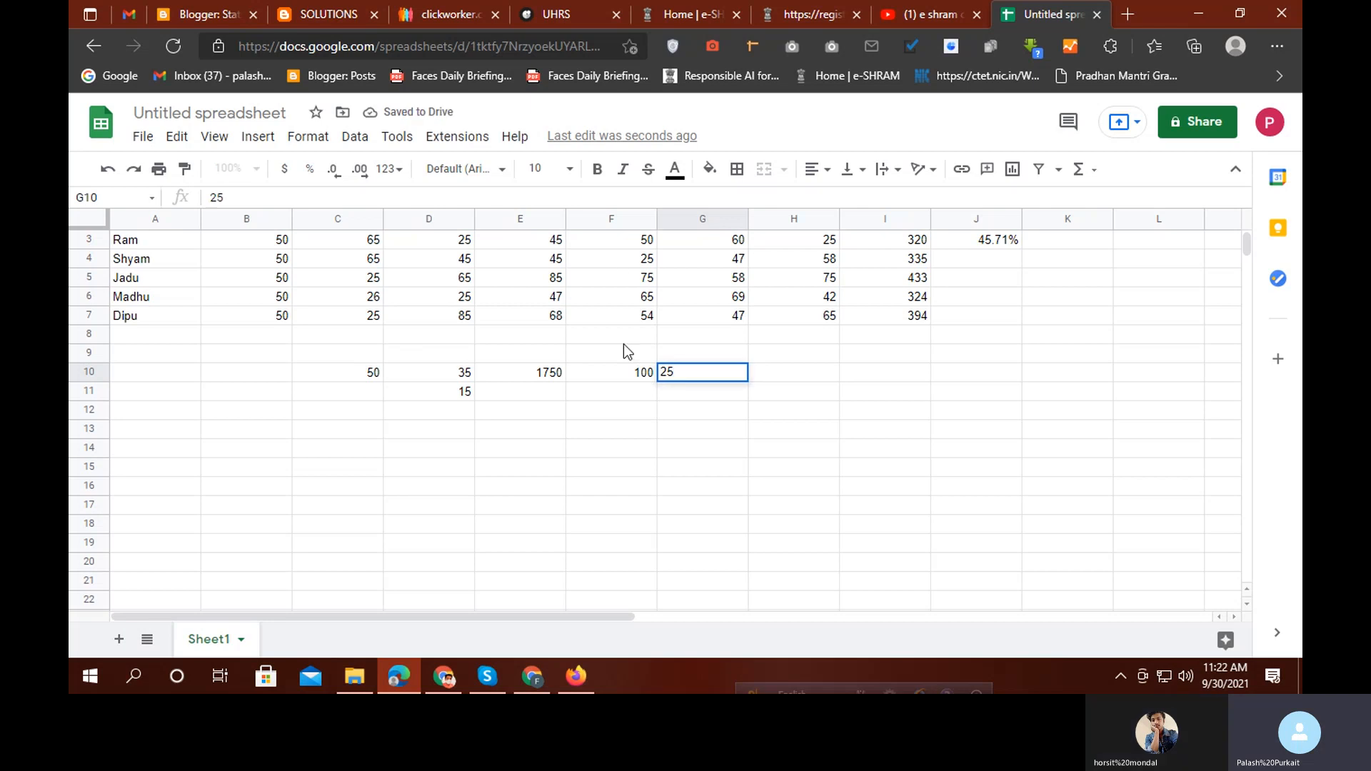
left_click(639, 395)
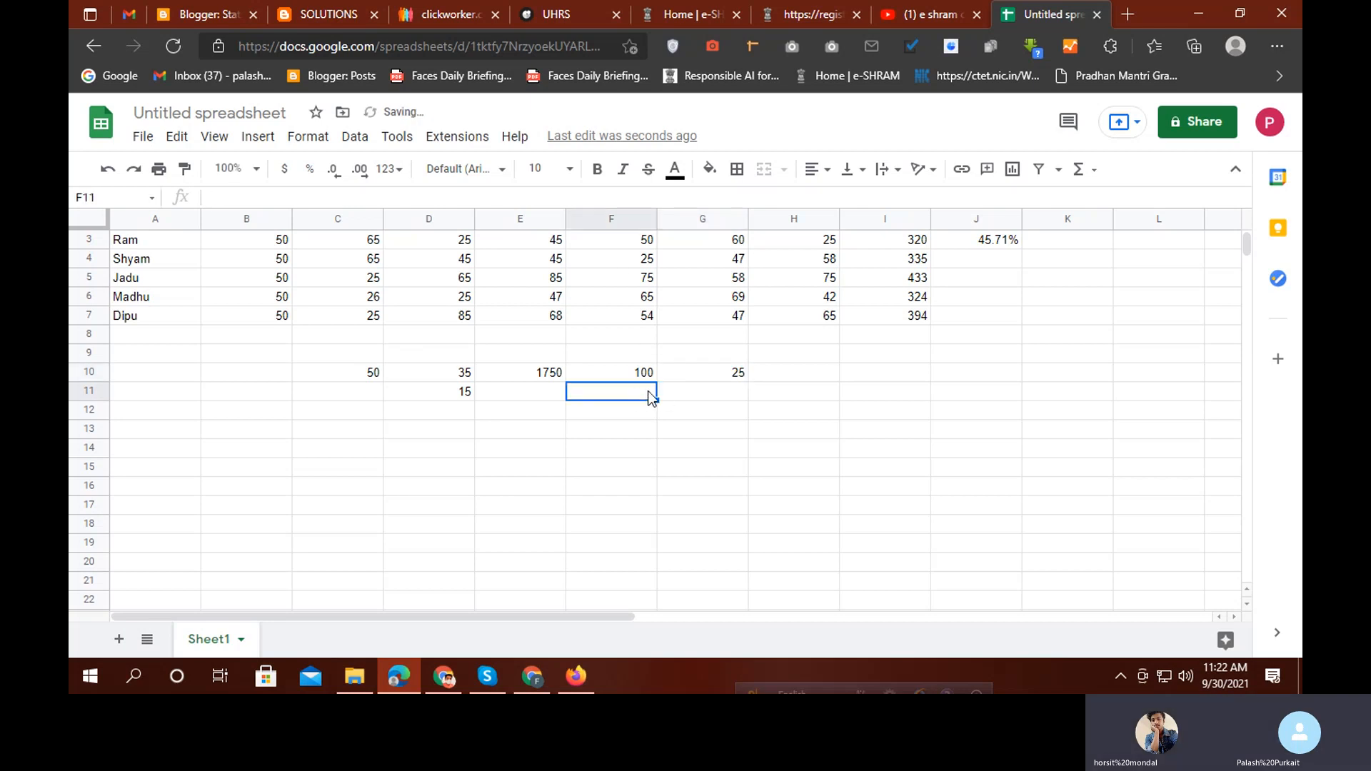
Enter =F10/G10 in F11 so it displays 4
type("=")
left_click(644, 374)
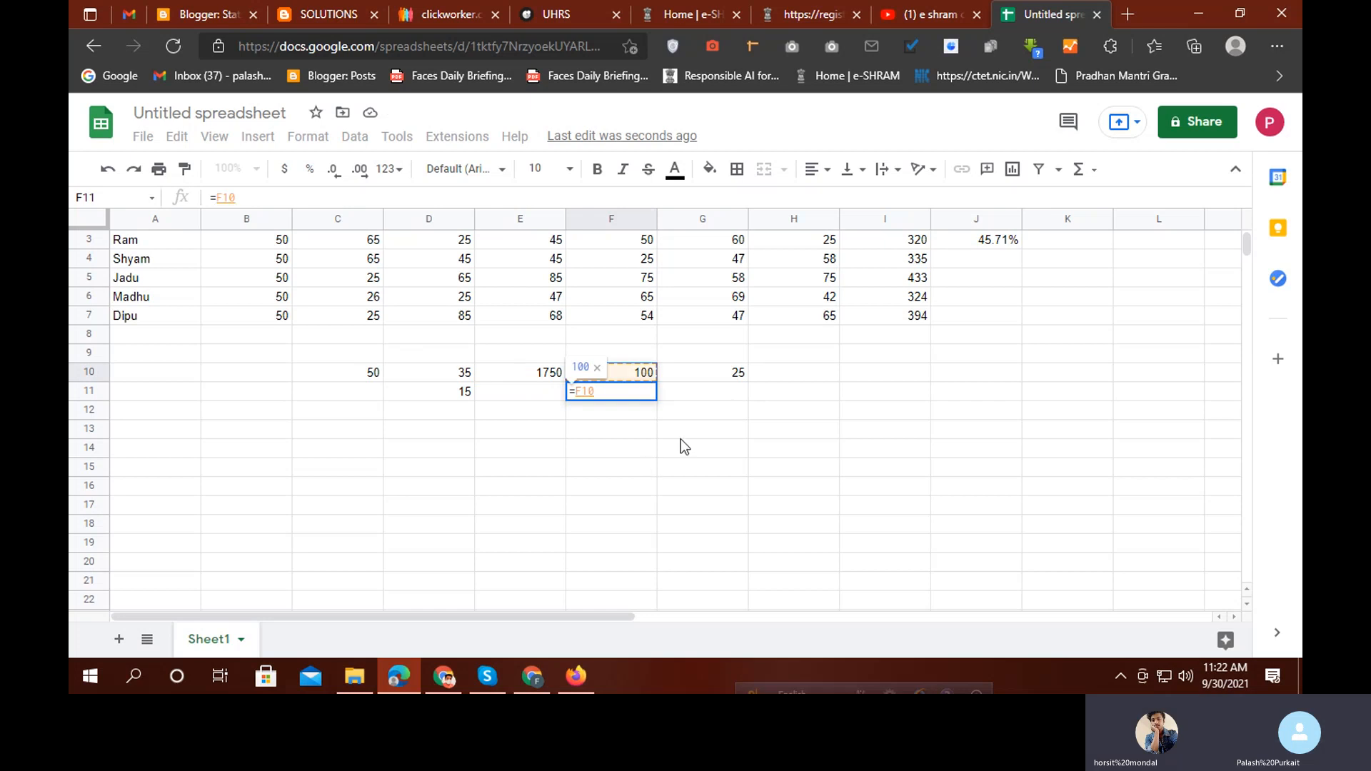
type("/")
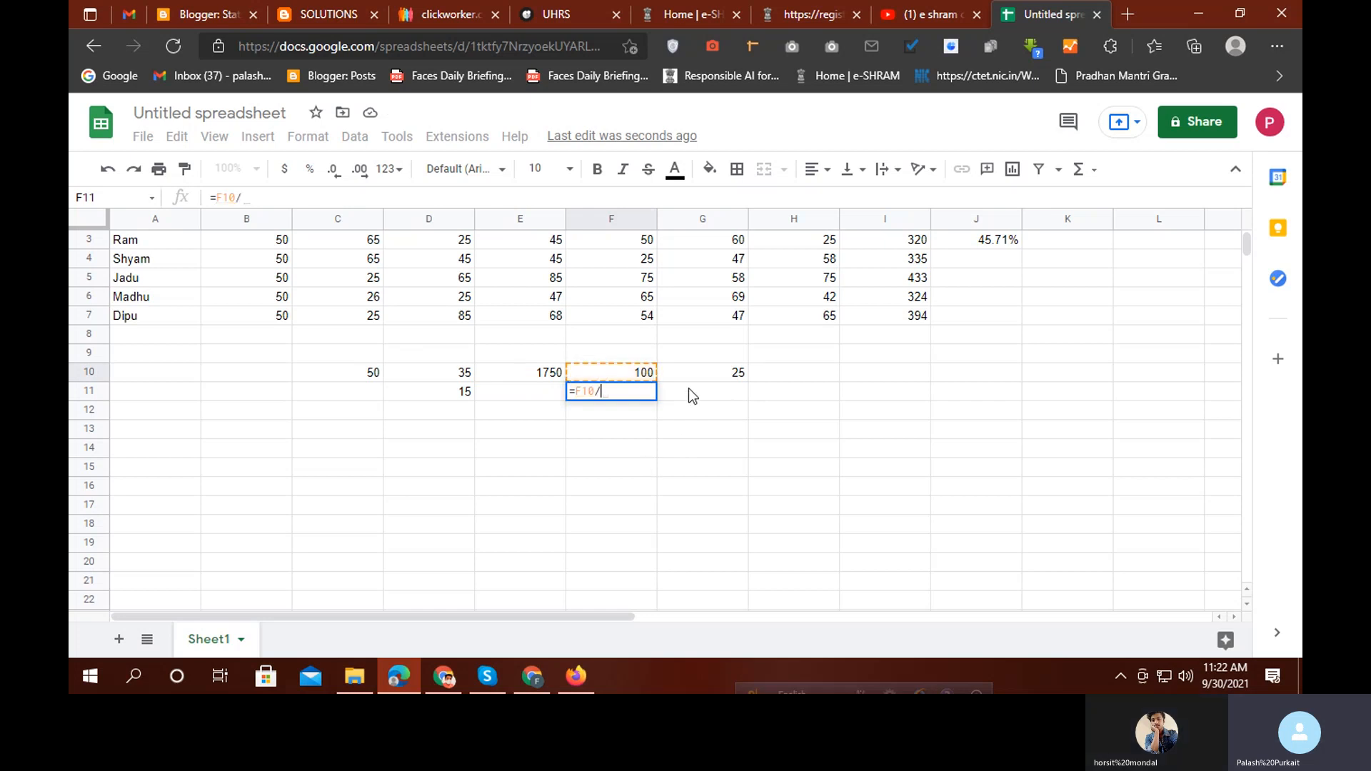
left_click(704, 370)
key("Return")
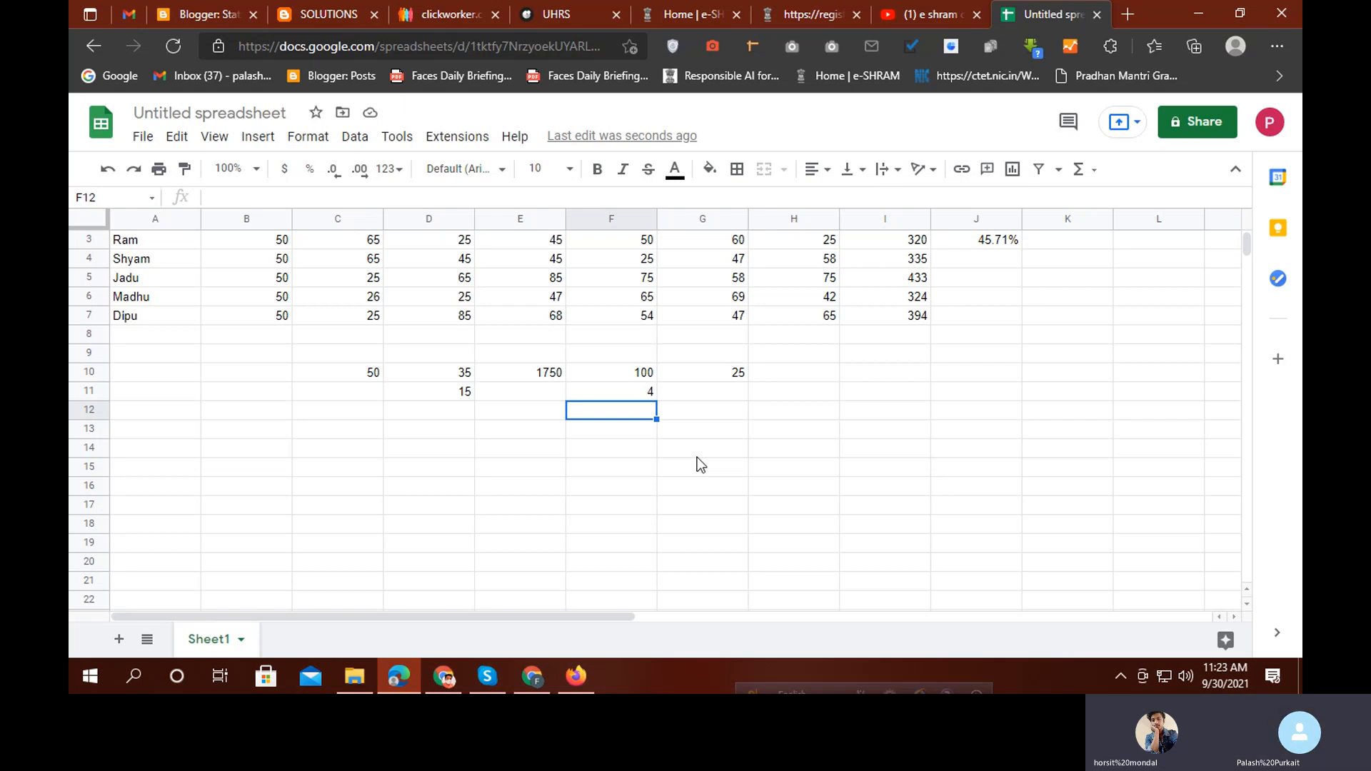
left_click(778, 382)
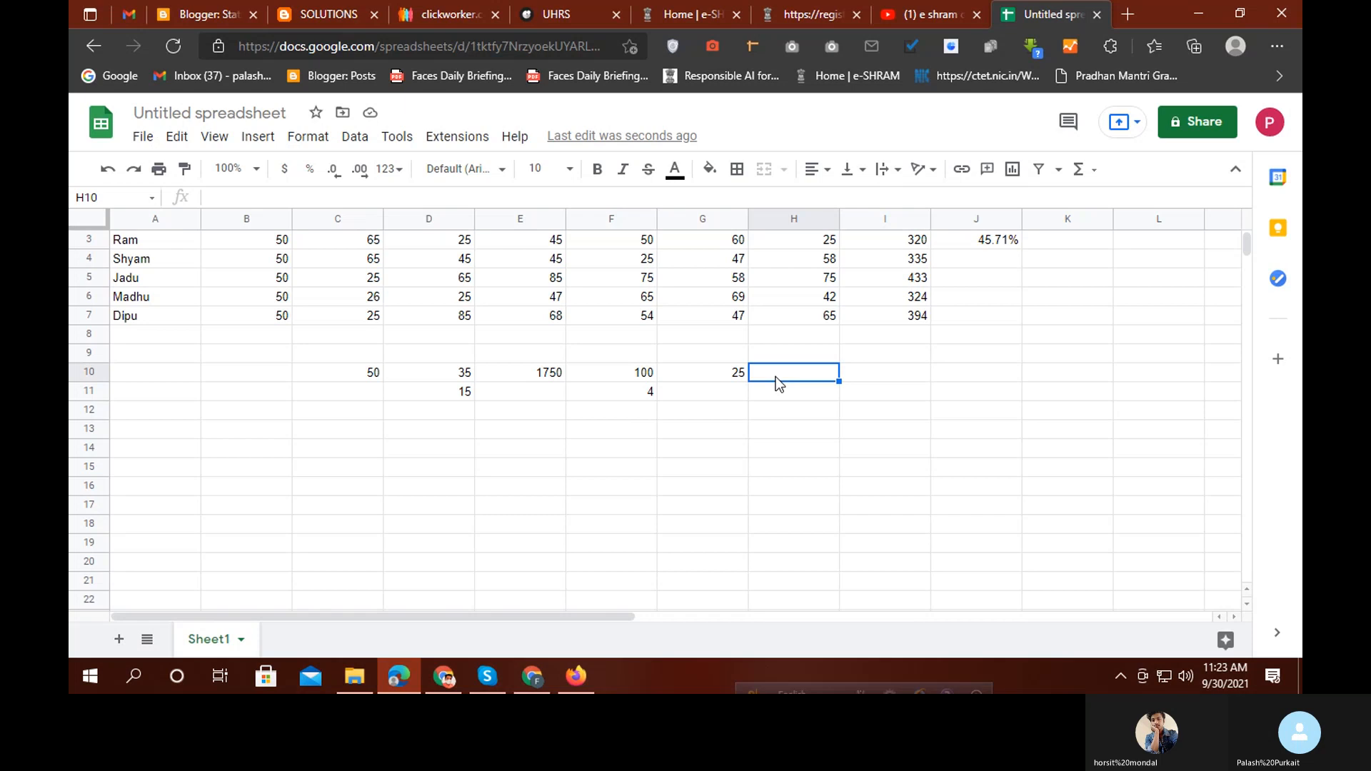
type("=")
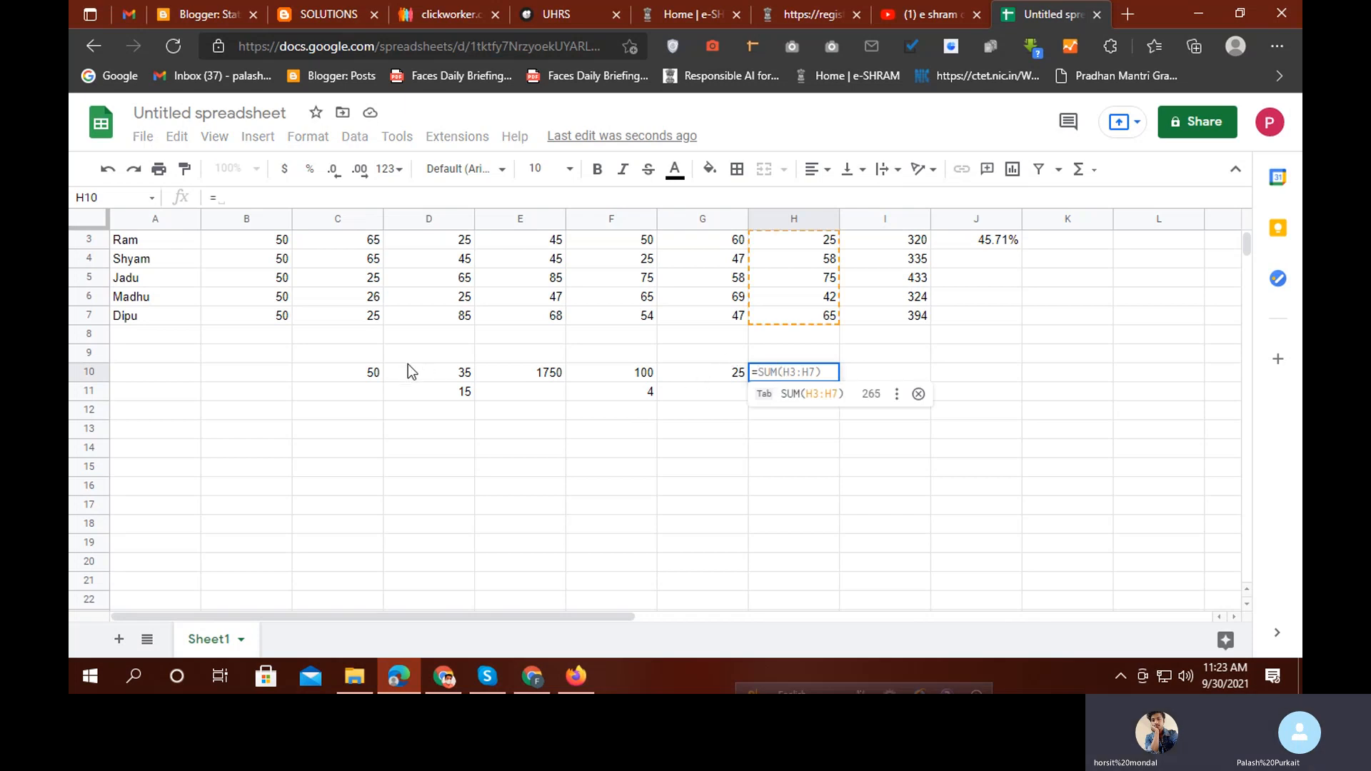
left_click(376, 374)
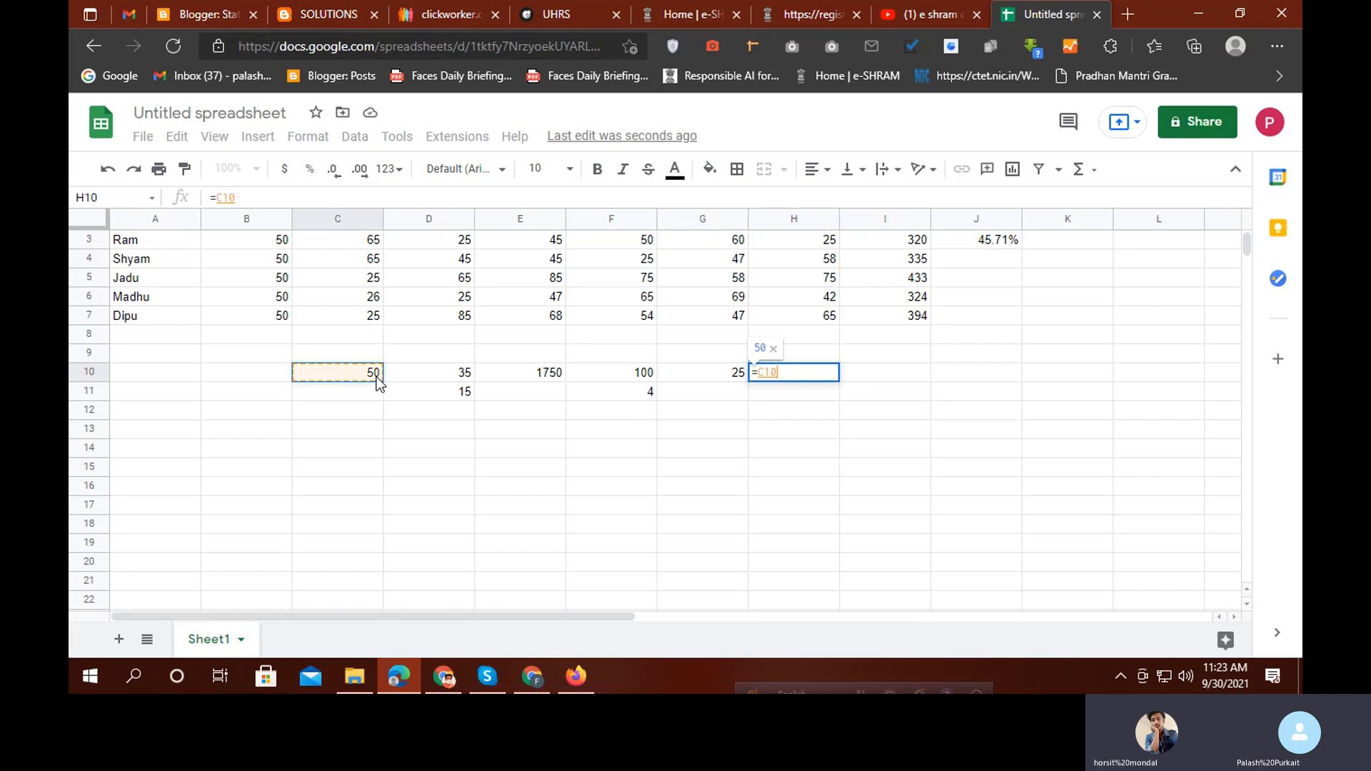
type("*")
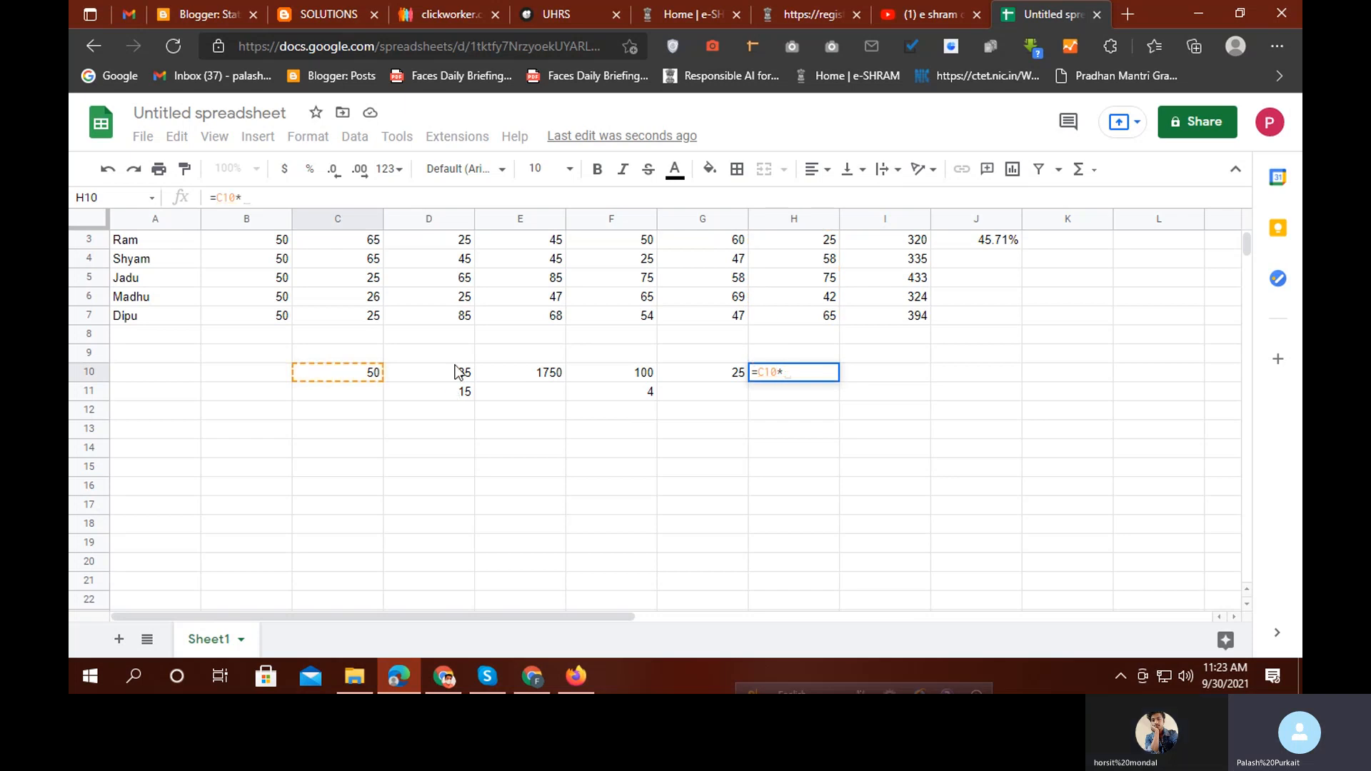
left_click(454, 379)
type("*")
left_click(511, 376)
type("*")
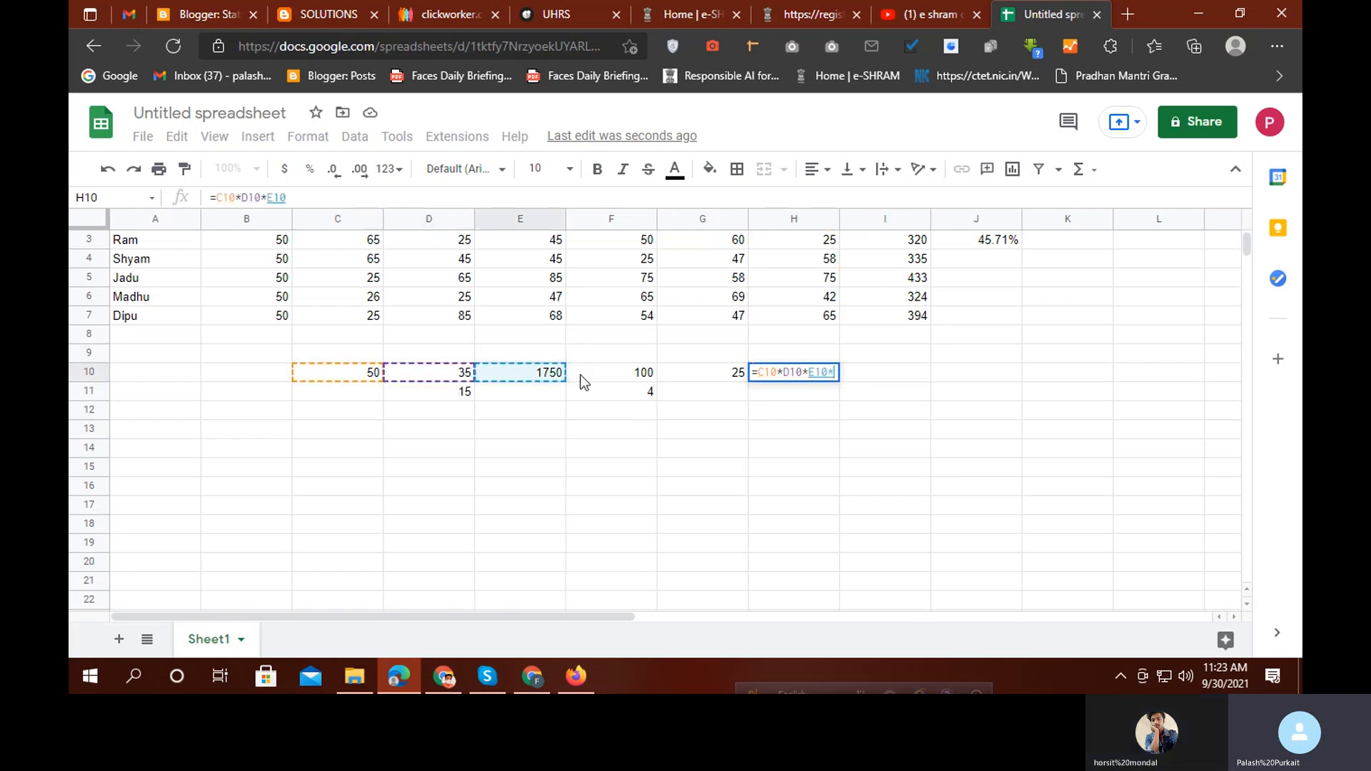
left_click(582, 380)
type("*")
left_click(700, 382)
key("Return")
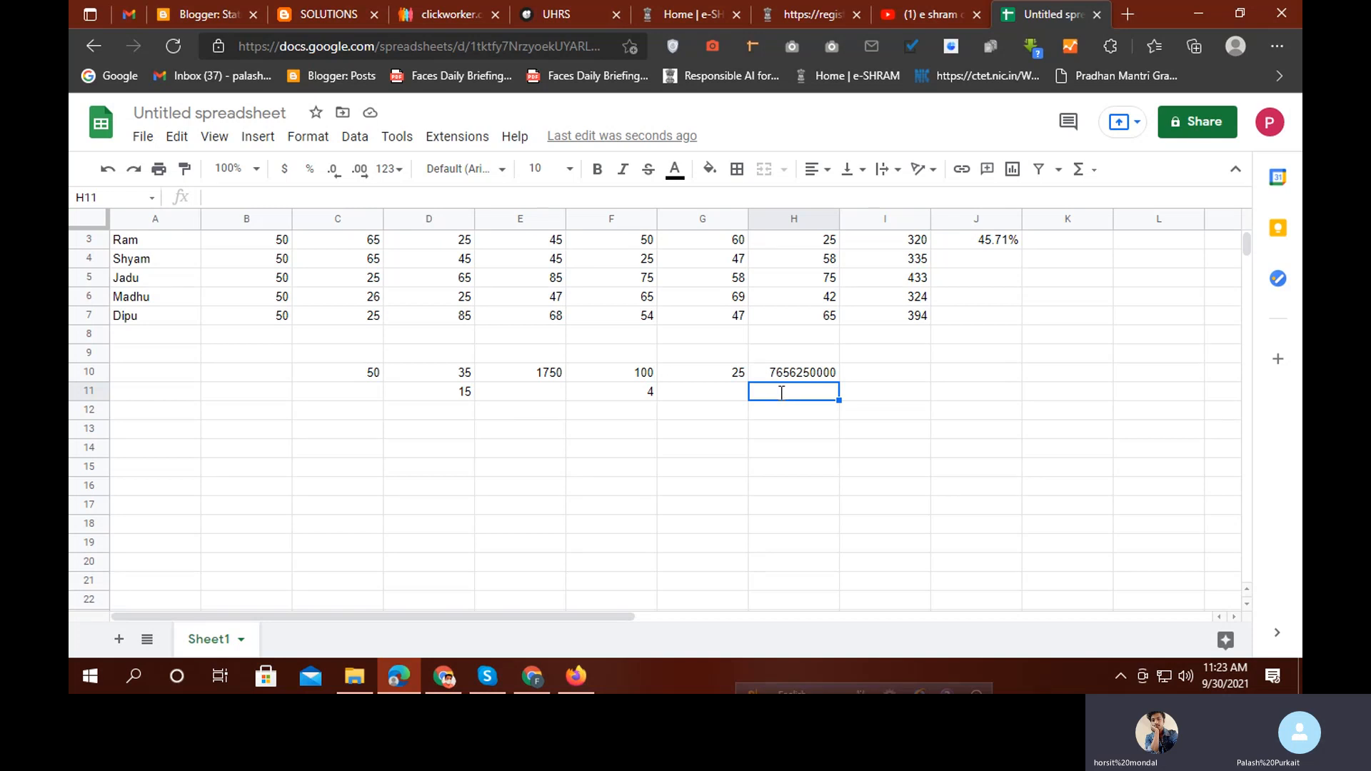
Enter =MULTIPLY(C10:G10) in H11 and inspect the resulting #N/A error
type("=M")
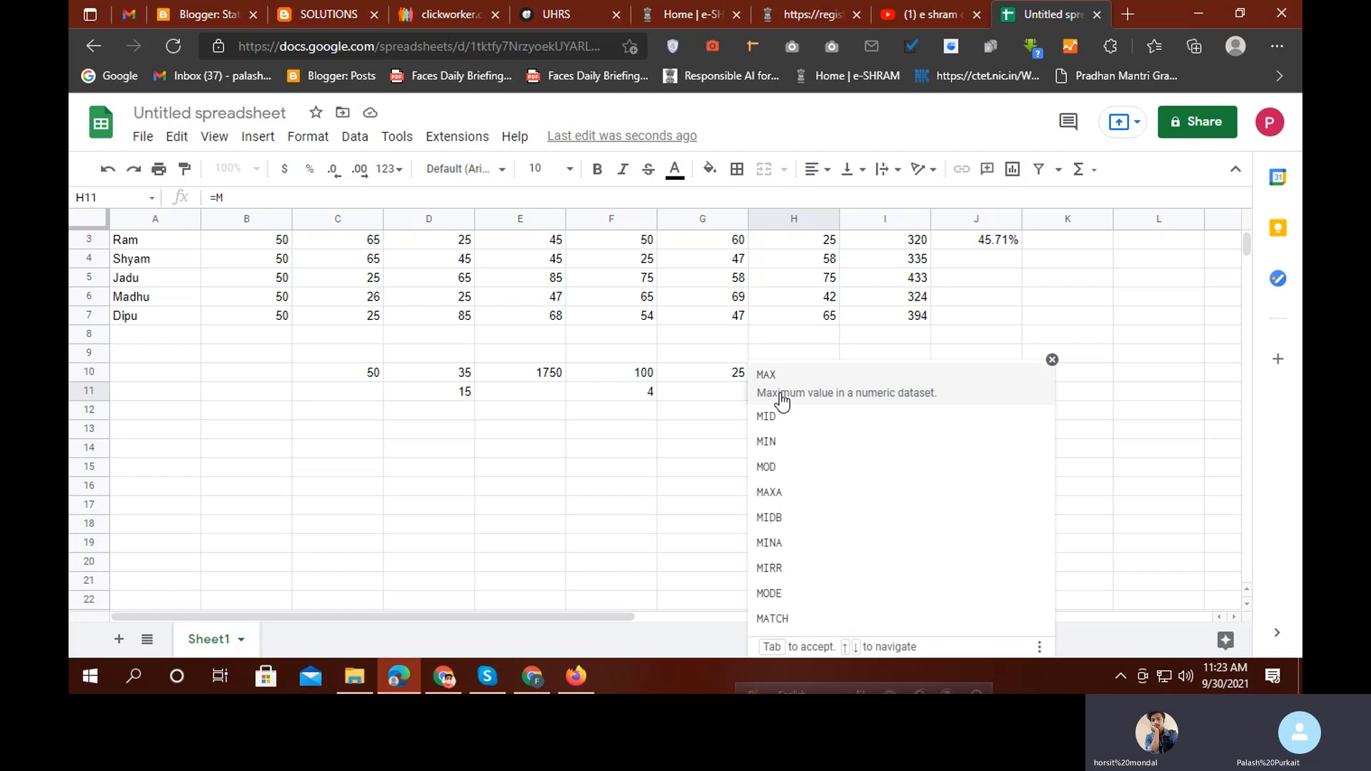
type("U")
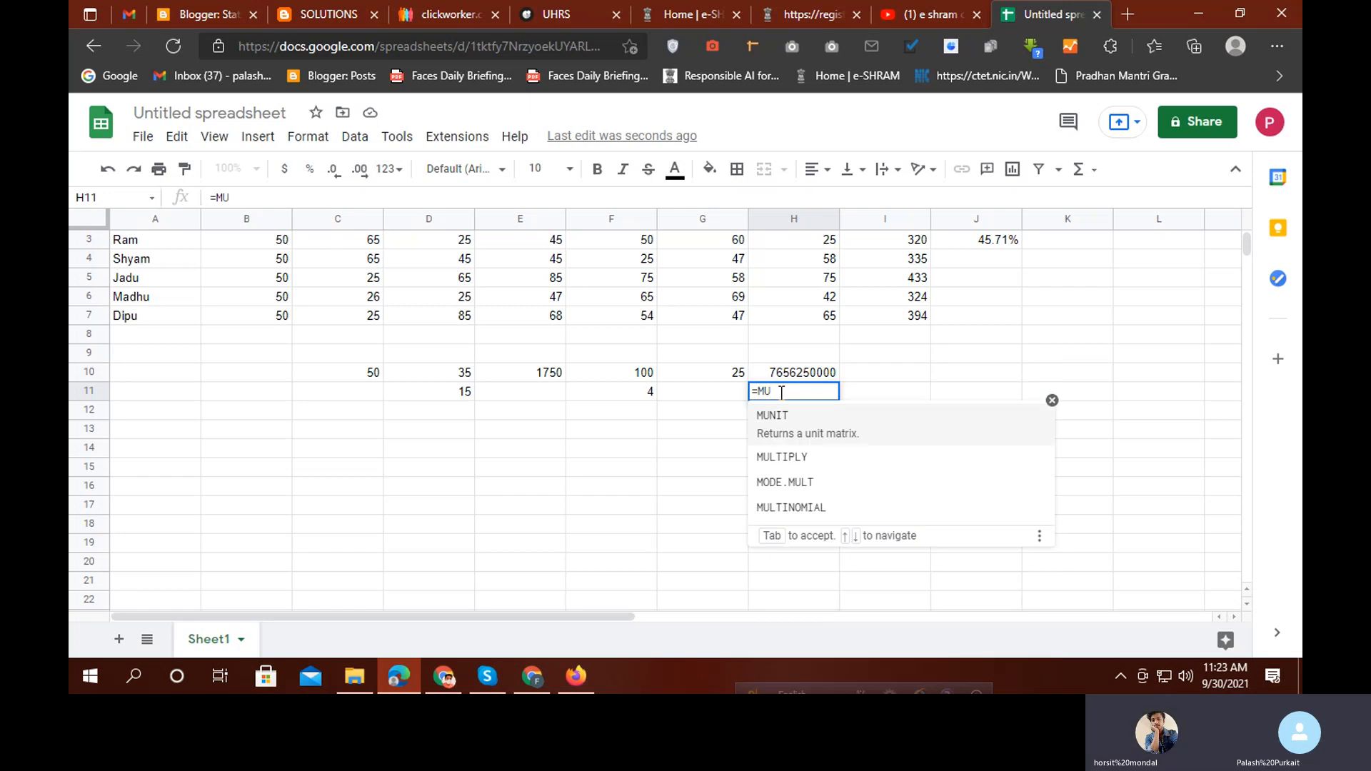
type("L")
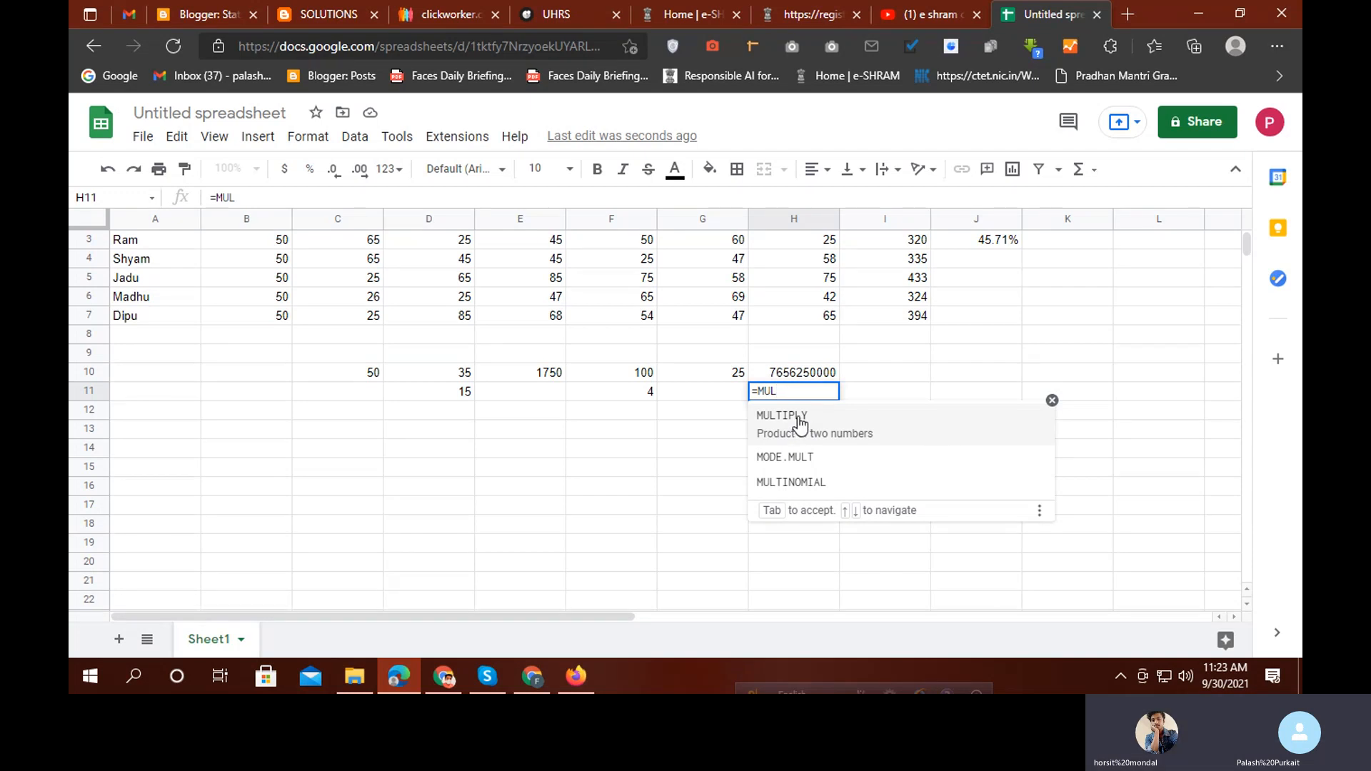
left_click(798, 420)
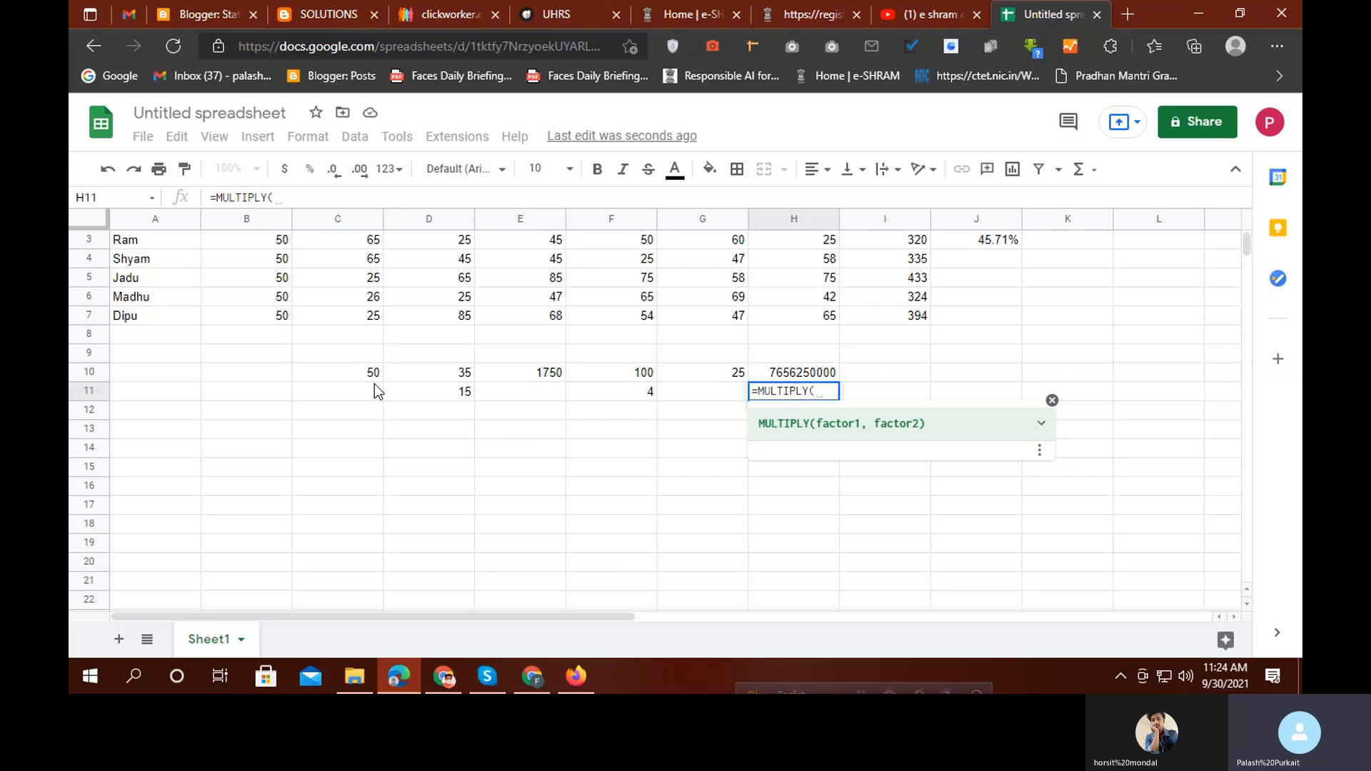
left_click_drag(376, 377, 700, 380)
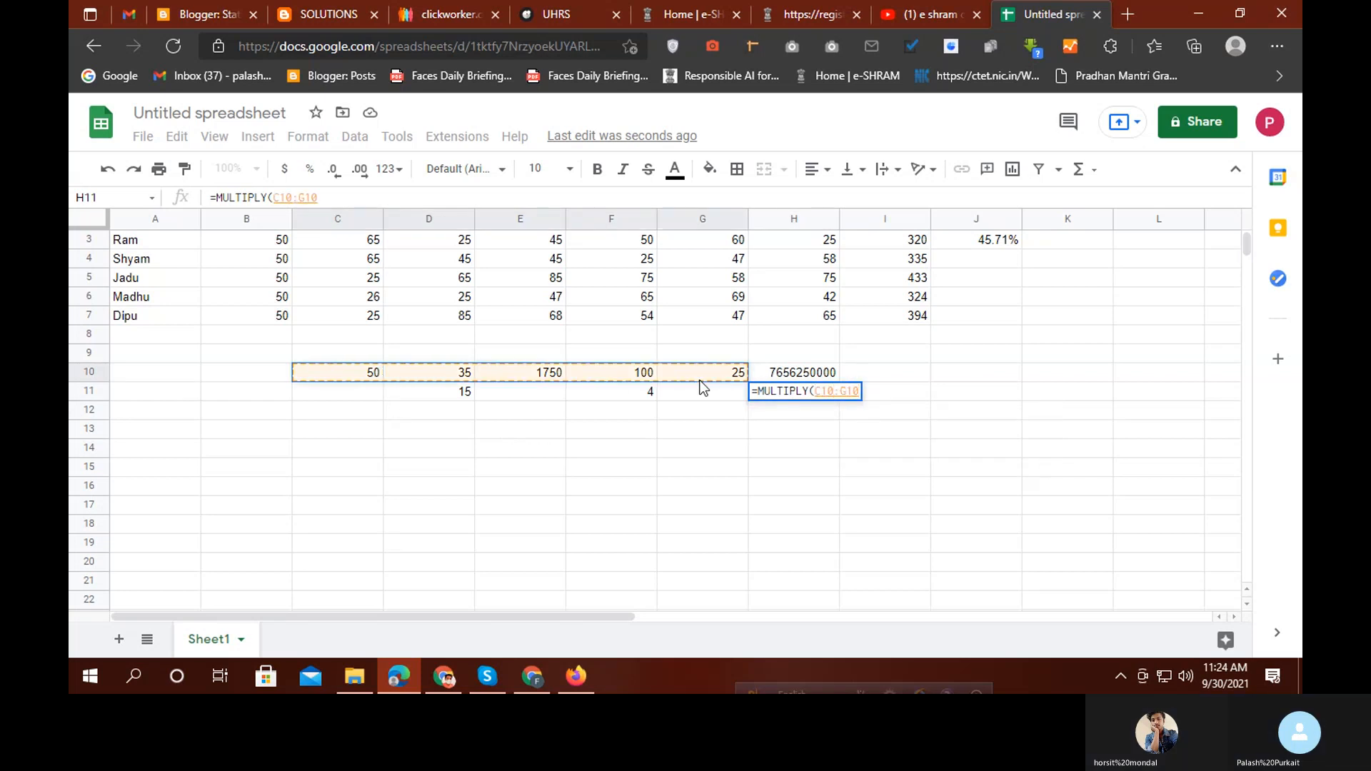
type("_")
key("BackSpace")
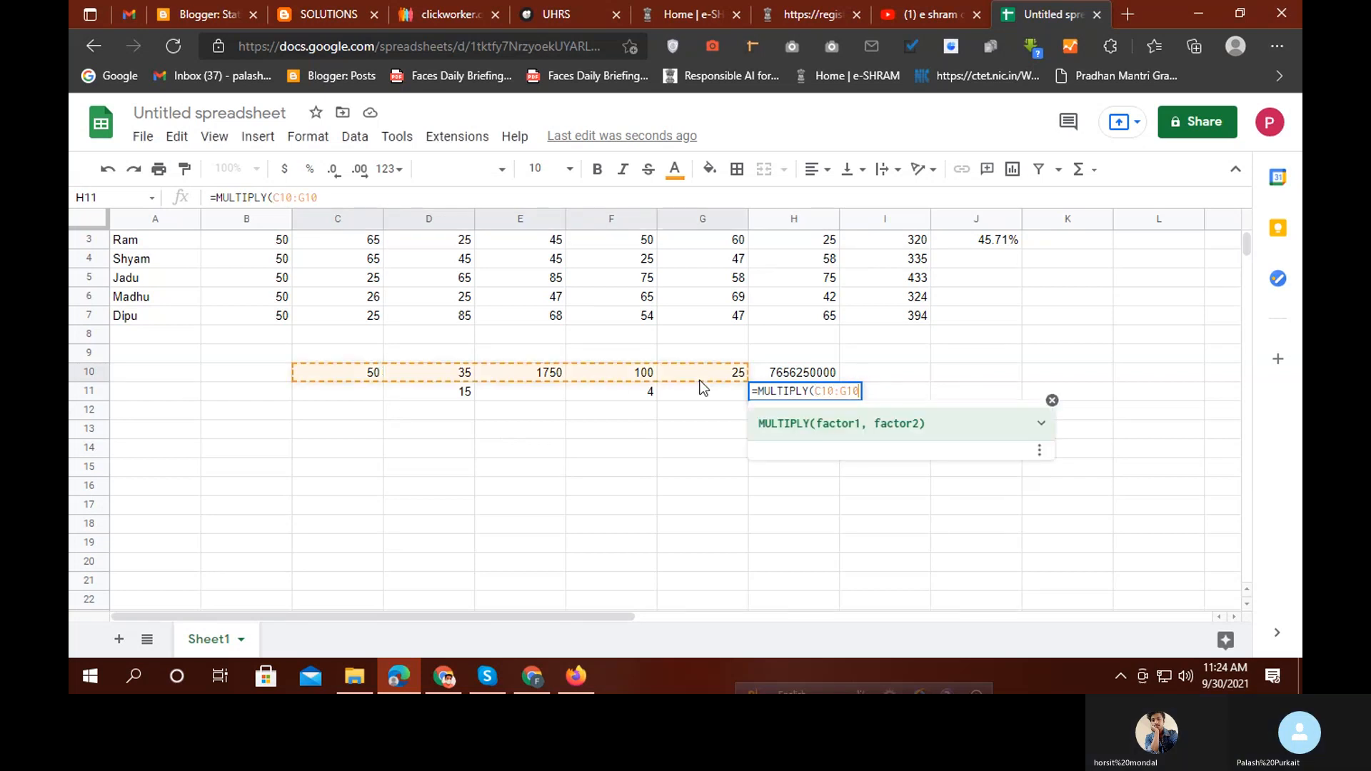
type(")")
key("Return")
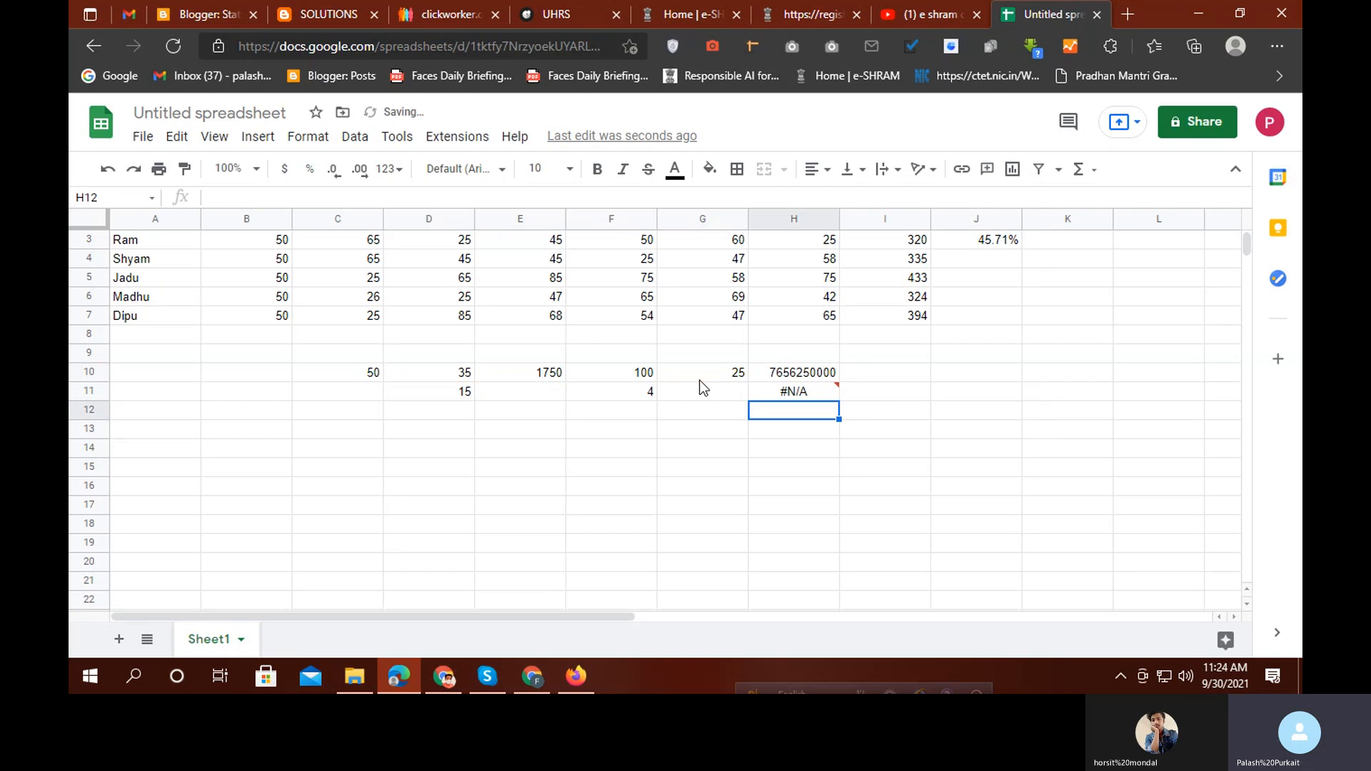
left_click(785, 398)
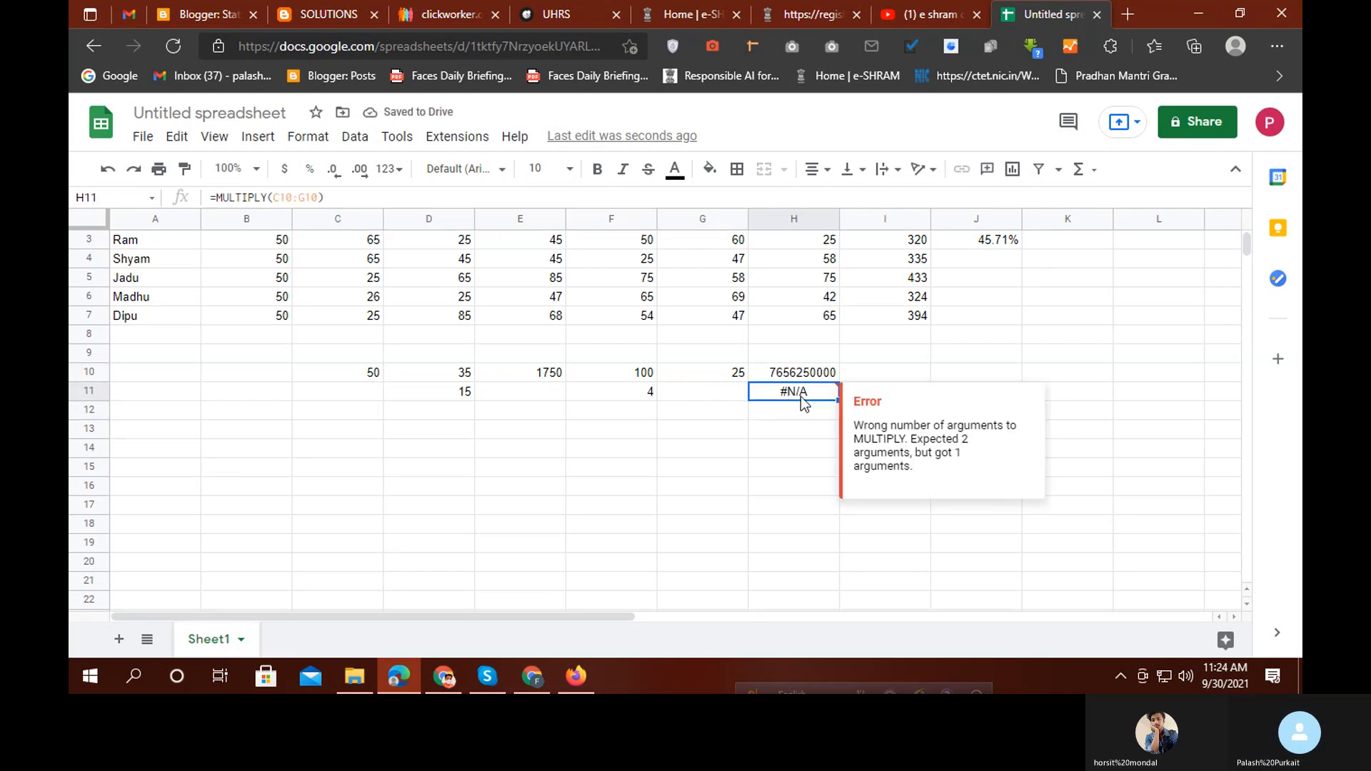
Clear H11 and retry =MULTIPLY(C10:G10), which again returns #N/A
key("Delete")
type("=")
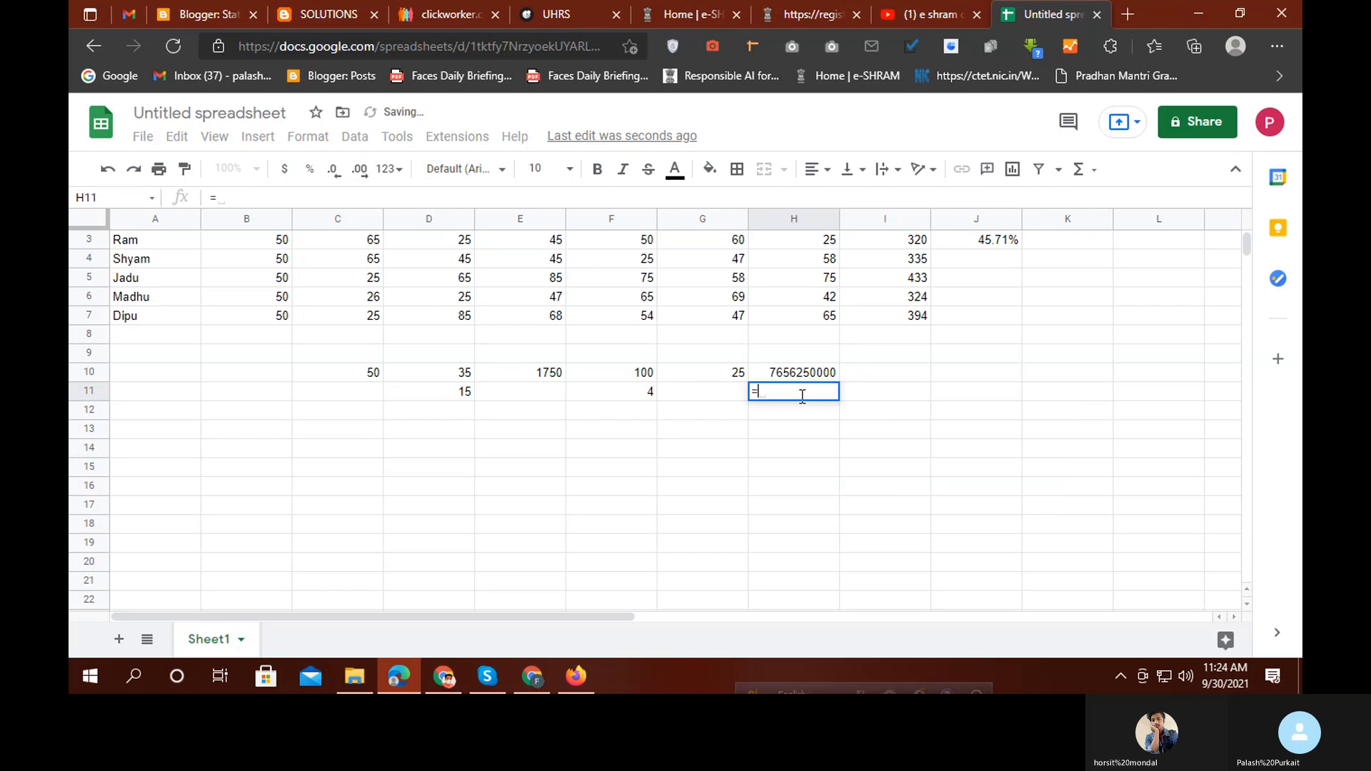
type("MU")
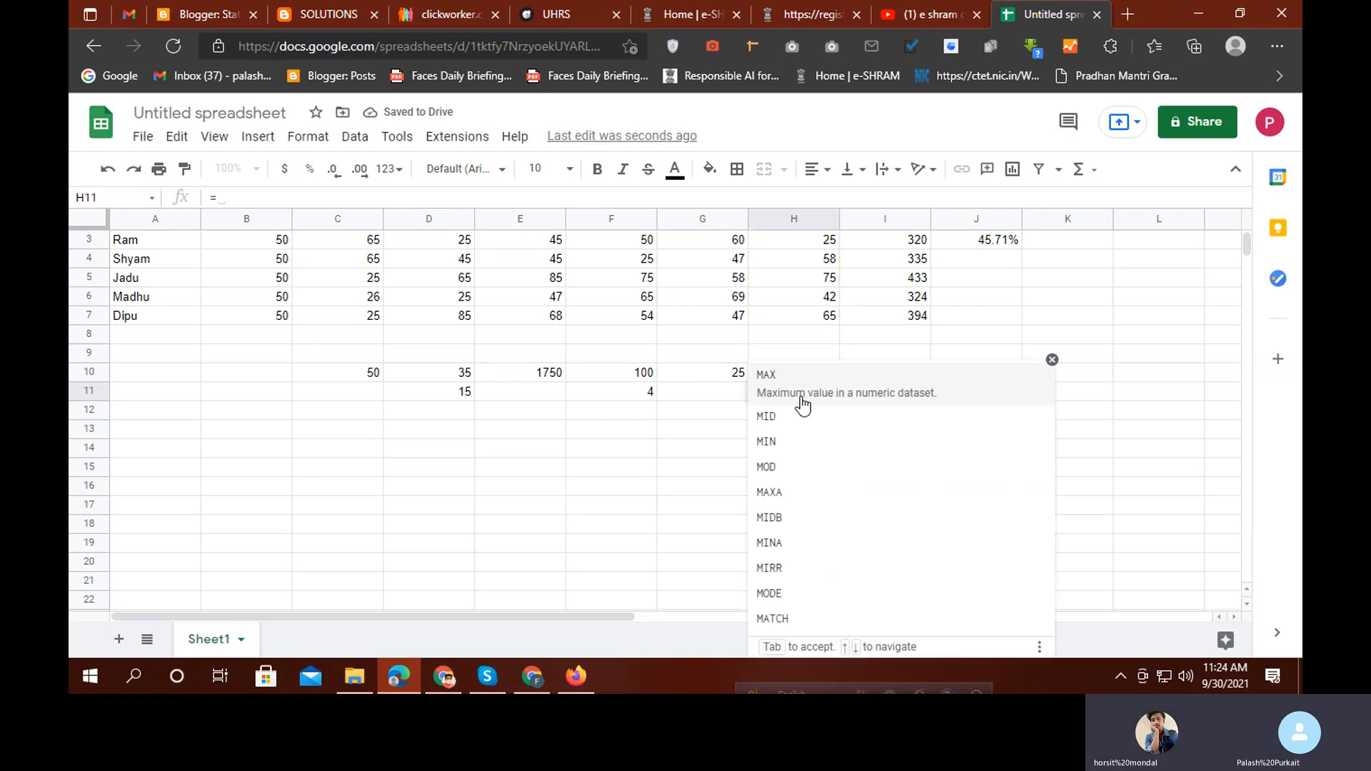
type("LT")
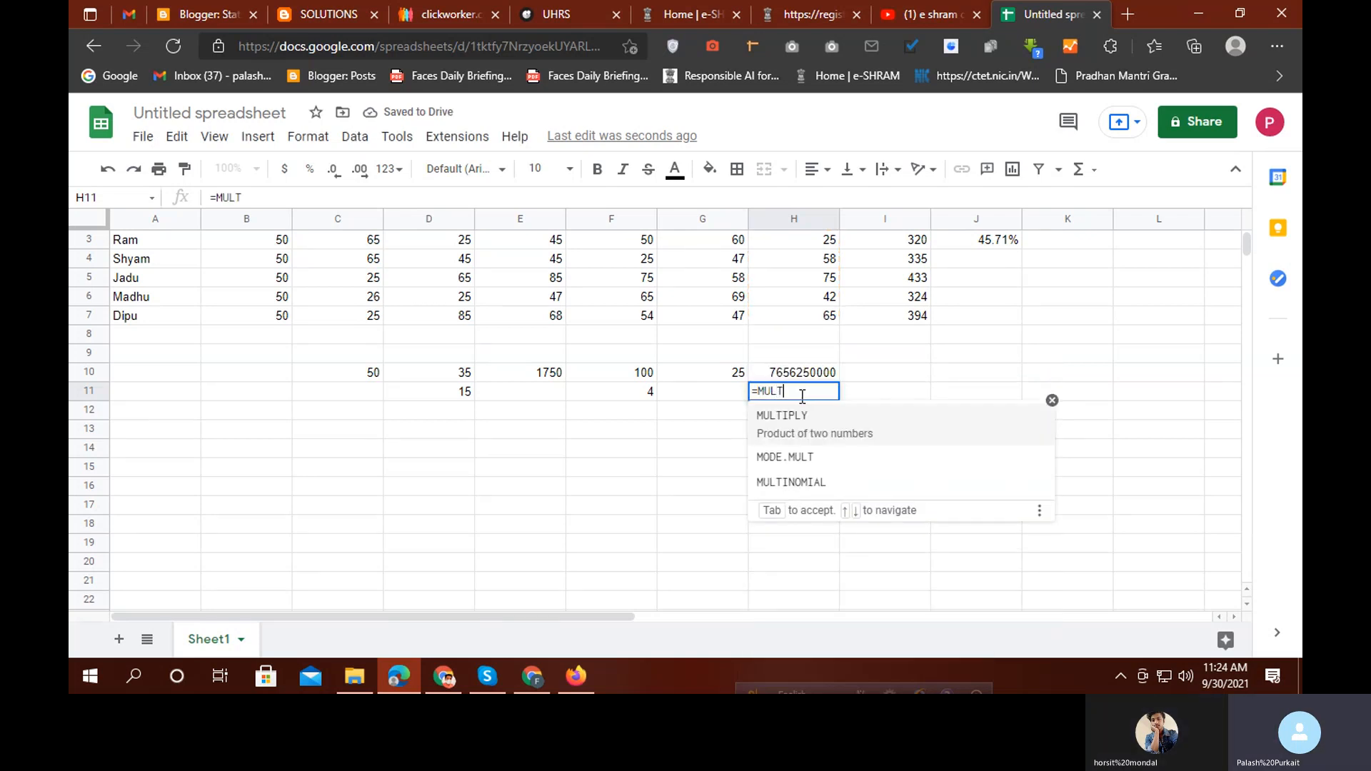
left_click(783, 416)
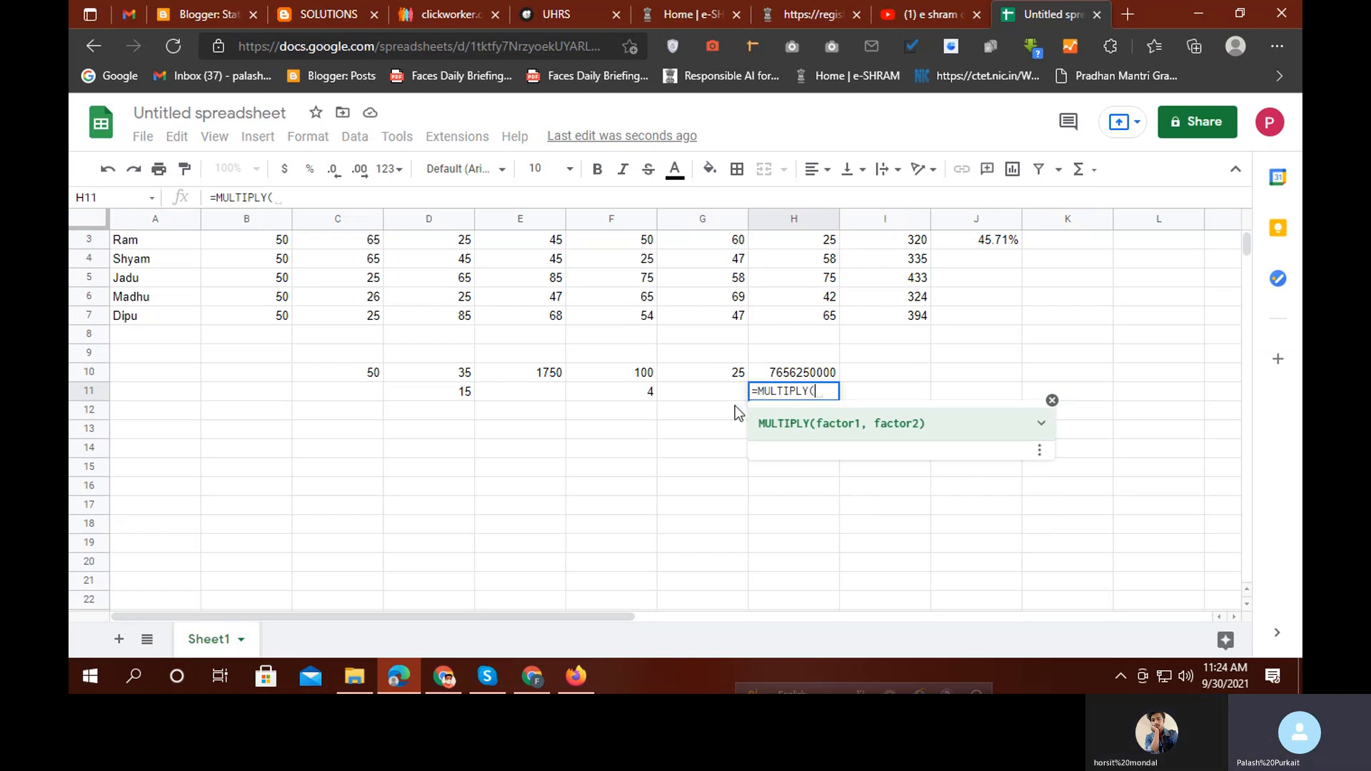
left_click(366, 376)
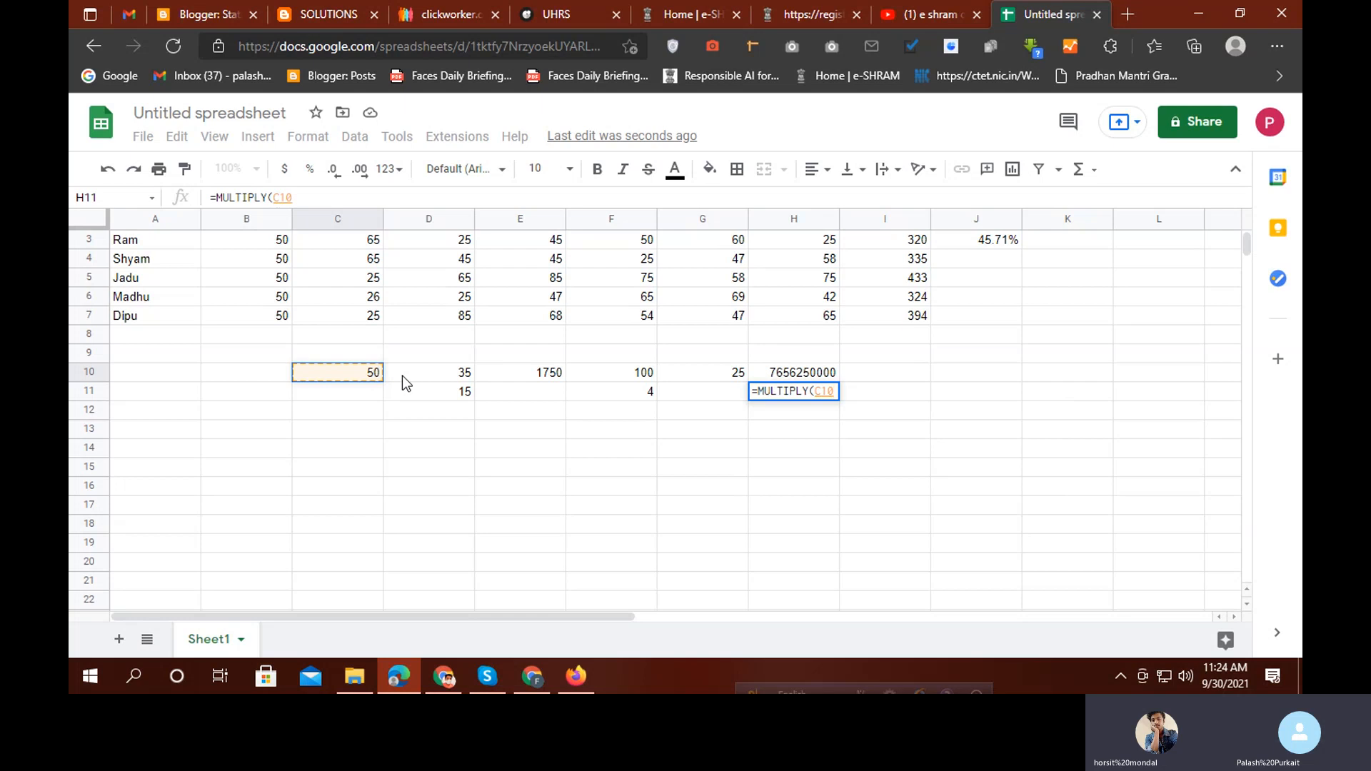
left_click_drag(402, 376, 681, 377)
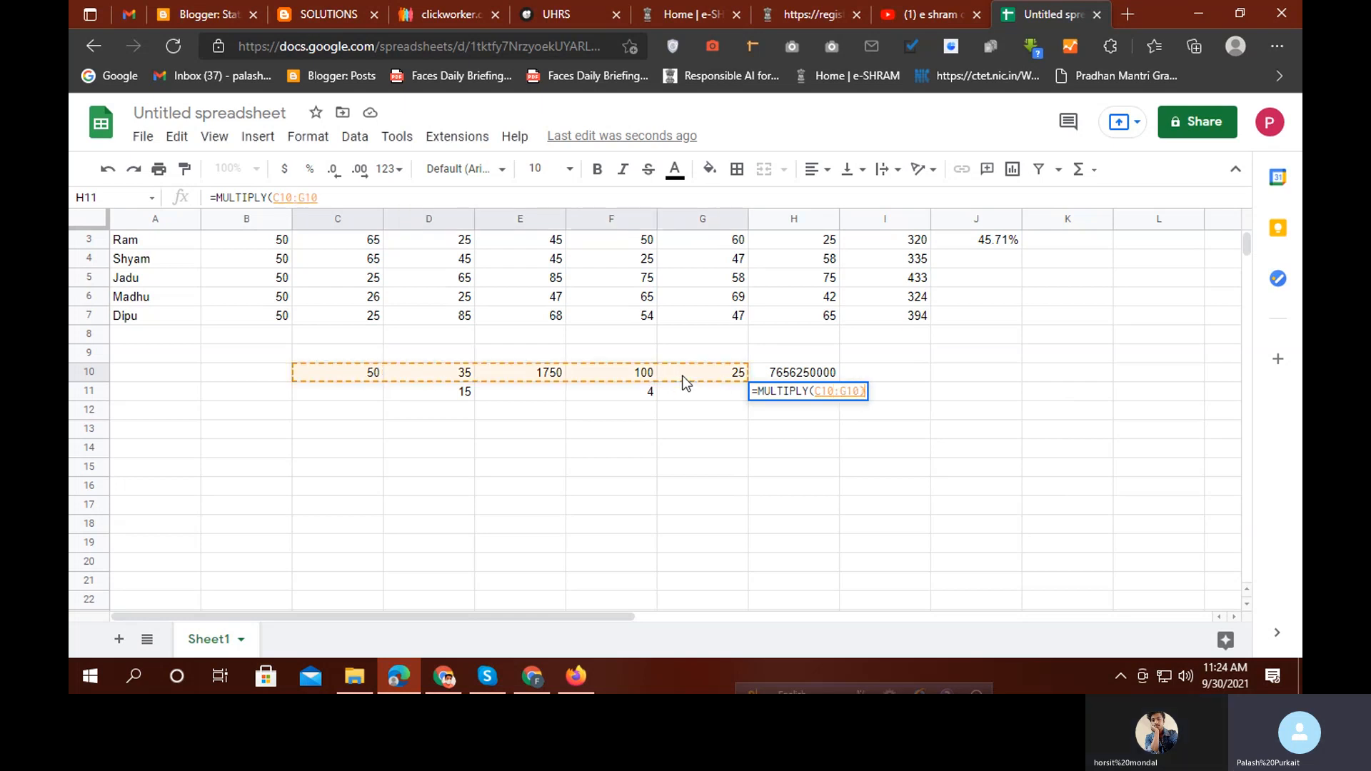
key("Return")
left_click(778, 395)
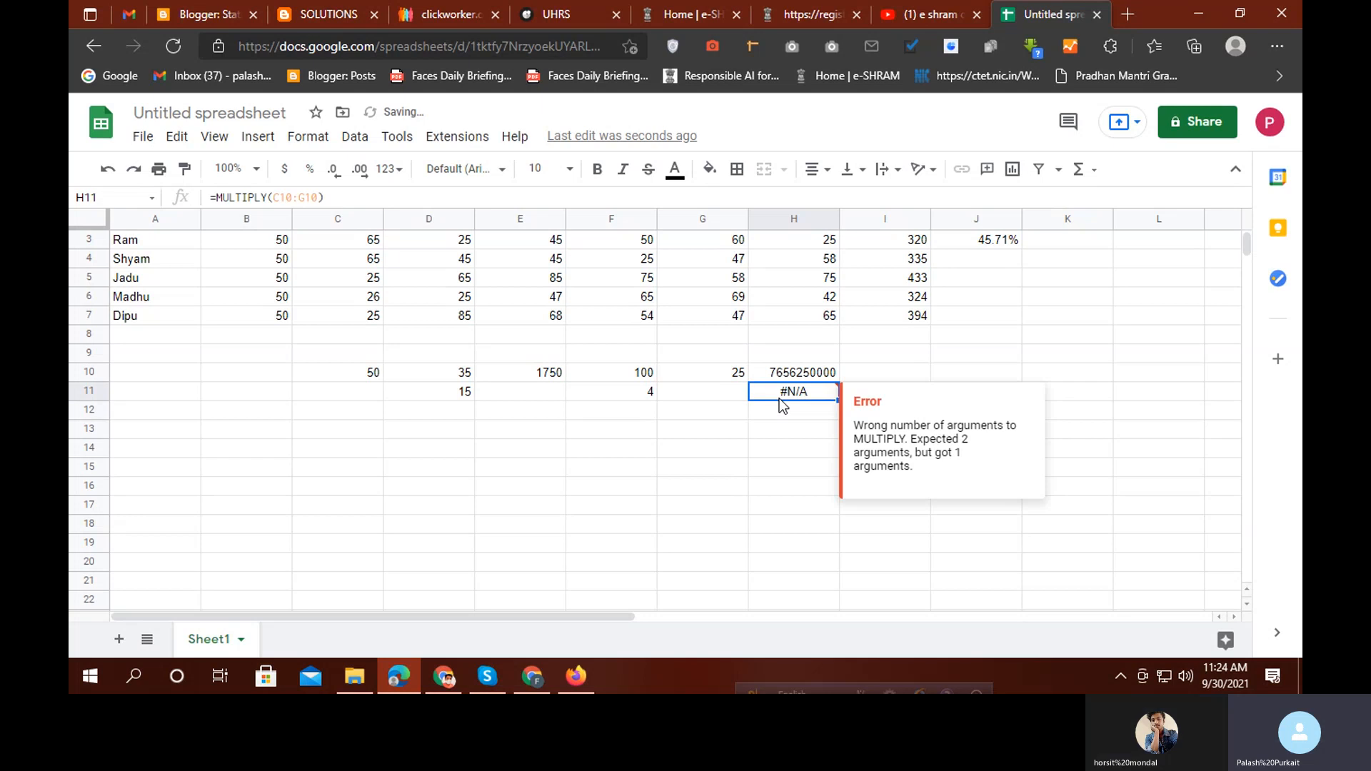
Try =MULTIPLY(C10,D10,E10,F10,G10) in H11 and view its wrong-argument-count error
type("=")
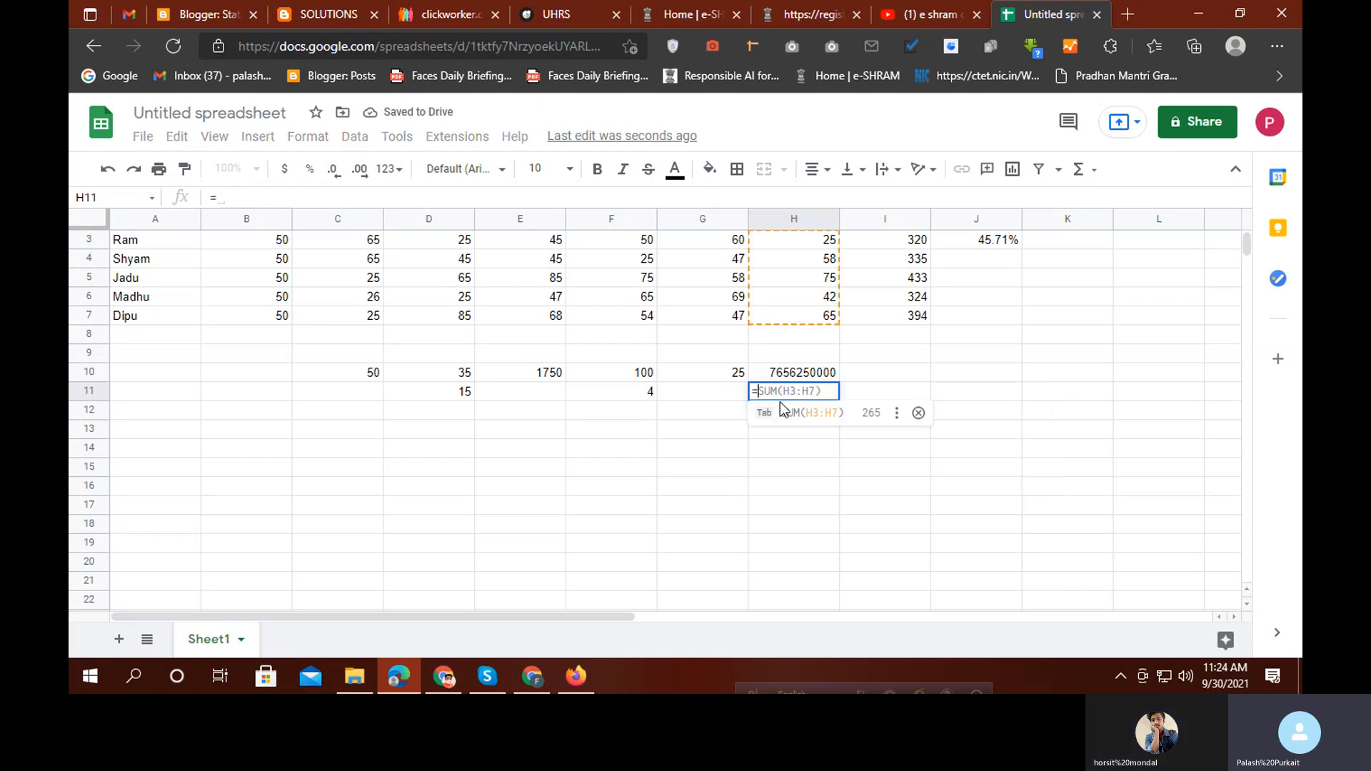
type("MUL")
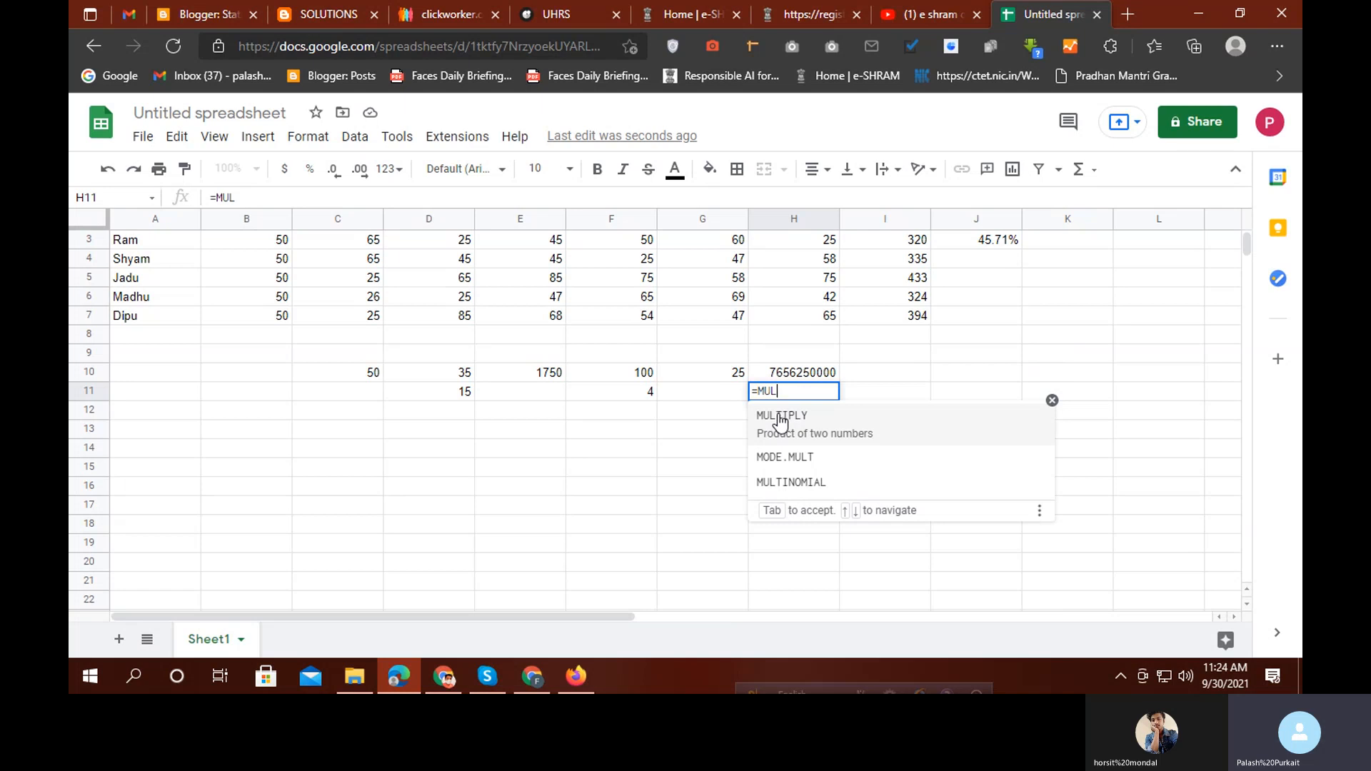
left_click(780, 422)
left_click(378, 373)
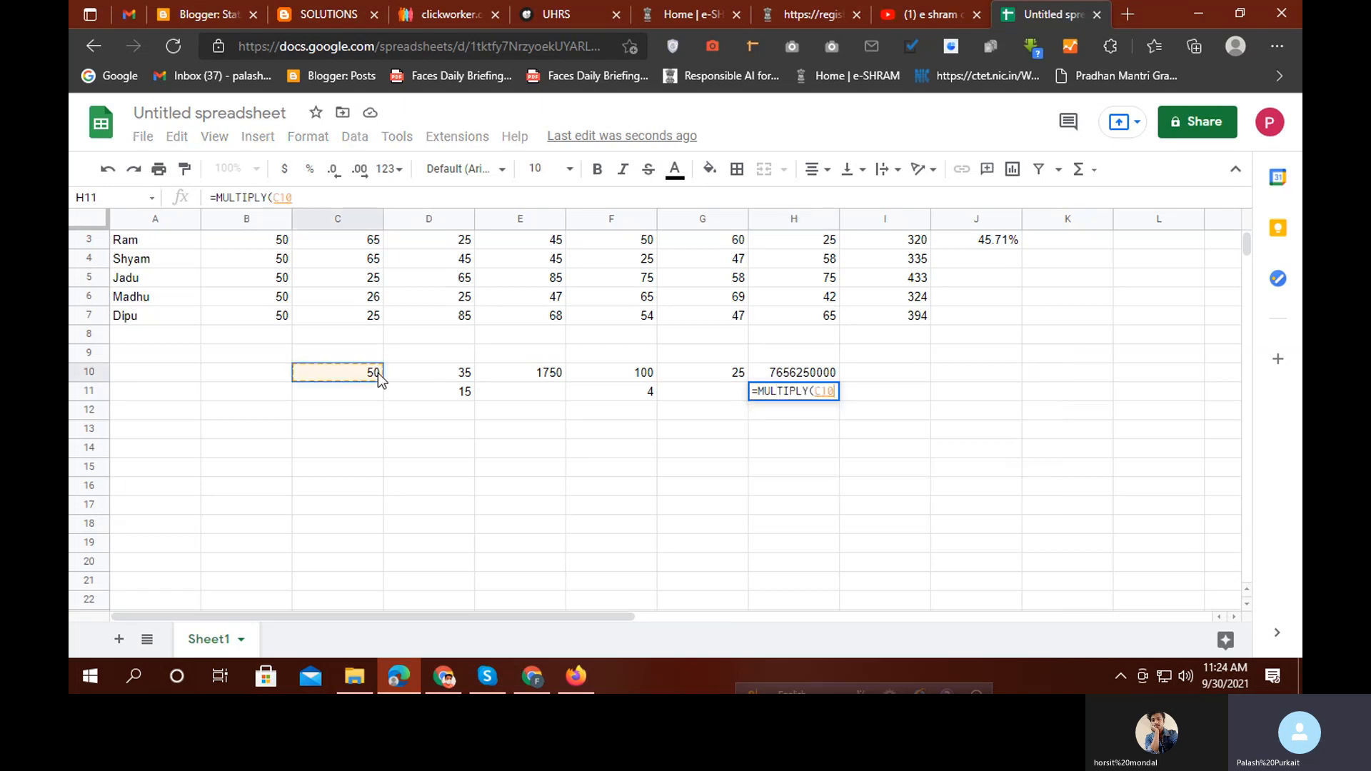
type(",")
left_click(444, 373)
type(",")
left_click(550, 372)
type(",")
left_click(636, 373)
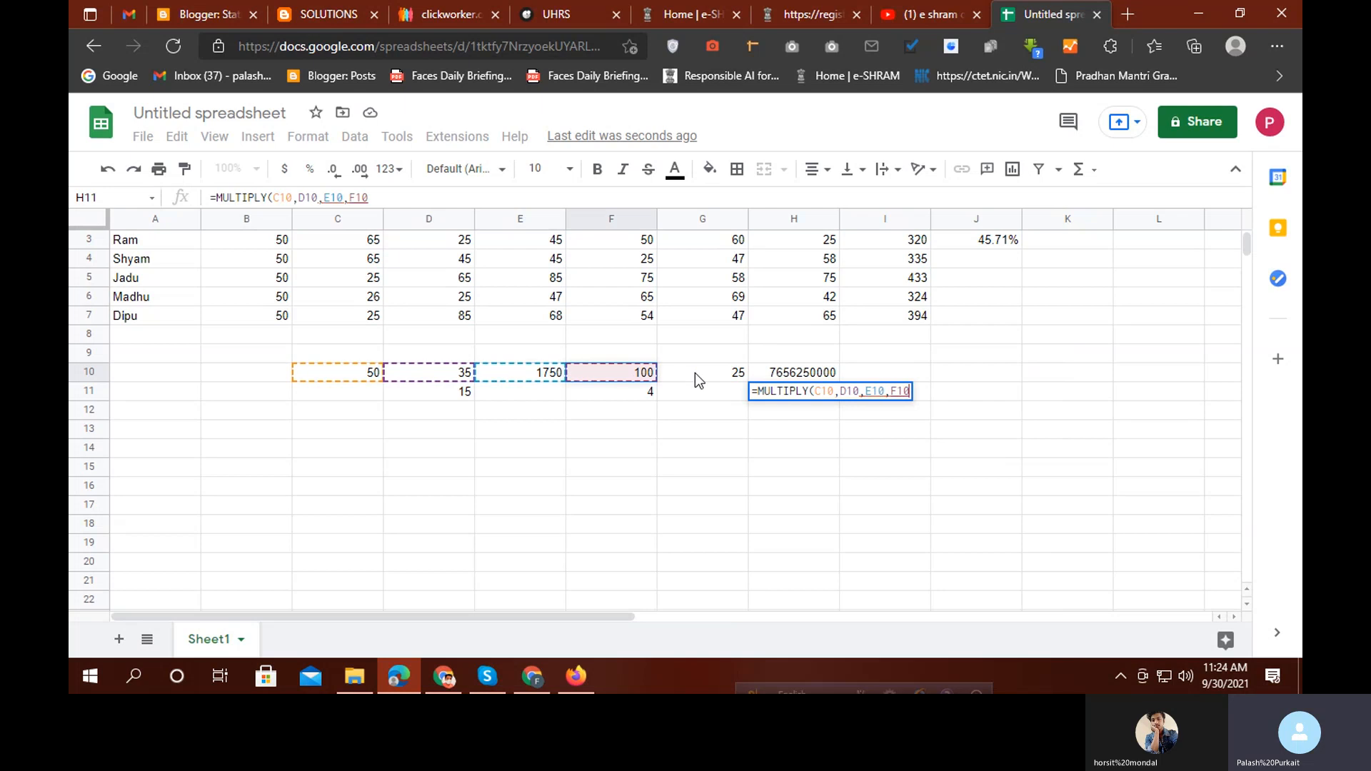
type(",")
left_click(697, 373)
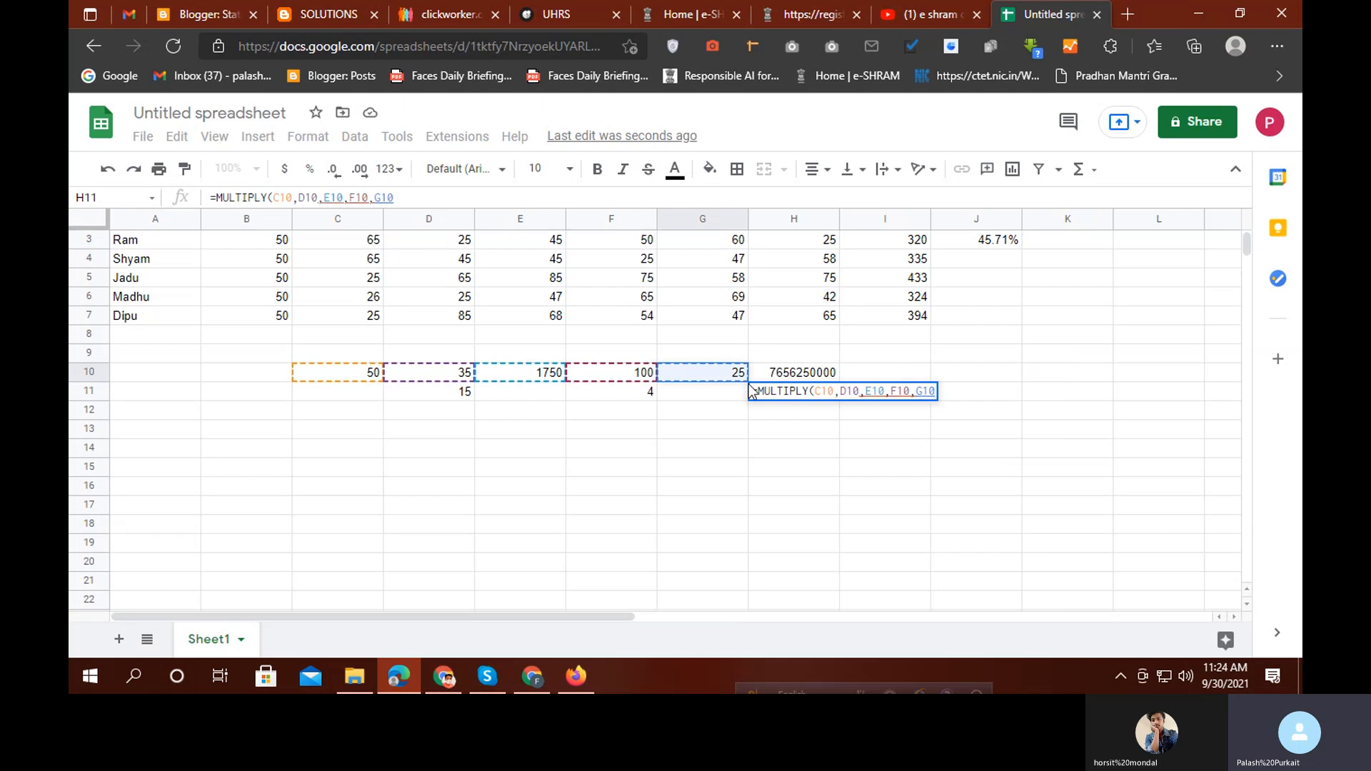
type(")")
key("Return")
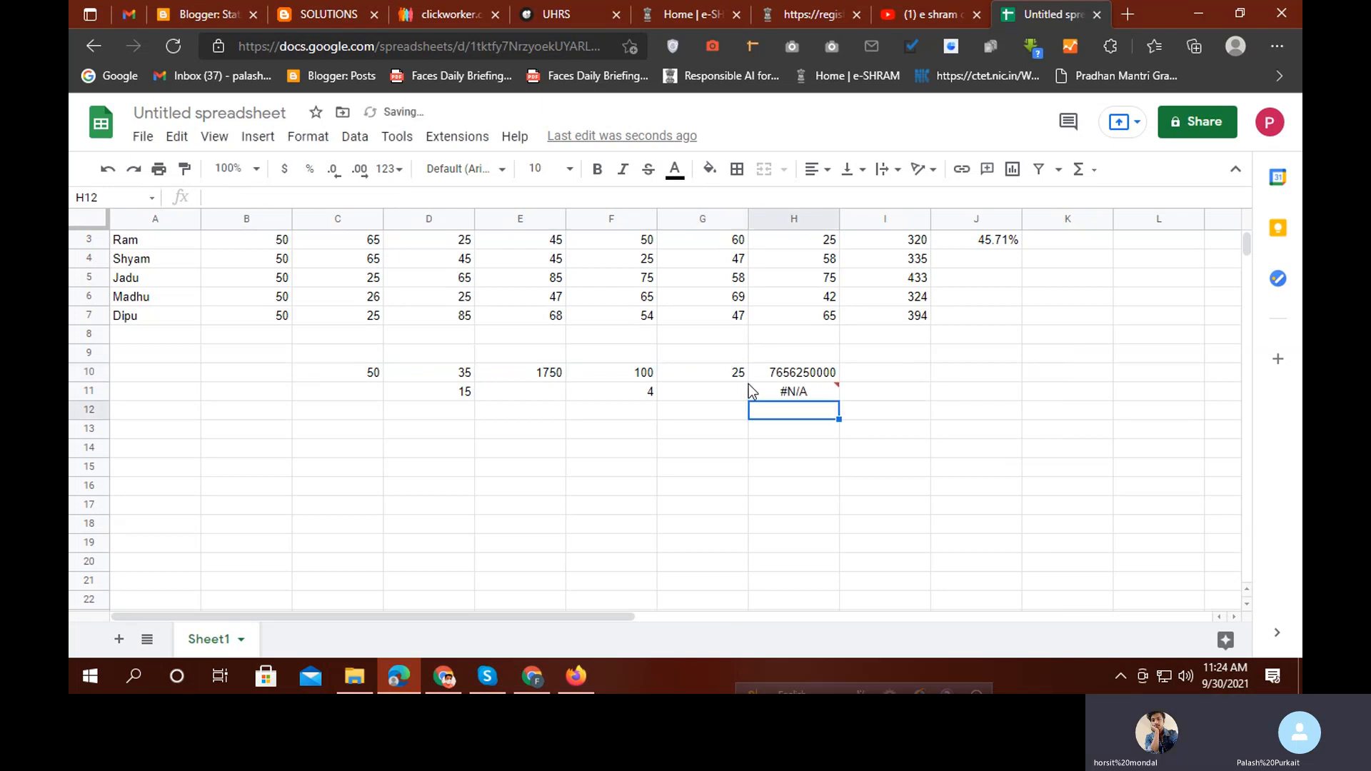
left_click(790, 396)
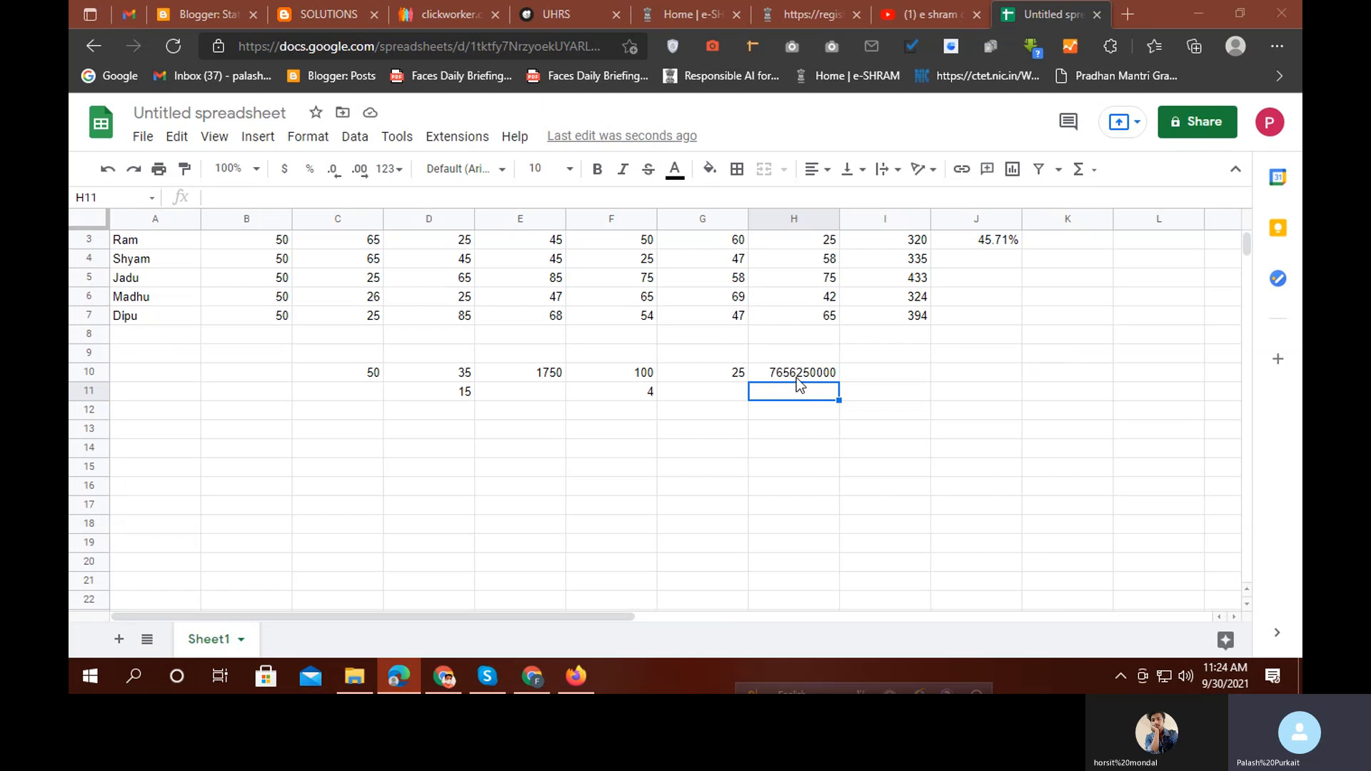
left_click(796, 376)
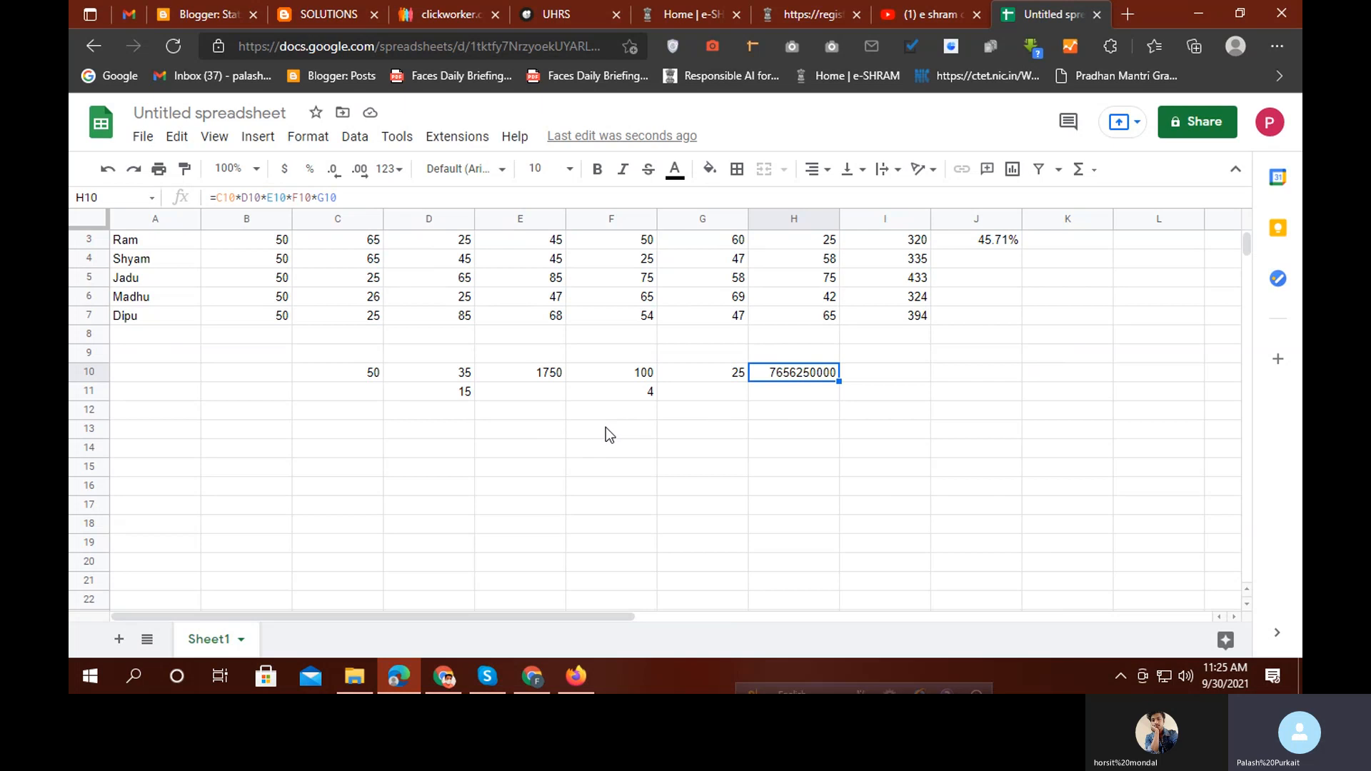
Enter =D7-B7-C7 in C8 so it shows 10
left_click(343, 343)
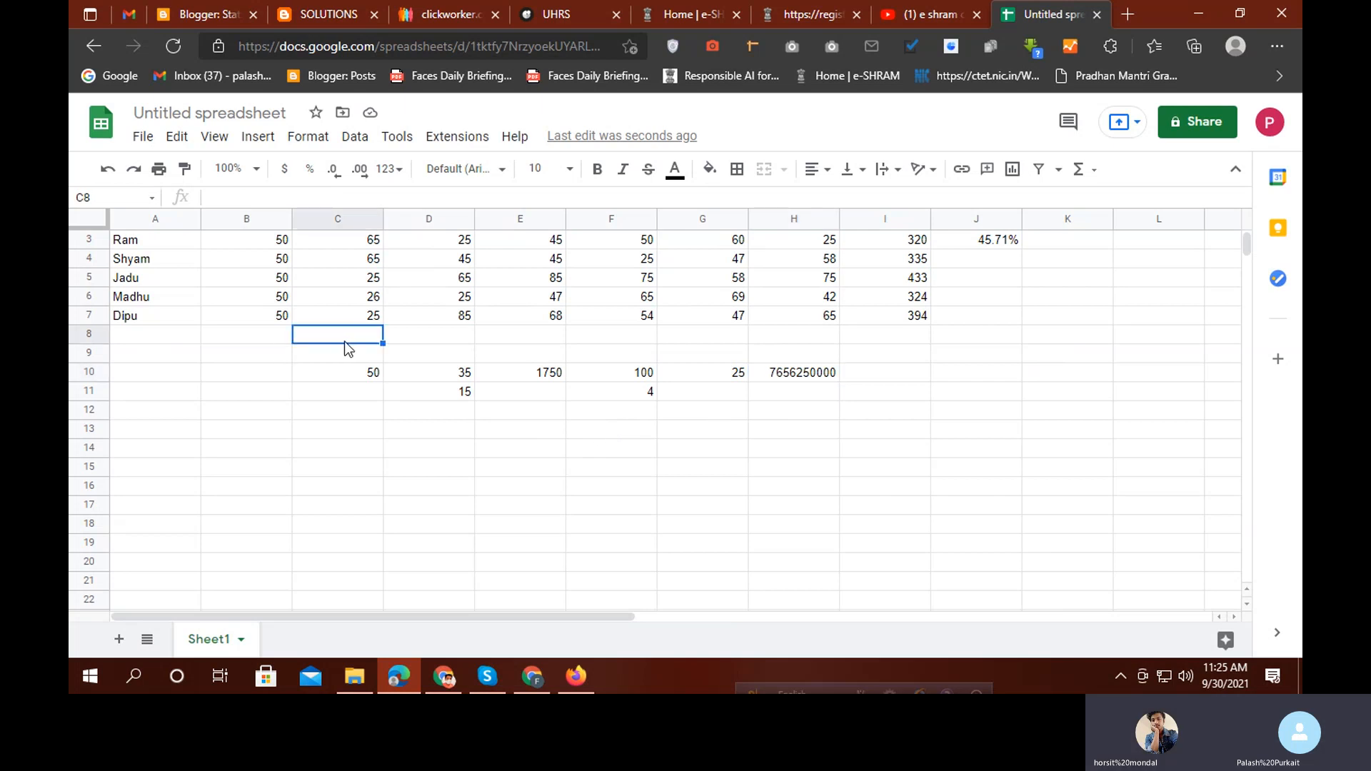
type("=")
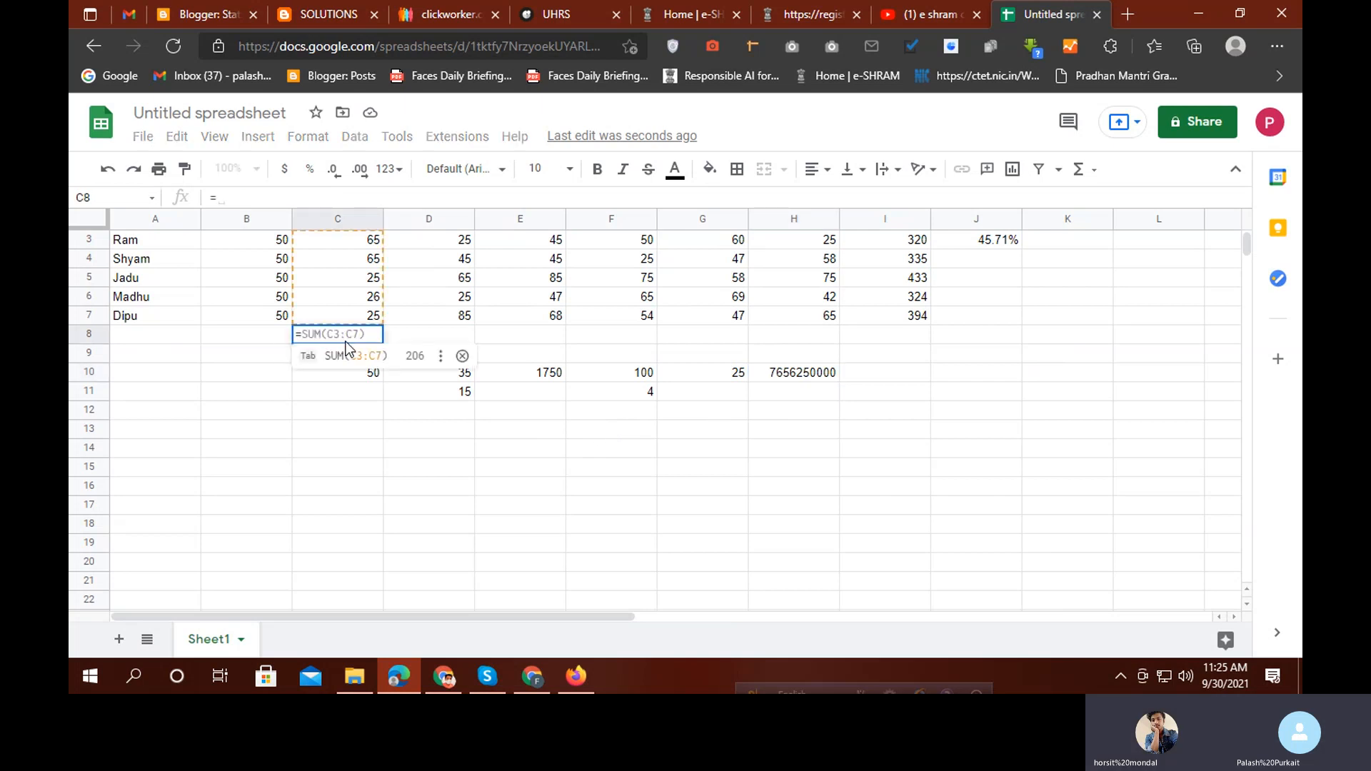
left_click(457, 325)
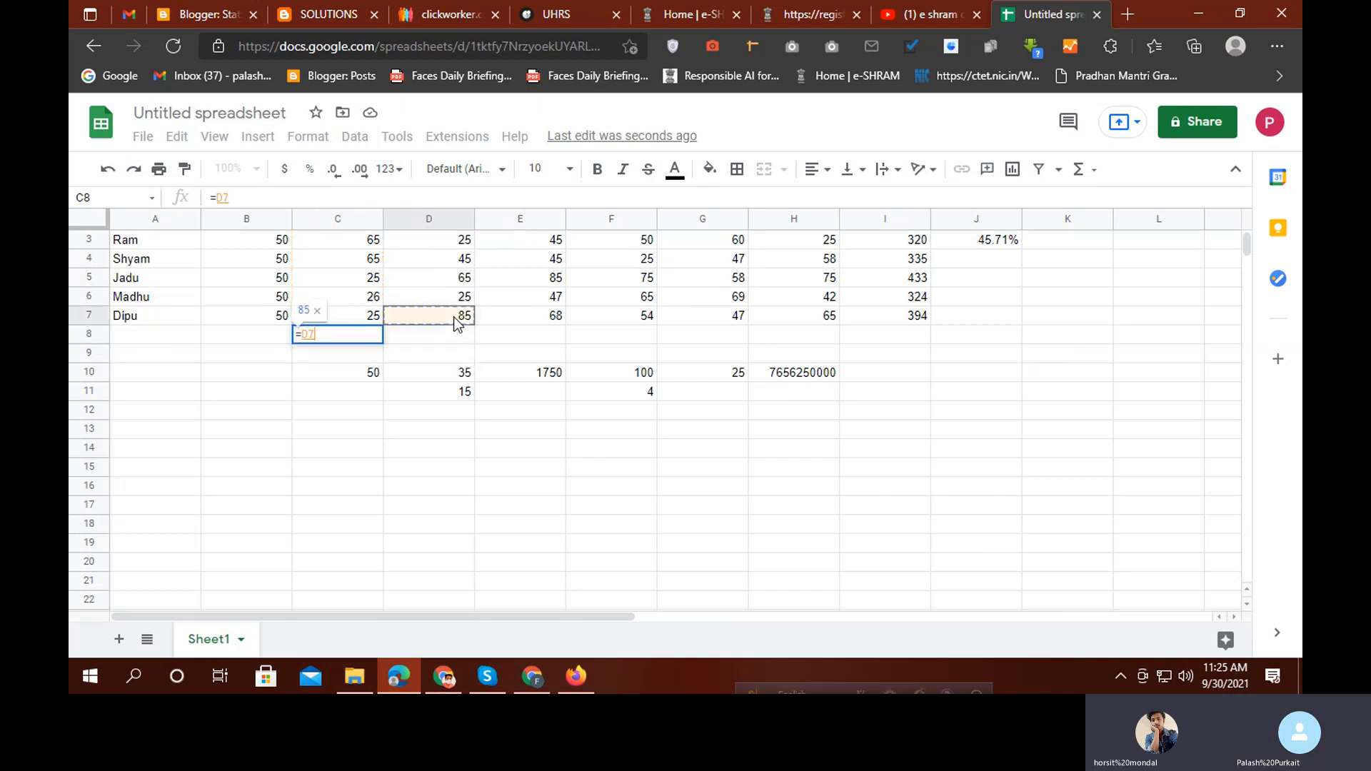
type("-")
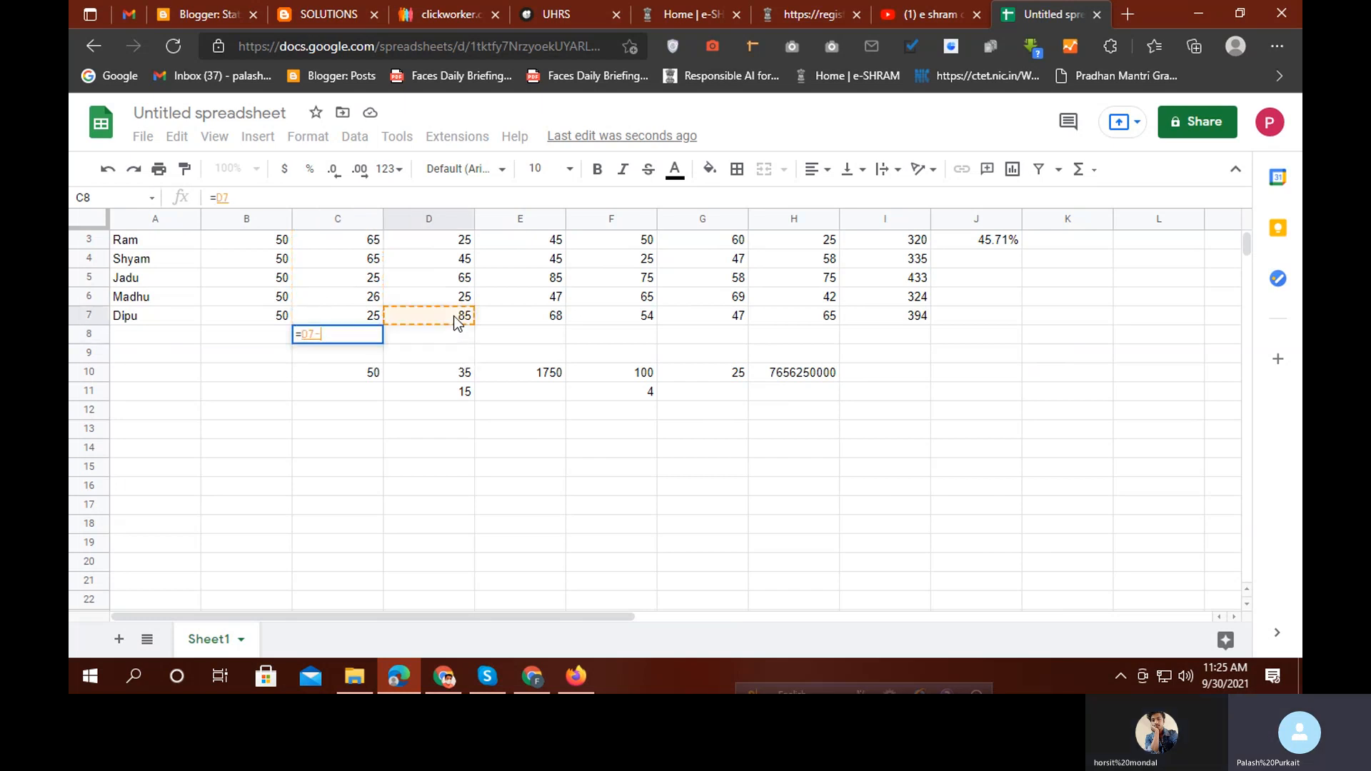
left_click(274, 320)
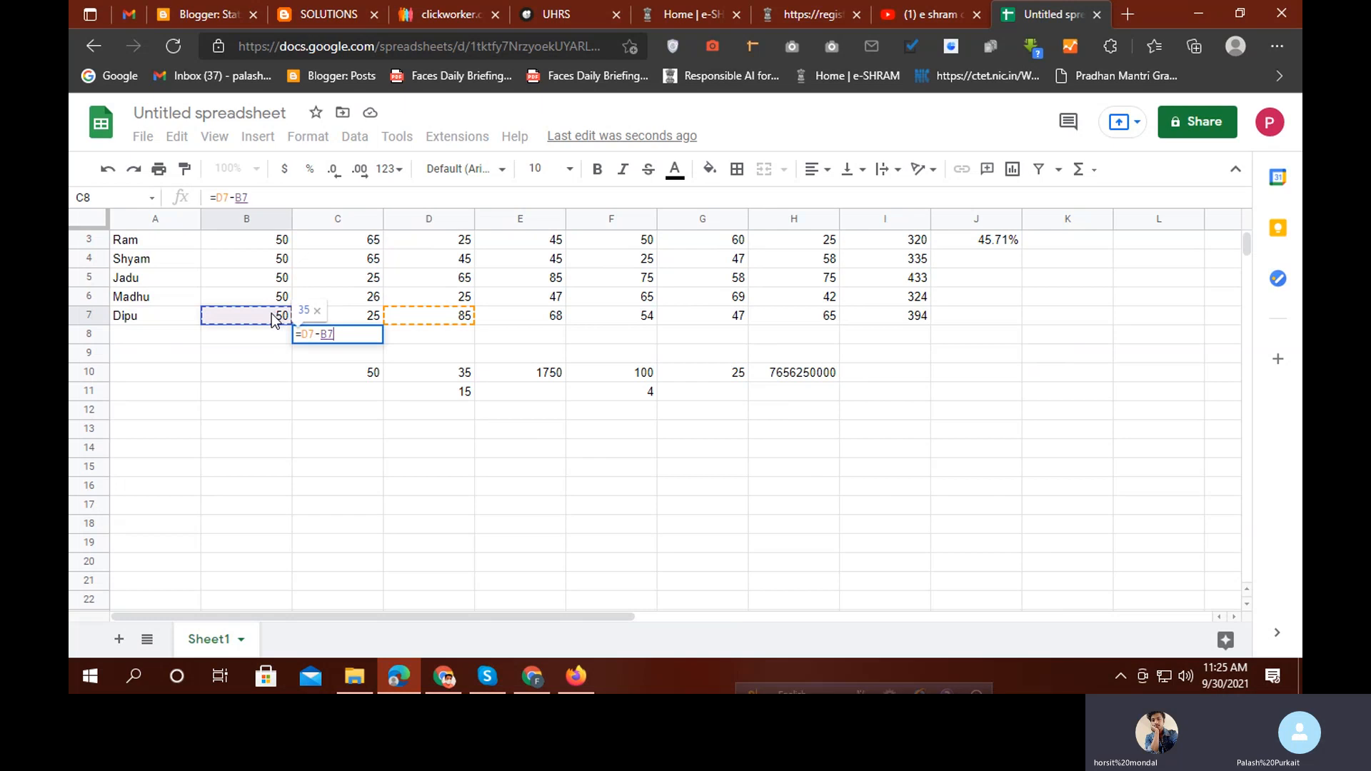
type("-")
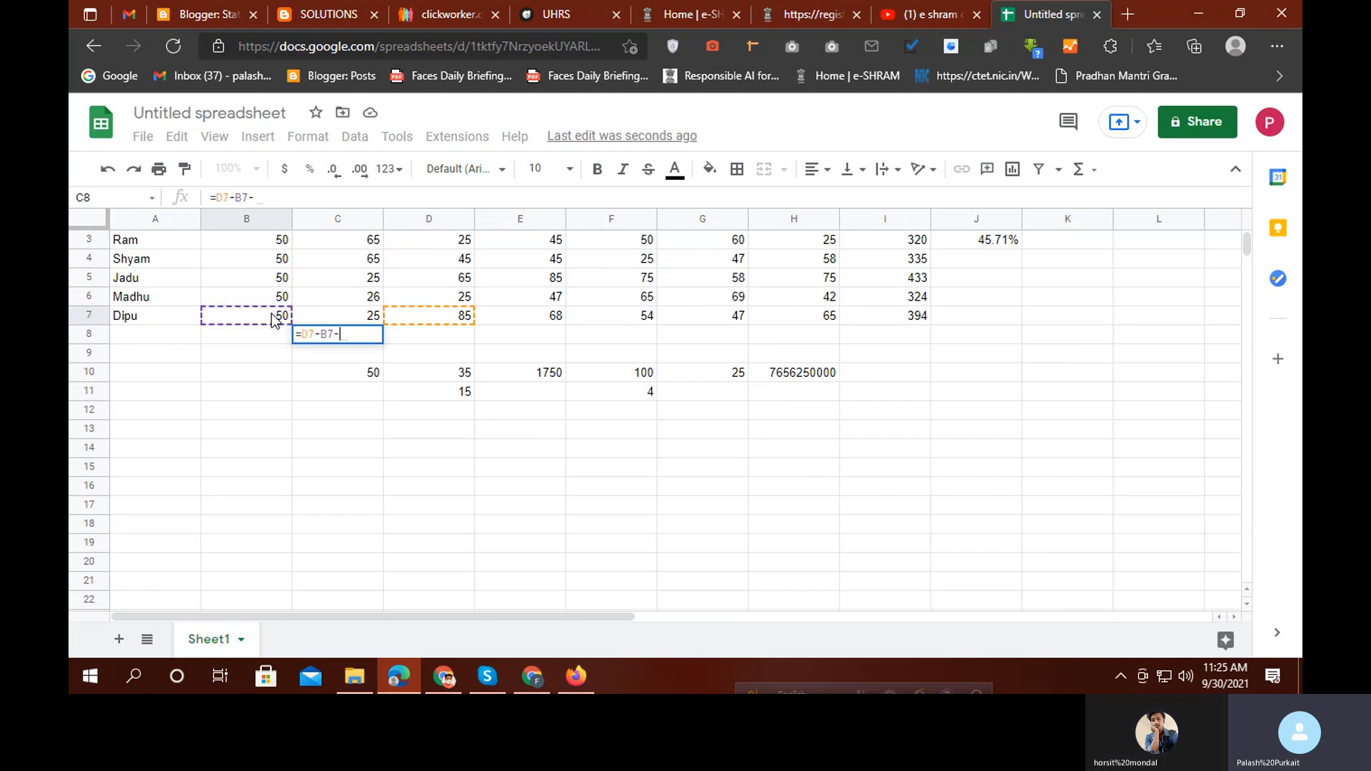
left_click(348, 320)
key("Return")
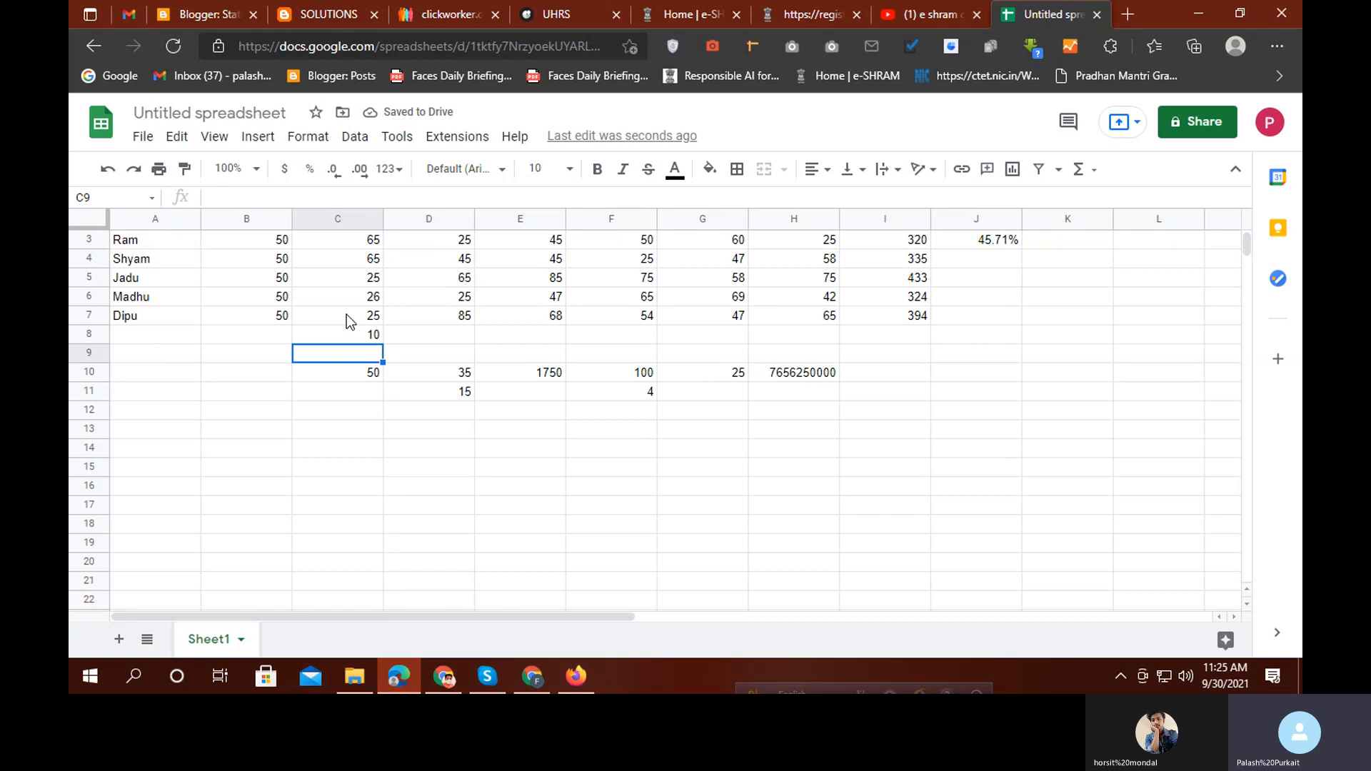
scroll(493, 382, "up", 1)
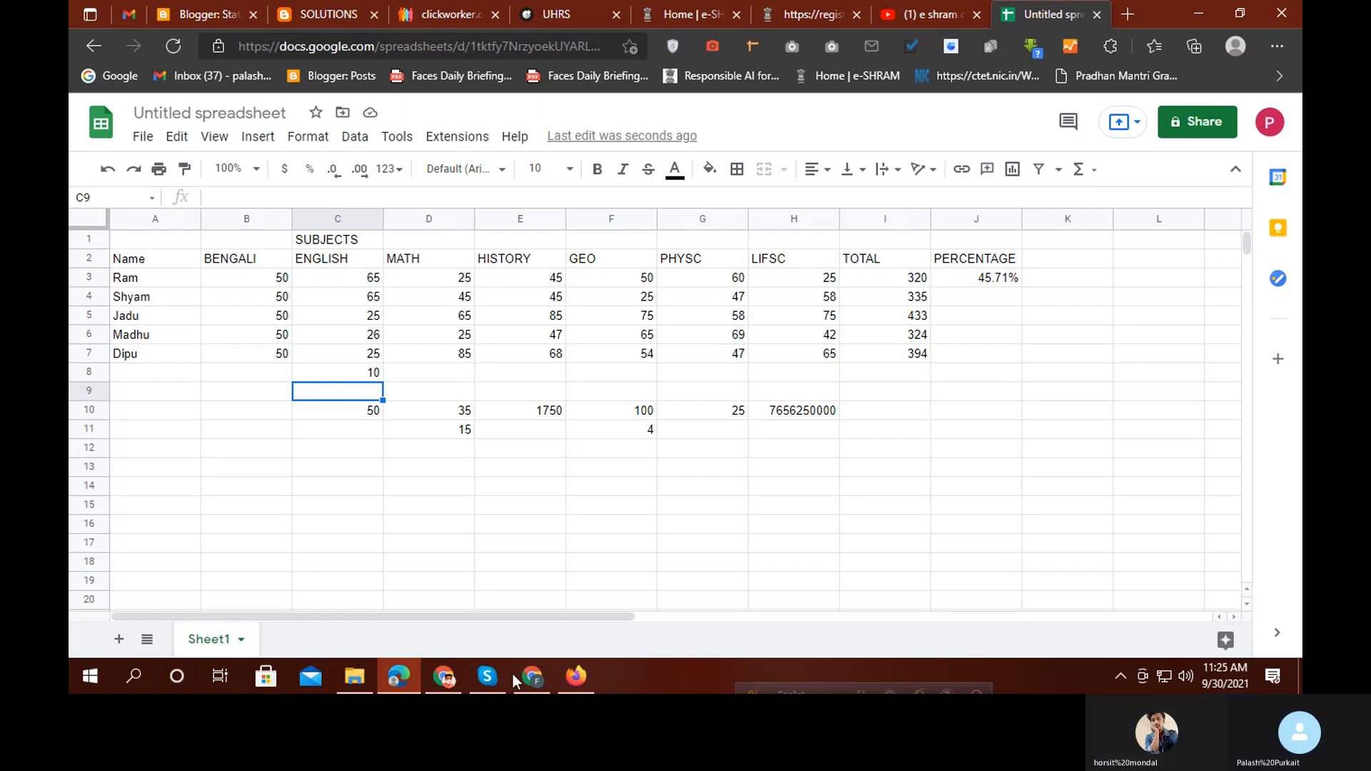
Bring up Skype and browse its chat list before returning to the spreadsheet
left_click(487, 675)
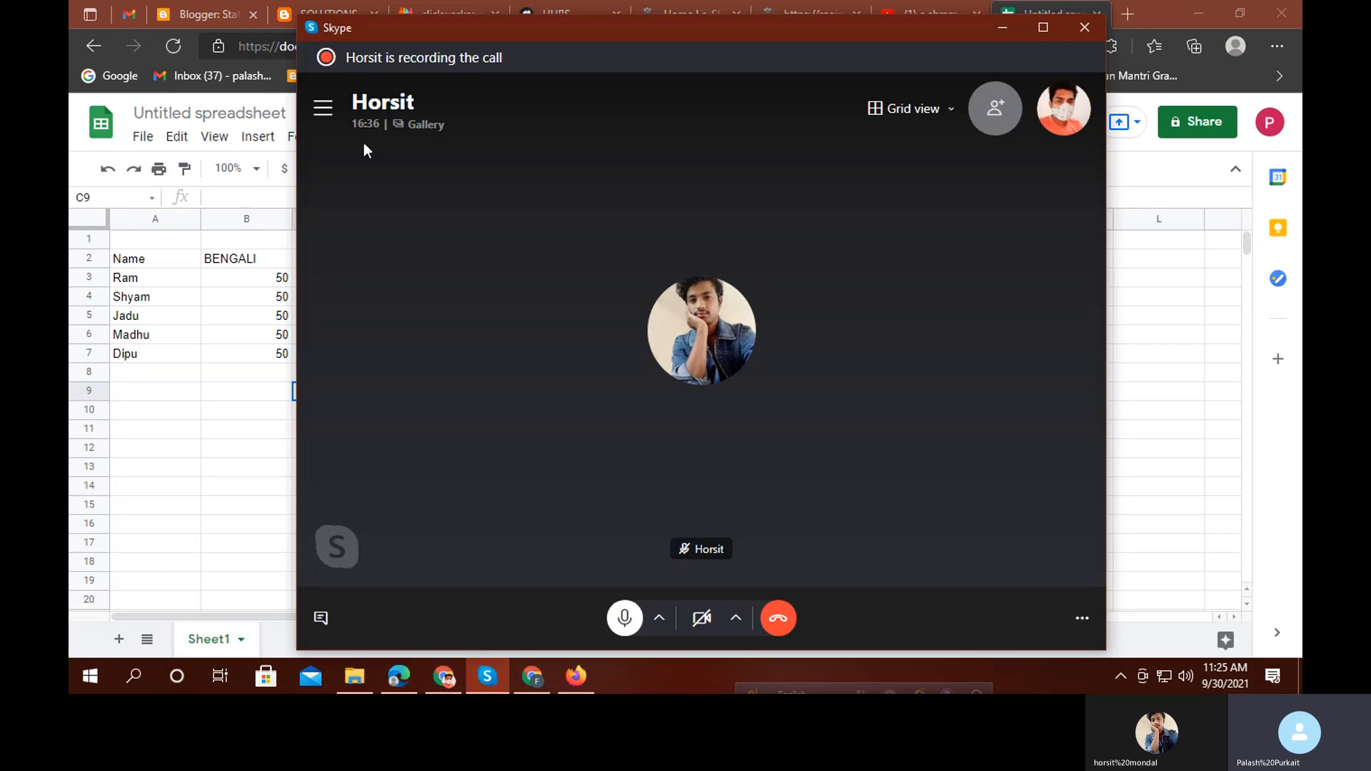
left_click(321, 113)
scroll(417, 484, "down", 2)
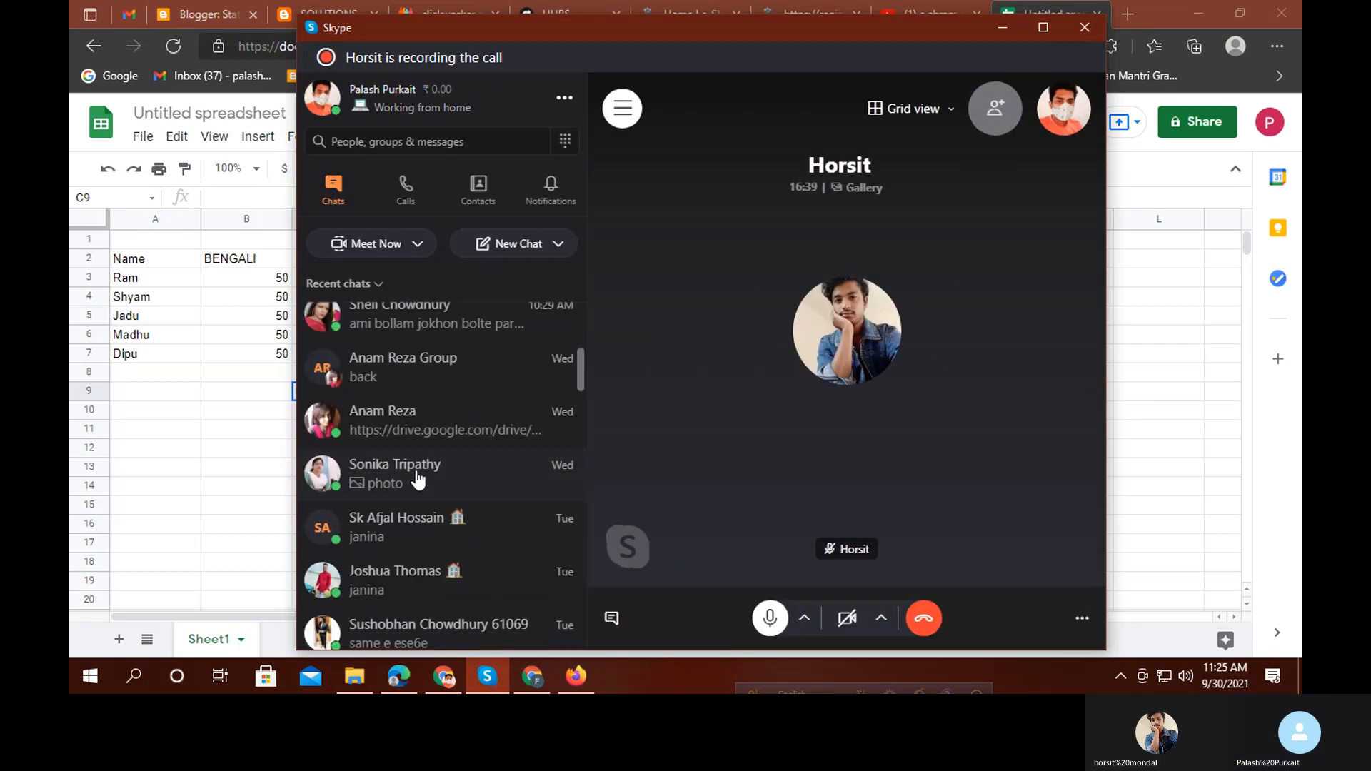
scroll(420, 484, "up", 3)
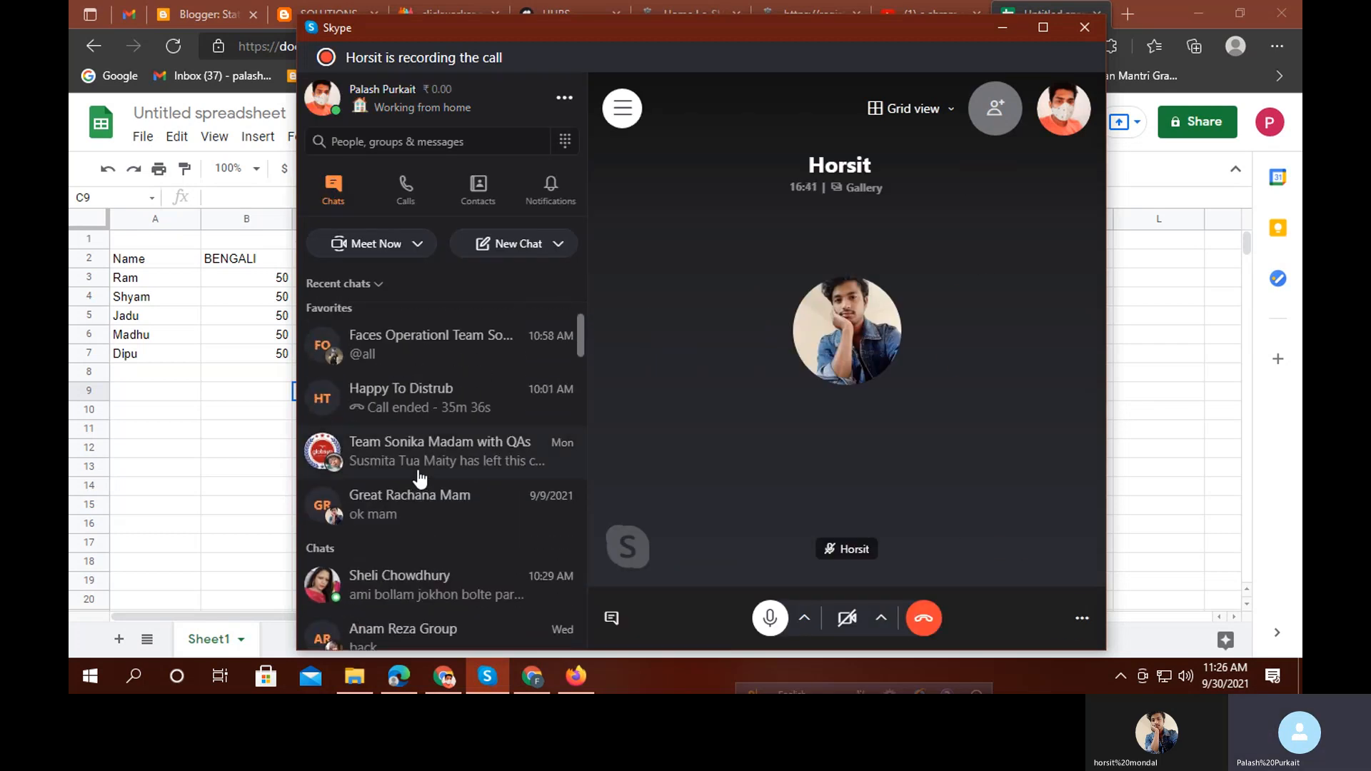
scroll(420, 493, "down", 1)
scroll(418, 493, "up", 1)
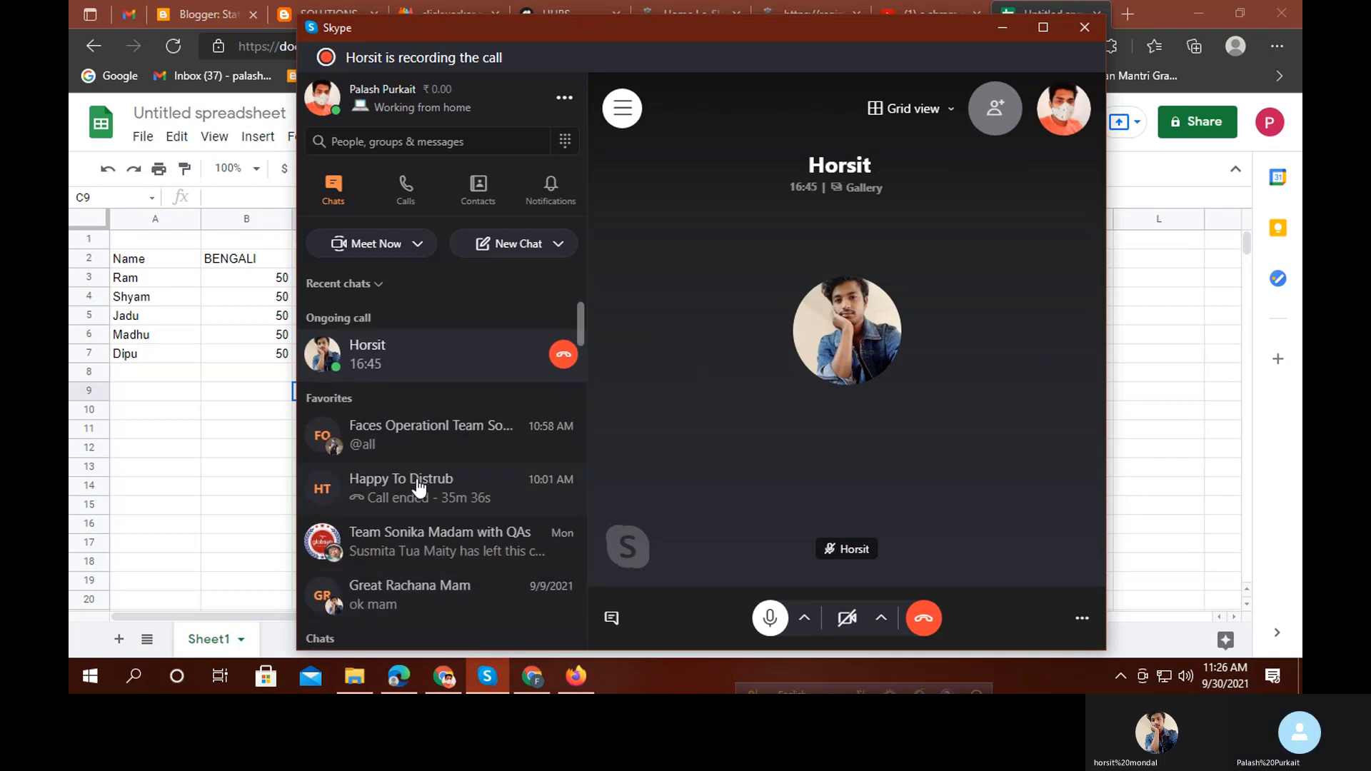
left_click(164, 452)
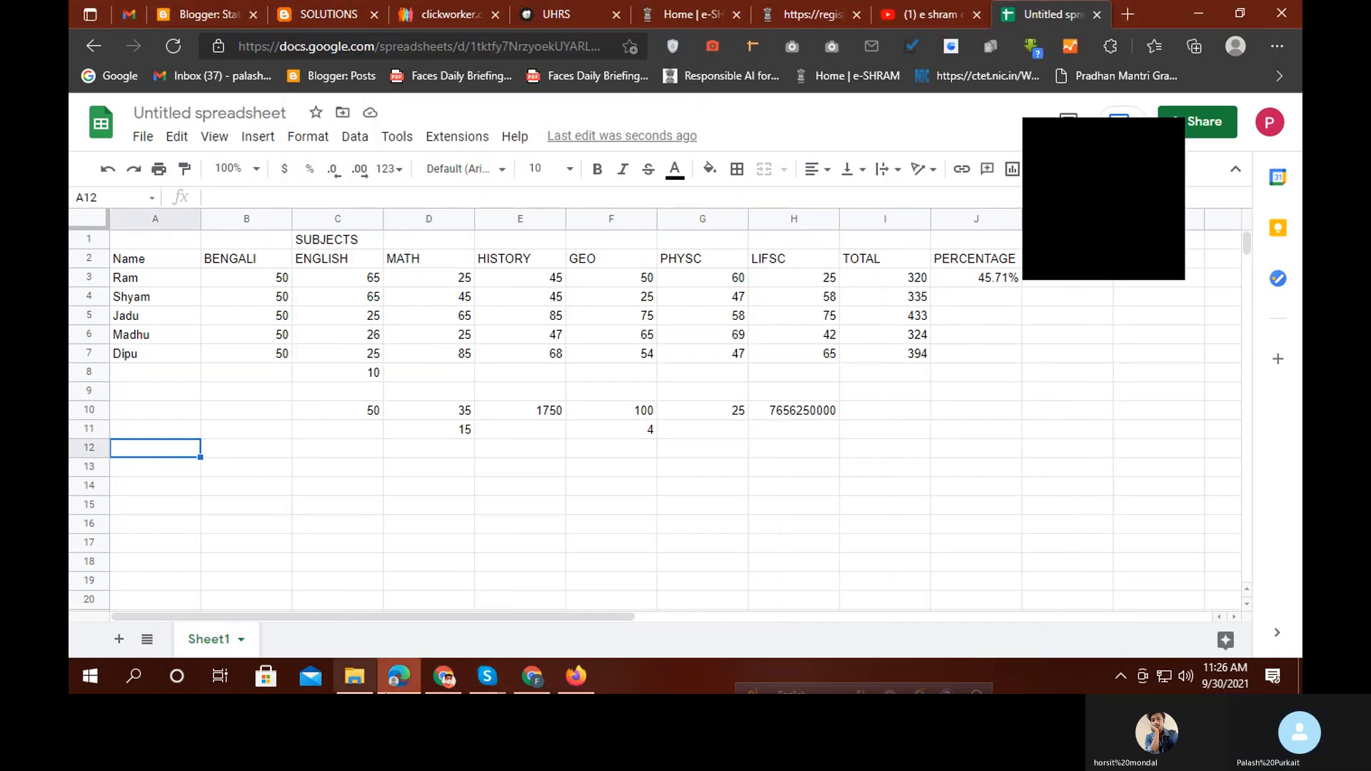
Open the Faces Operationl Team chat, scroll through its messages, then minimize Skype
mouse_move(487, 676)
left_click(434, 548)
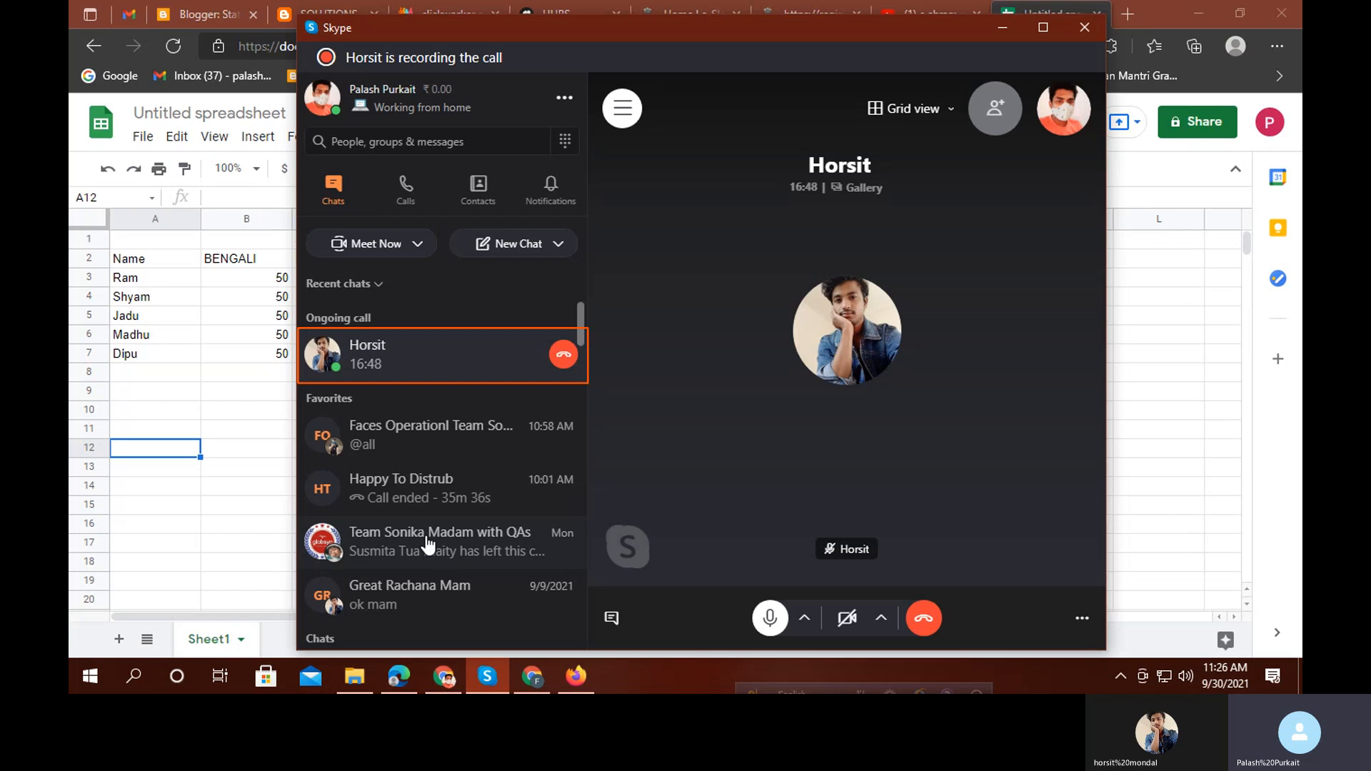
left_click(408, 441)
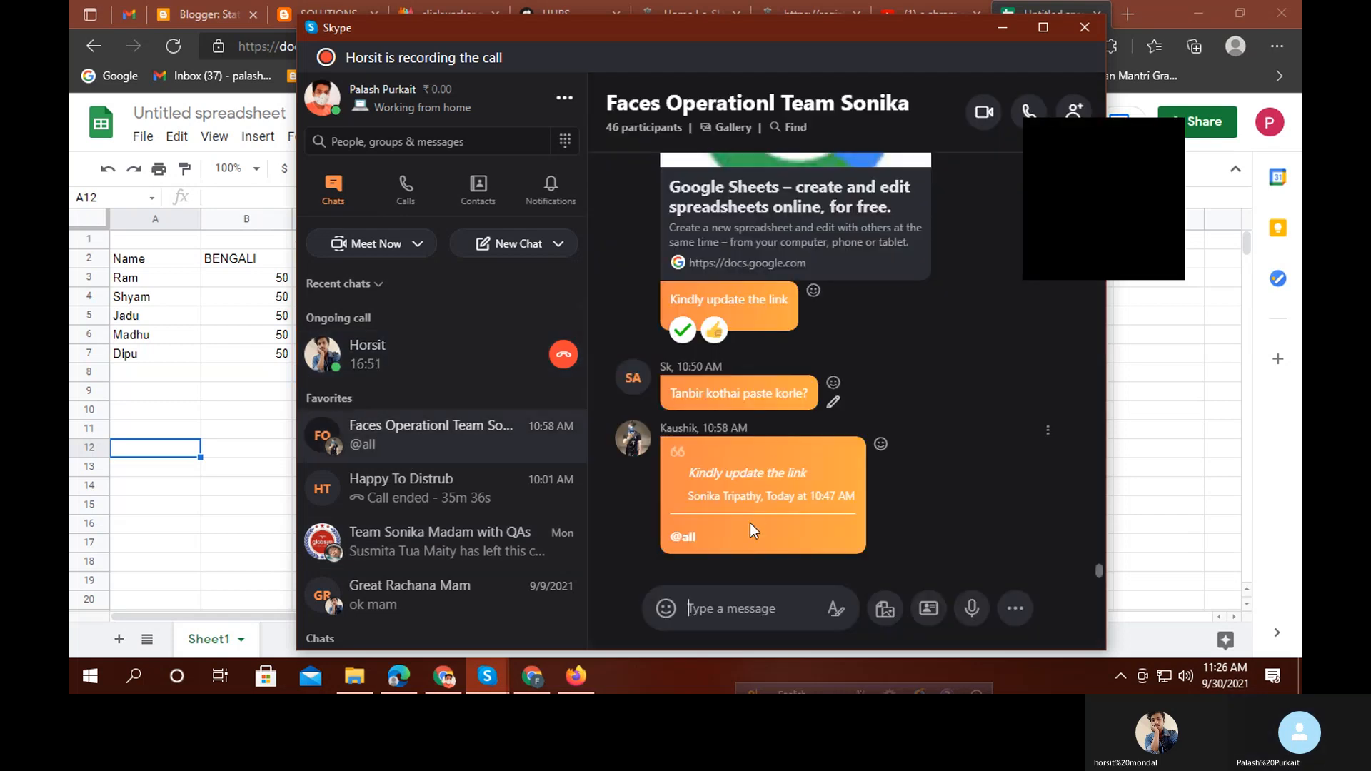
scroll(750, 522, "up", 10)
scroll(754, 484, "up", 5)
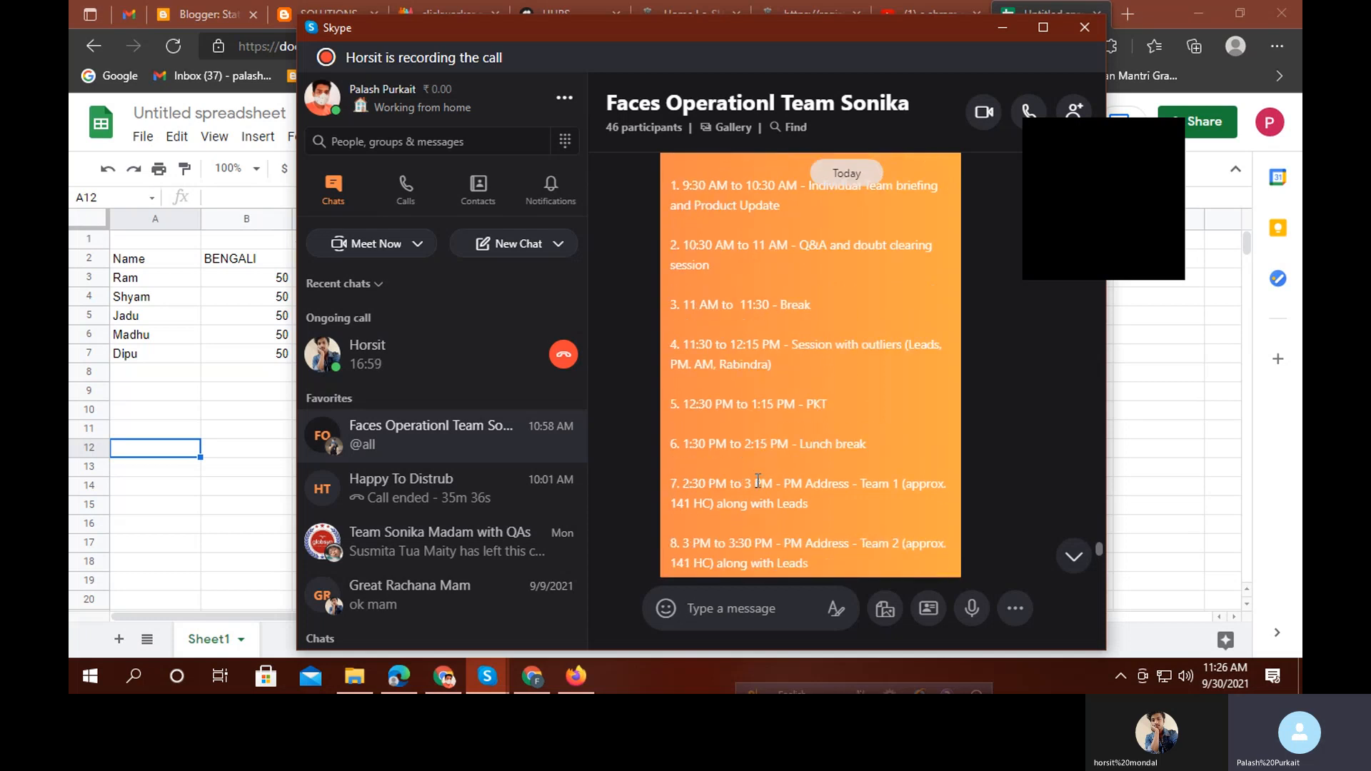
scroll(760, 386, "down", 10)
scroll(762, 428, "down", 3)
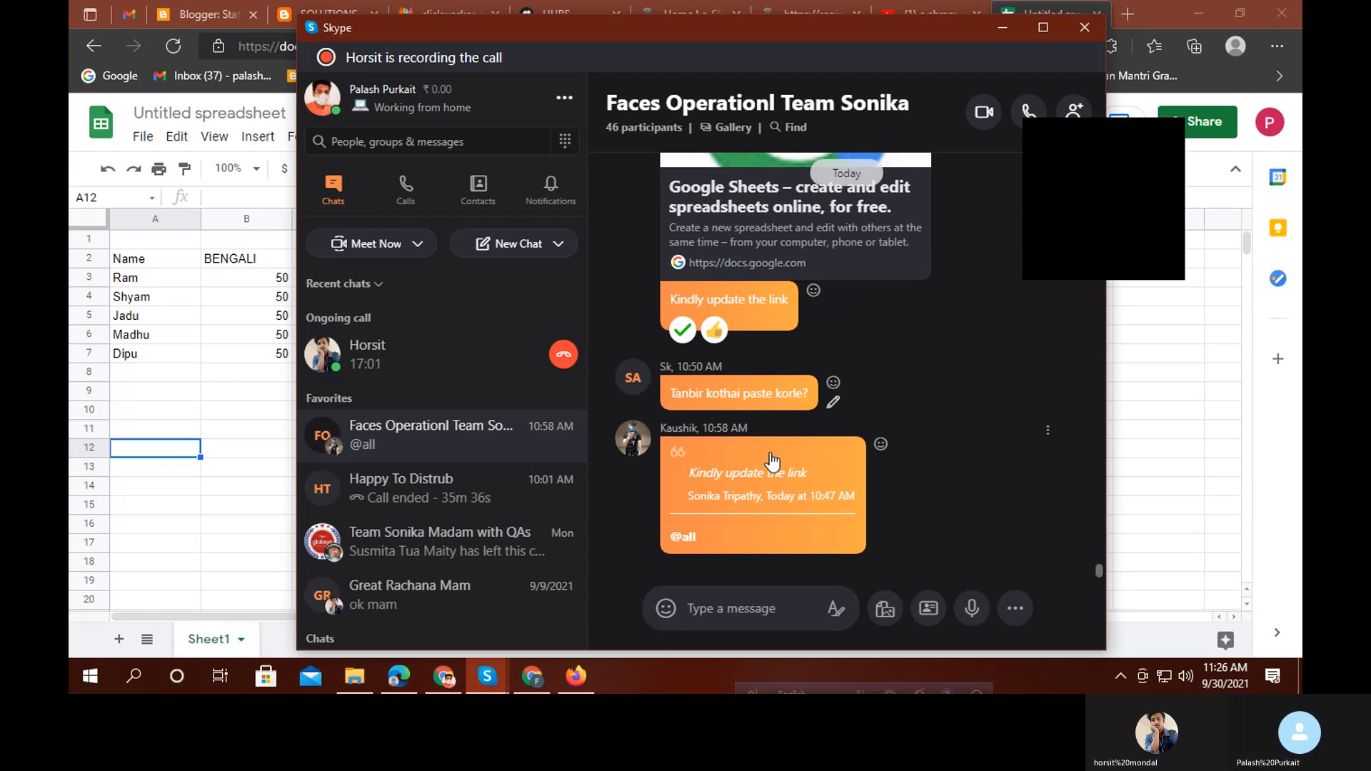
left_click(1004, 36)
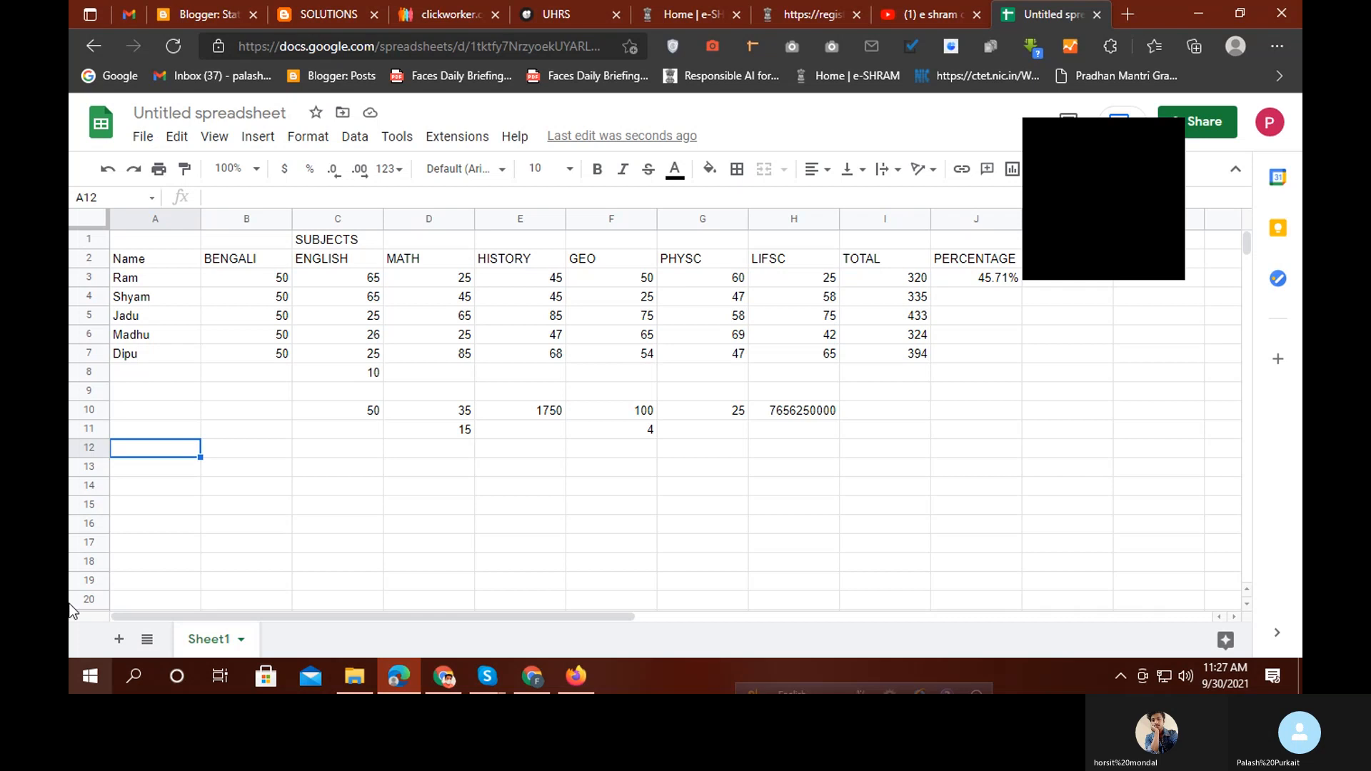
Go through the Gmail and SOLUTIONS tabs in Edge, then bring up the Chrome window with Indeed
left_click(129, 11)
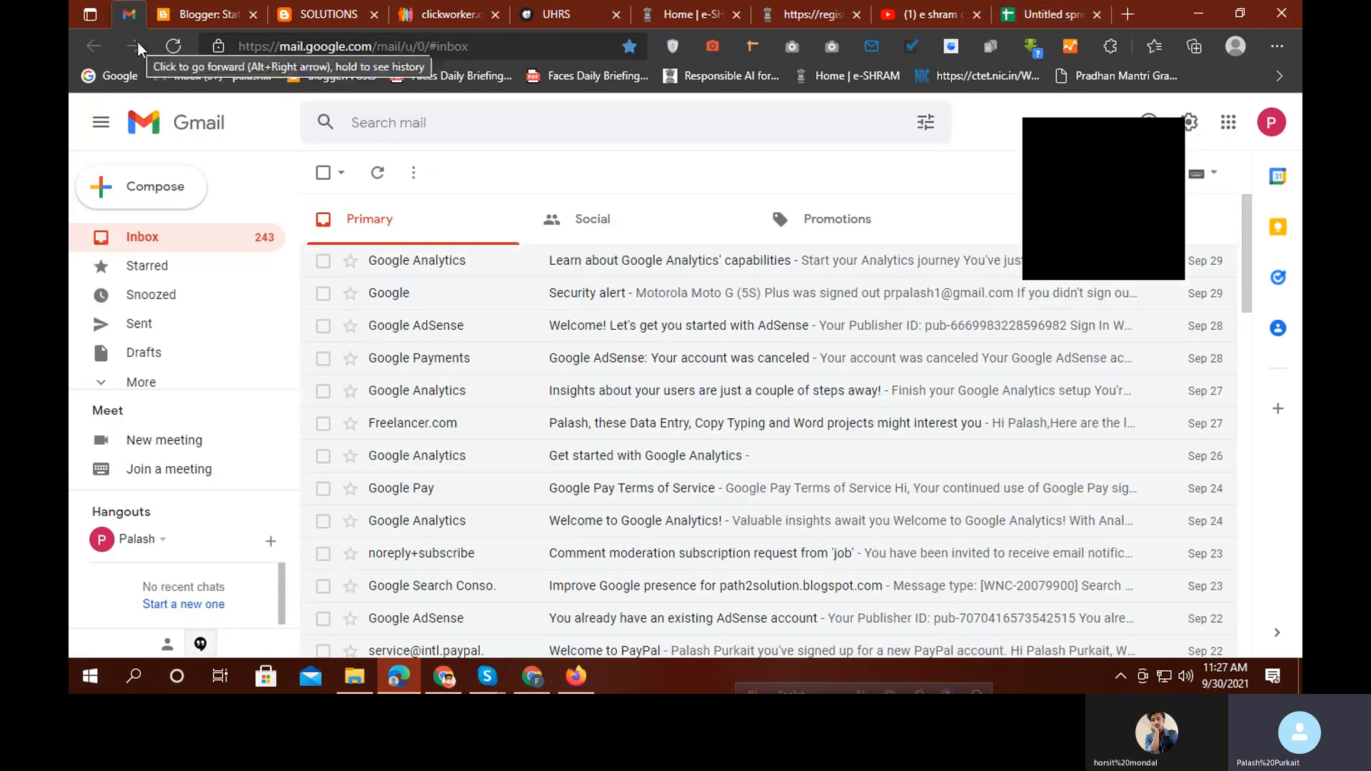
left_click(344, 11)
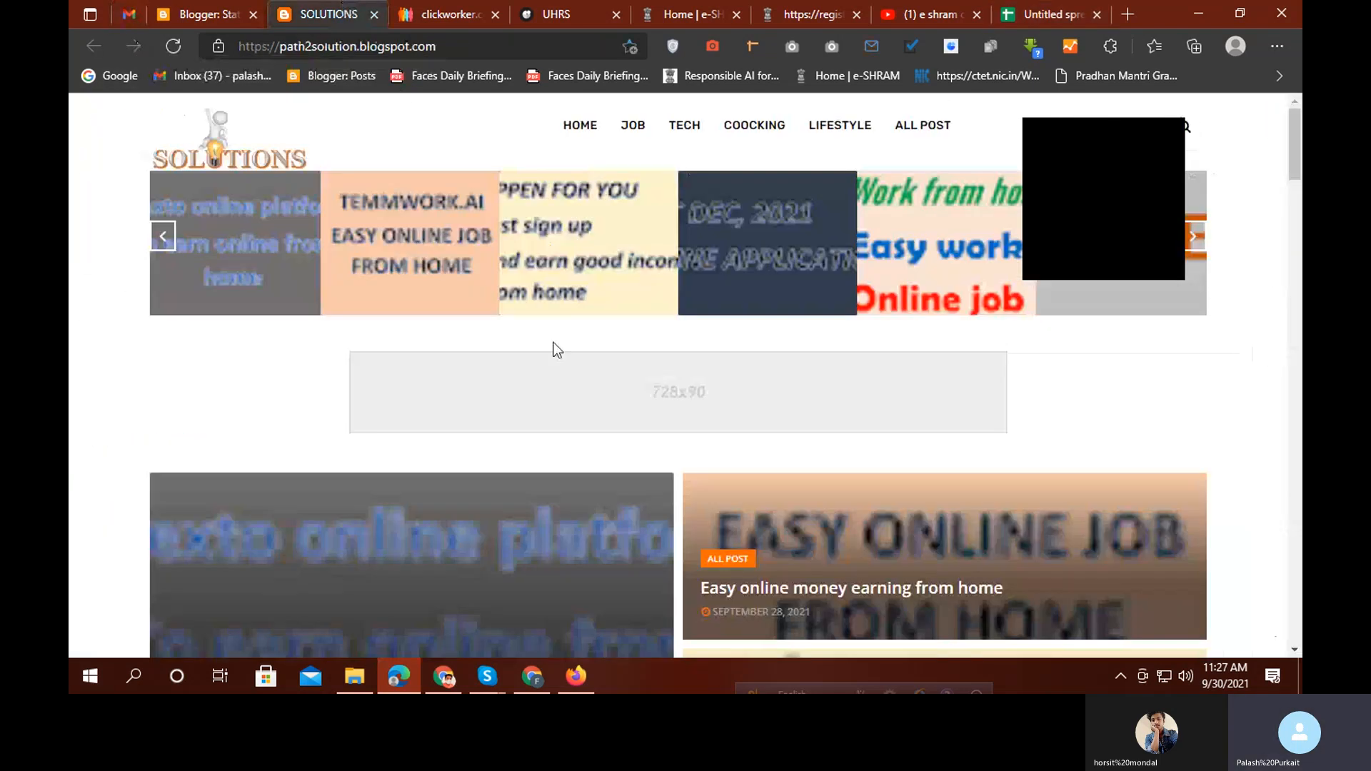
left_click(449, 675)
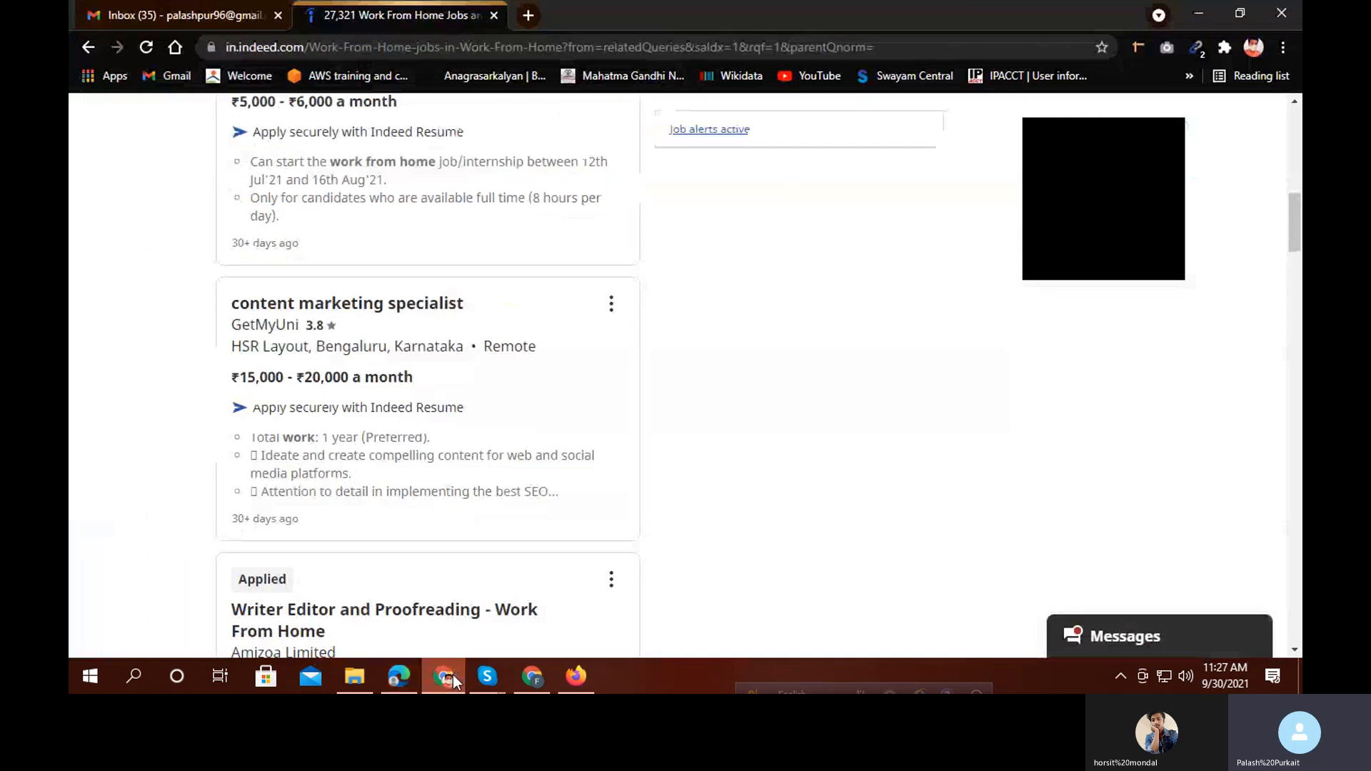
Go back to the Indeed work-from-home listings and look over the SEO Analyst job's details
left_click(207, 15)
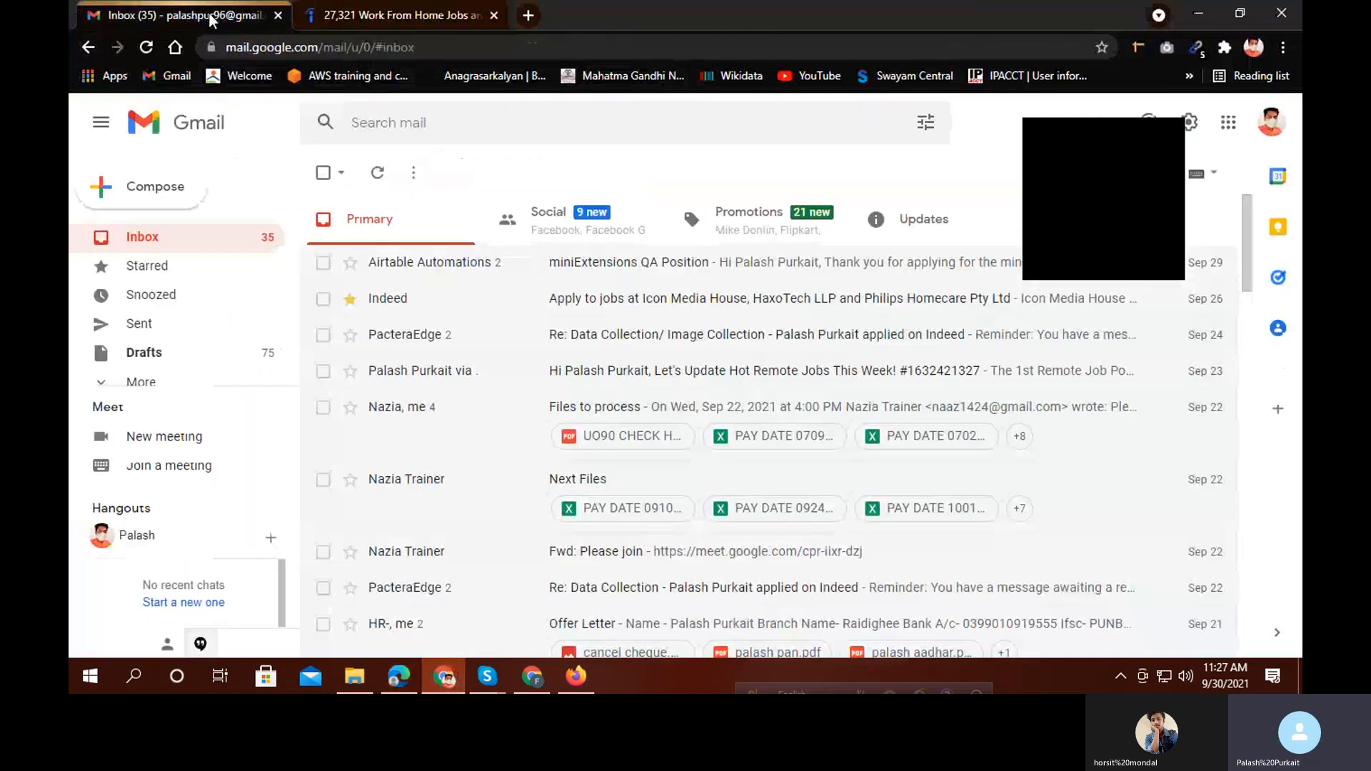
left_click(435, 12)
scroll(444, 345, "down", 5)
scroll(429, 353, "down", 2)
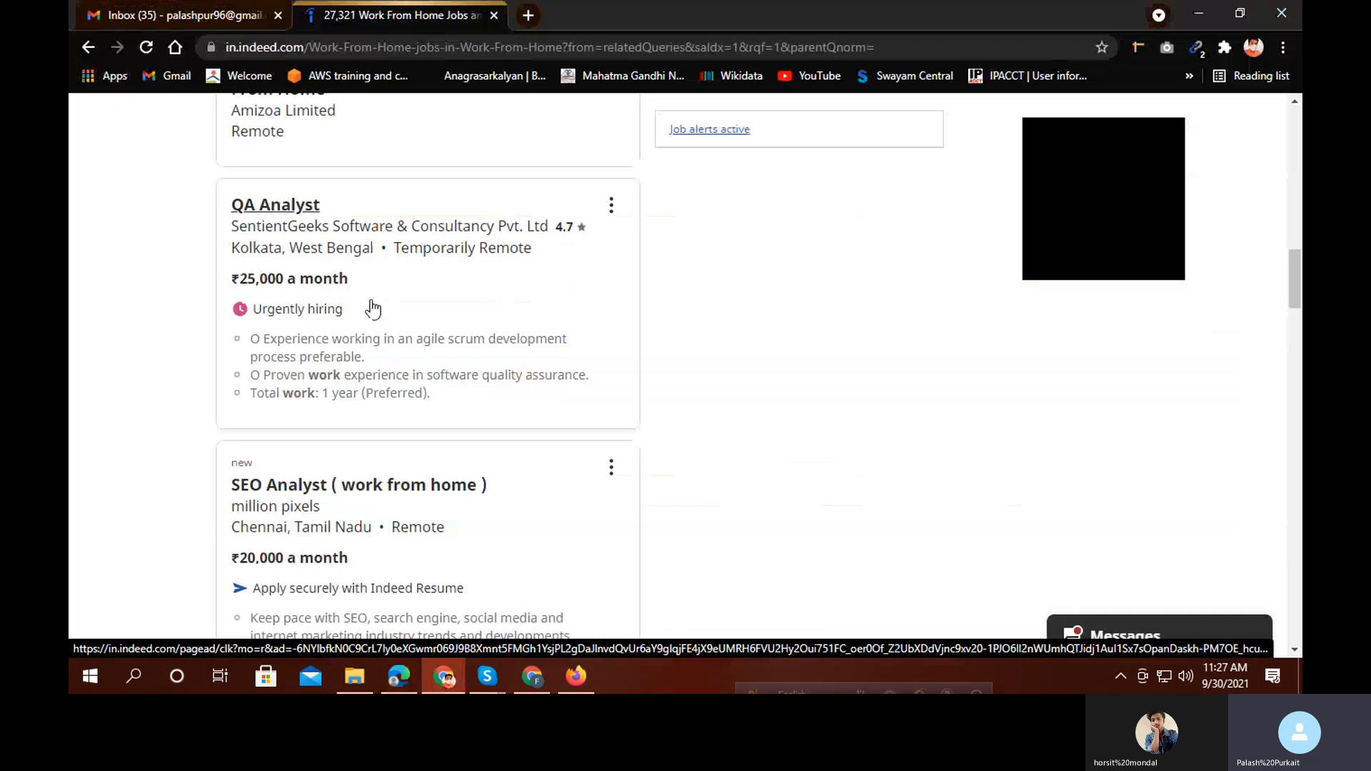
scroll(374, 307, "down", 3)
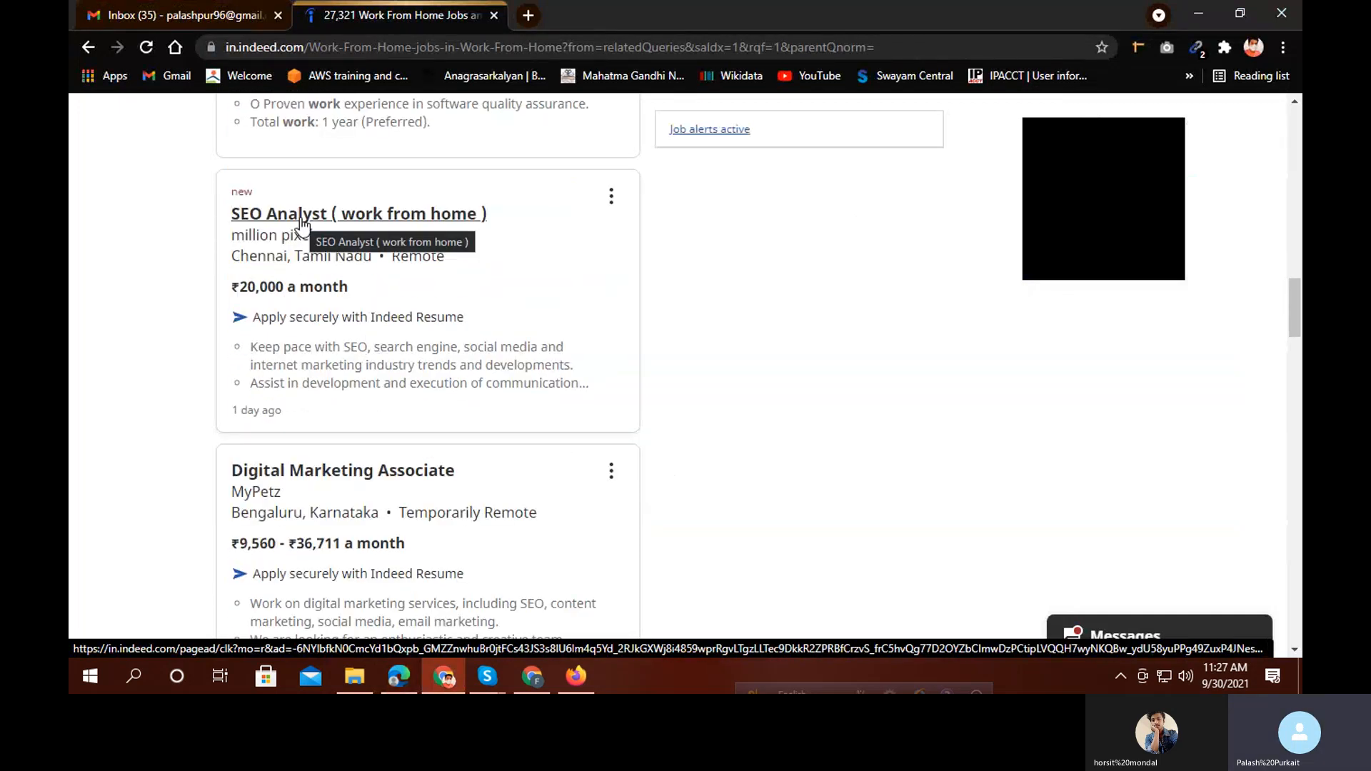
left_click(302, 224)
scroll(850, 480, "down", 10)
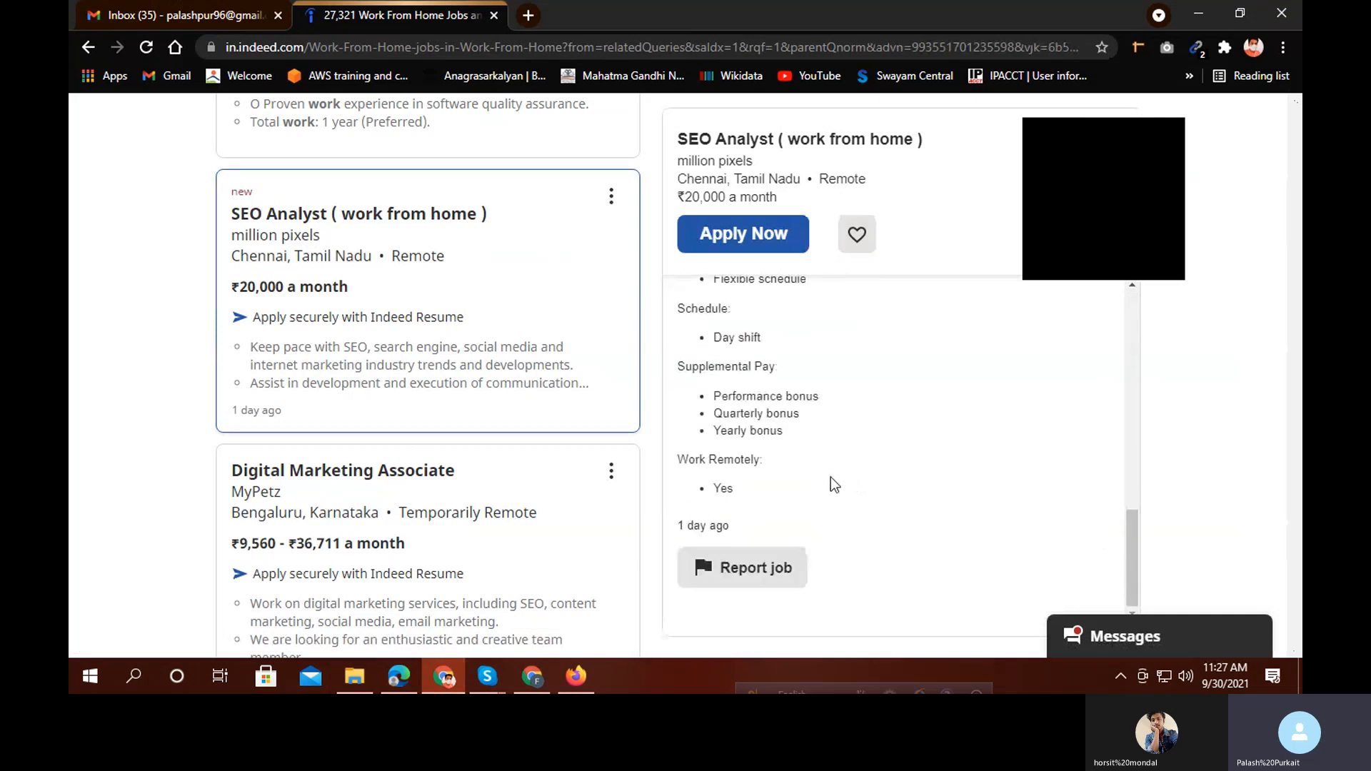
scroll(378, 264, "down", 2)
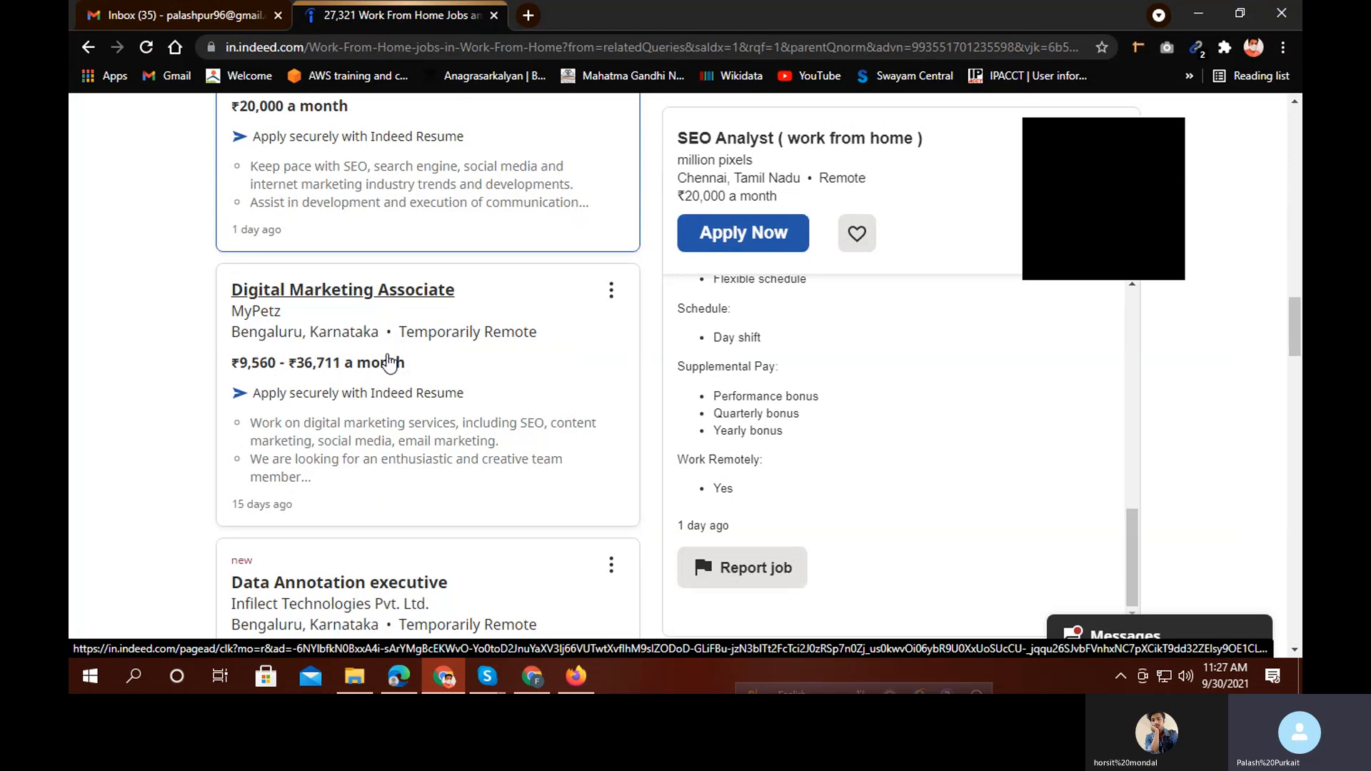
scroll(396, 361, "down", 3)
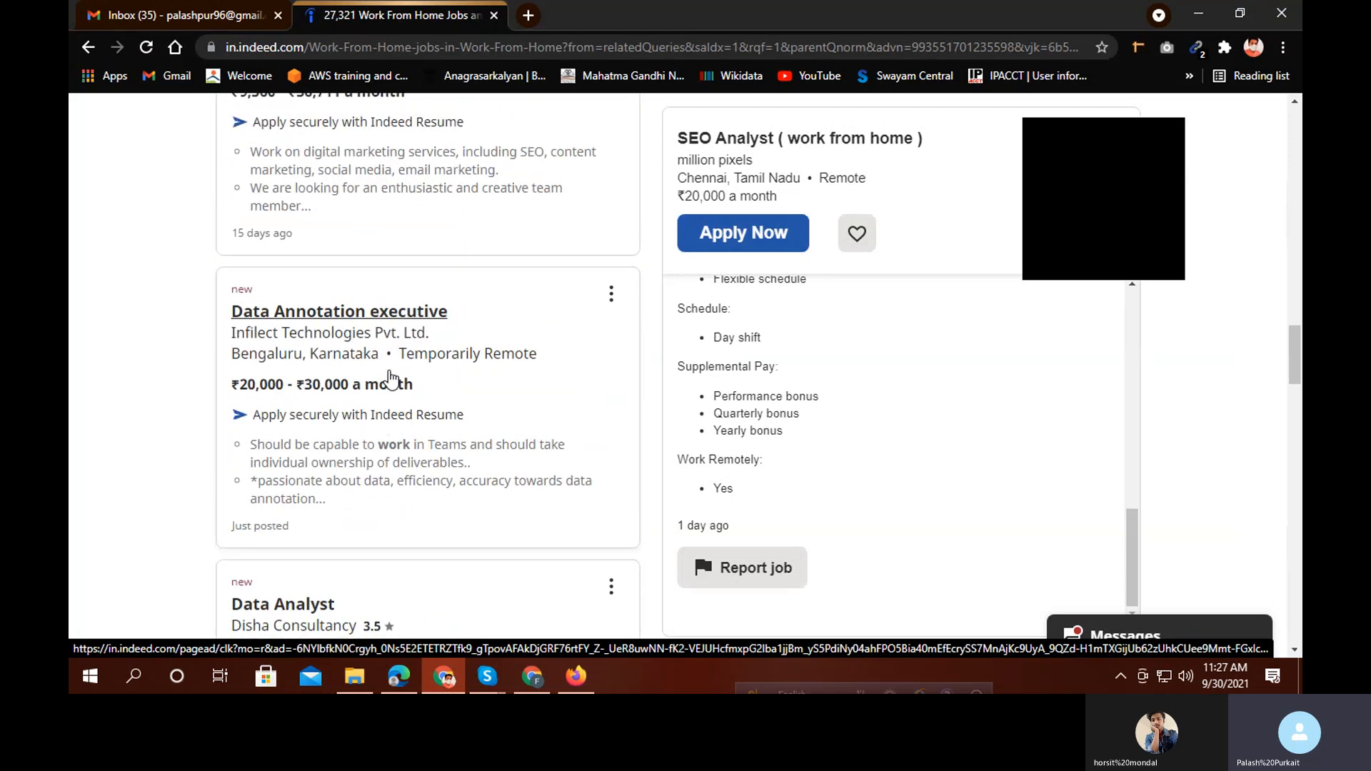
Read through the Data Annotation executive job's details in the listings
left_click(336, 317)
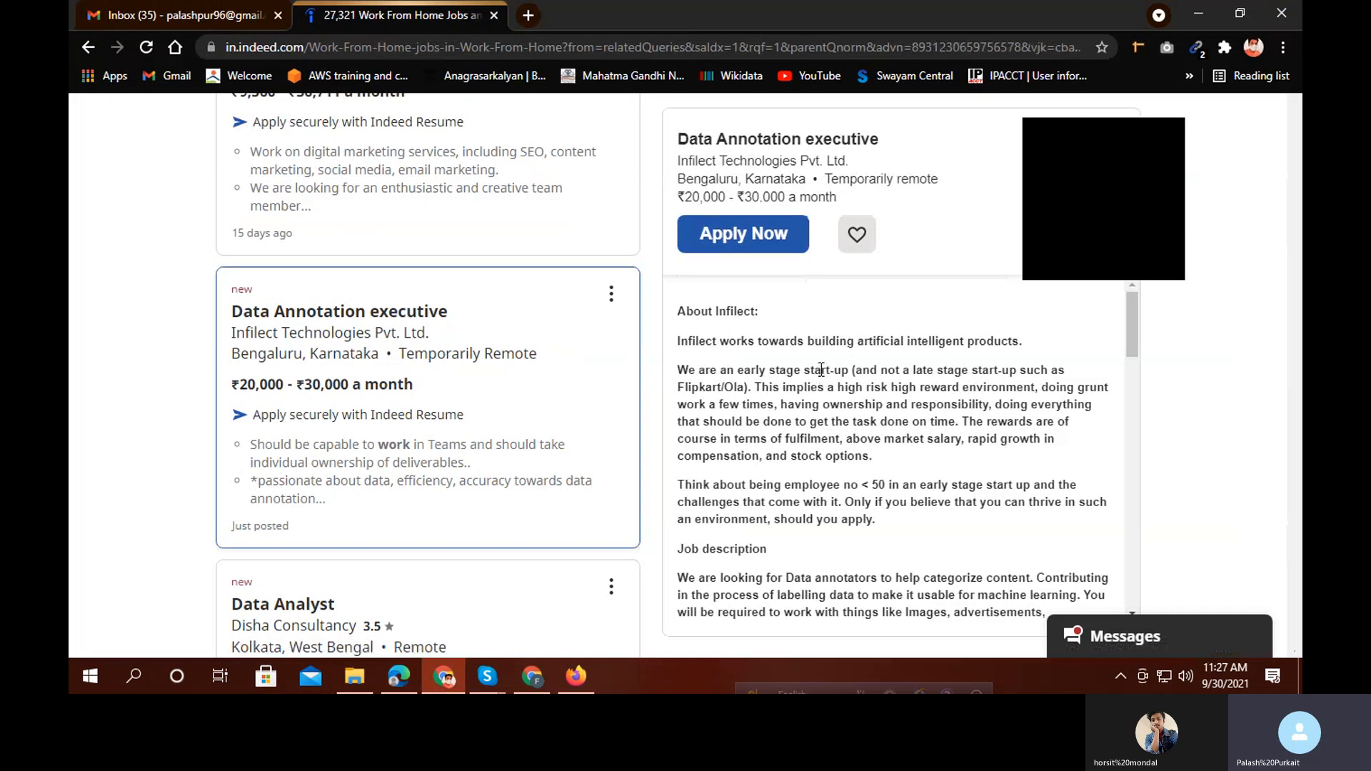
scroll(817, 400, "down", 5)
scroll(817, 408, "down", 10)
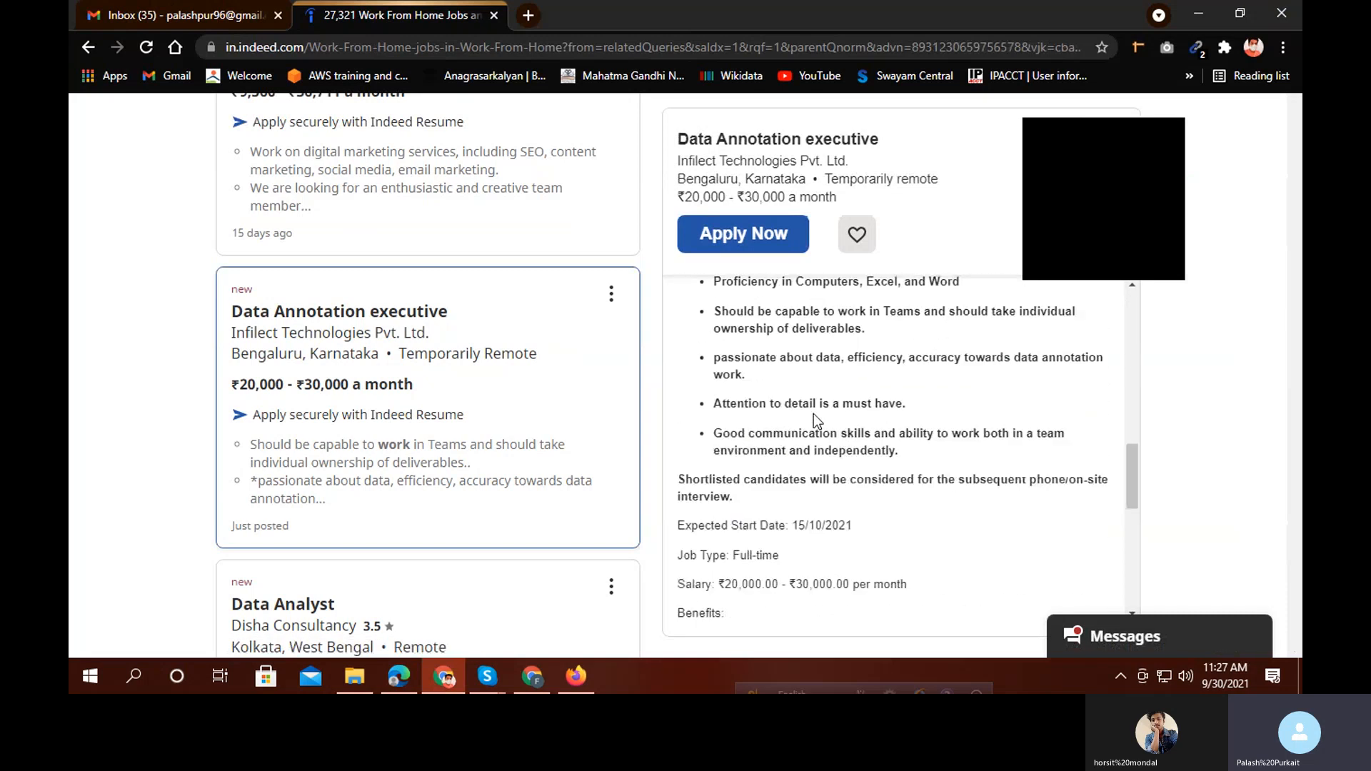
scroll(812, 414, "down", 2)
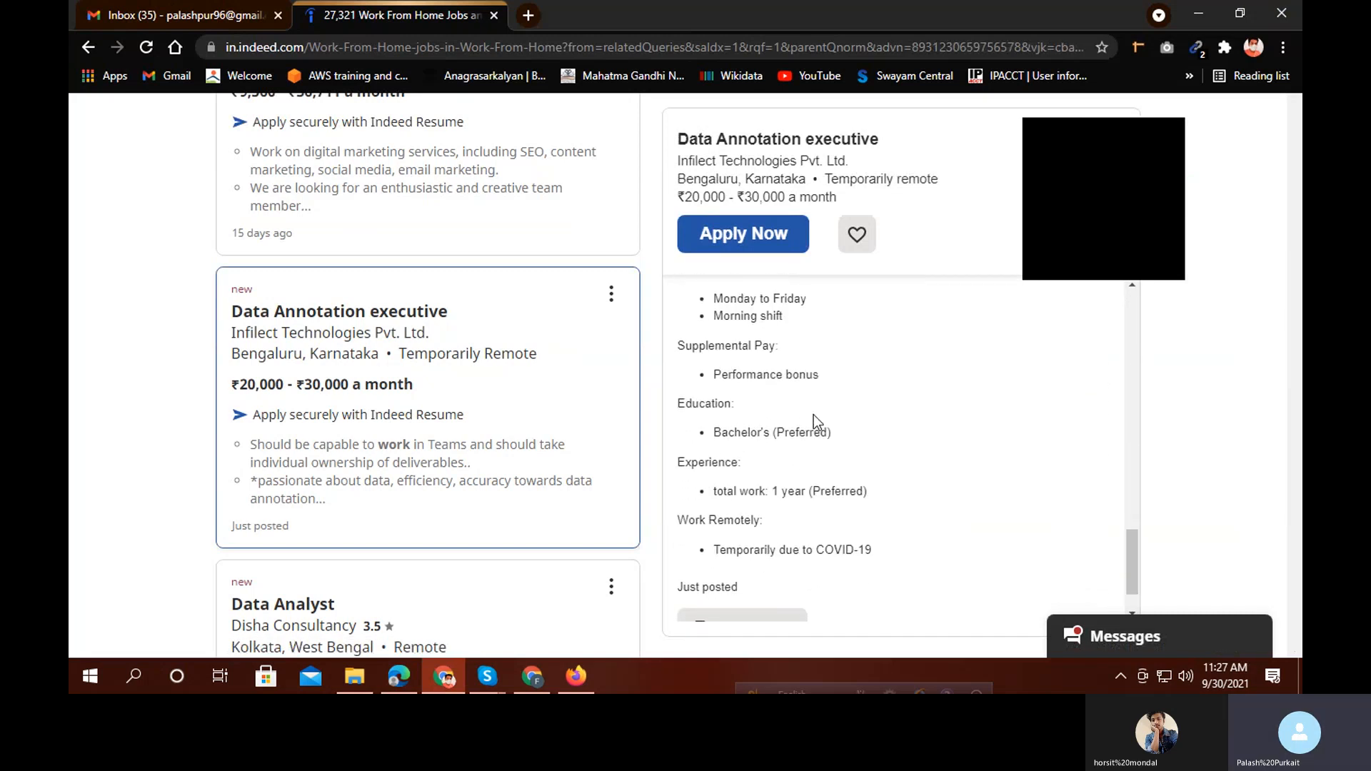
scroll(810, 440, "up", 4)
scroll(810, 439, "up", 4)
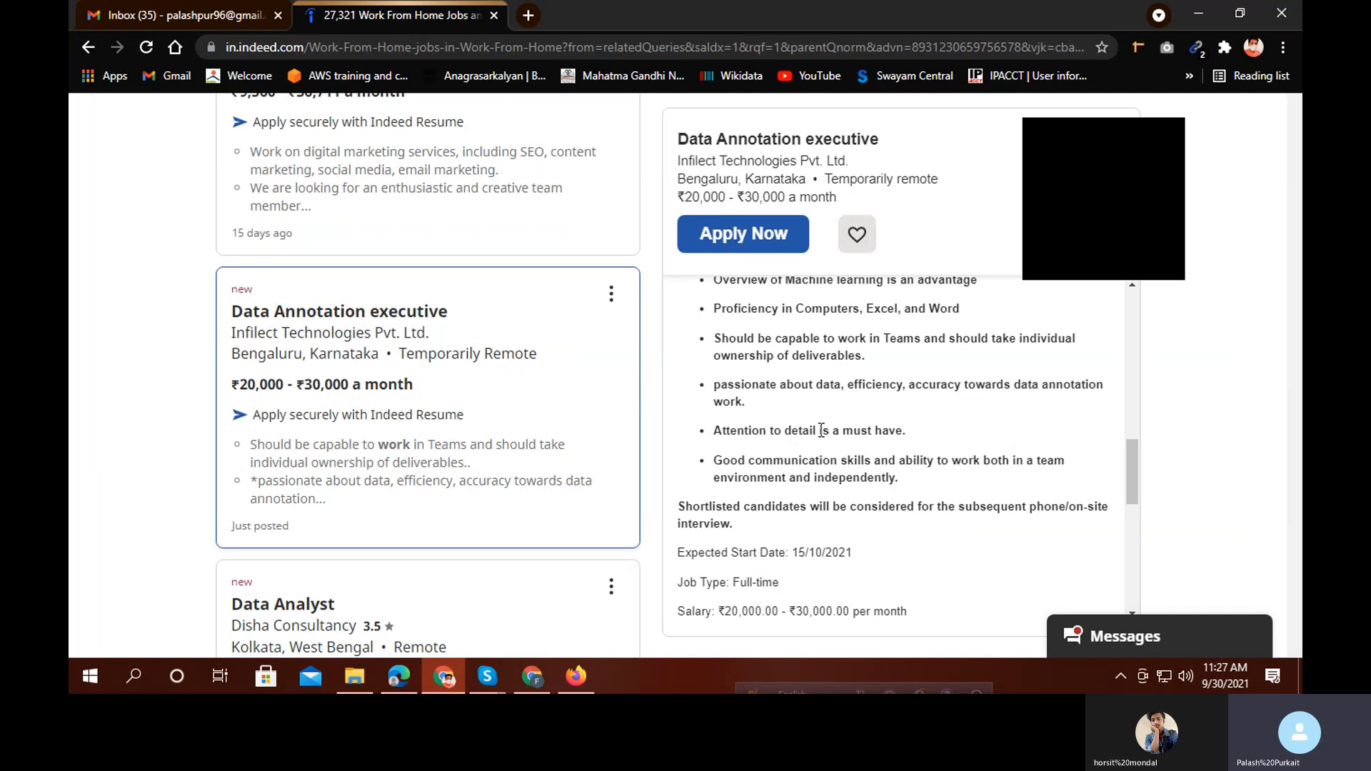
scroll(823, 430, "up", 10)
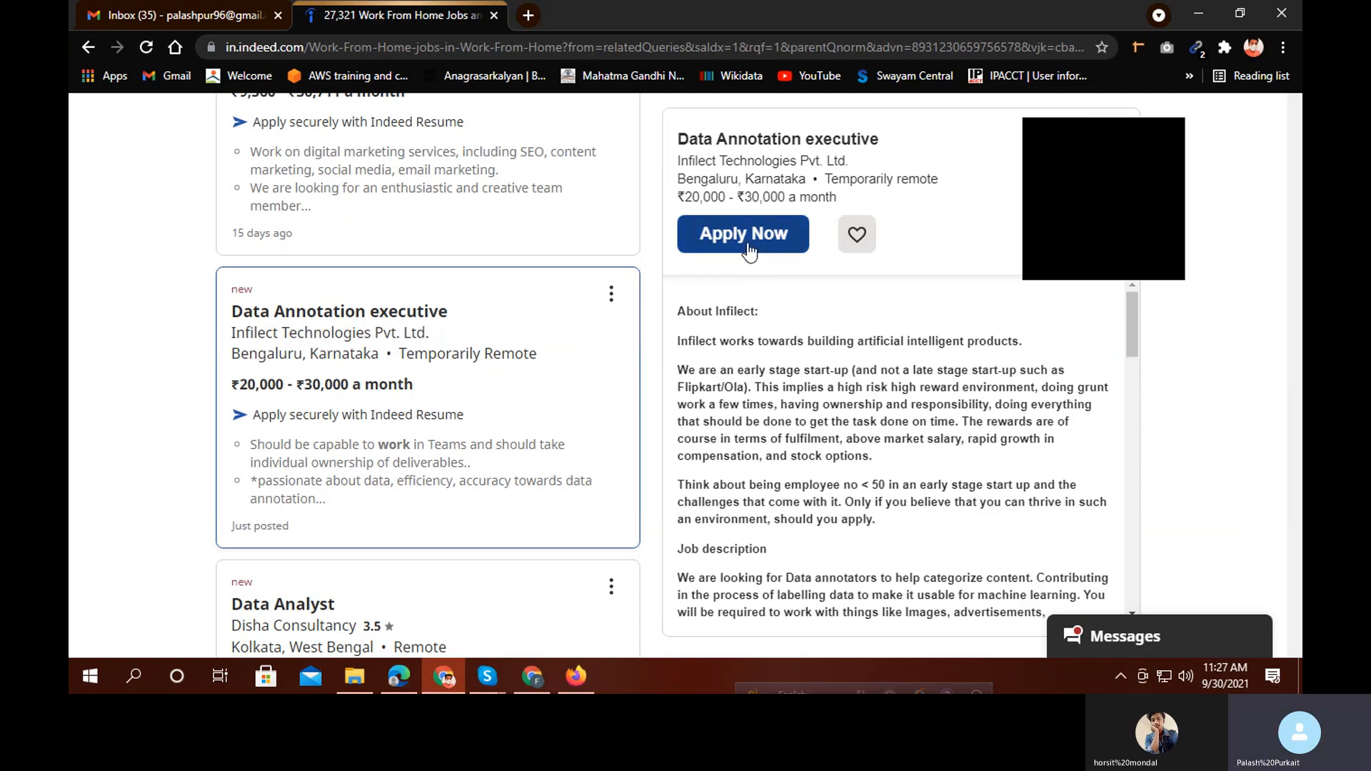
Open the Data Annotation executive posting in a new browser tab via its link menu
right_click(360, 314)
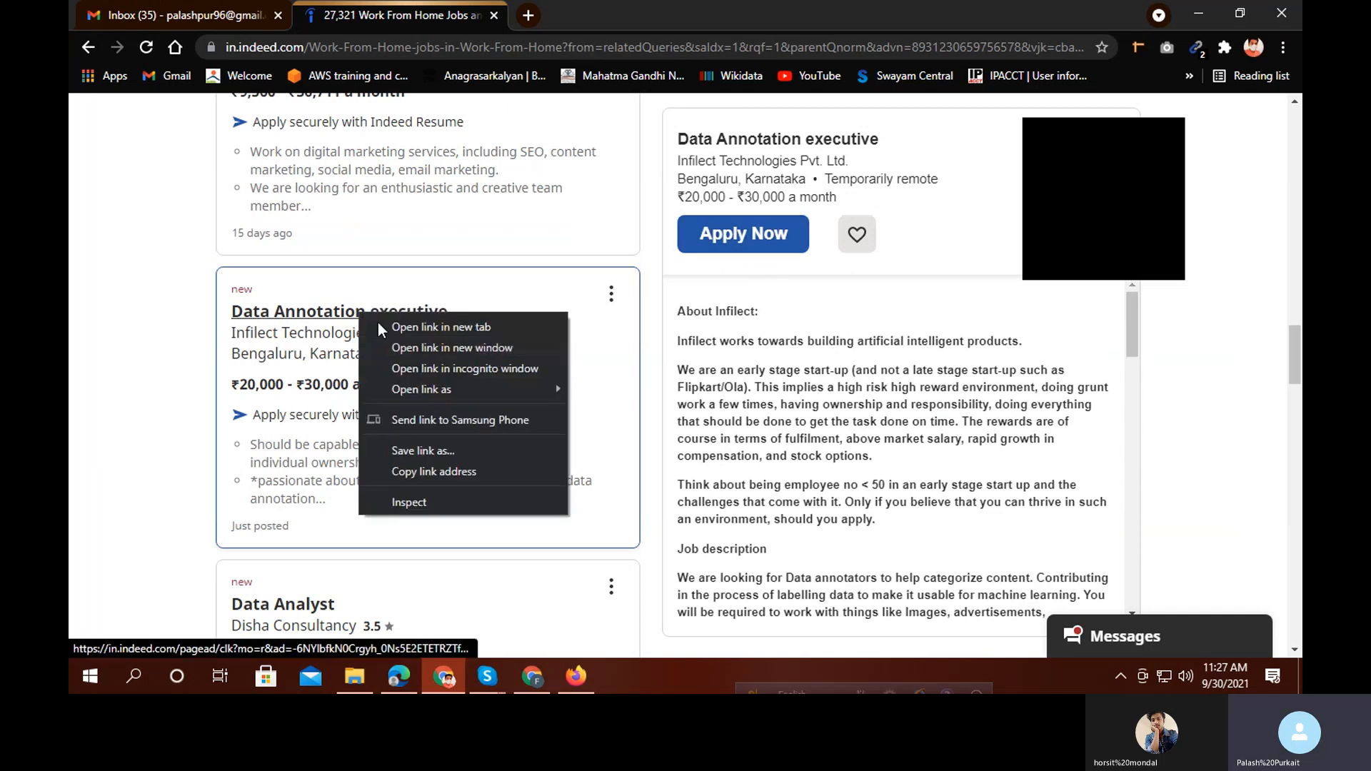
left_click(435, 328)
scroll(471, 350, "down", 1)
scroll(480, 363, "down", 3)
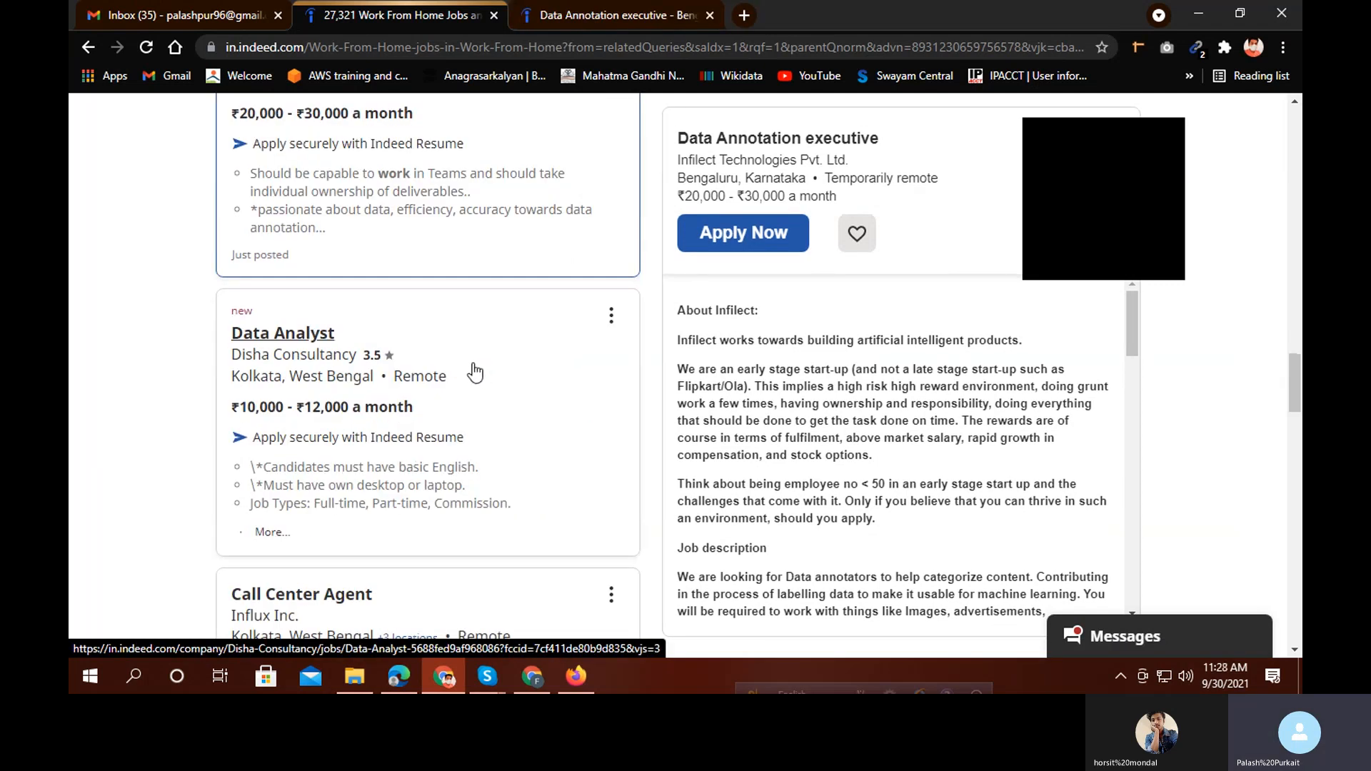
scroll(476, 377, "down", 7)
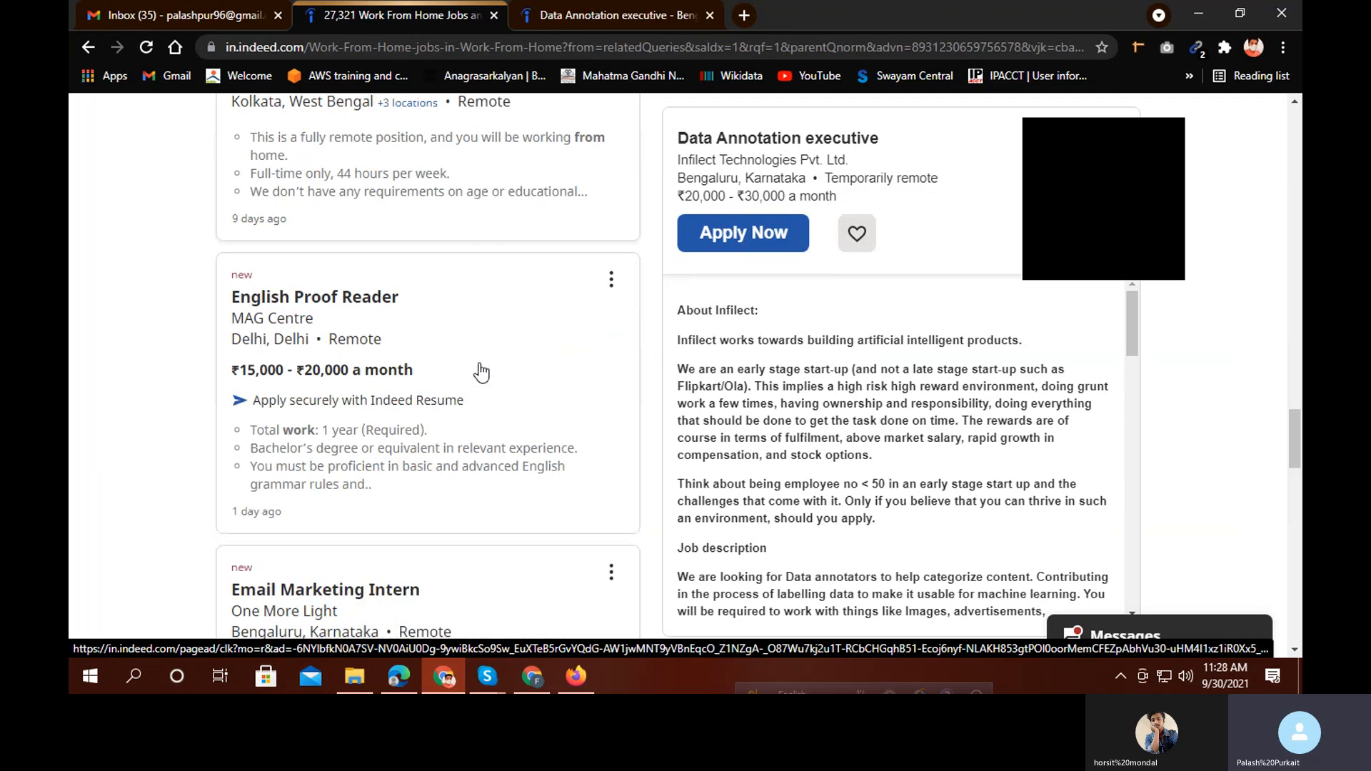
Start the Data Annotation executive application, confirm the employer questions and attach the saved resume PDF
left_click(656, 14)
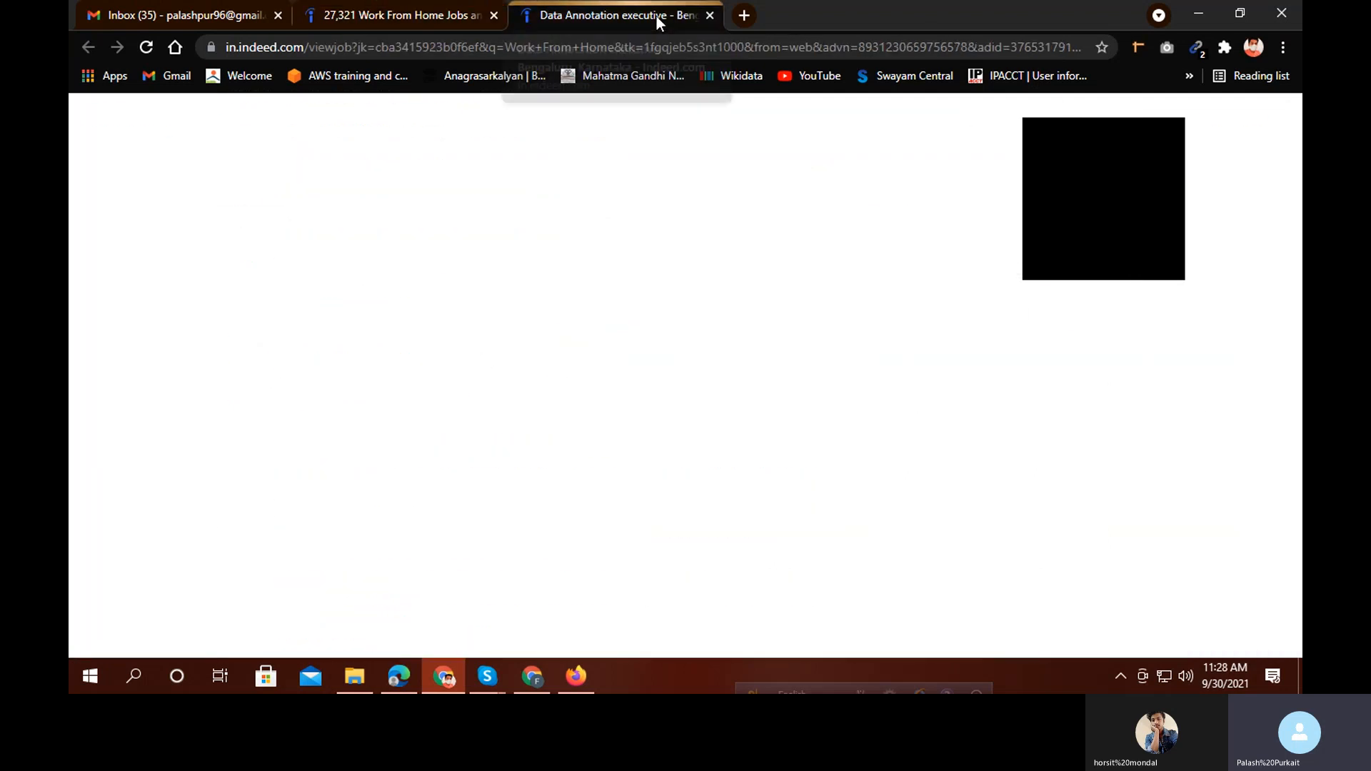
left_click(452, 363)
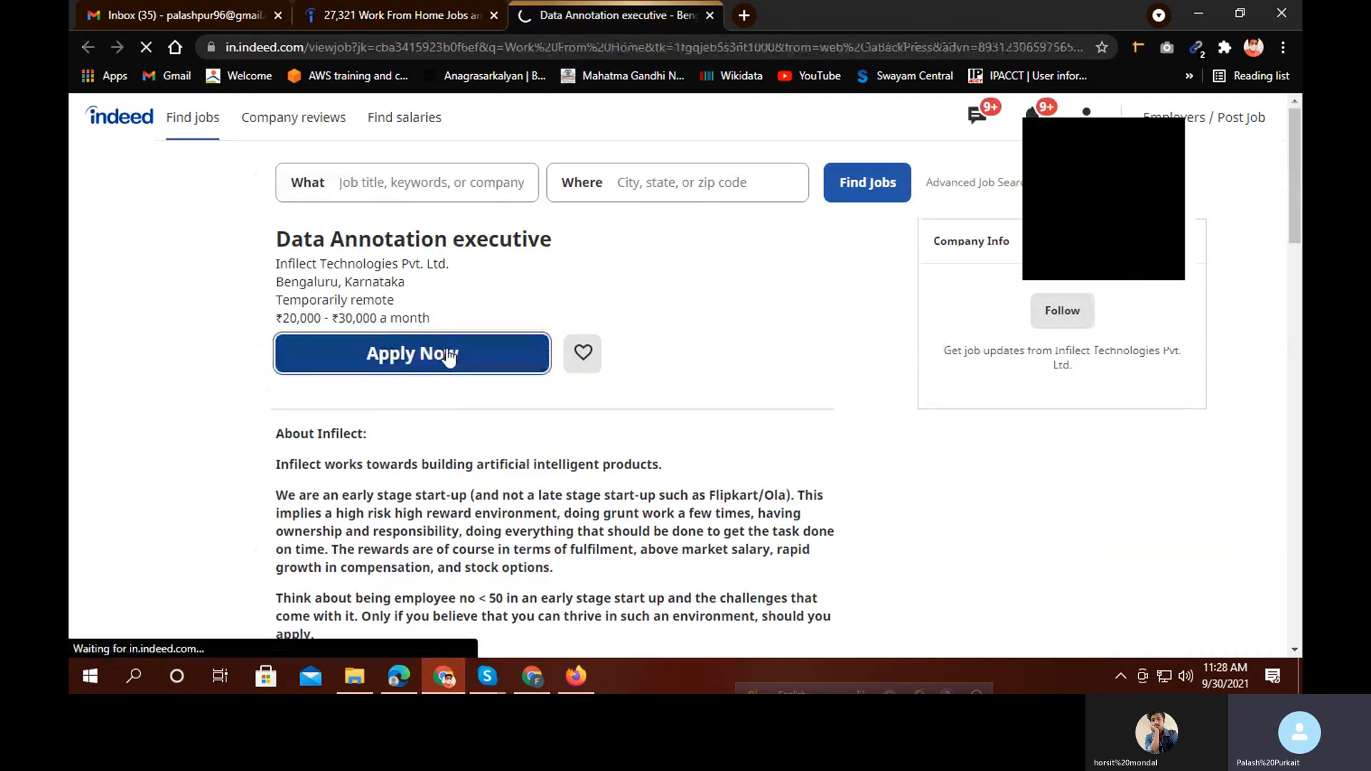
scroll(453, 353, "down", 2)
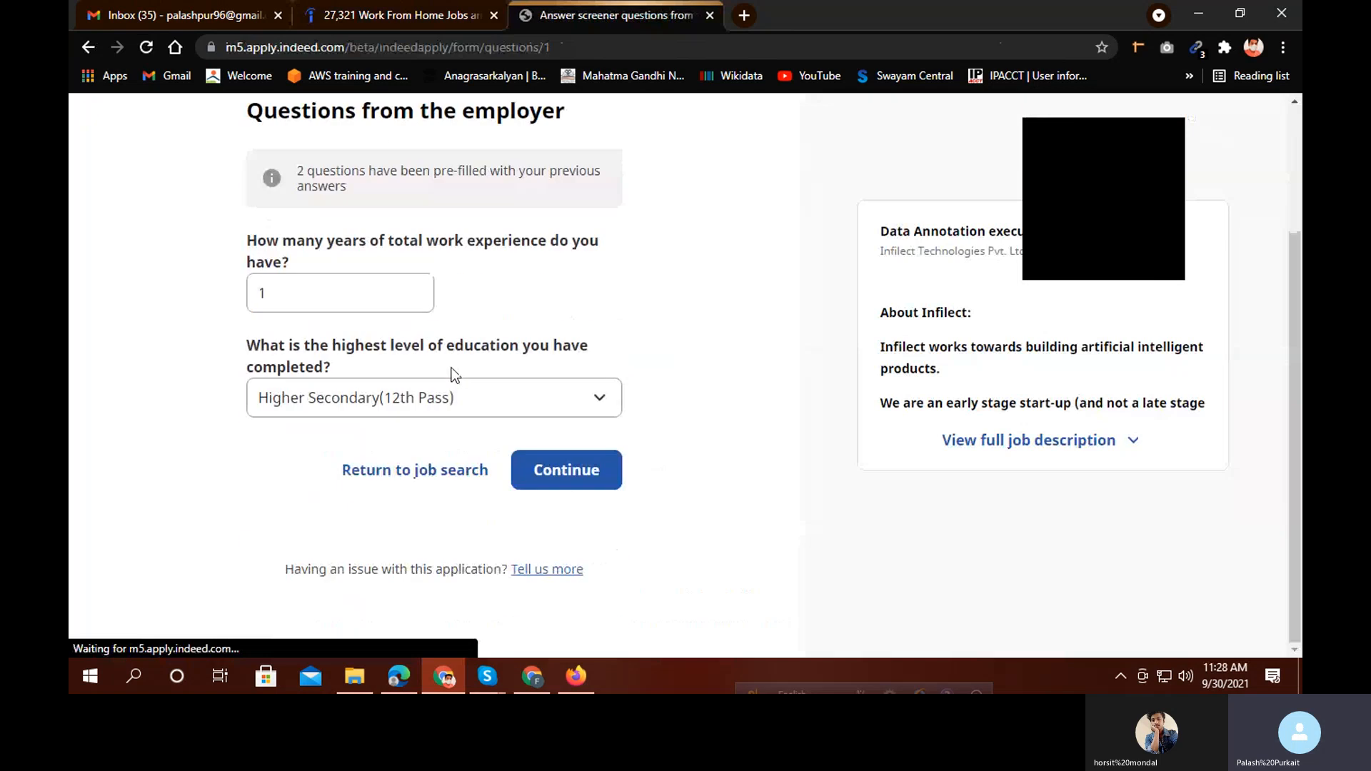
left_click(556, 469)
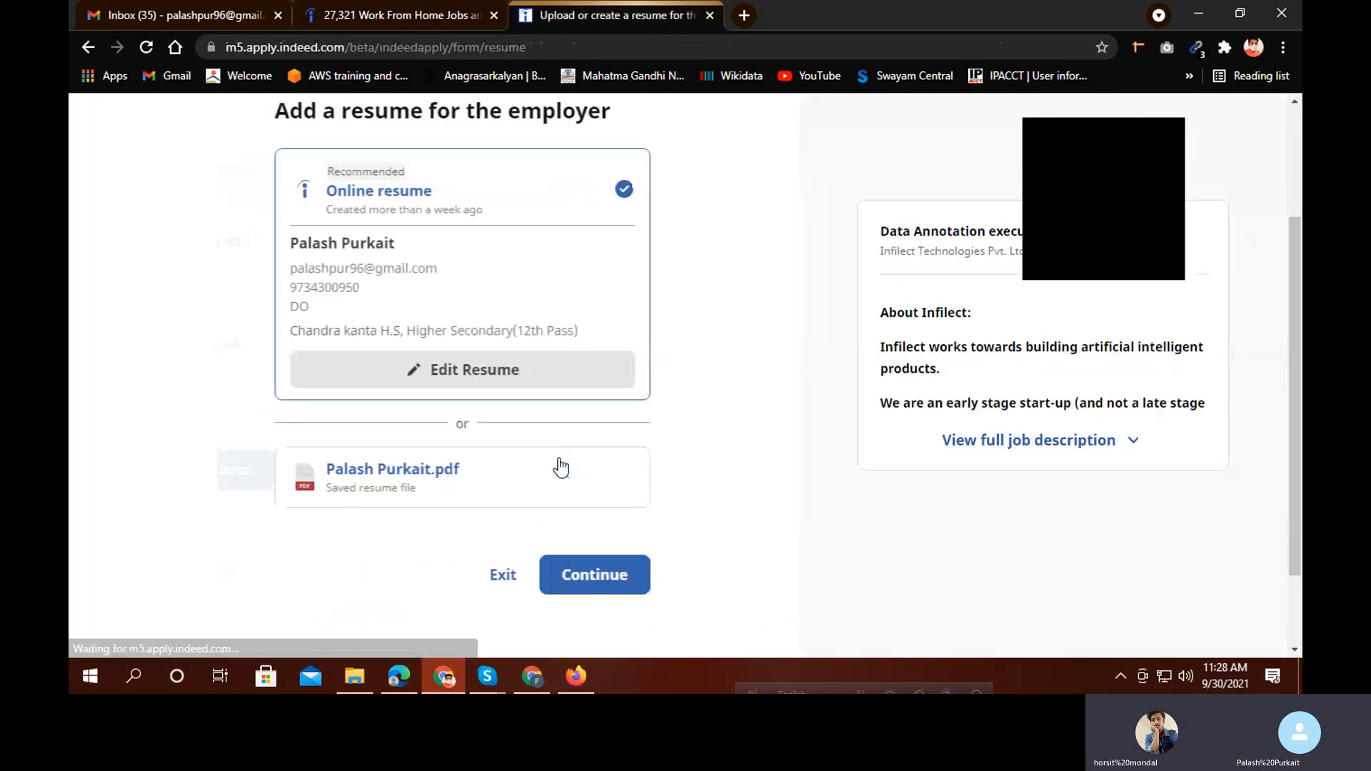
scroll(543, 464, "down", 2)
left_click(480, 480)
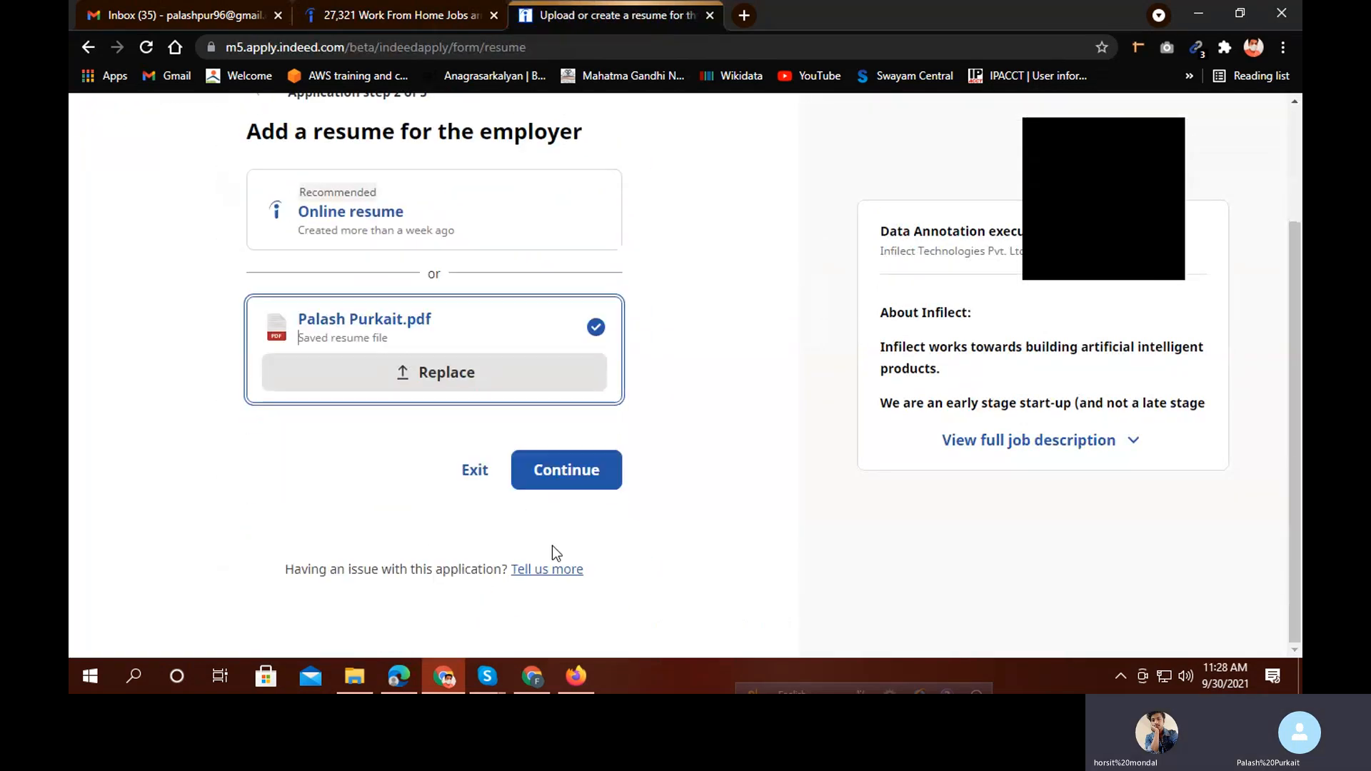
left_click(579, 482)
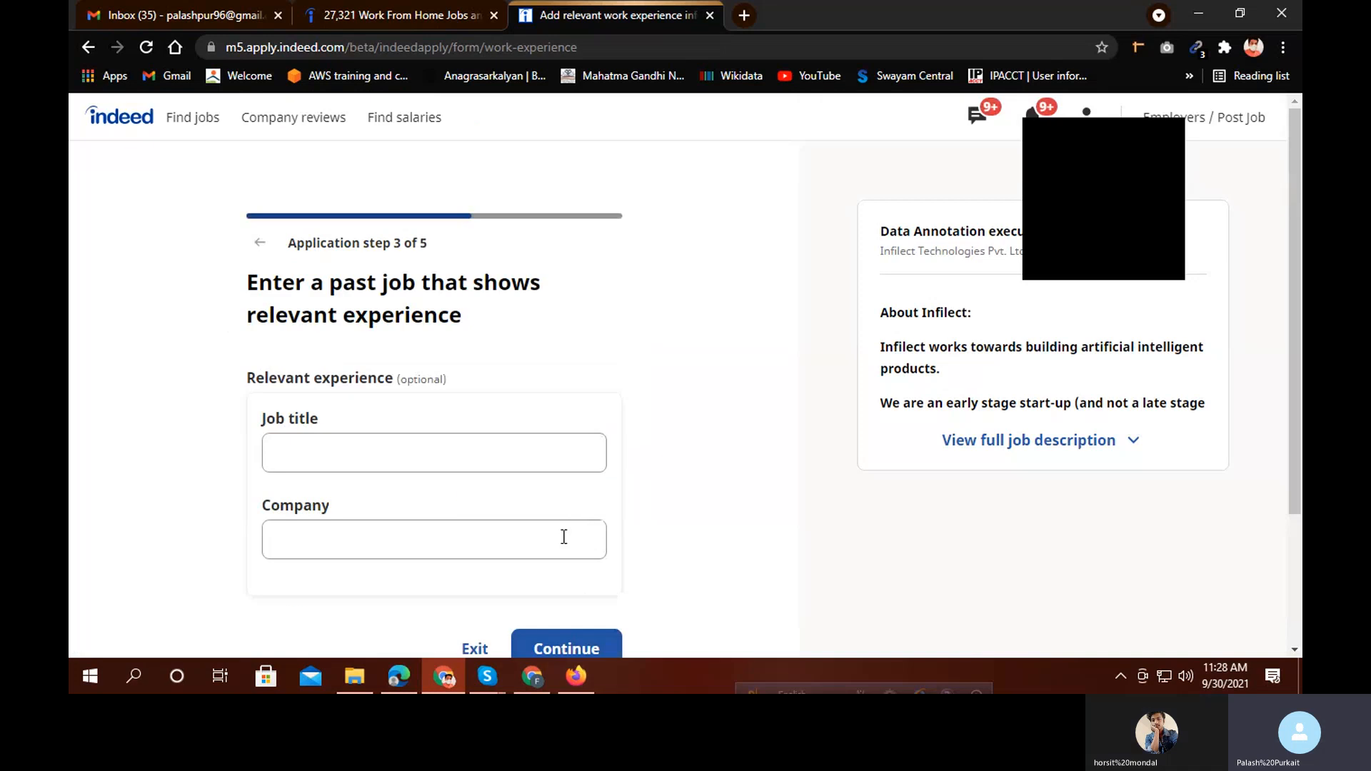
Skip past job experience, continue without a cover letter, and submit the application
scroll(562, 536, "down", 2)
left_click(568, 475)
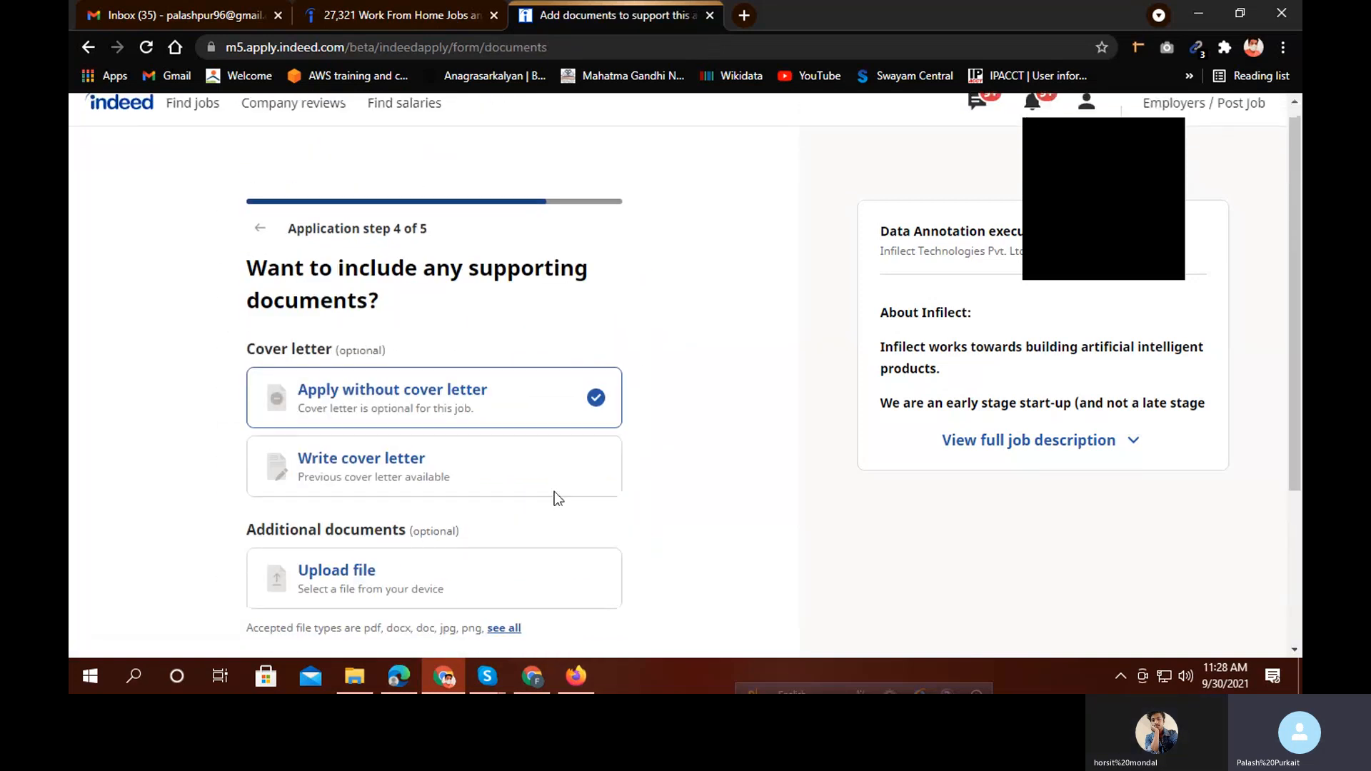
scroll(547, 492, "down", 2)
left_click(537, 486)
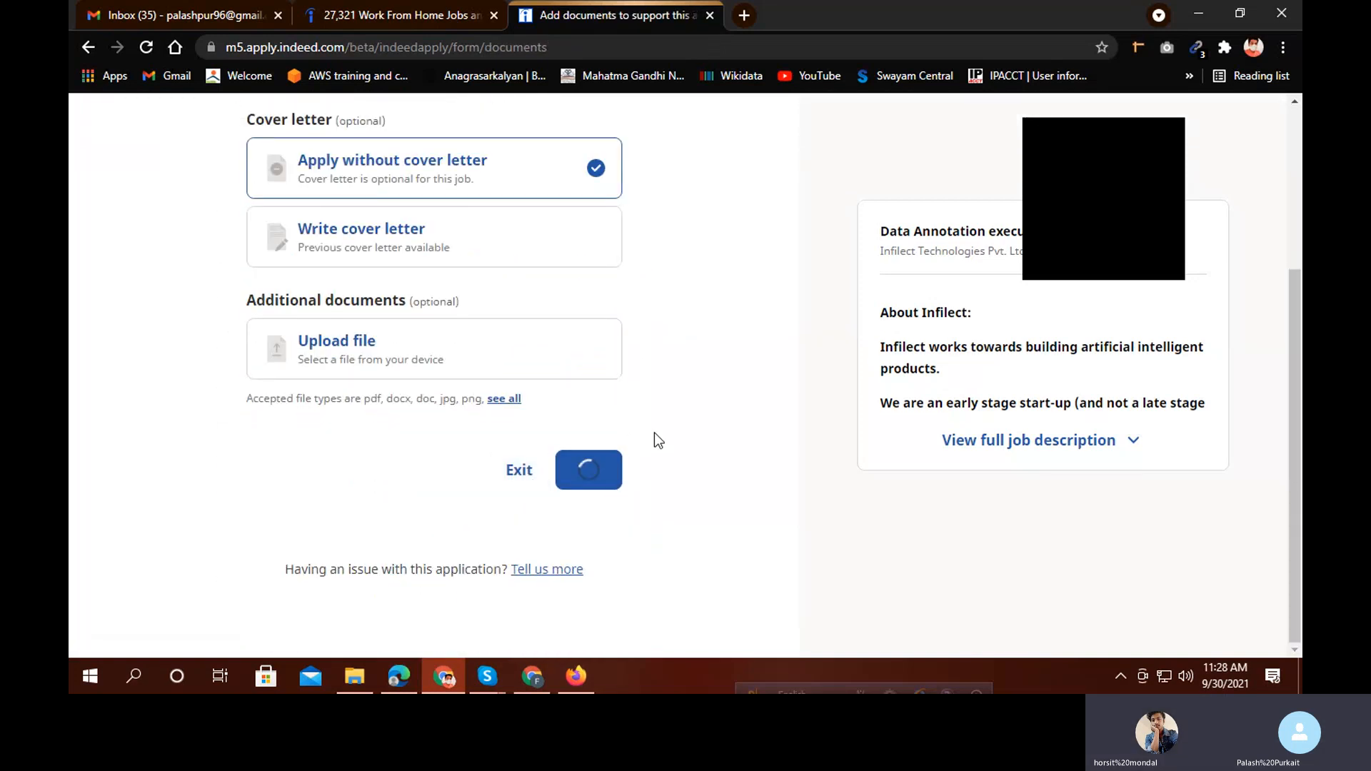
scroll(654, 457, "down", 15)
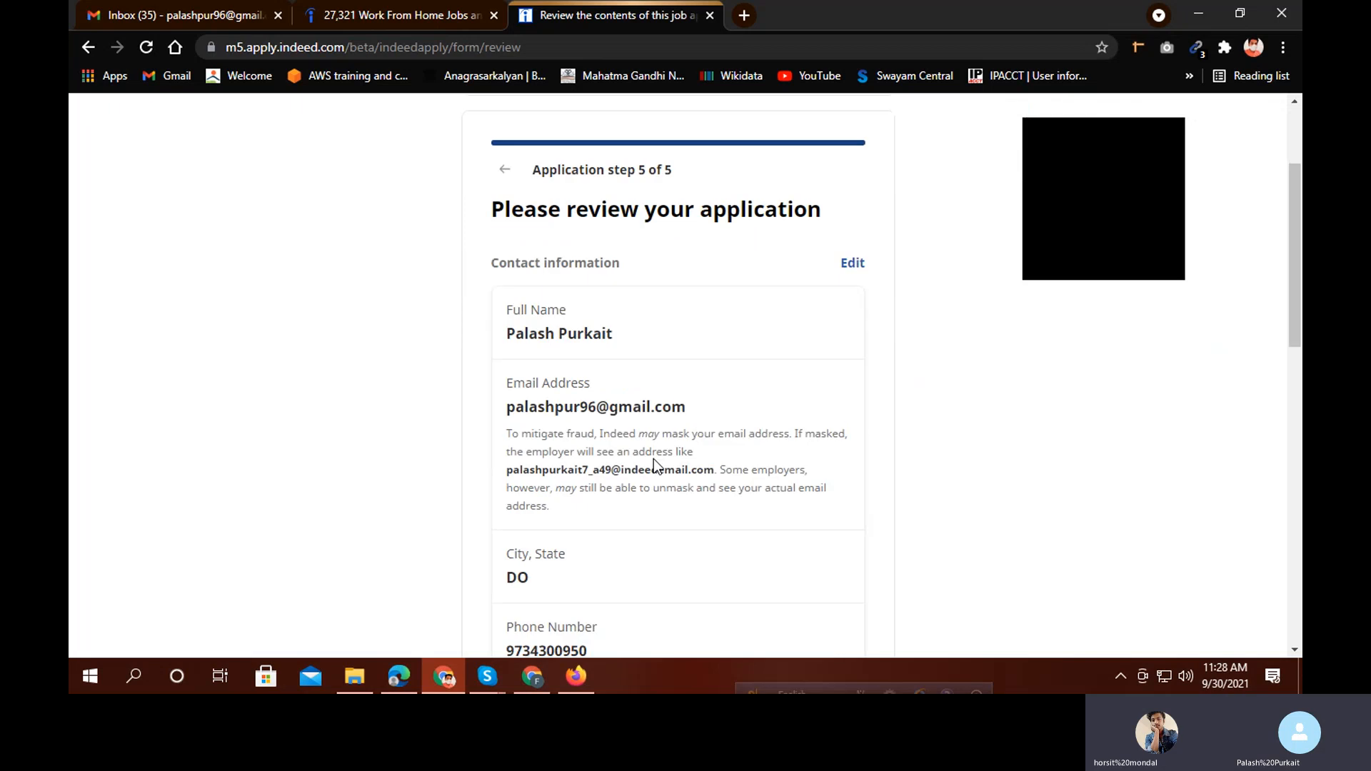
left_click(780, 477)
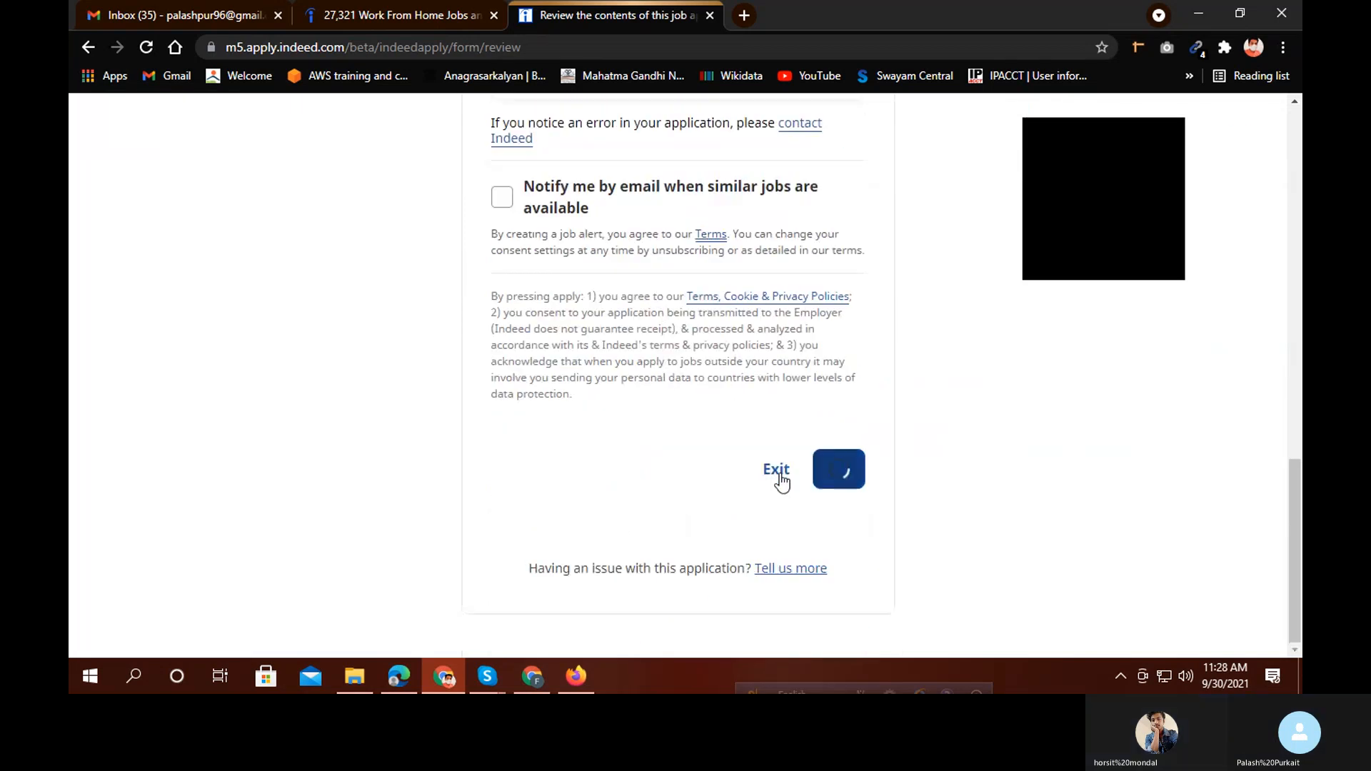
scroll(713, 477, "down", 4)
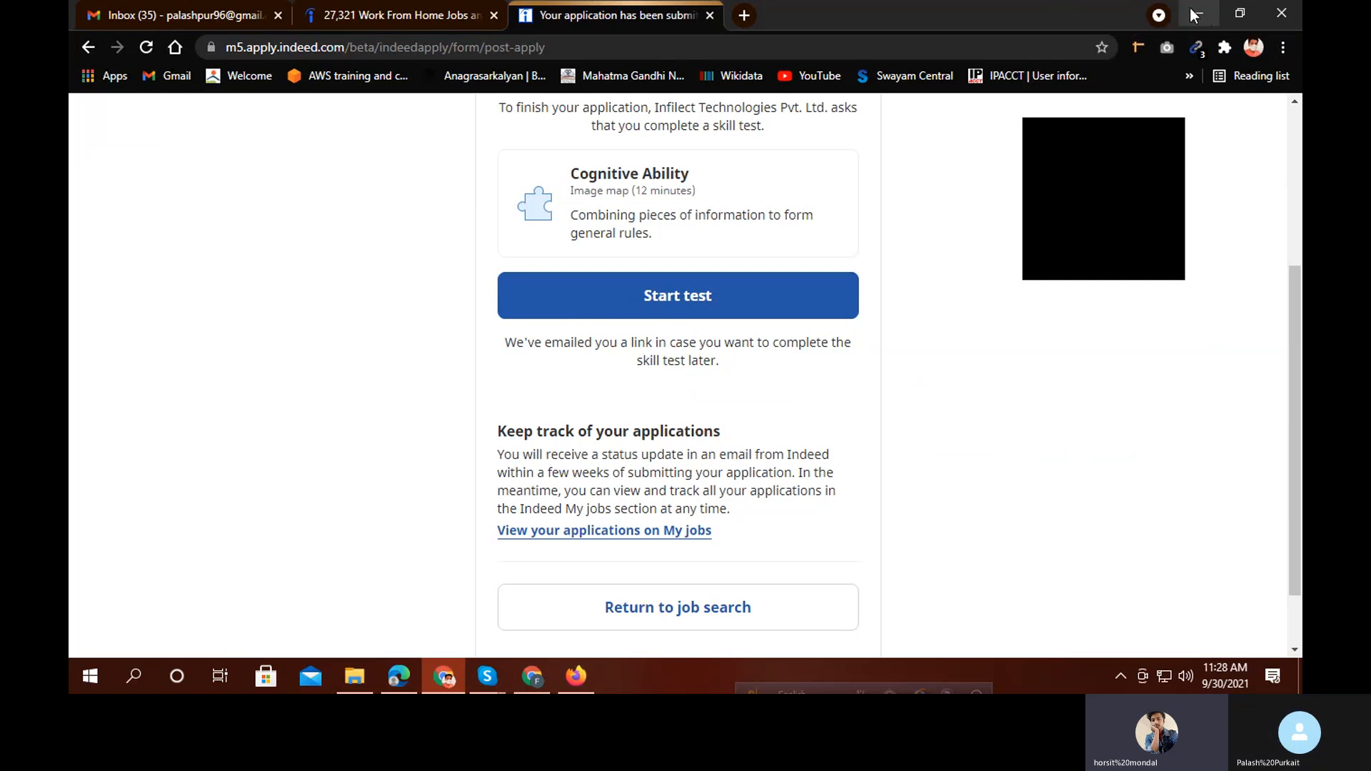
Cycle through the browser windows and tabs, past the All in One Tracker sheet, to the Untitled marks spreadsheet
left_click(212, 20)
left_click(320, 23)
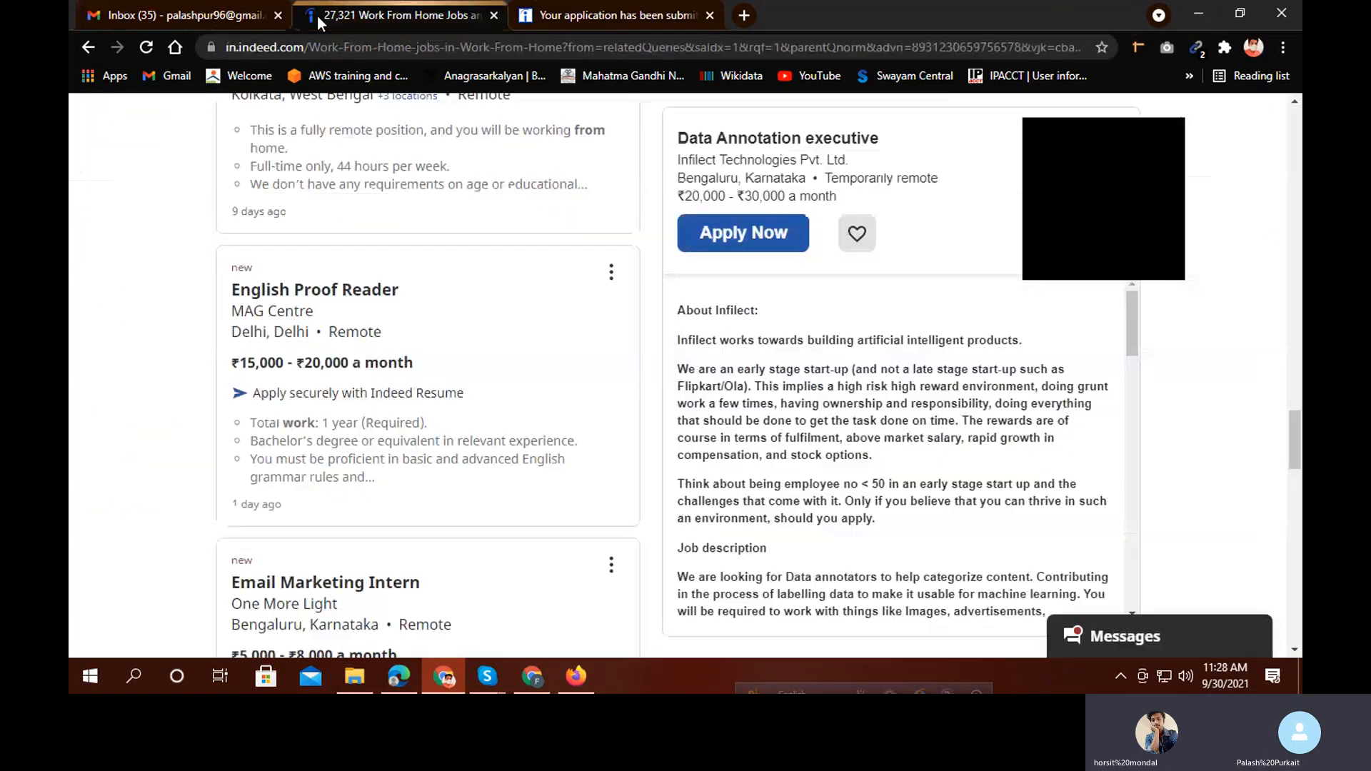
left_click(1198, 14)
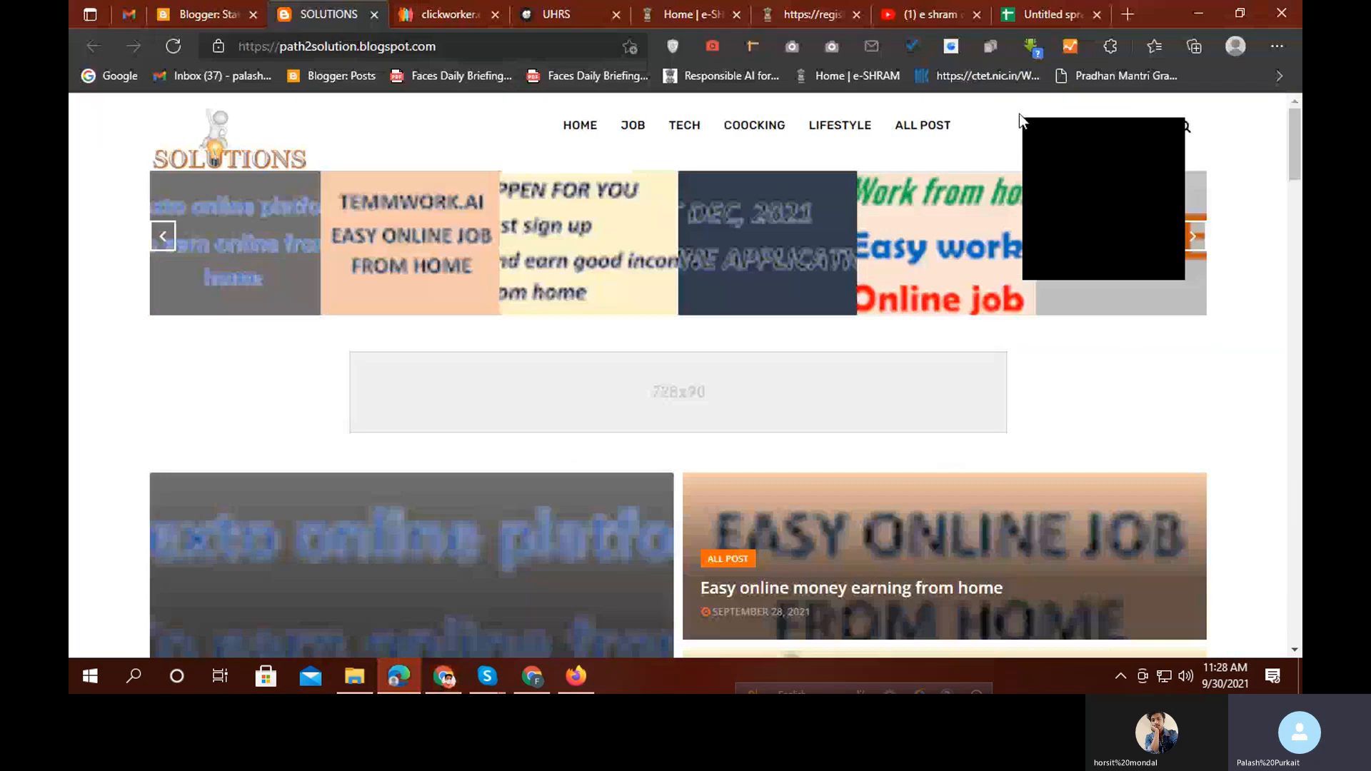
left_click(404, 680)
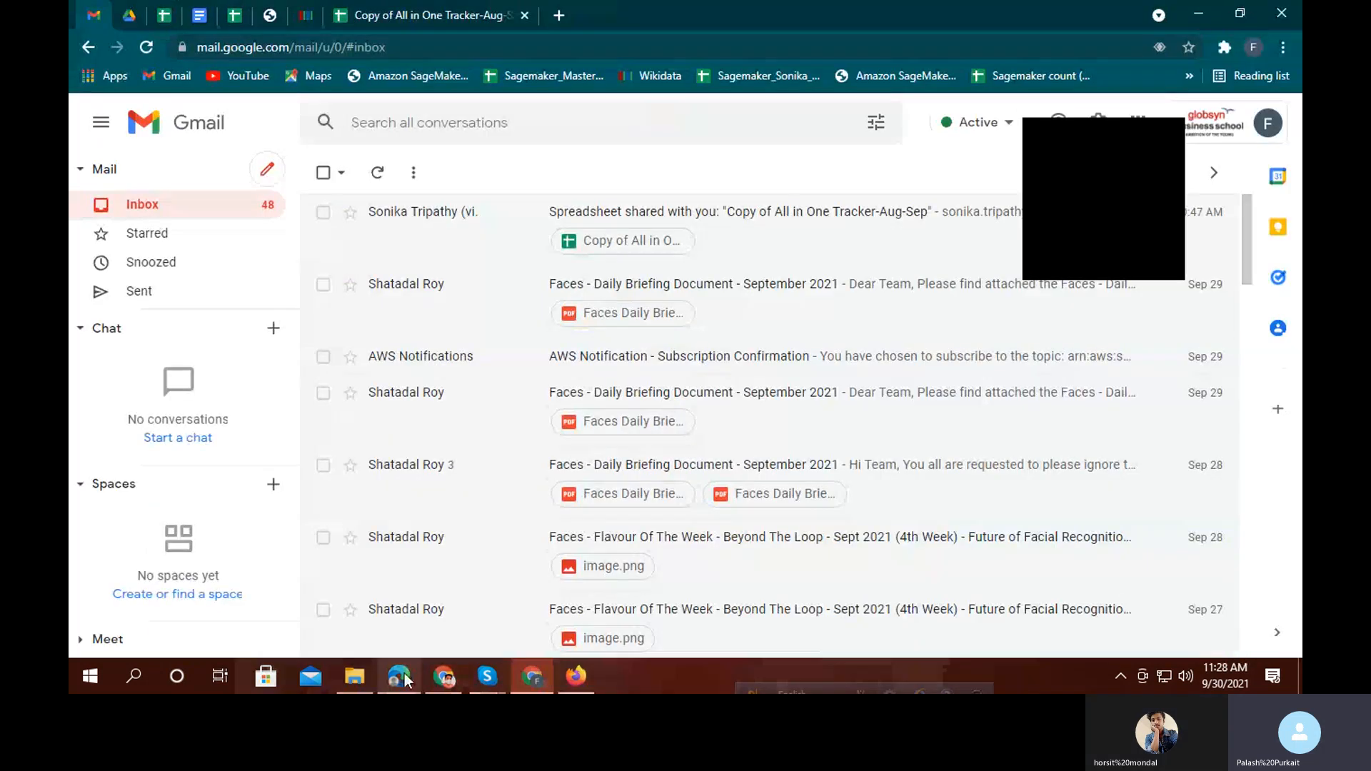
left_click(422, 15)
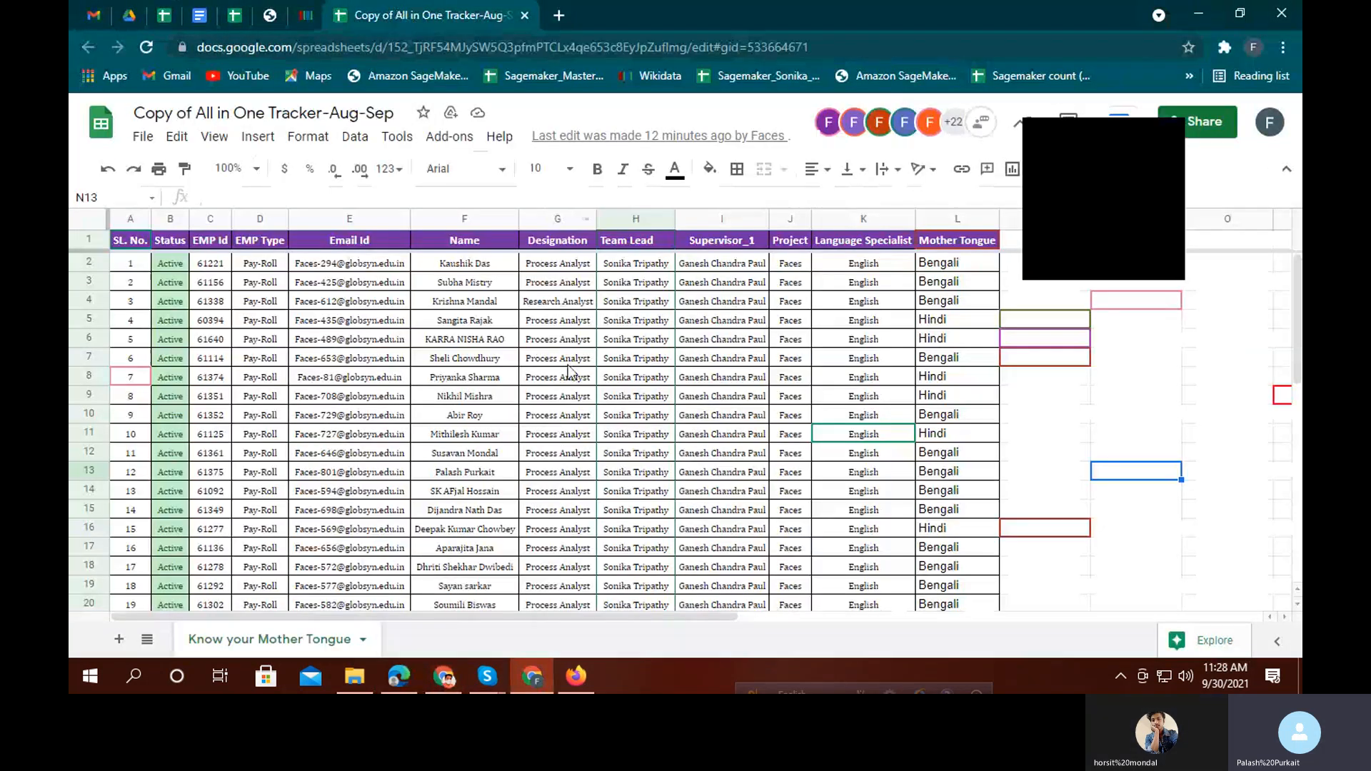
left_click(446, 679)
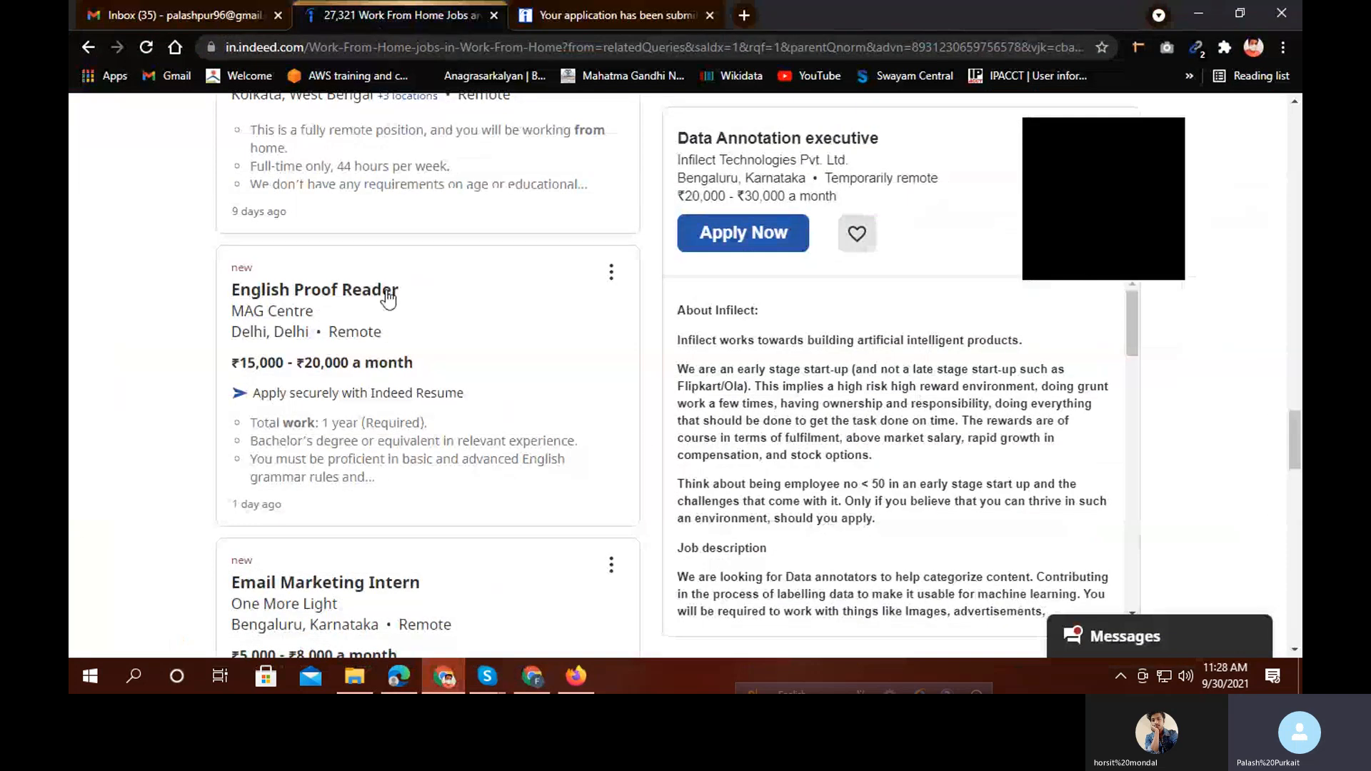
left_click(398, 676)
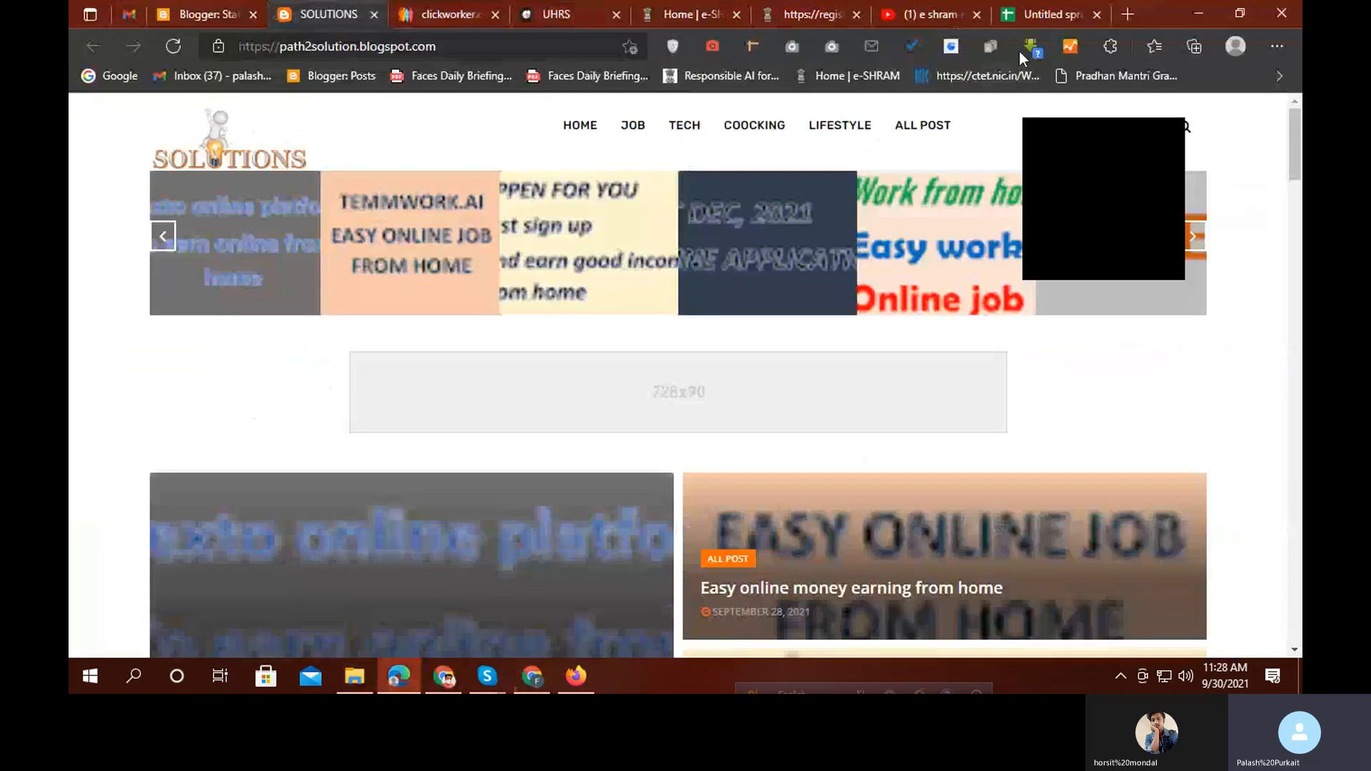
left_click(1047, 16)
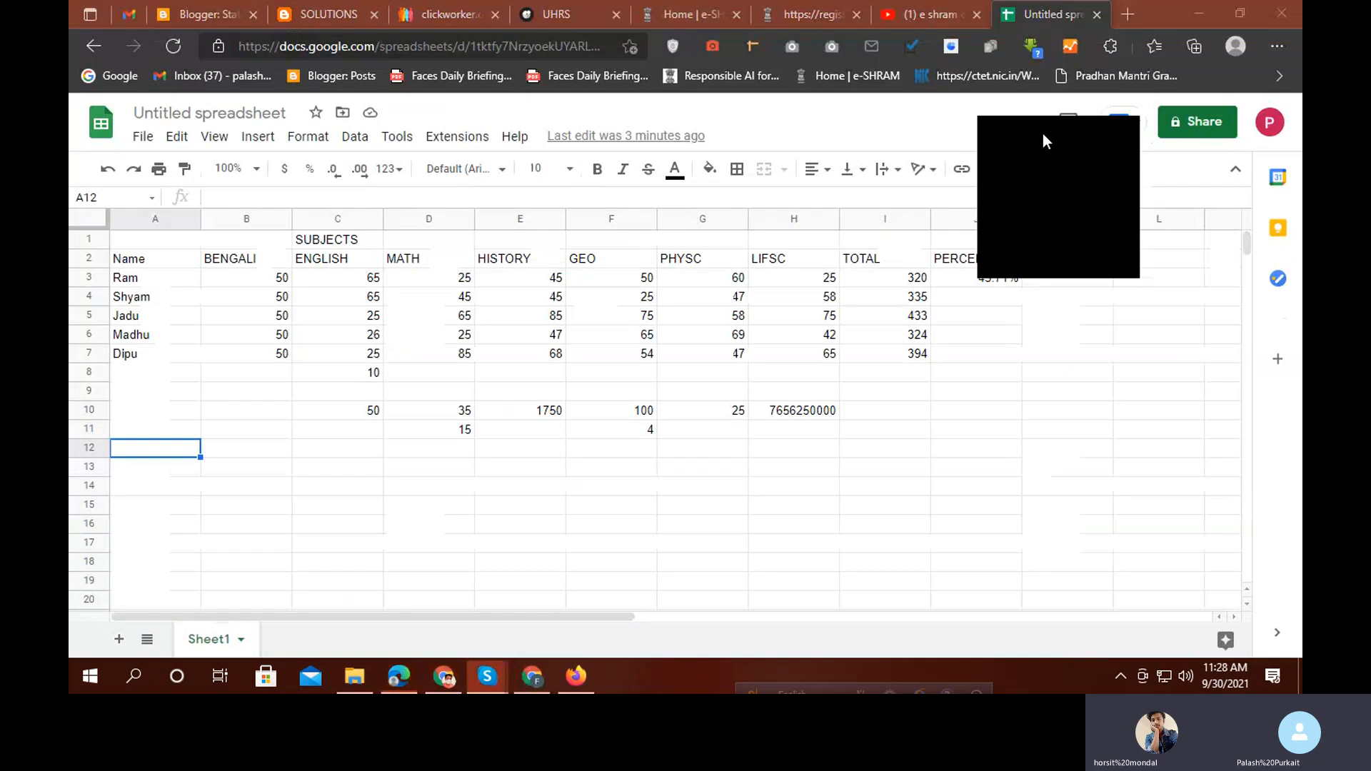
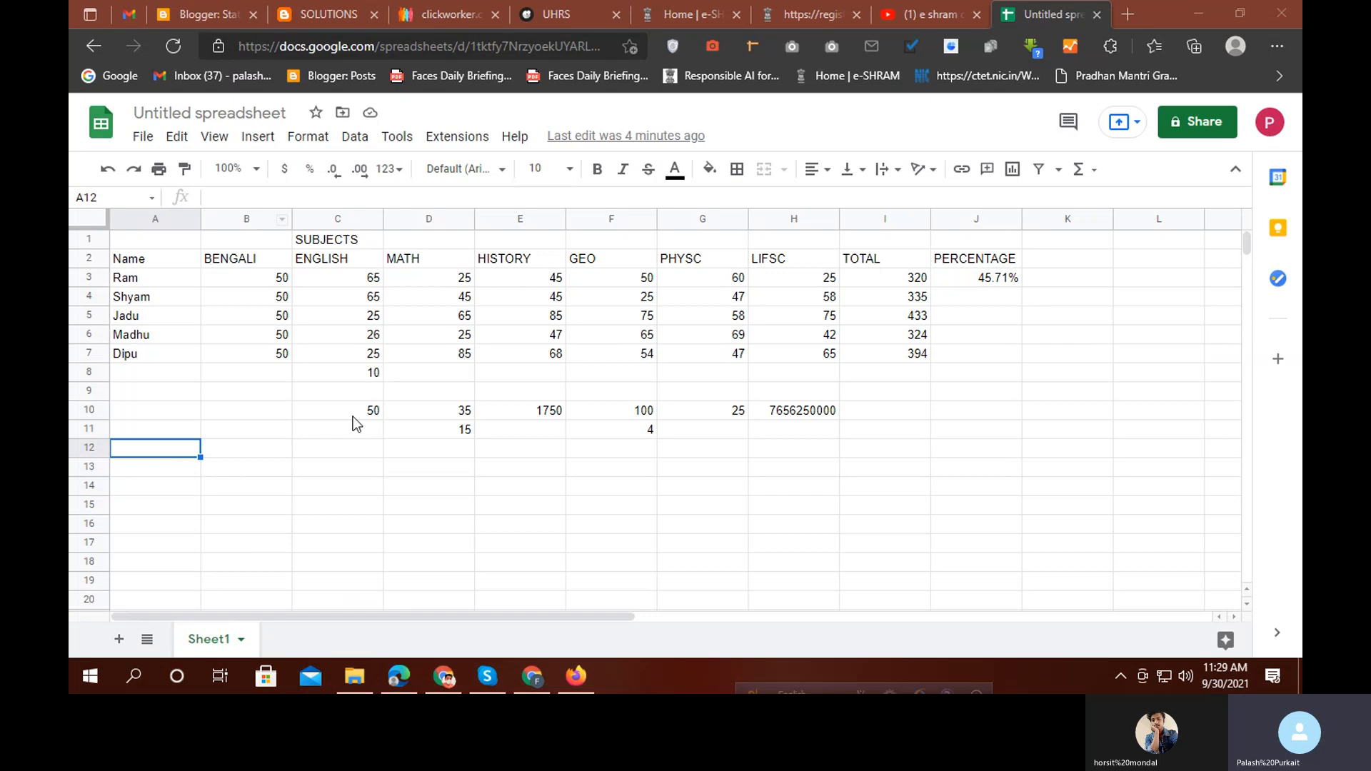
Copy the I3 TOTAL formula down to I8 so every student's total appears
left_click(926, 280)
left_click_drag(930, 286, 923, 374)
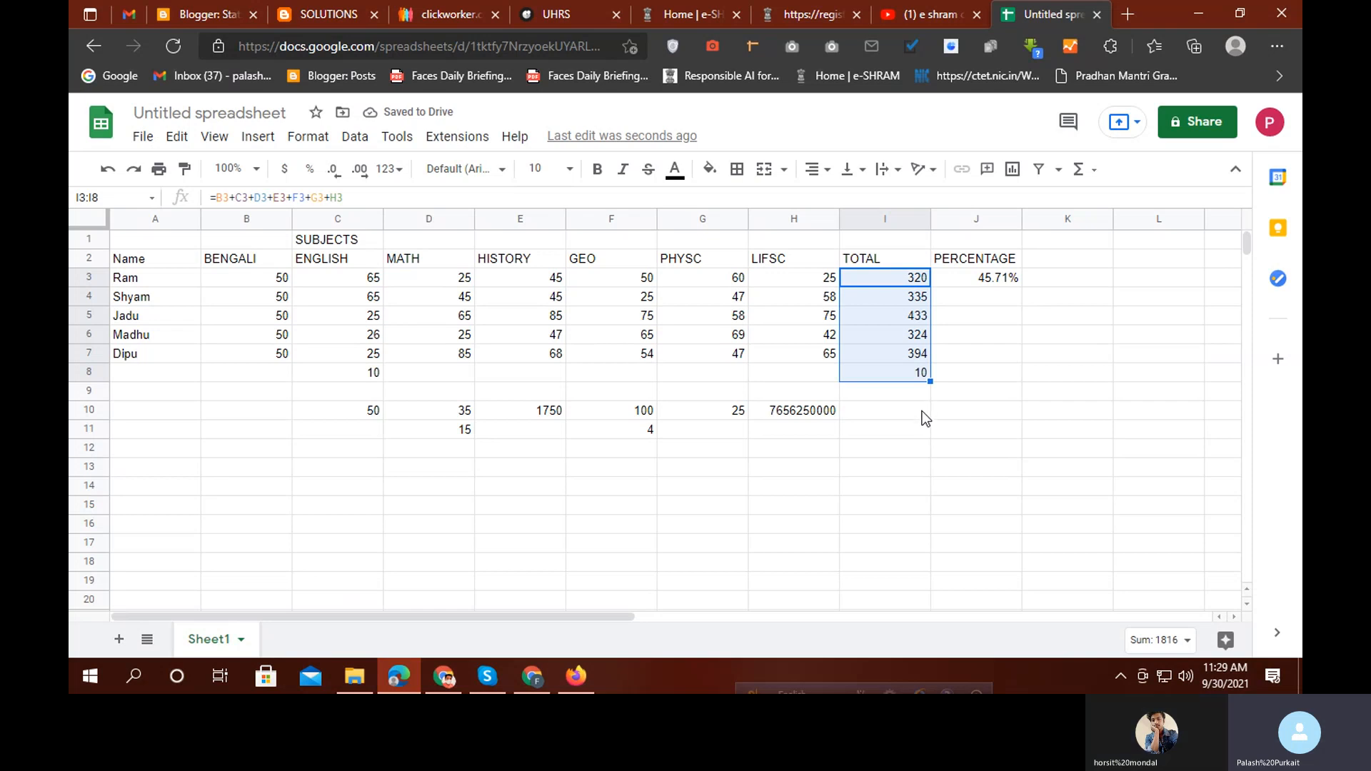
left_click(922, 412)
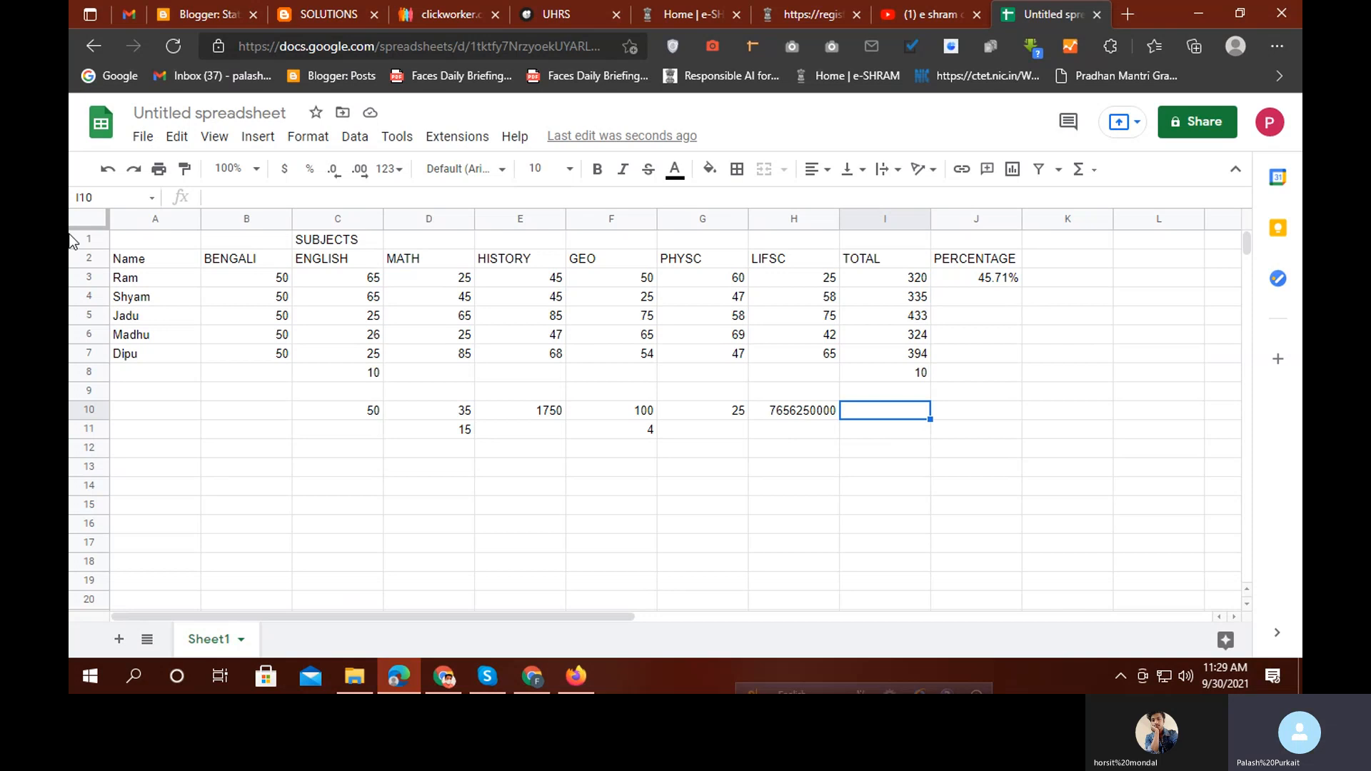
left_click(146, 243)
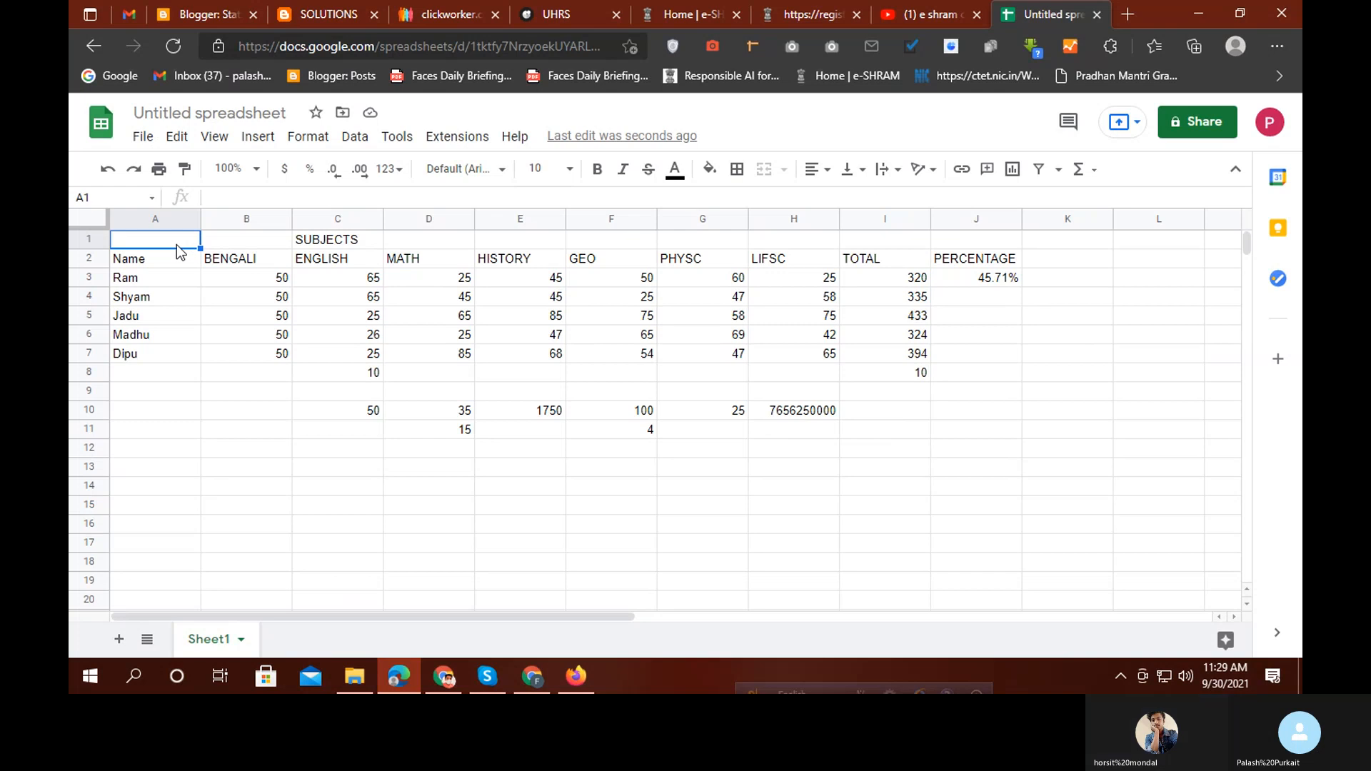
Fill cell A1 and the BENGALI header in B2 with orange
left_click(709, 169)
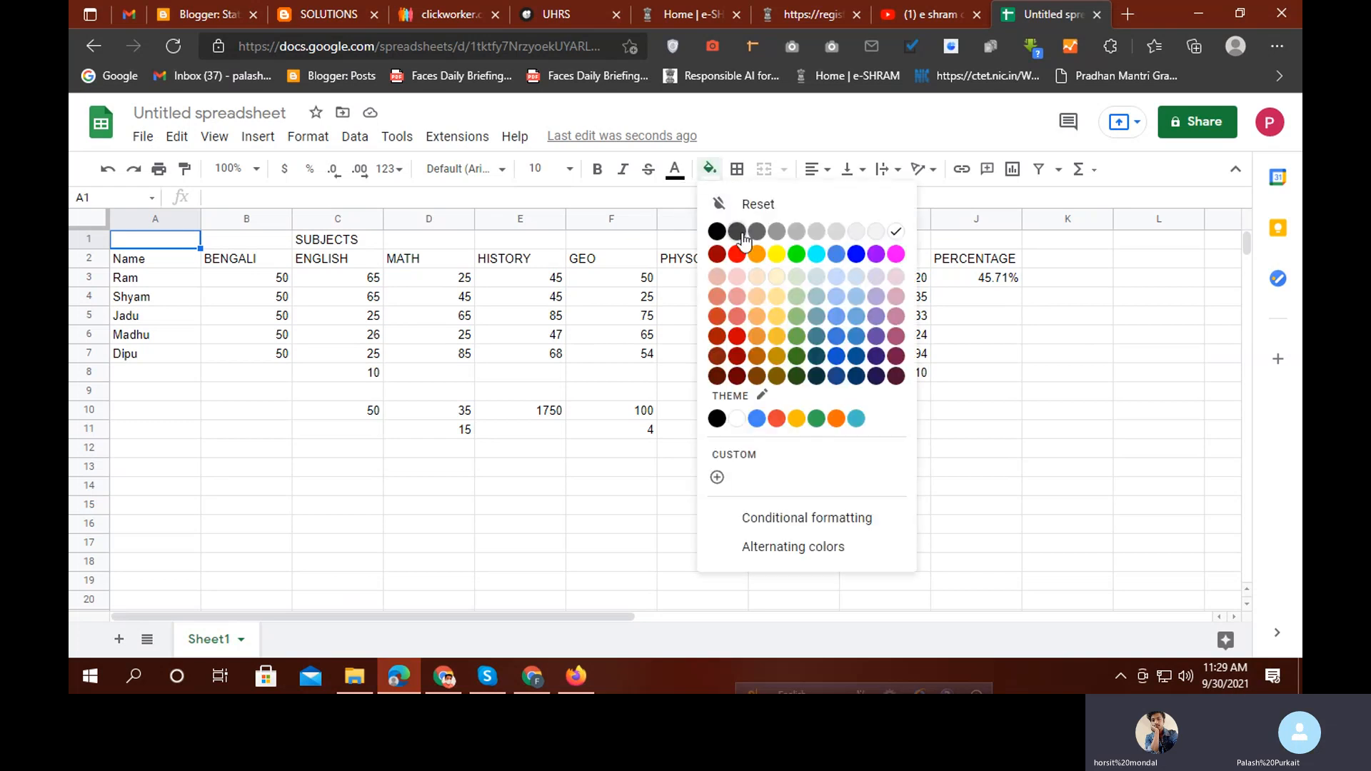
left_click(749, 250)
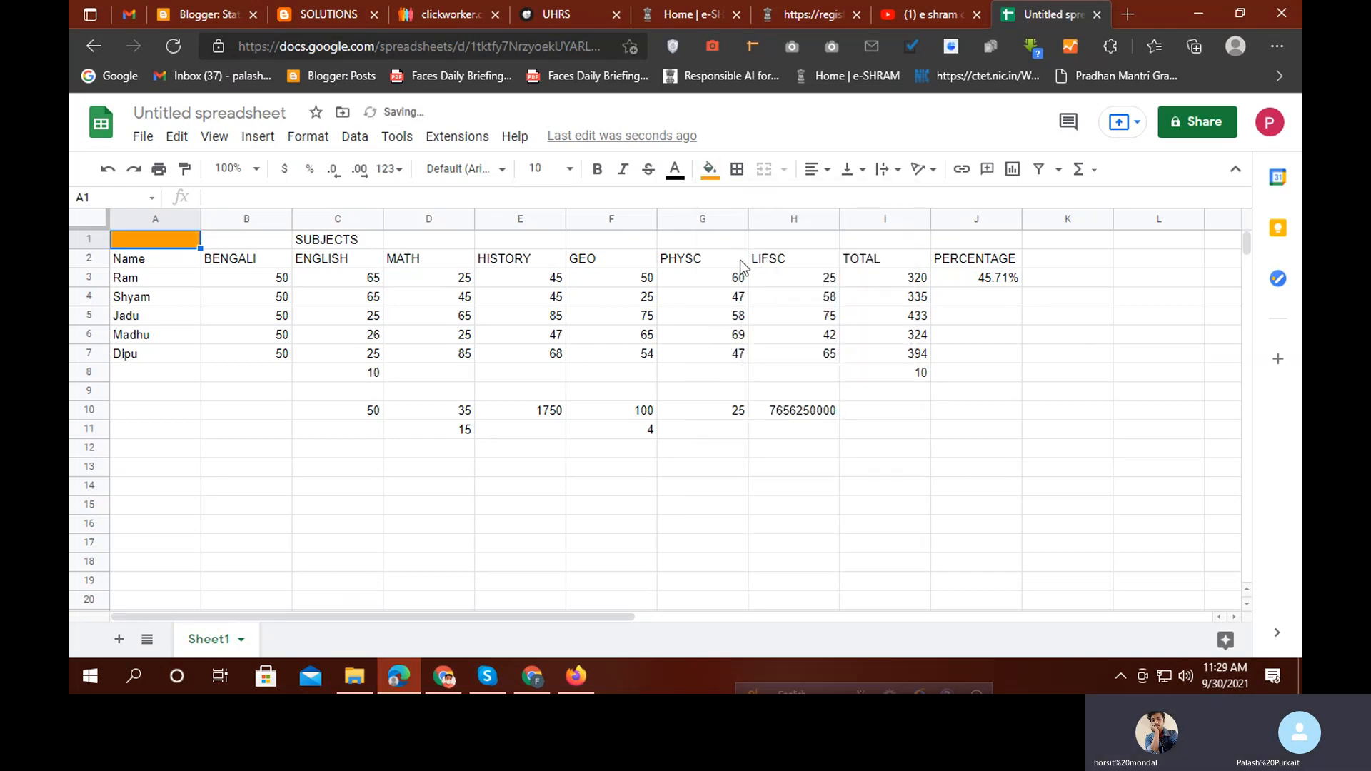
left_click(243, 259)
left_click(709, 169)
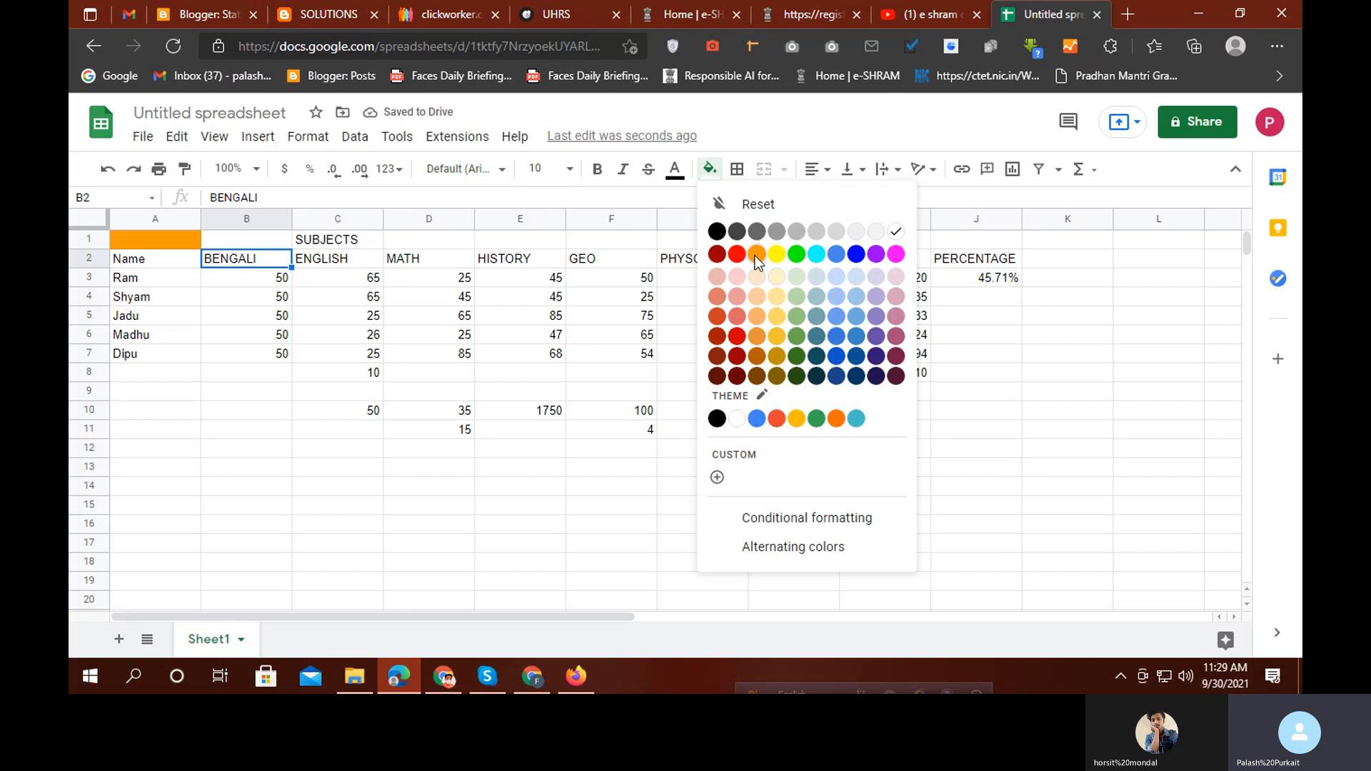
left_click(756, 254)
left_click(428, 334)
Colour the MATH header text dark yellow and the HISTORY header text orange
left_click(420, 264)
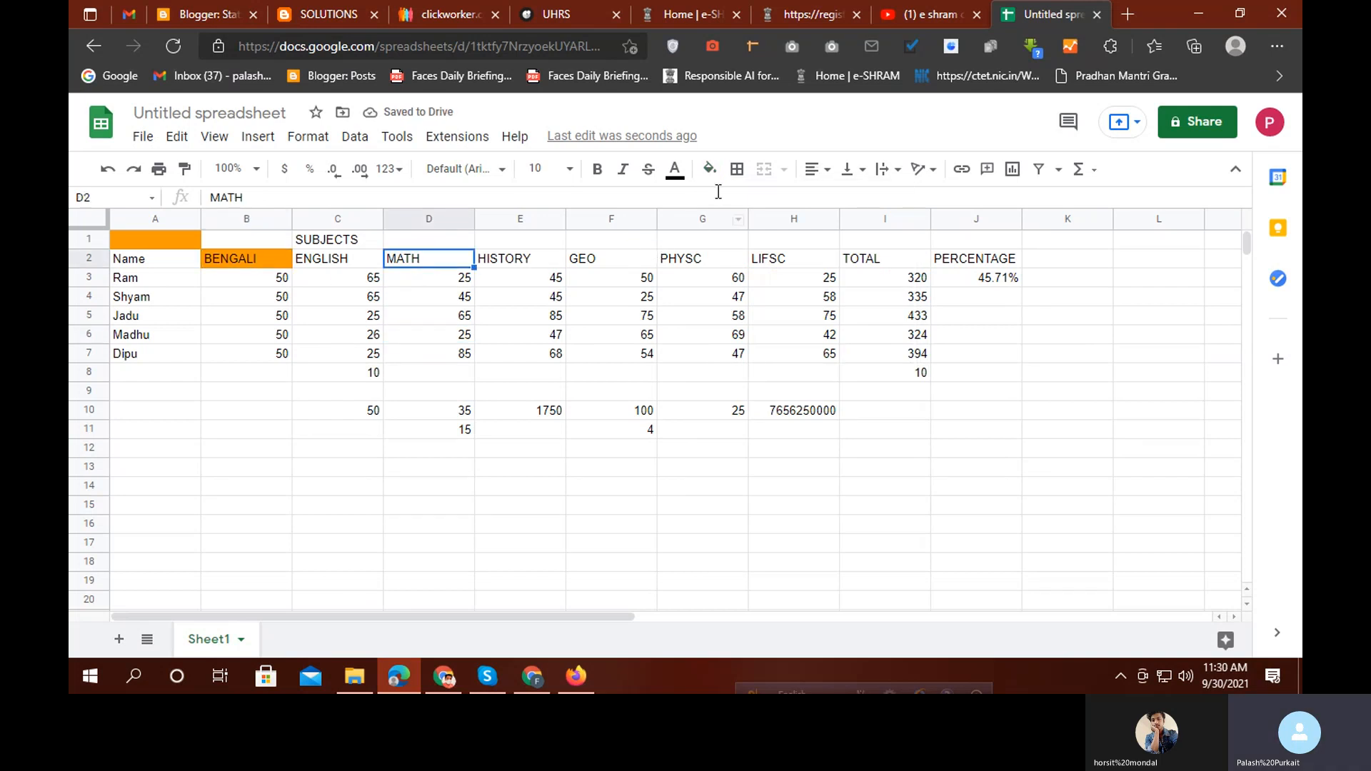
left_click(674, 171)
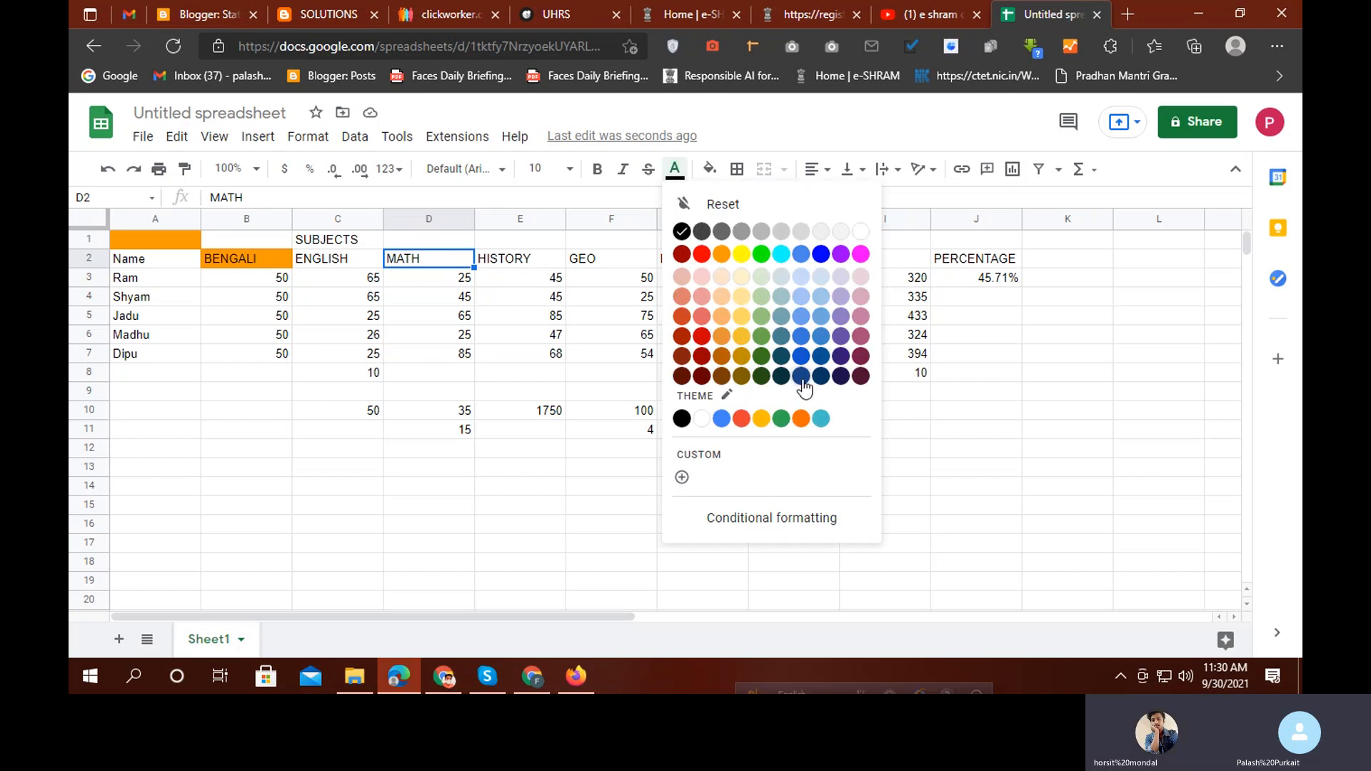
left_click(741, 337)
right_click(520, 258)
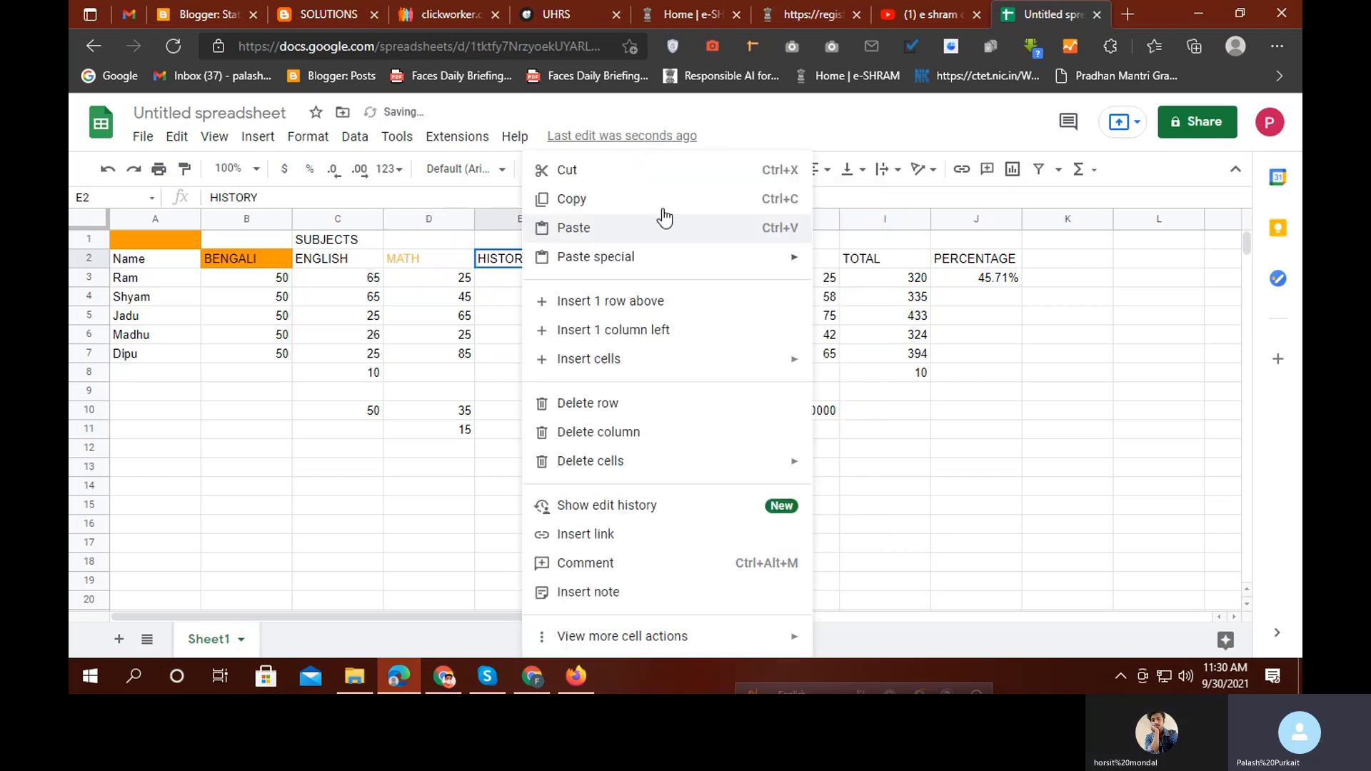
left_click(496, 263)
left_click(674, 169)
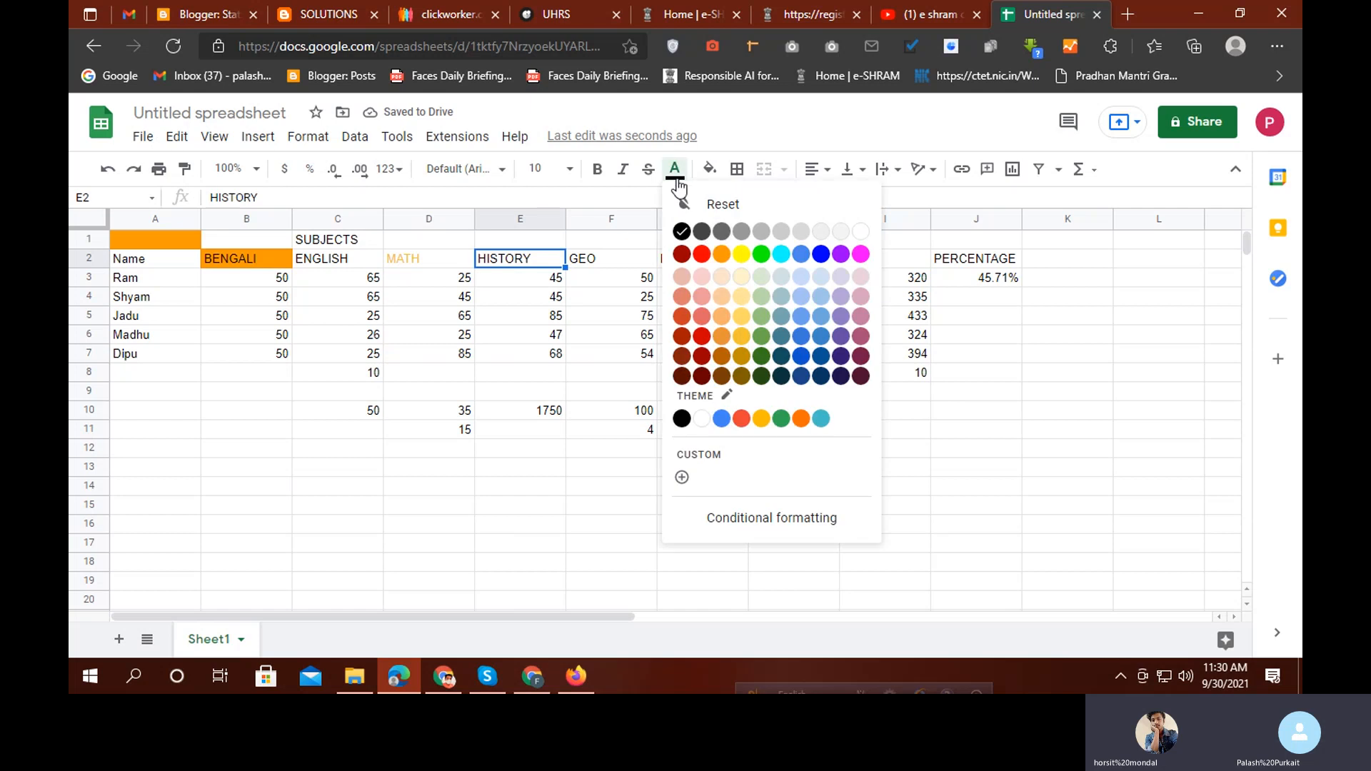
left_click(722, 255)
left_click(619, 278)
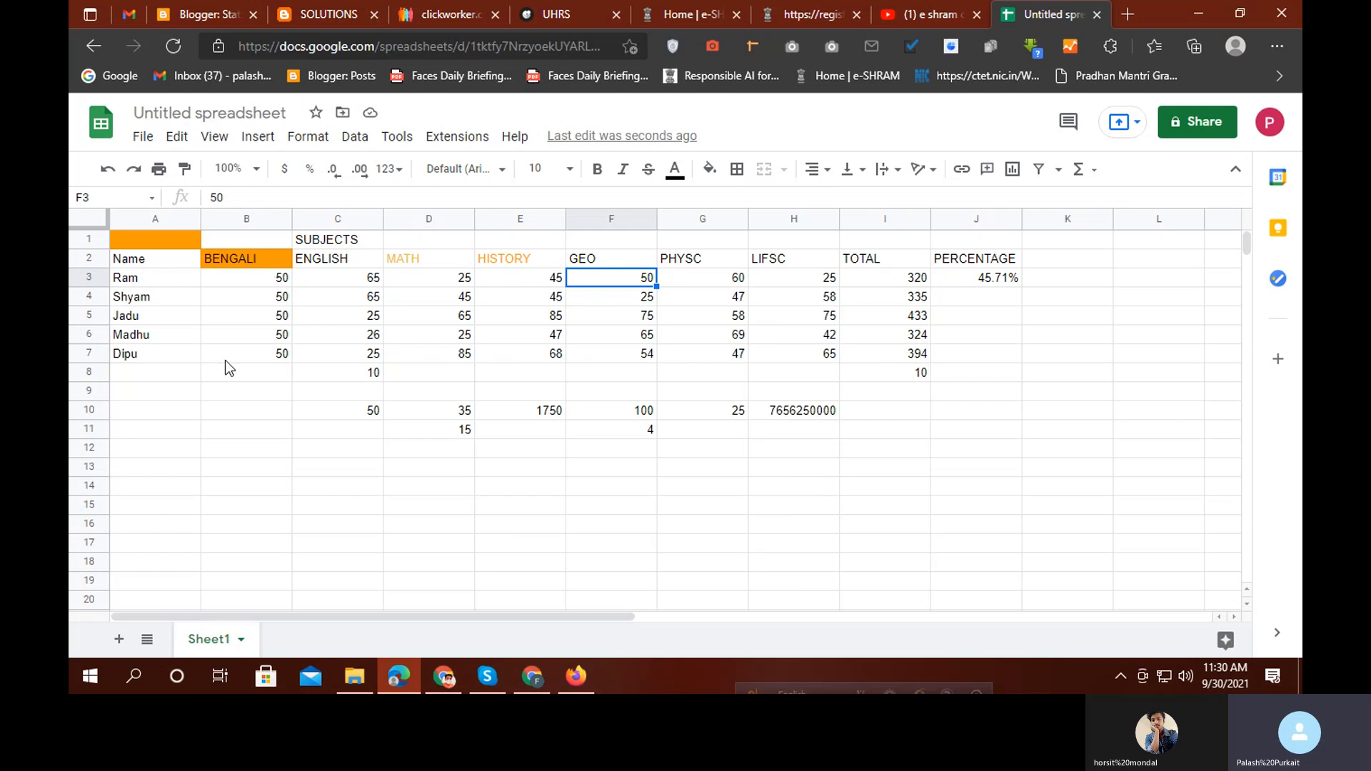
scroll(250, 397, "down", 8)
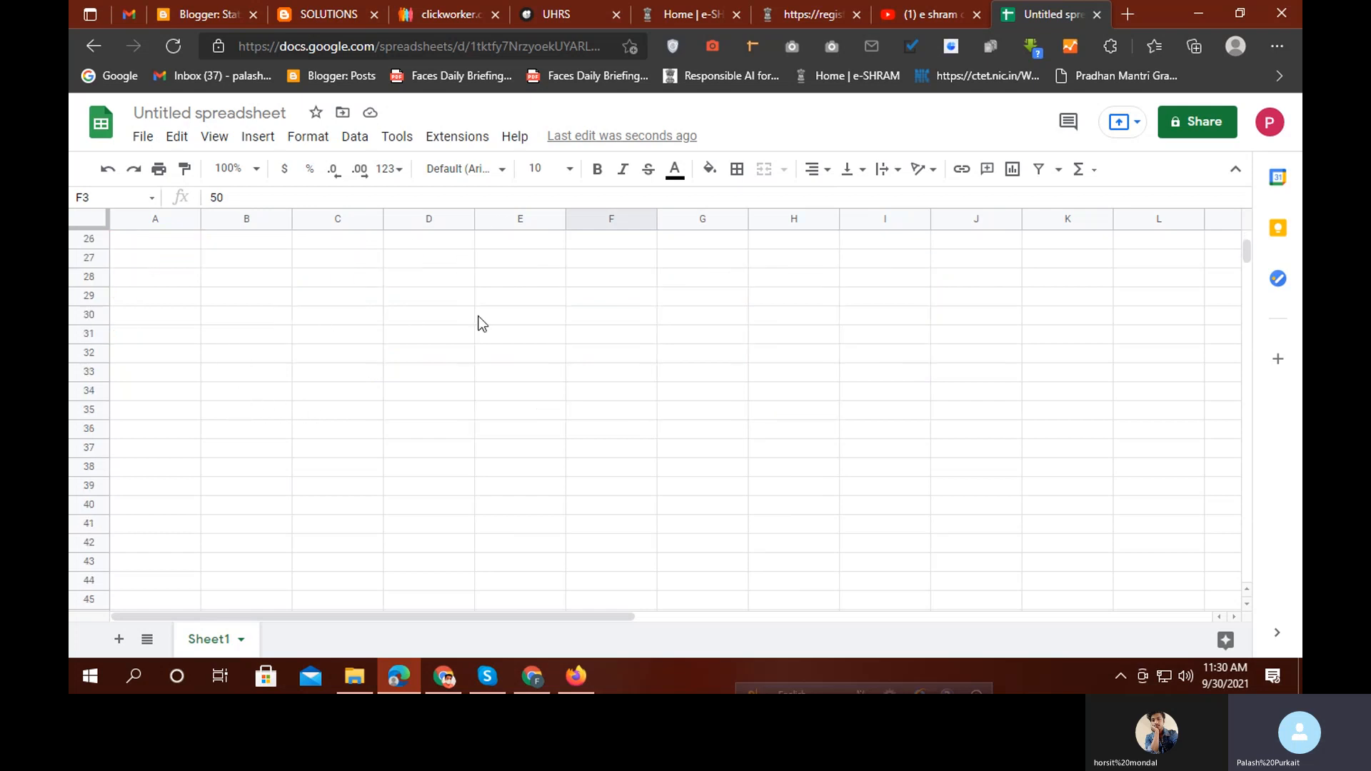
scroll(661, 384, "up", 8)
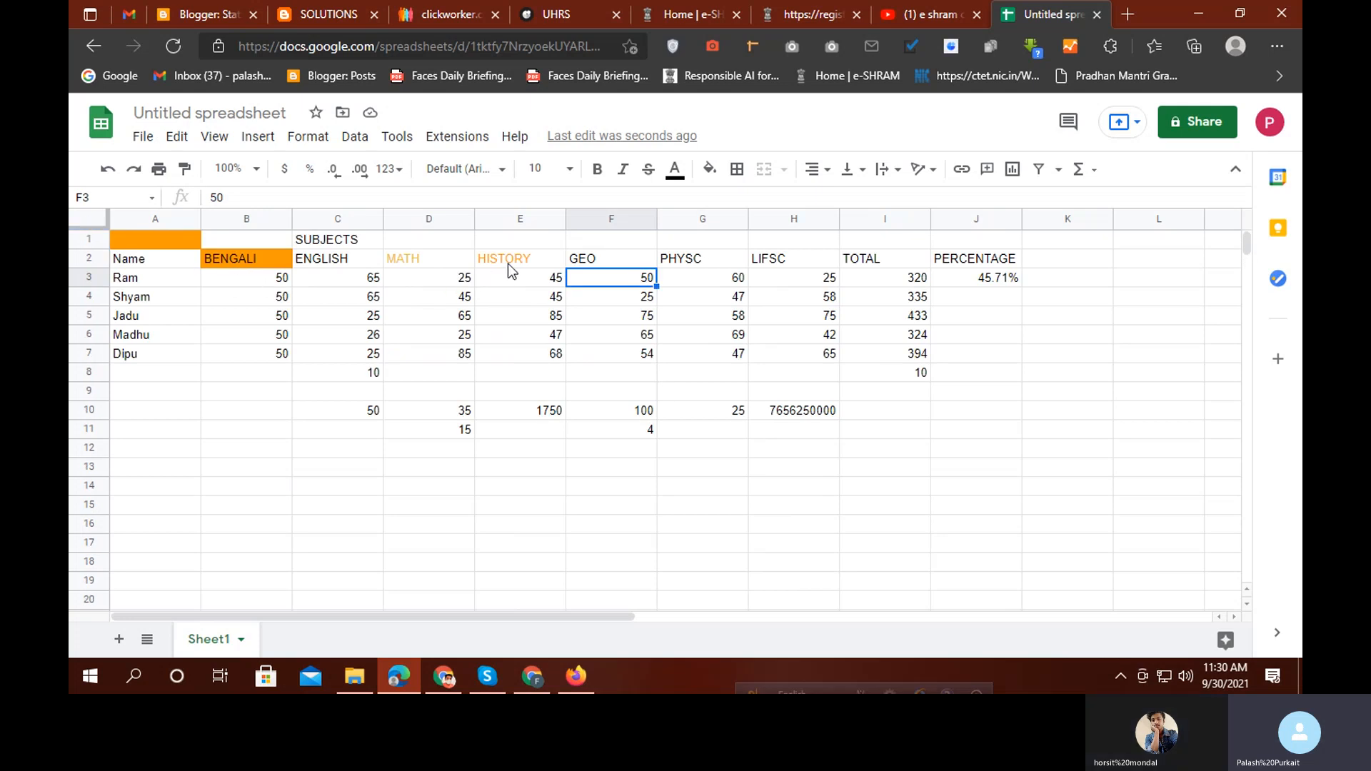
scroll(422, 357, "down", 3)
scroll(419, 354, "up", 3)
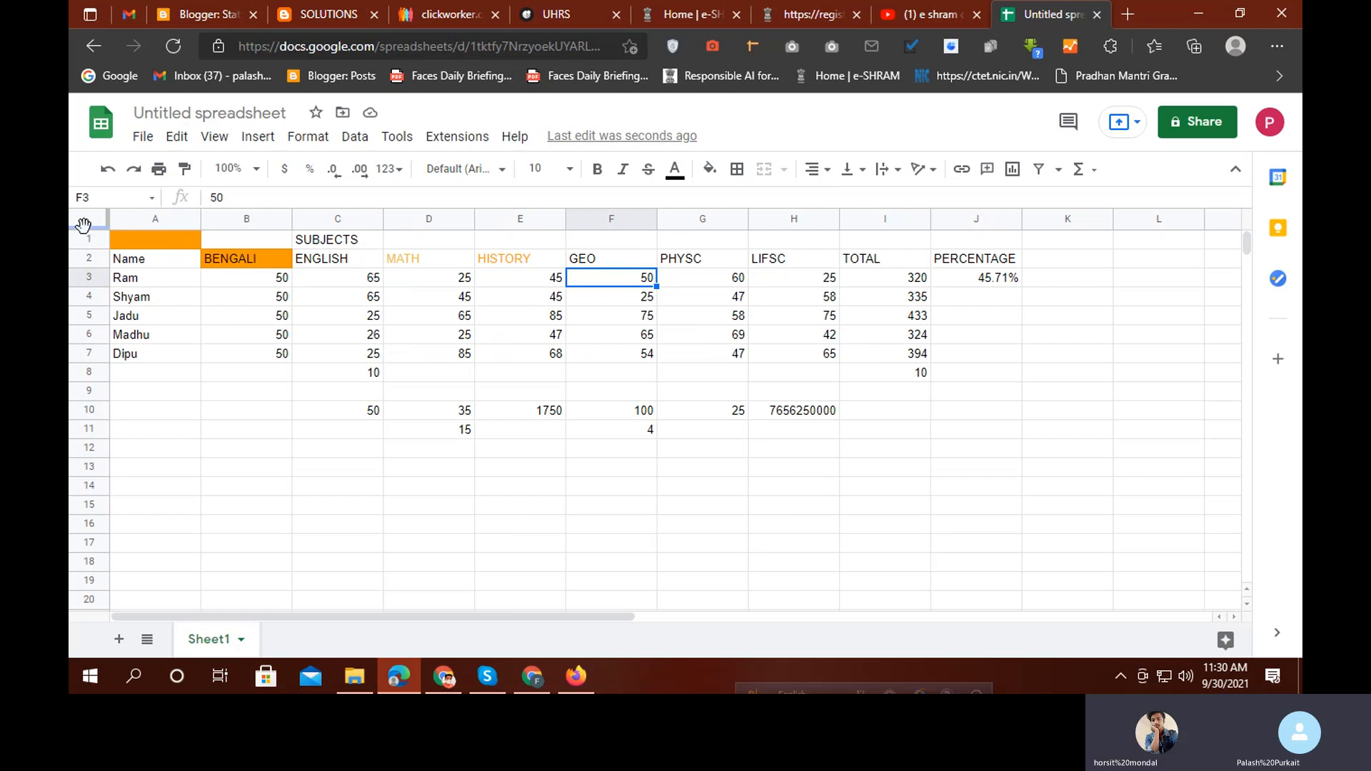
left_click_drag(84, 226, 83, 267)
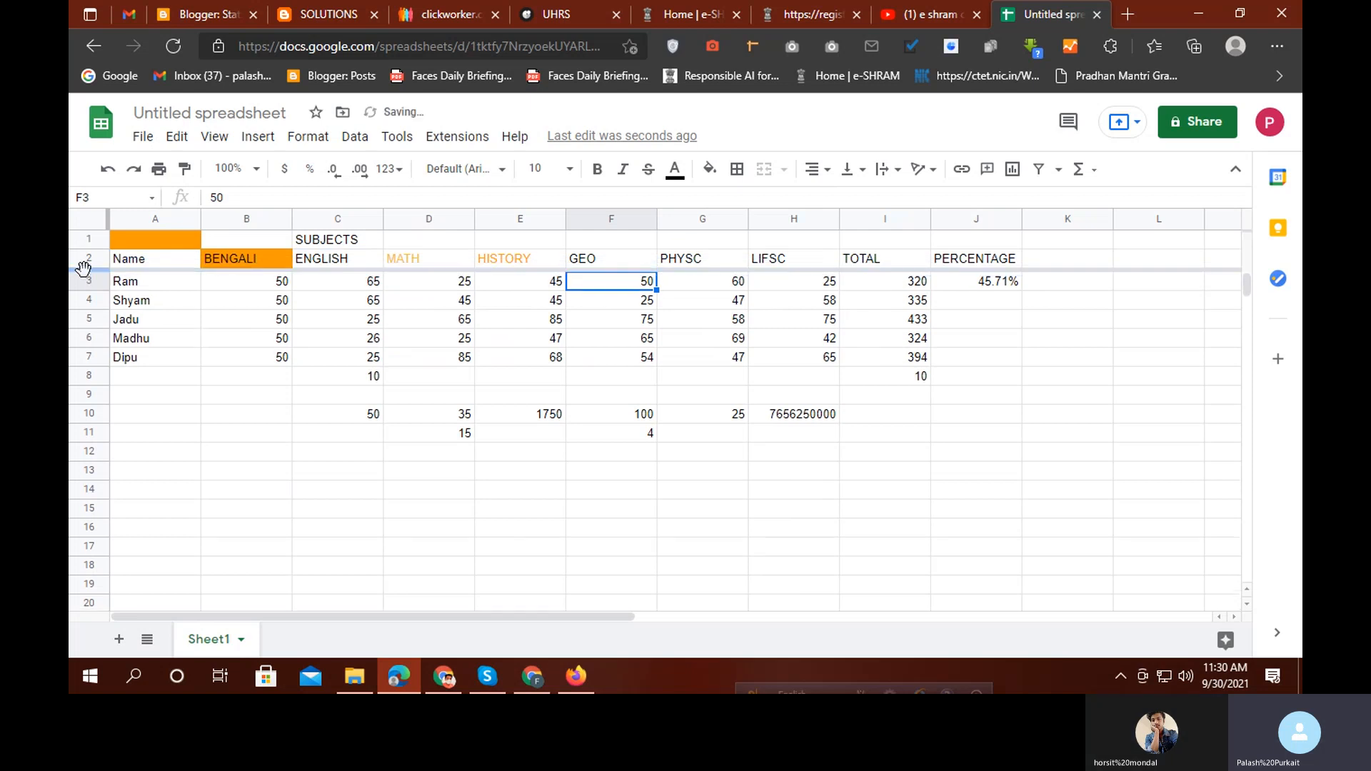
scroll(584, 364, "down", 5)
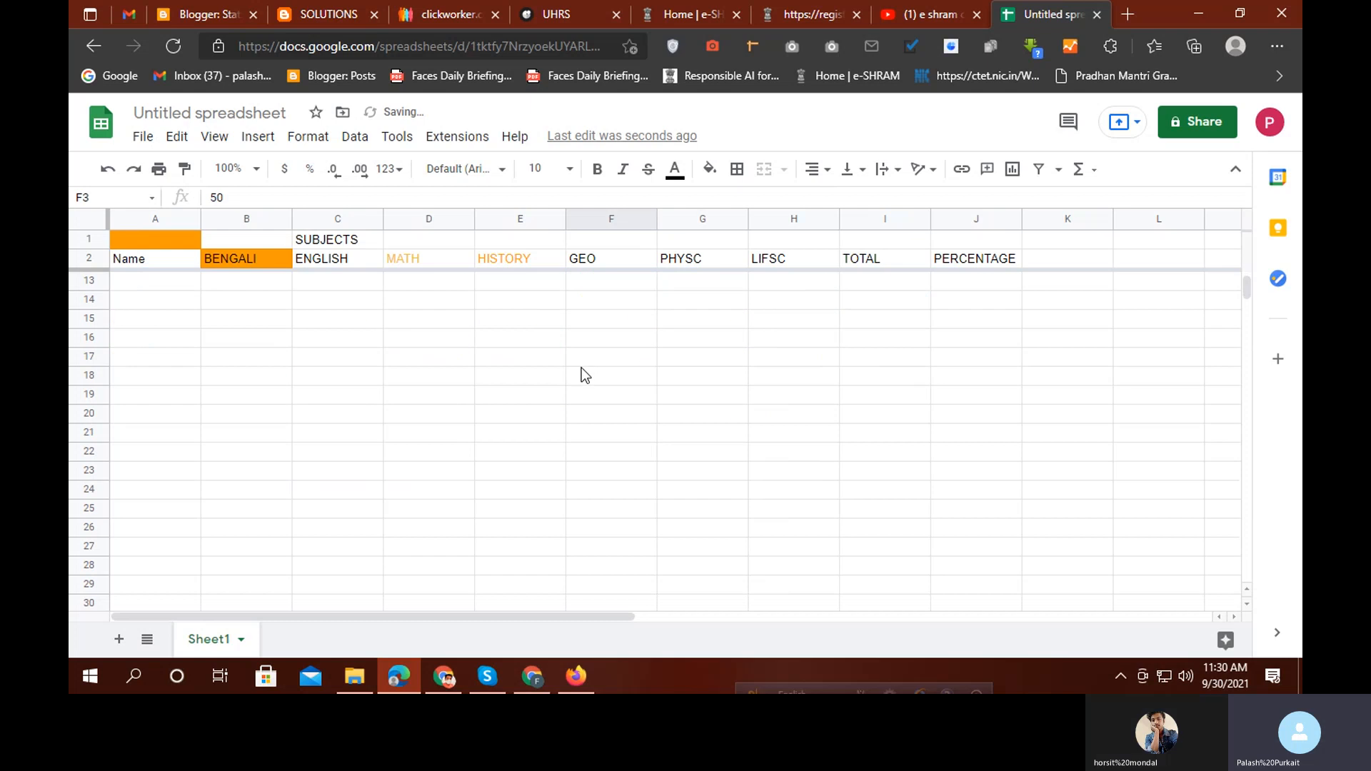
scroll(575, 395, "down", 6)
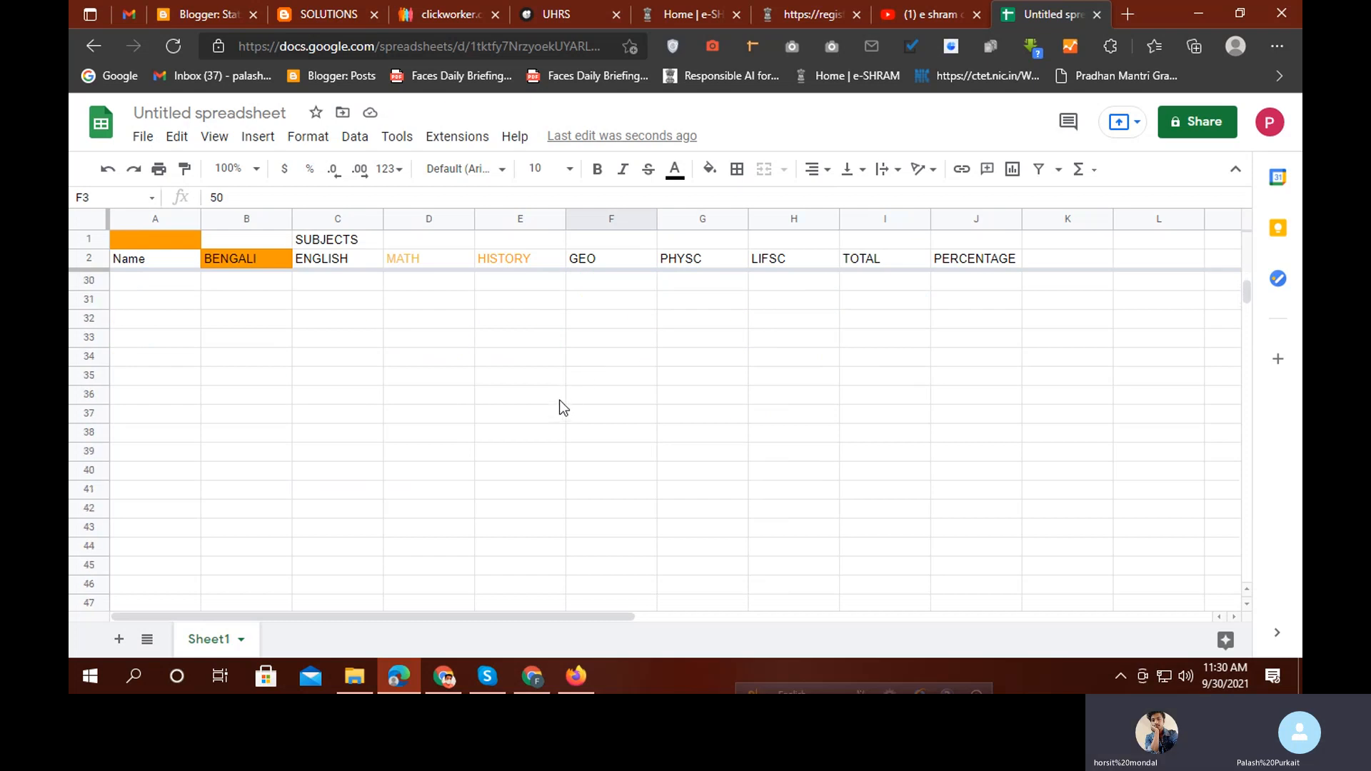
scroll(559, 400, "up", 15)
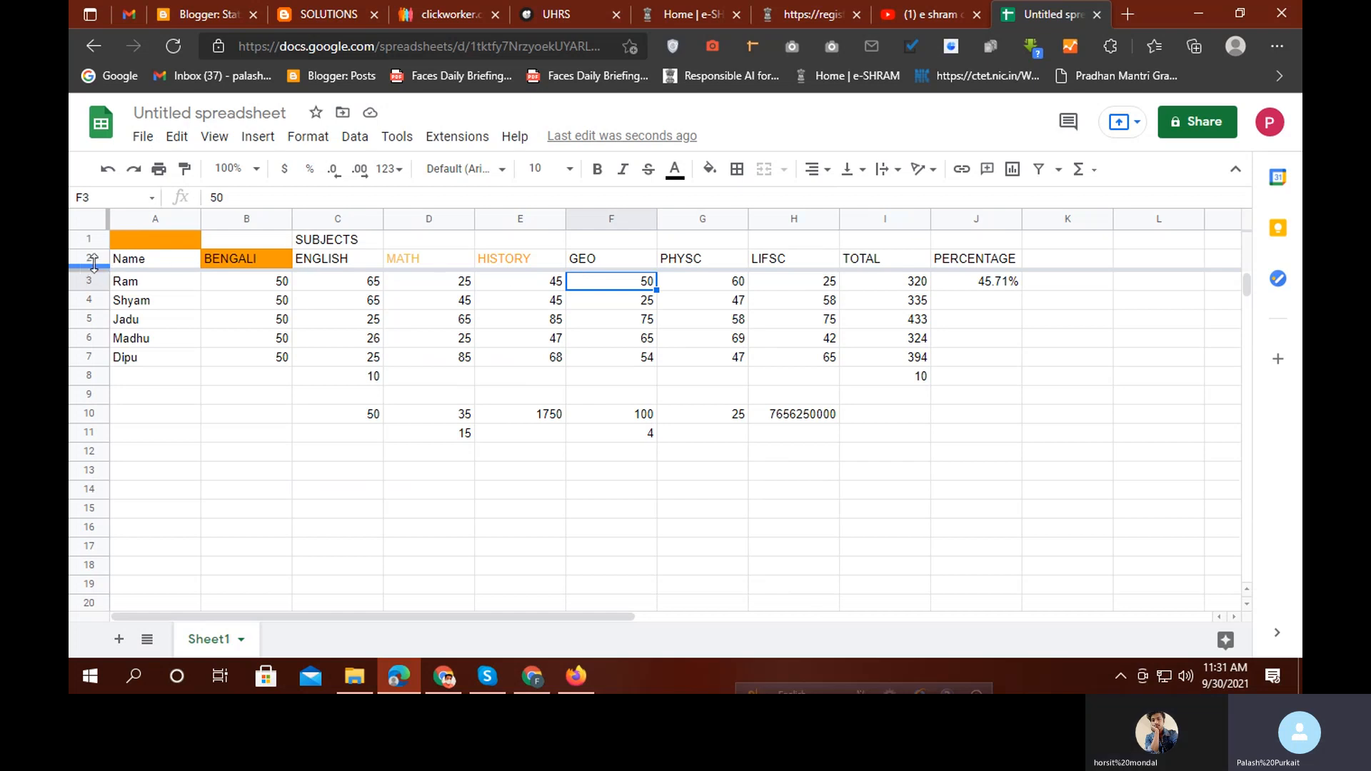
left_click_drag(99, 268, 100, 290)
scroll(306, 351, "down", 1)
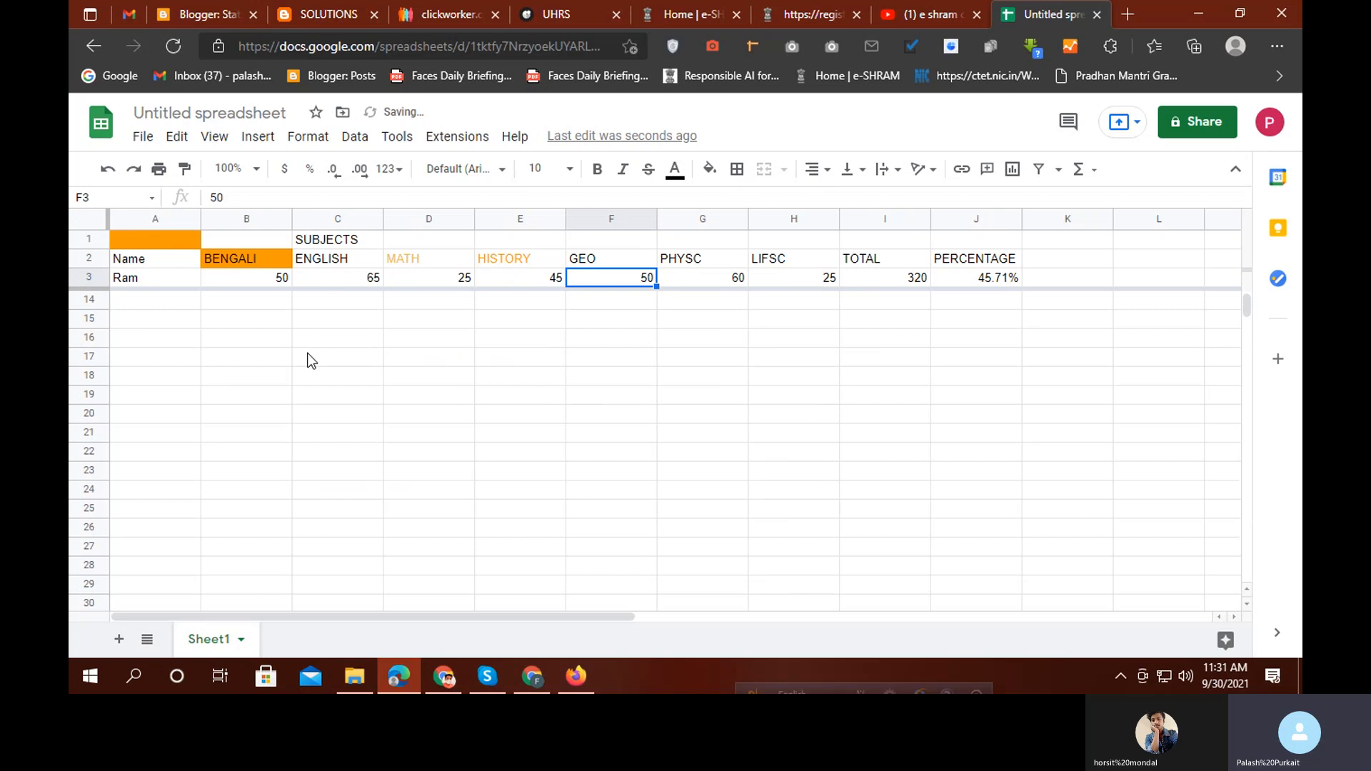
scroll(300, 364, "up", 2)
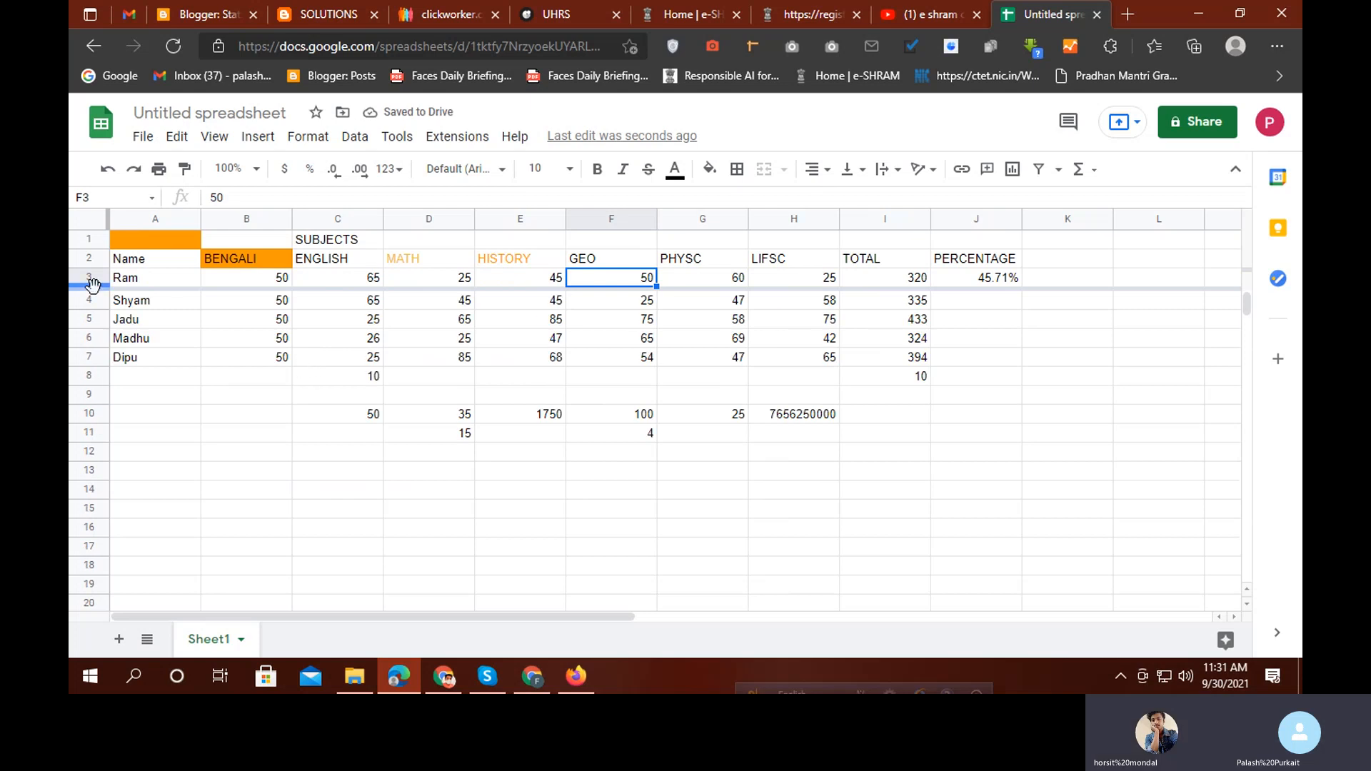
left_click_drag(93, 286, 89, 228)
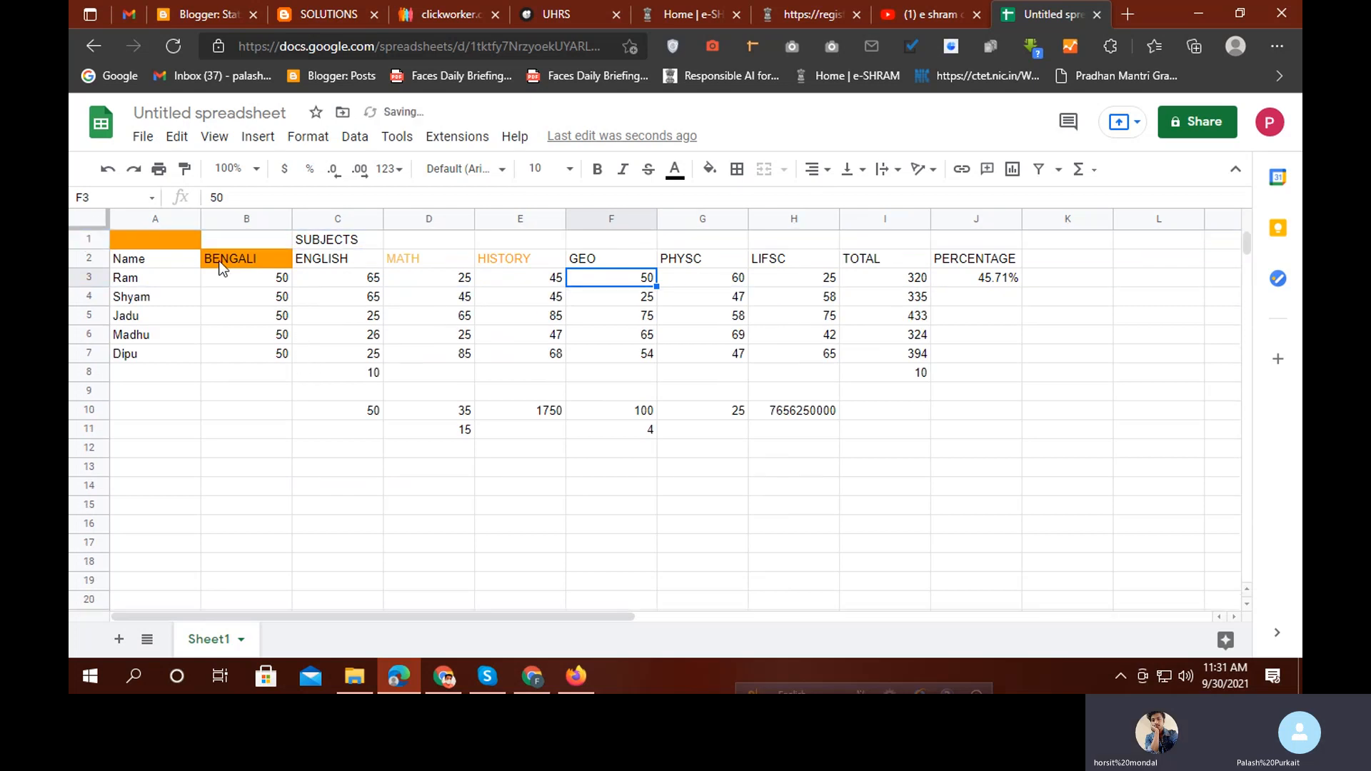
scroll(364, 343, "down", 3)
scroll(386, 344, "up", 3)
Hide the marks window and switch to the Sagemaker master worksheet in Chrome
left_click(1198, 15)
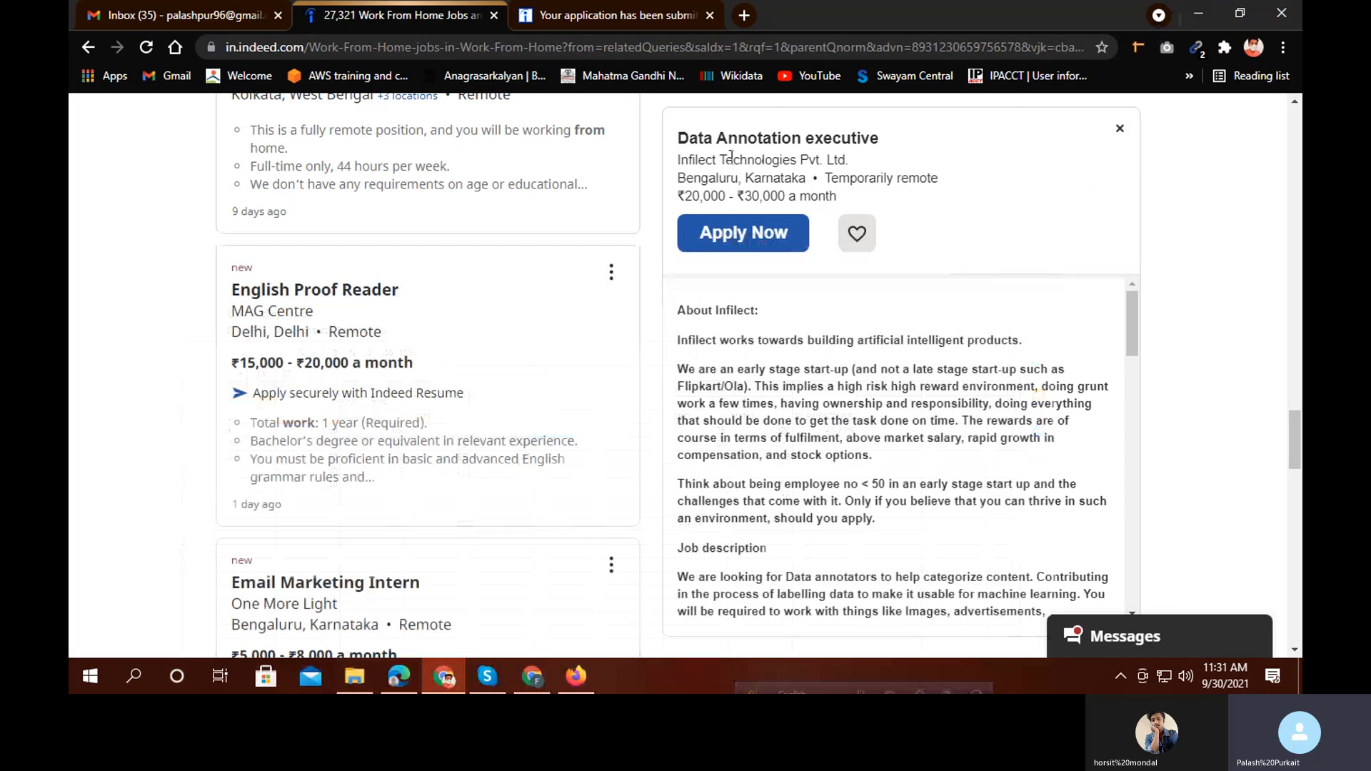
left_click(532, 676)
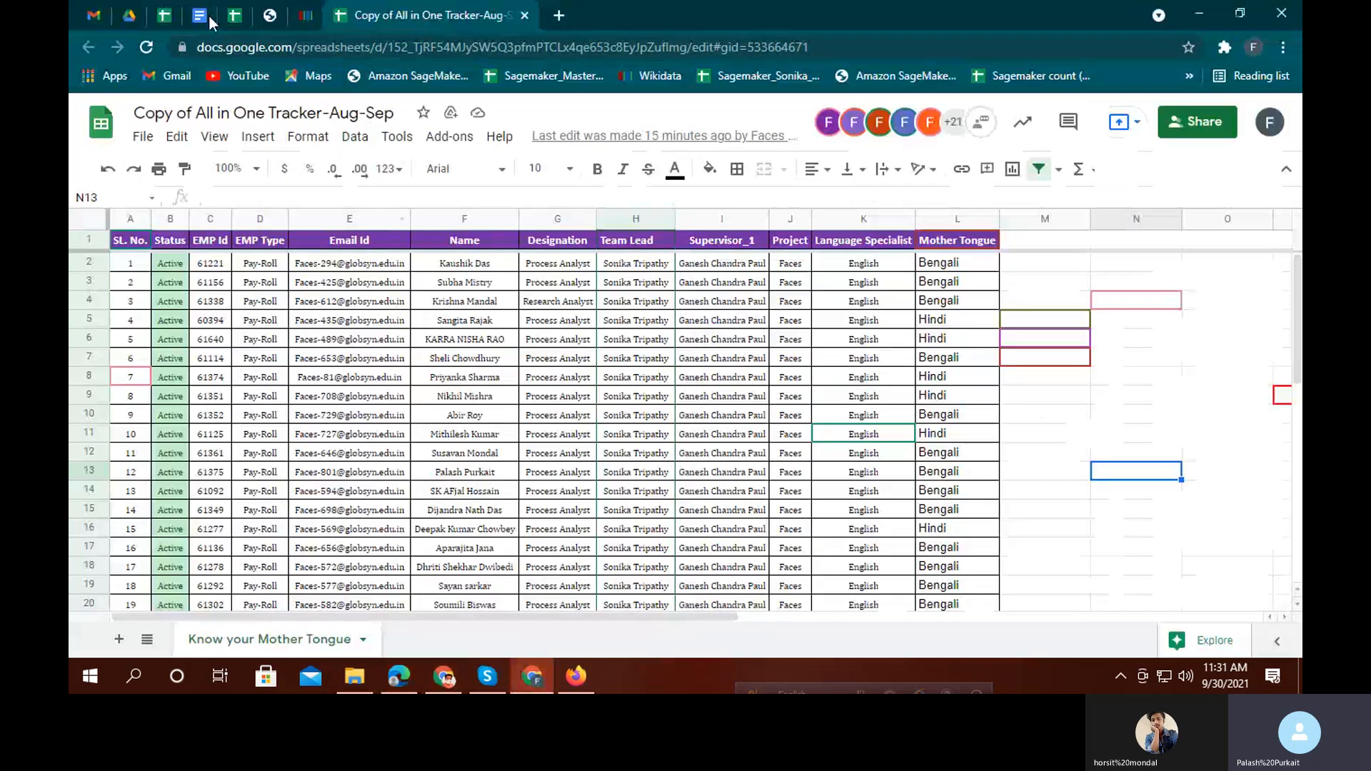
left_click(162, 15)
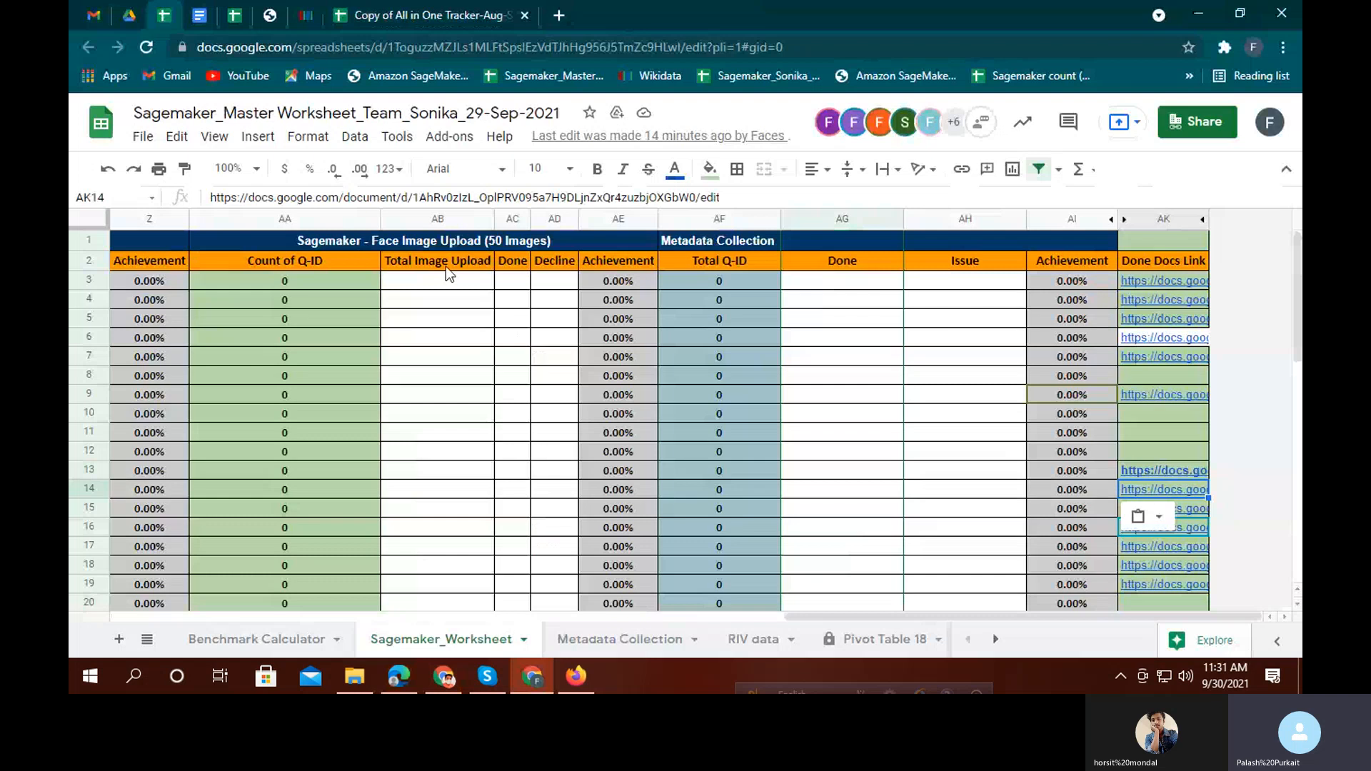
Browse the Sagemaker_Worksheet, peeking at the Metadata Collection sheet before returning
scroll(519, 357, "down", 7)
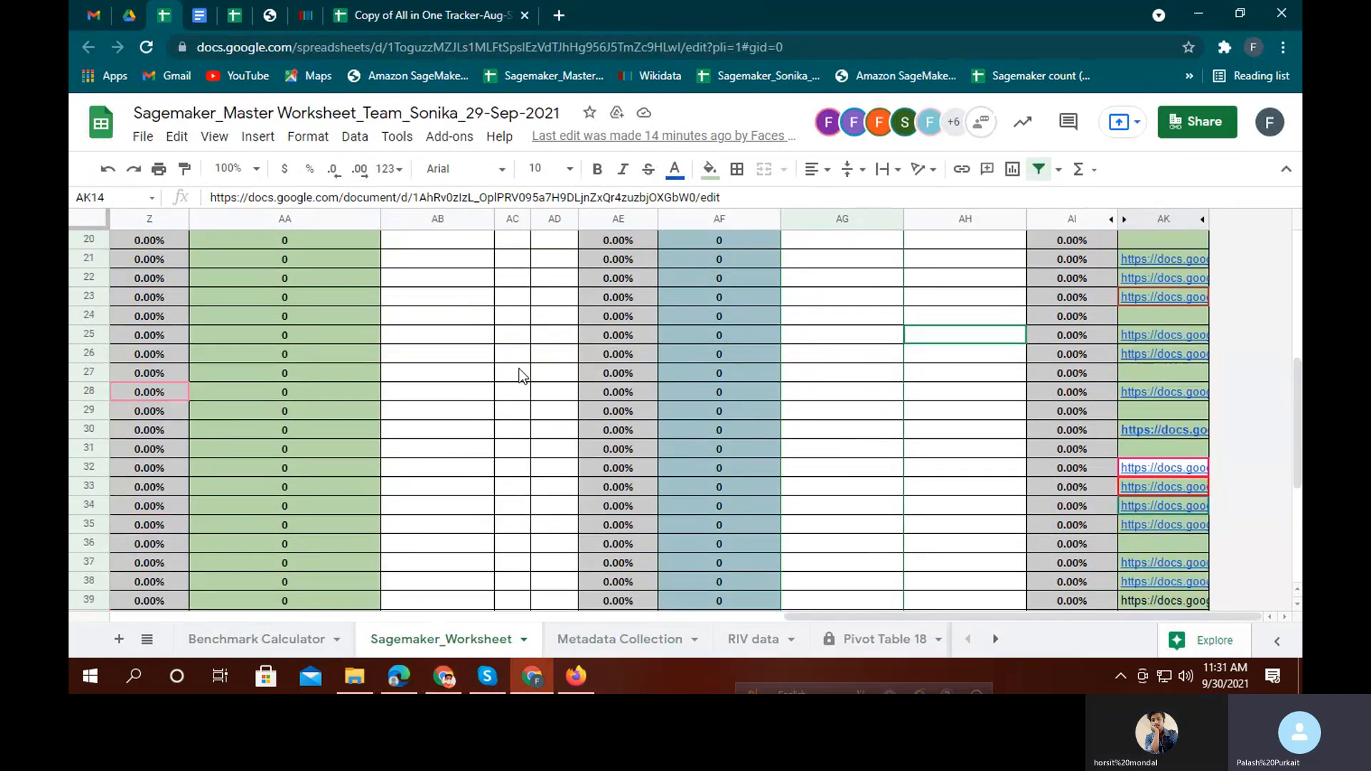
scroll(521, 303, "down", 3)
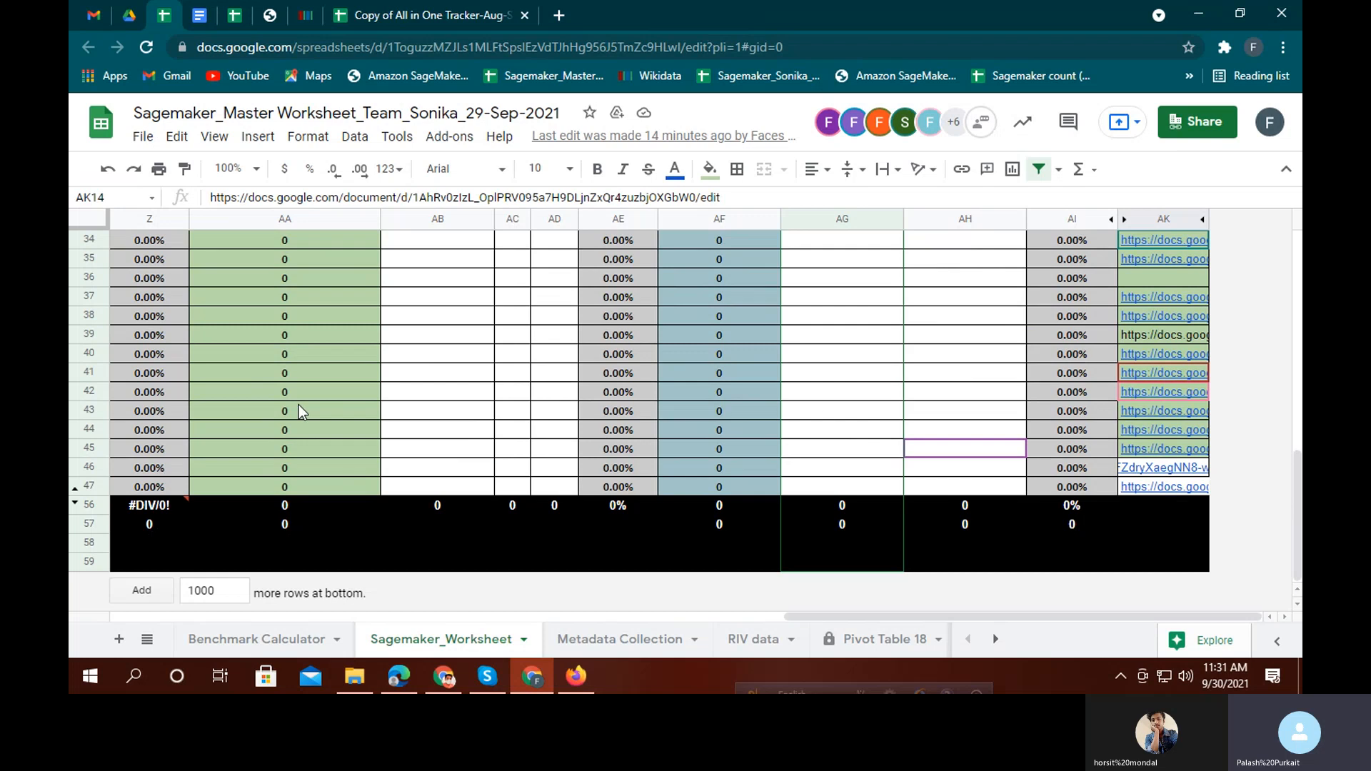
left_click_drag(889, 614, 391, 482)
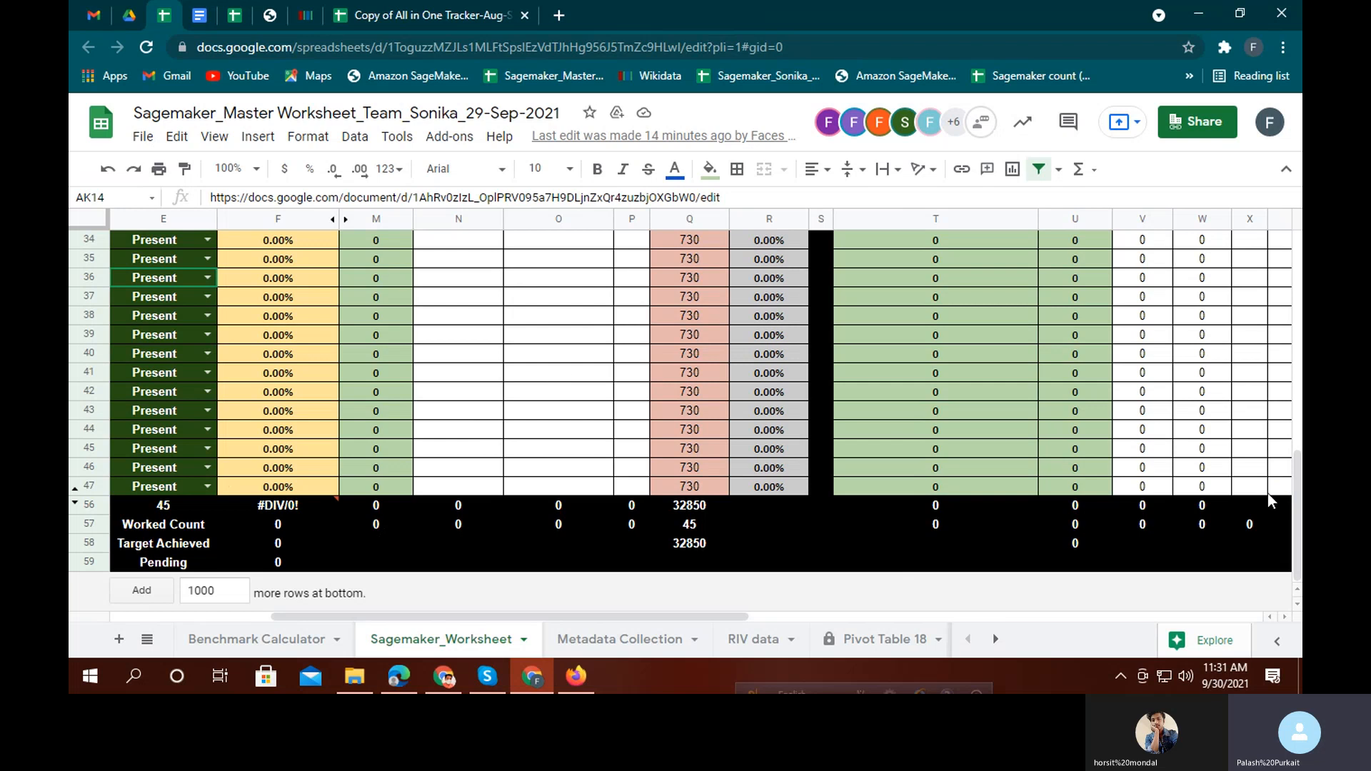
left_click(655, 630)
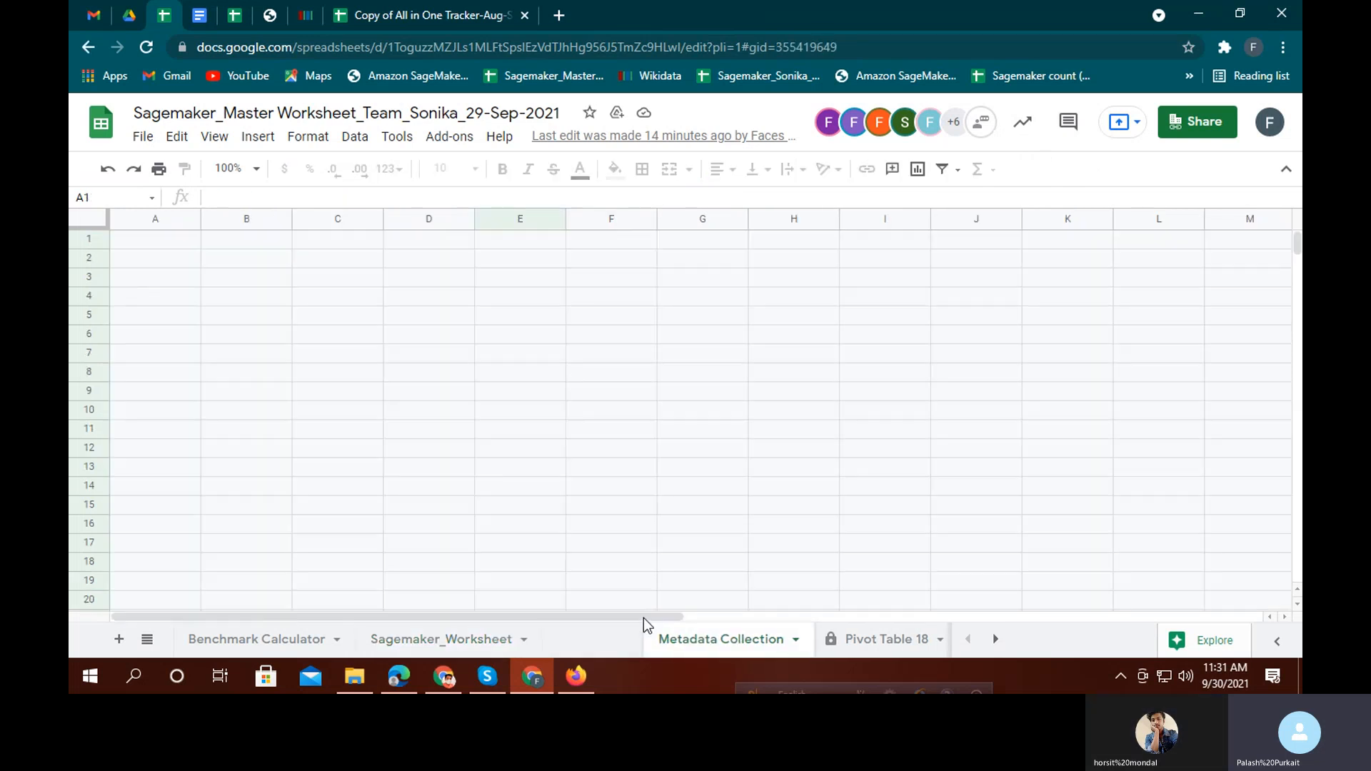
left_click(446, 643)
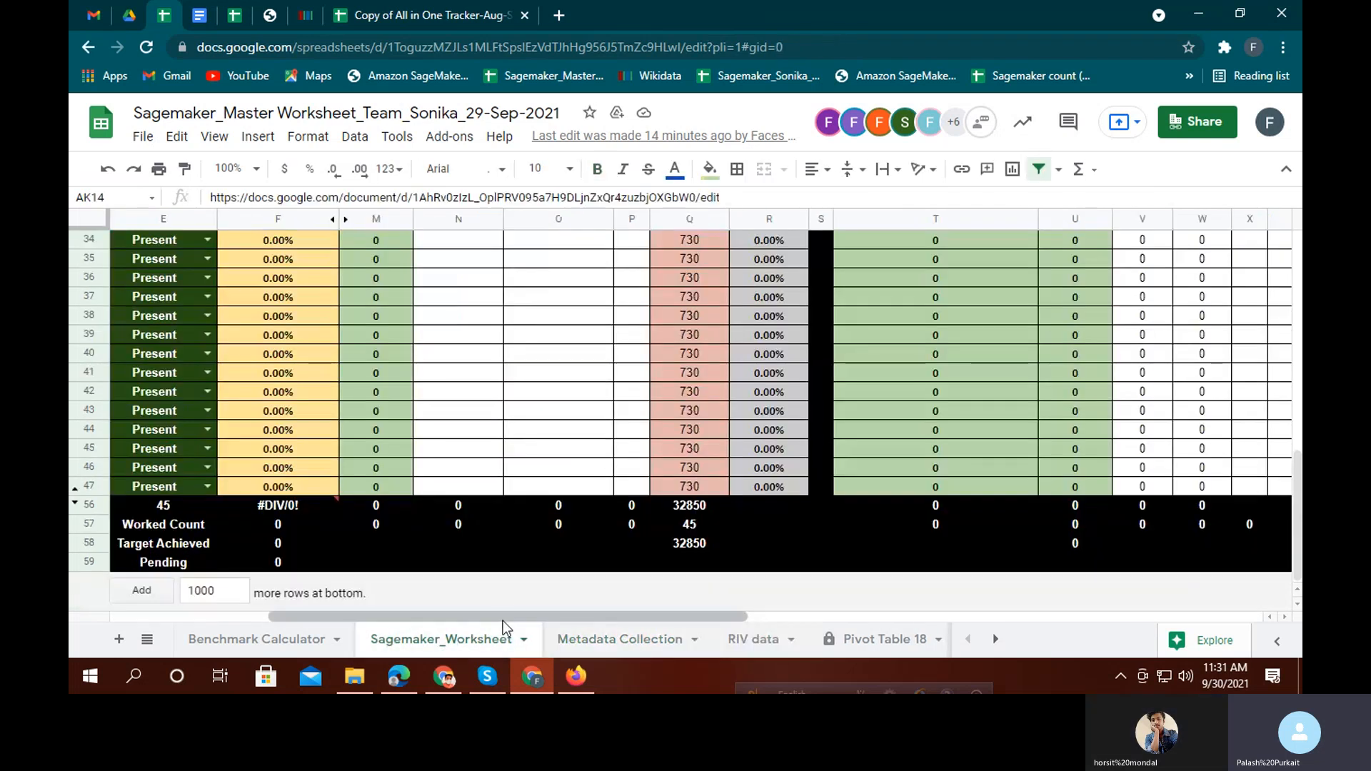
left_click_drag(503, 620, 627, 534)
scroll(627, 534, "up", 9)
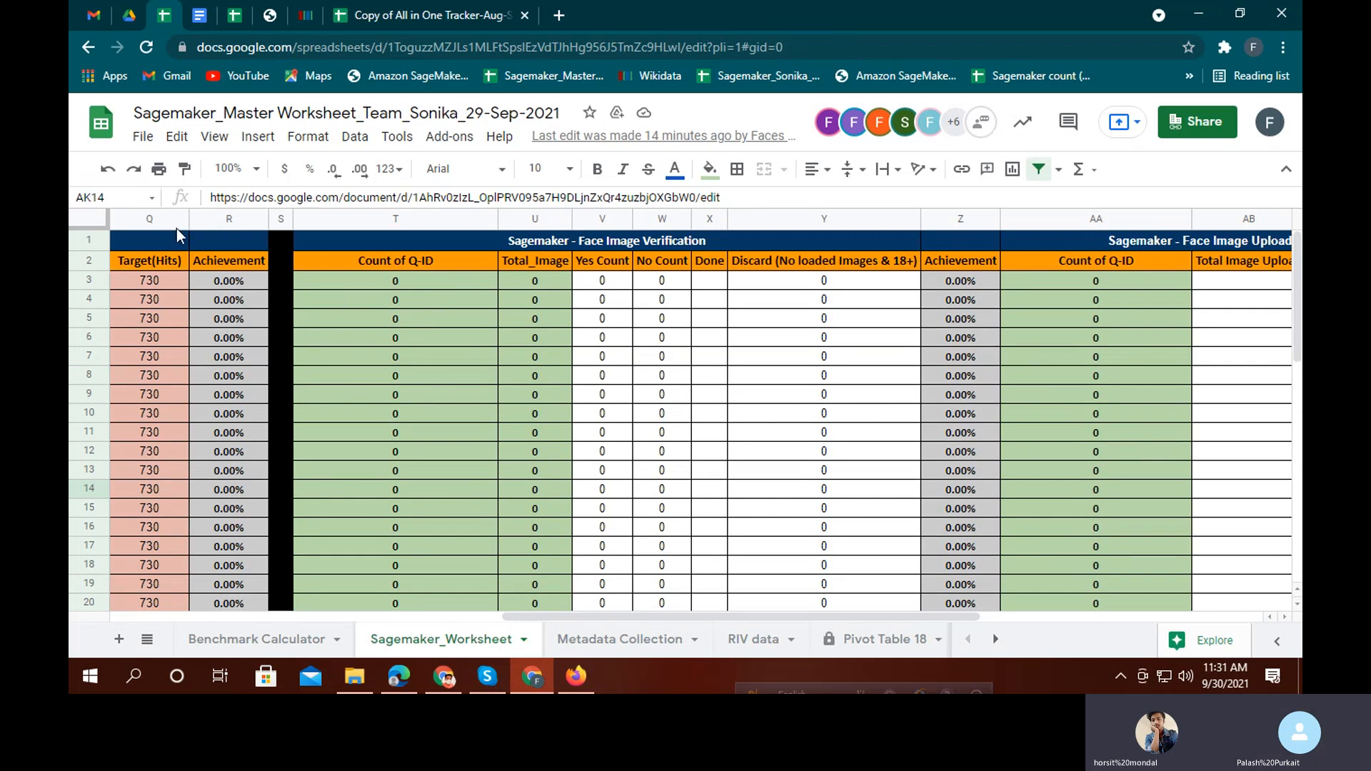
Freeze the Sagemaker_Worksheet's top two header rows and scroll to check them
left_click_drag(95, 224, 88, 272)
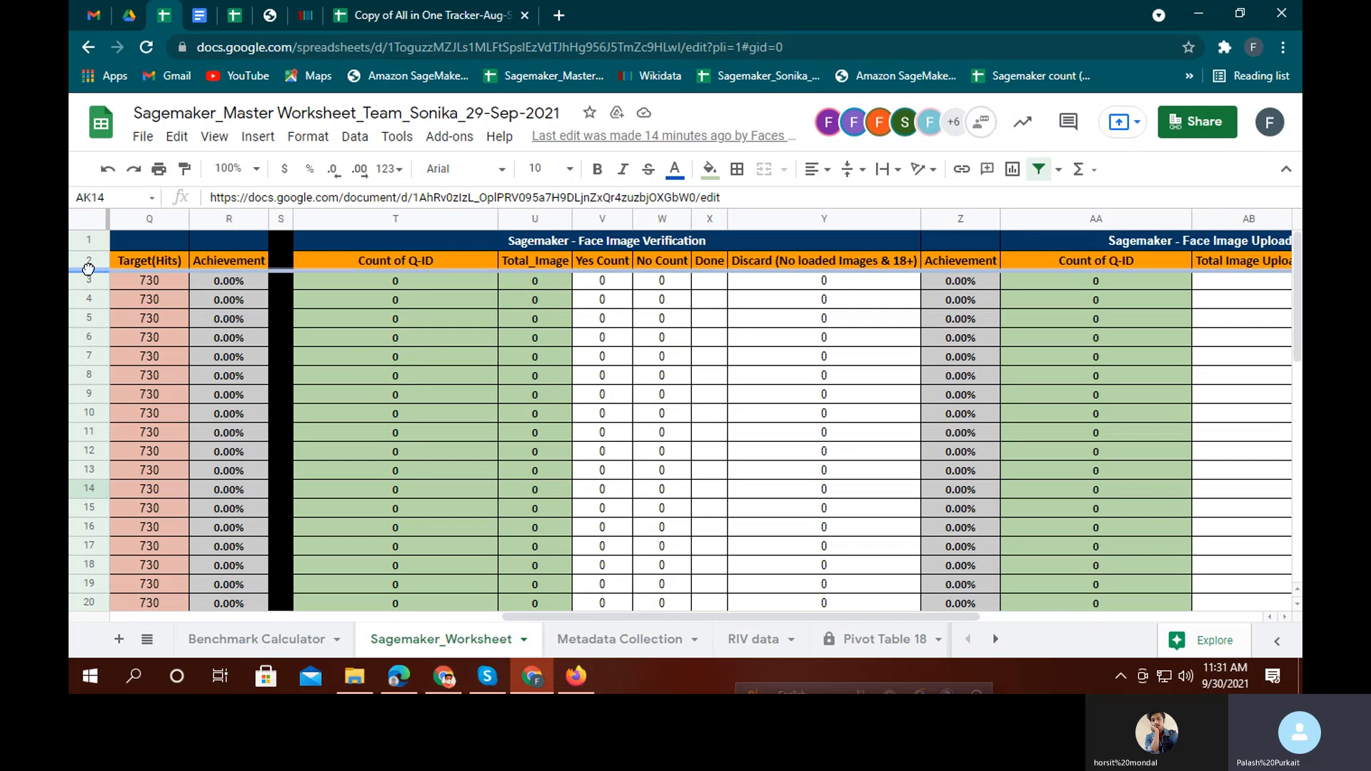
scroll(171, 271, "down", 1)
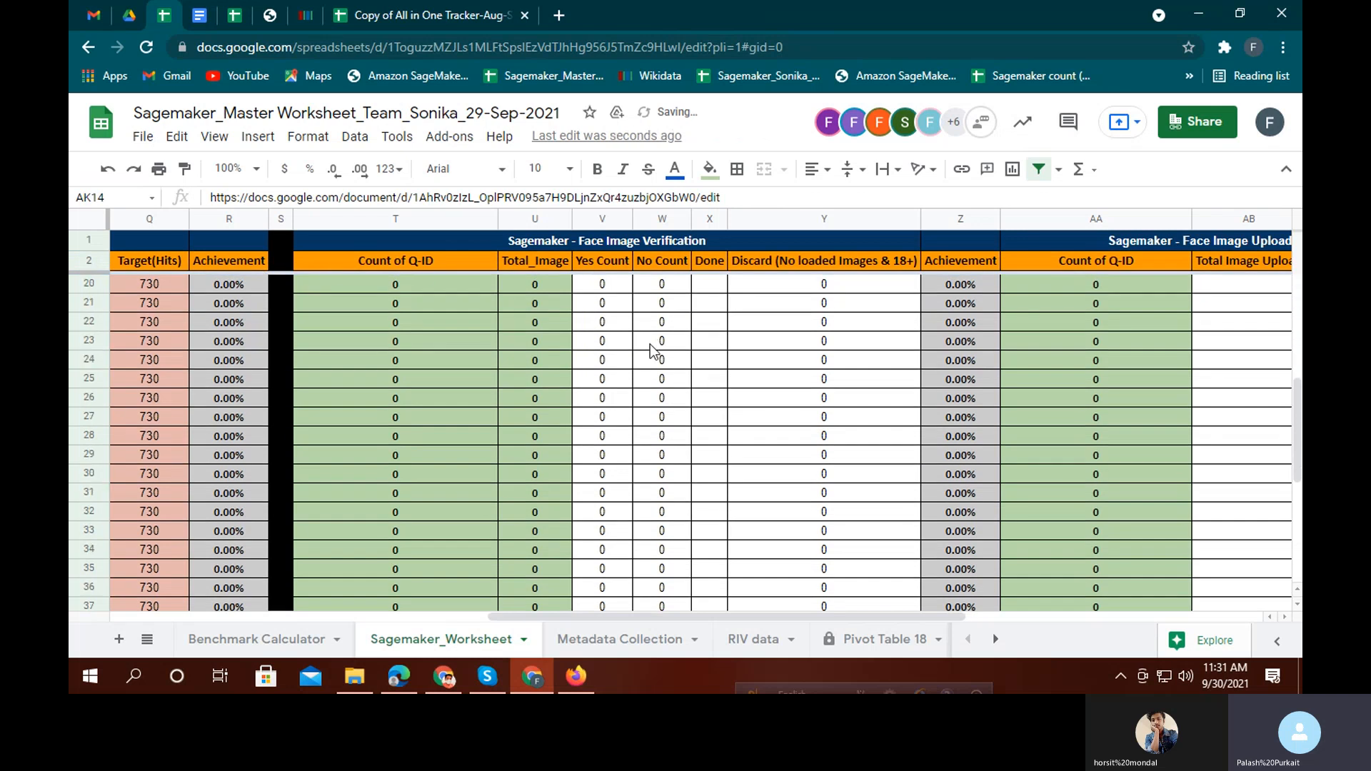
scroll(657, 354, "down", 8)
scroll(625, 362, "up", 8)
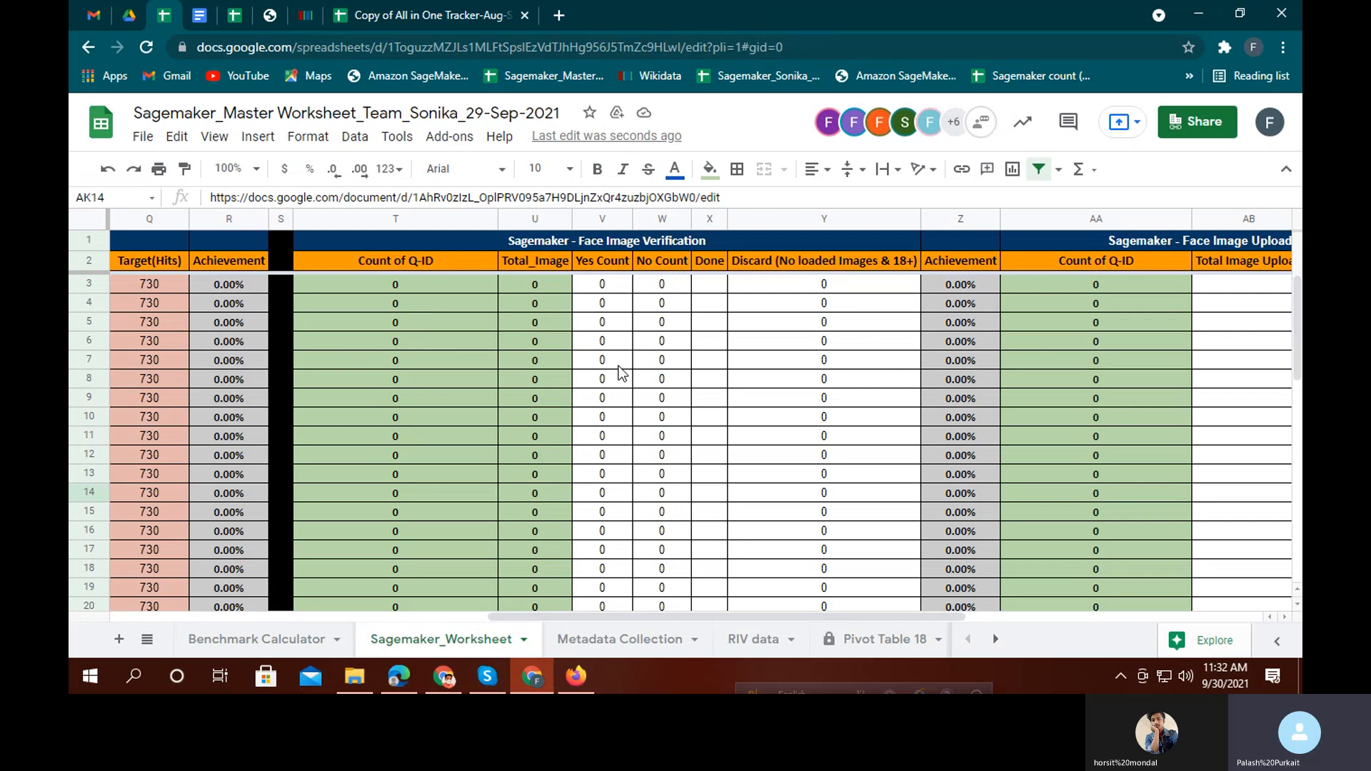
scroll(628, 329, "down", 4)
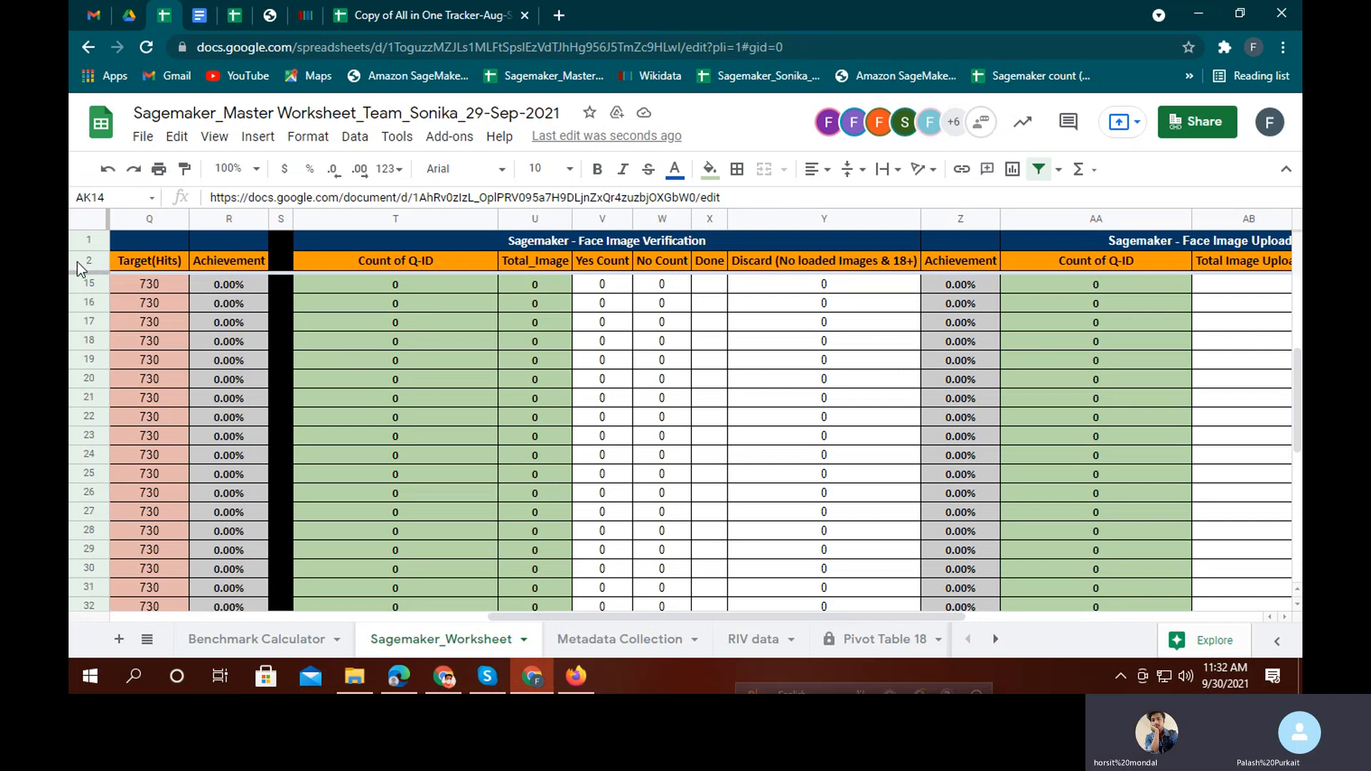
Unfreeze the header rows and scroll through the worksheet
left_click_drag(90, 270, 90, 231)
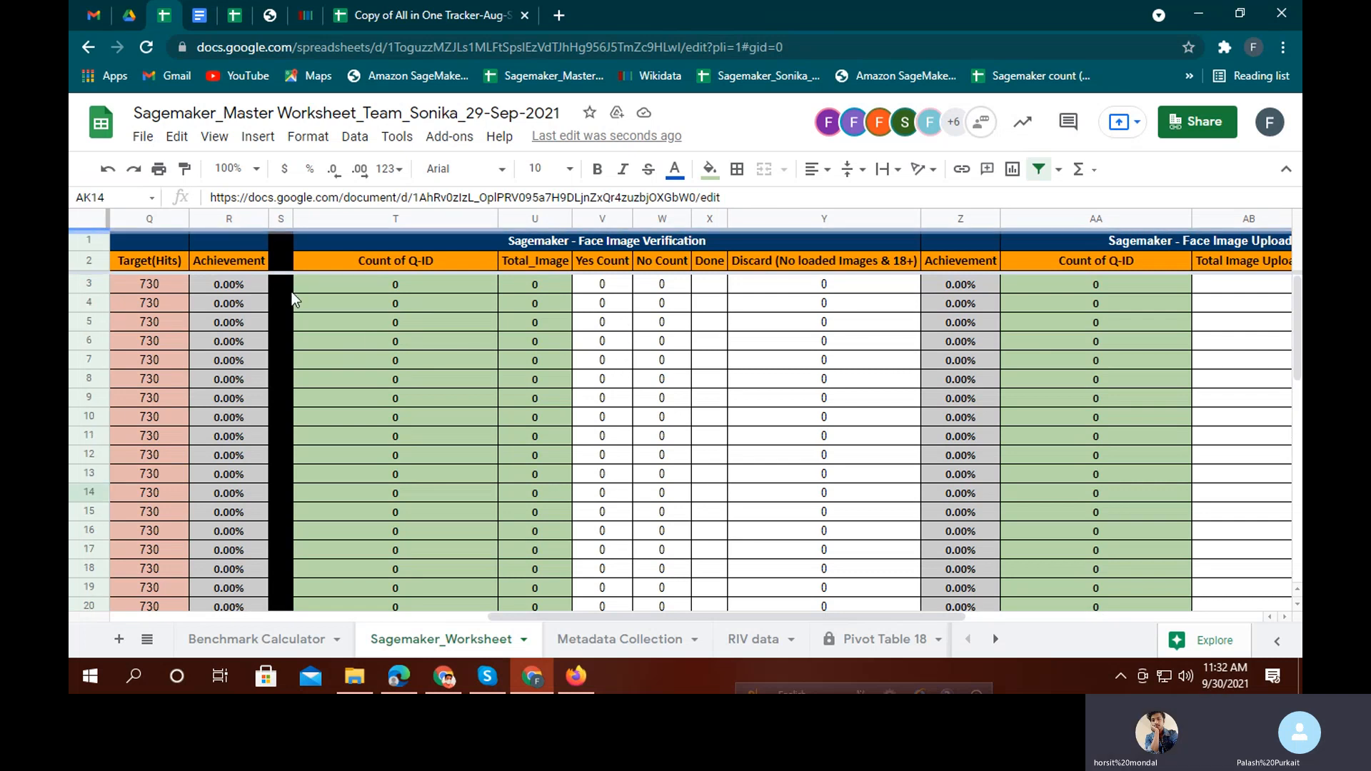
scroll(642, 401, "down", 3)
scroll(563, 350, "up", 3)
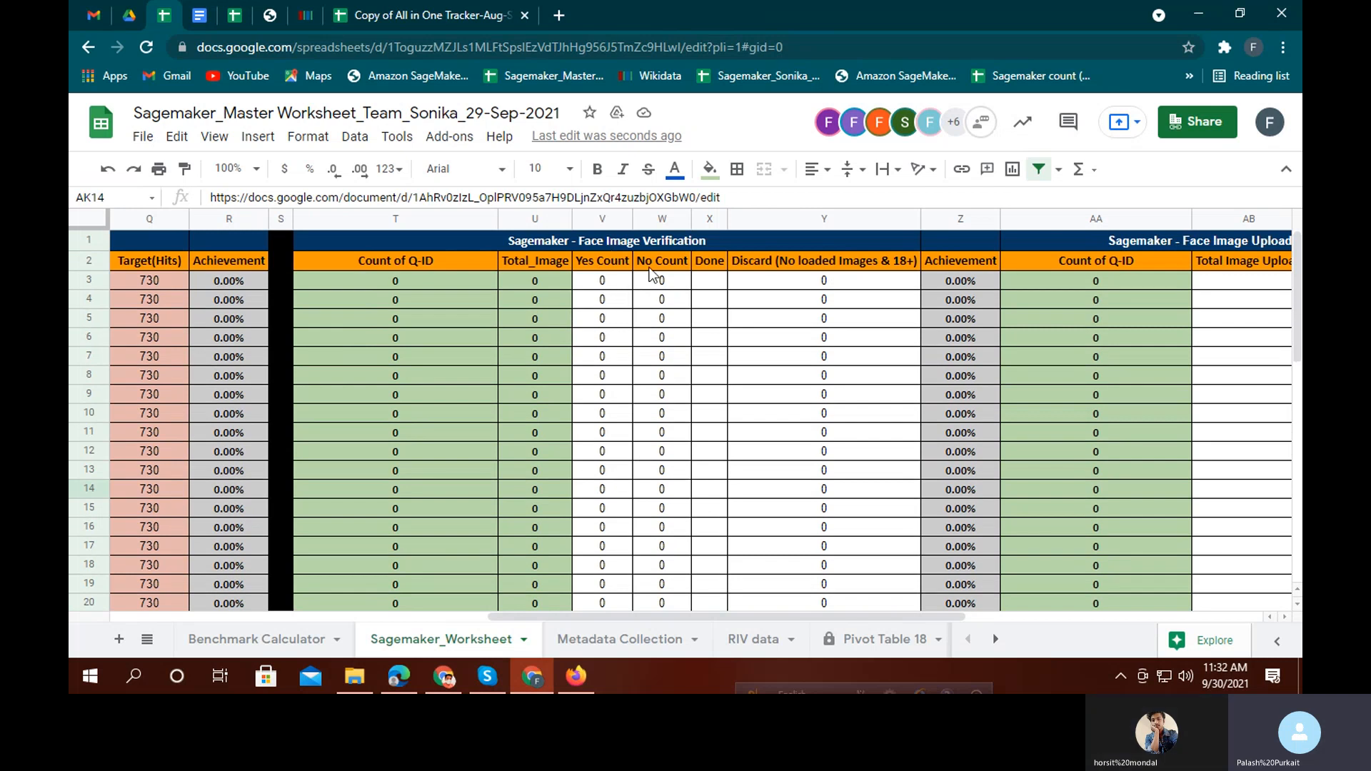
scroll(649, 275, "down", 2)
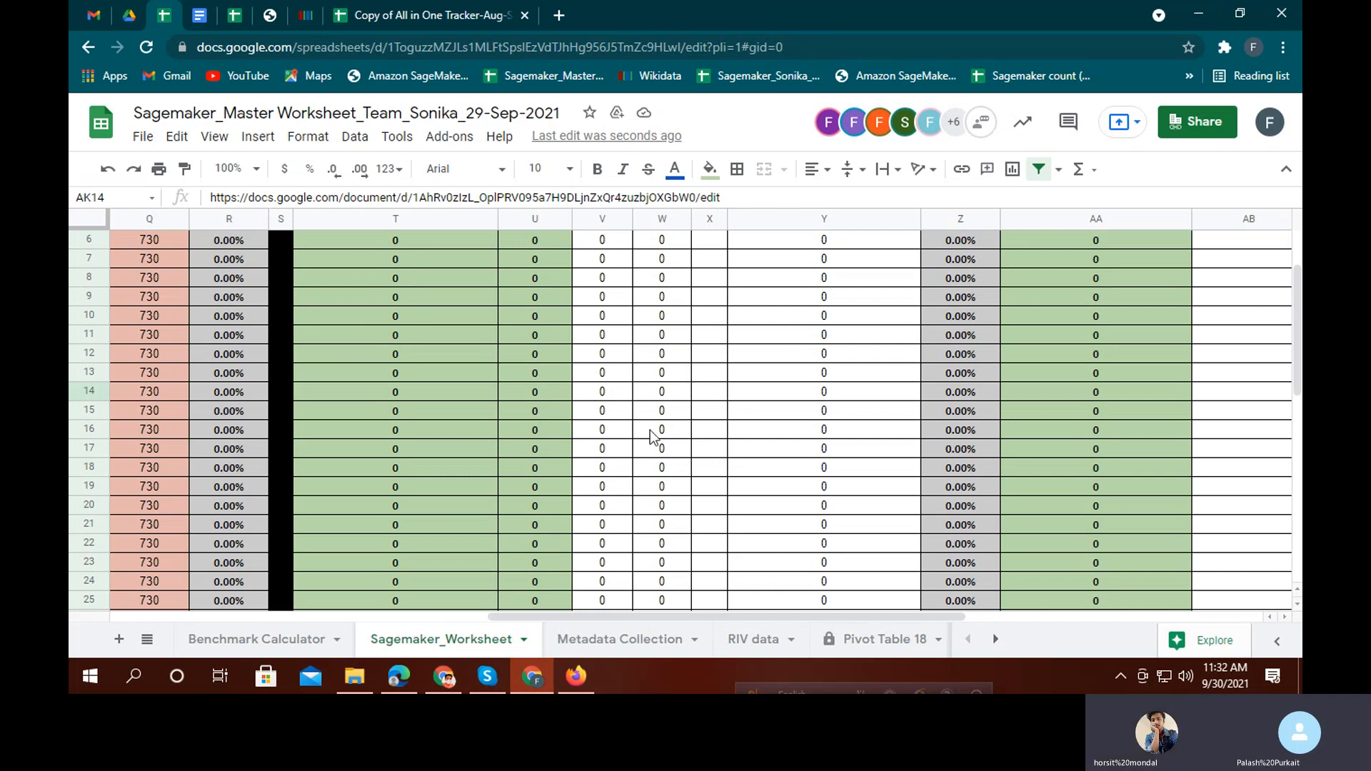
scroll(621, 372, "up", 2)
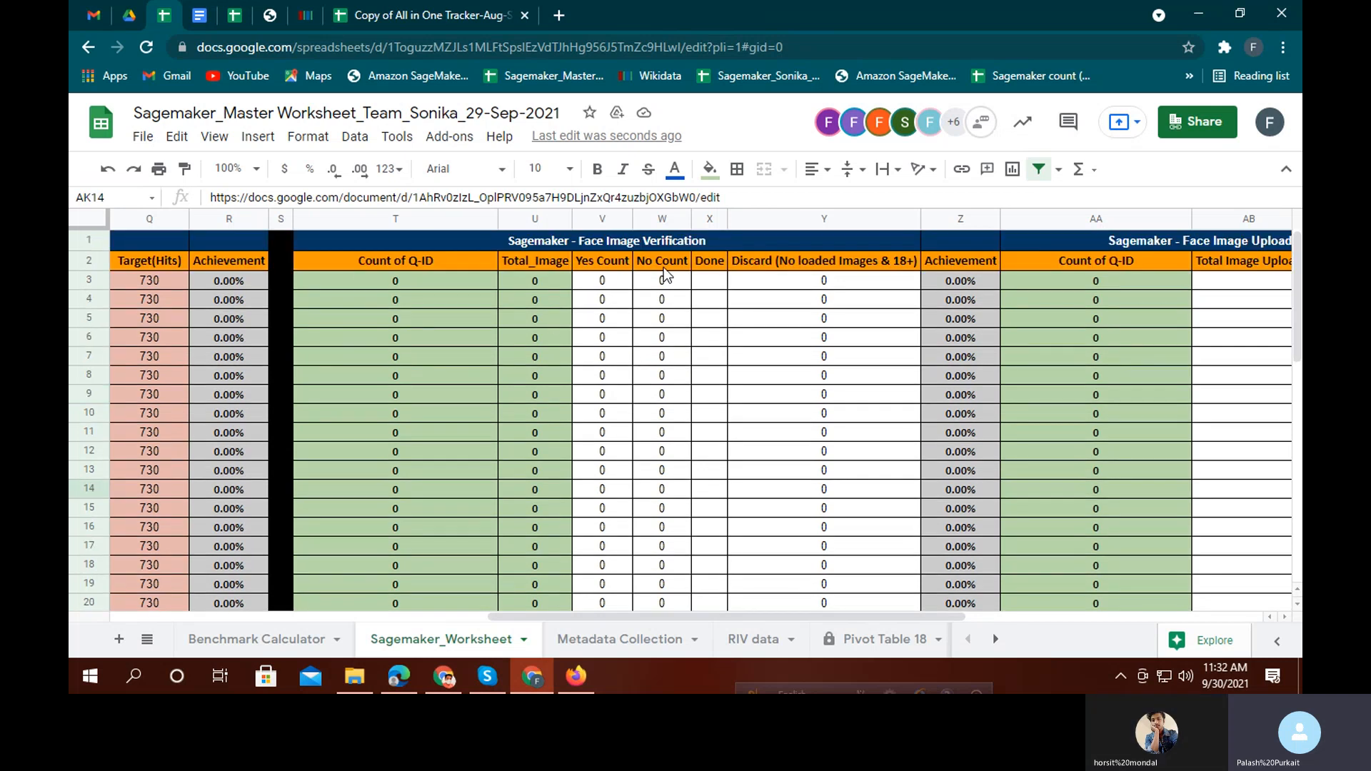
scroll(565, 333, "down", 10)
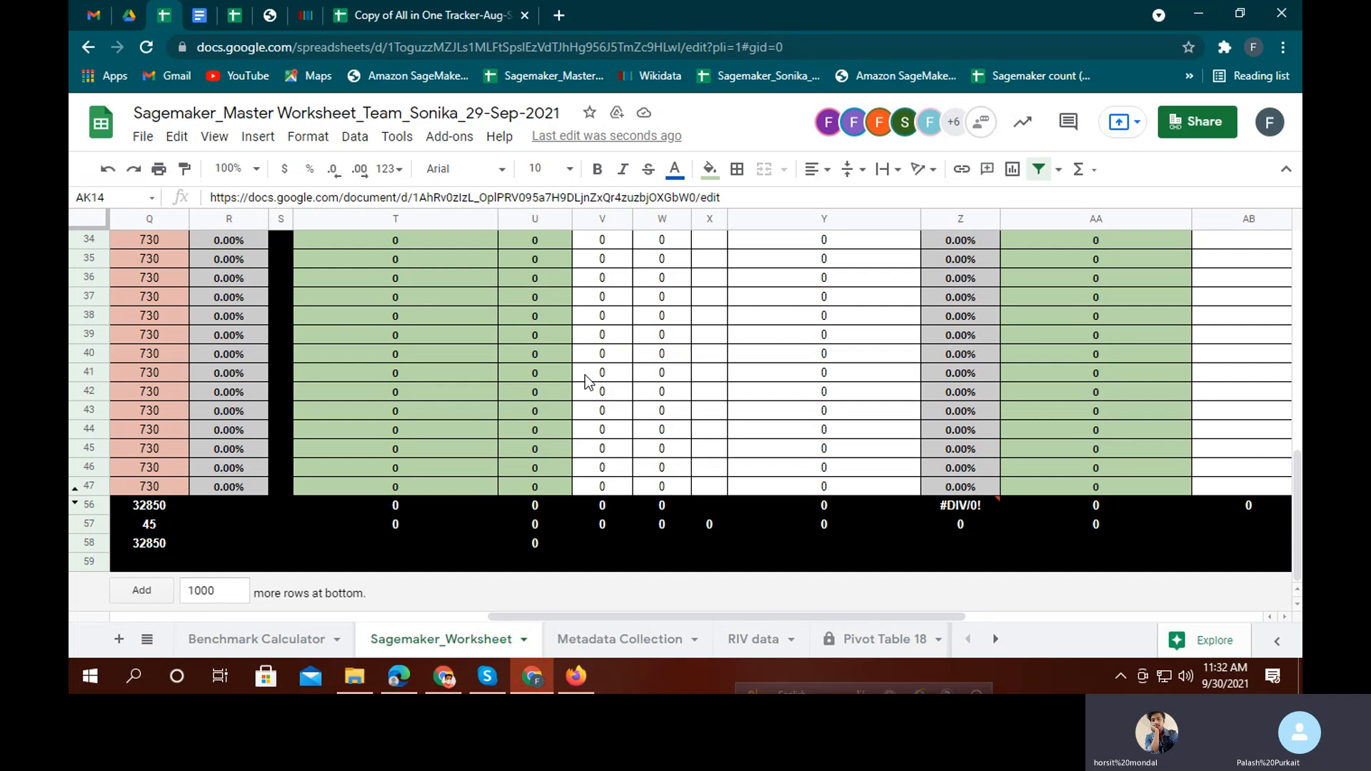
scroll(587, 382, "up", 10)
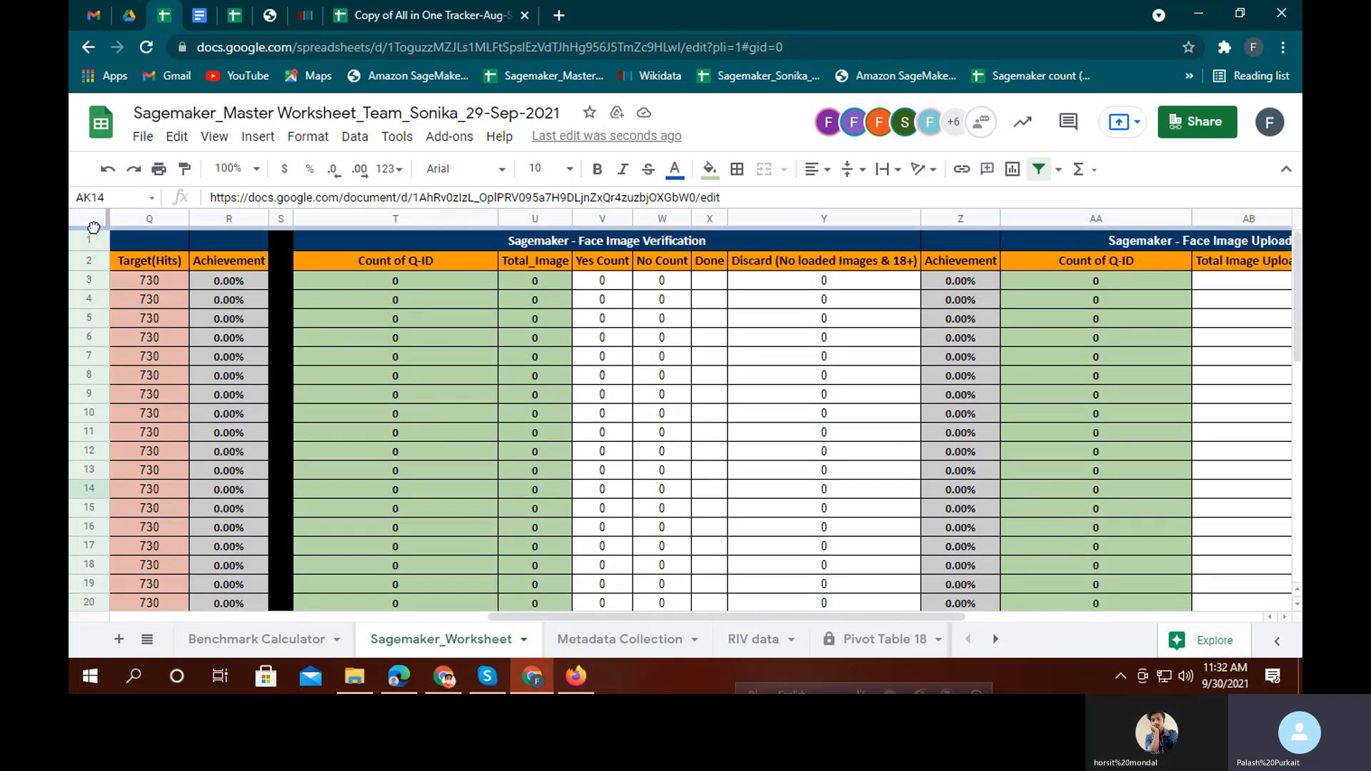
Freeze rows 1–2 again so the headers stay visible while scrolling
left_click_drag(93, 228, 89, 273)
scroll(657, 386, "down", 3)
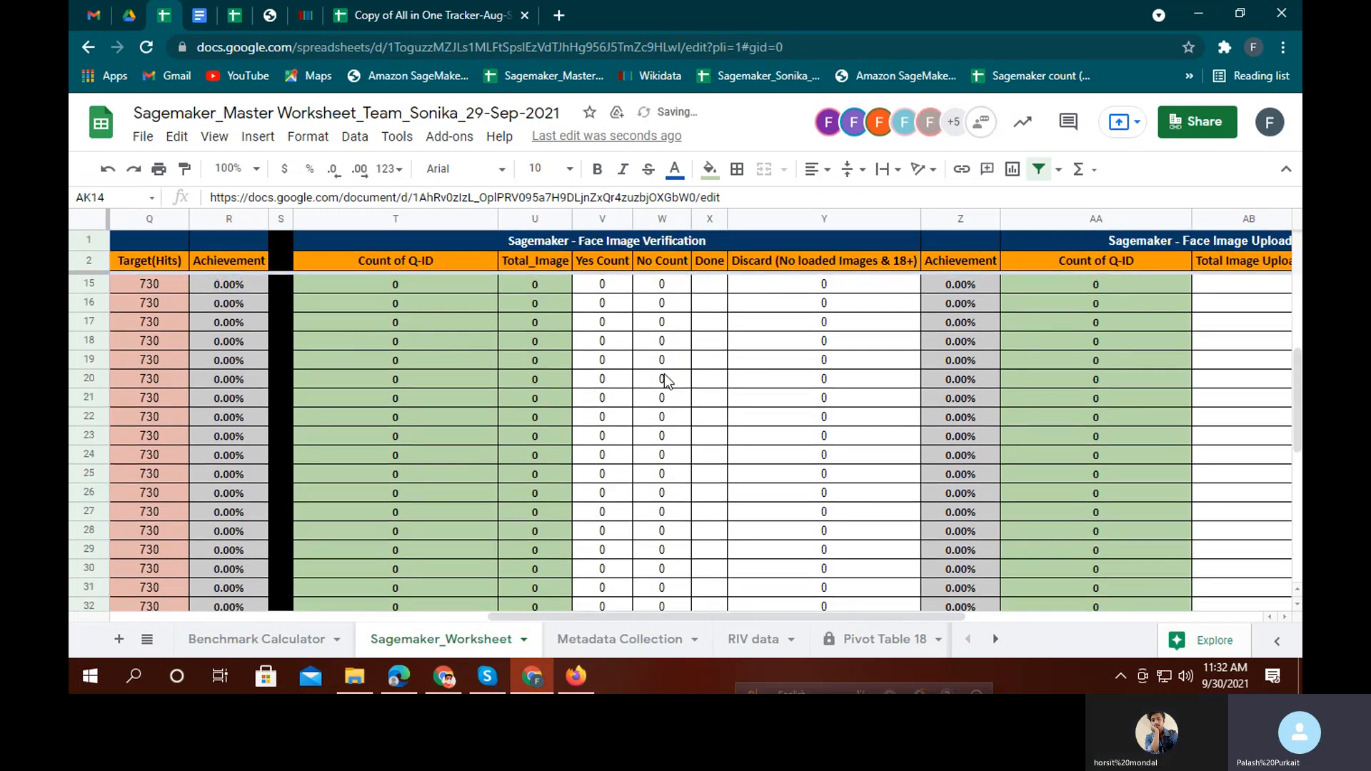
scroll(664, 380, "down", 6)
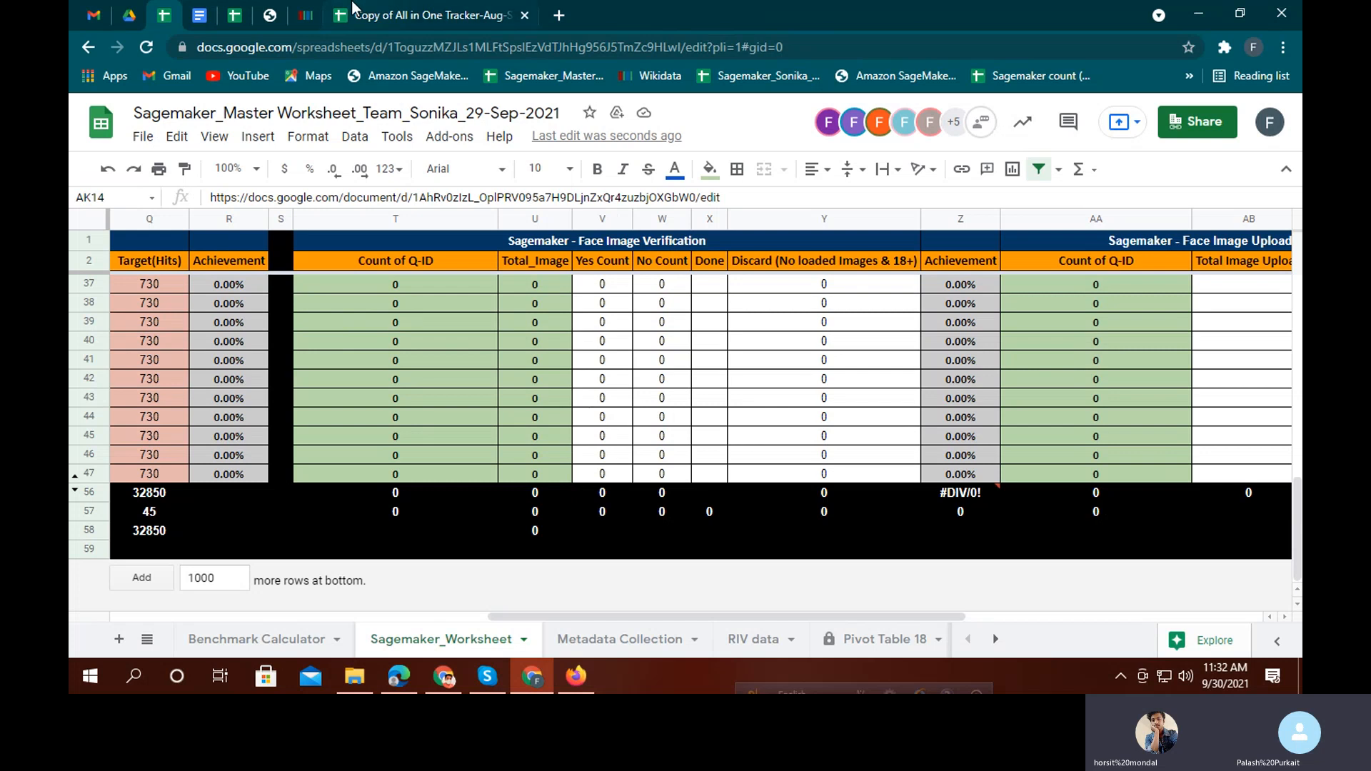
Switch back to the student marks spreadsheet, briefly showing and hiding the Skype window
left_click(398, 675)
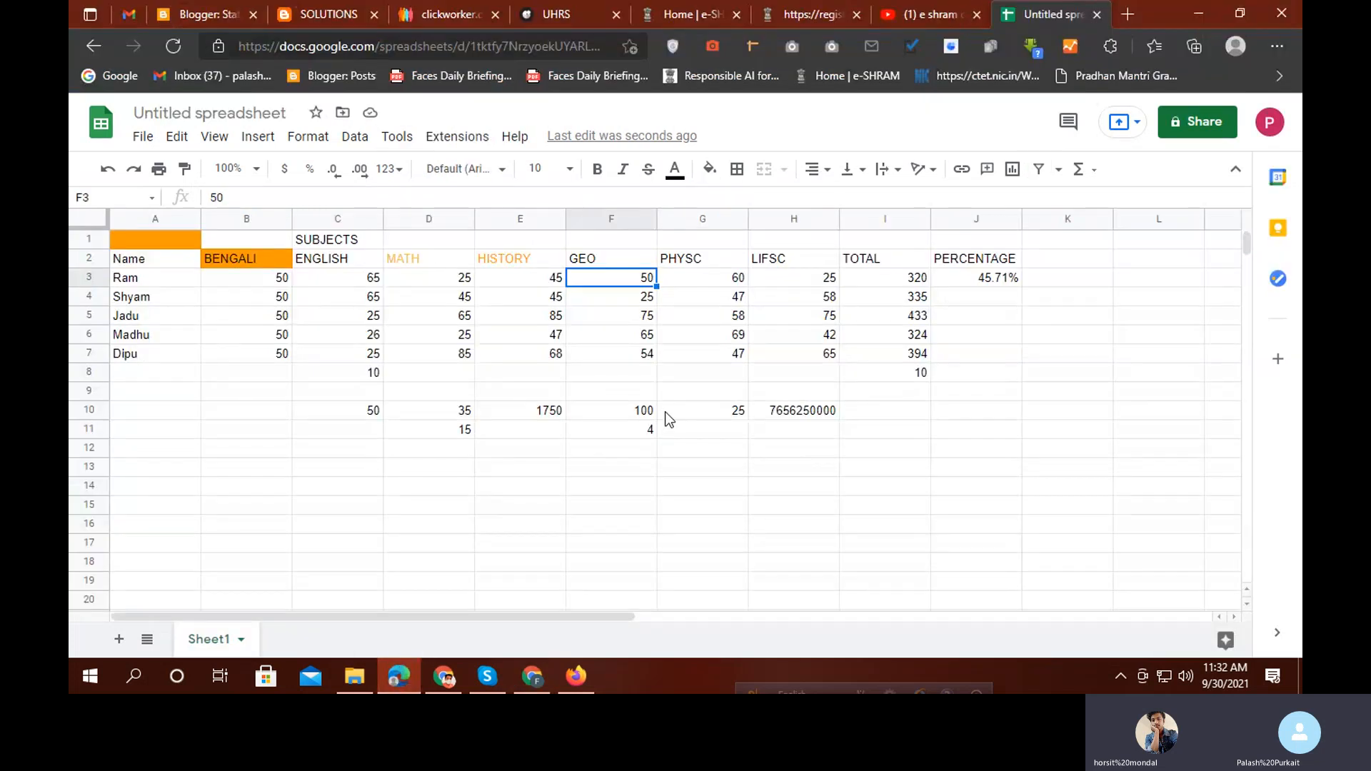
left_click(487, 676)
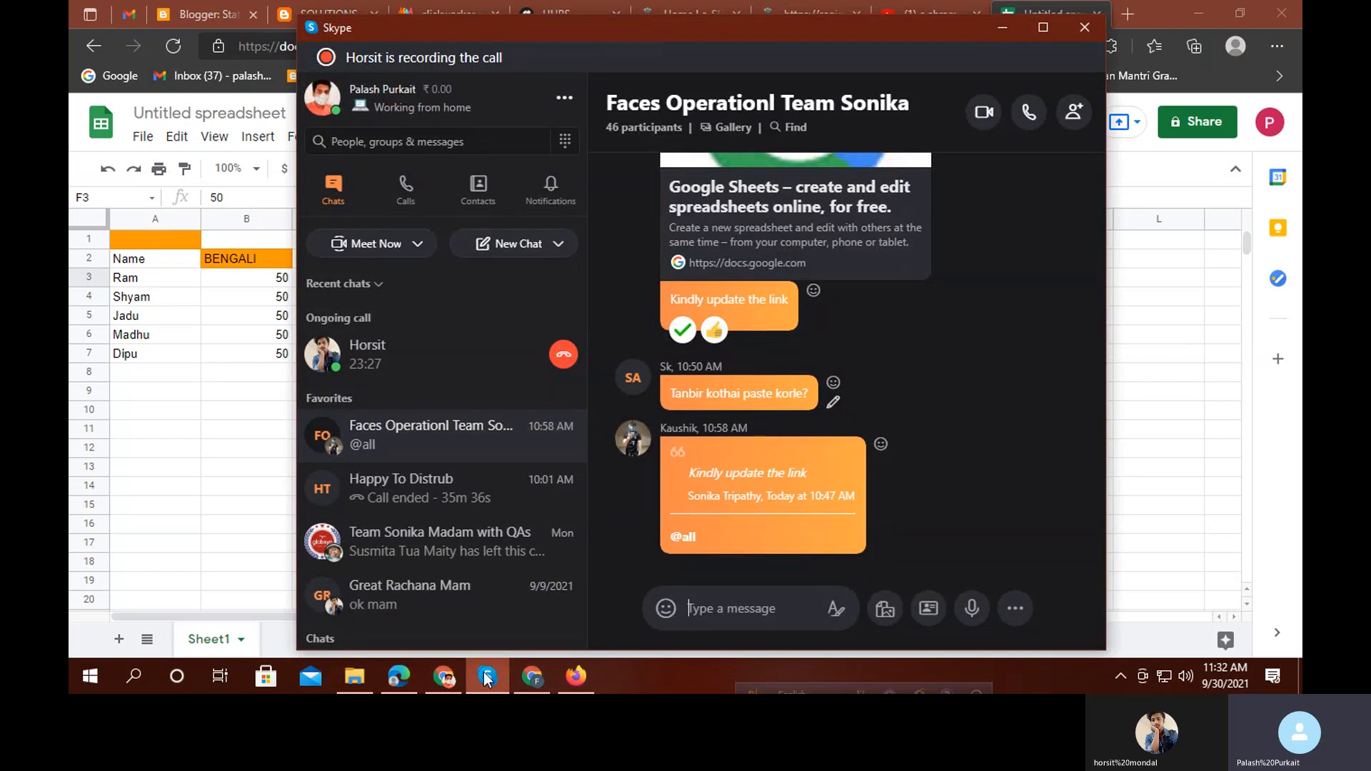
left_click(485, 677)
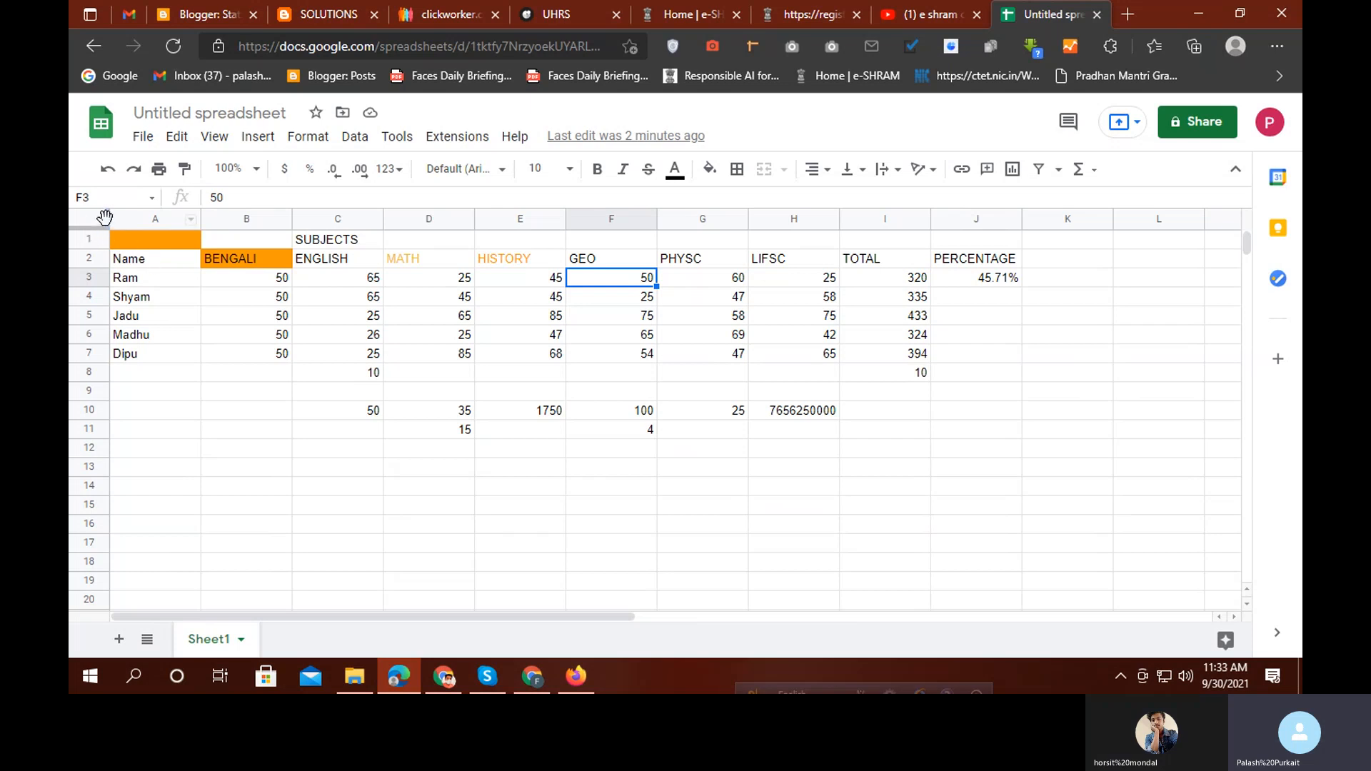
Freeze header rows 1–2 and columns A–F of the marks sheet
left_click_drag(106, 216, 90, 261)
scroll(378, 250, "down", 2)
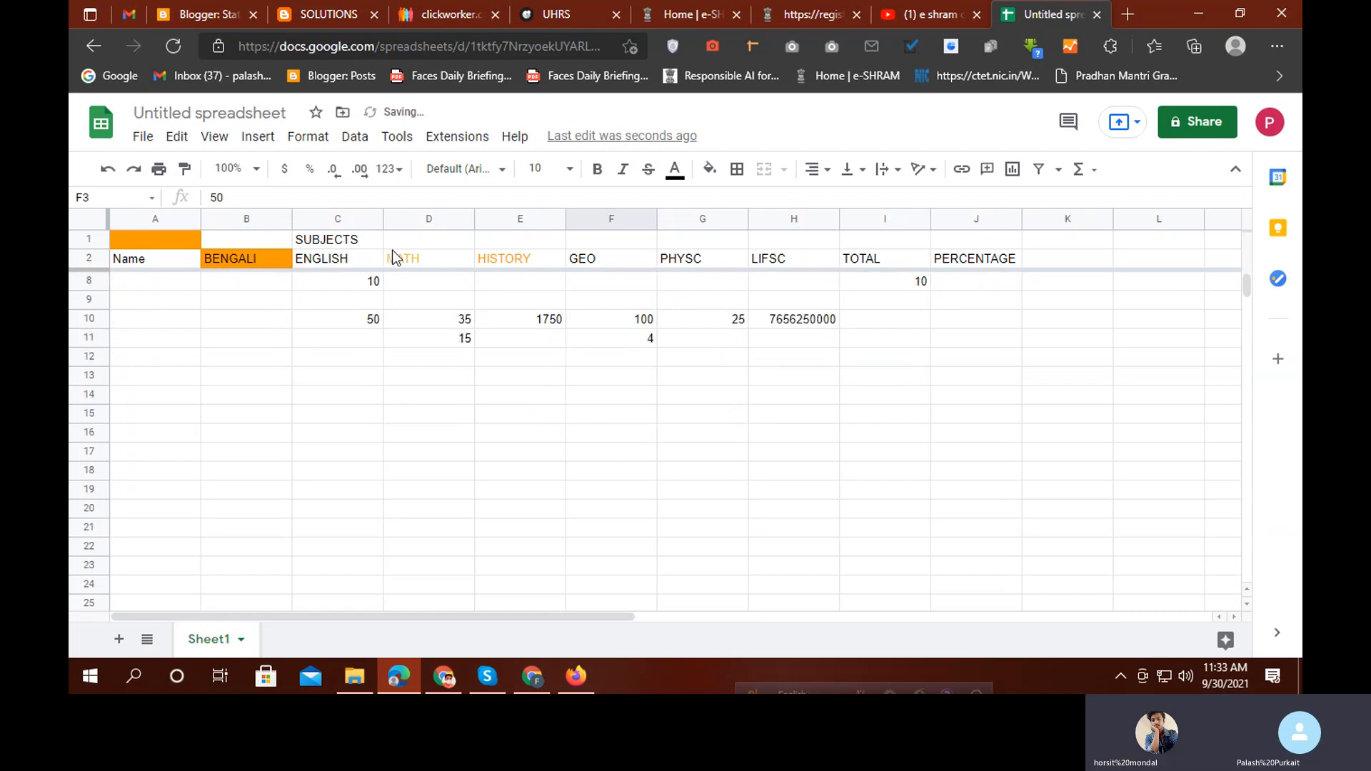
scroll(391, 255, "up", 2)
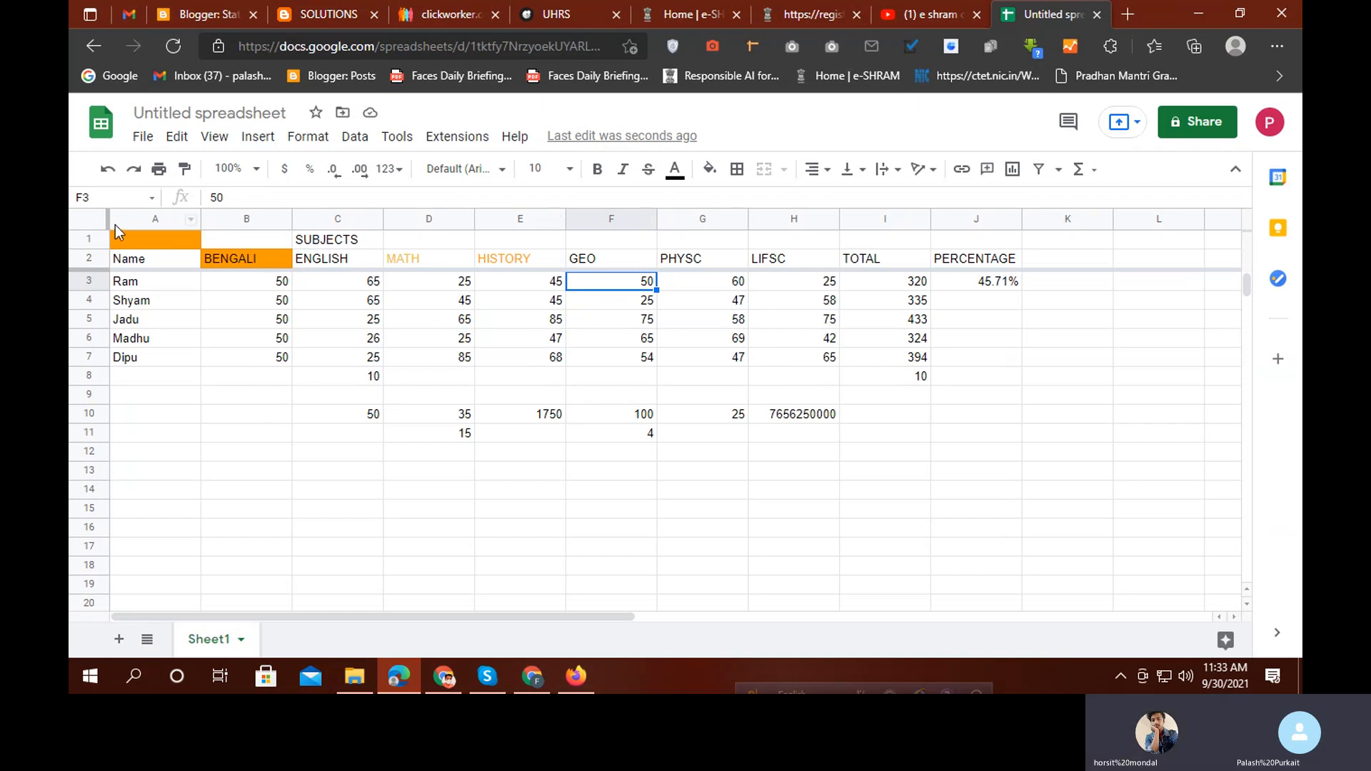
left_click_drag(108, 220, 653, 285)
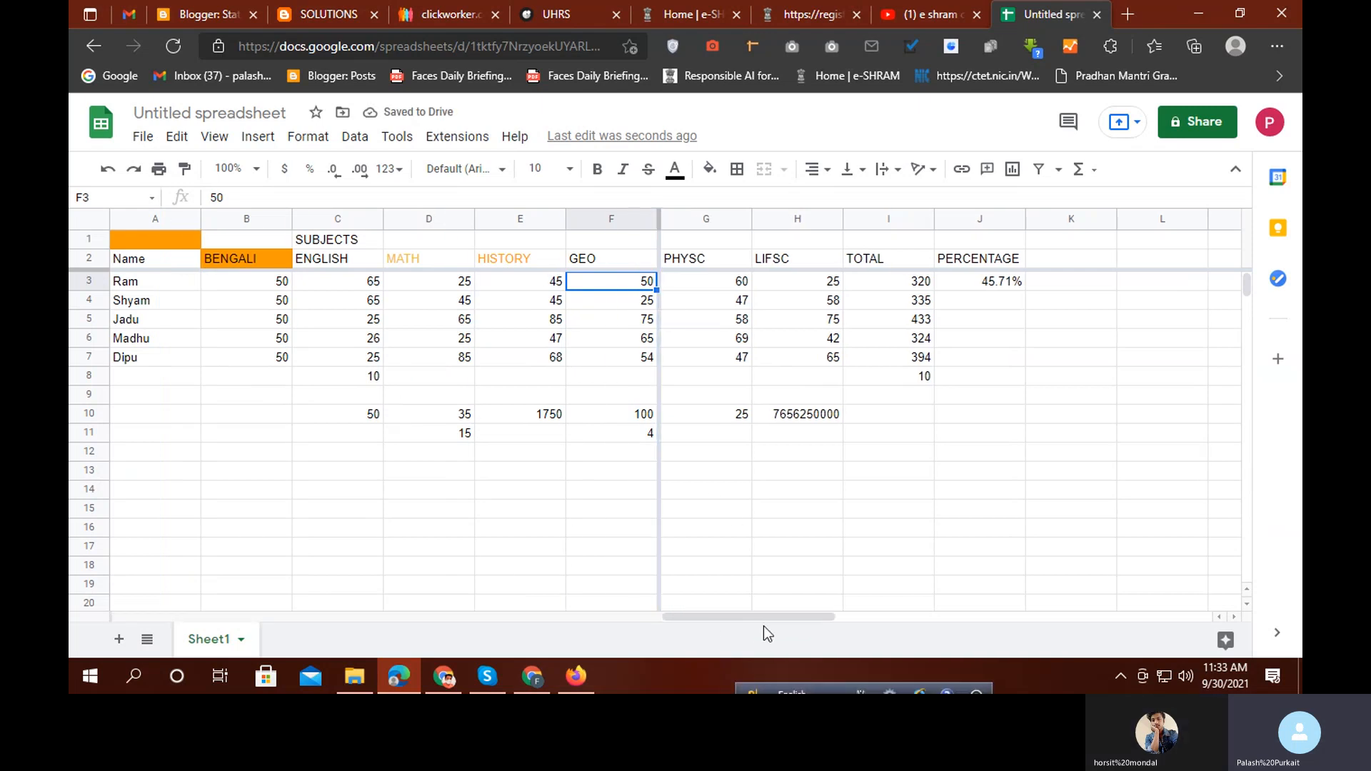
left_click_drag(750, 617, 677, 560)
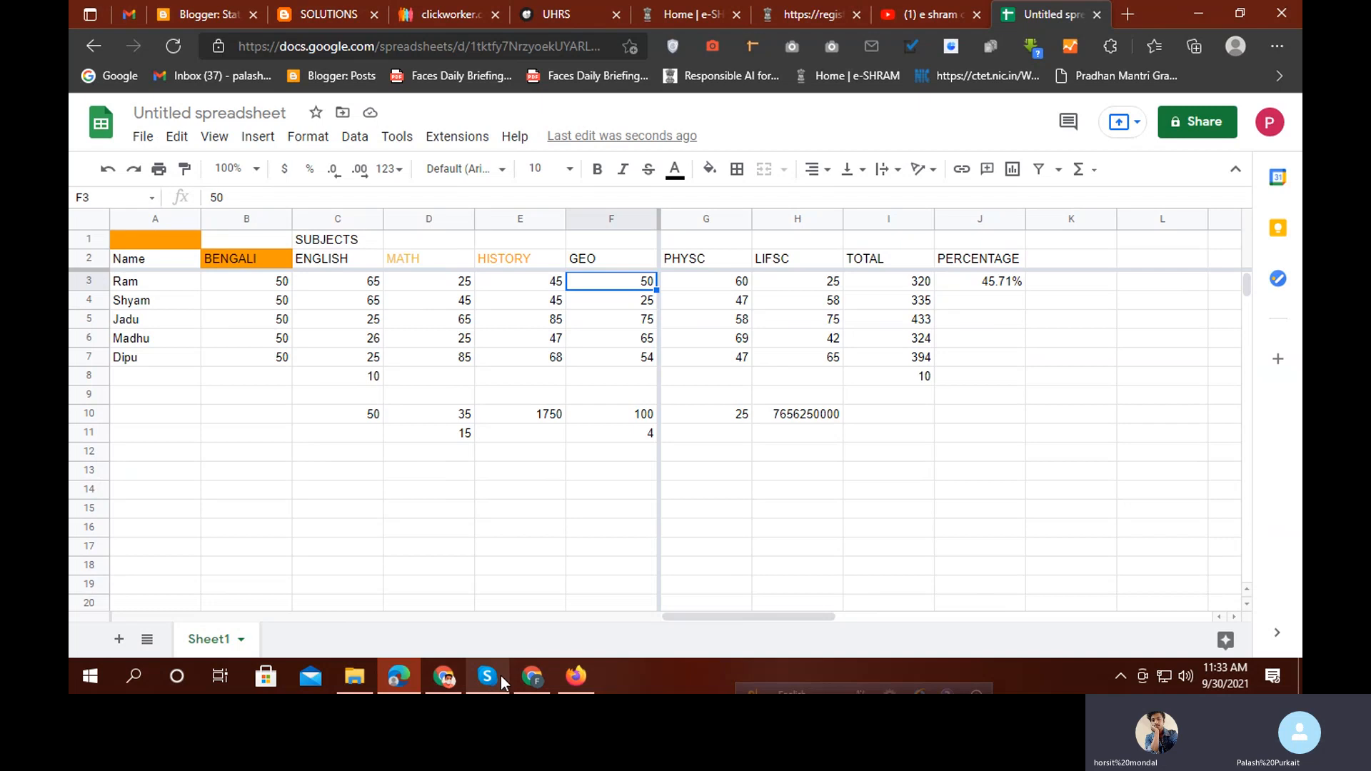
left_click(530, 677)
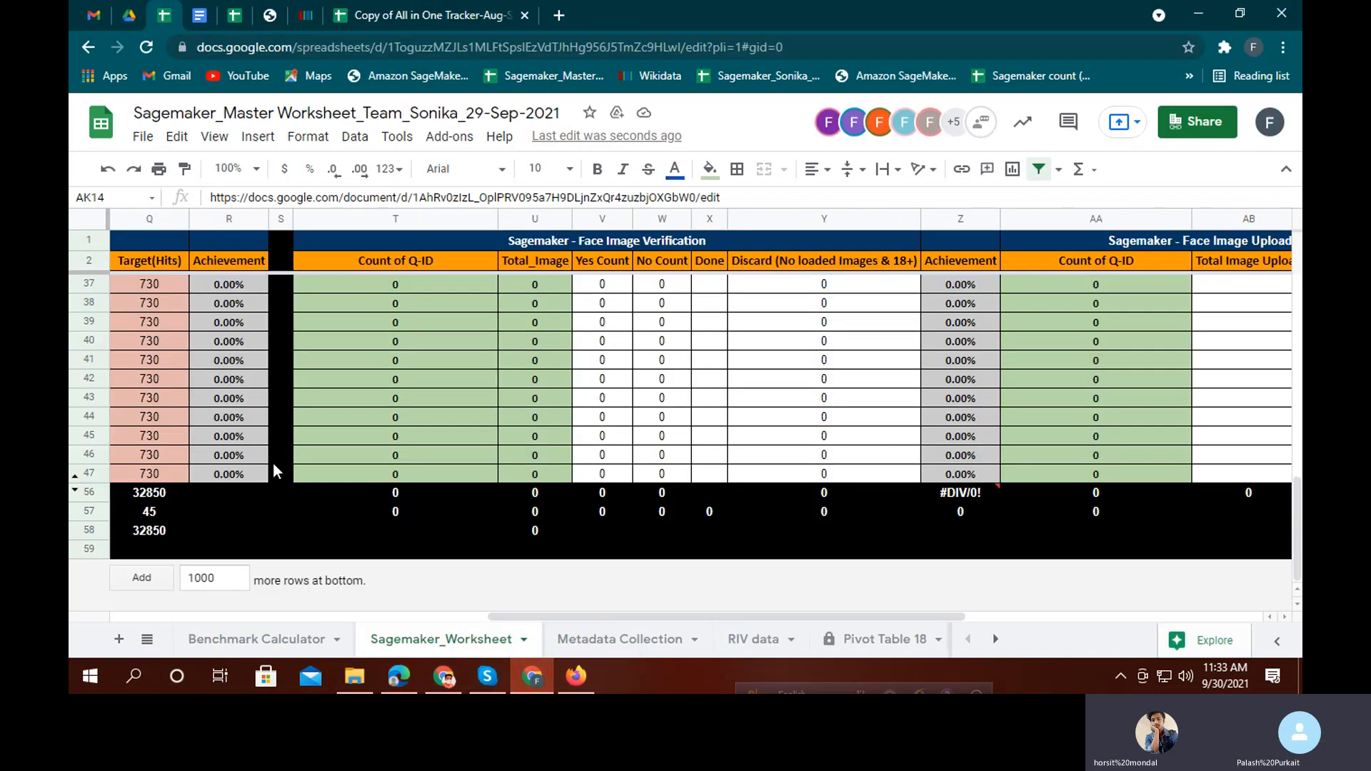
left_click_drag(539, 615, 135, 573)
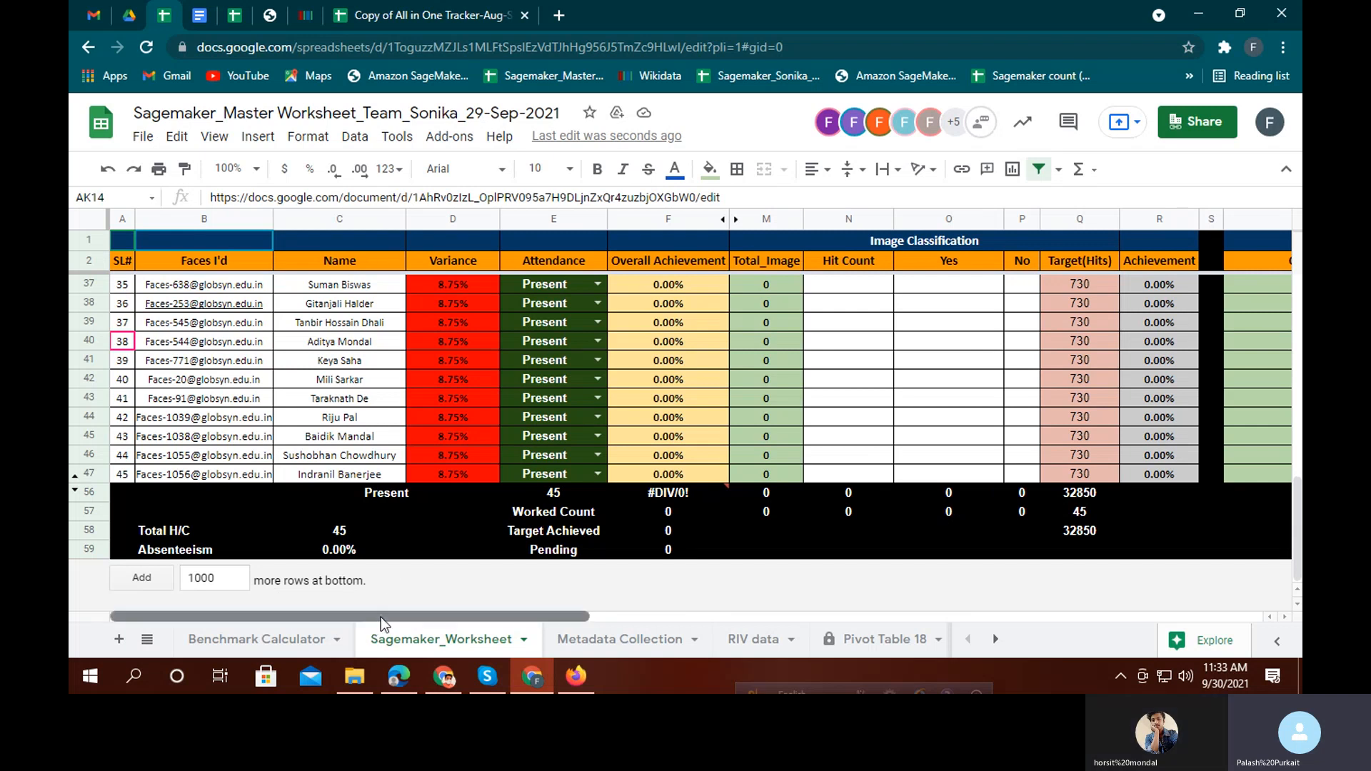
left_click_drag(380, 617, 1061, 627)
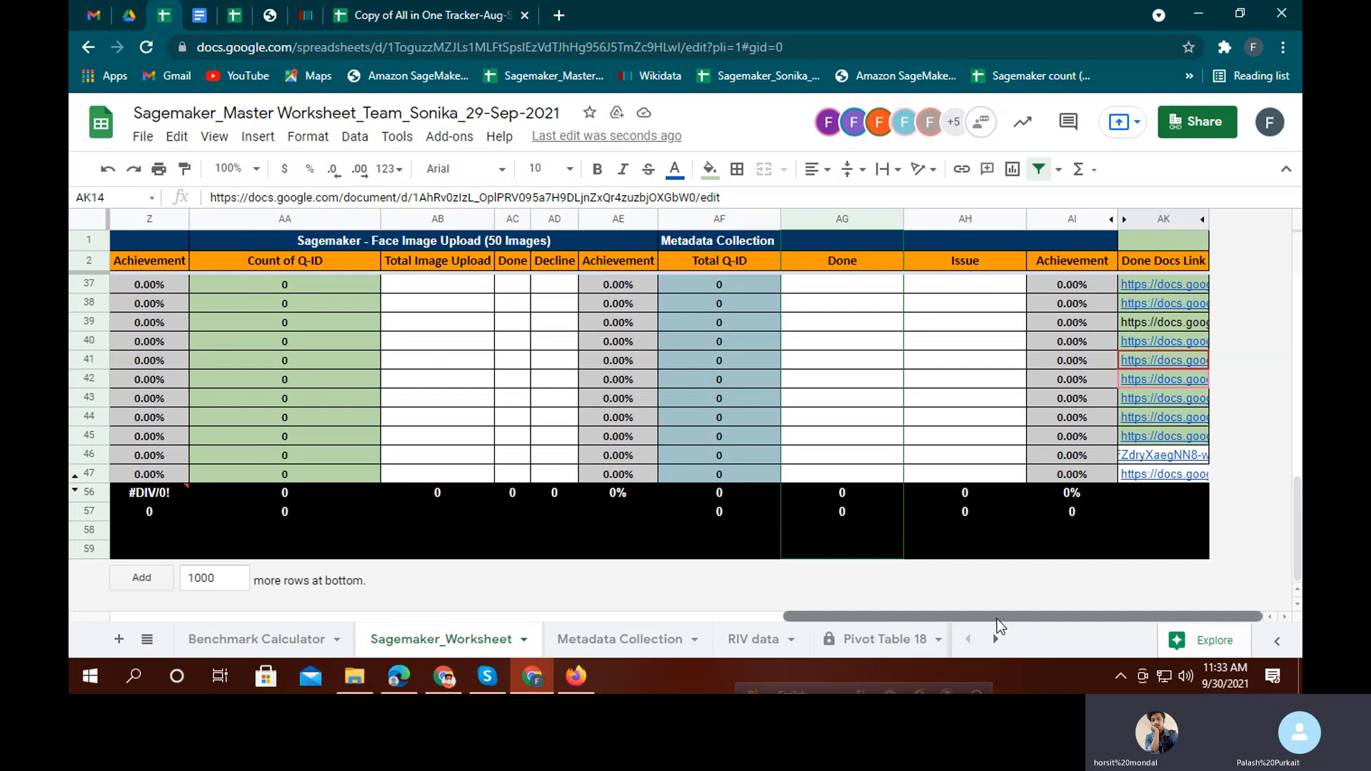
left_click_drag(999, 615, 214, 571)
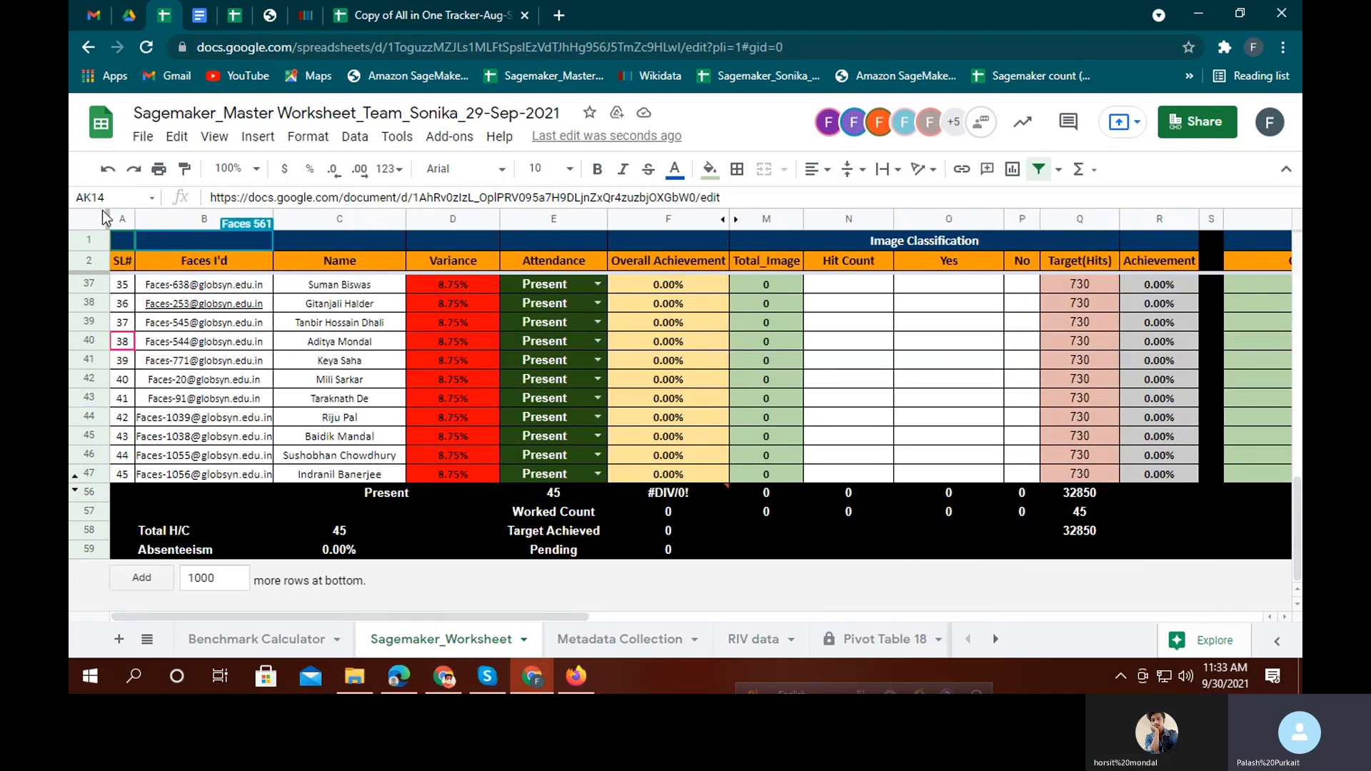
left_click_drag(104, 213, 428, 390)
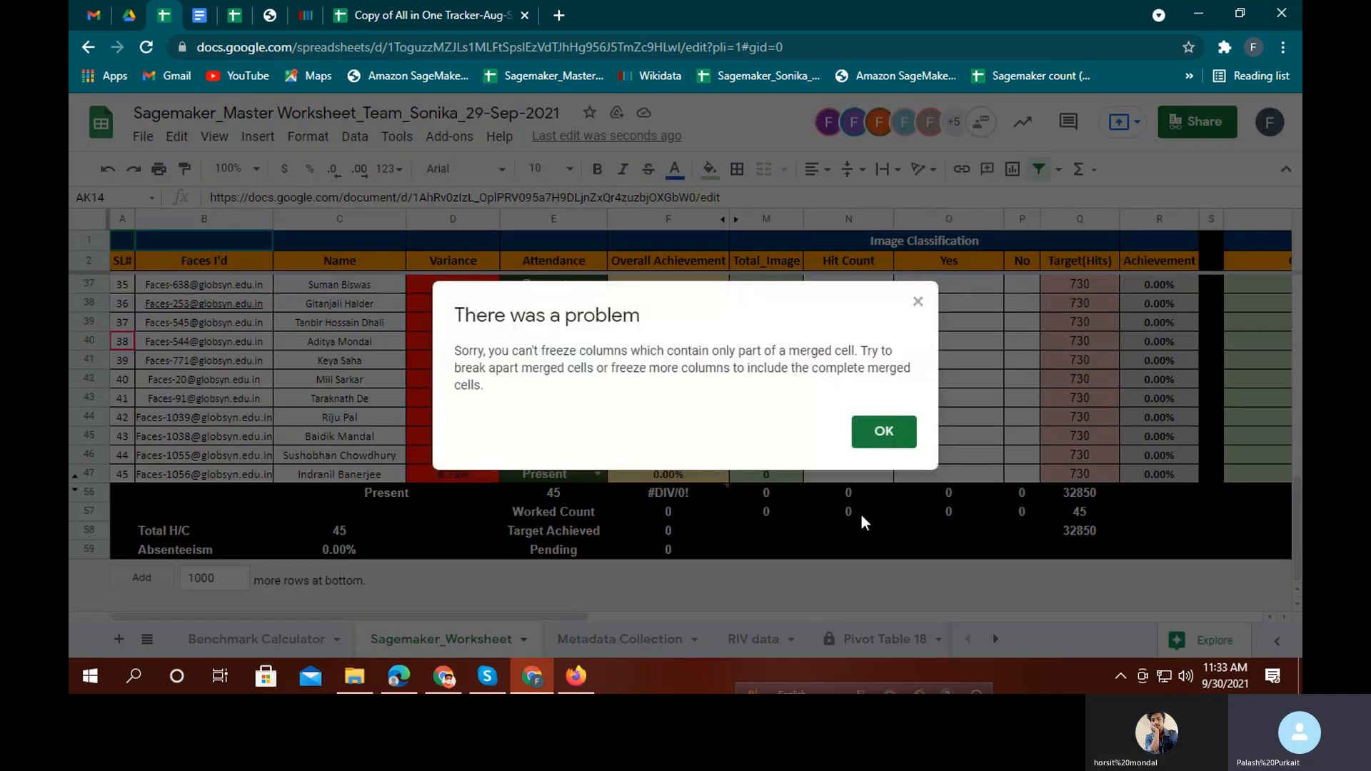
left_click(906, 442)
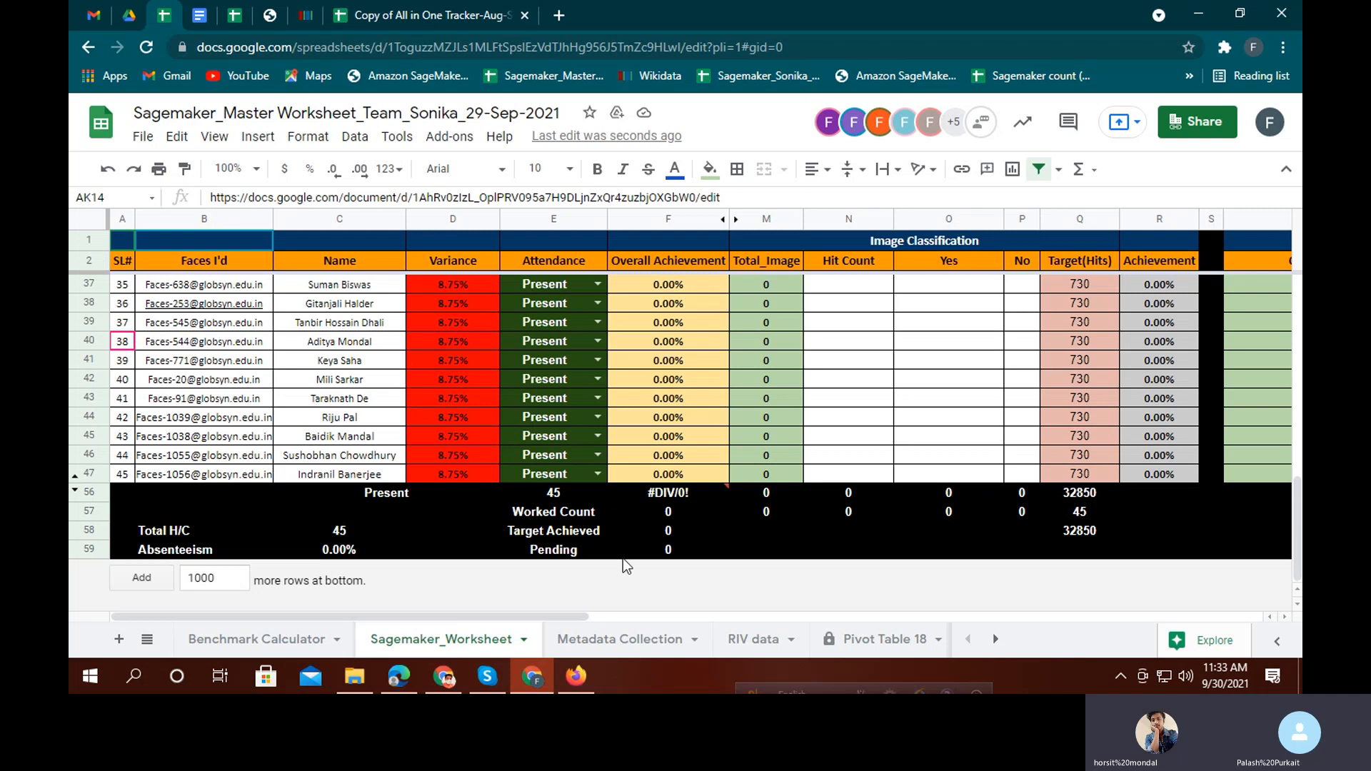
mouse_move(538, 616)
left_mouse_down()
mouse_move(1033, 617)
mouse_move(537, 617)
left_mouse_up()
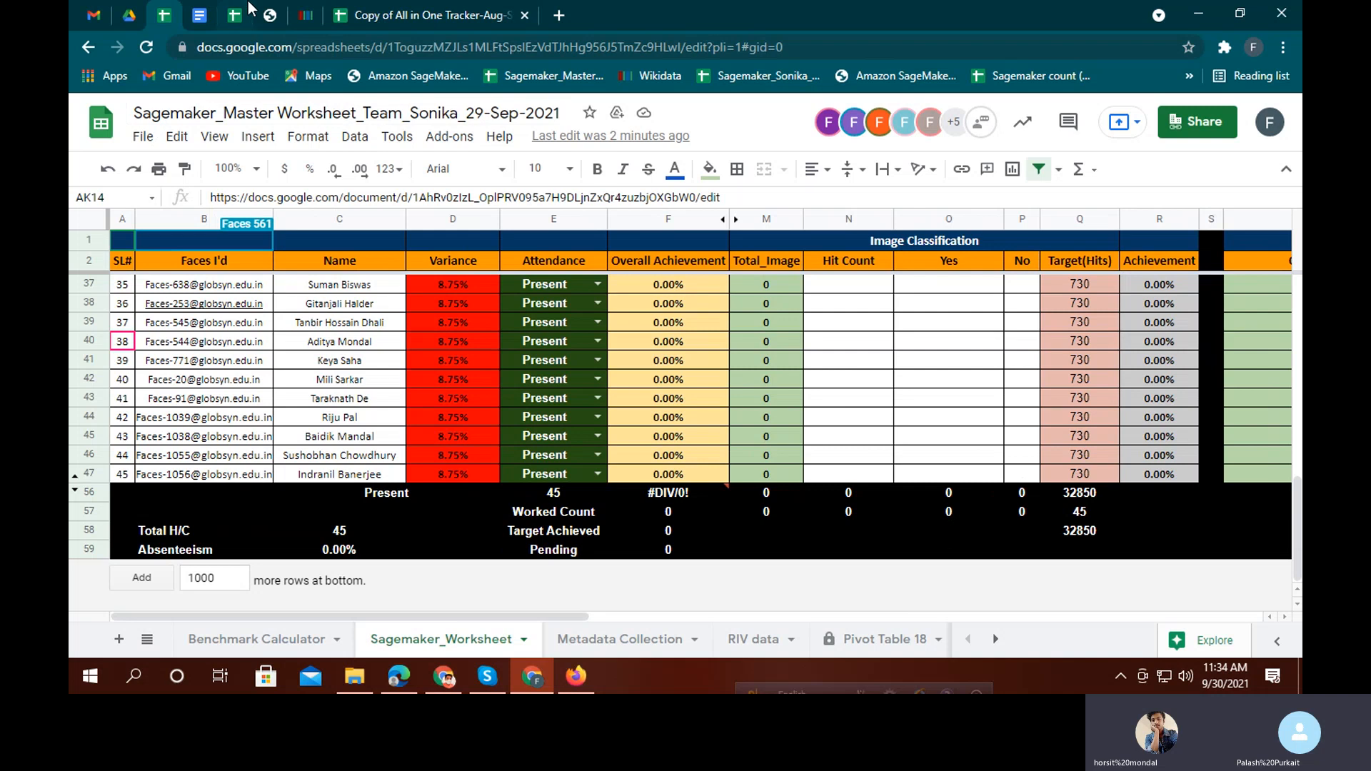
left_click(409, 685)
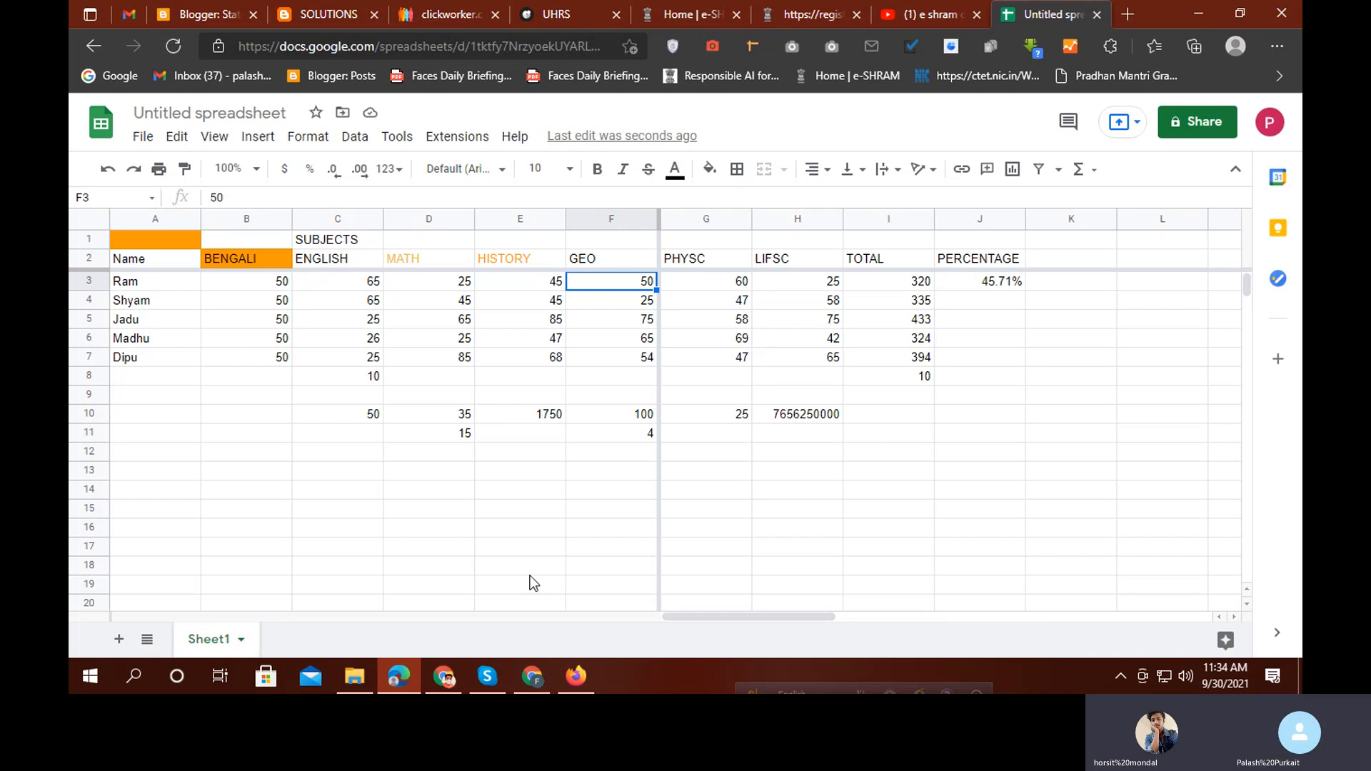
Return to the Sagemaker worksheet and scroll to check its frozen rows and columns
left_click(532, 678)
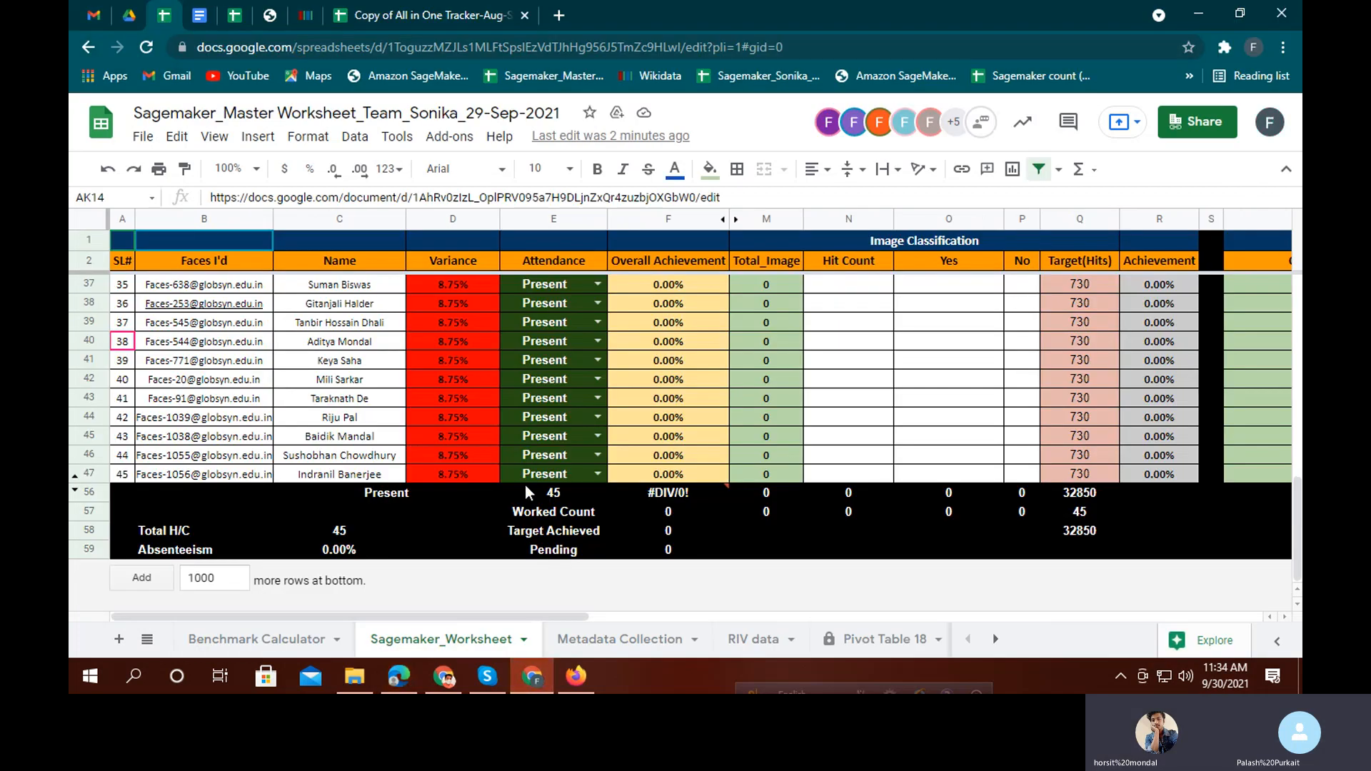
scroll(536, 467, "up", 2)
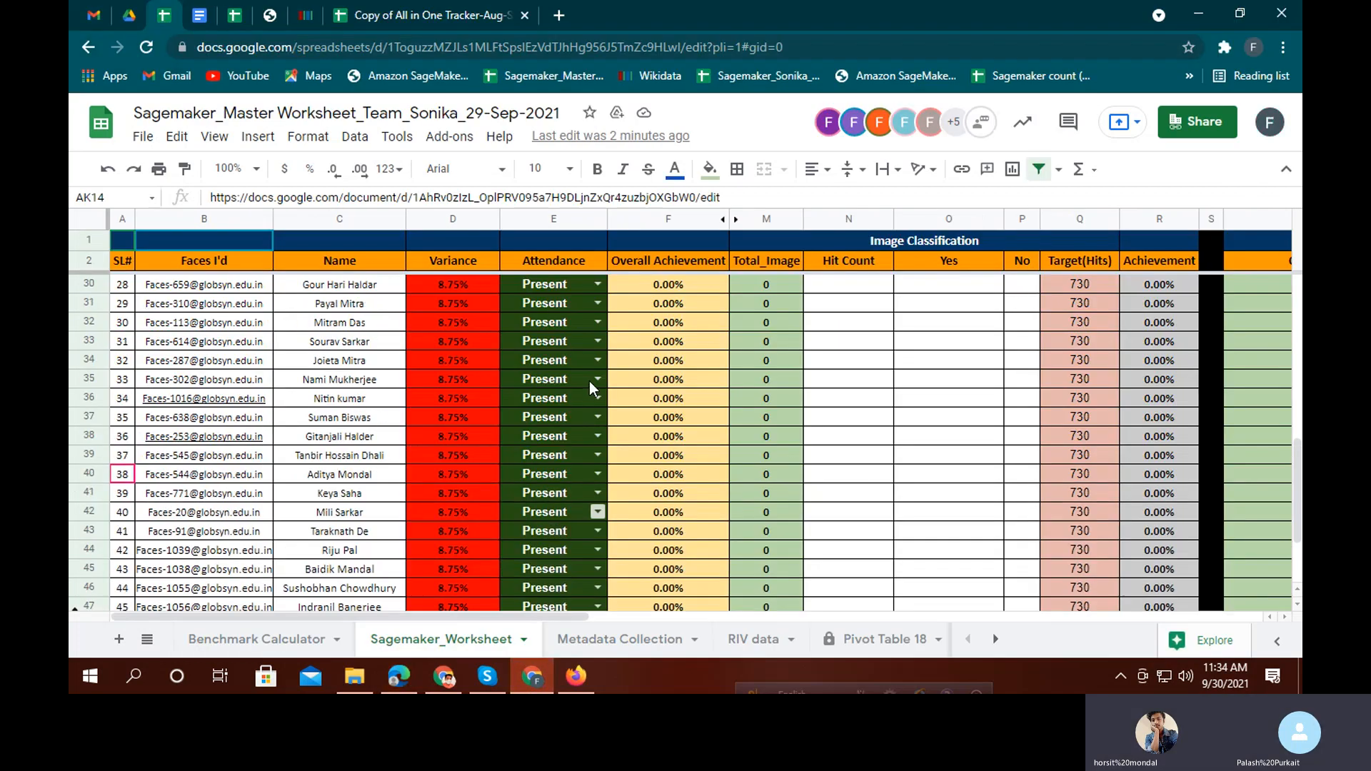
scroll(606, 455, "down", 2)
scroll(606, 457, "up", 2)
Look through the Google Docs tab and Face-image verification sheet, then return to the master worksheet
left_click(215, 13)
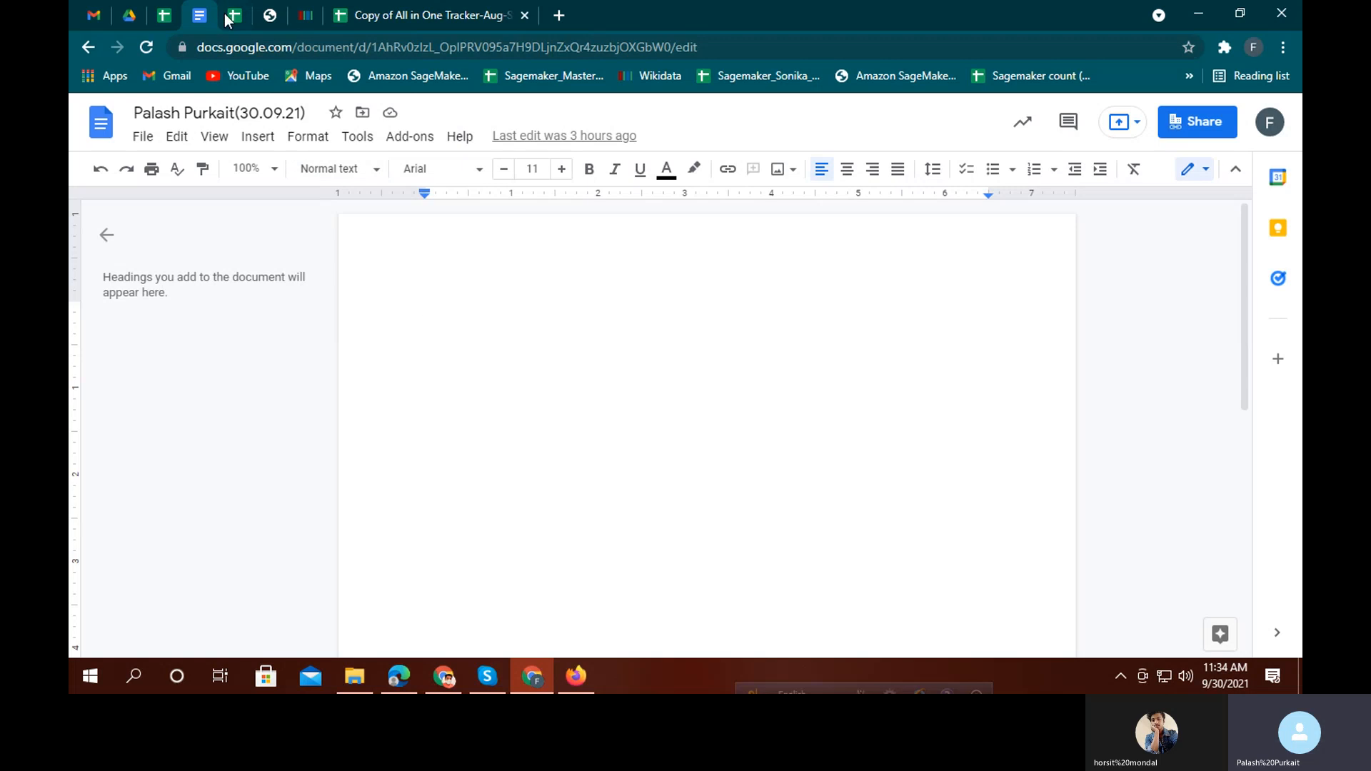
key("ctrl+Tab")
left_click(388, 641)
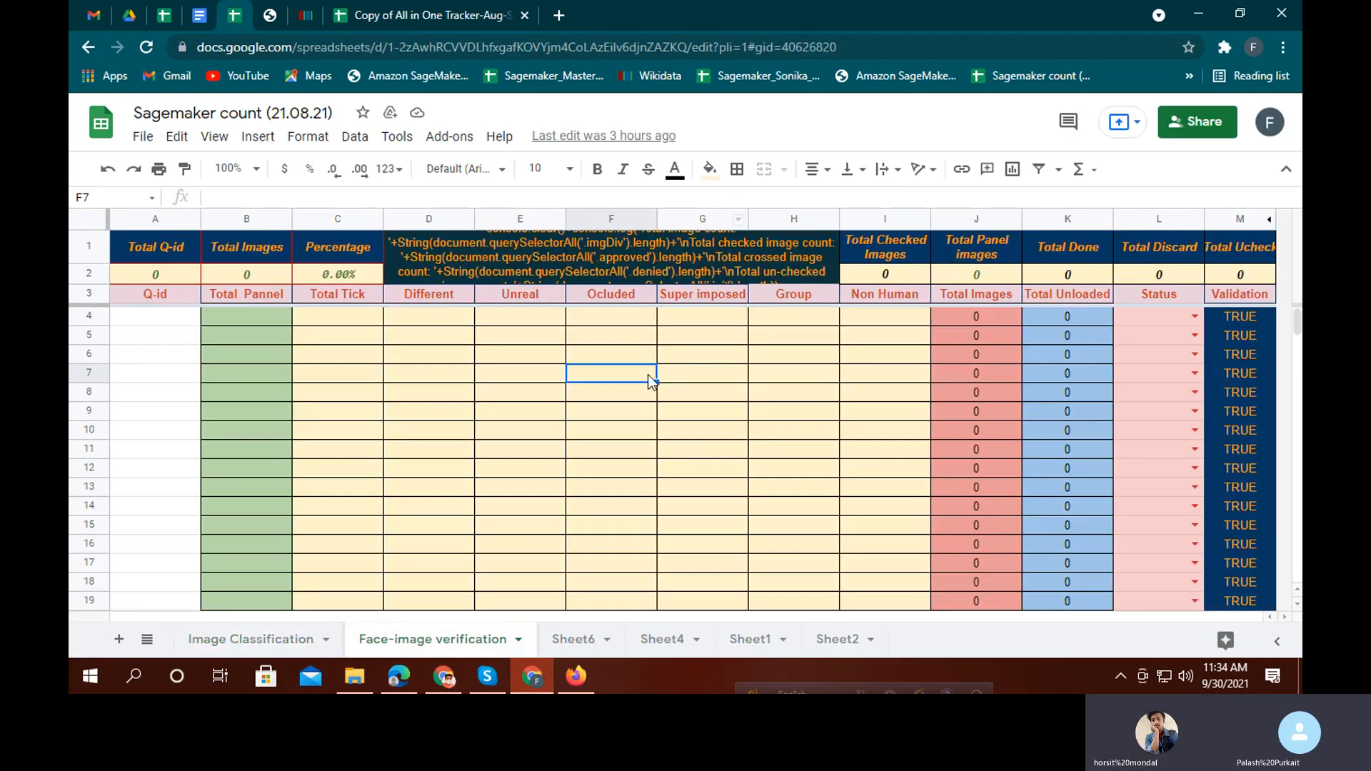
scroll(620, 386, "down", 10)
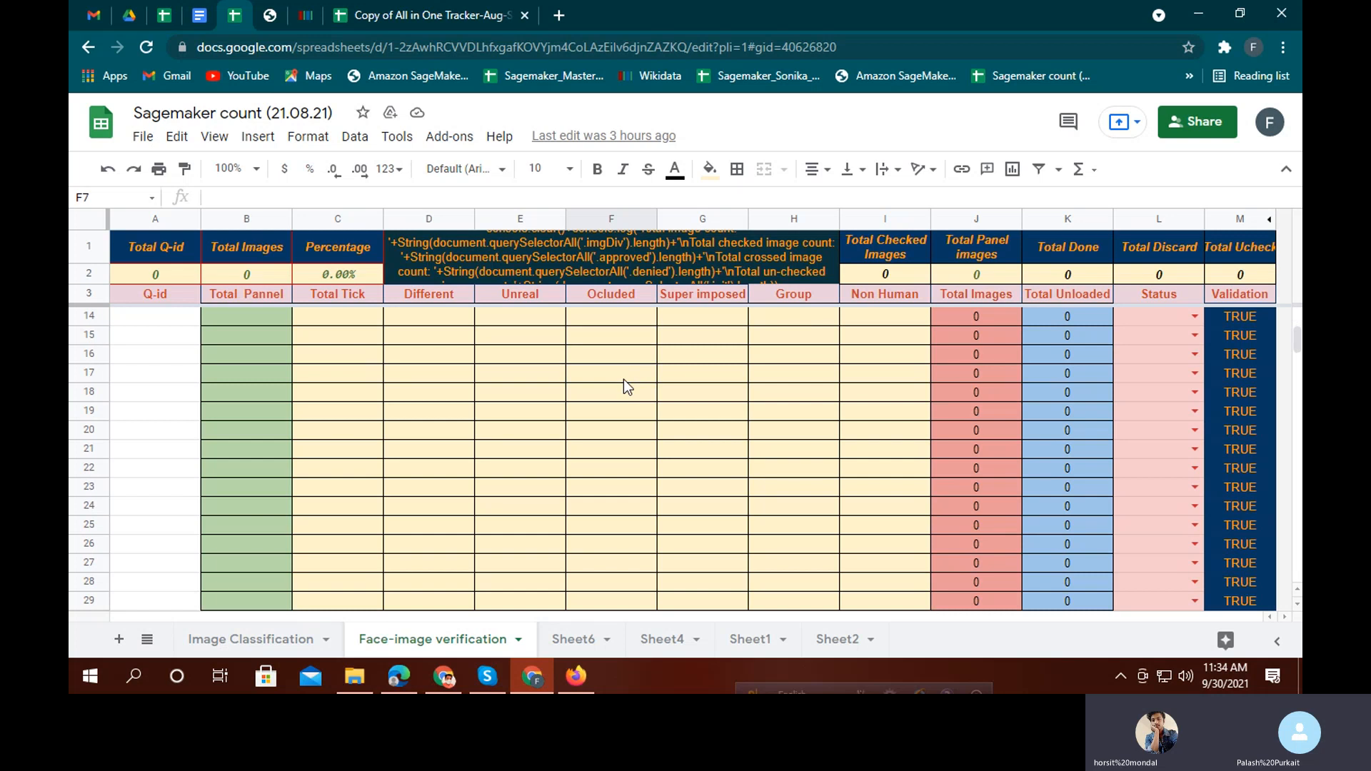
scroll(635, 427, "up", 10)
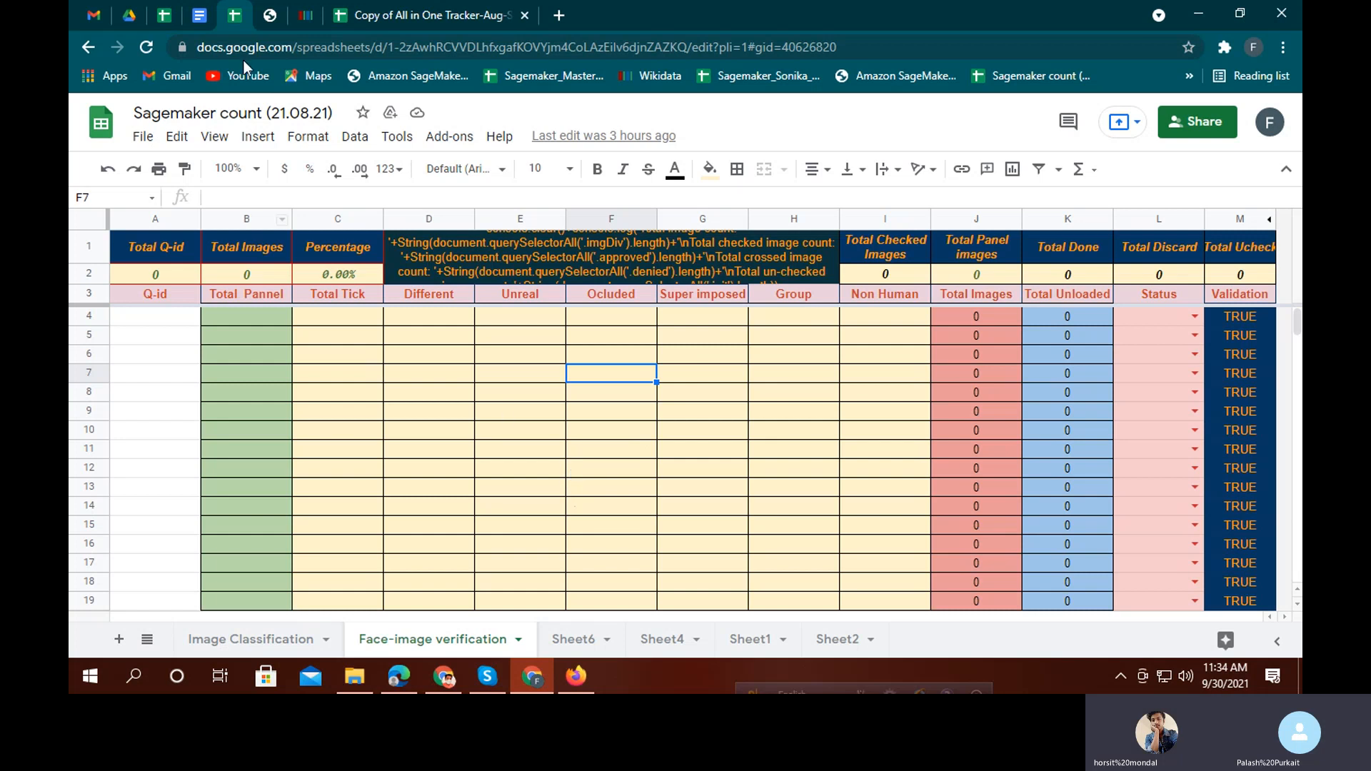
left_click(165, 15)
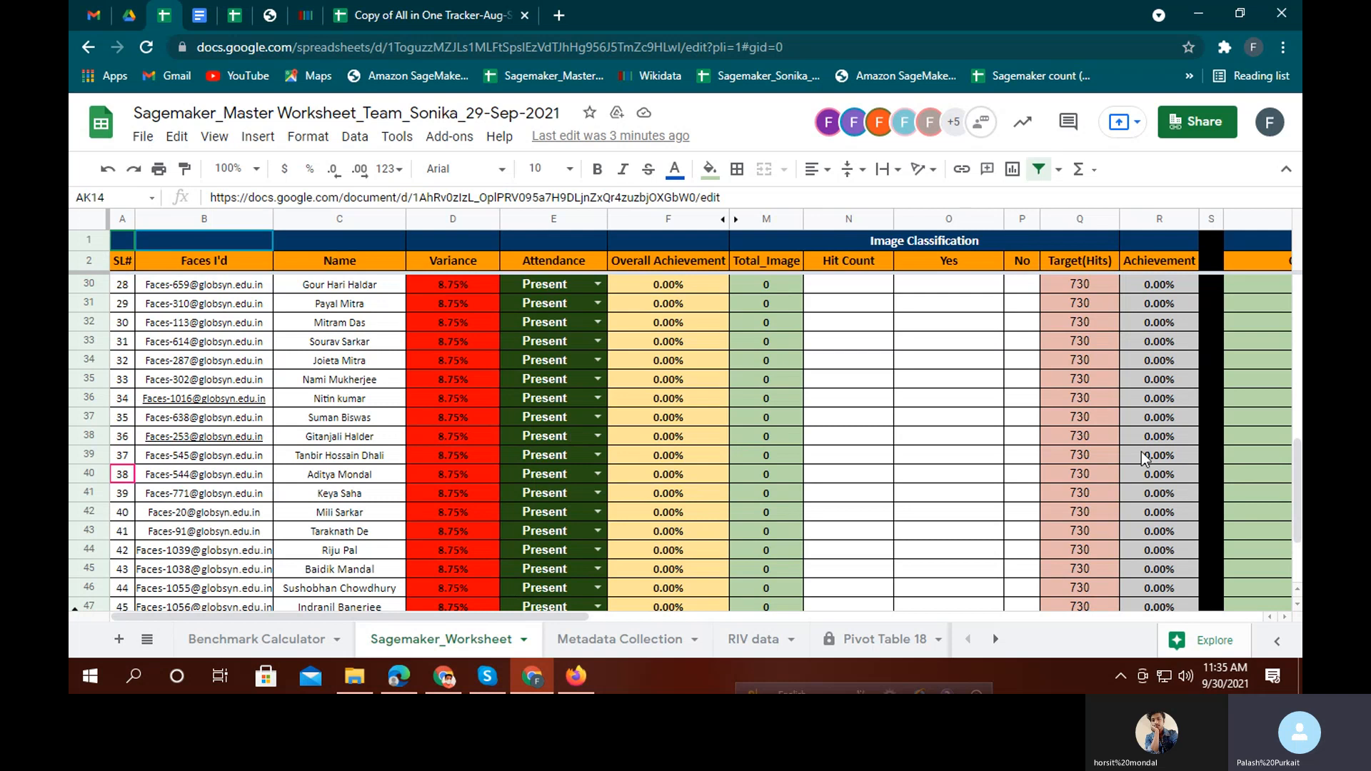
In the marks spreadsheet, check Ram's J3 percentage and I3 total formulas, then select A3:F7
left_click(399, 677)
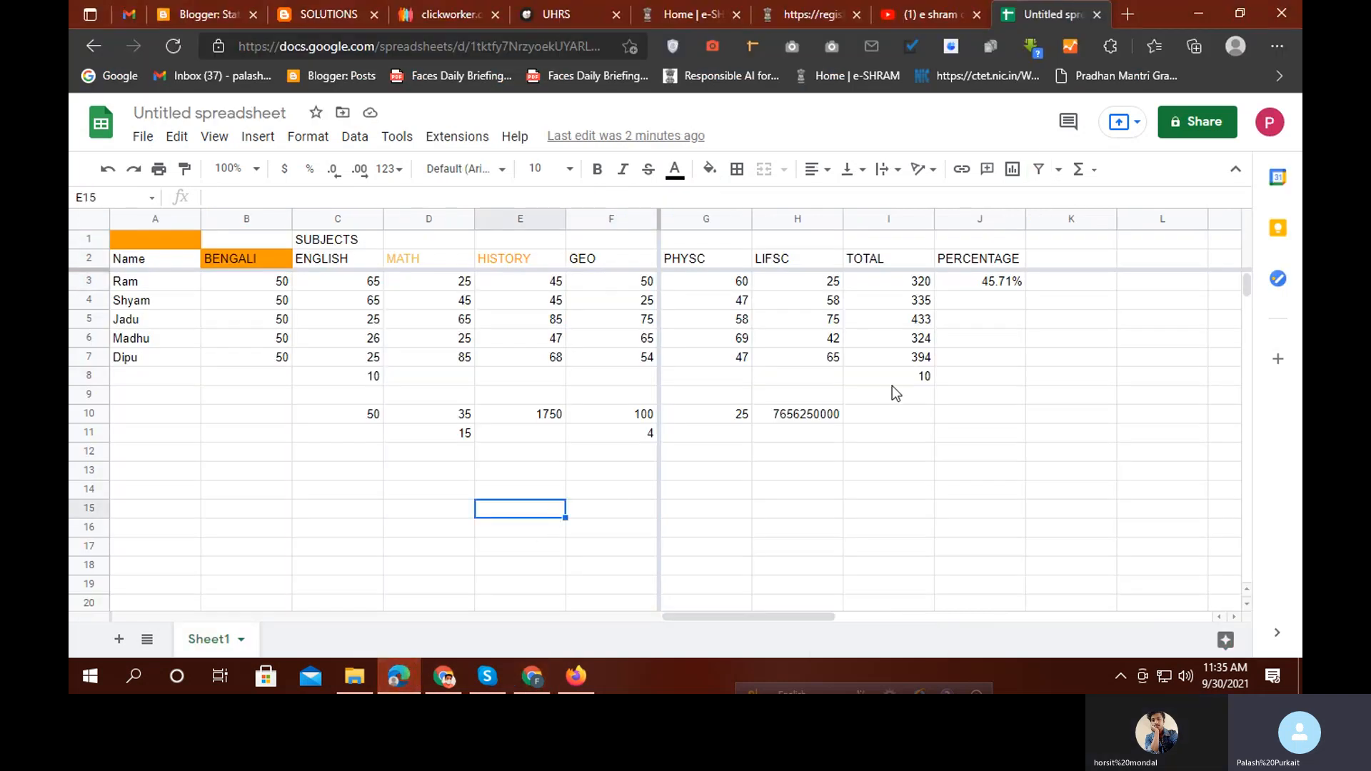
left_click(998, 285)
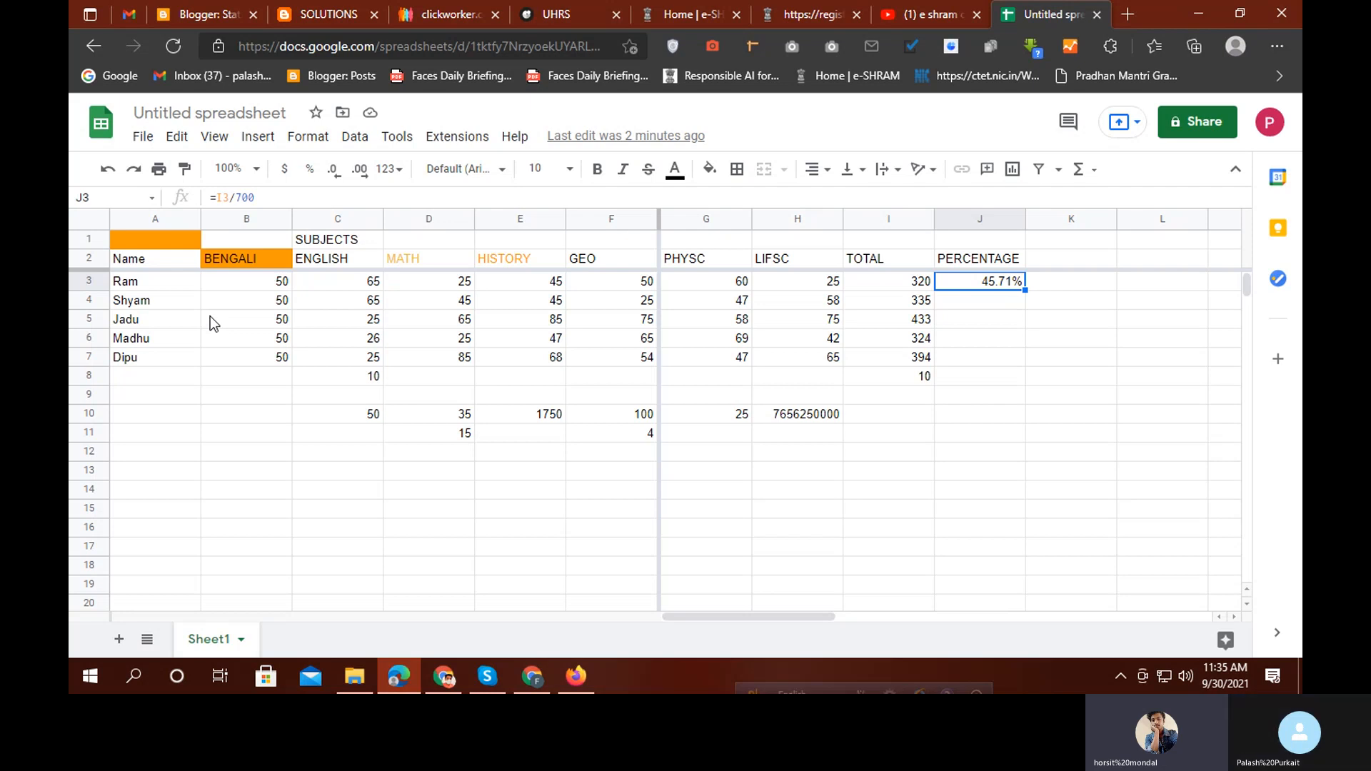
left_click(899, 287)
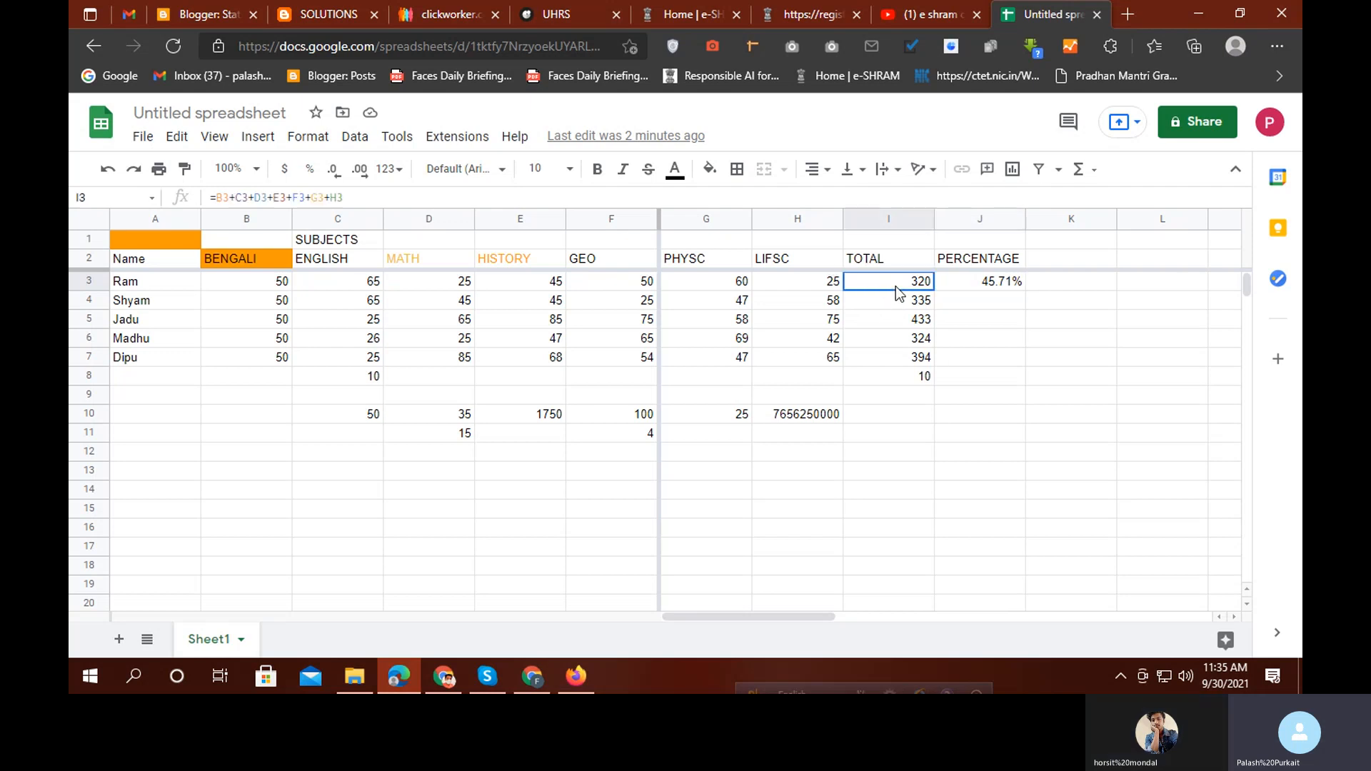
left_click(1000, 286)
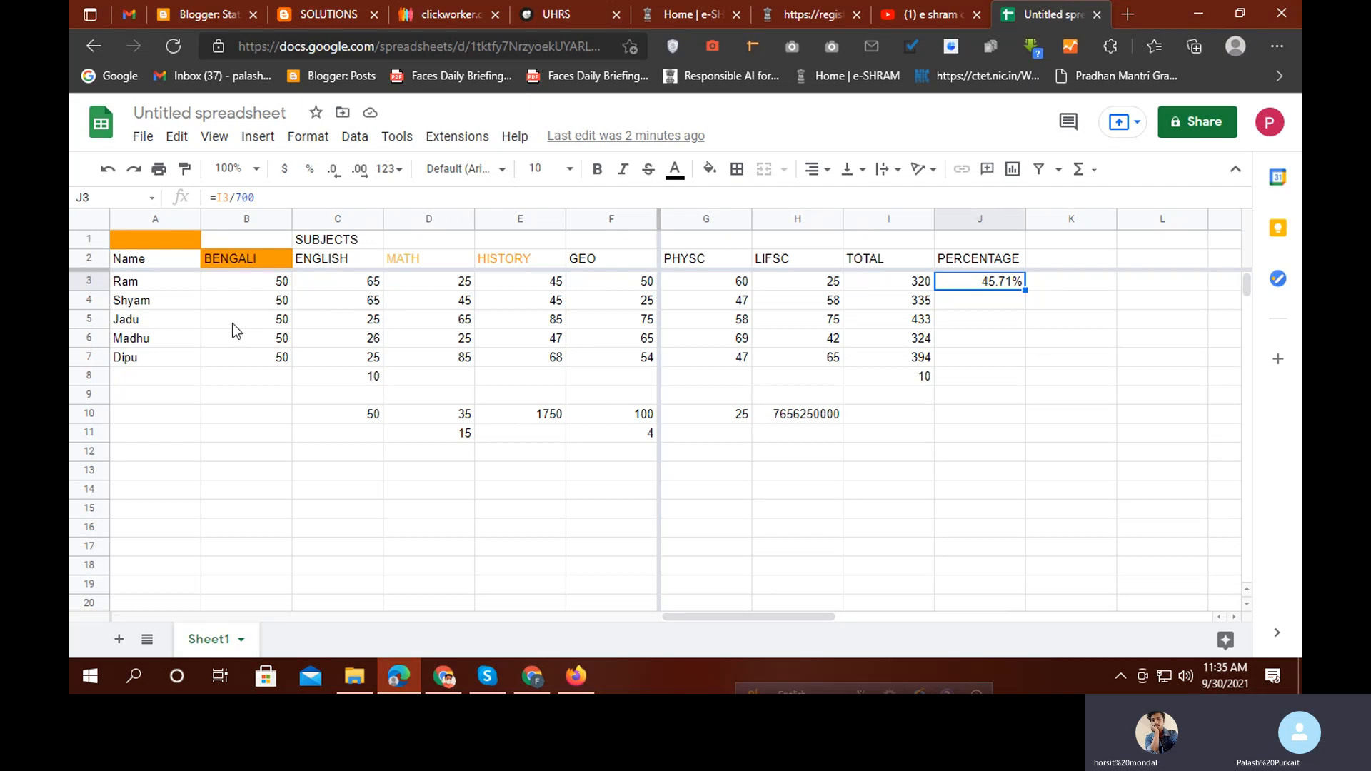
left_click_drag(149, 285, 620, 361)
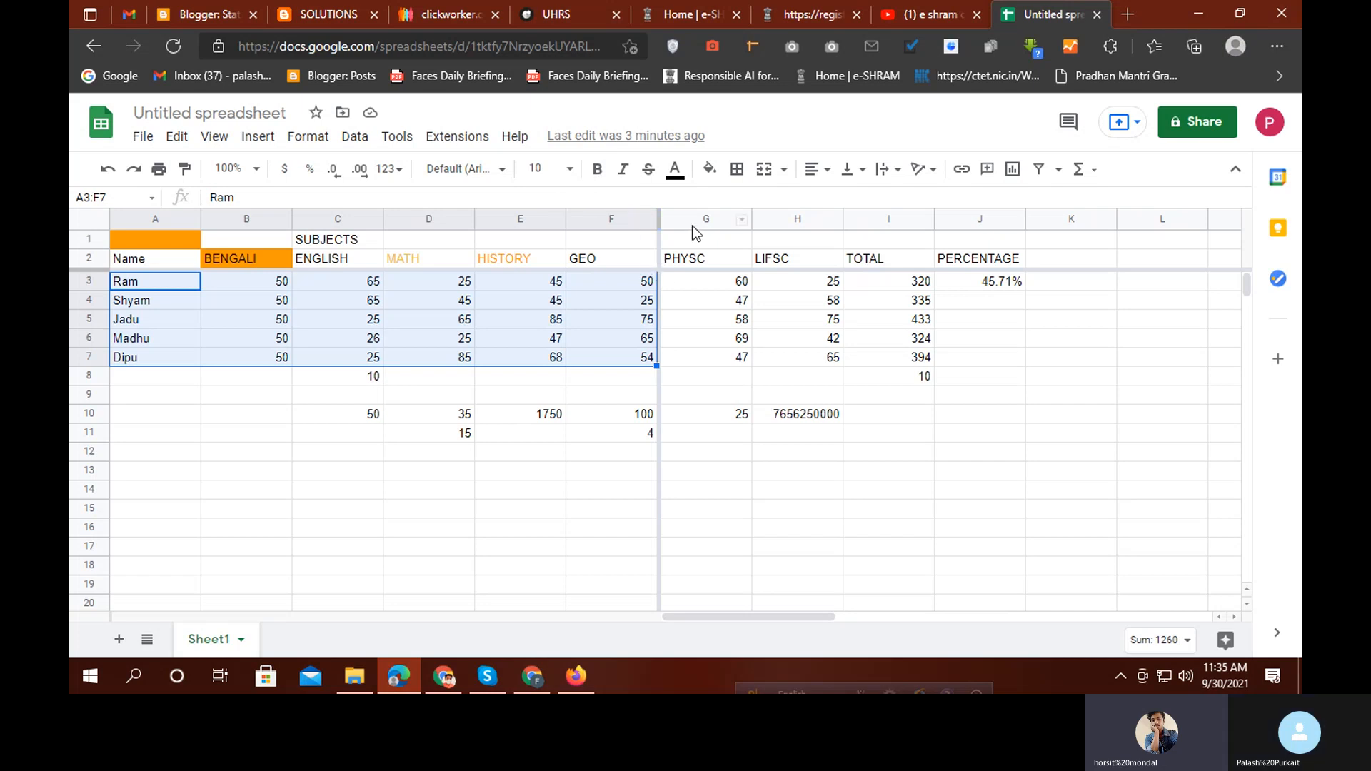
Make A3:F7 bold with red borders around every cell
left_click(600, 175)
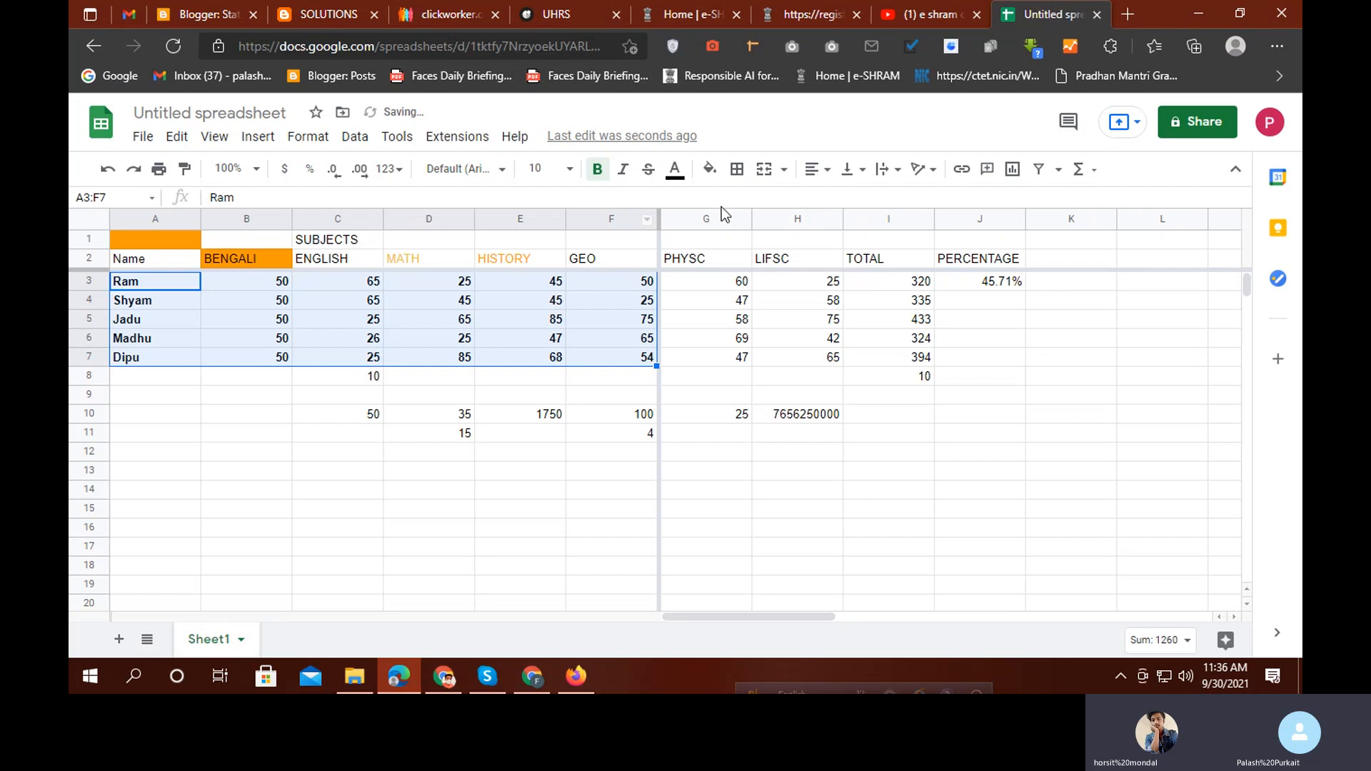
left_click(728, 172)
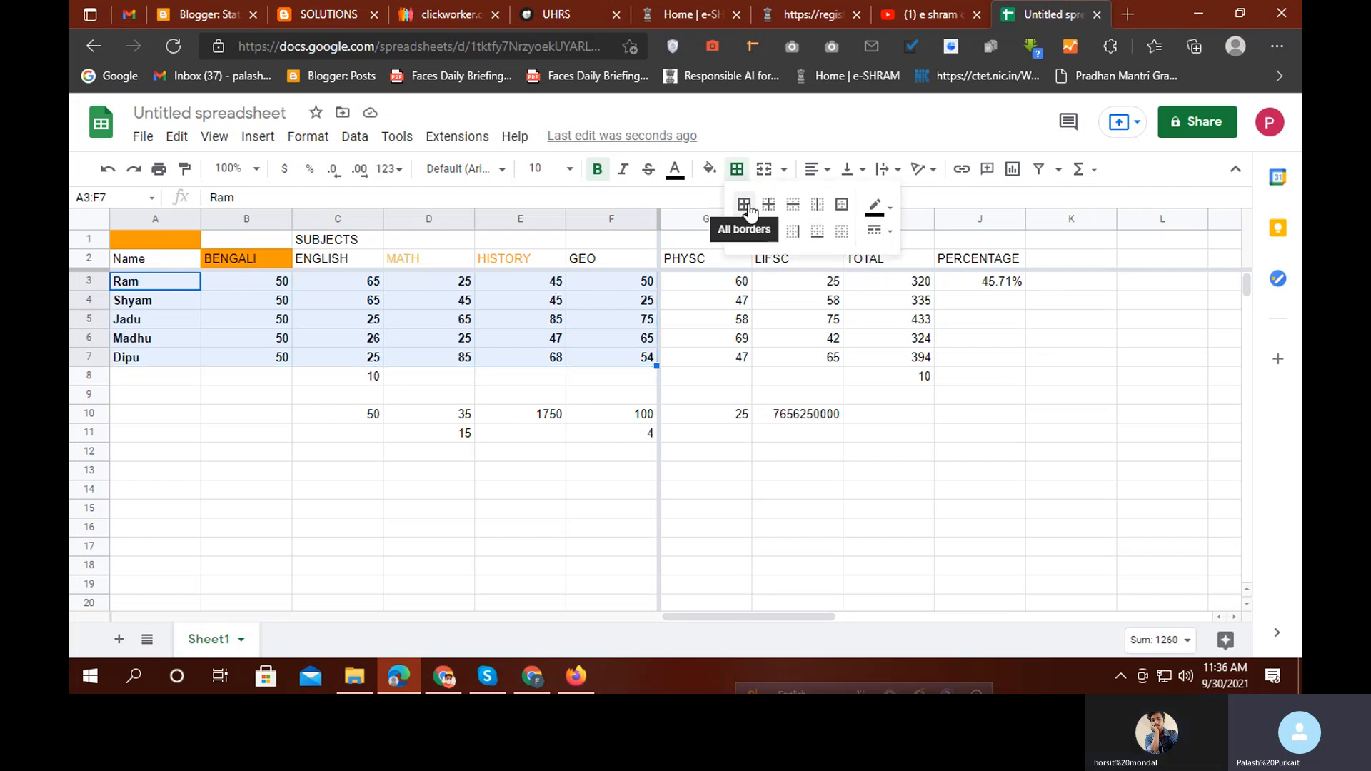
left_click(745, 206)
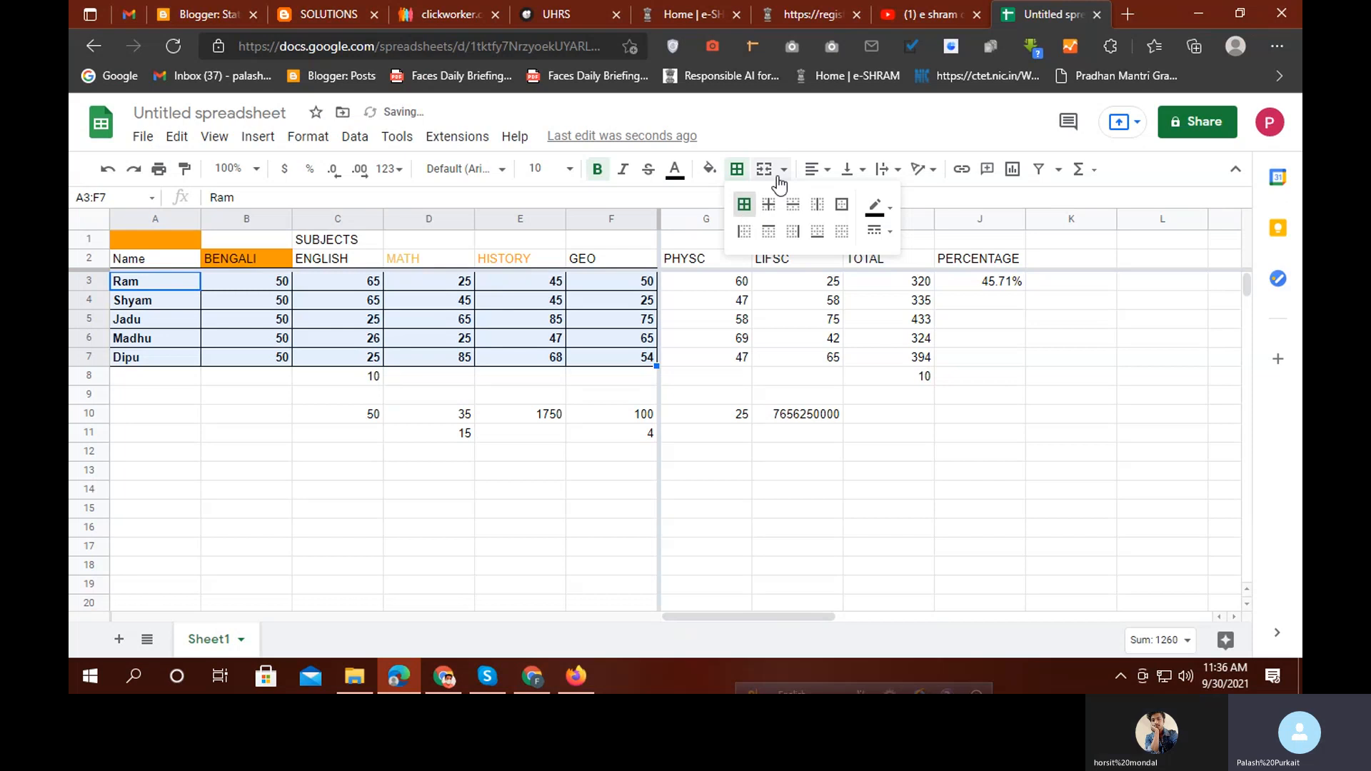
left_click(878, 207)
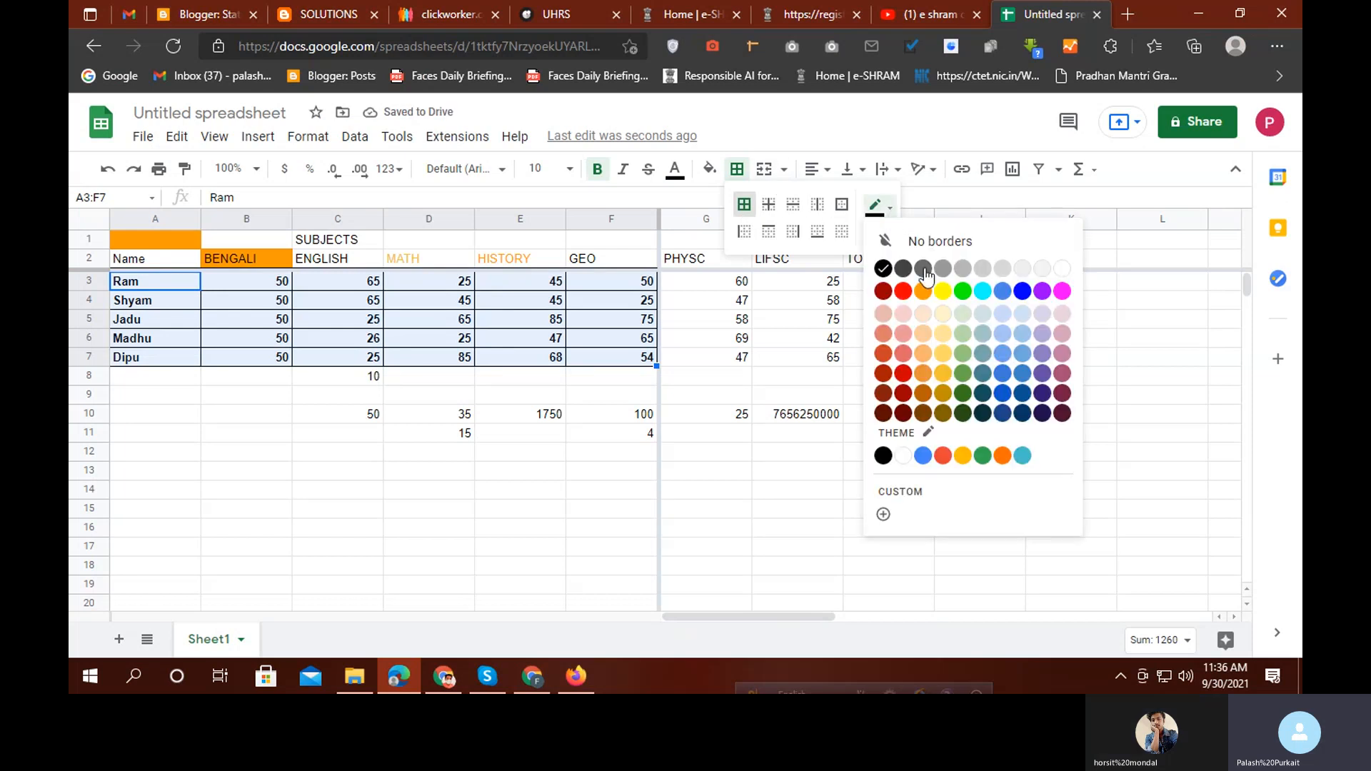
left_click(923, 375)
left_click(492, 413)
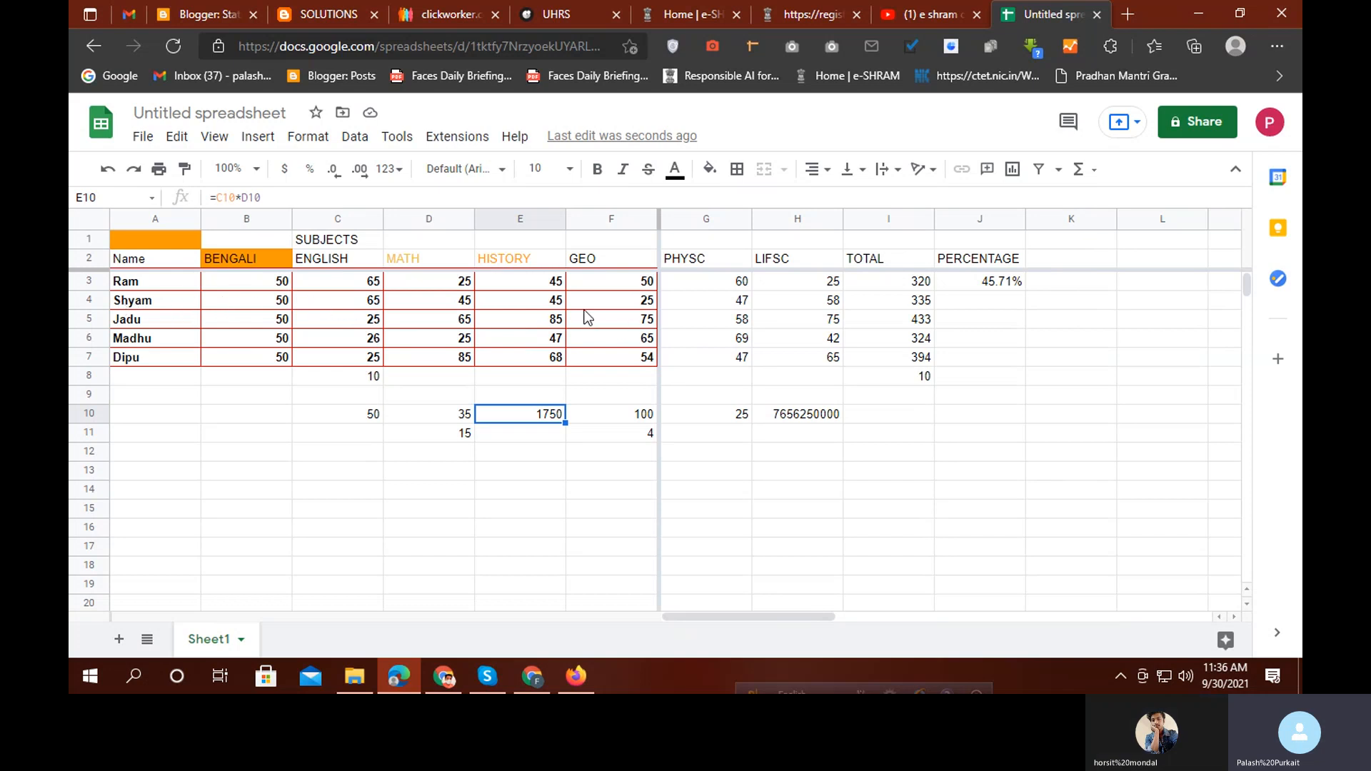
Centre-align the student names and marks in A3:F7
left_click_drag(173, 284, 641, 361)
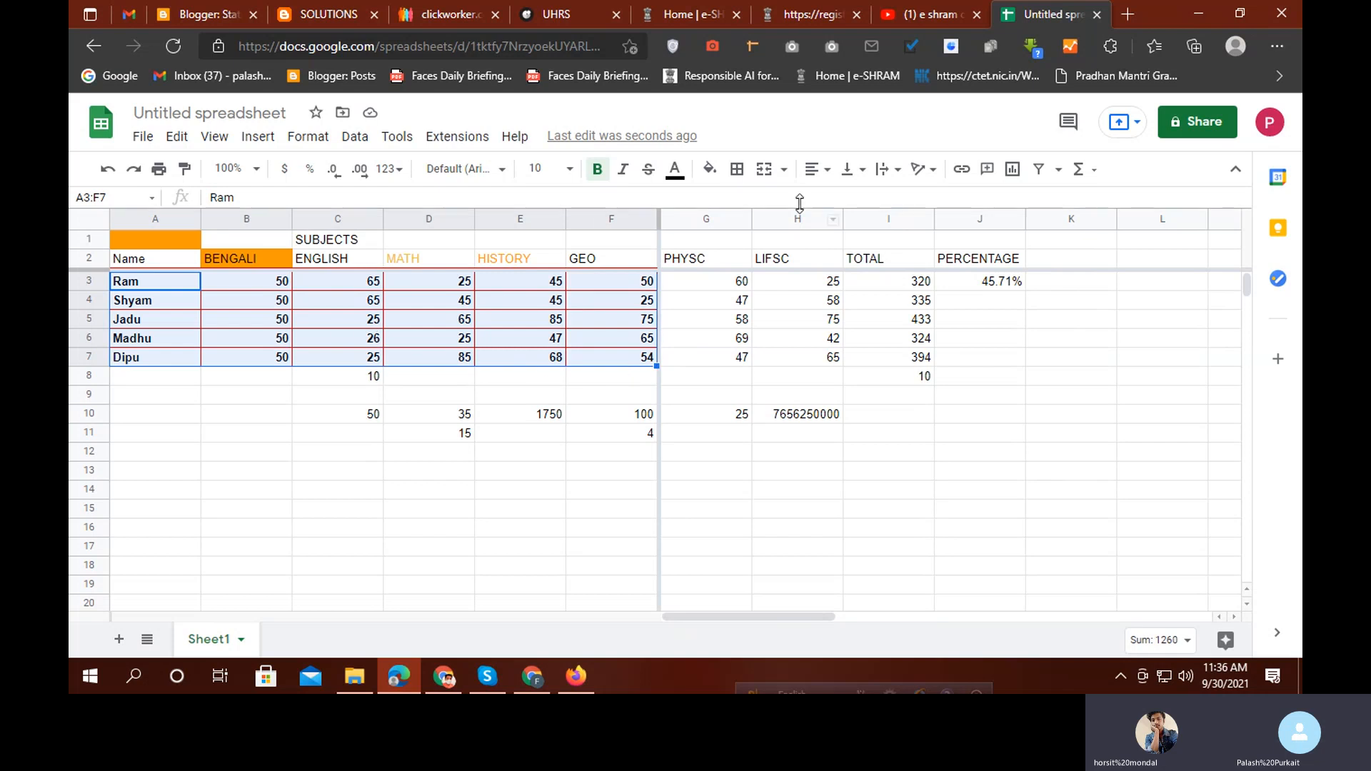
left_click(828, 175)
left_click(837, 200)
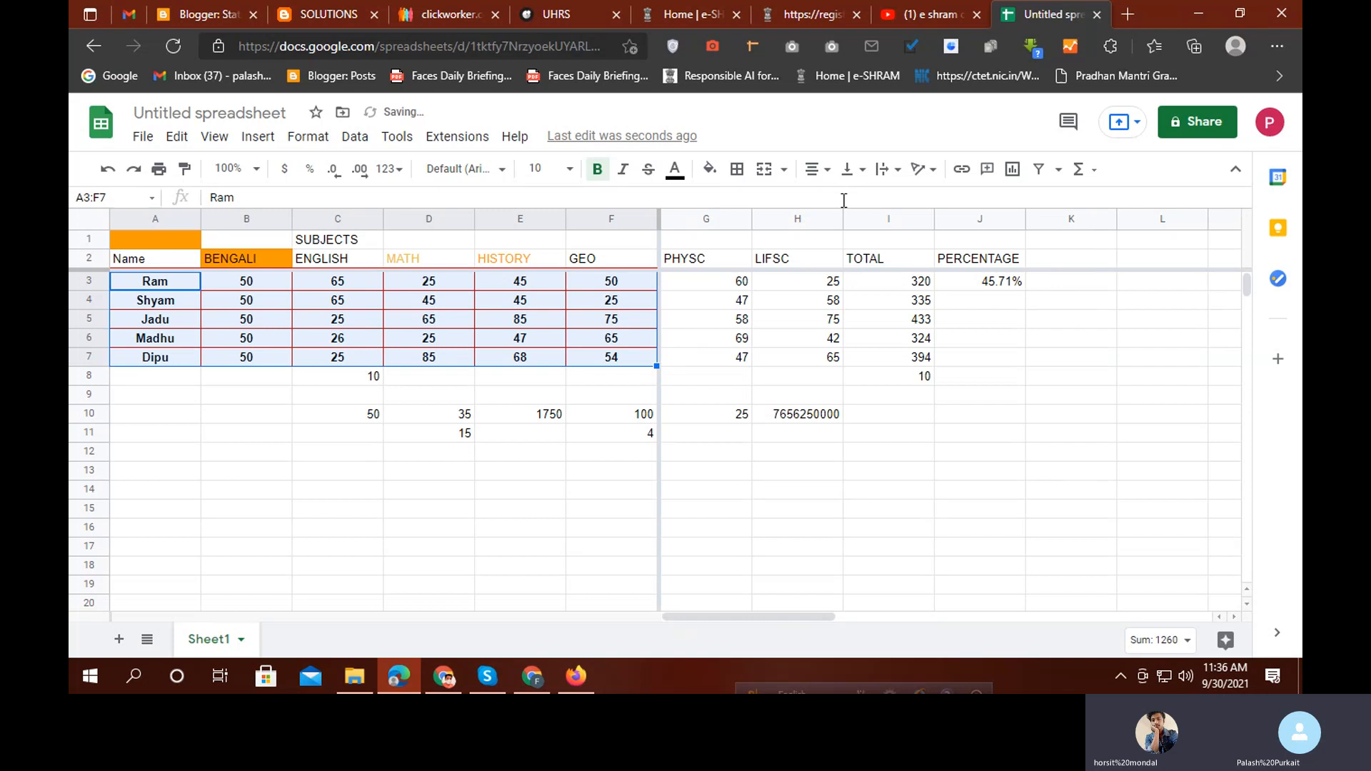
left_click(490, 475)
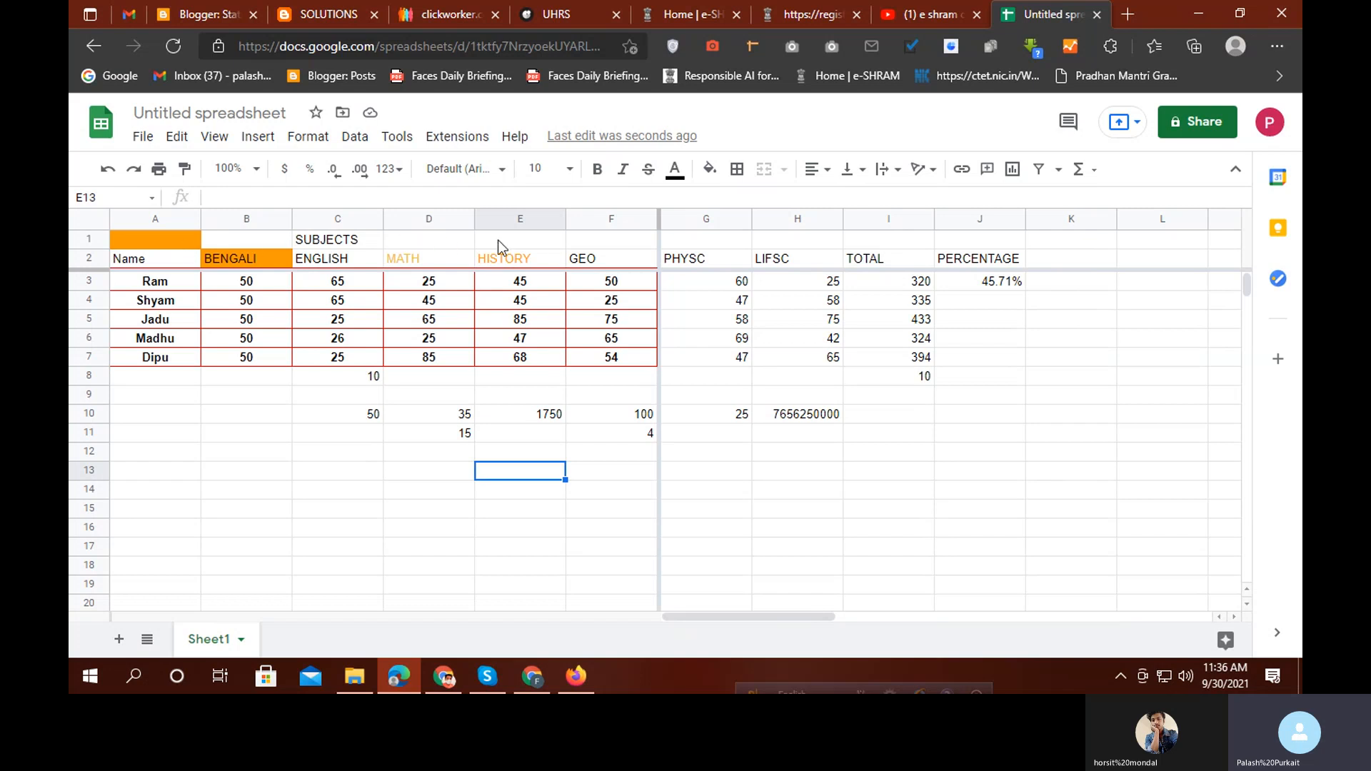
Merge A1:F1 into one cell and centre the SUBJECTS heading horizontally
left_click(166, 239)
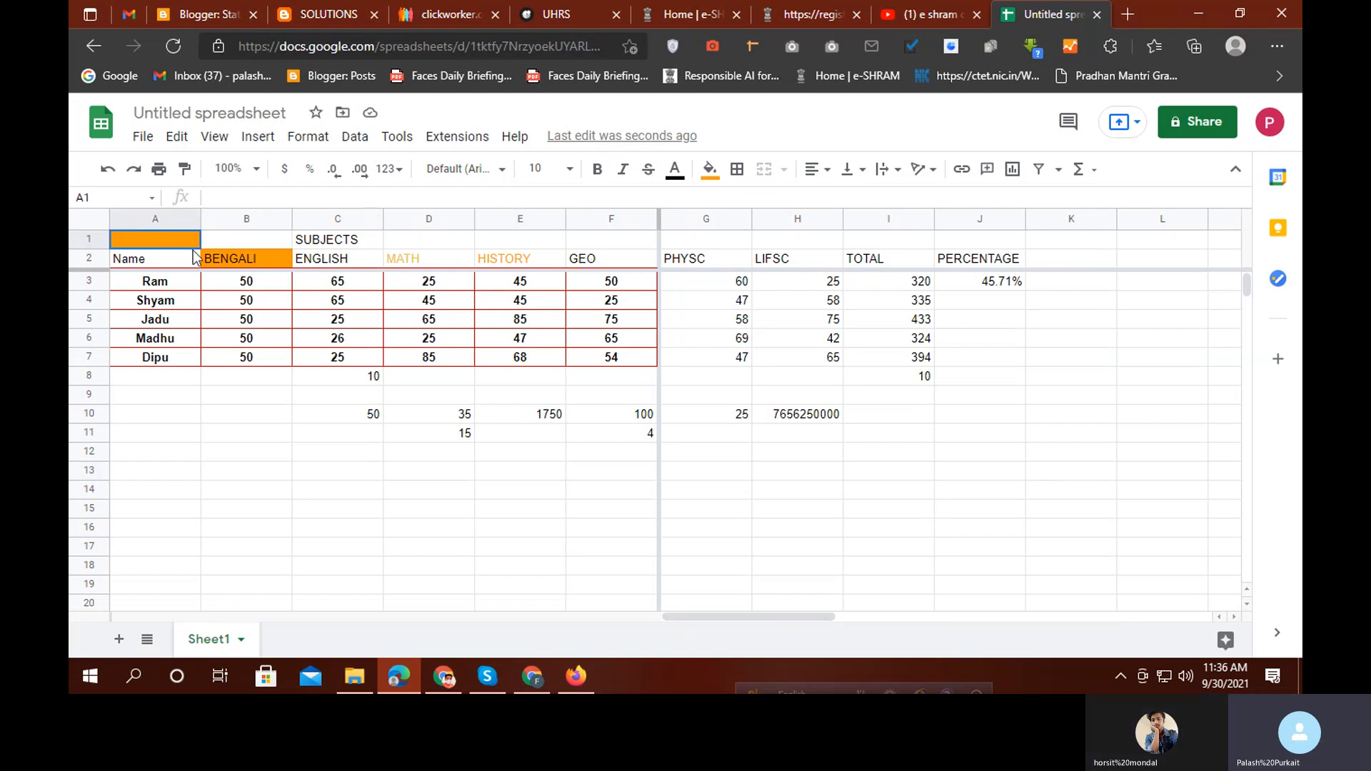
left_click_drag(193, 250, 602, 242)
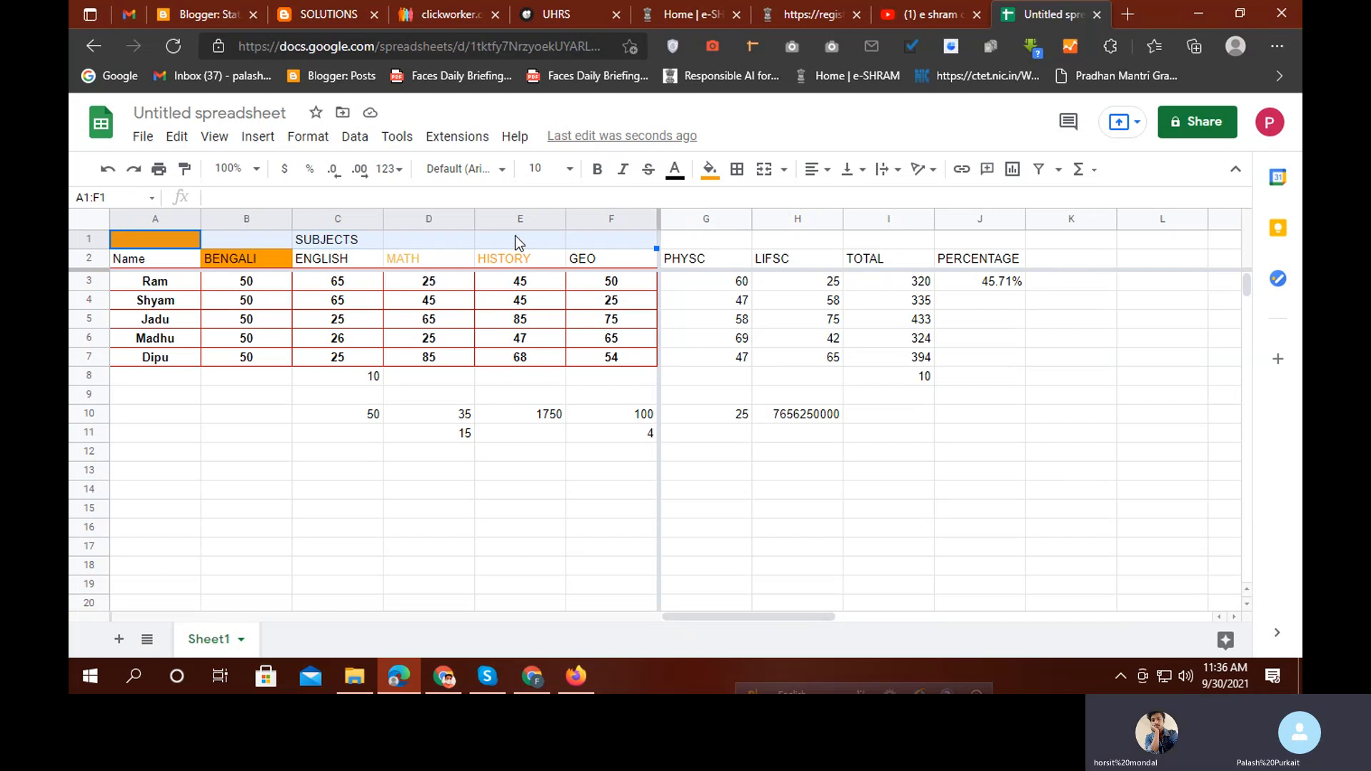
left_click(785, 174)
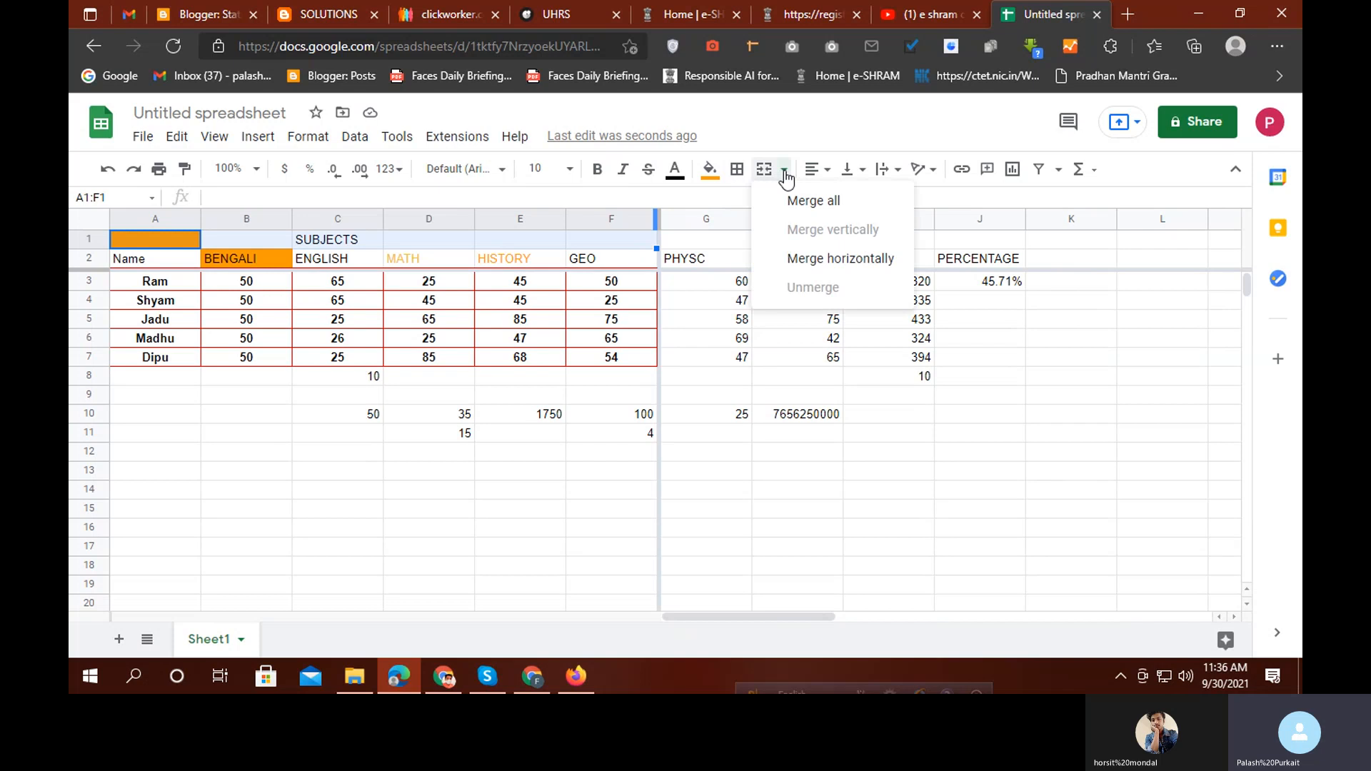
left_click(811, 203)
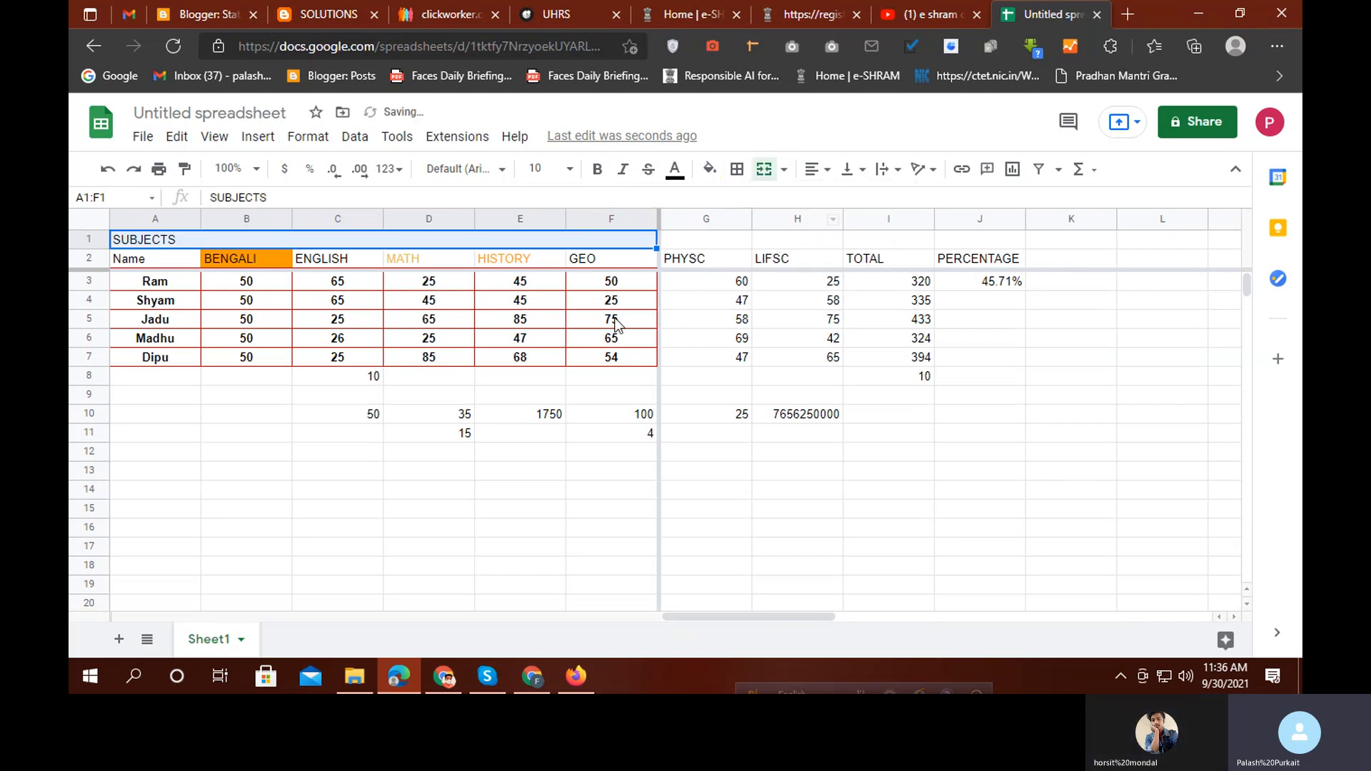
left_click(296, 527)
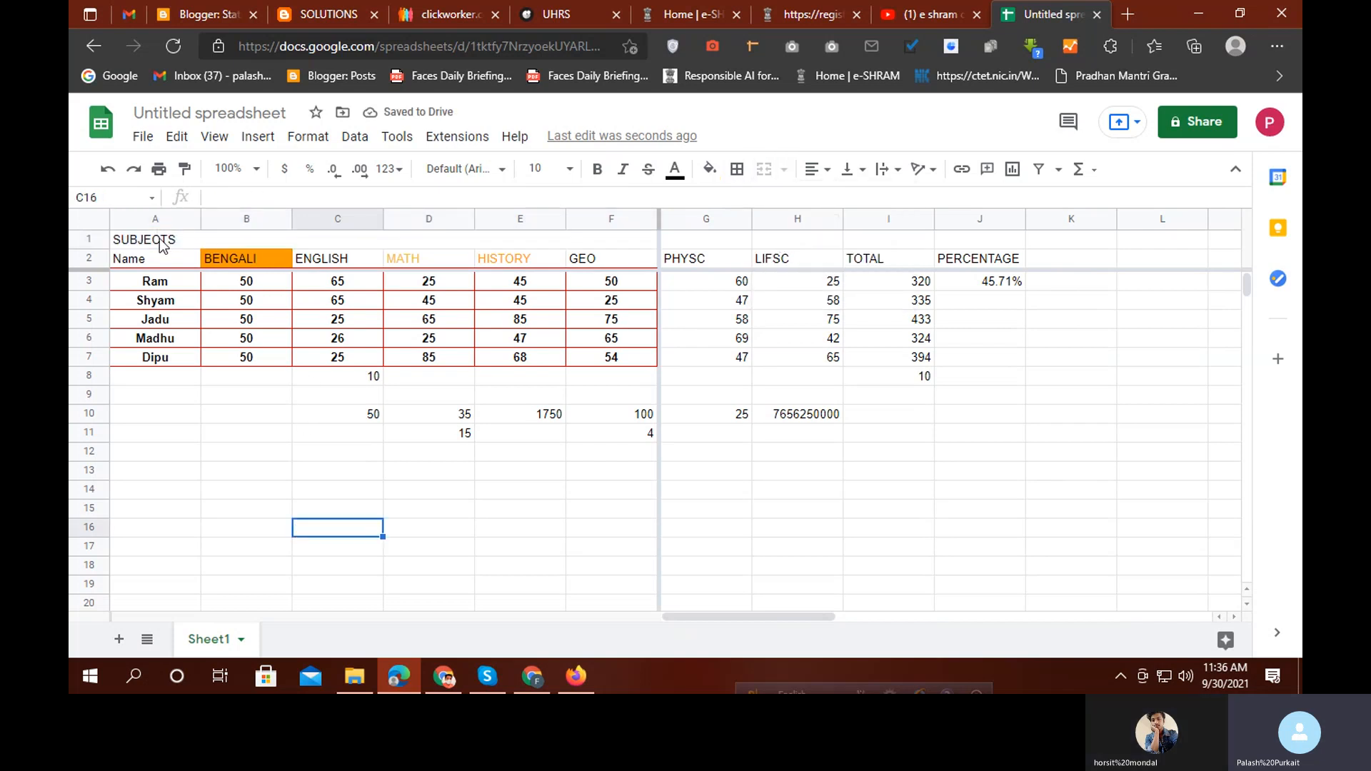
left_click(182, 239)
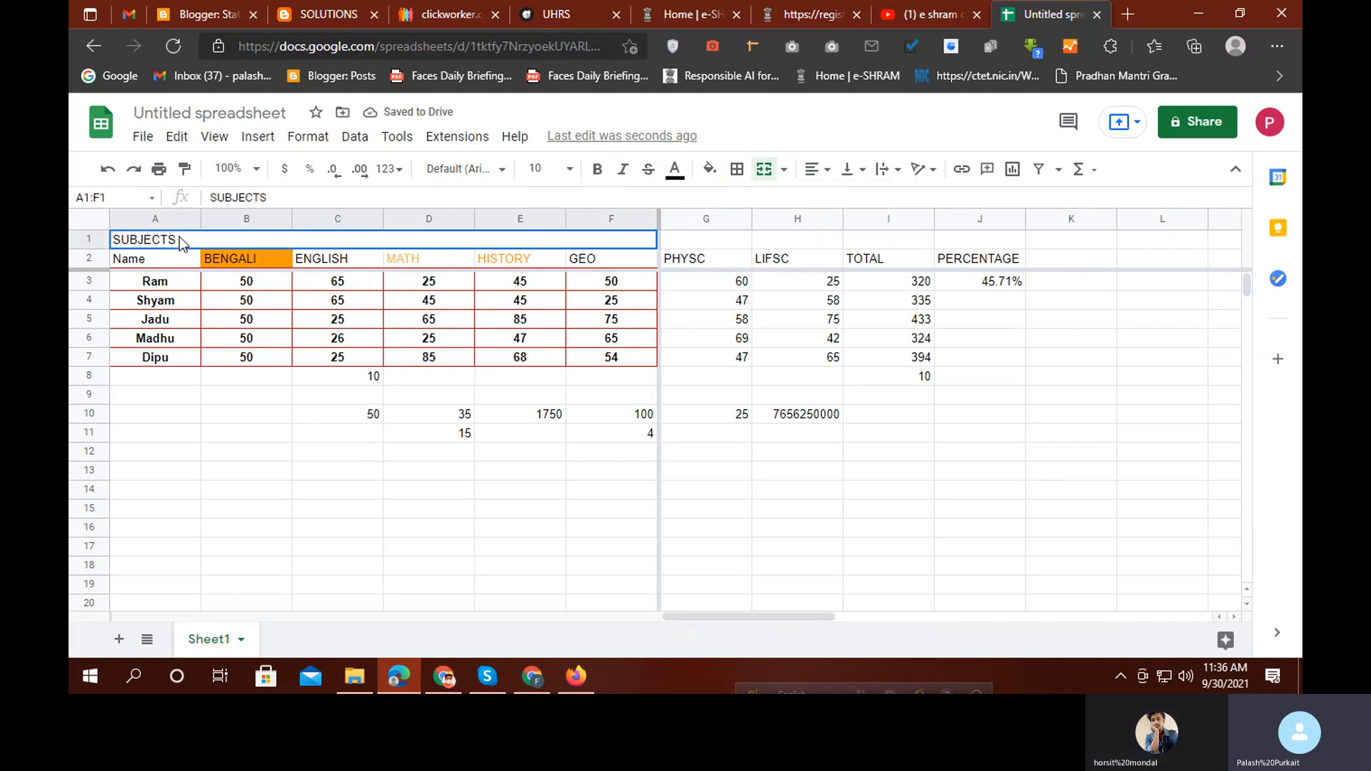
left_click(818, 169)
left_click(837, 200)
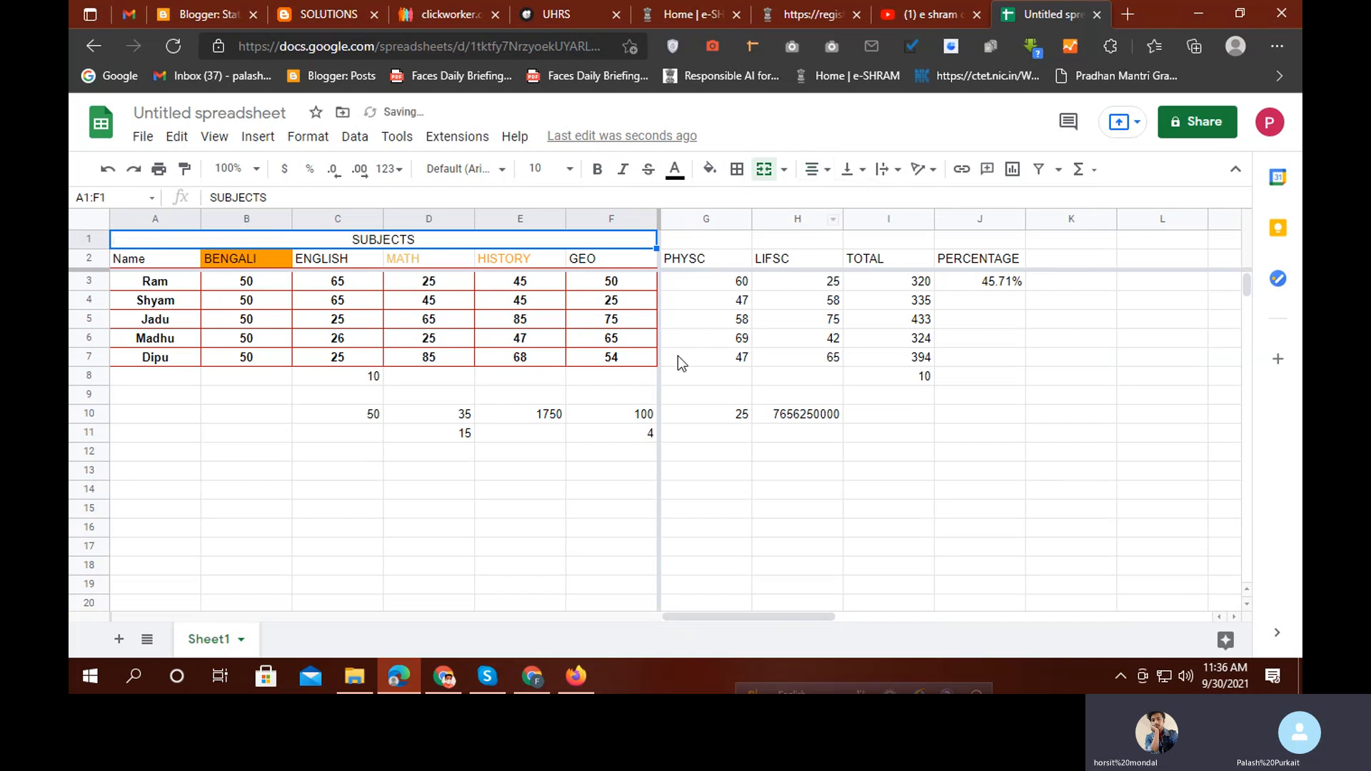
left_click(433, 508)
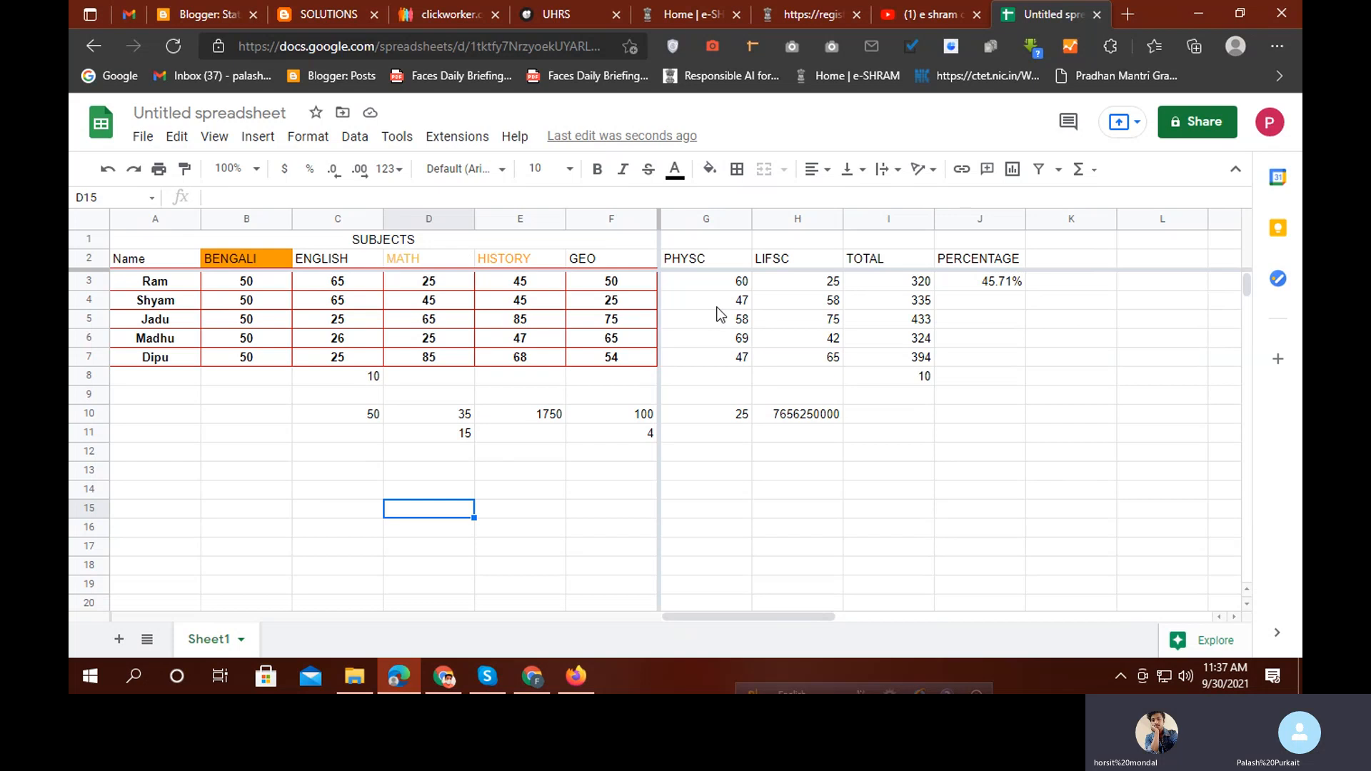
Attempt merging the PHYSC to PERCENTAGE headers in G2:J2, then dismiss the warning
left_click_drag(710, 284, 746, 336)
left_click(746, 336)
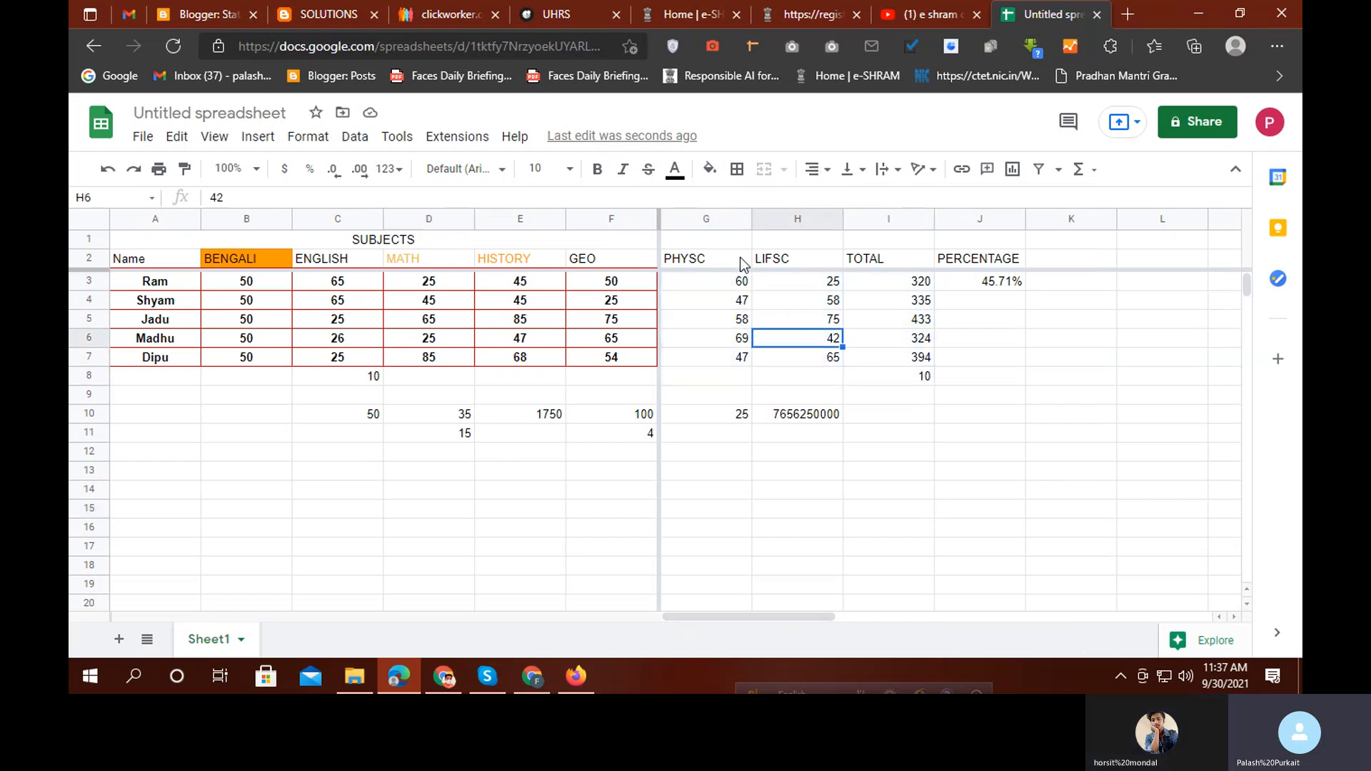
left_click_drag(731, 266, 989, 266)
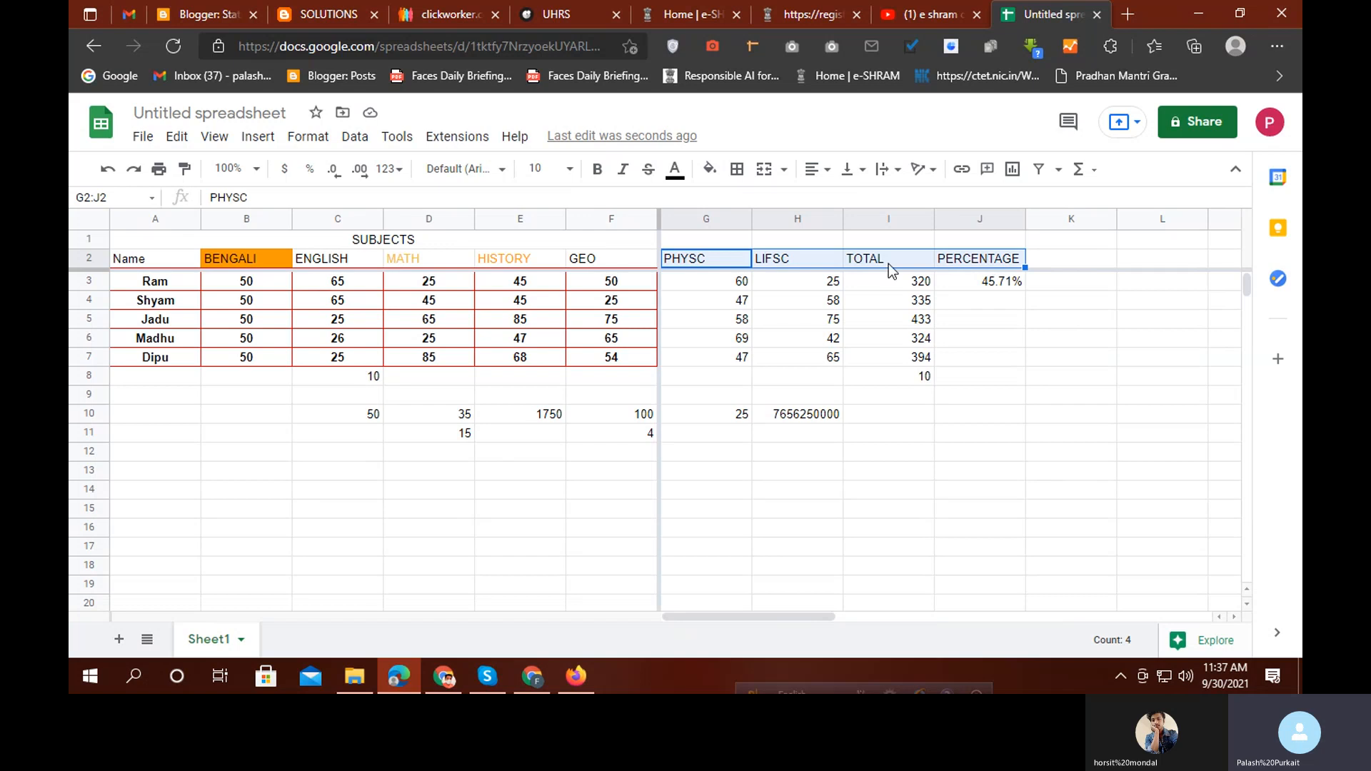
left_click(789, 173)
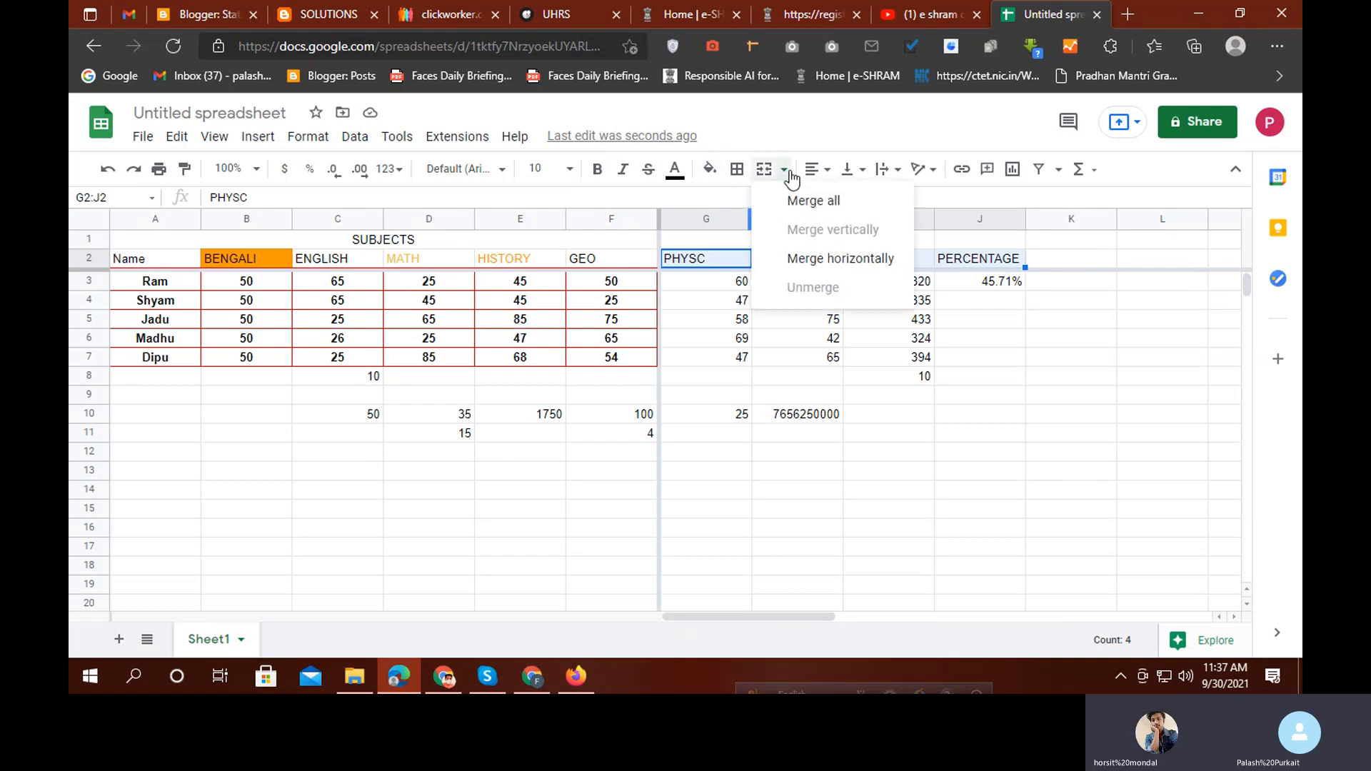
left_click(830, 202)
left_click(904, 337)
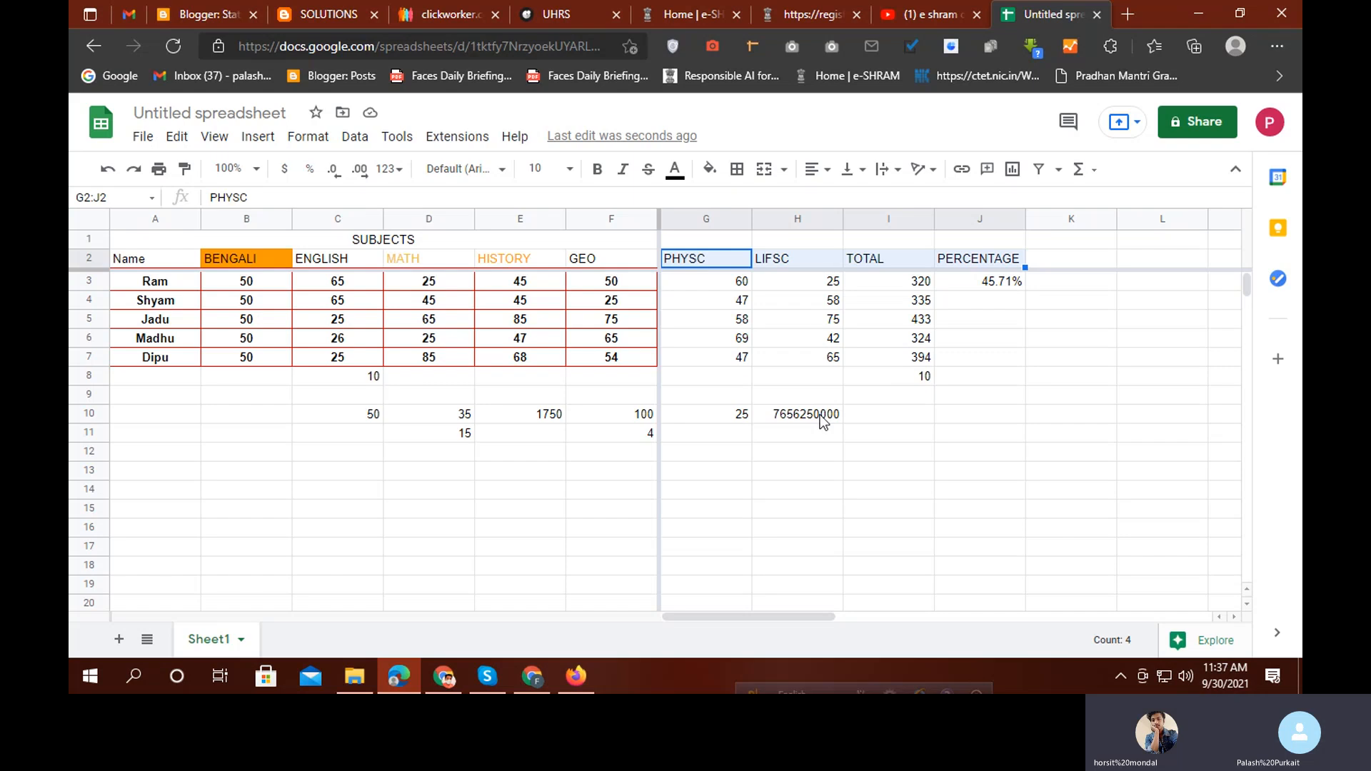
left_click(814, 308)
Merge the empty cells G1:J1 into a single cell
left_click_drag(704, 241, 978, 236)
left_click(784, 171)
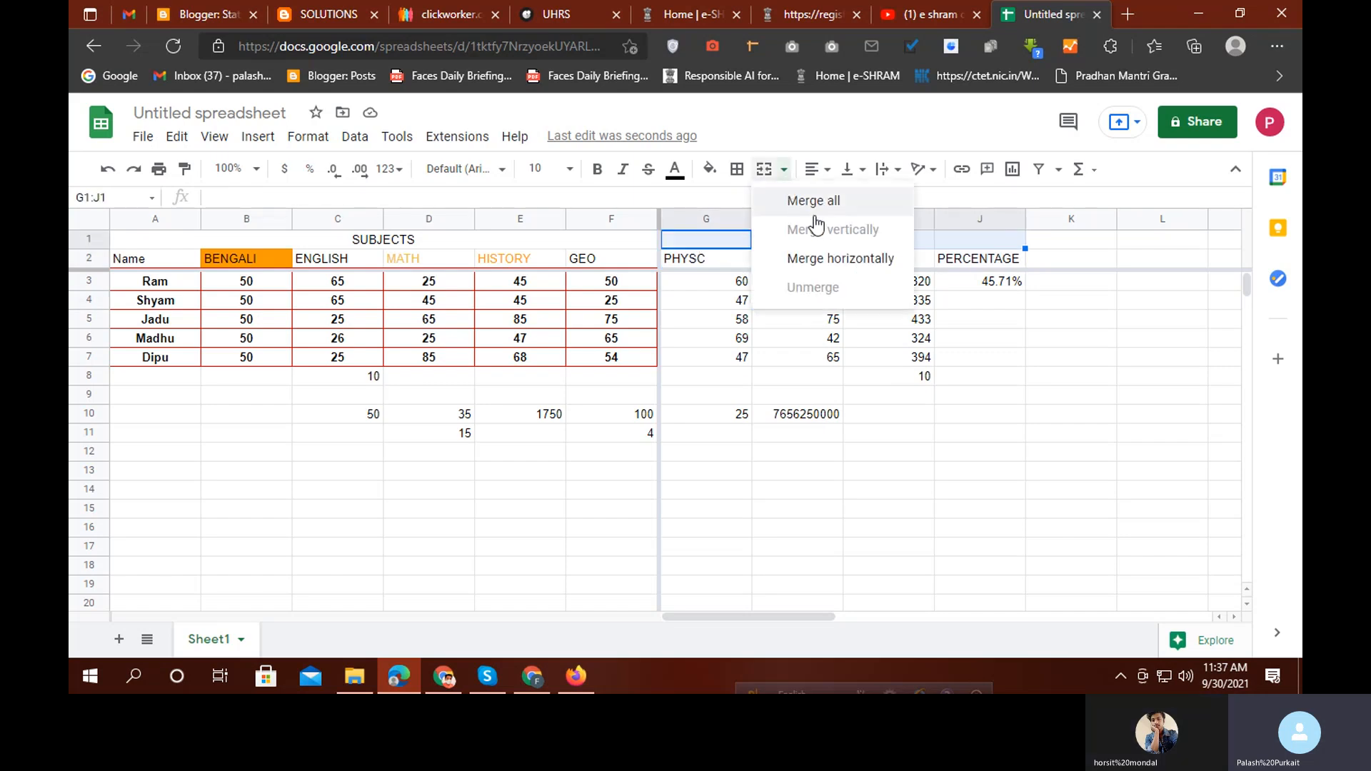
left_click(819, 200)
left_click(851, 473)
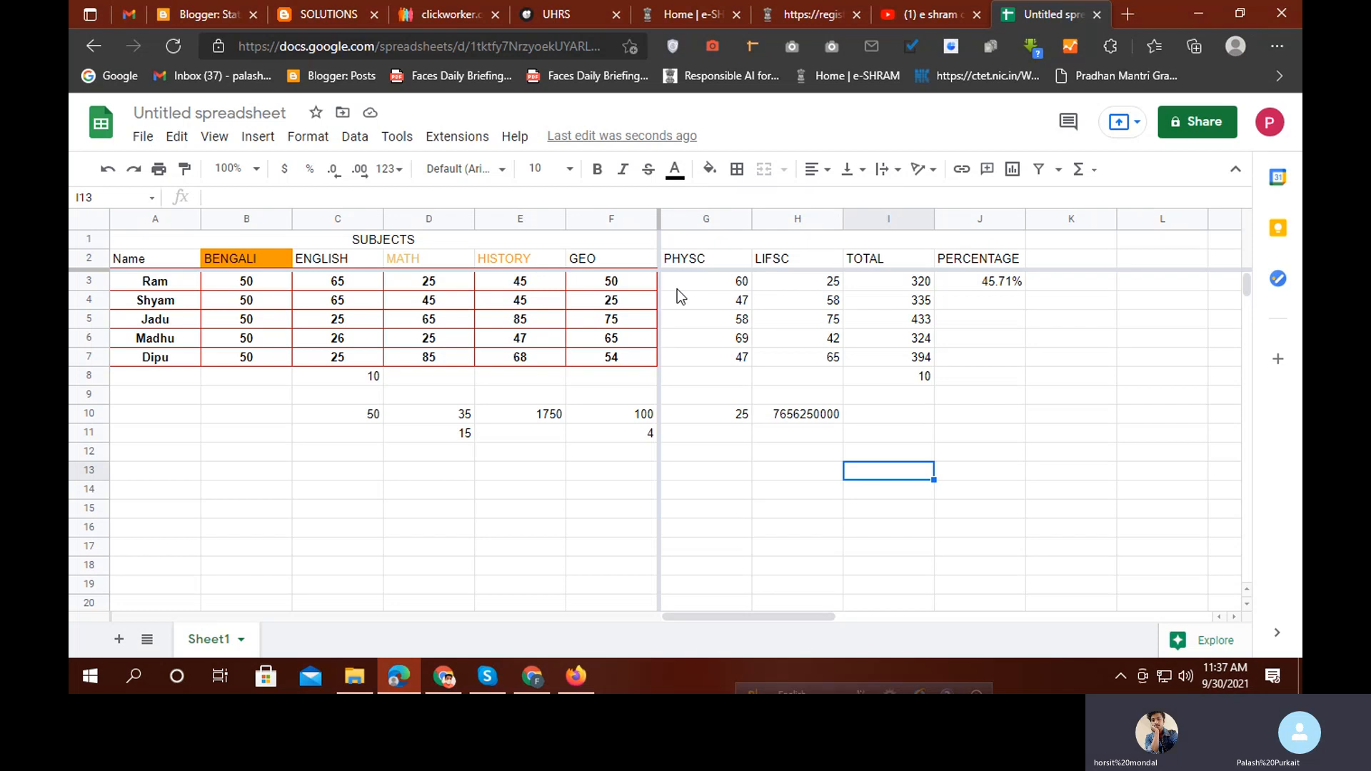
left_click(777, 259)
Replace the H2 heading with 'KYUJFJMHDHNTDHMN FCDM JHFG JMGK,UHGK,H,KG'
type("KYUJFJMHDHNT")
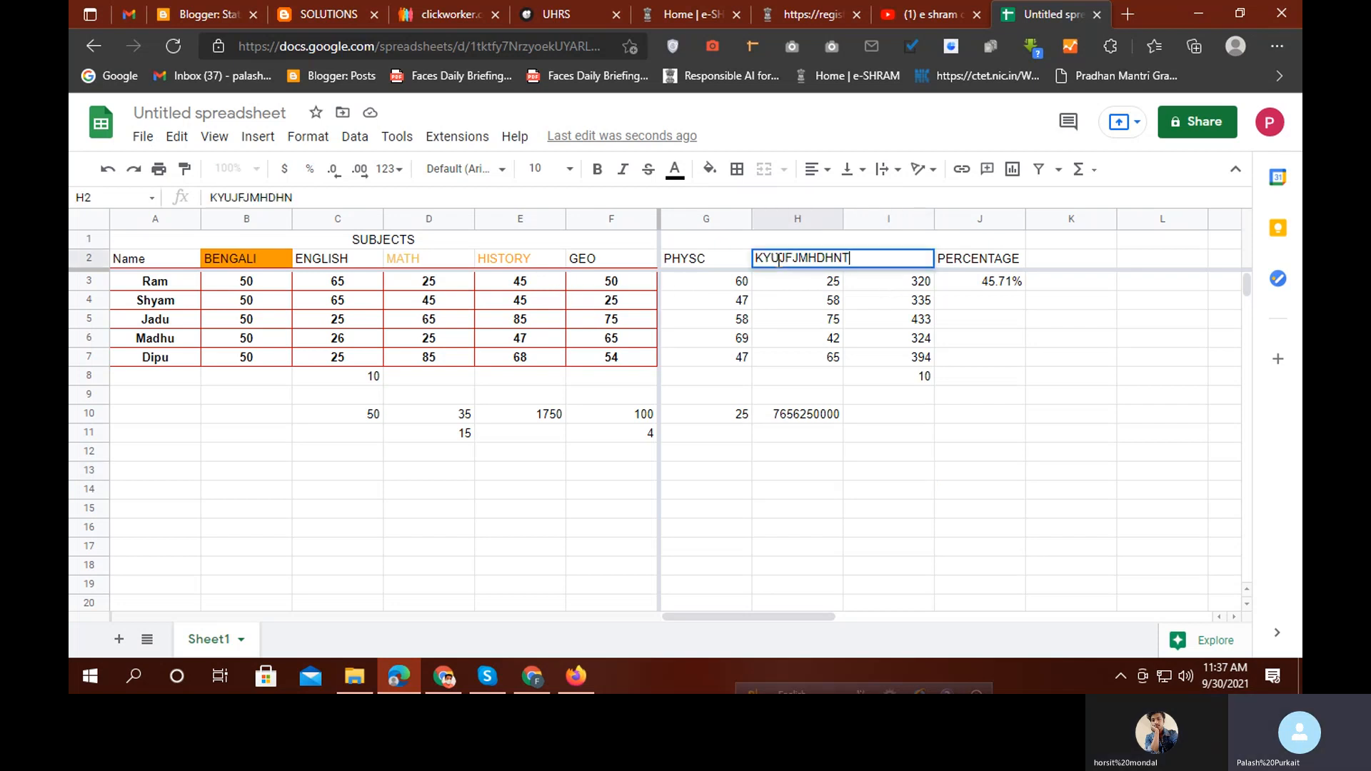
type("DHMN FCDM JHFG JMGK,UHGK,H,KG")
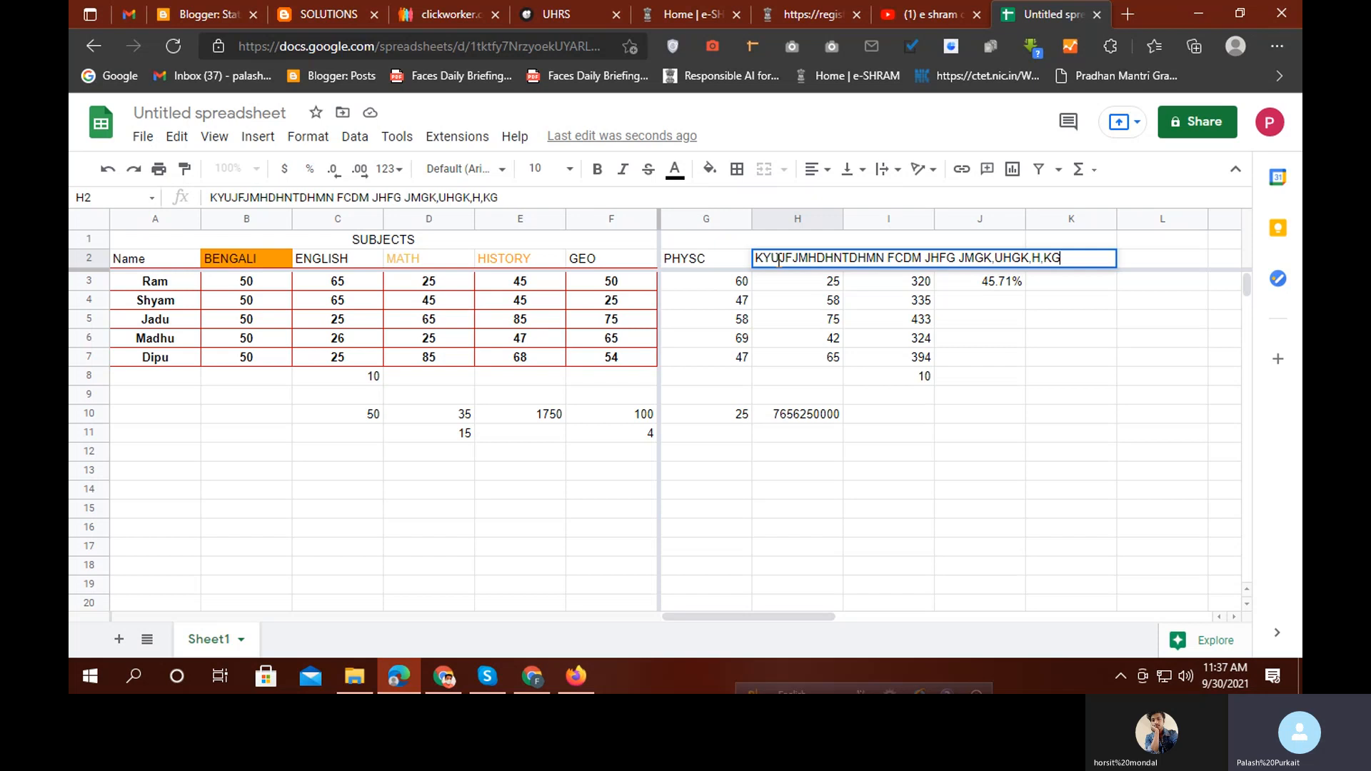
left_click(924, 541)
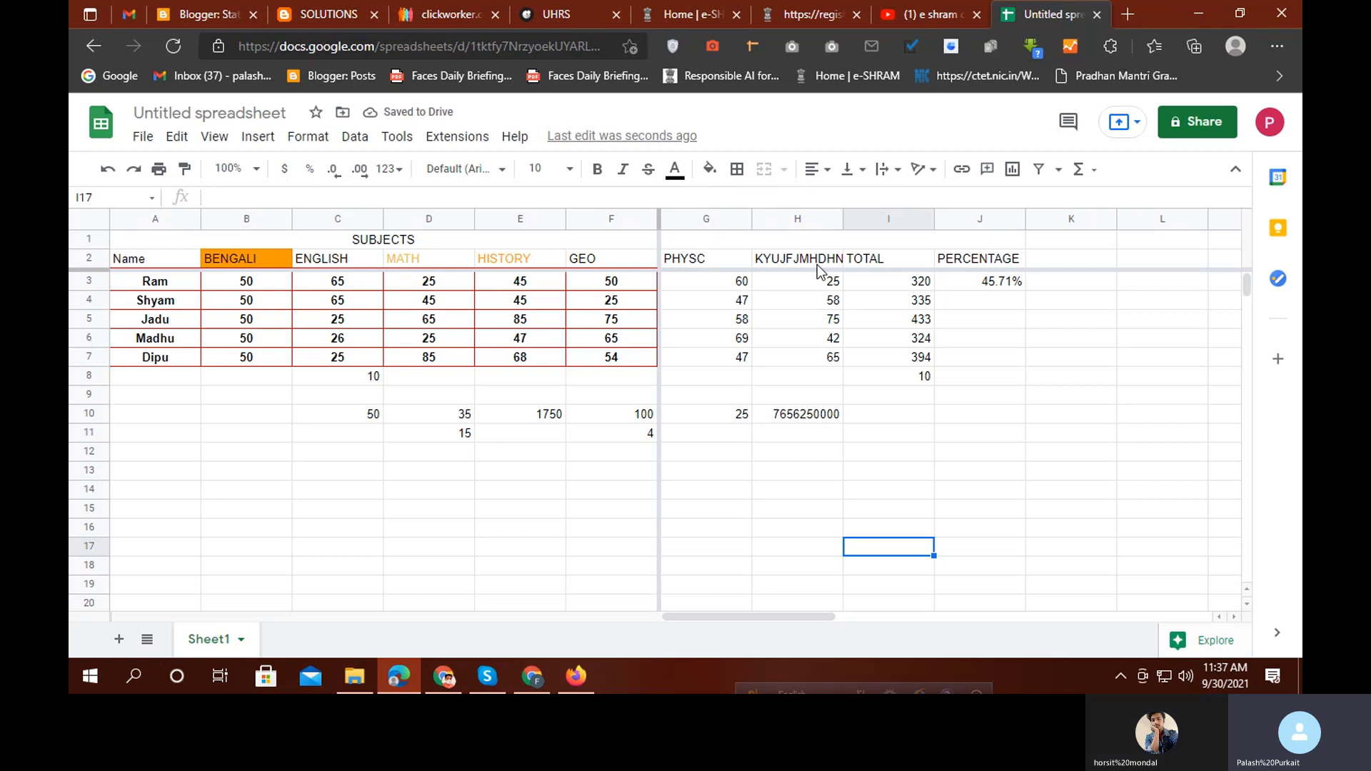
left_click(776, 263)
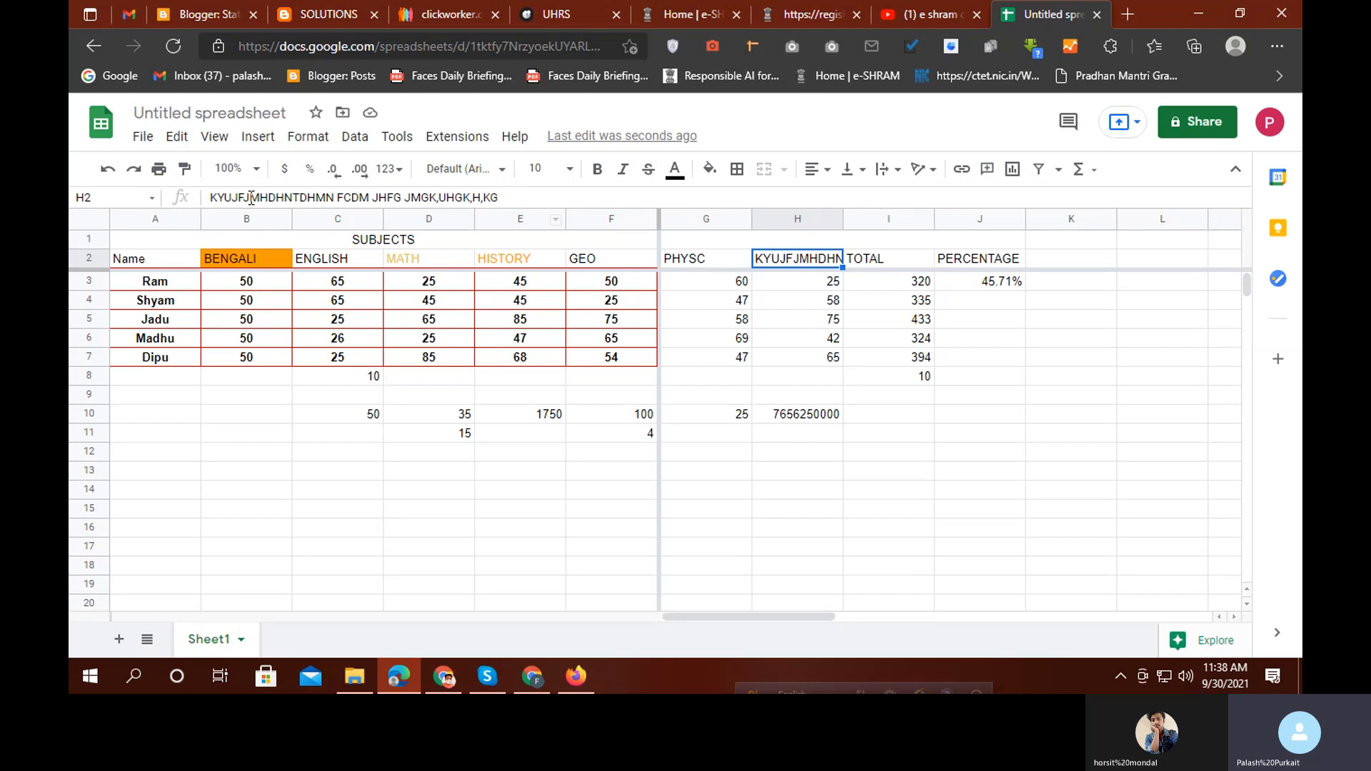
Widen column H to fit the long heading and make row 2 much taller
left_click_drag(512, 197, 208, 197)
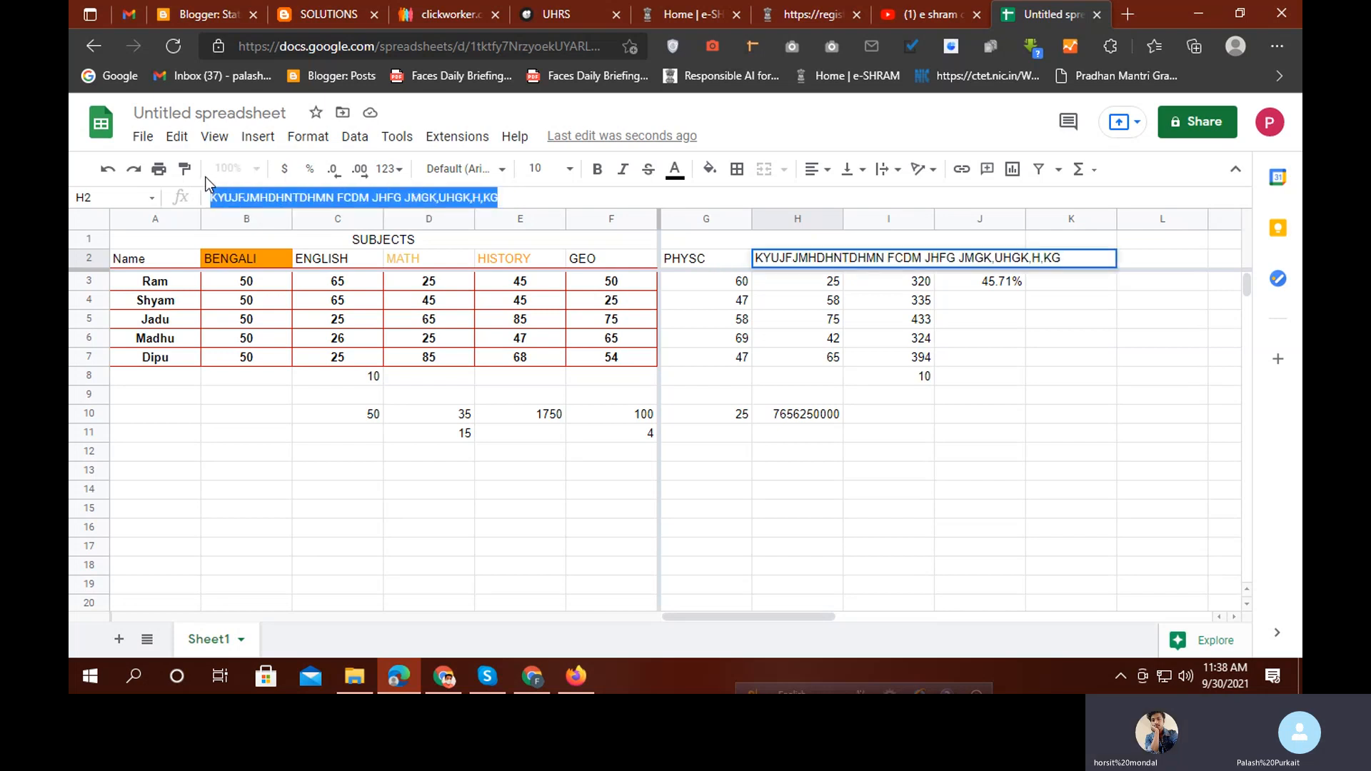
left_click(449, 478)
left_click(792, 259)
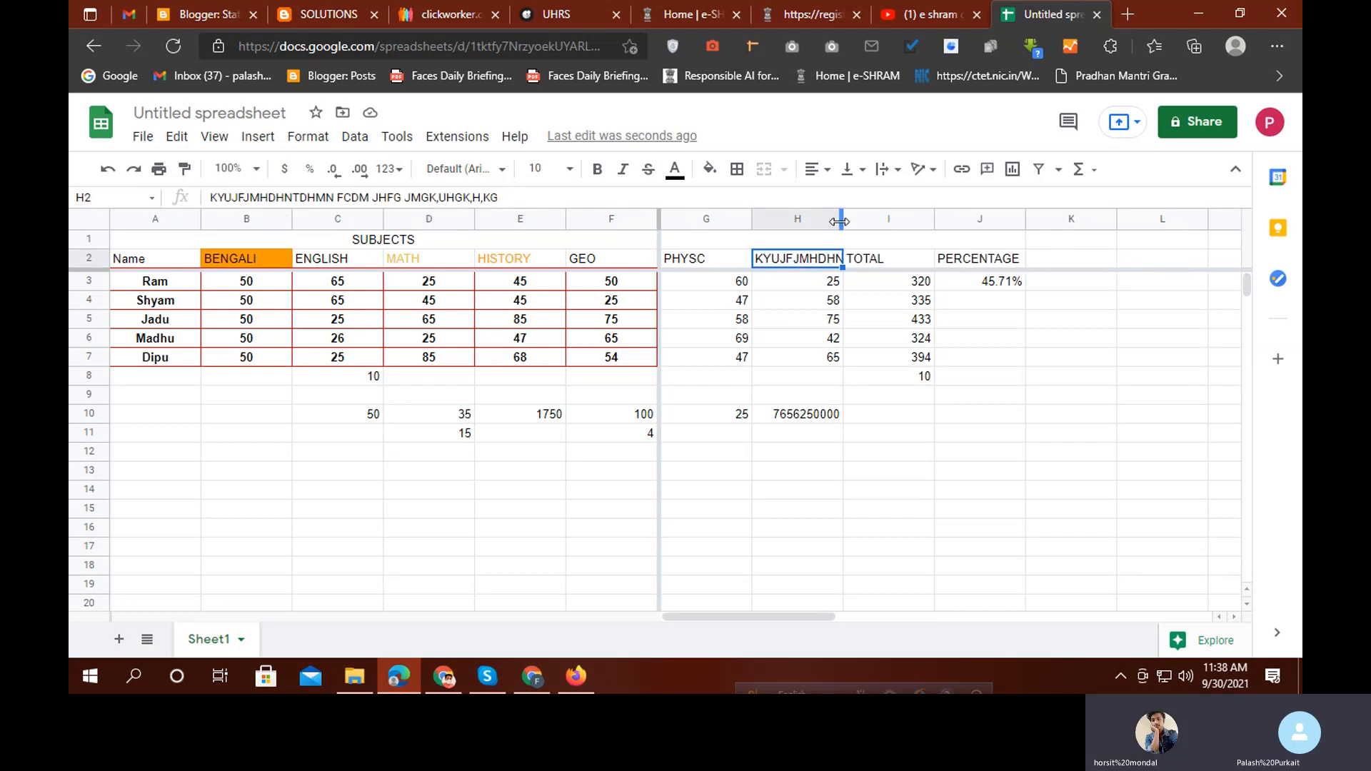
left_click_drag(1026, 202, 1171, 216)
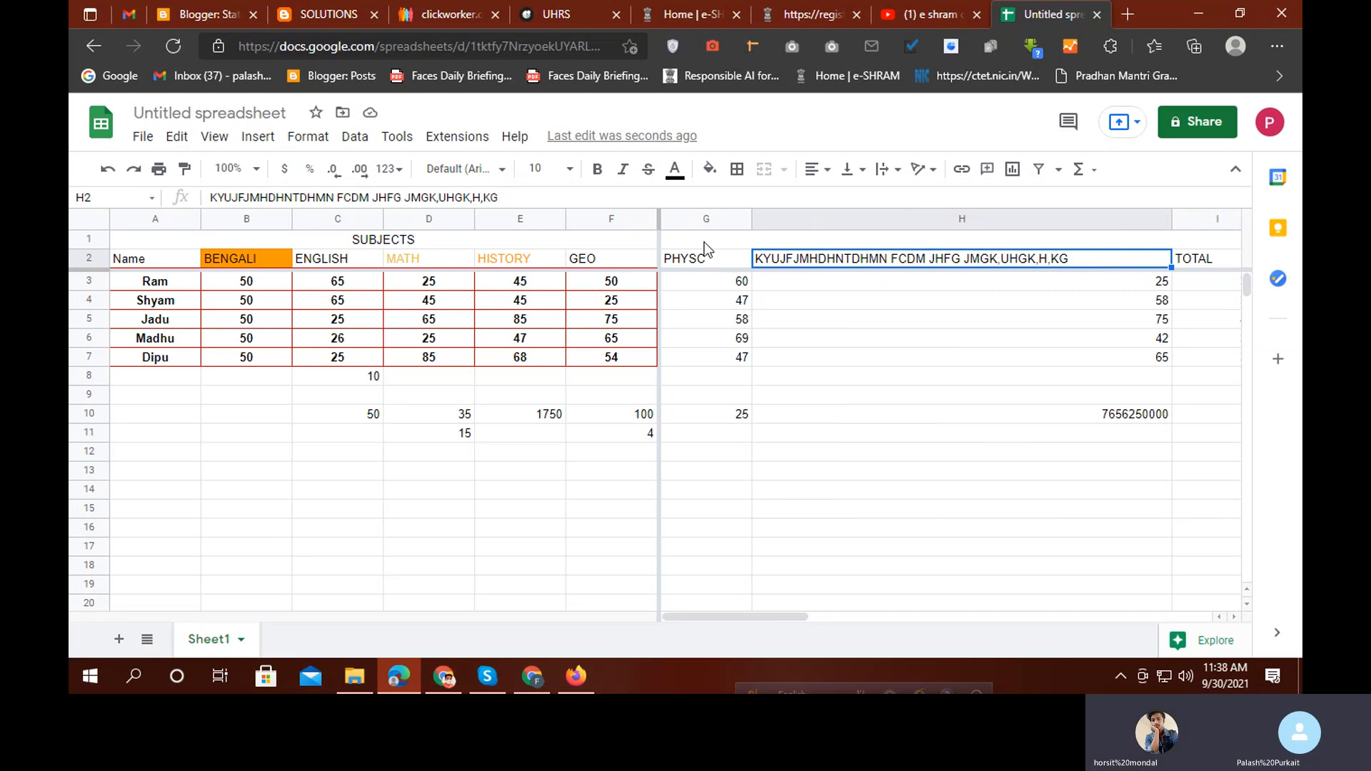
left_click_drag(80, 267, 100, 358)
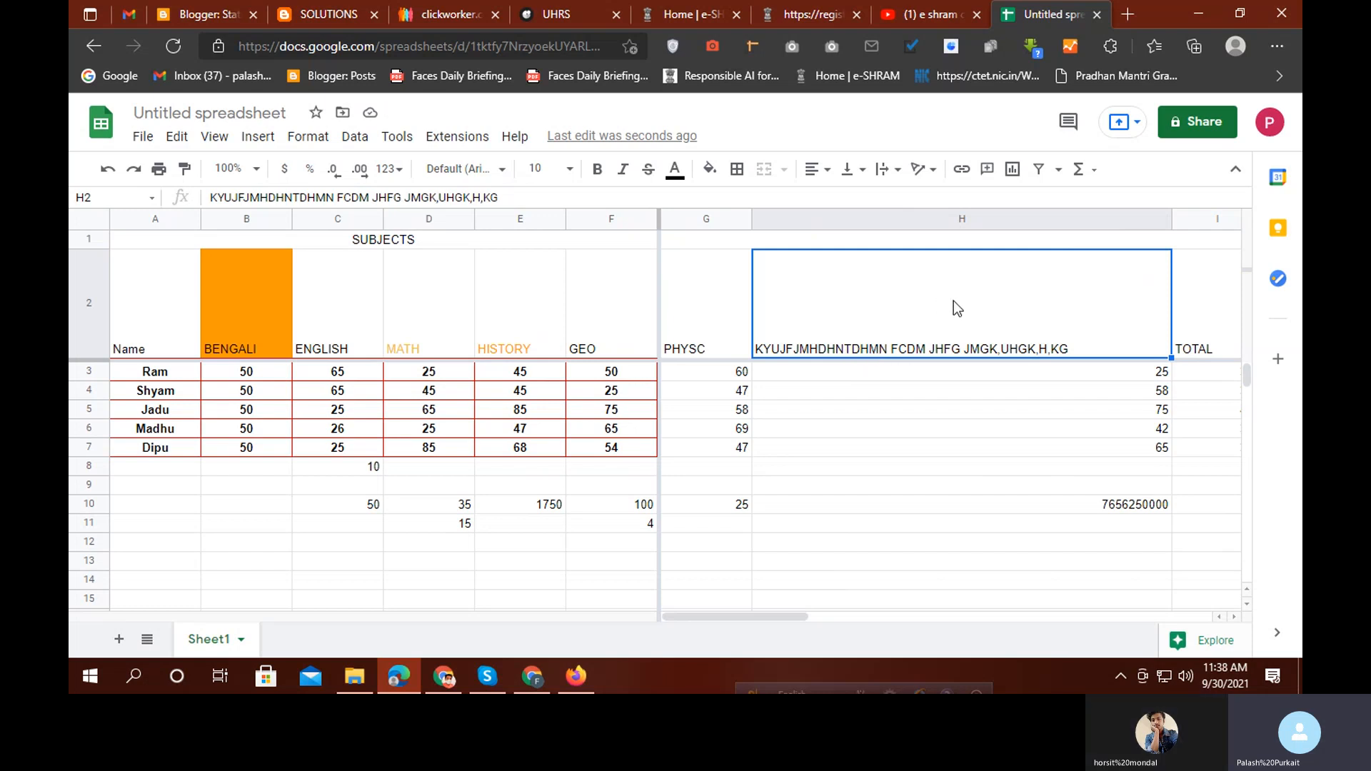
Centre the H2 heading vertically (middle) and horizontally (center) in its cell
left_click(857, 172)
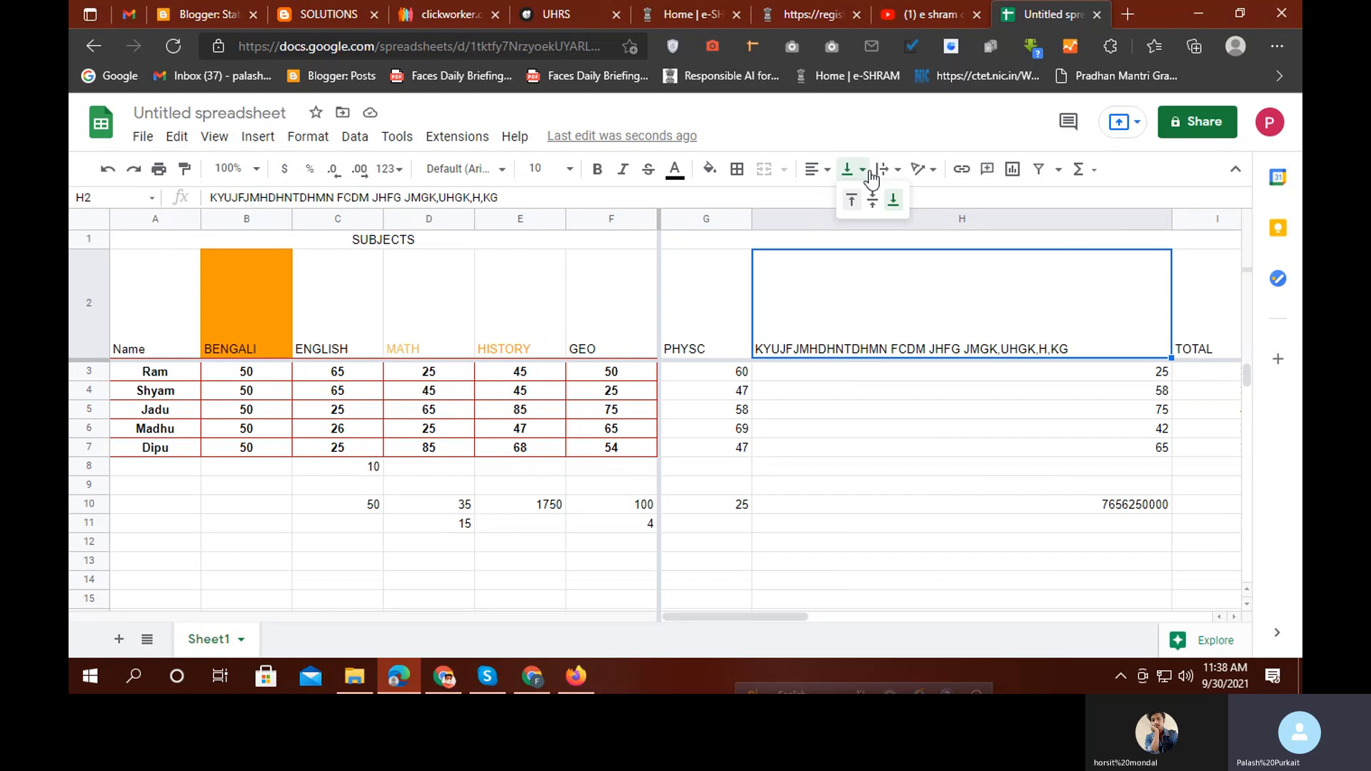
left_click(901, 273)
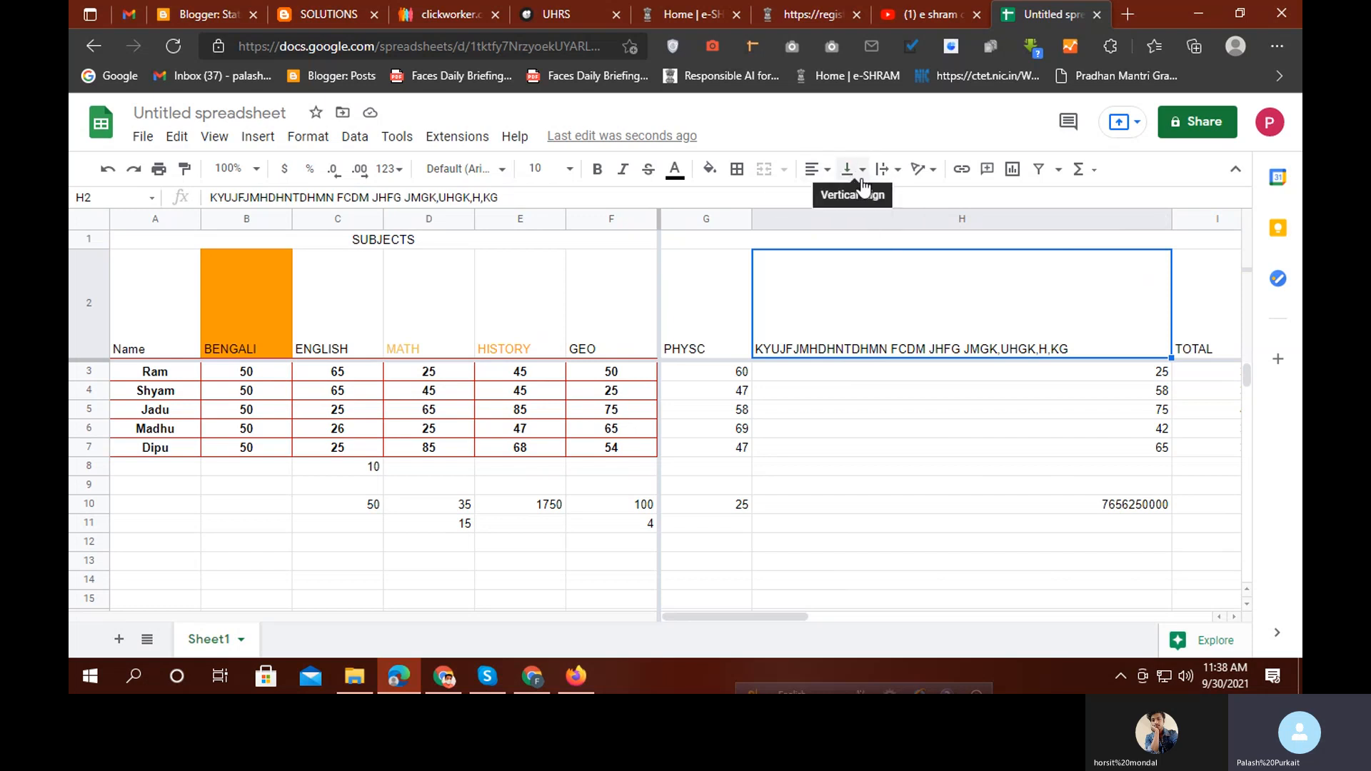
left_click(853, 171)
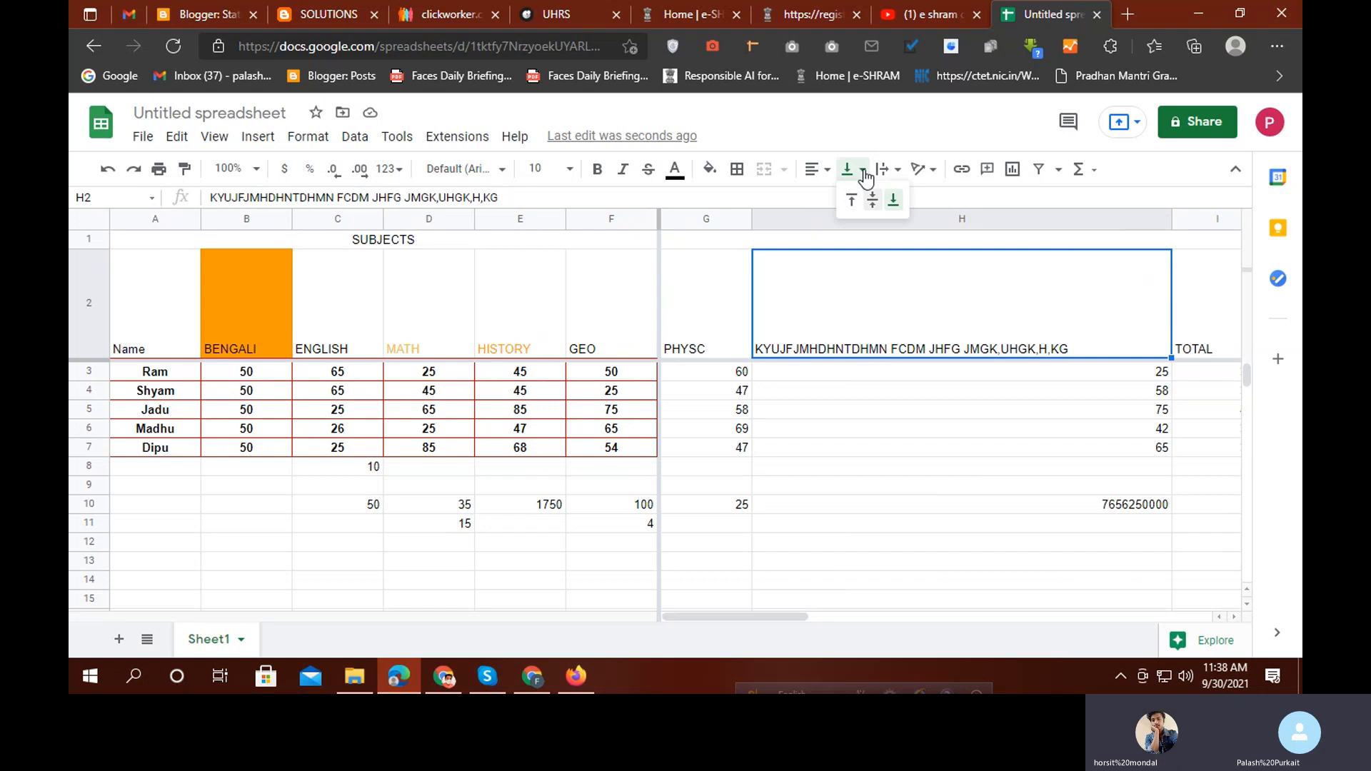
left_click(874, 201)
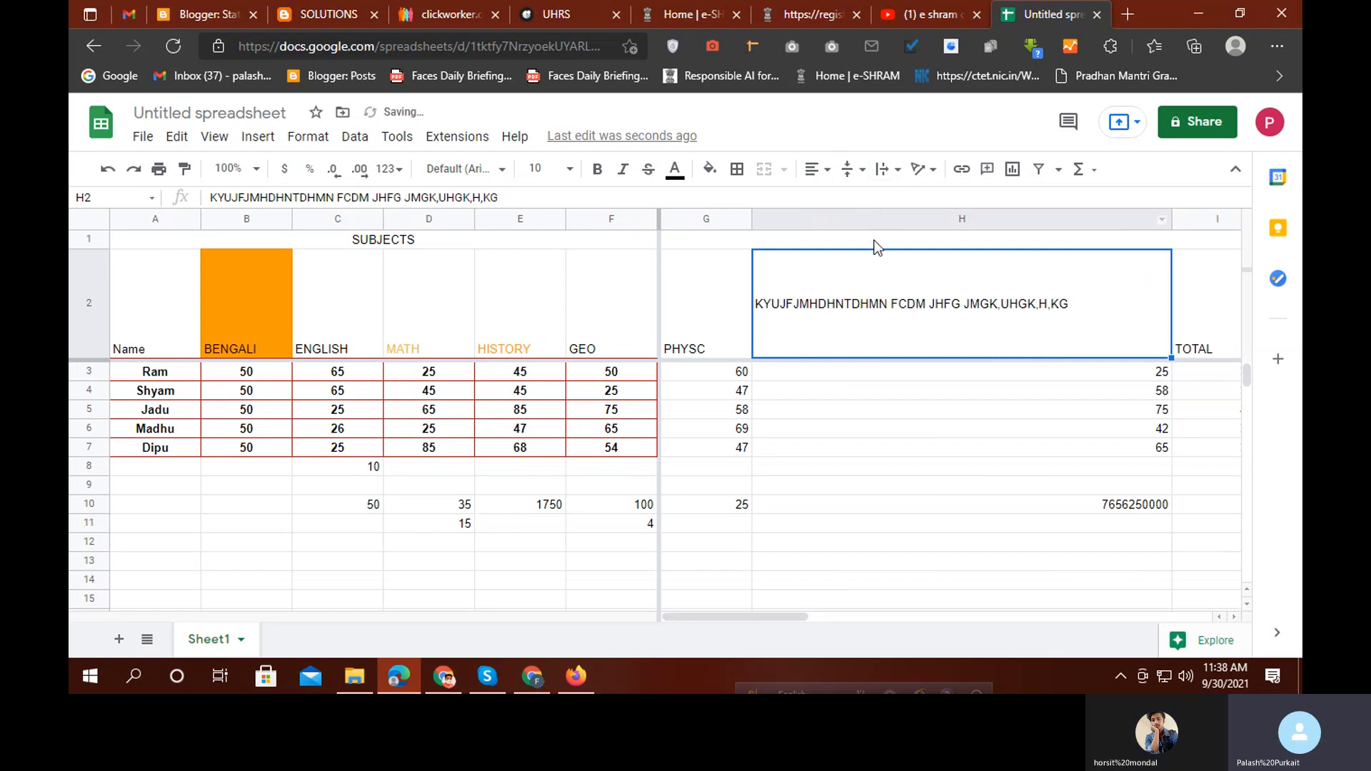
left_click(812, 169)
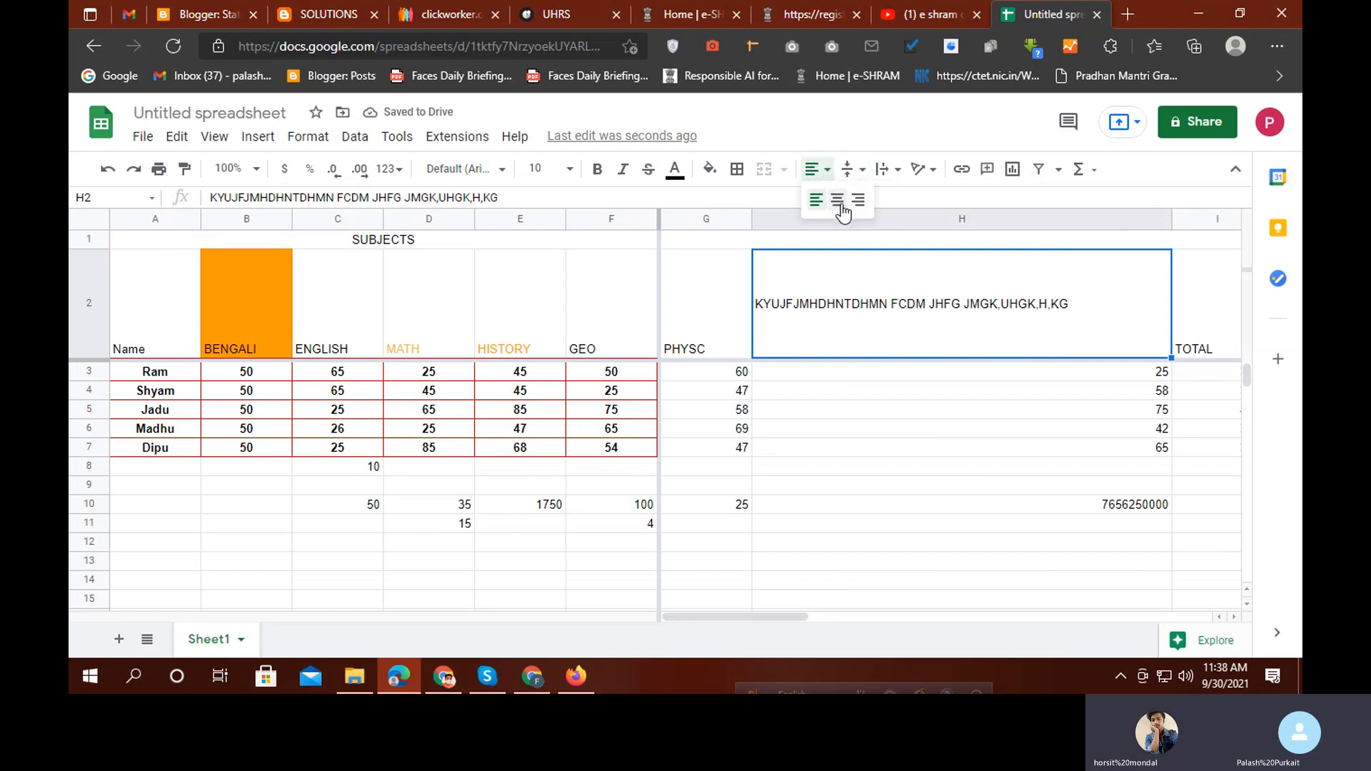
left_click(836, 196)
Change the text wrapping of H6 and tilt the 42 in it
key("Down")
key("Down")
key("Down")
key("Down")
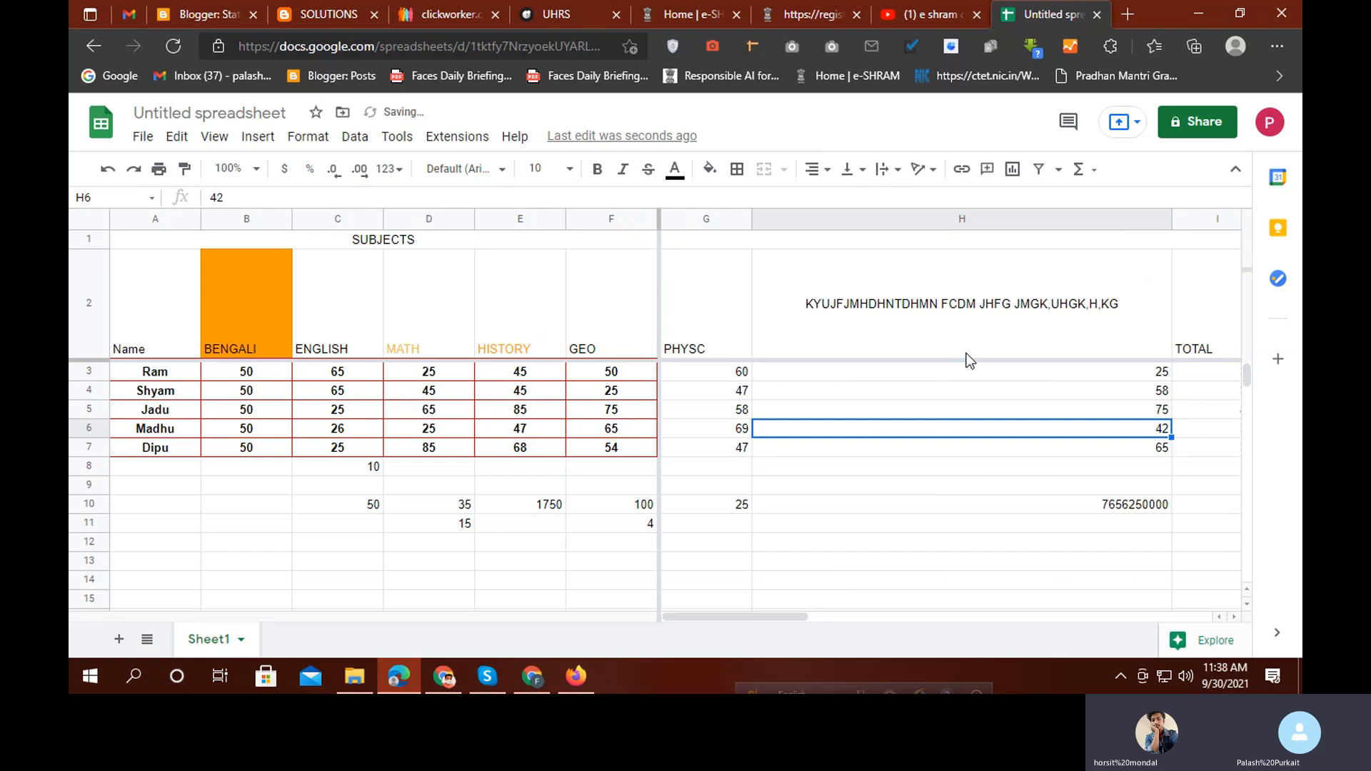
left_click(893, 170)
left_click(906, 197)
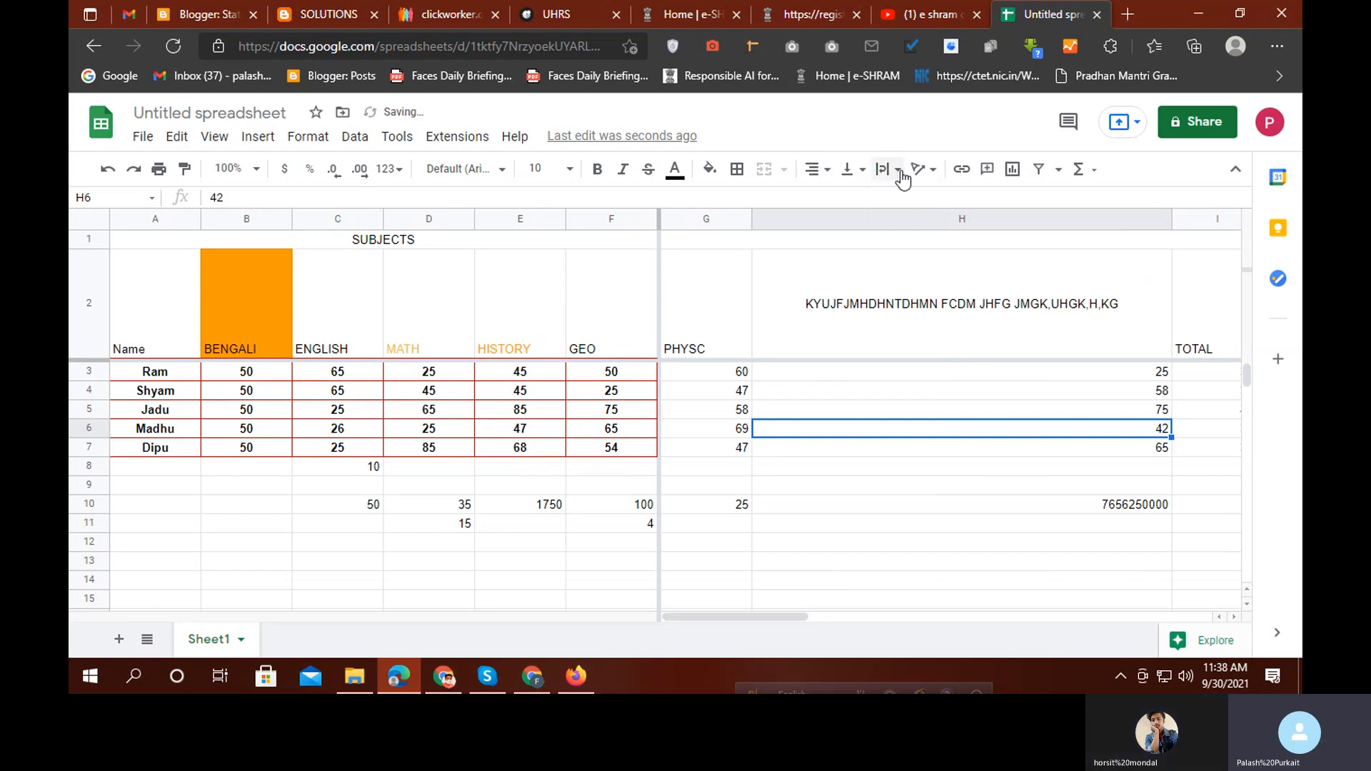
left_click(900, 172)
left_click(931, 199)
left_click(923, 170)
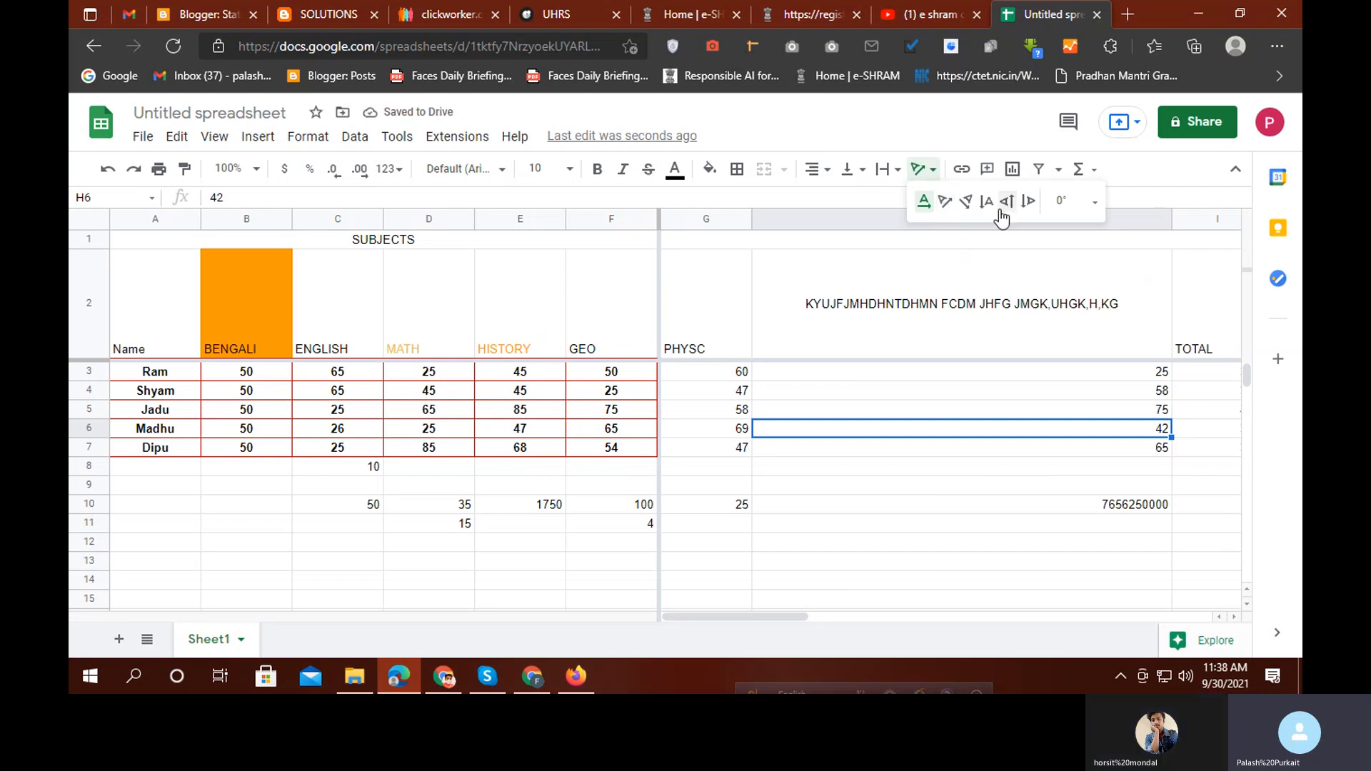
left_click(945, 201)
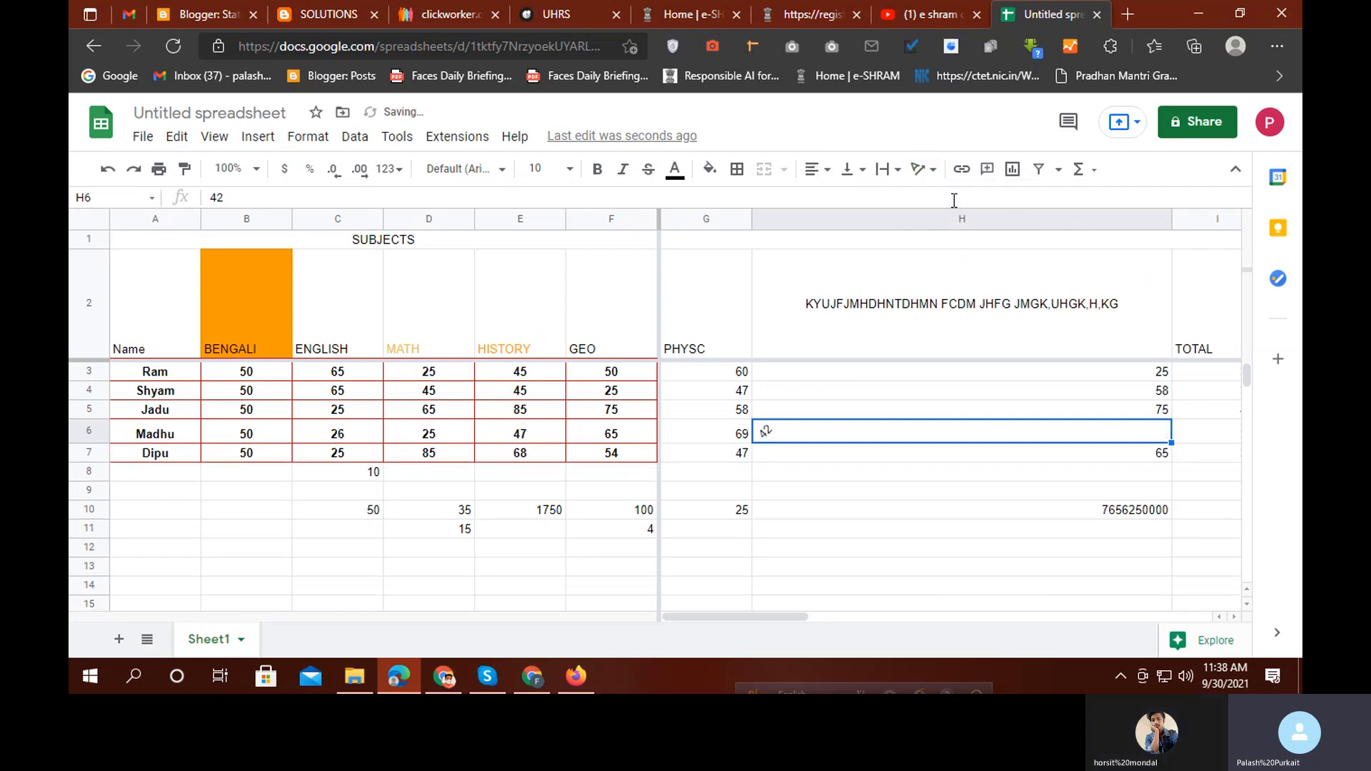
Try diagonal and vertical rotations on the H2 heading, then set it back to horizontal
left_click(936, 313)
left_click(920, 171)
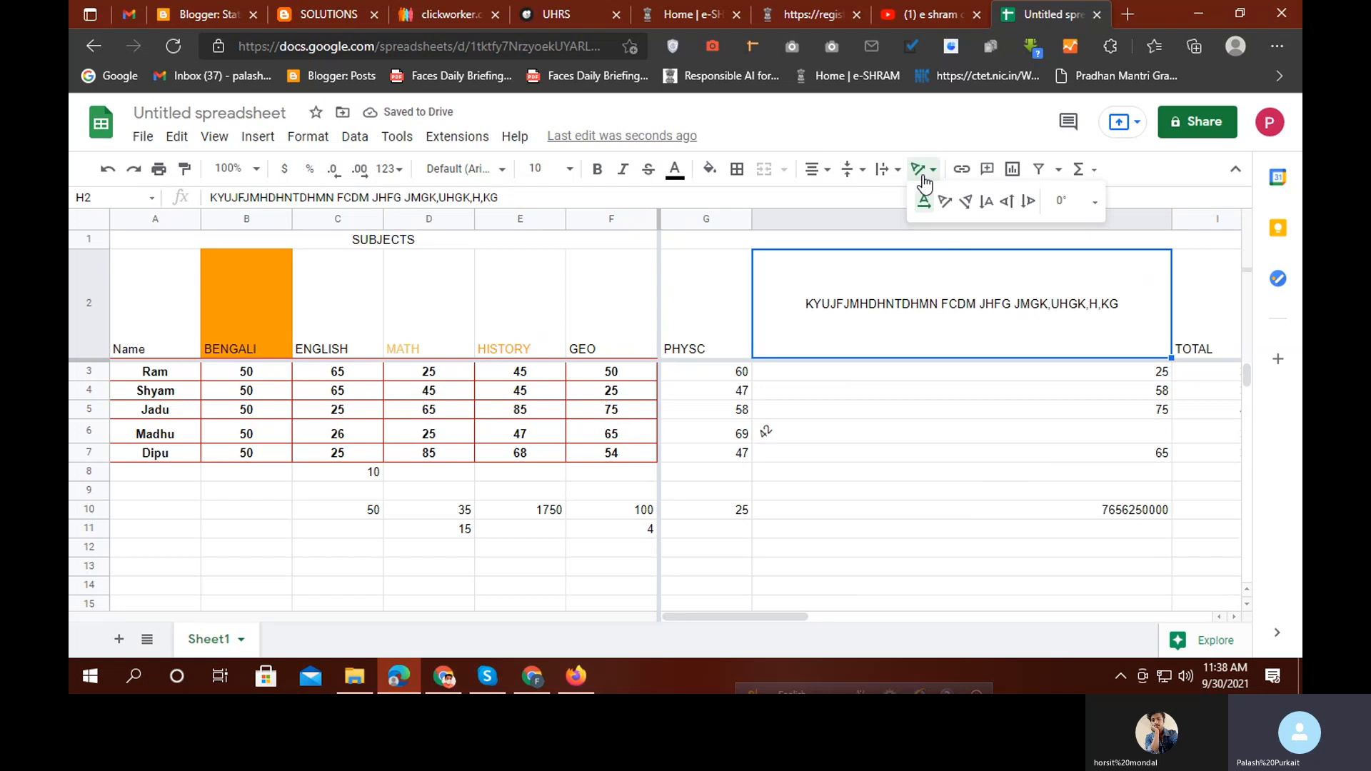
left_click(976, 201)
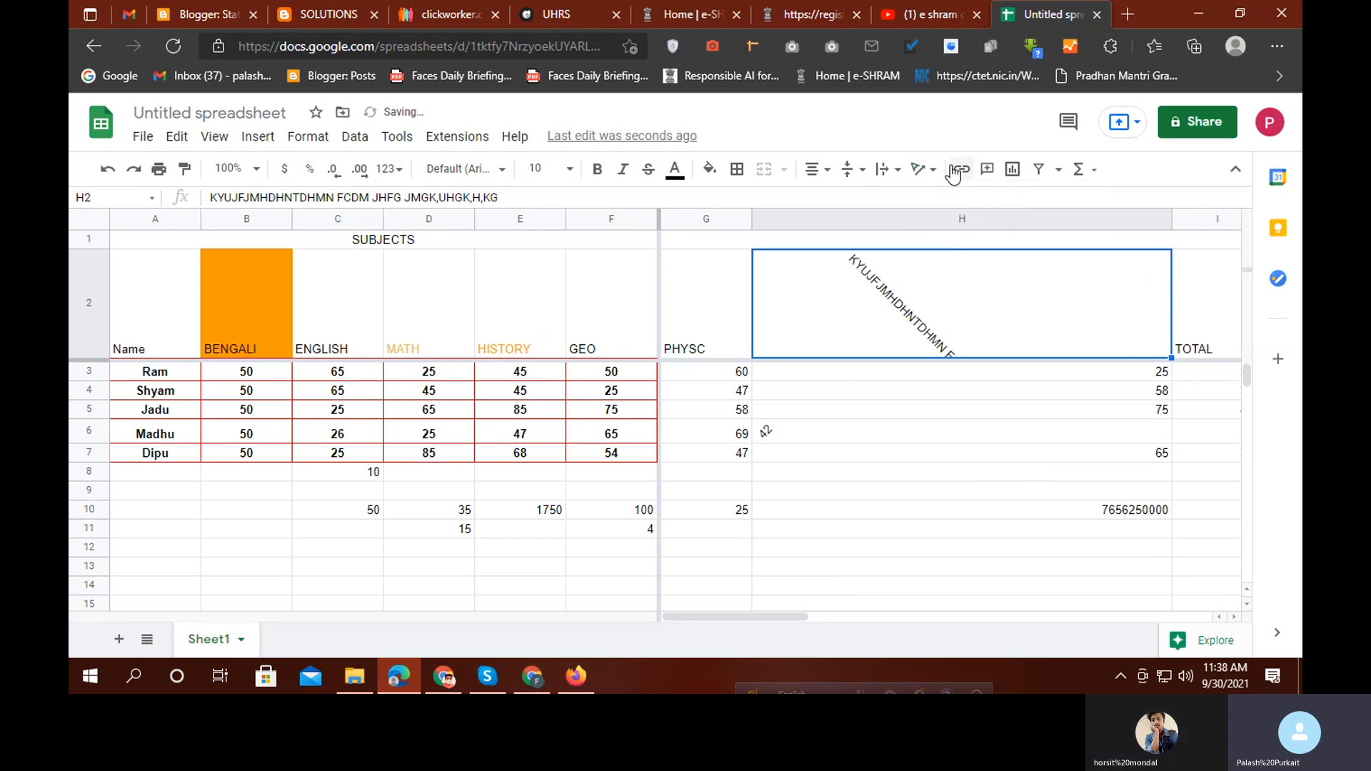
left_click(919, 169)
left_click(1002, 203)
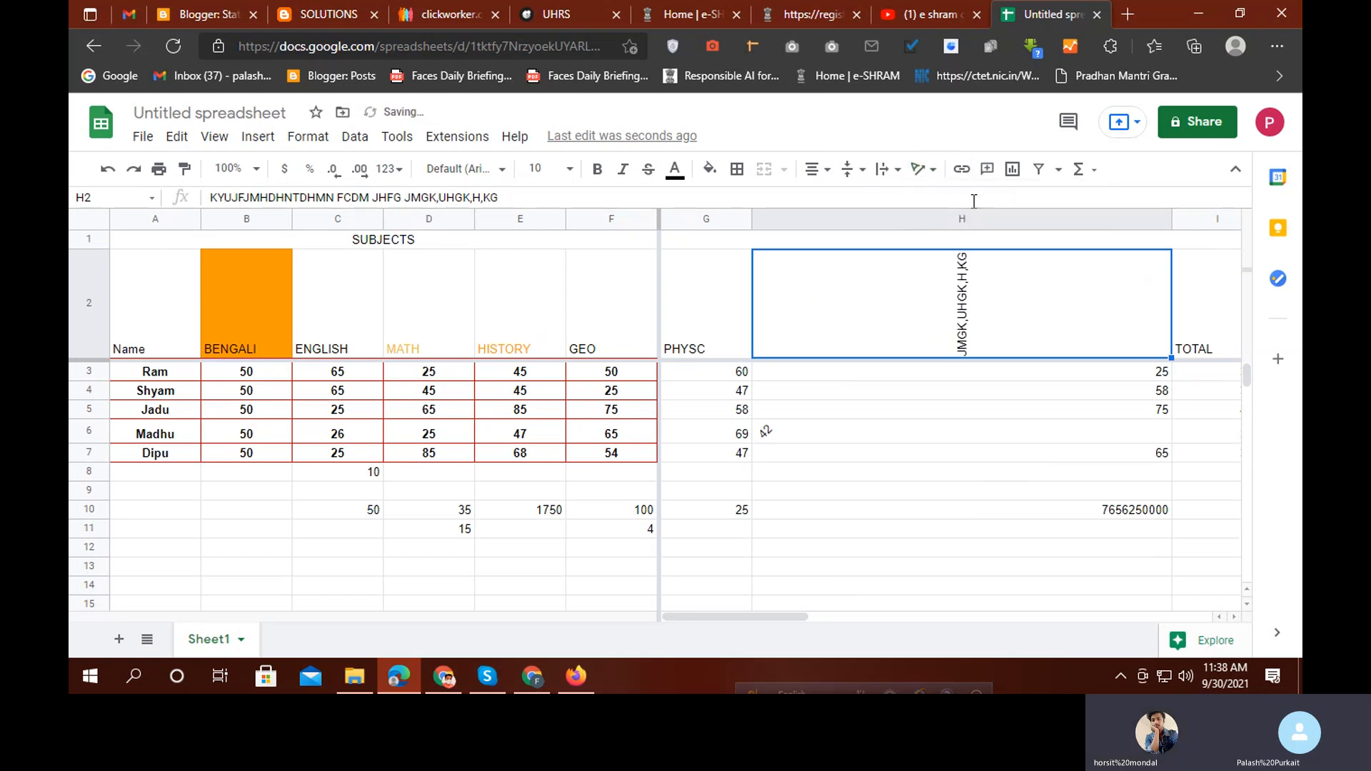
left_click(919, 169)
left_click(924, 203)
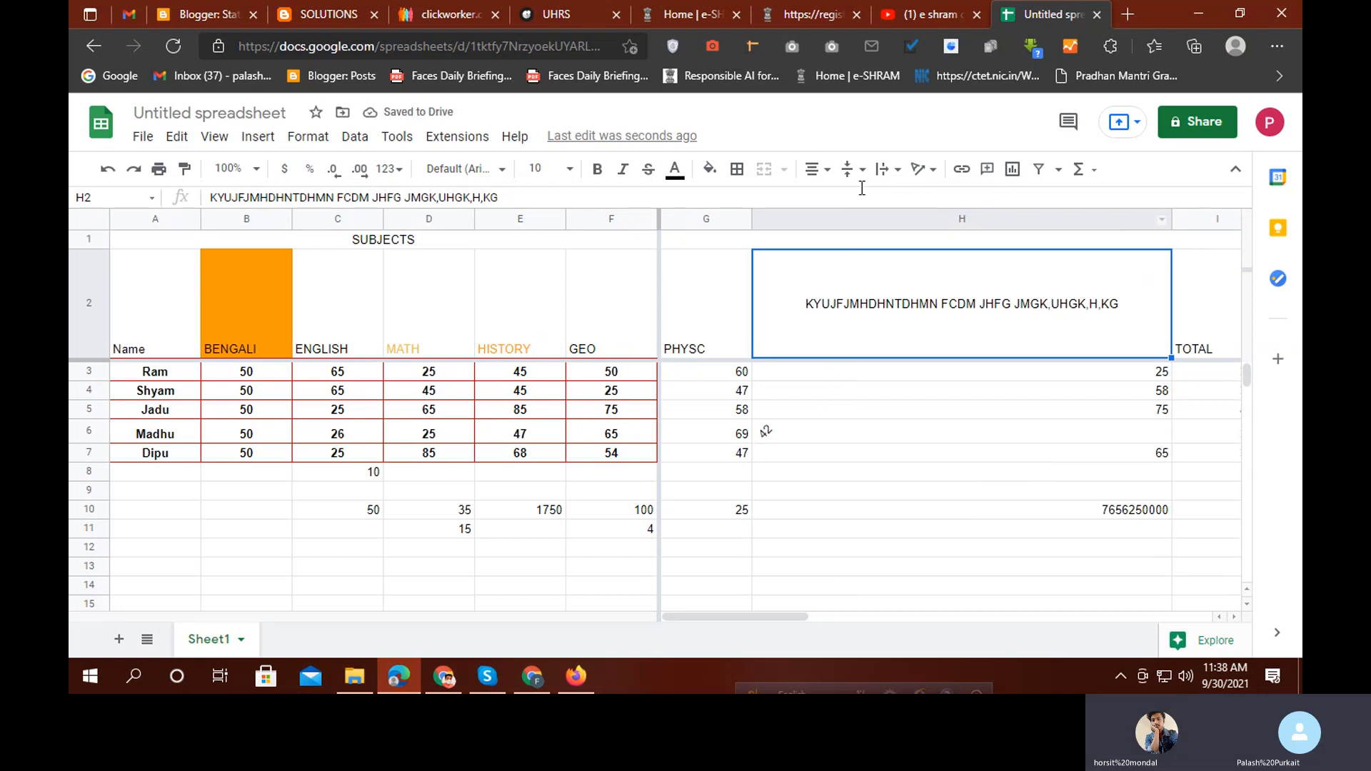
Change the text wrapping of the H2 heading, then go to H6
left_click(882, 169)
left_click(927, 197)
left_click(886, 169)
left_click(907, 200)
left_click(861, 429)
Drag the row 2 boundary upward to a compact height, adjusting the frozen header rows
scroll(942, 334, "down", 2)
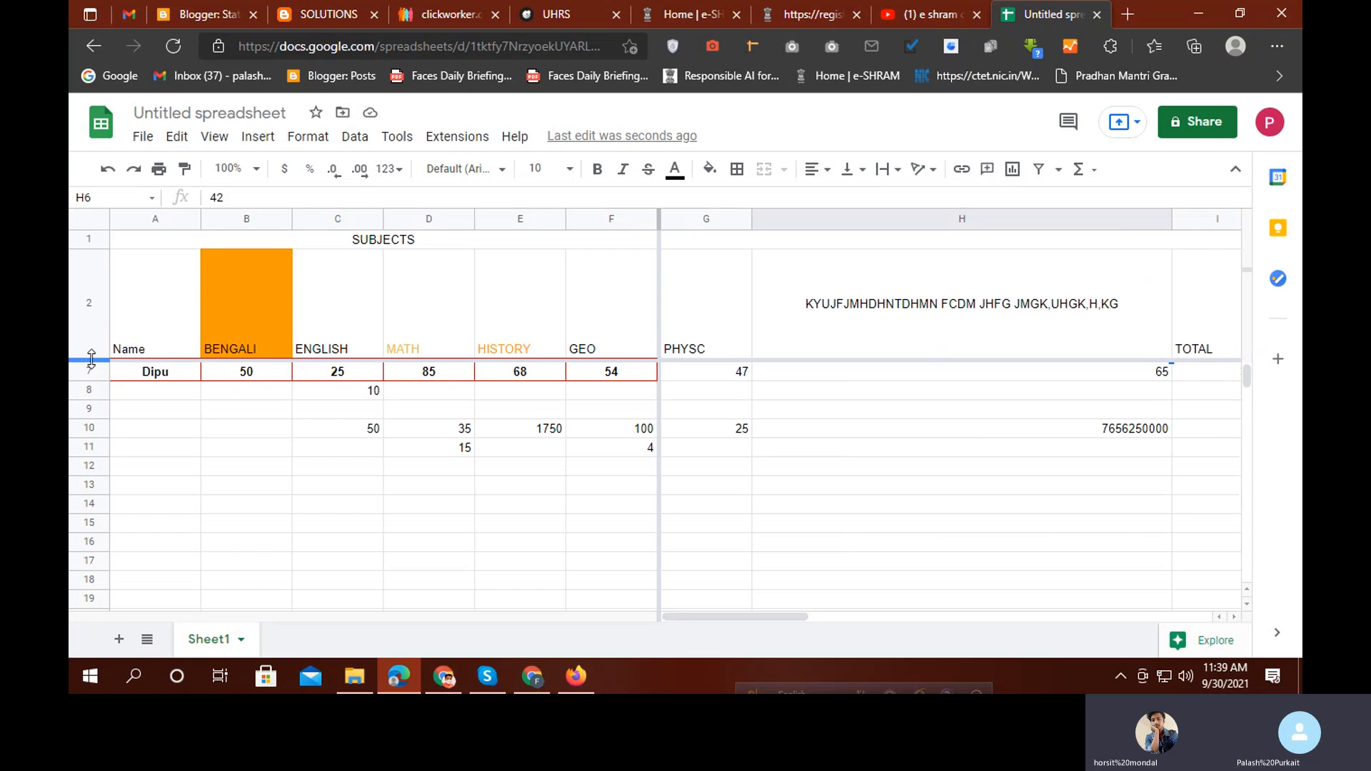
left_click_drag(92, 357, 107, 303)
left_click_drag(112, 357, 107, 272)
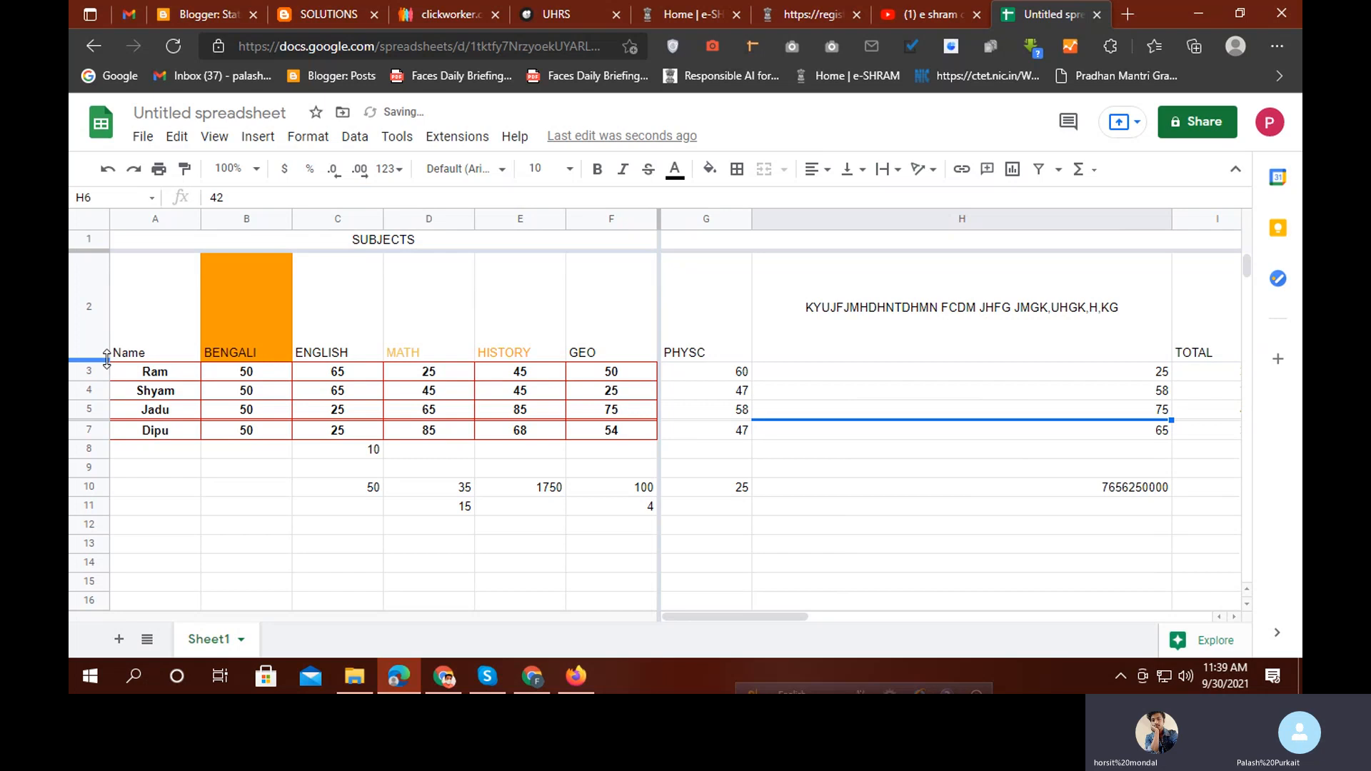
left_click_drag(108, 359, 105, 282)
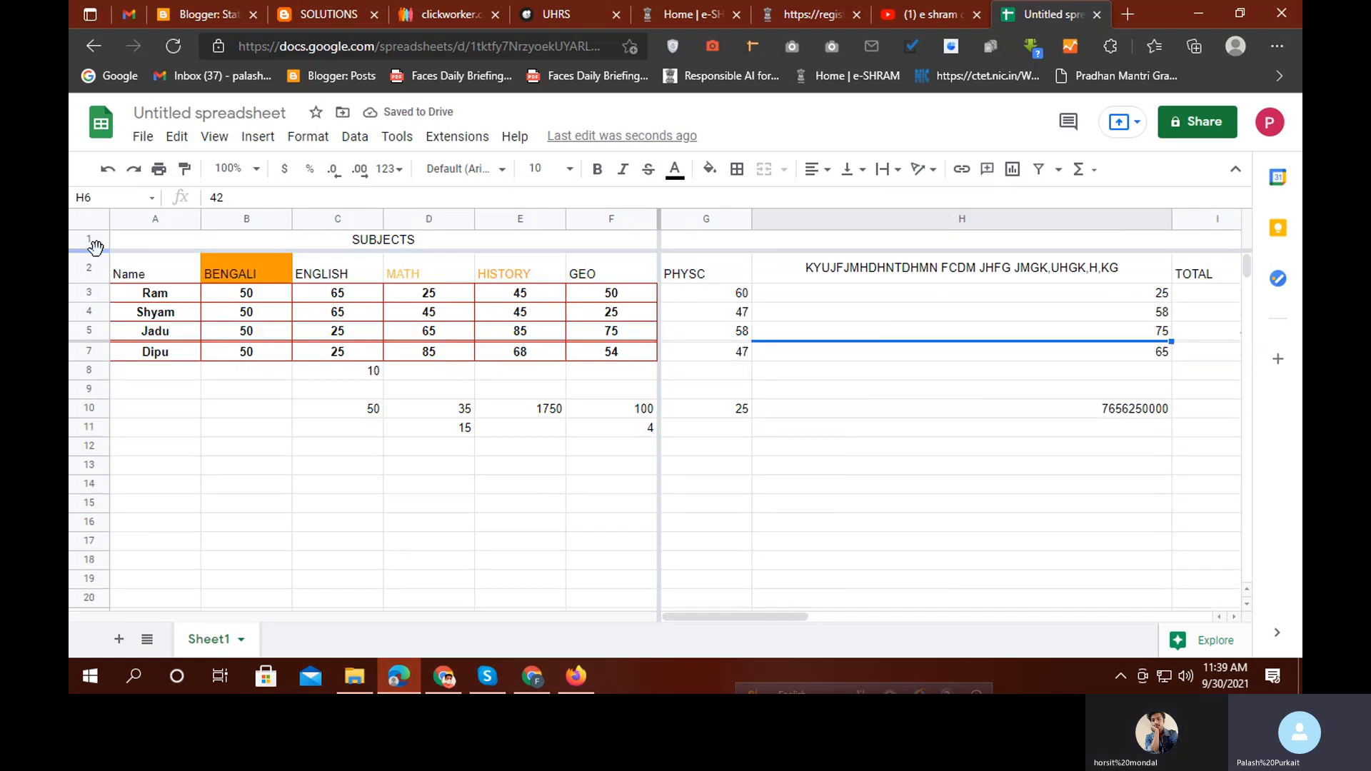
left_click_drag(92, 280, 86, 277)
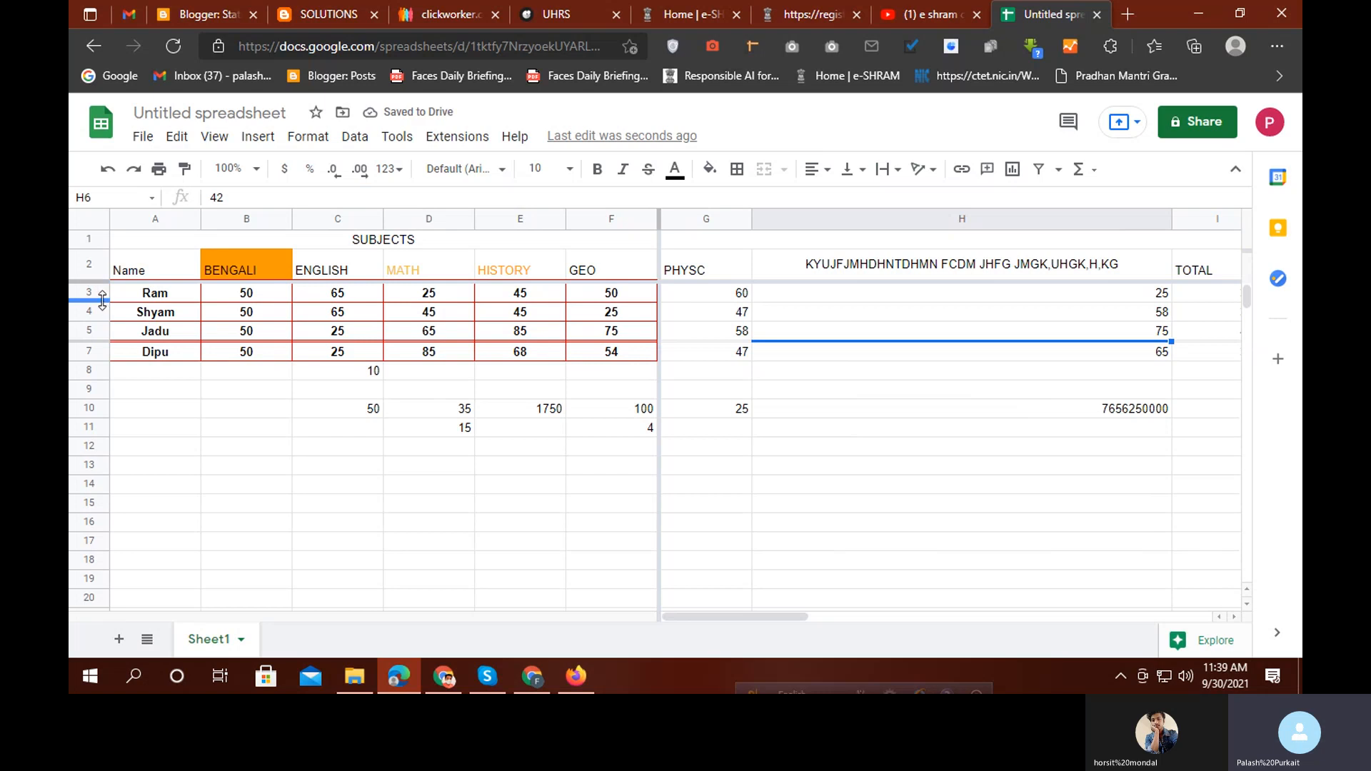
left_click(323, 541)
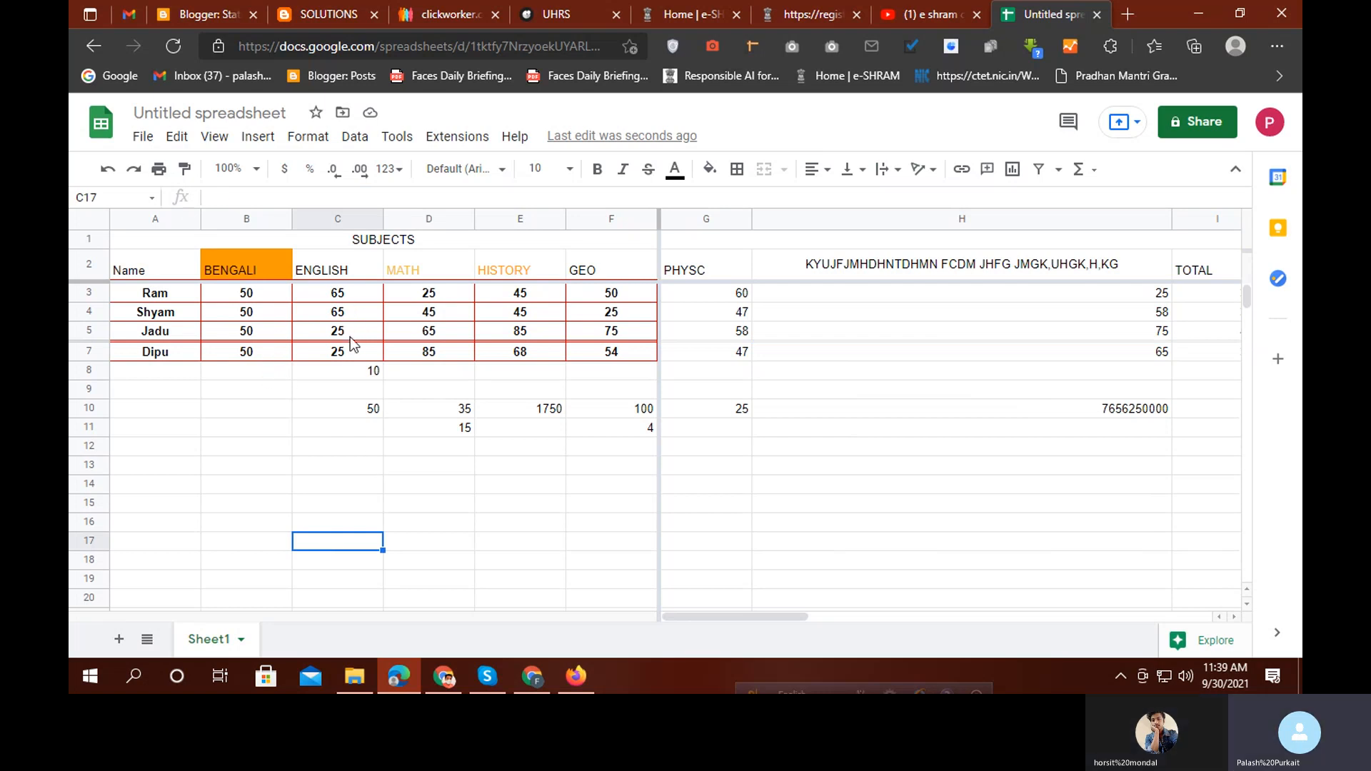
left_click(337, 217)
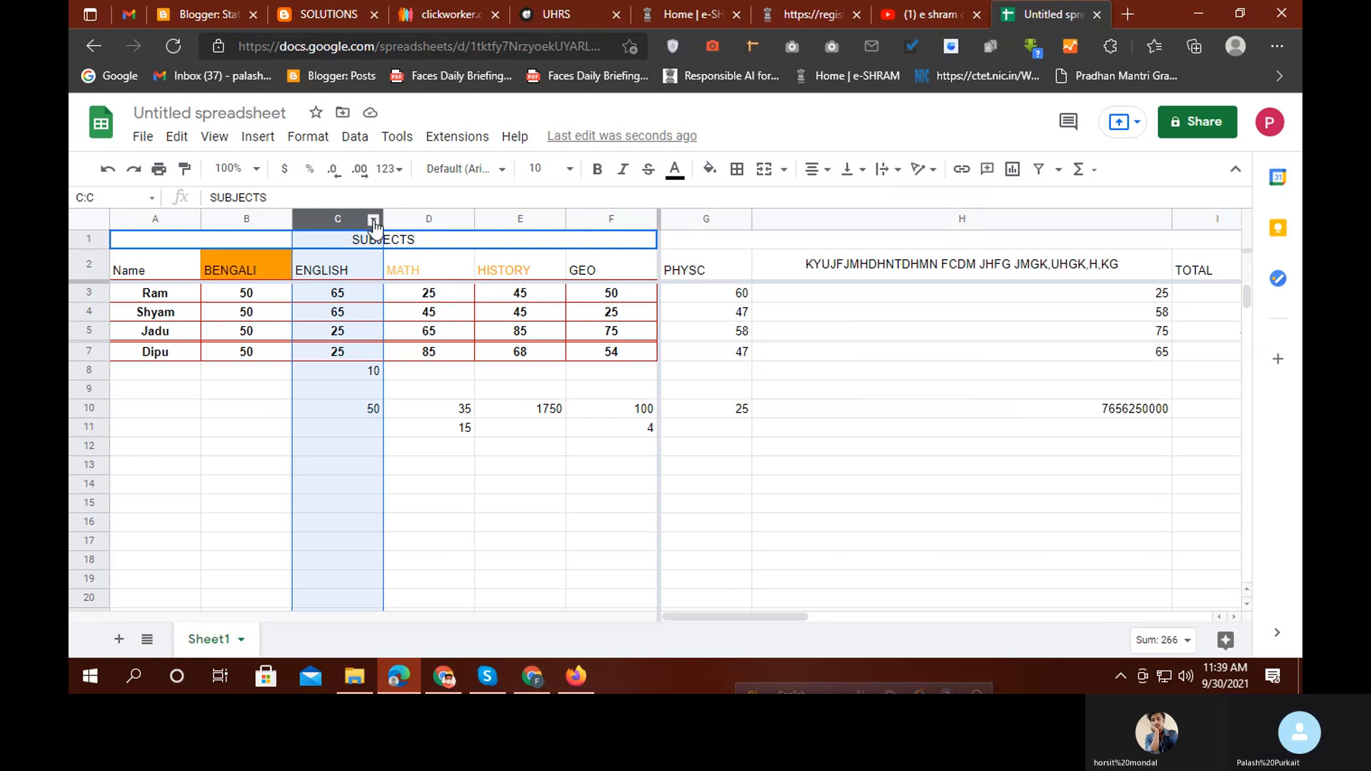
left_click(373, 222)
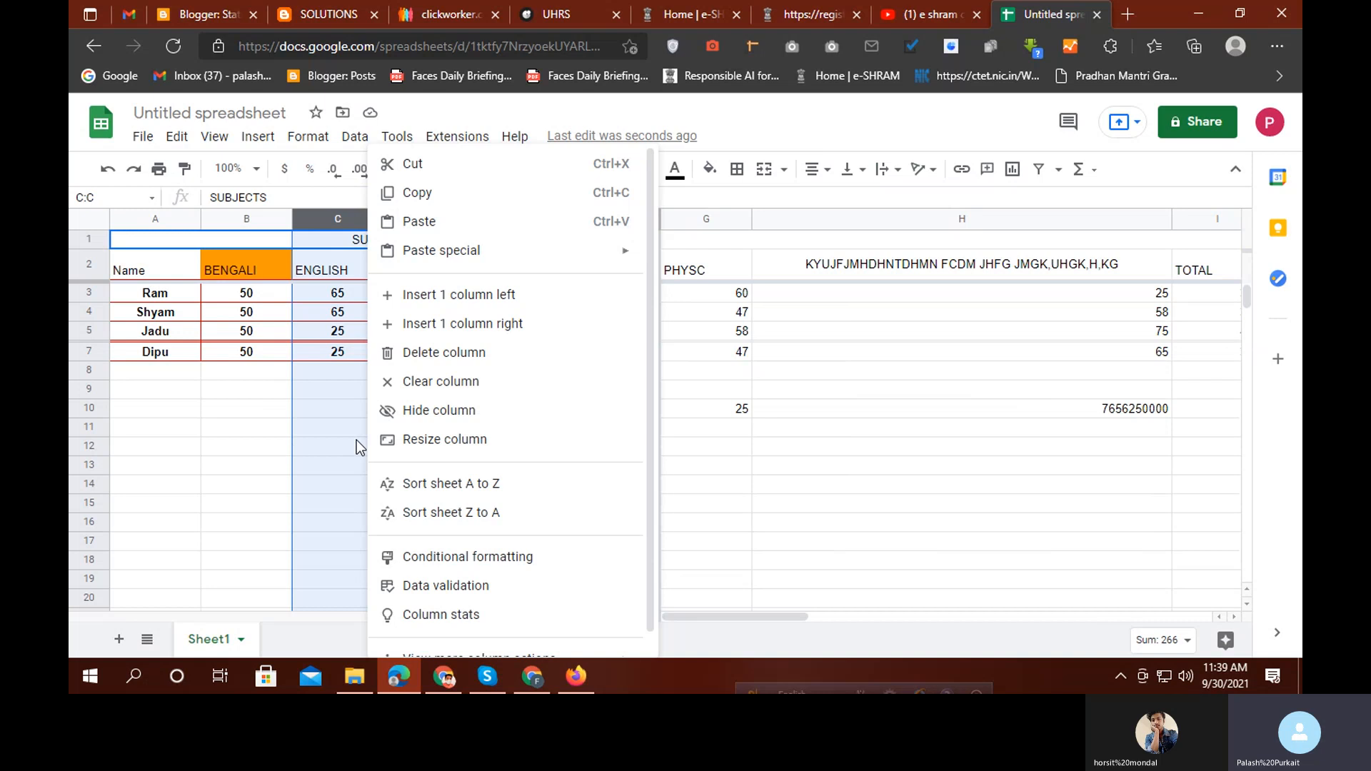
left_click(222, 584)
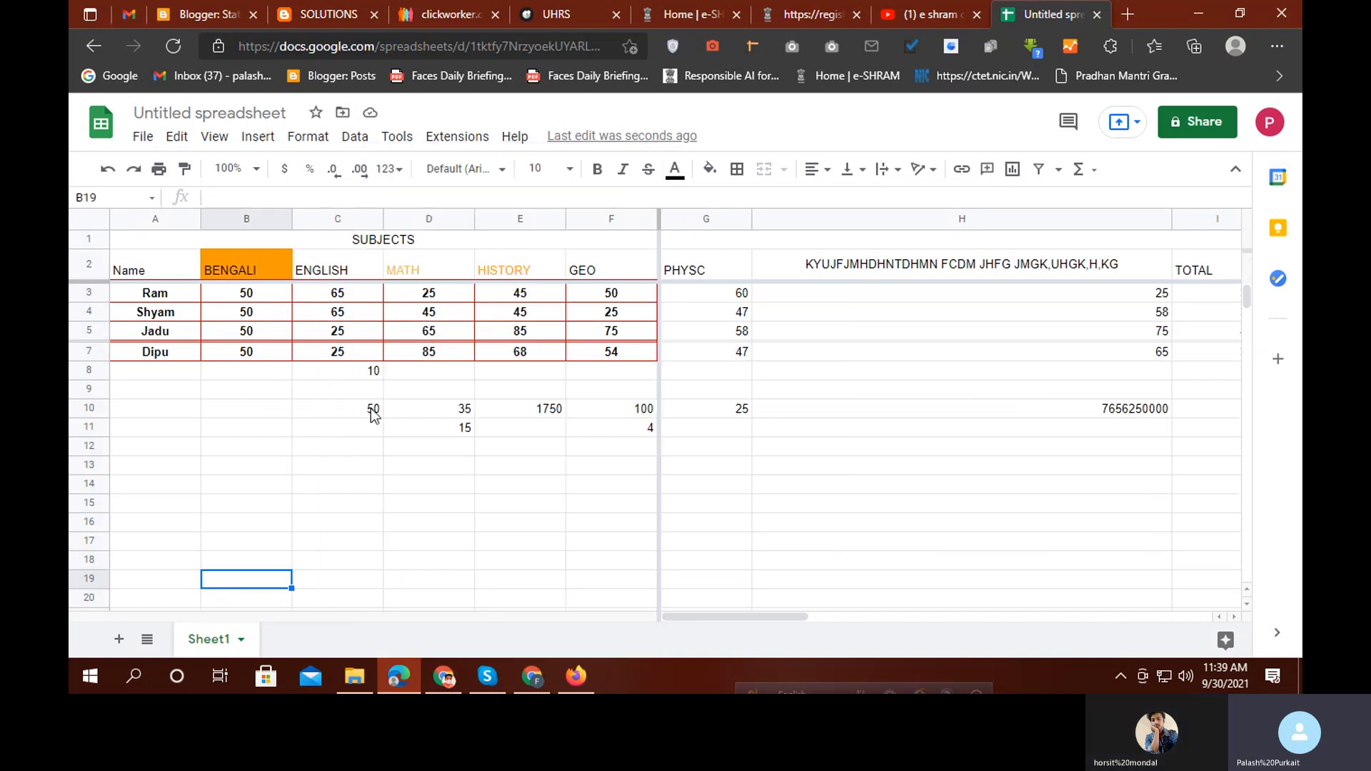
left_click(1059, 170)
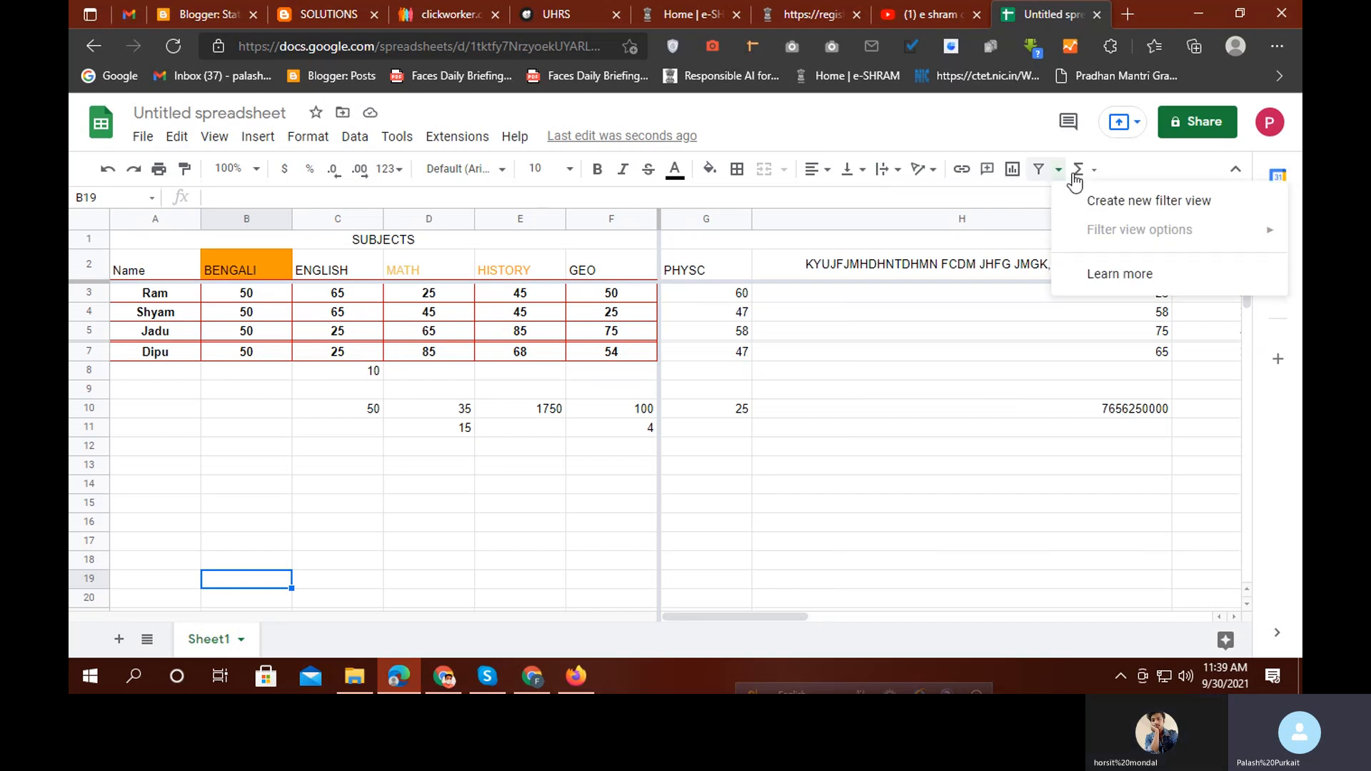
left_click(1135, 203)
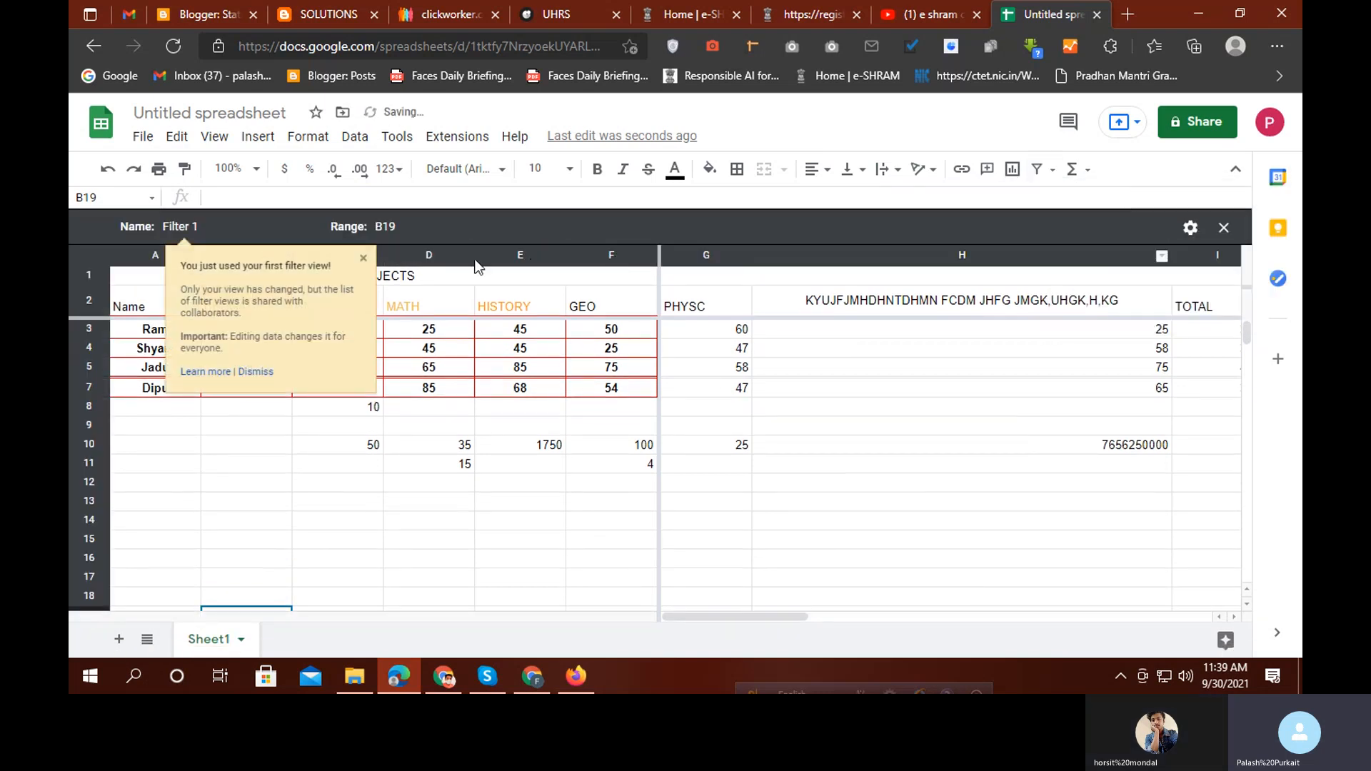
left_click(364, 260)
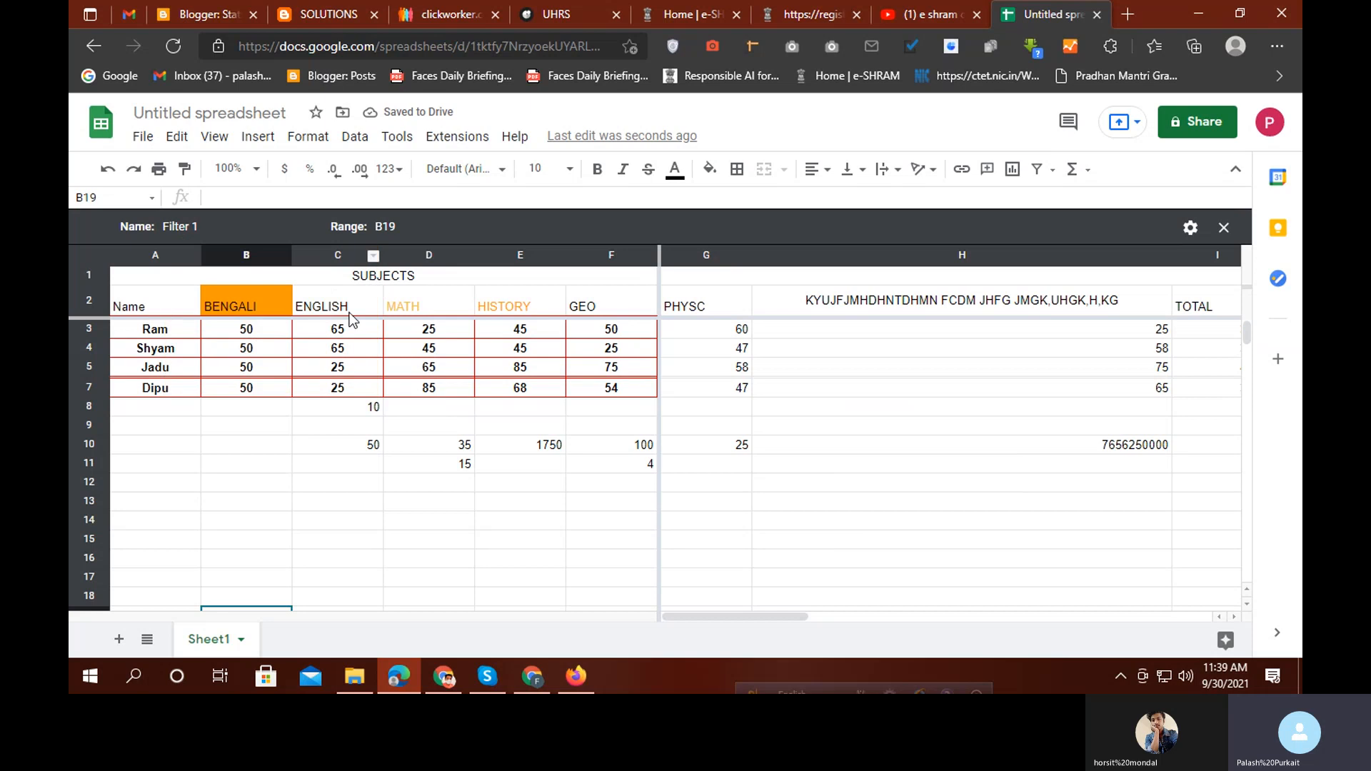
left_click(373, 255)
mouse_move(375, 264)
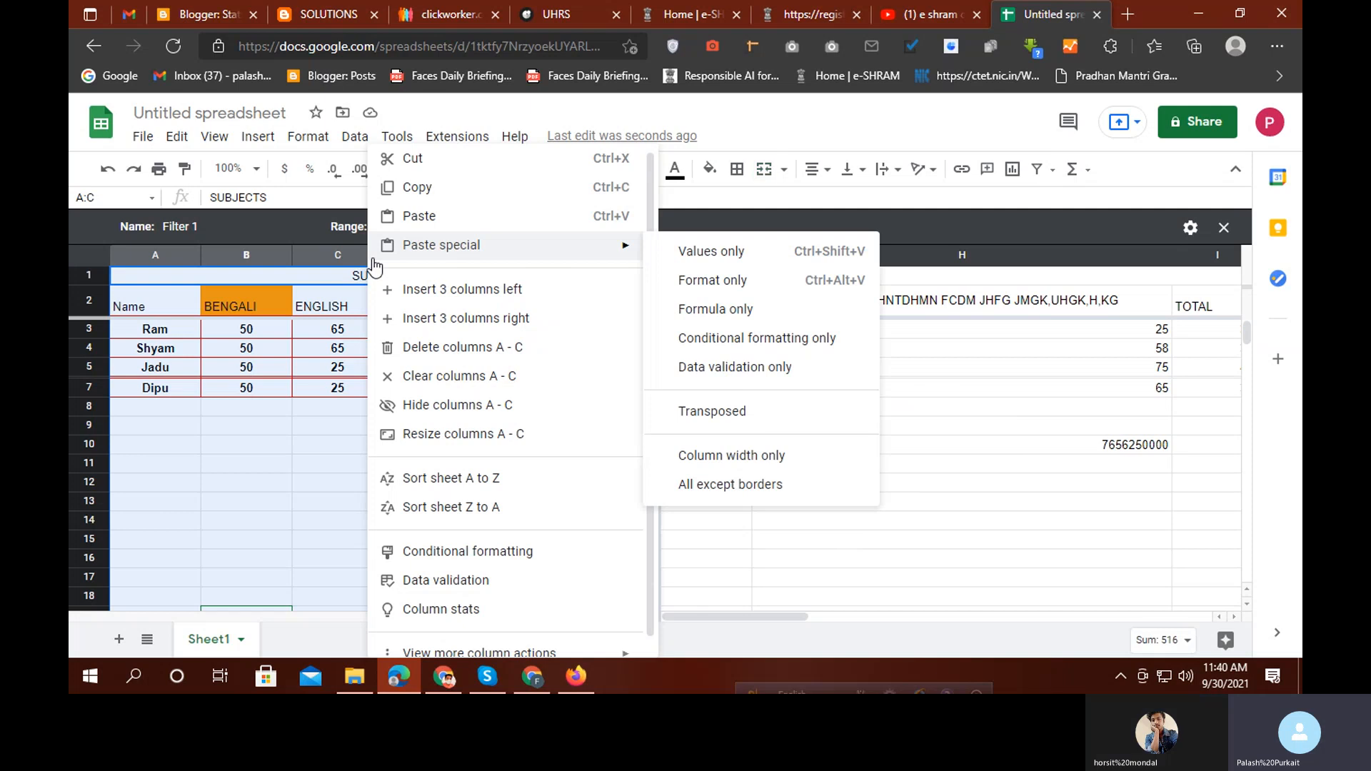
left_click(254, 540)
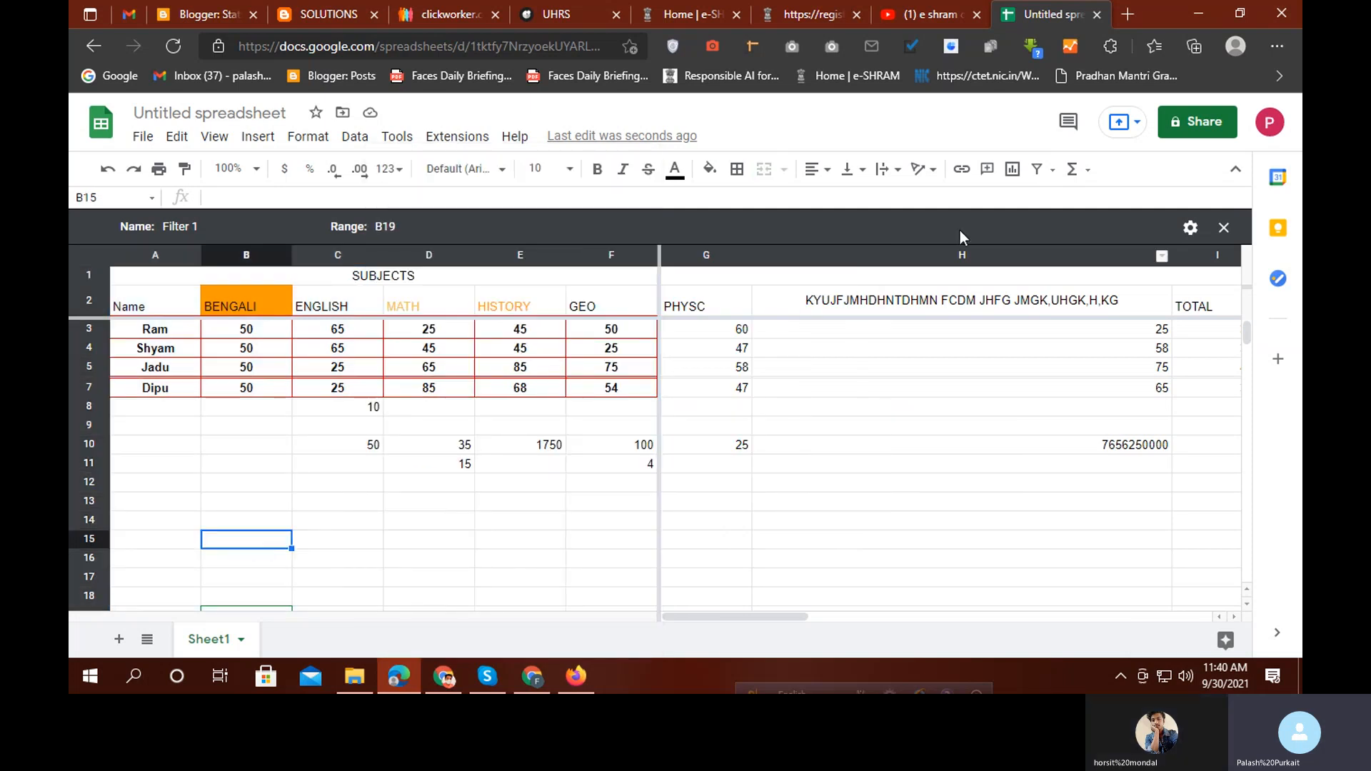
Close the Filter 1 view after briefly opening column C's actions menu
left_click(346, 300)
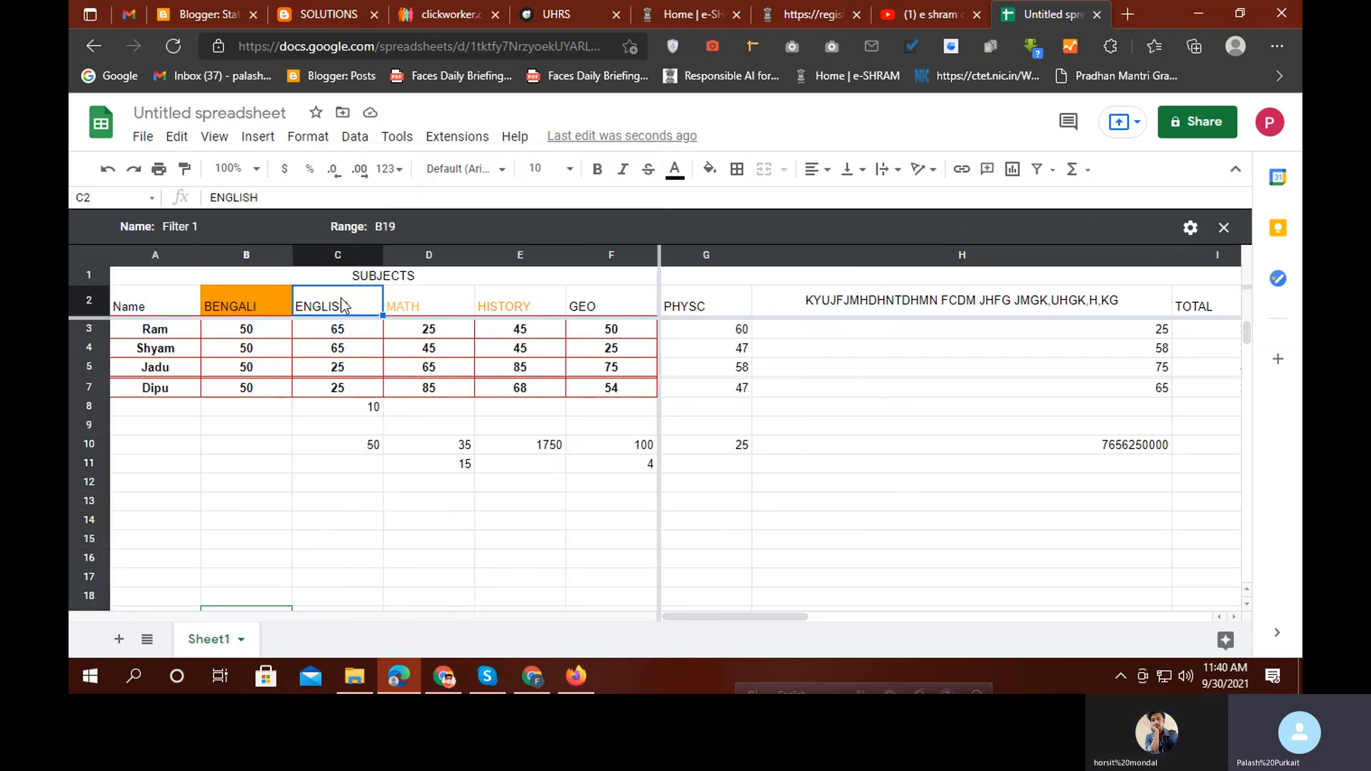
left_click(344, 254)
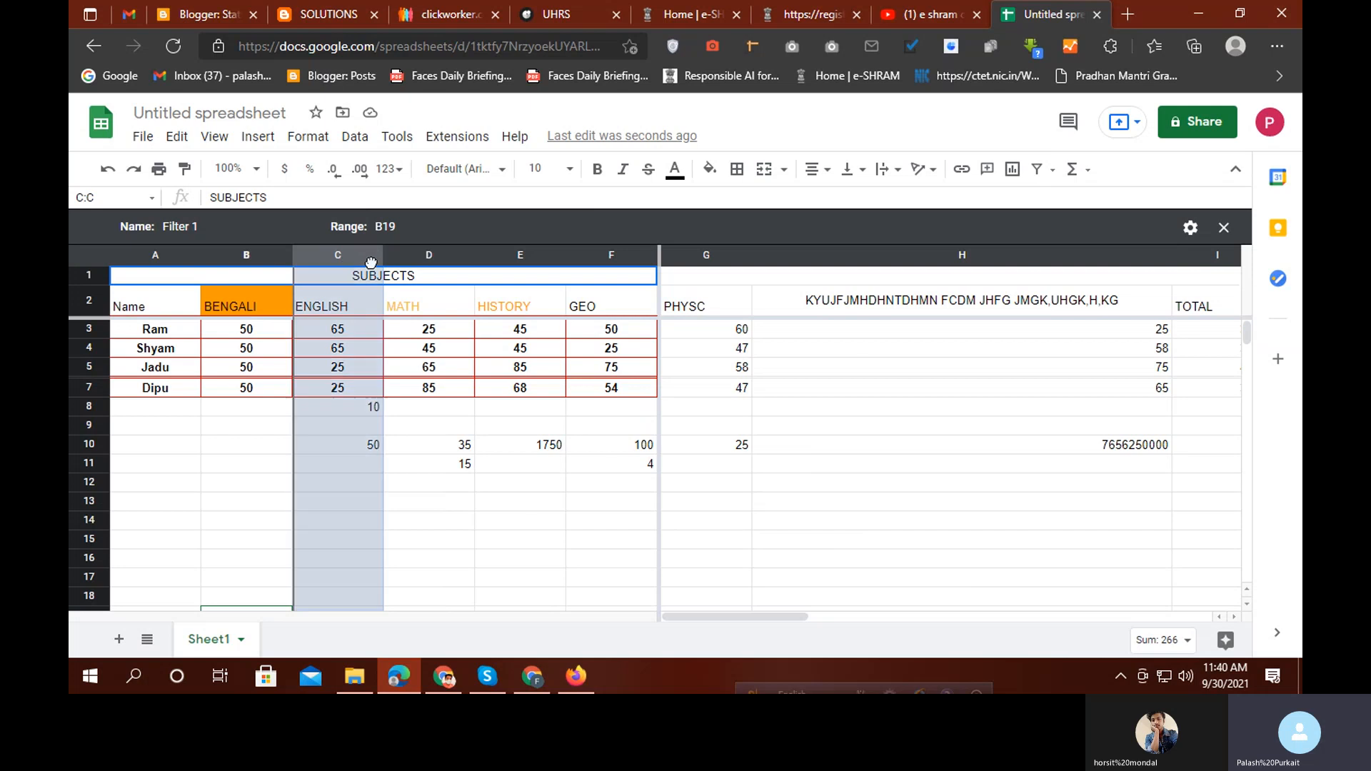
right_click(374, 265)
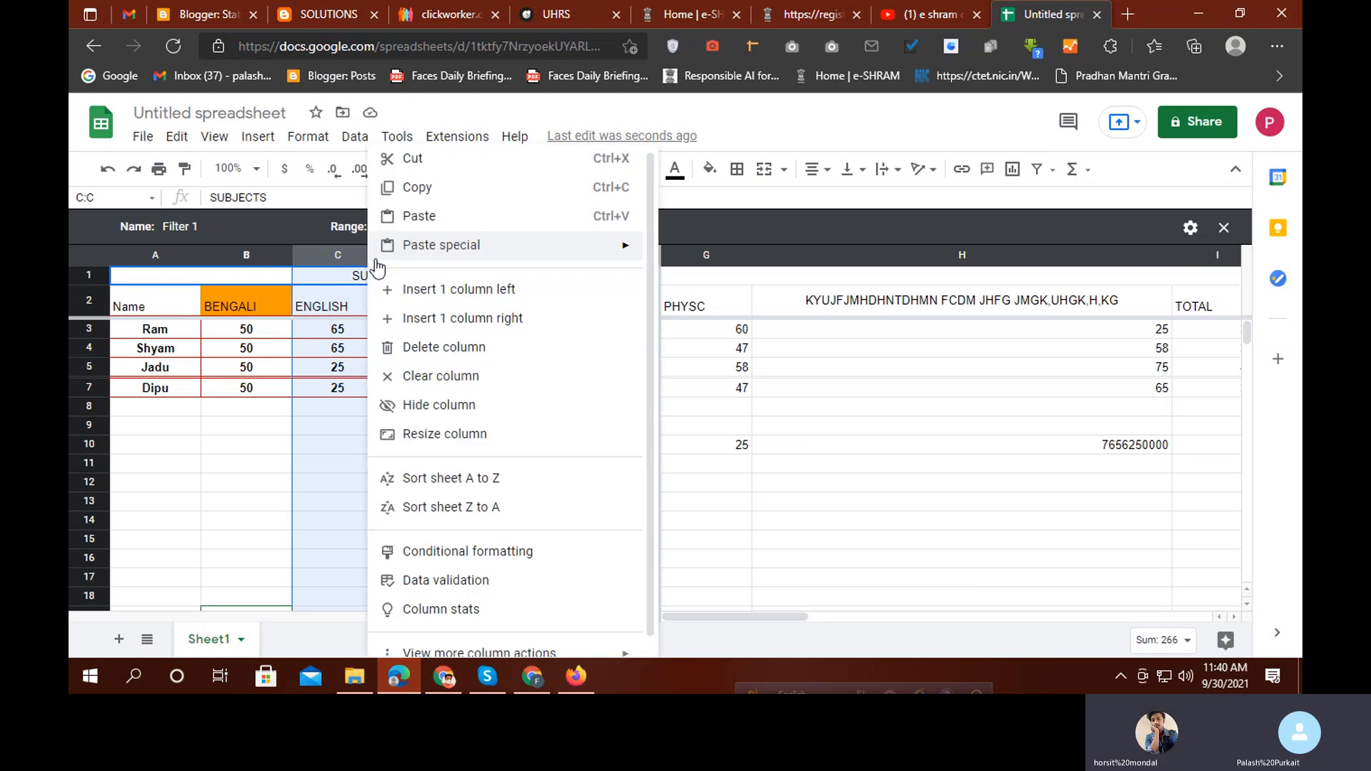
mouse_move(376, 261)
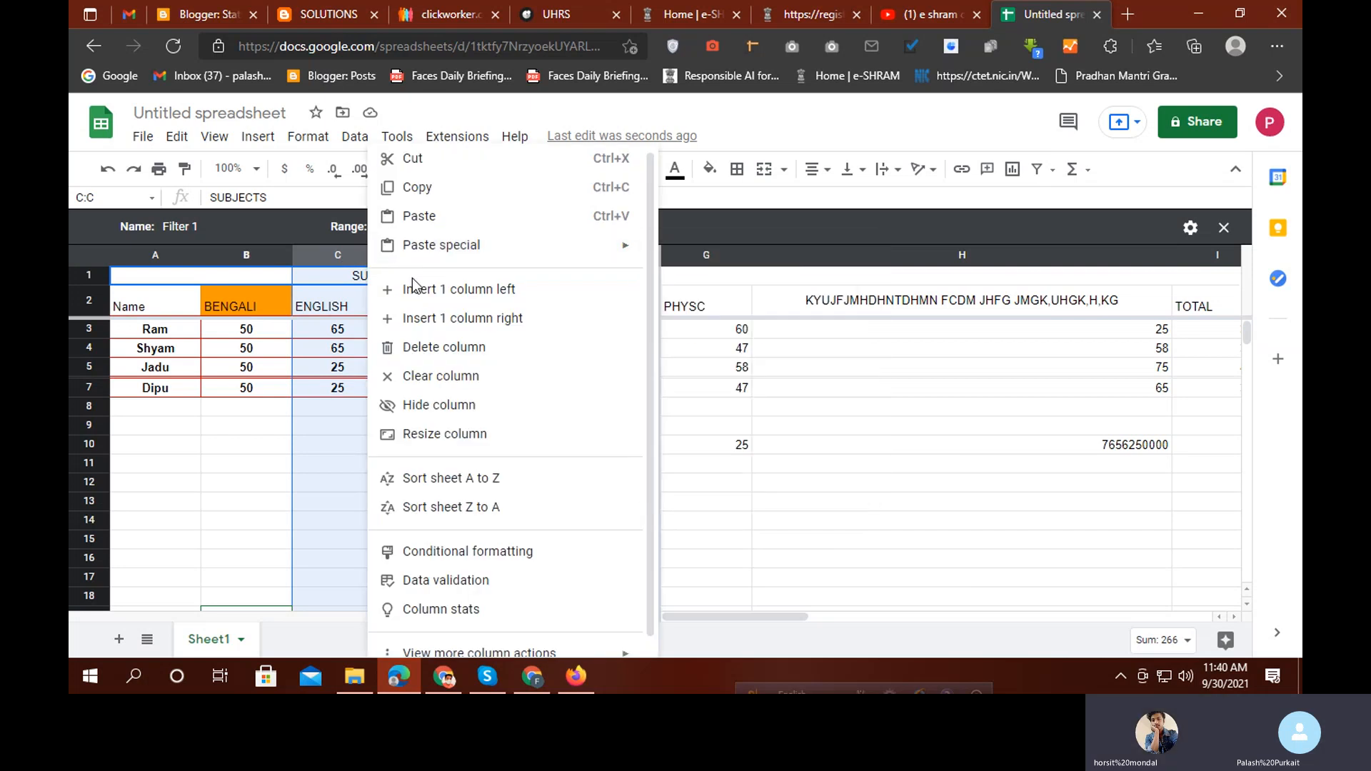
scroll(428, 514, "down", 1)
left_click(320, 521)
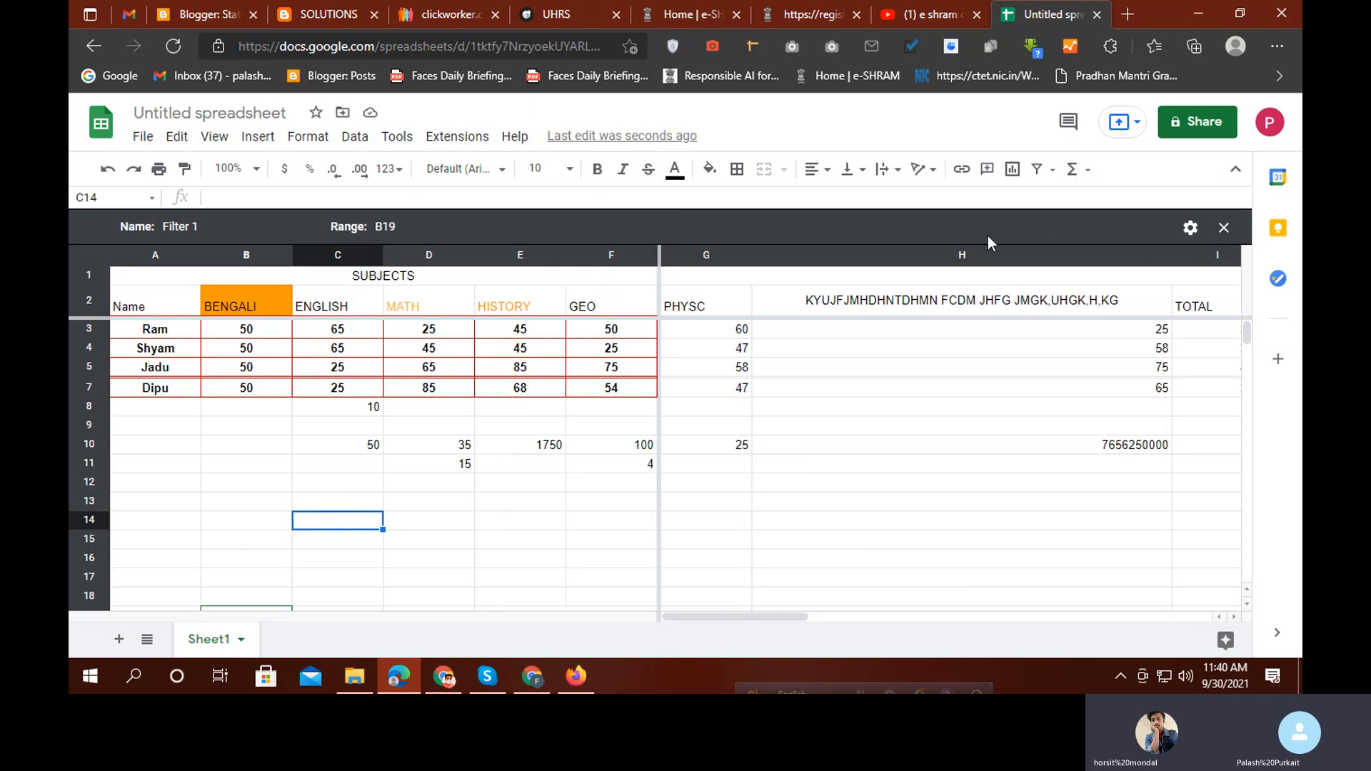
left_click(1230, 232)
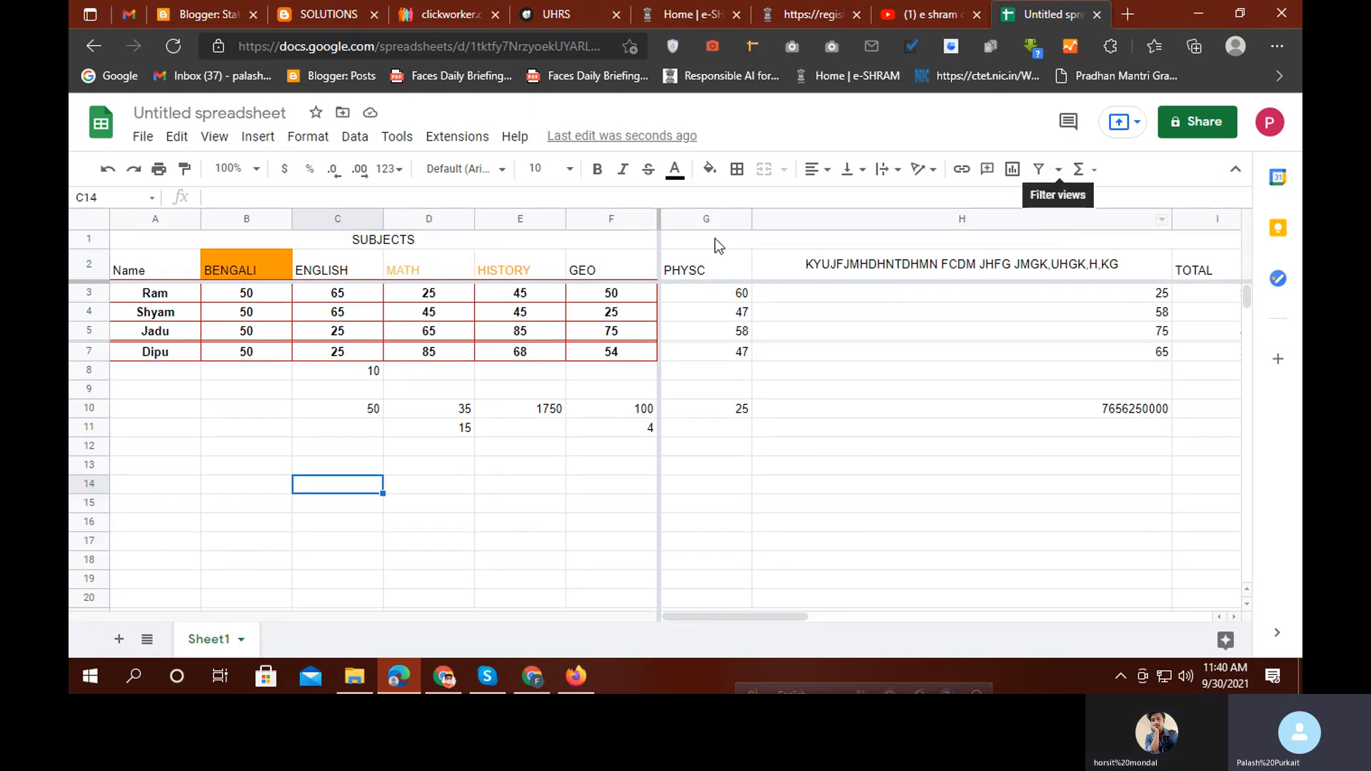
Attempt a new filter view on column C, dismiss the merged-cells error, and select A1:F1
left_click(332, 216)
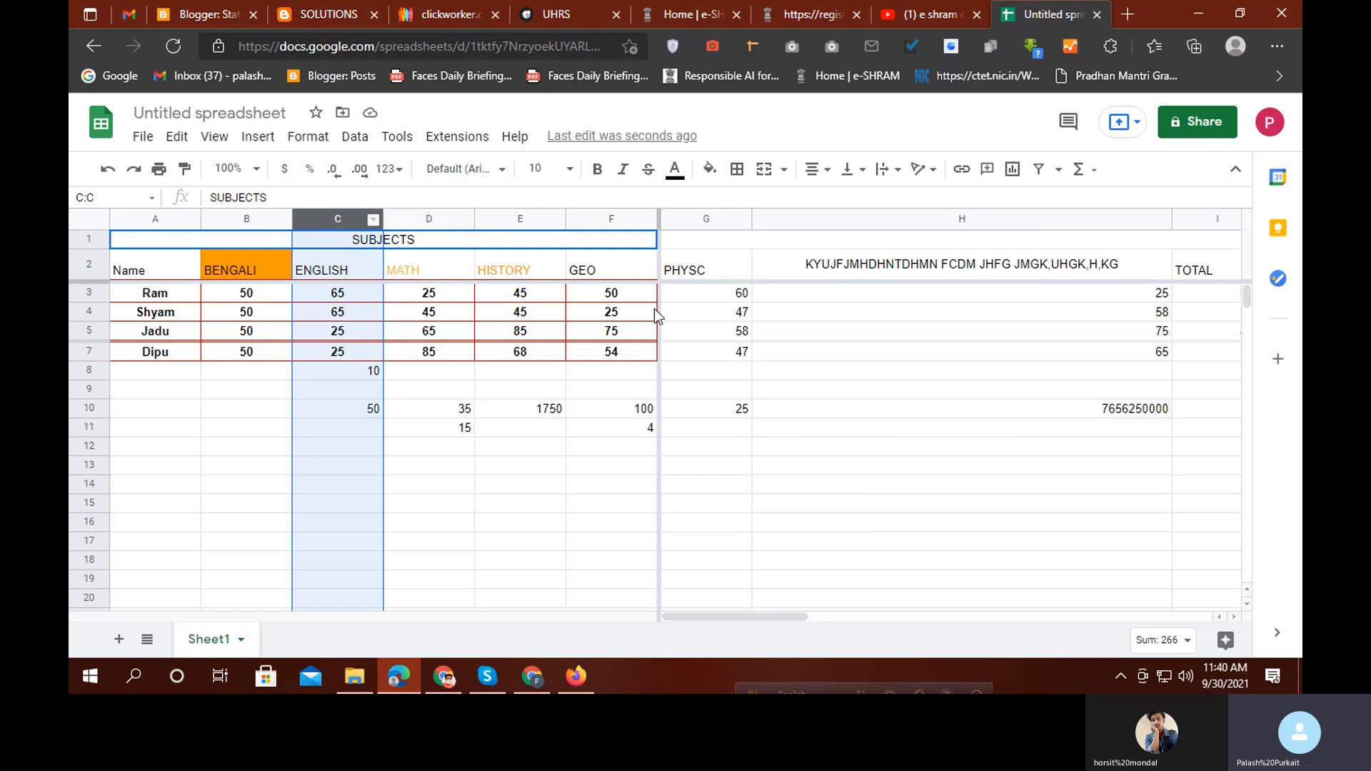
left_click(1060, 172)
left_click(1143, 202)
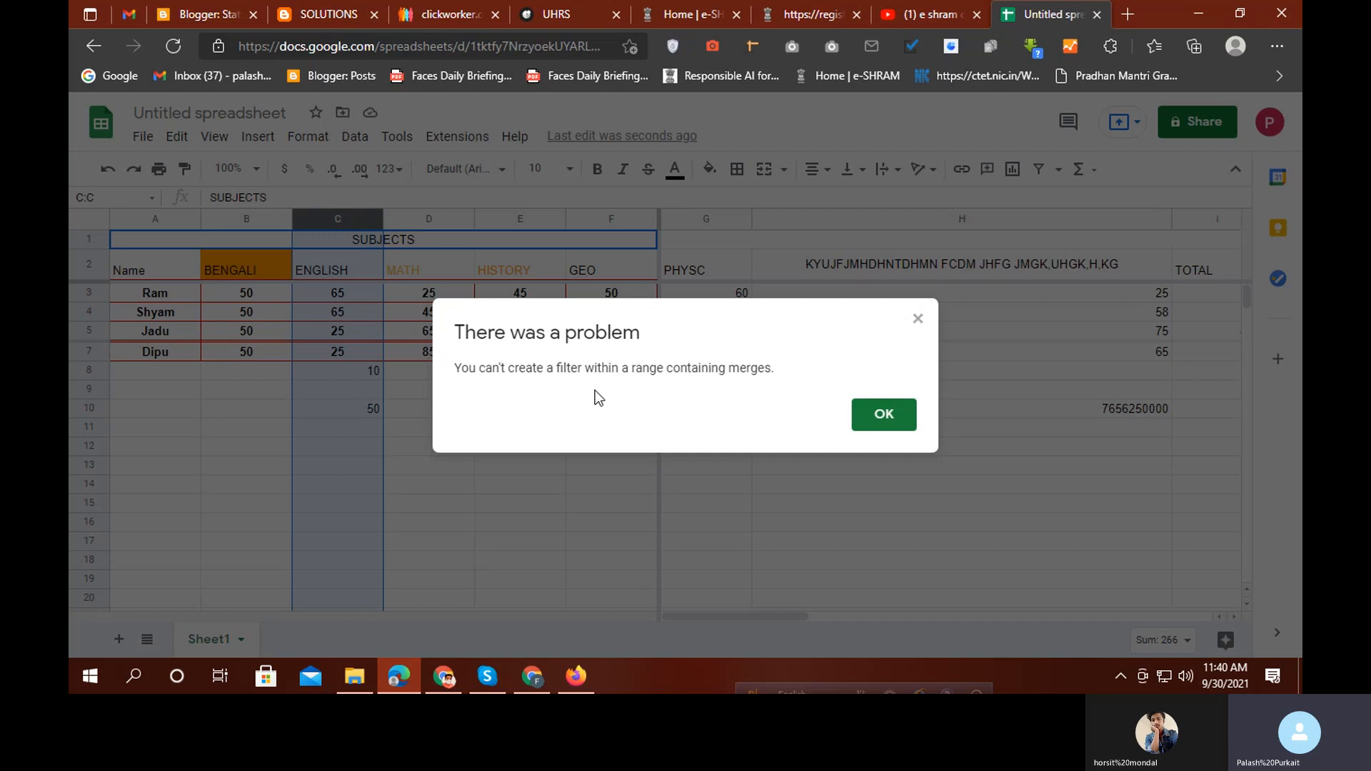
left_click(918, 320)
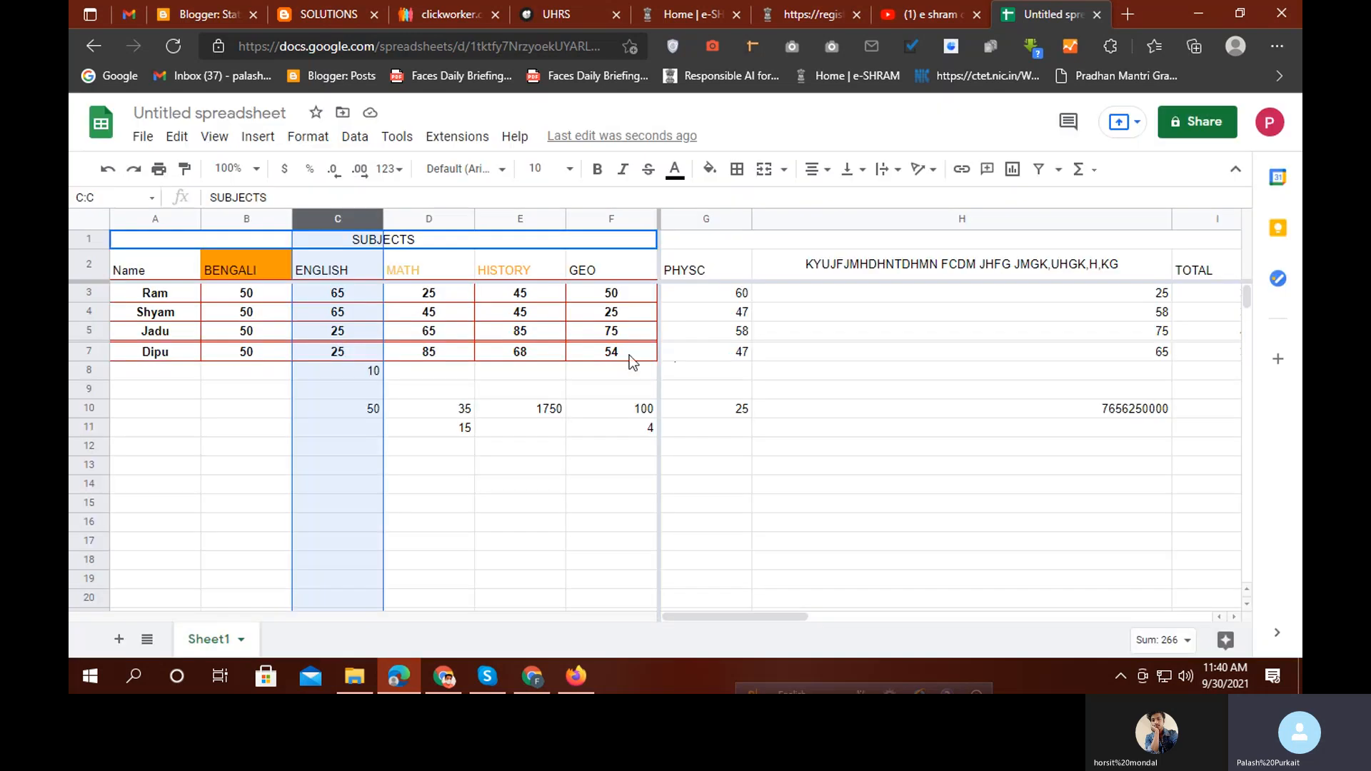
left_click(466, 505)
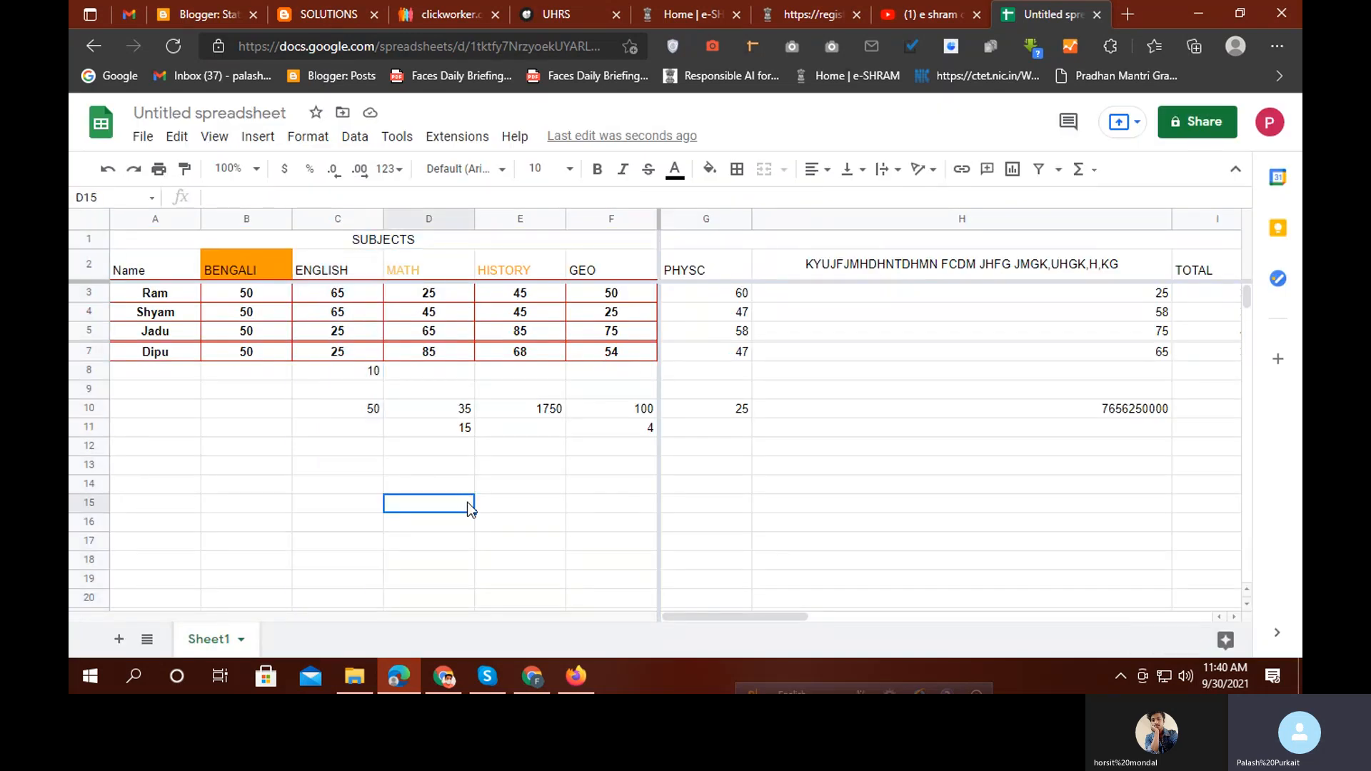
left_click(355, 270)
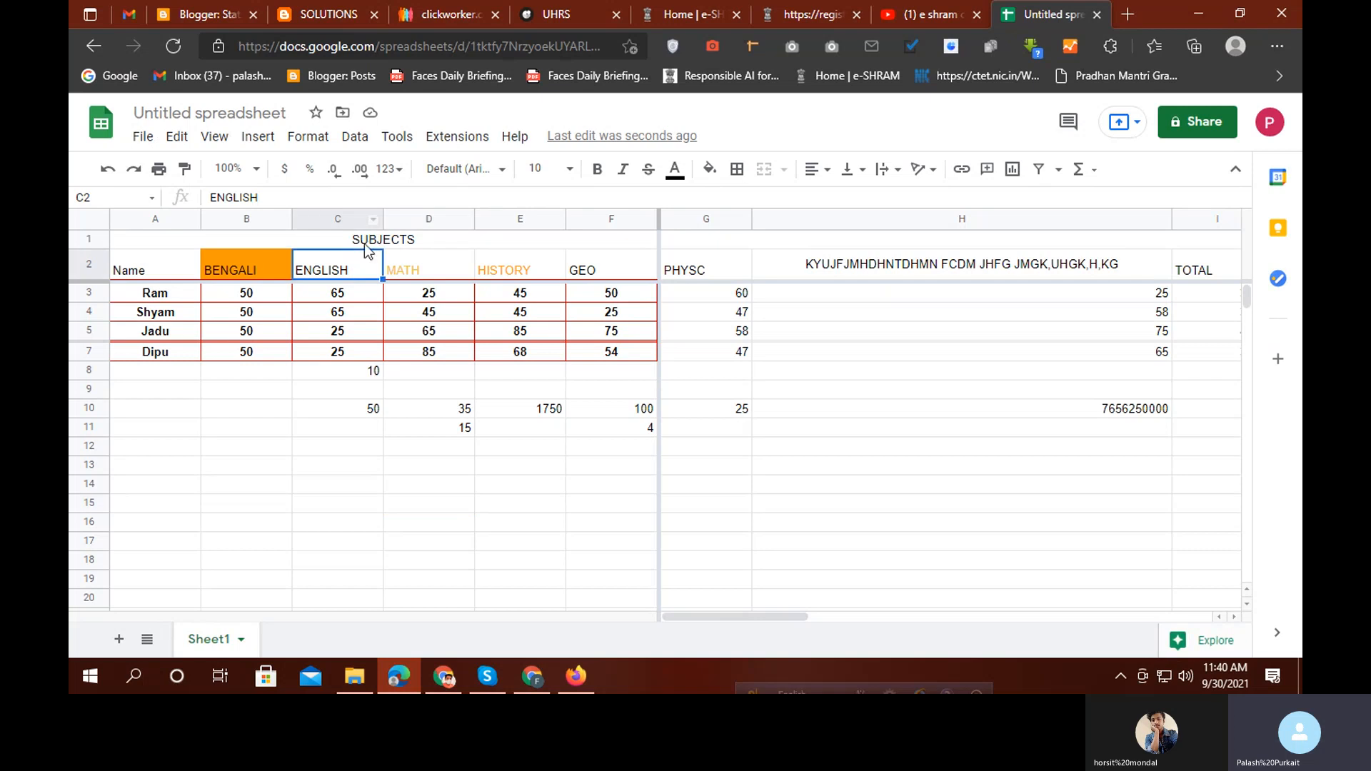
left_click(359, 242)
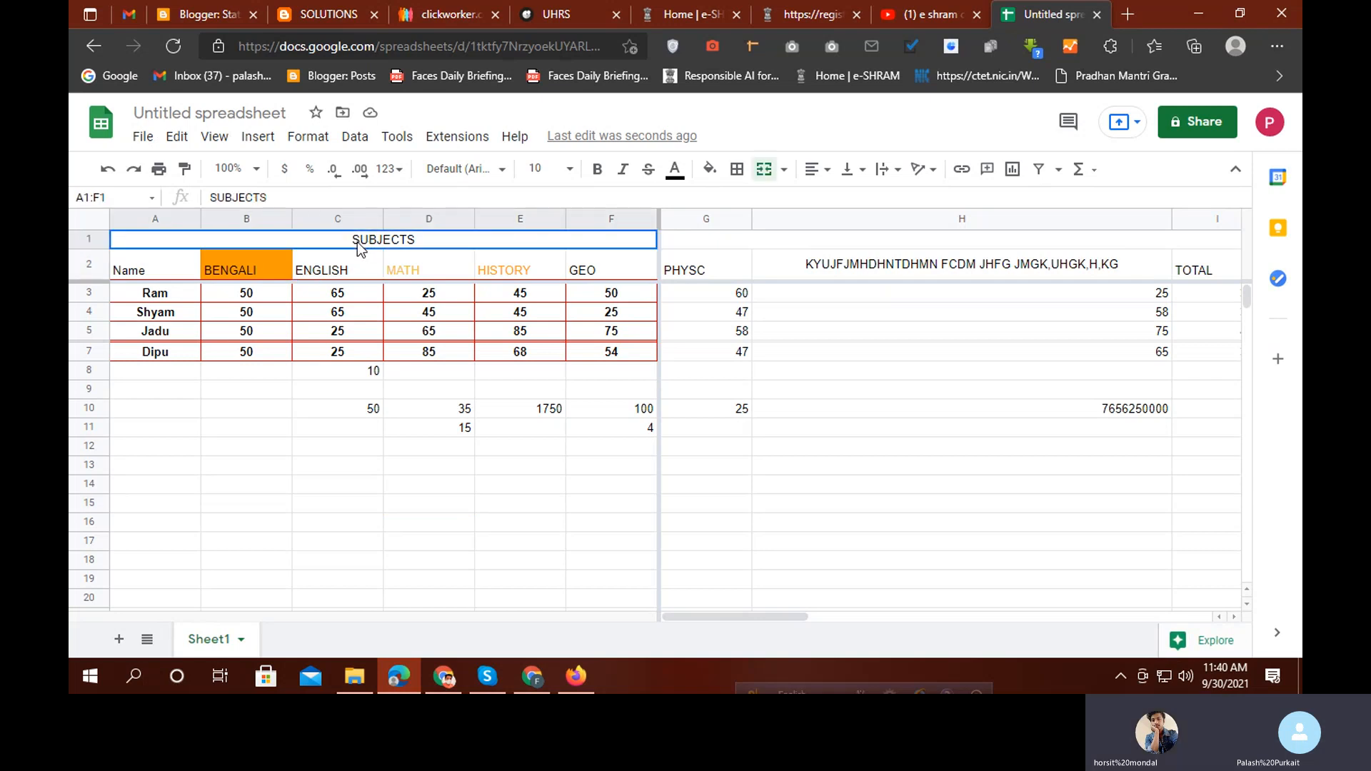
Unmerge A1:F1 from the Merge cells menu, leaving SUBJECTS alone in A1
left_click(784, 170)
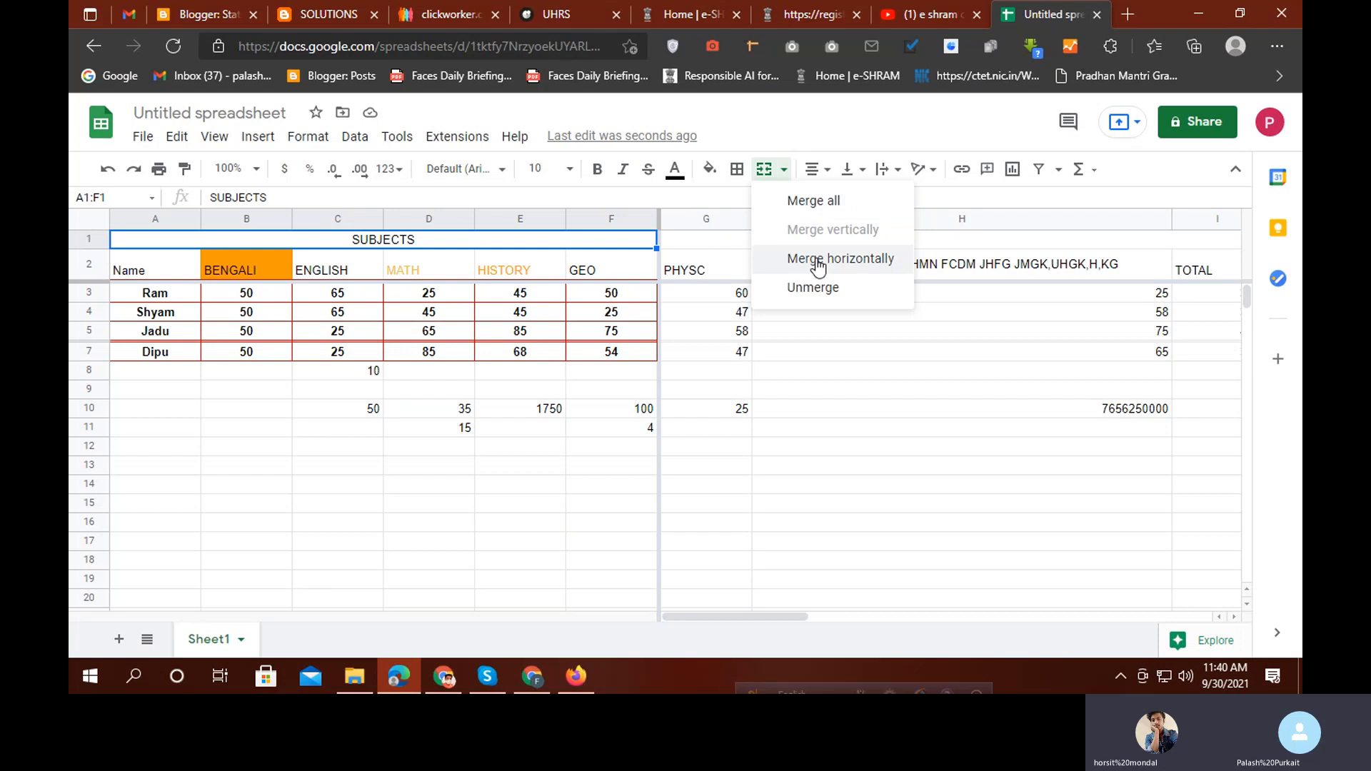
left_click(805, 286)
left_click(449, 520)
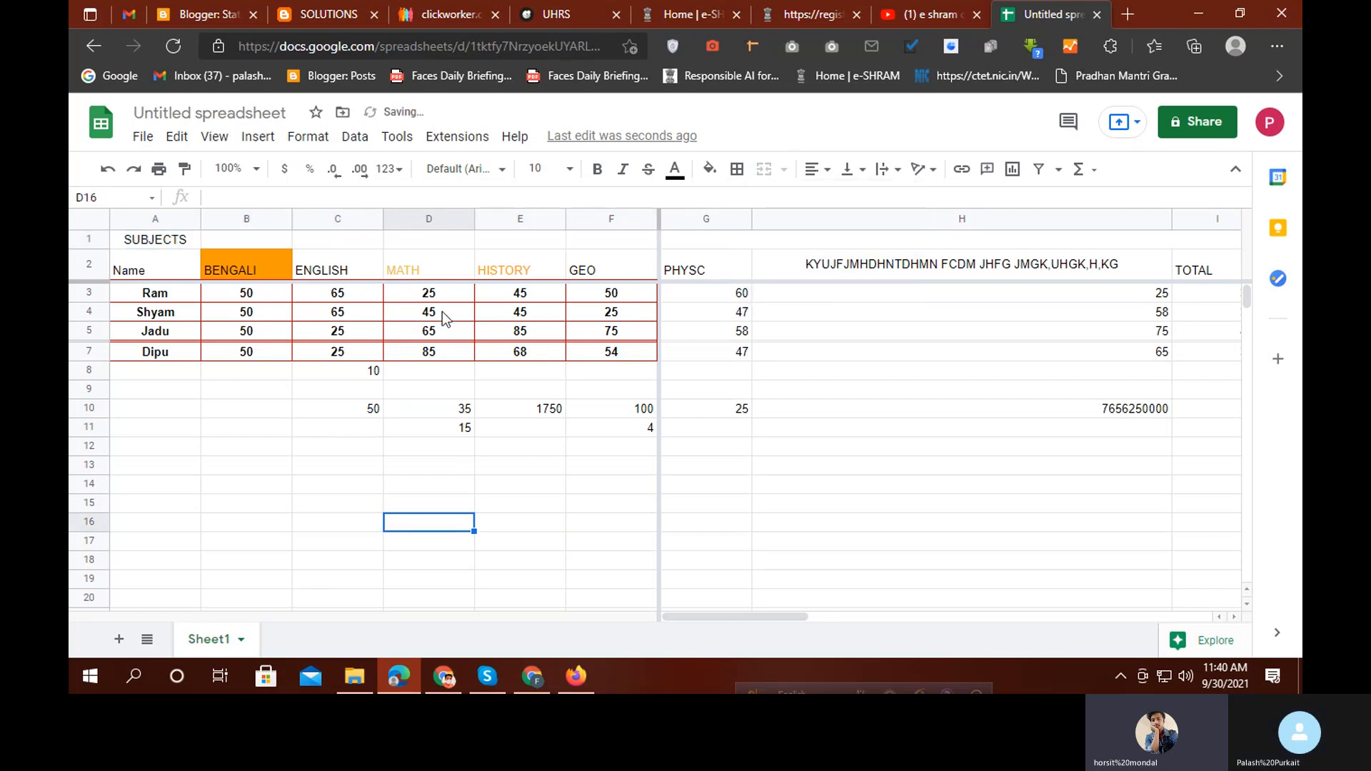
left_click(358, 220)
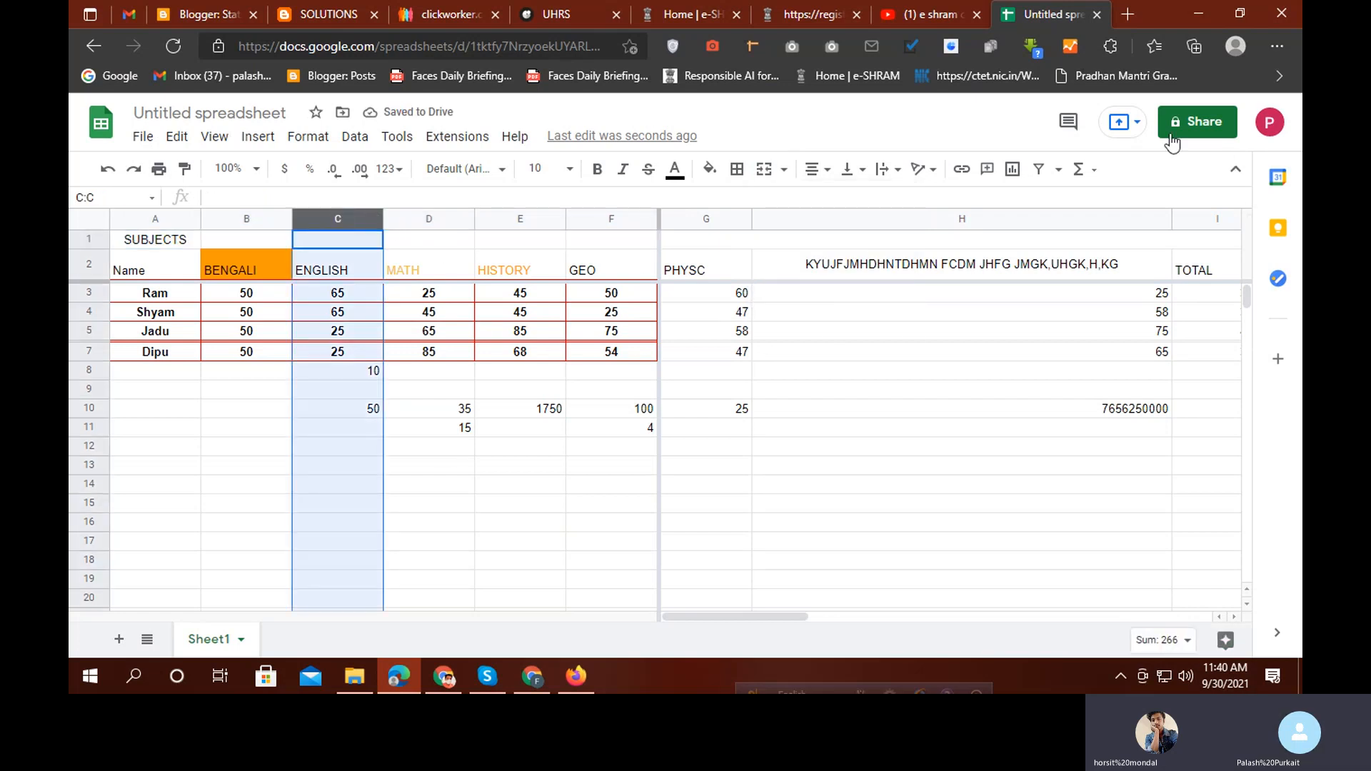
Create filter view Filter 2 on column C, filtered to show only the value 25
left_click(1059, 171)
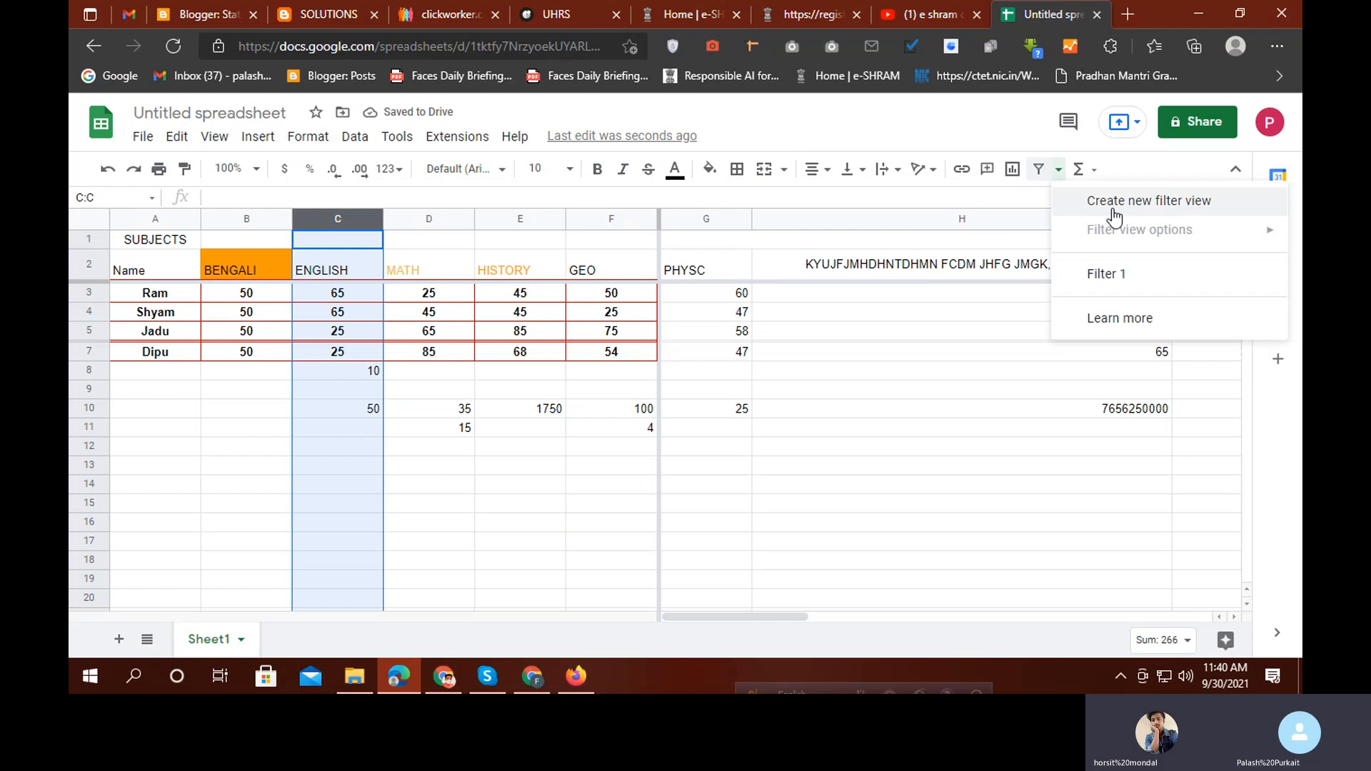
left_click(1144, 207)
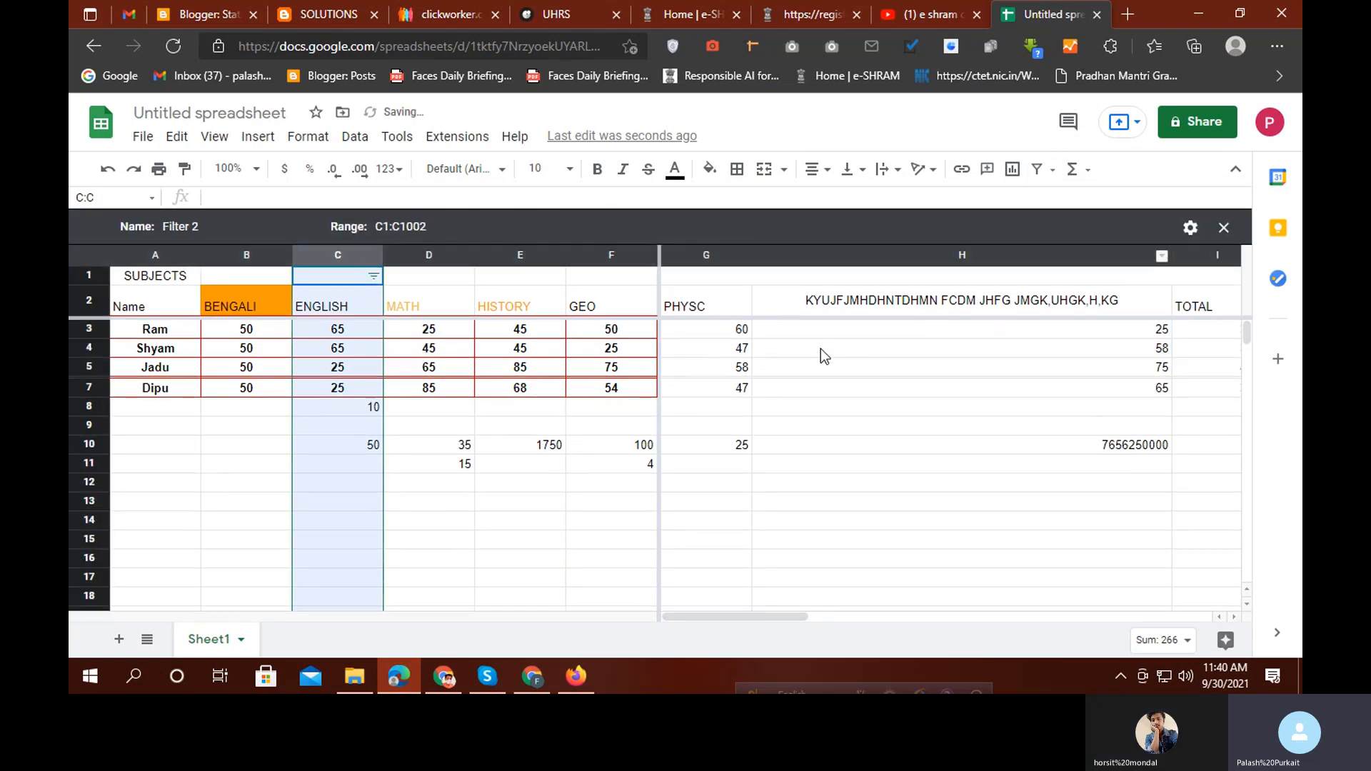
left_click(373, 276)
scroll(189, 529, "down", 3)
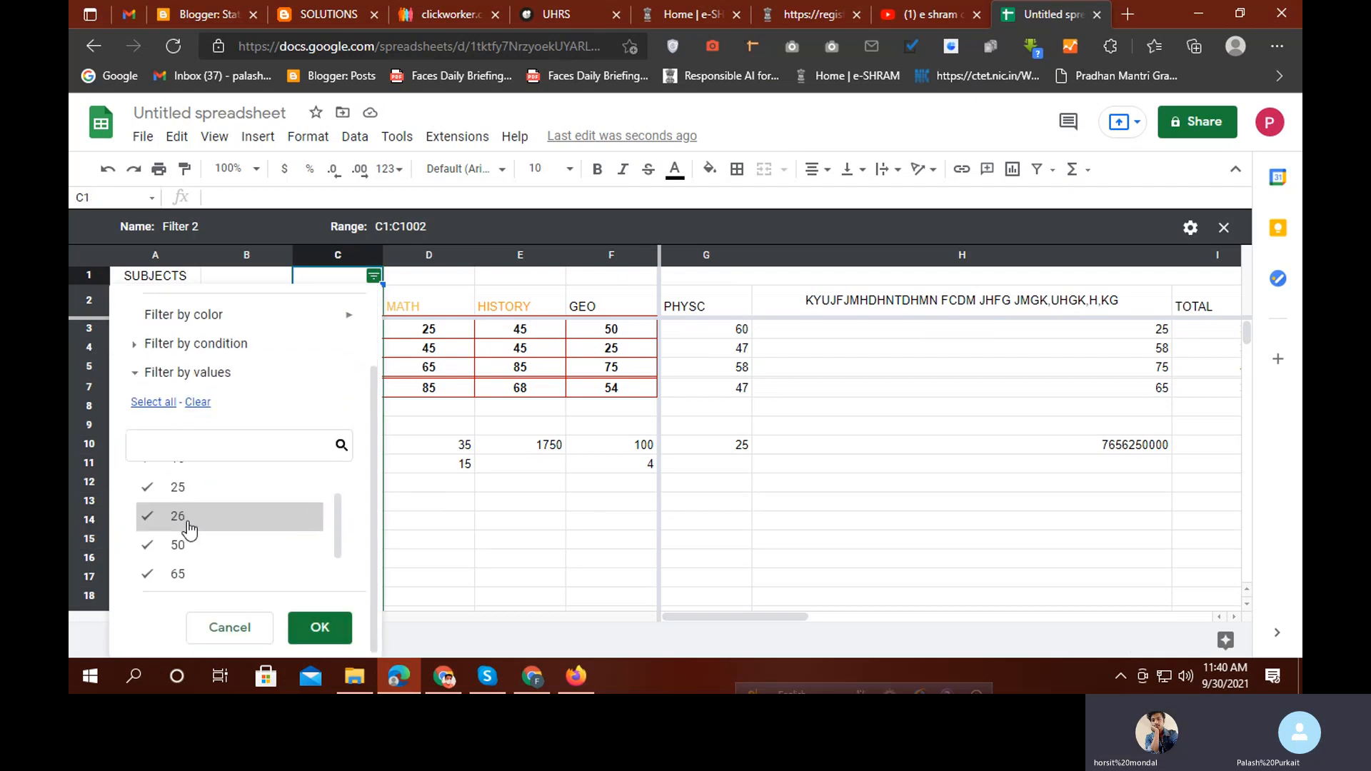
scroll(185, 532, "up", 2)
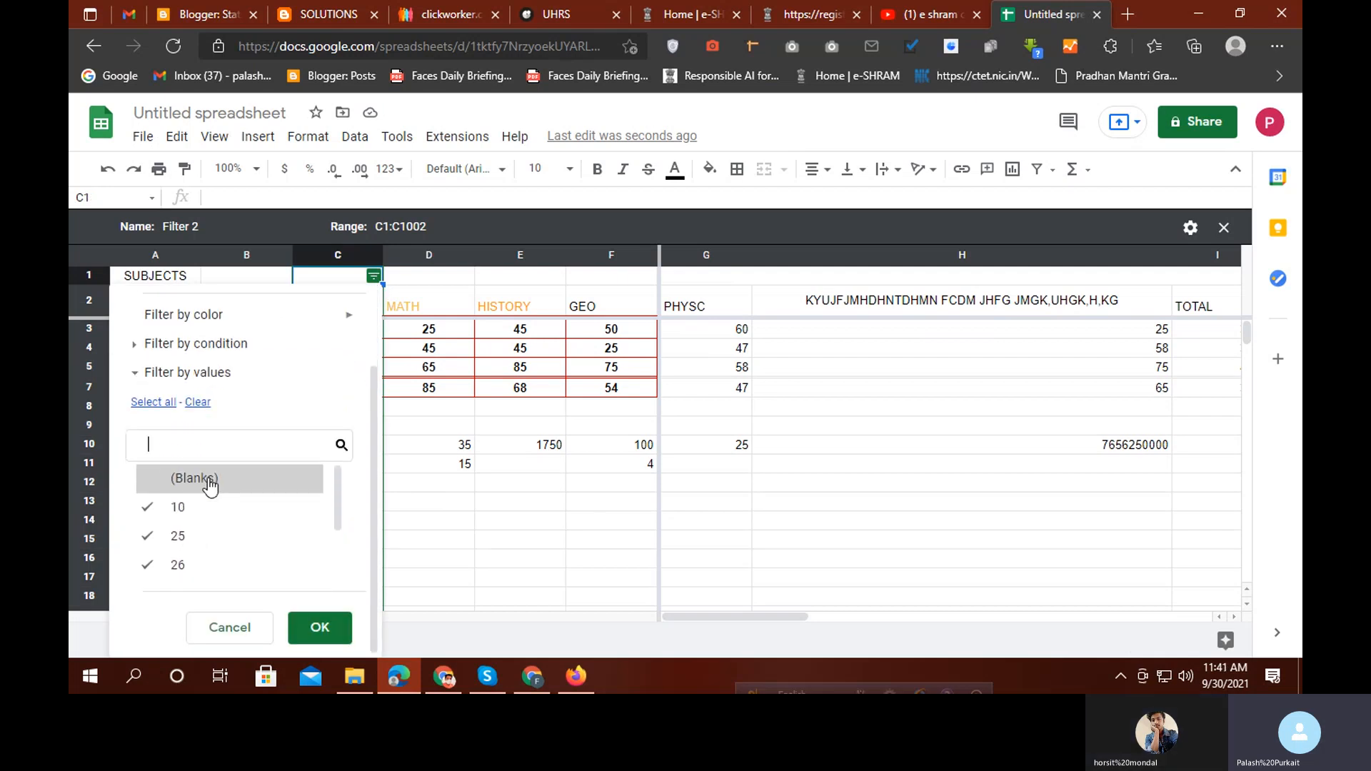
scroll(193, 532, "down", 1)
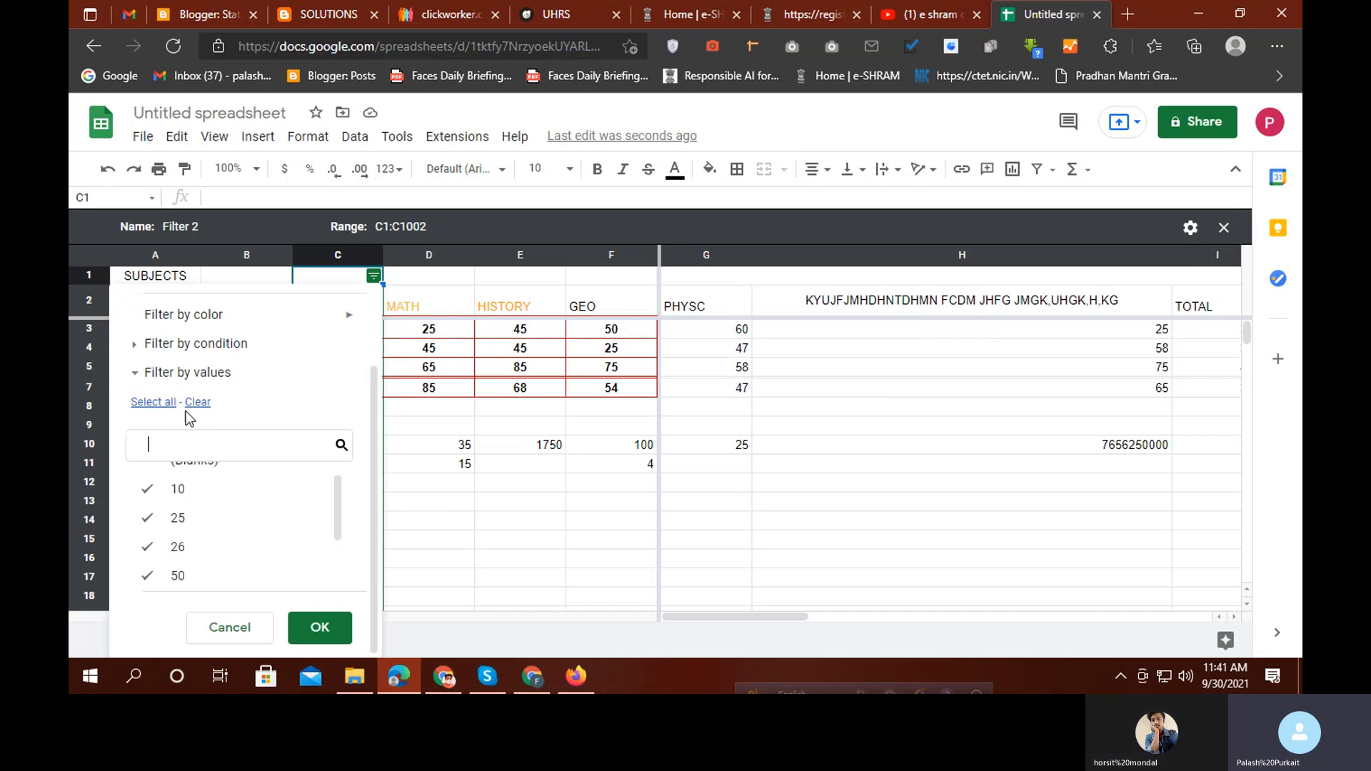
left_click(197, 404)
left_click(240, 437)
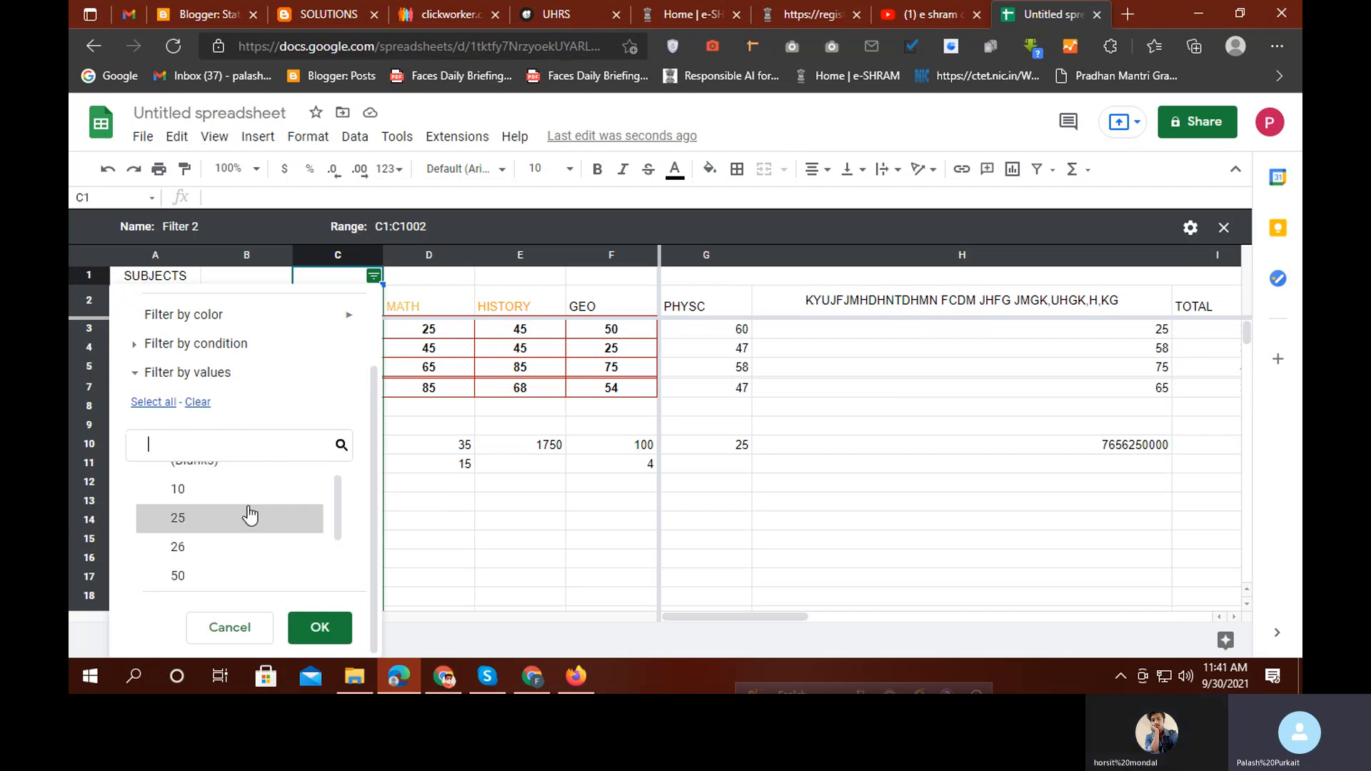
type("25")
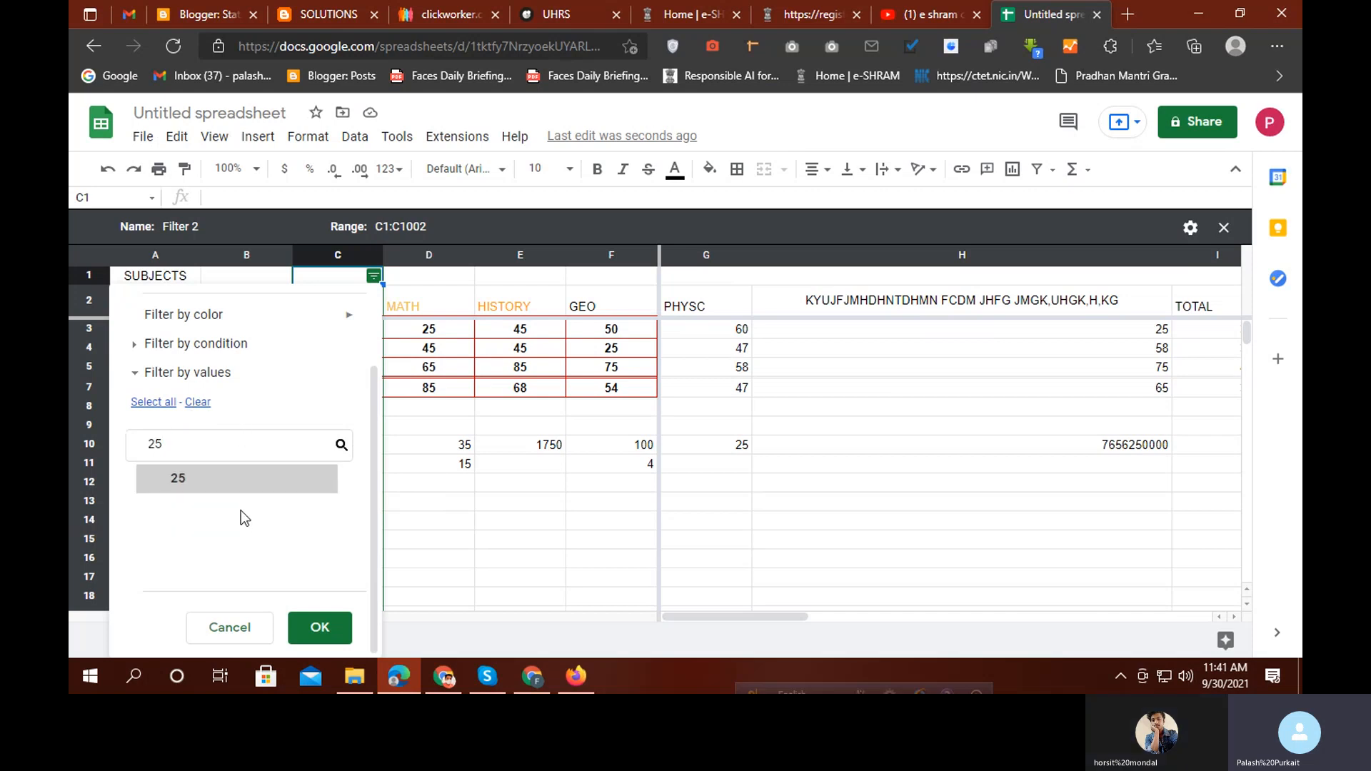
left_click(179, 479)
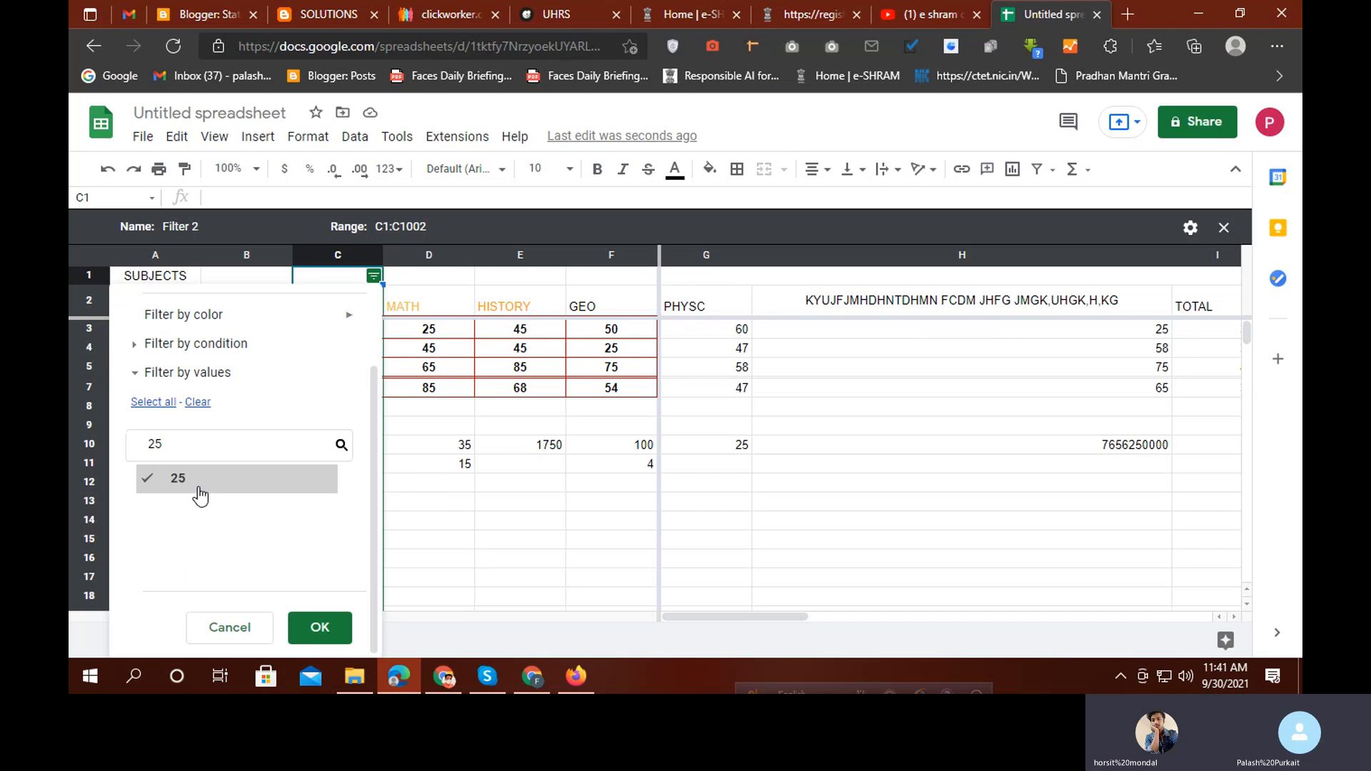
left_click(320, 628)
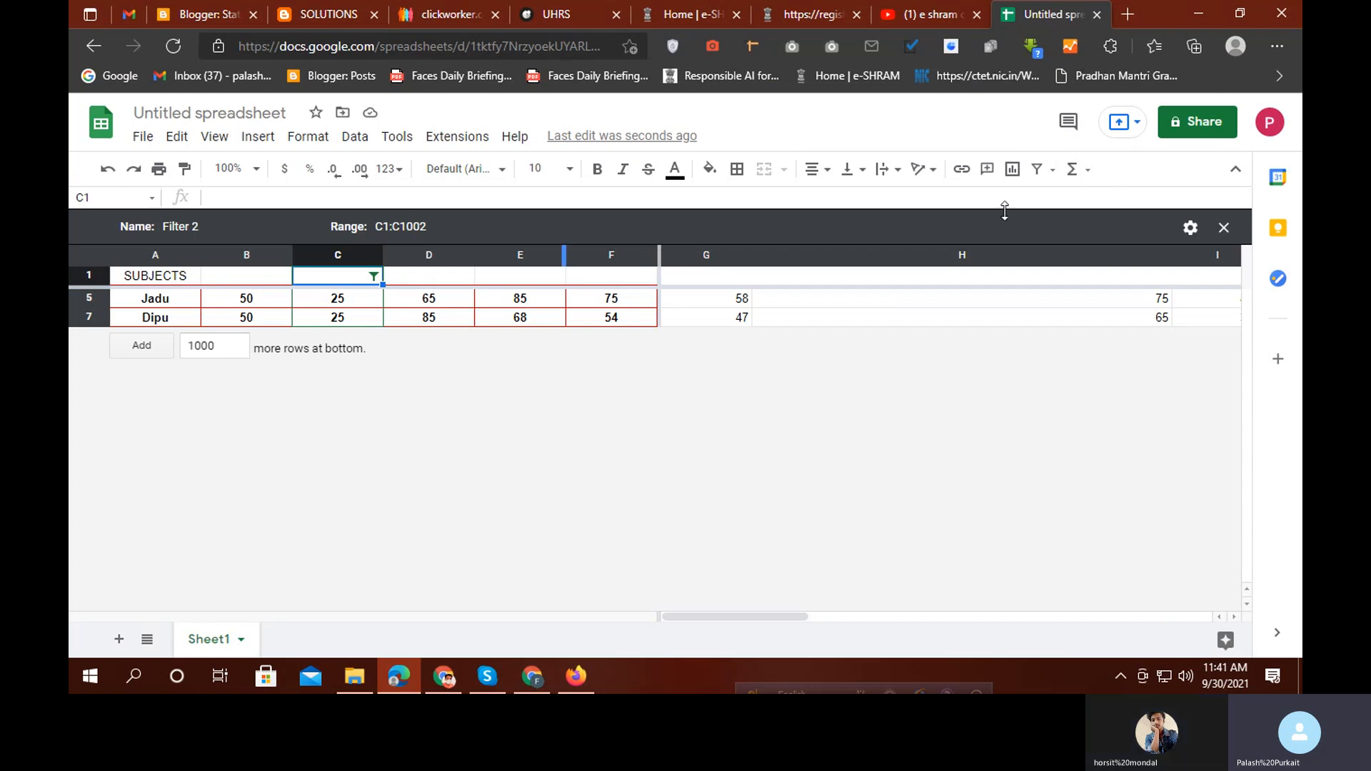
Close the Filter 2 view so all marks rows show again
left_click(1054, 170)
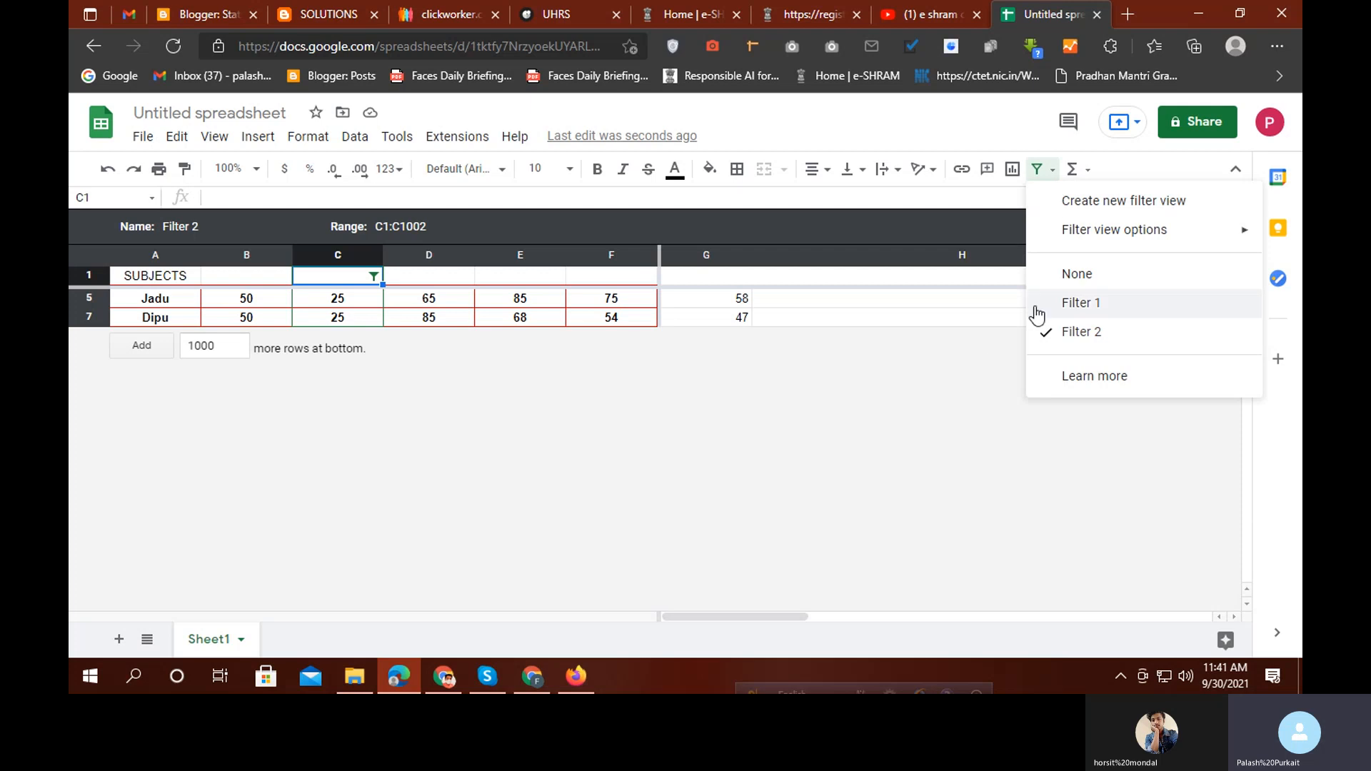
left_click(520, 317)
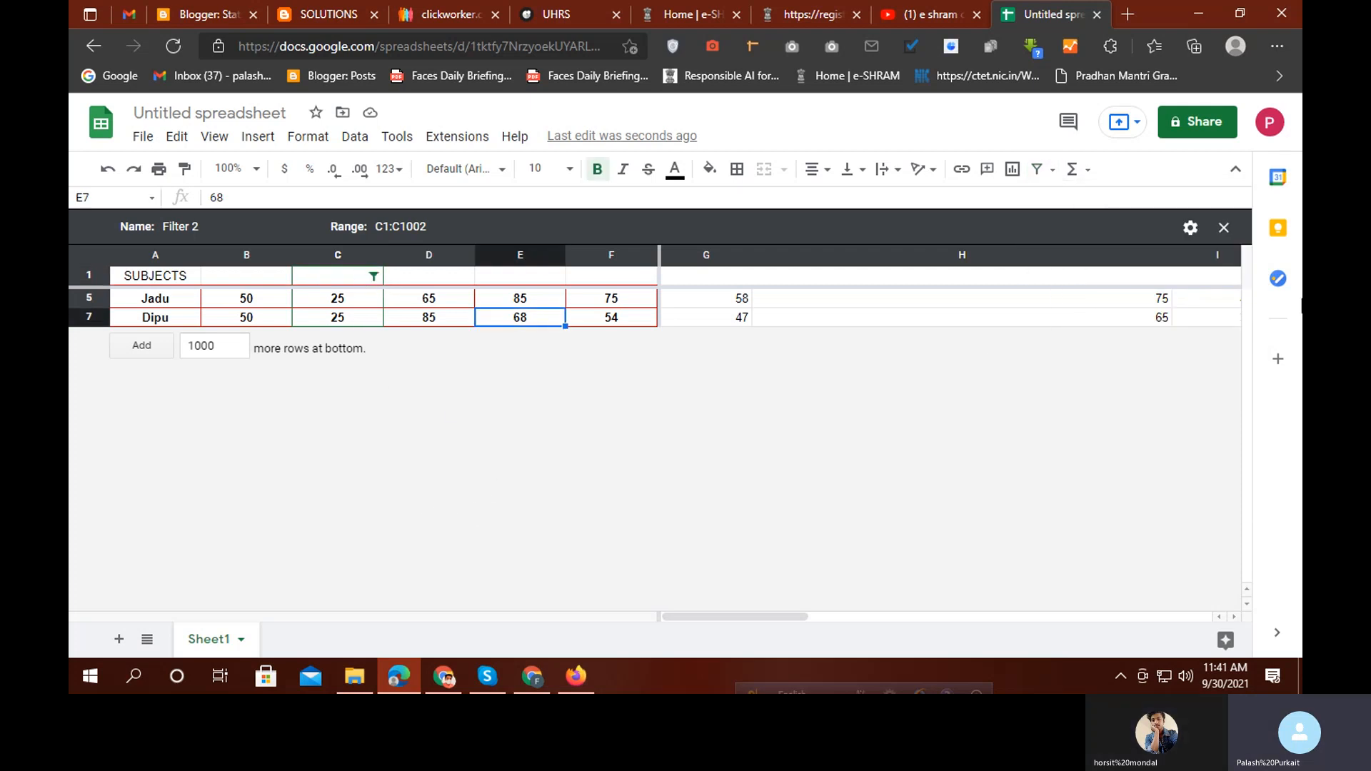
left_click(1224, 227)
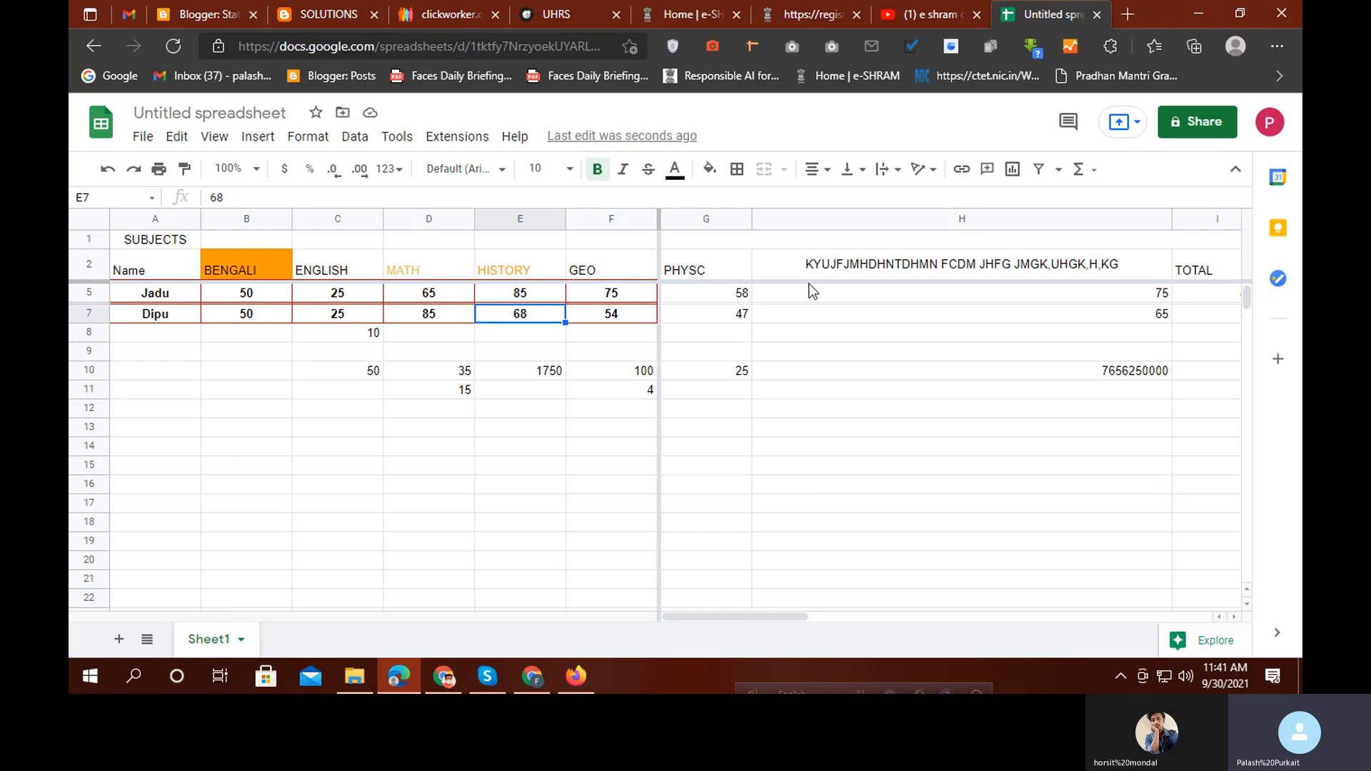
Scroll the sheet back up and bring the Skype call window to the front
left_click(972, 174)
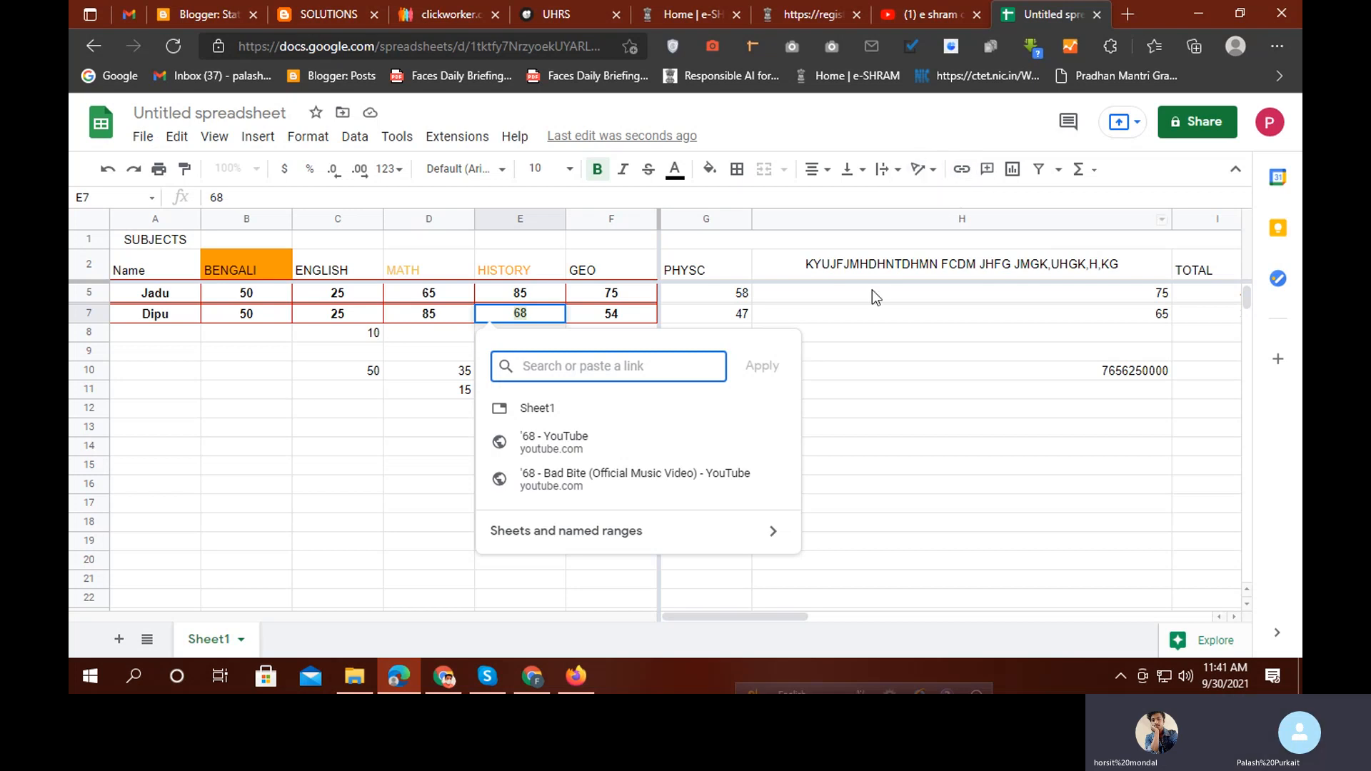
left_click(867, 351)
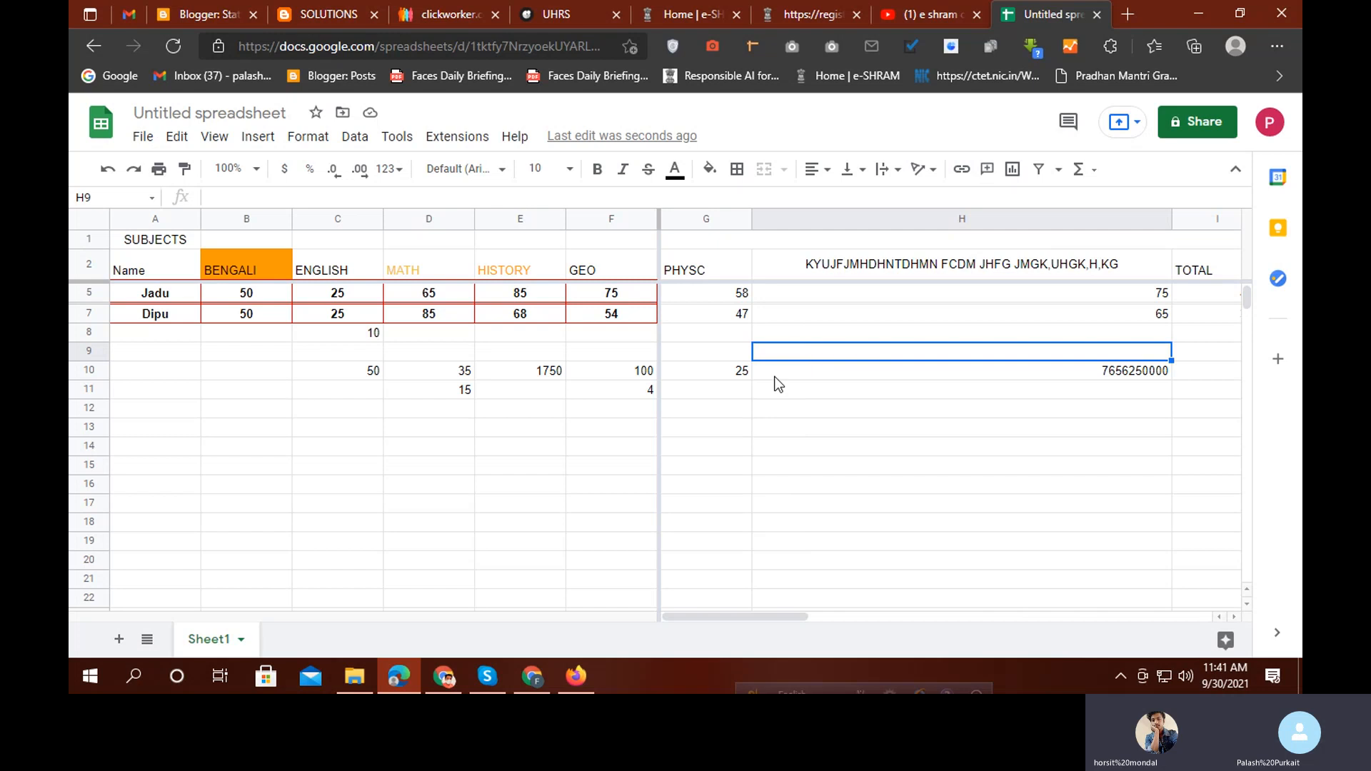
scroll(493, 408, "up", 2)
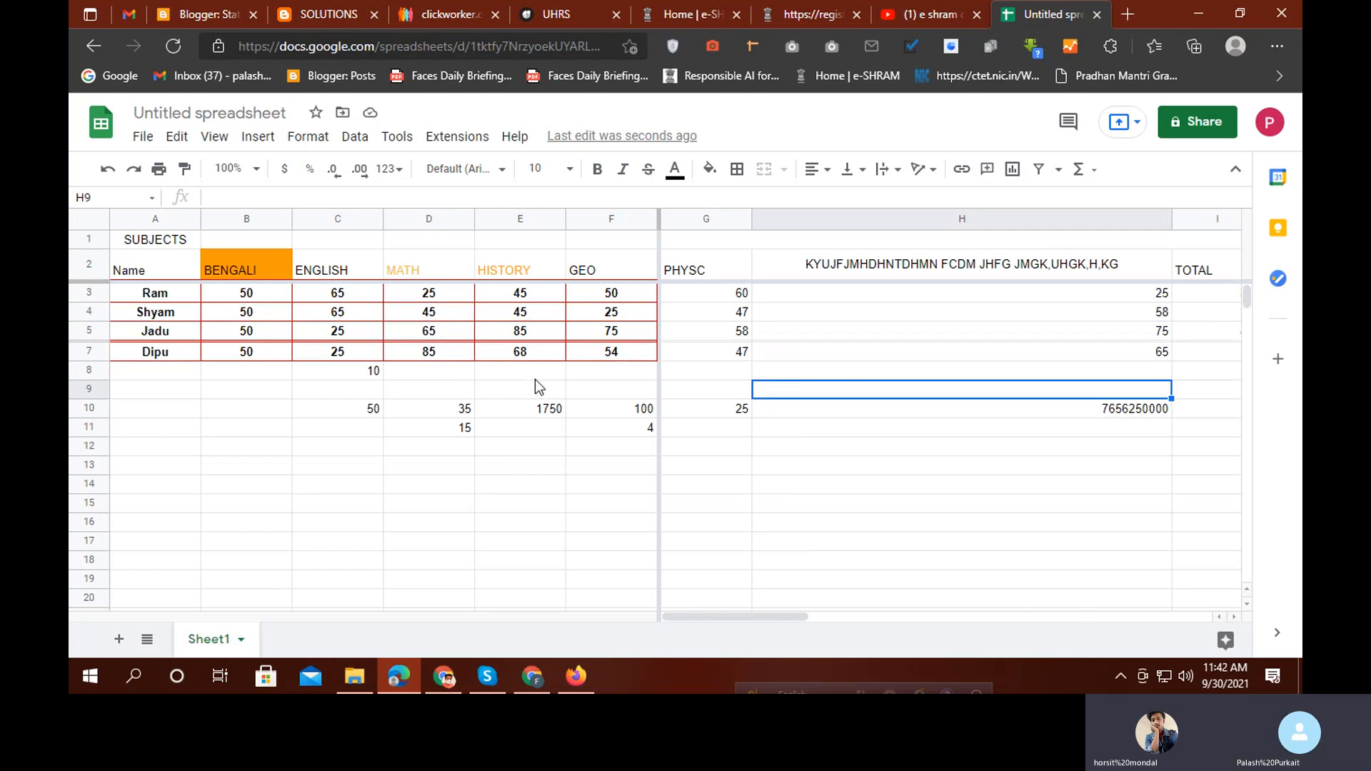
left_click(489, 677)
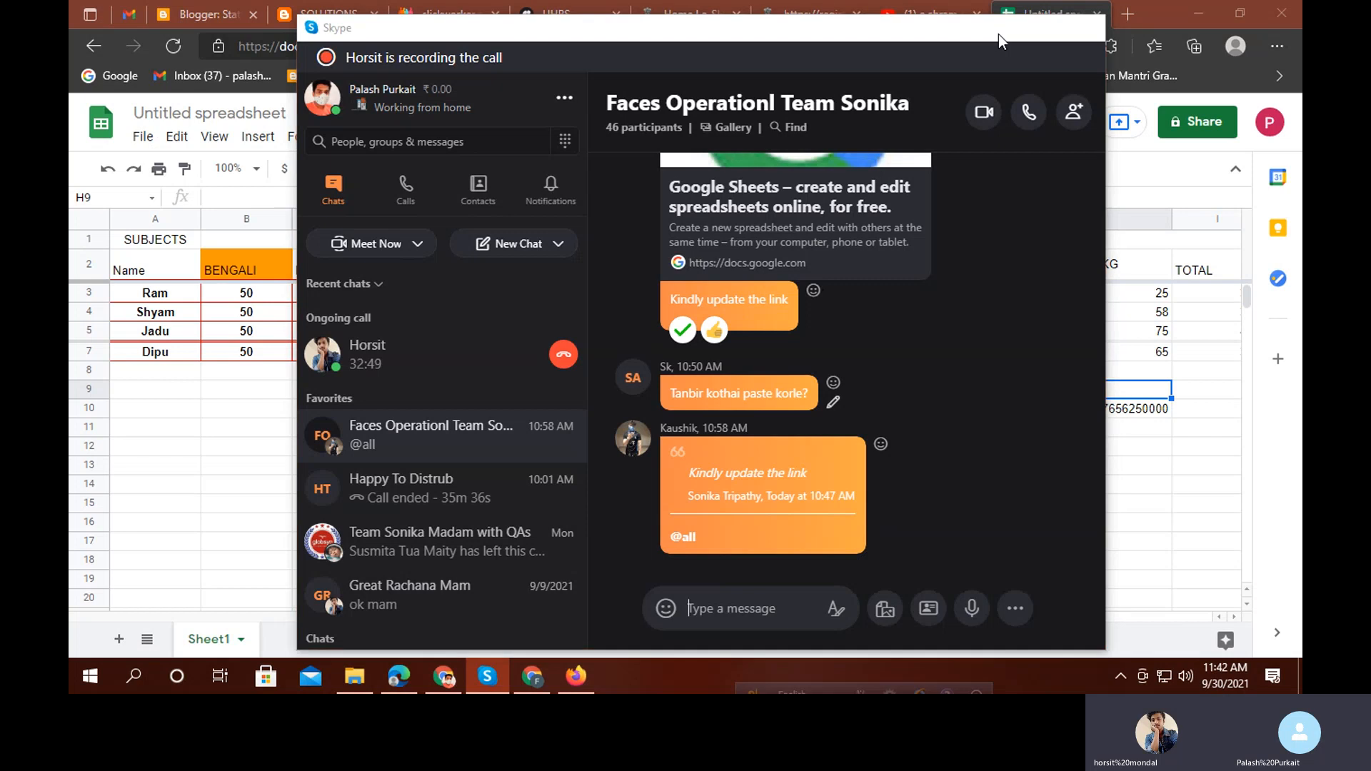
Browse the Know your Mother Tongue list in Copy of All in One Tracker-Aug-Sep, then return to the marks sheet
left_click(1001, 29)
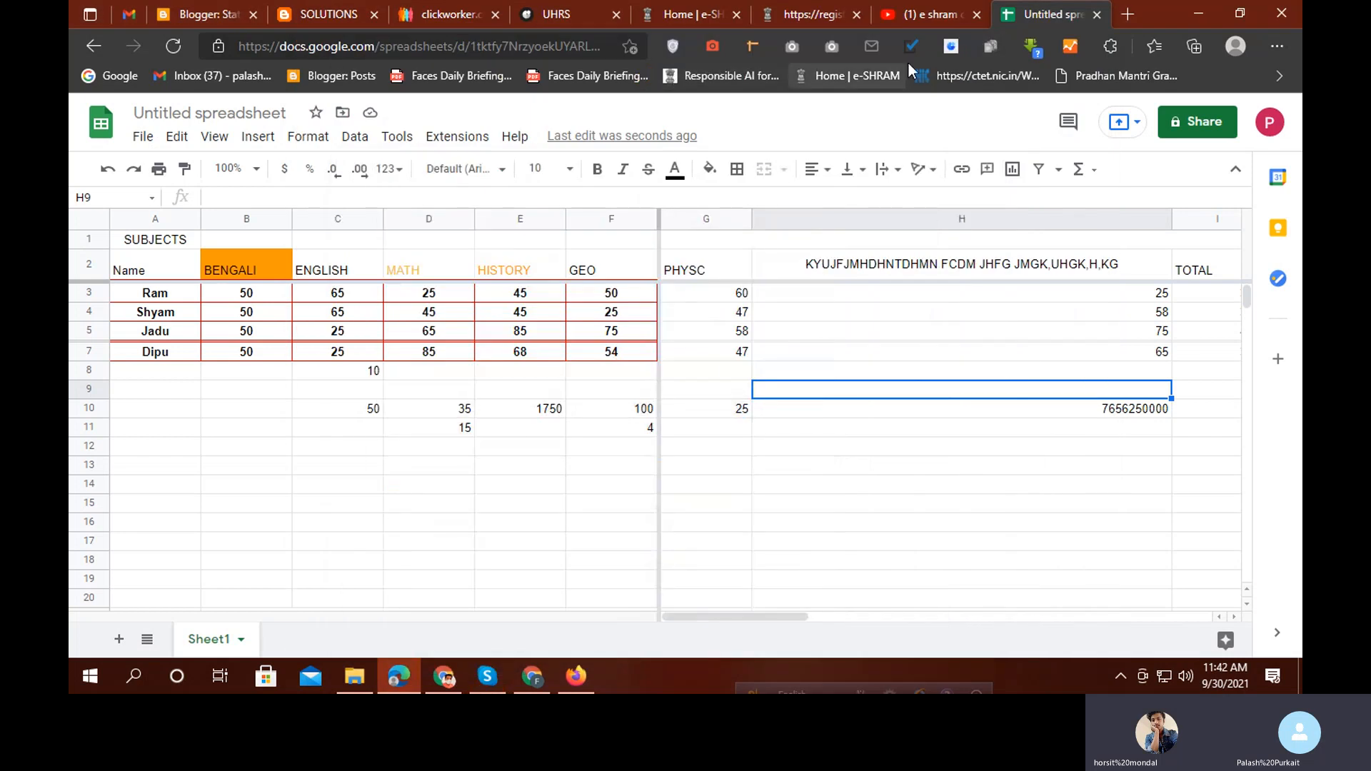
left_click(532, 678)
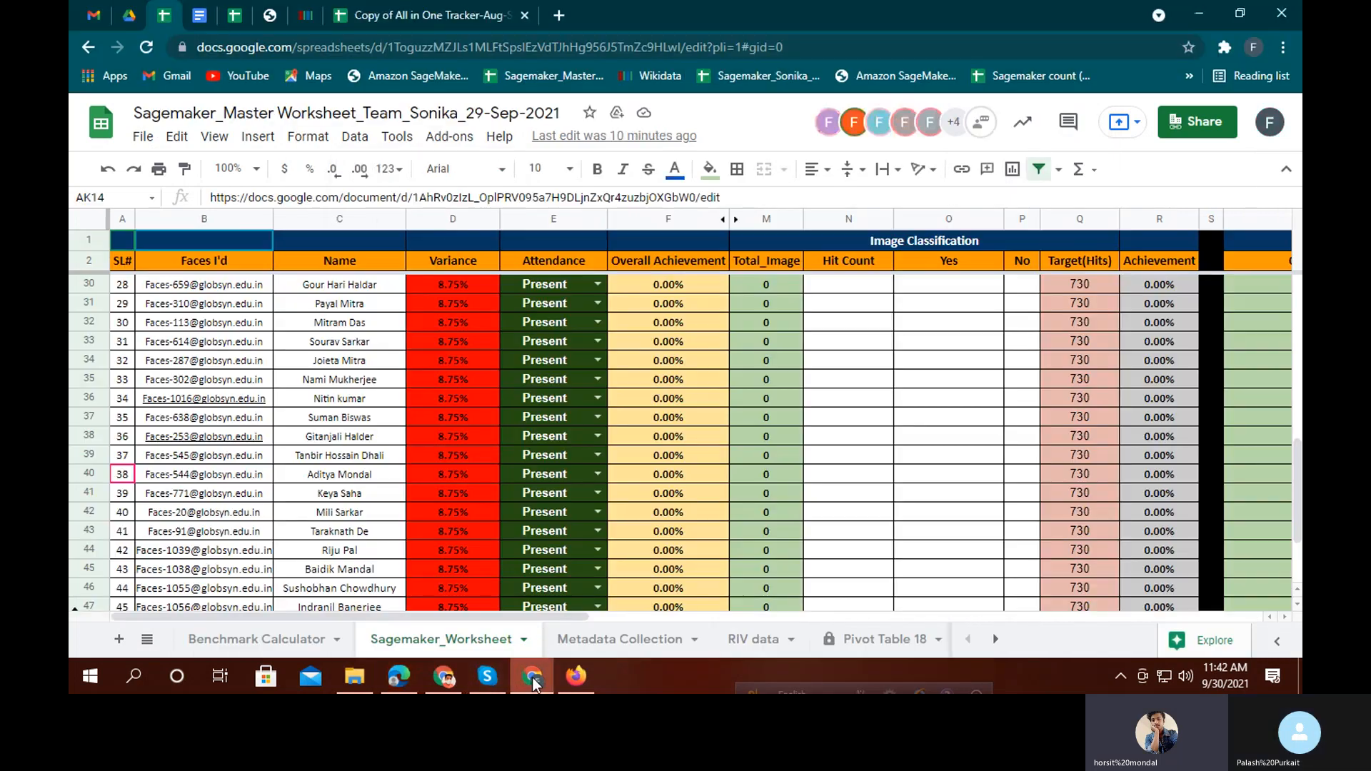
left_click(413, 10)
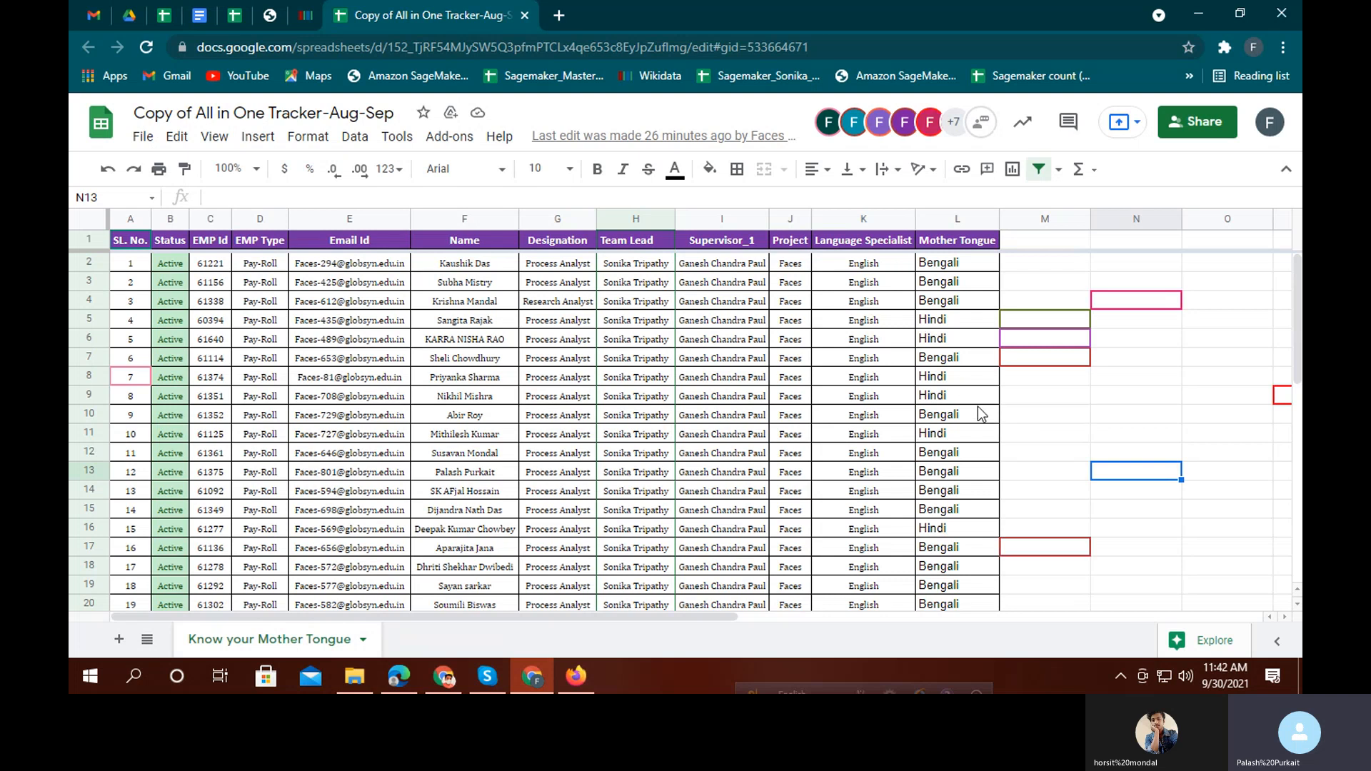
scroll(714, 457, "down", 3)
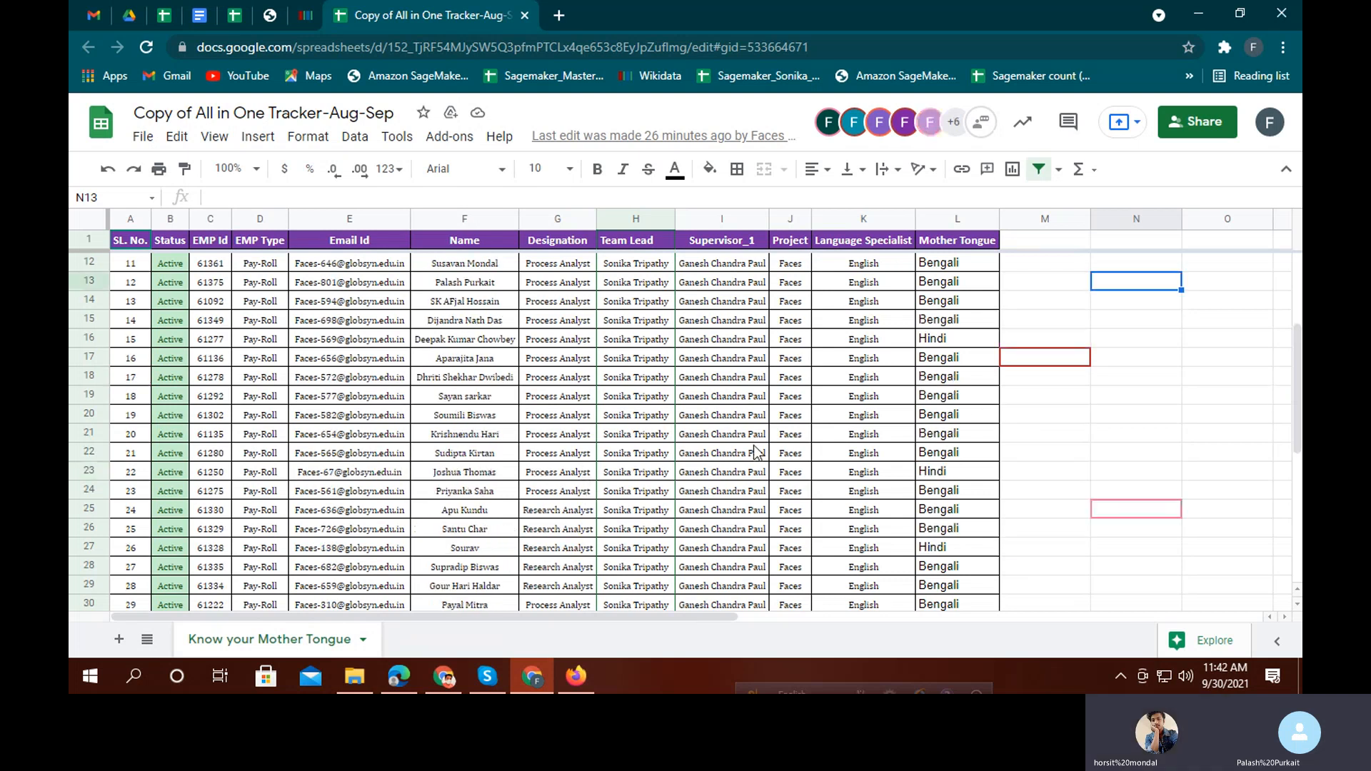
scroll(755, 451, "down", 6)
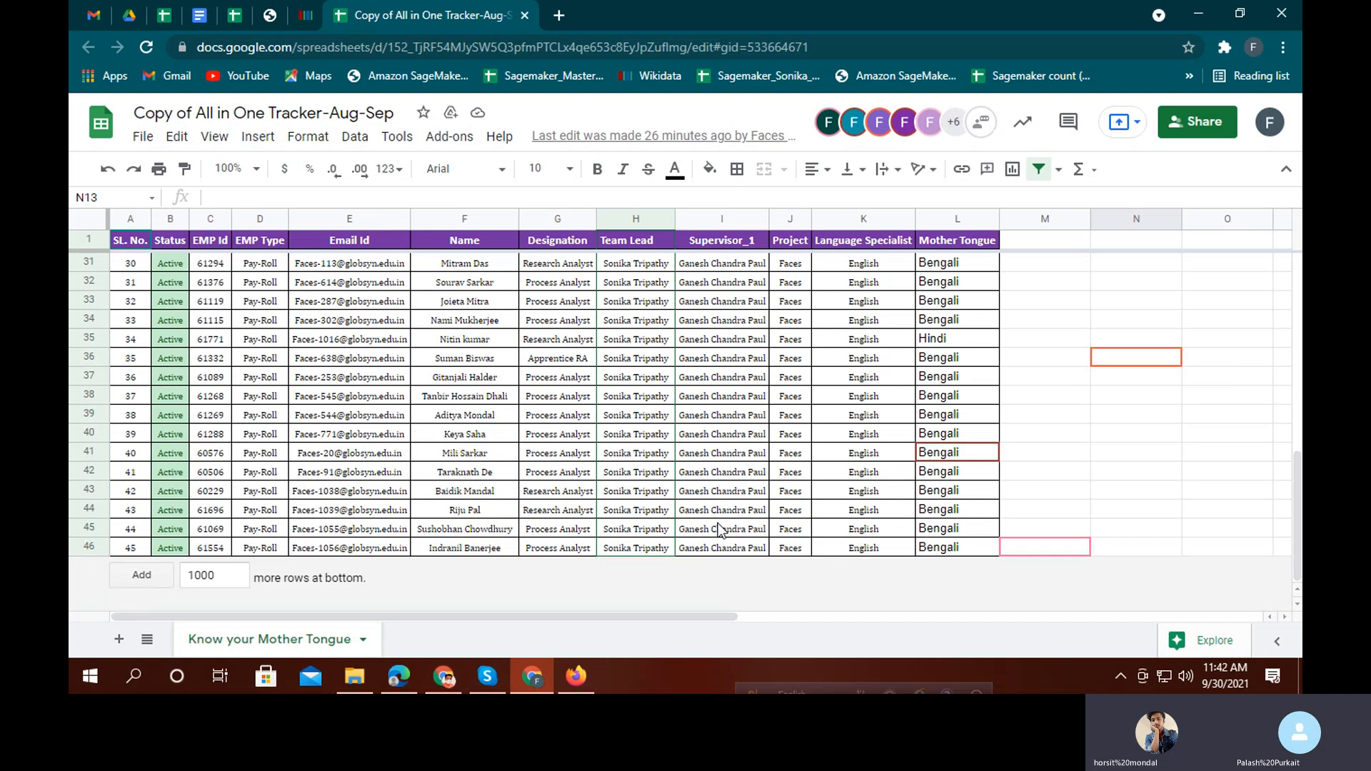
scroll(720, 530, "up", 9)
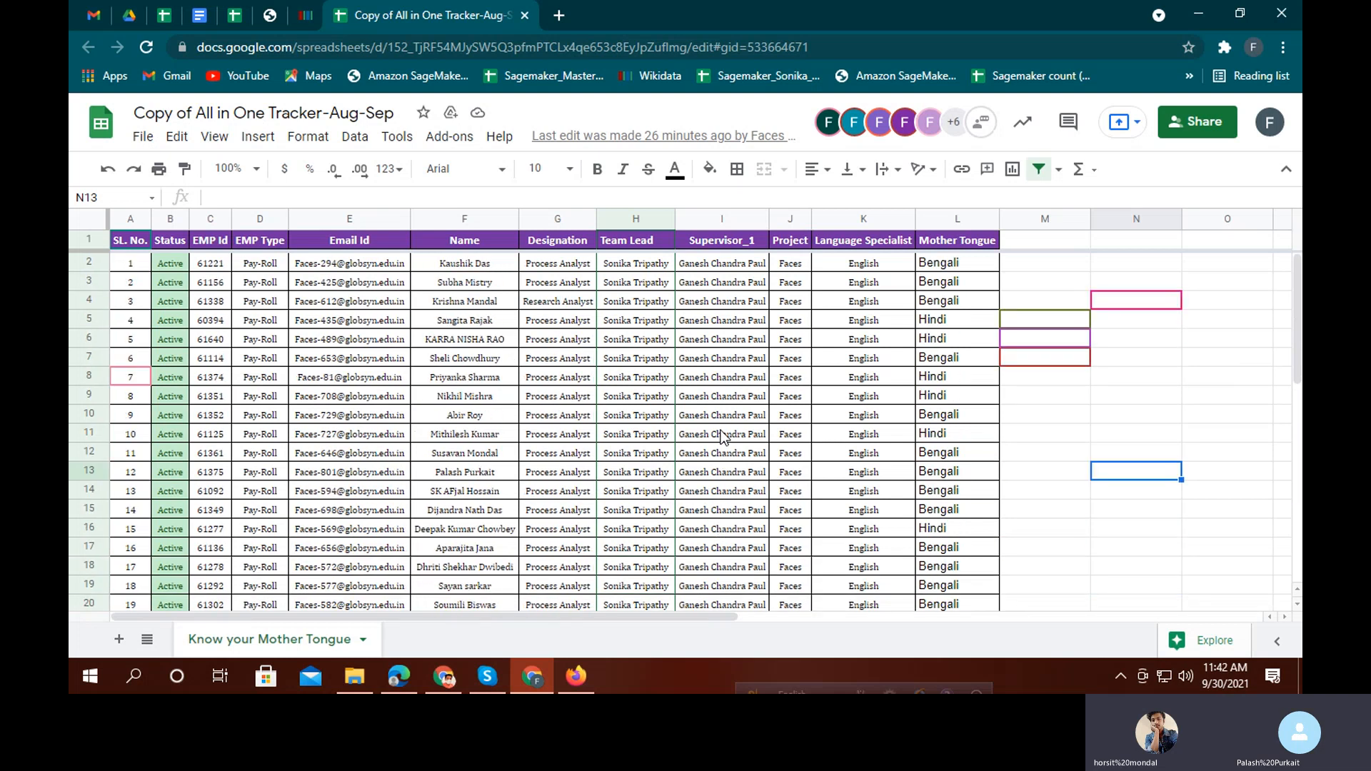
scroll(721, 428, "down", 8)
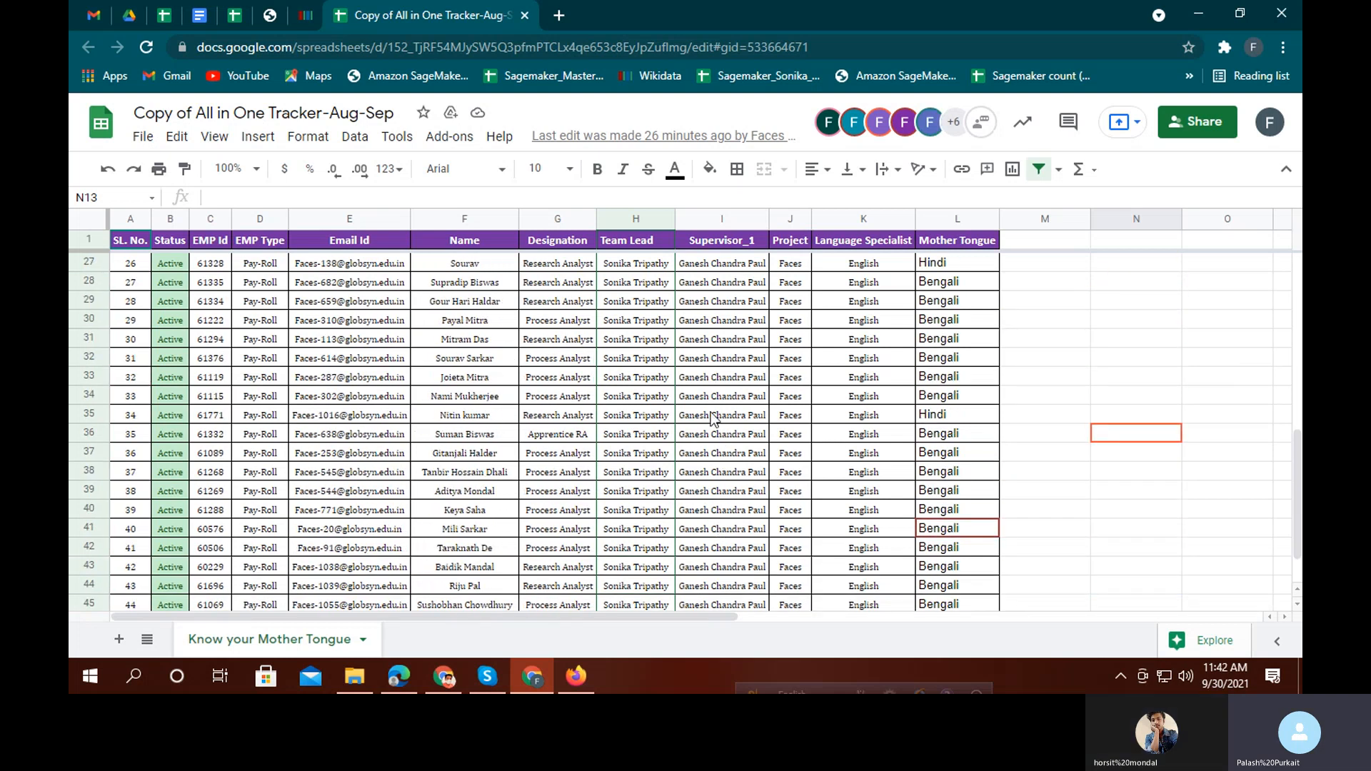
scroll(713, 419, "down", 2)
scroll(707, 539, "up", 9)
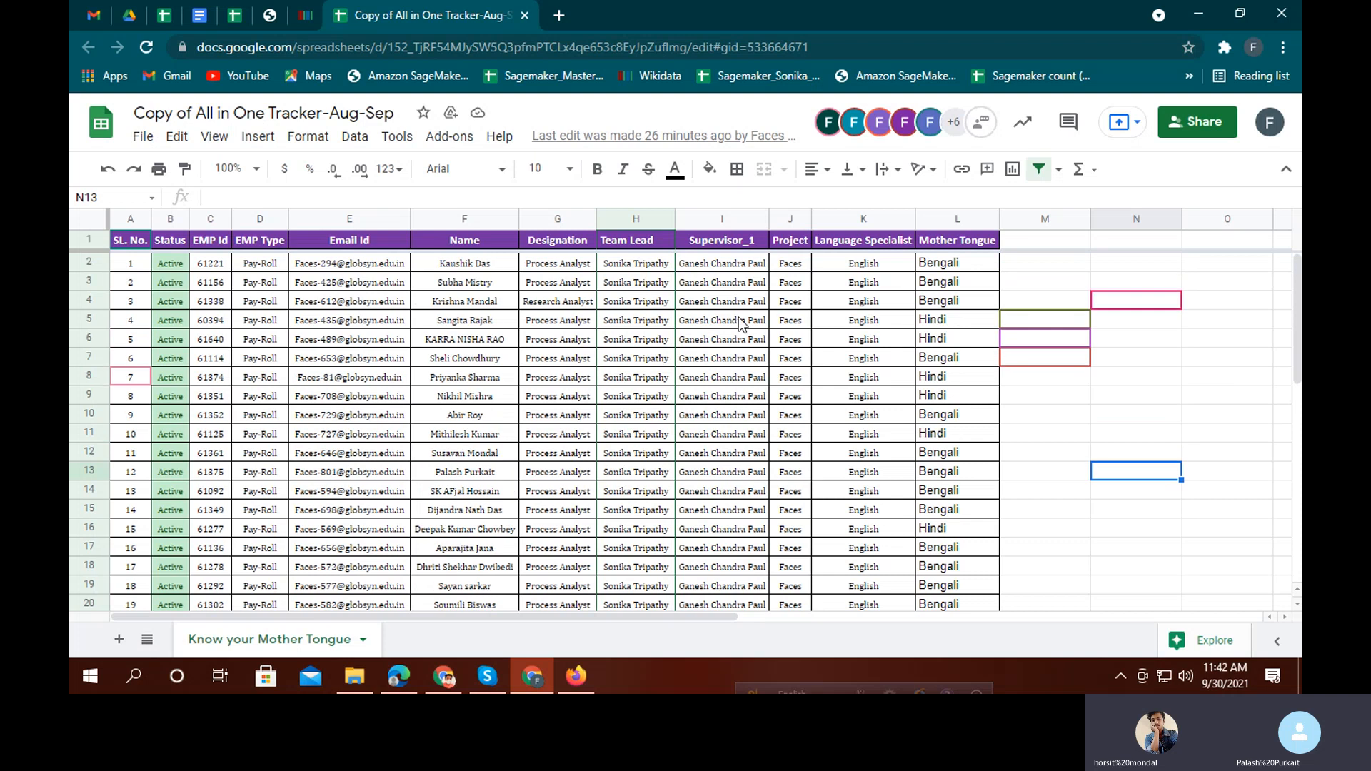
scroll(728, 429, "down", 10)
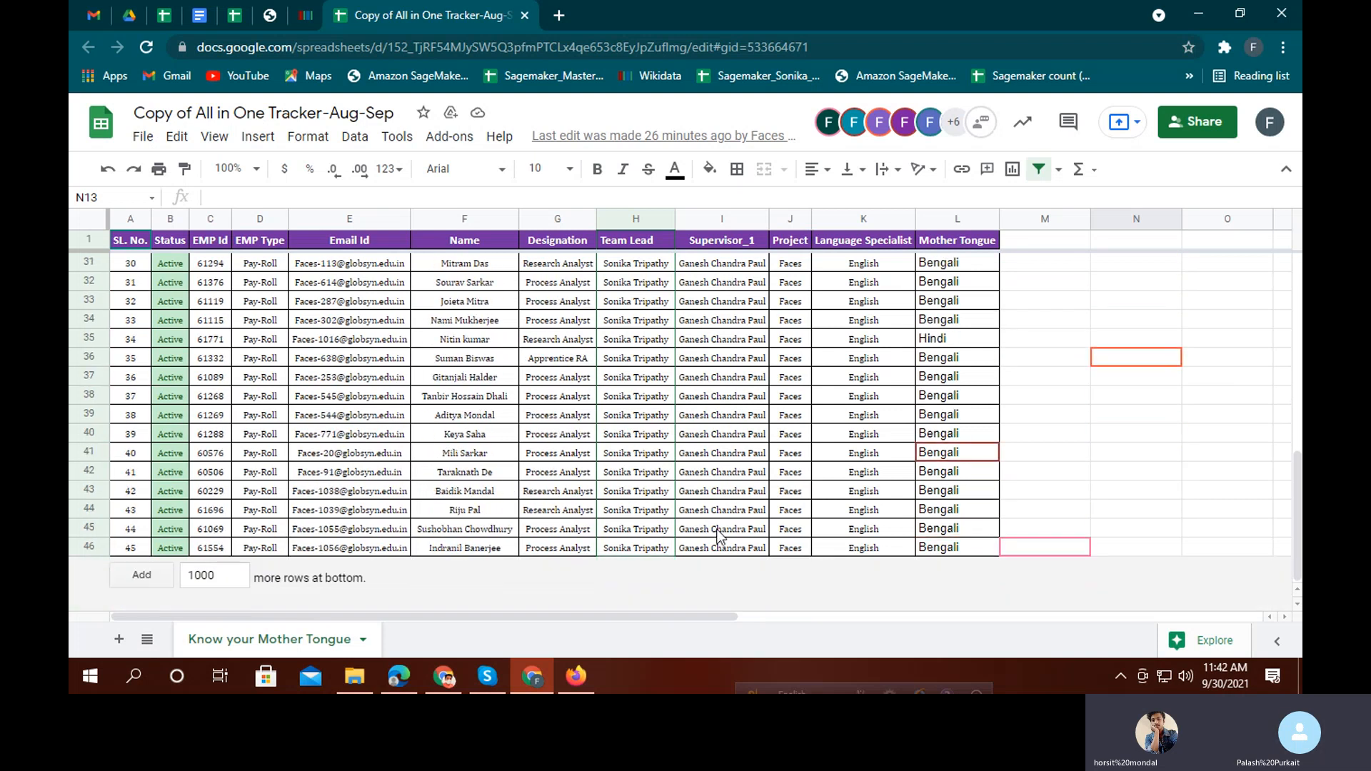
scroll(721, 500, "up", 10)
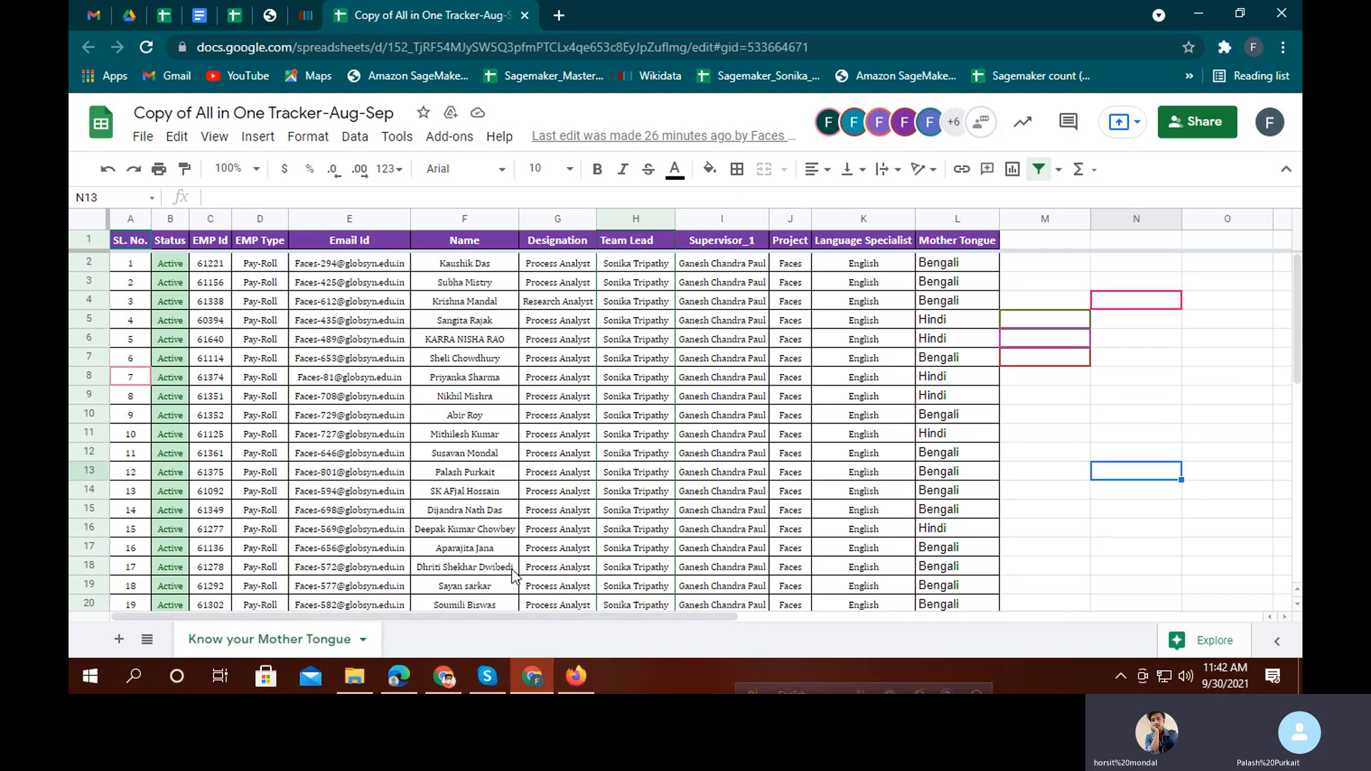
left_click(399, 682)
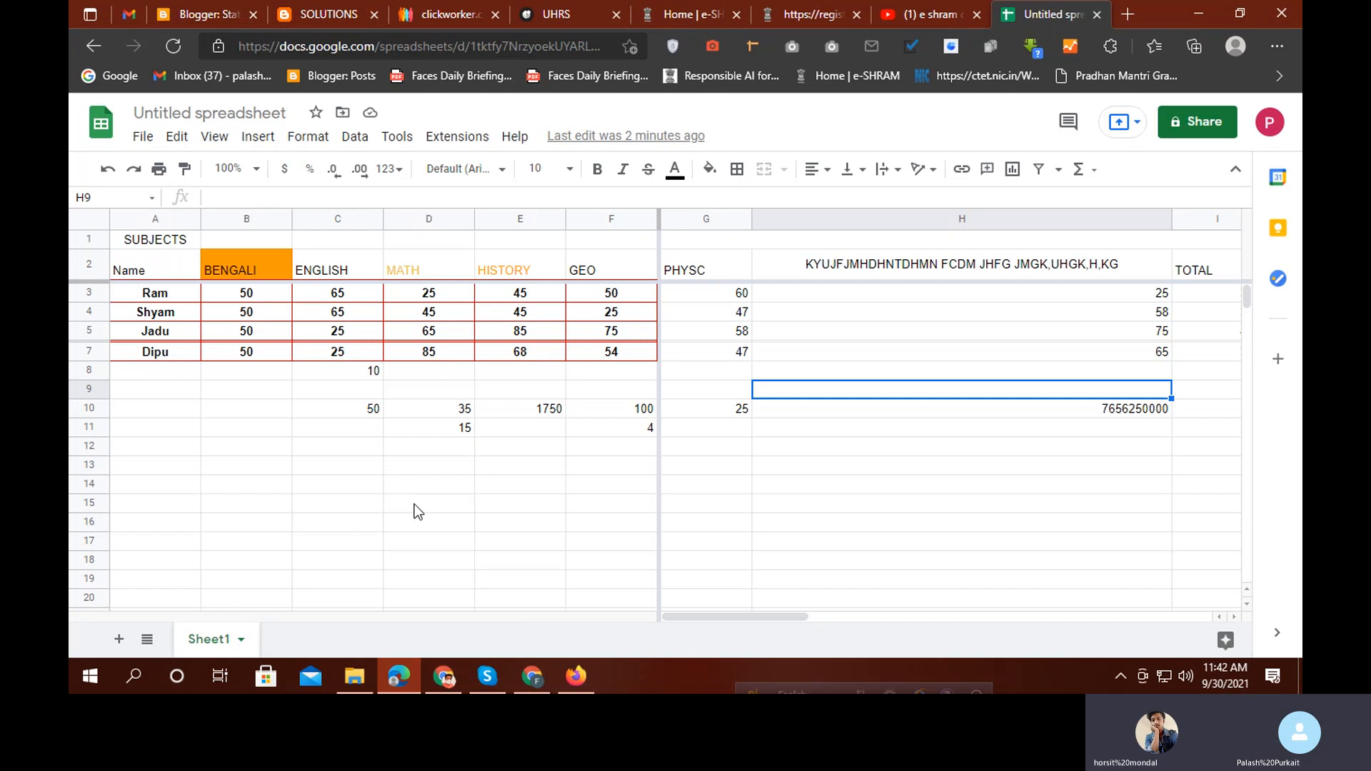
Enter YES in G14 and NO in G15 as the dropdown choices
left_click(339, 493)
left_click(429, 466)
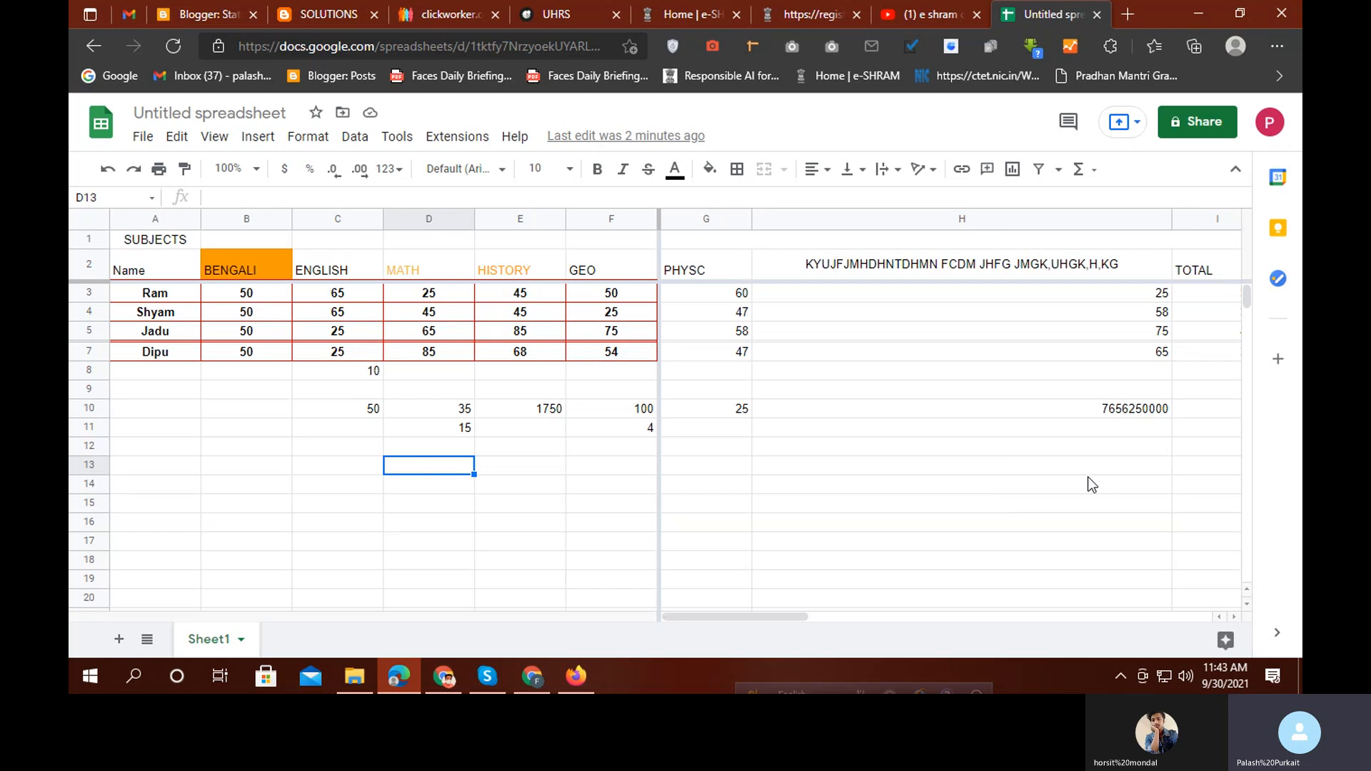
left_click(733, 482)
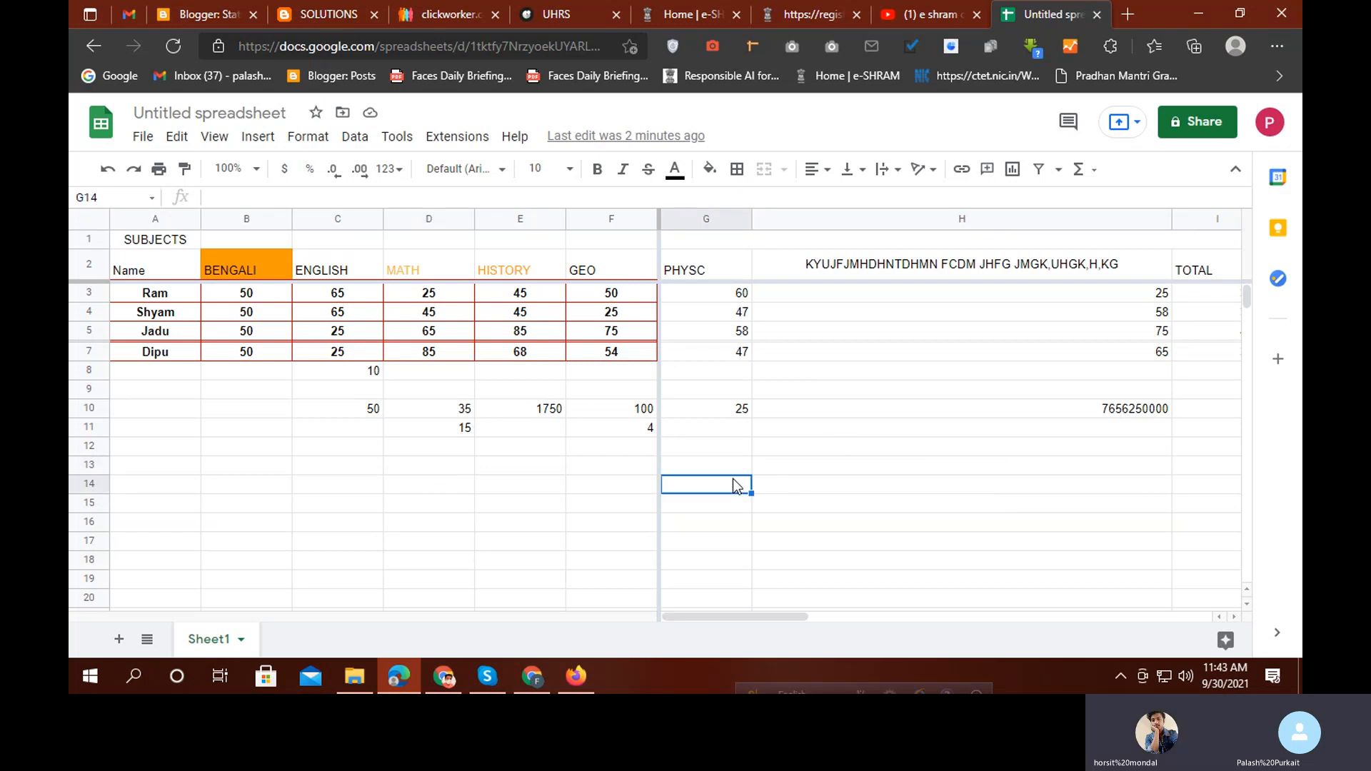
type("YES")
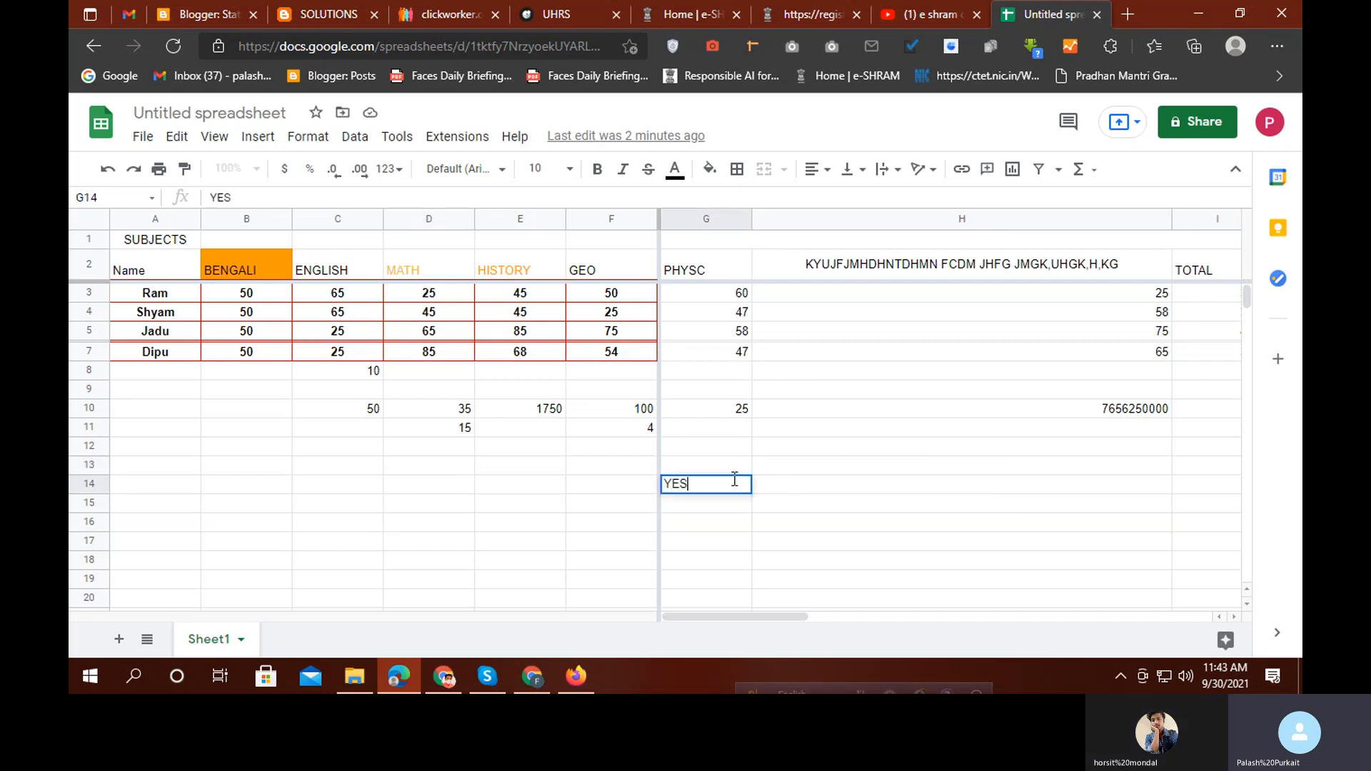
key("Return")
type("NO")
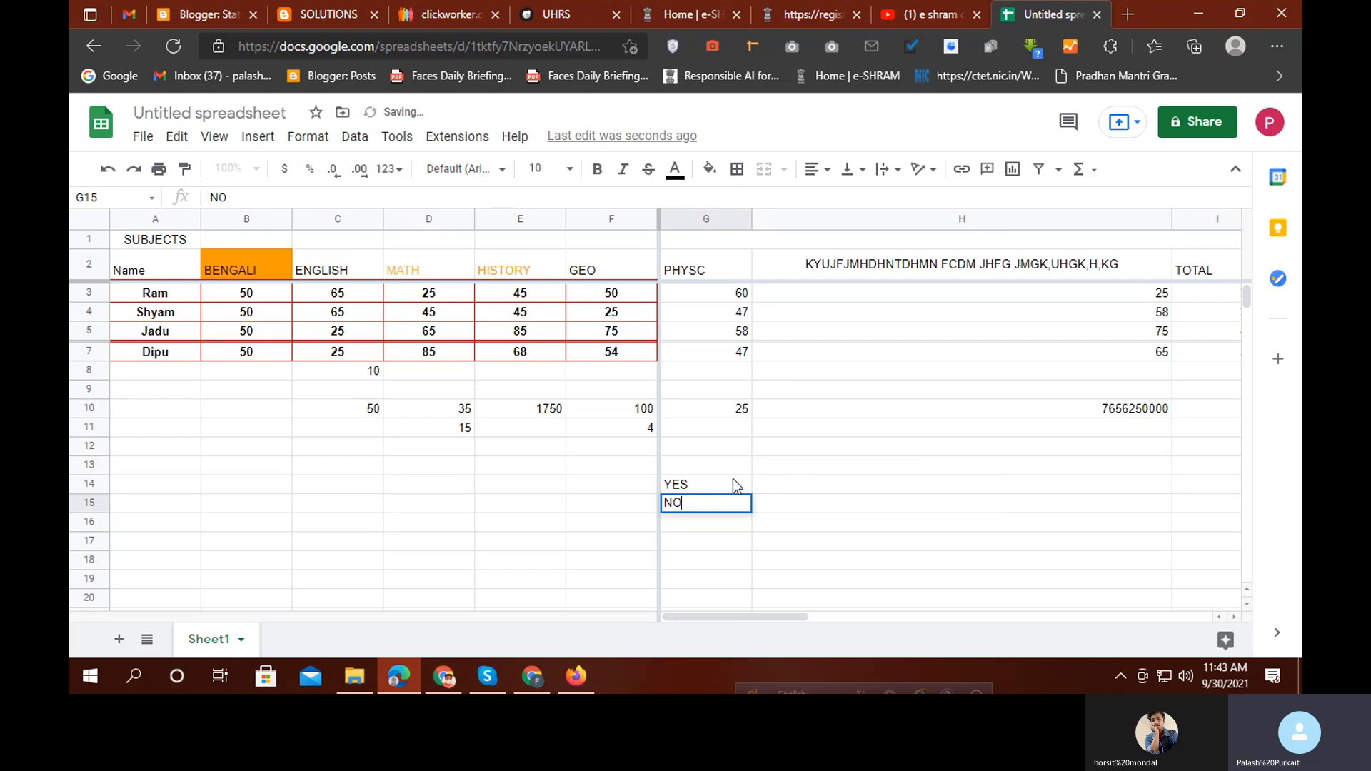
left_click(512, 563)
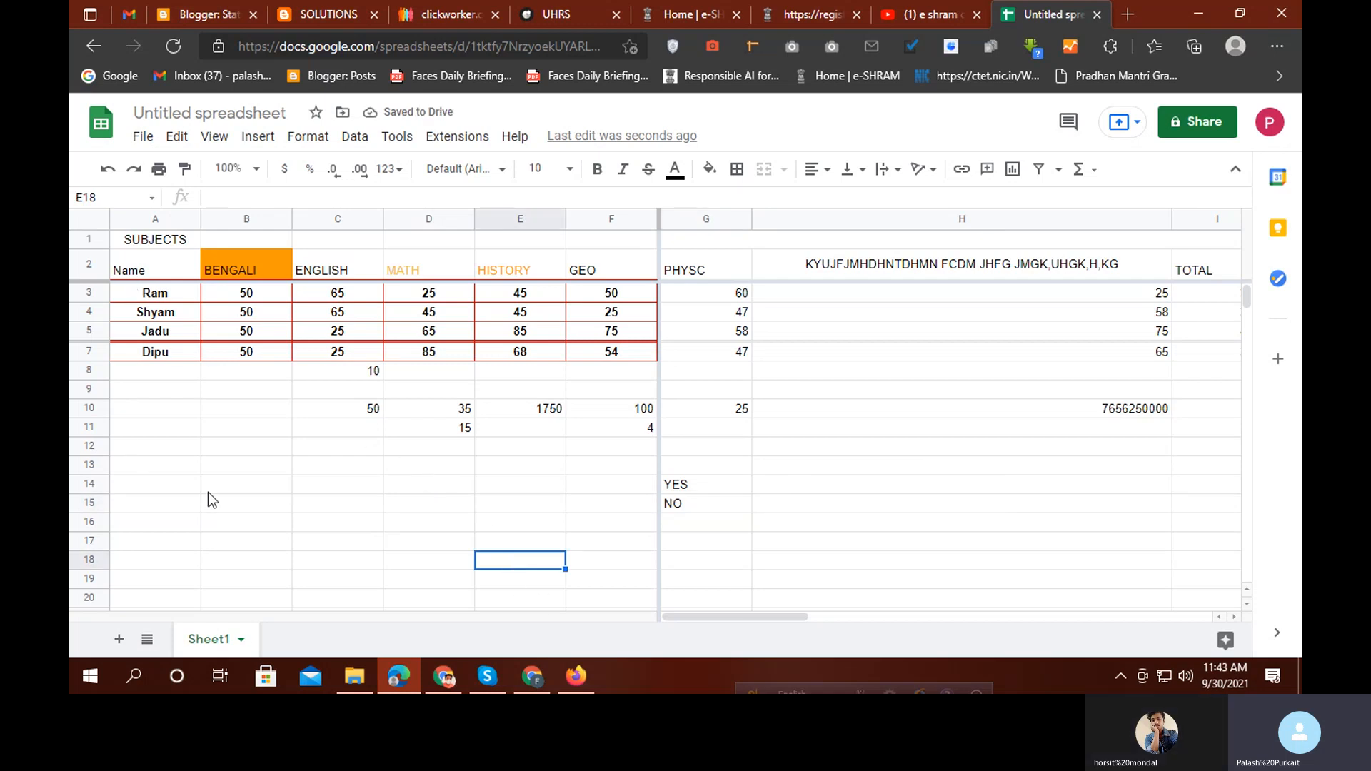
Select the empty block B13:E24, open its cell actions menu, then dismiss it
left_click_drag(214, 466, 559, 465)
scroll(568, 532, "up", 3)
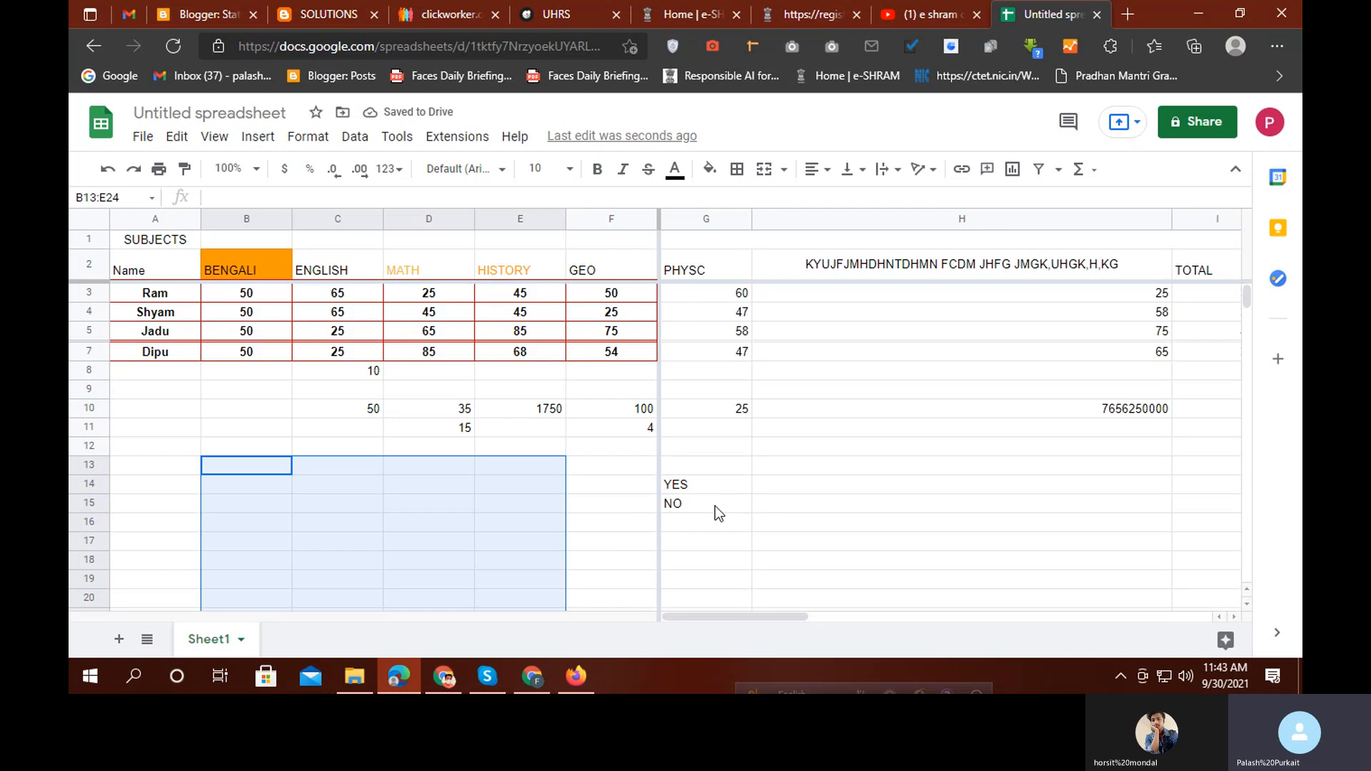
scroll(709, 512, "down", 3)
scroll(704, 512, "up", 2)
right_click(388, 444)
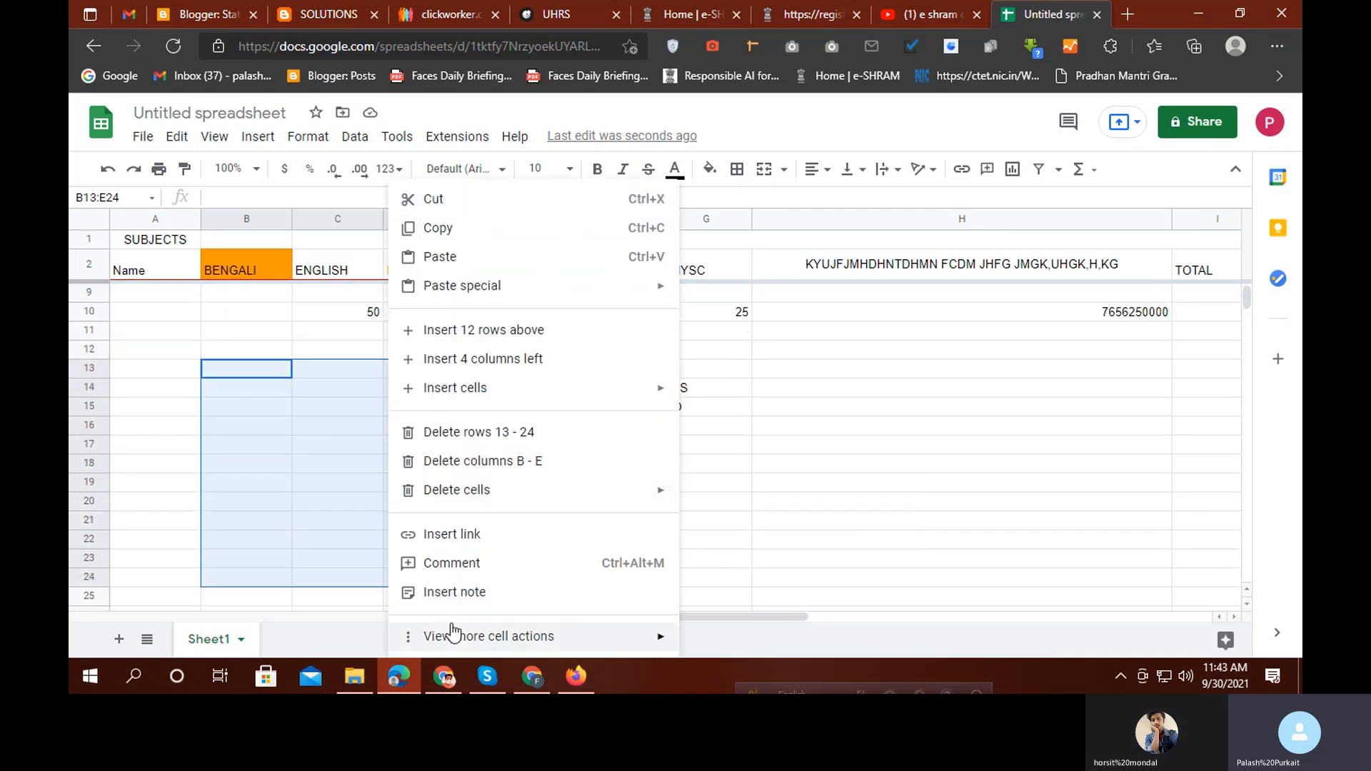
mouse_move(461, 641)
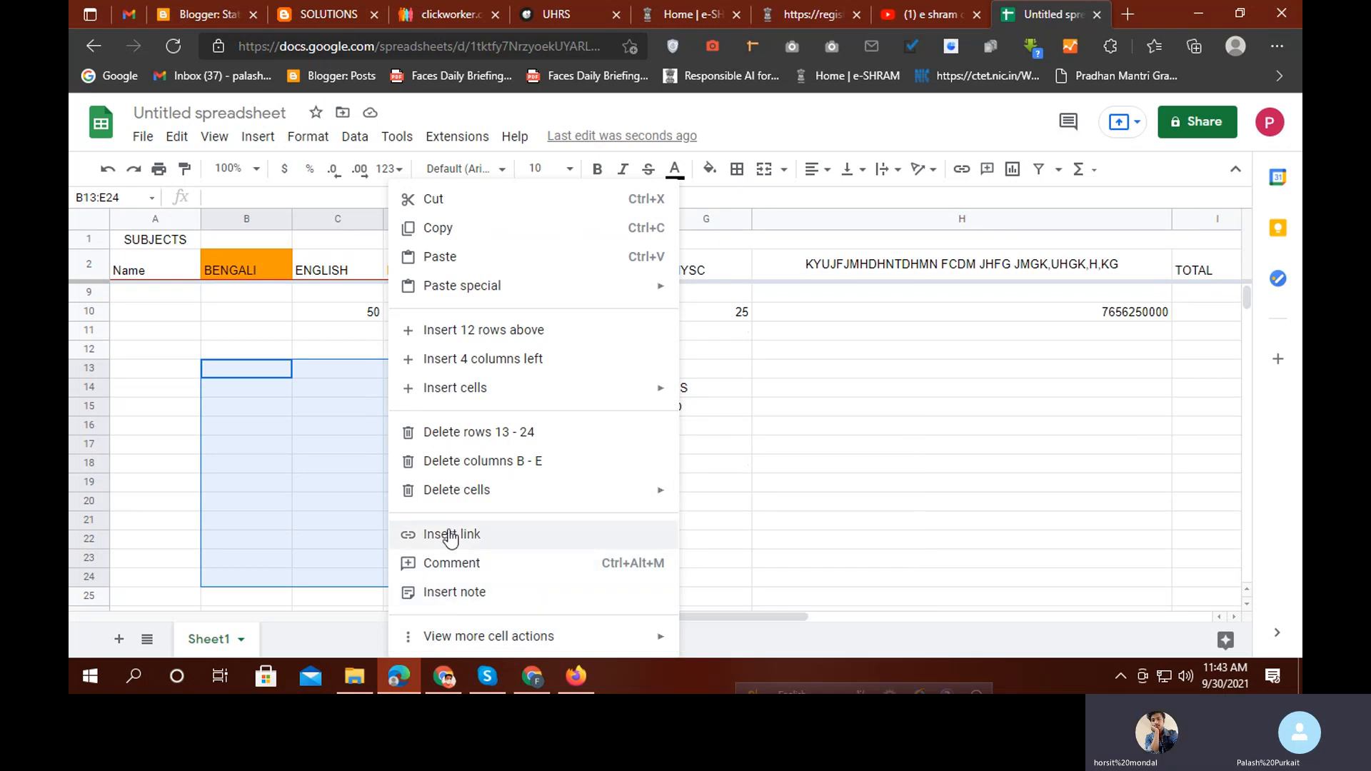
left_click(848, 510)
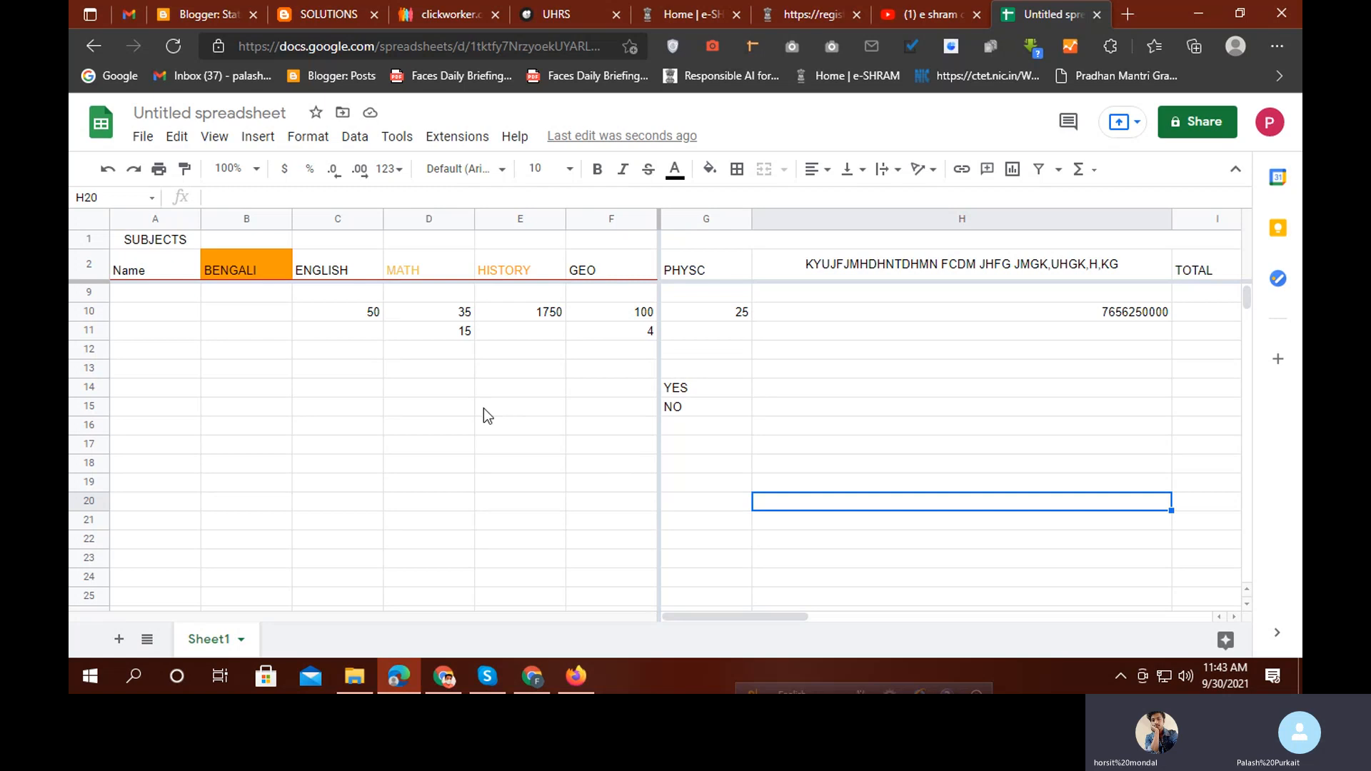
Select the BENGALI range B9:B20 and show its View more cell actions submenu
left_click_drag(247, 389, 266, 598)
scroll(328, 529, "down", 2)
right_click(248, 362)
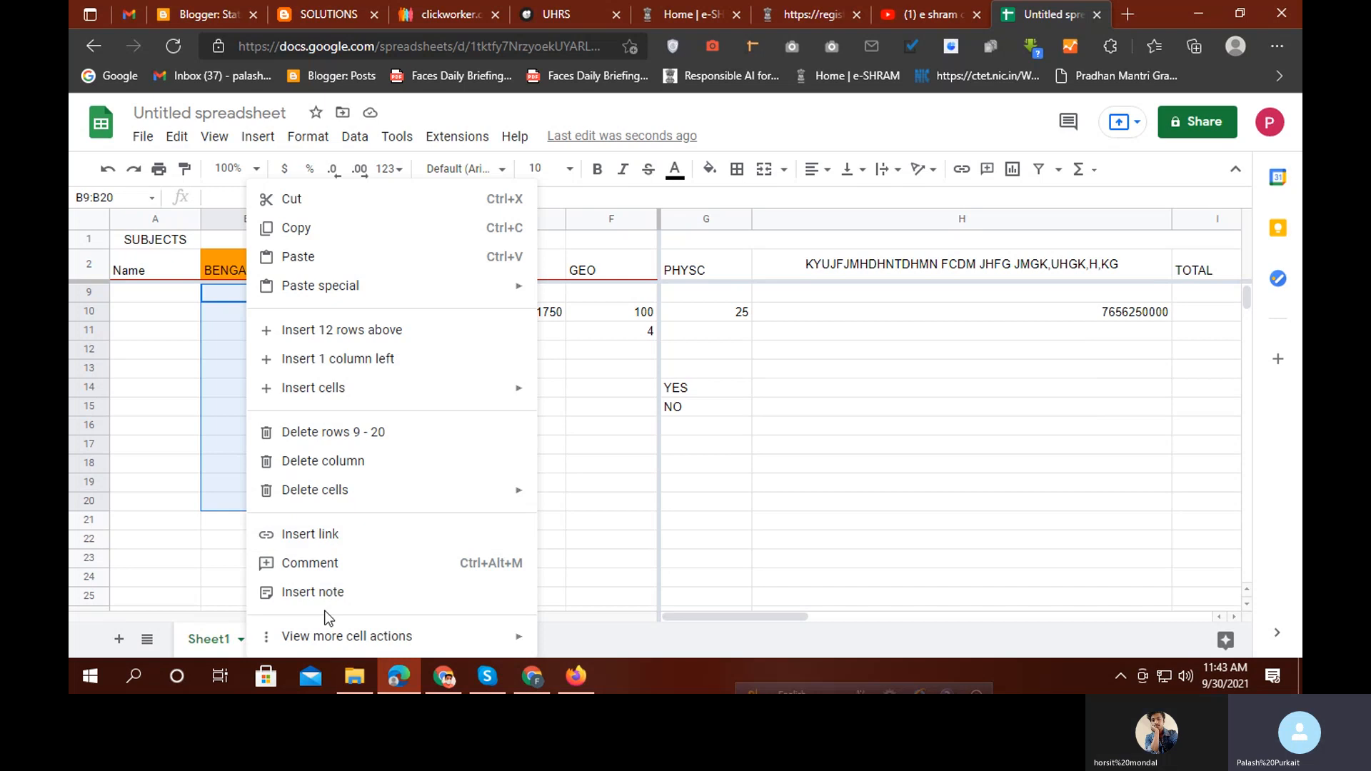
mouse_move(267, 646)
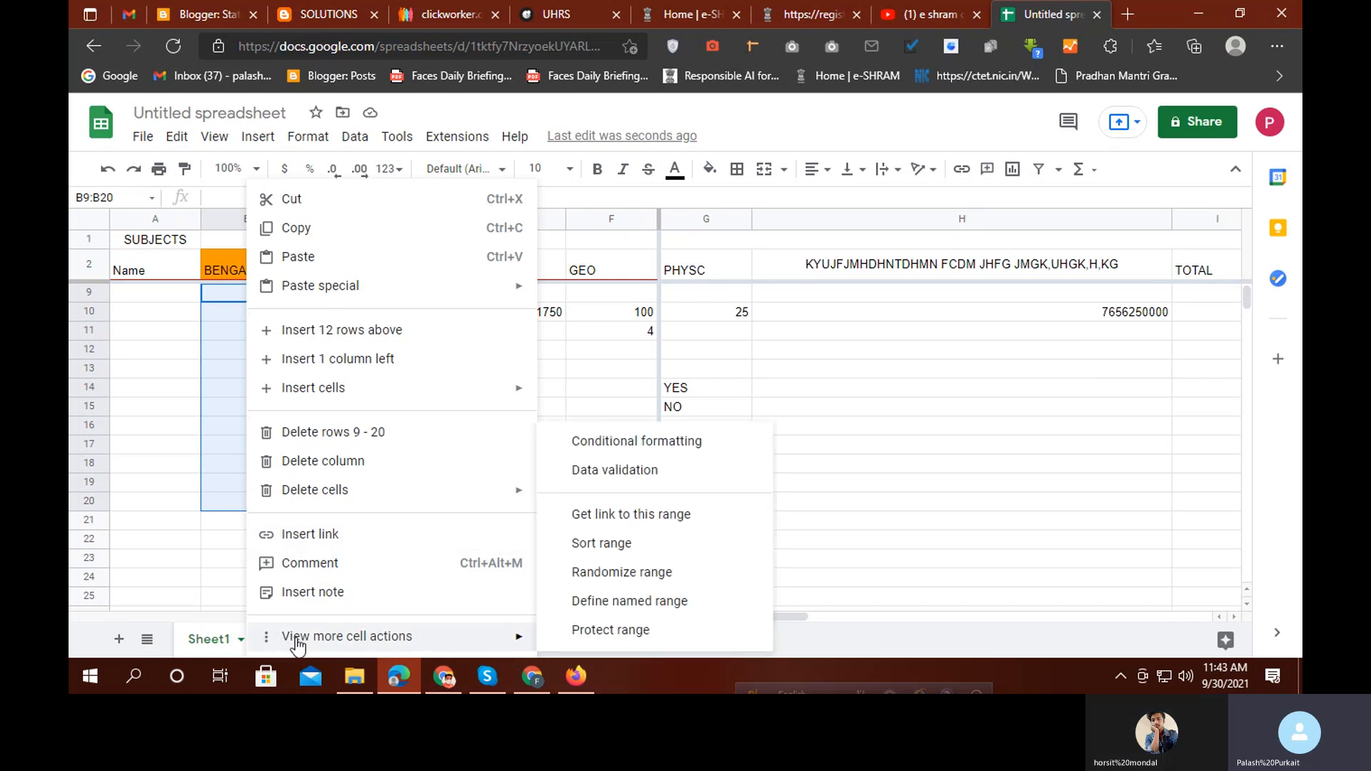
mouse_move(368, 646)
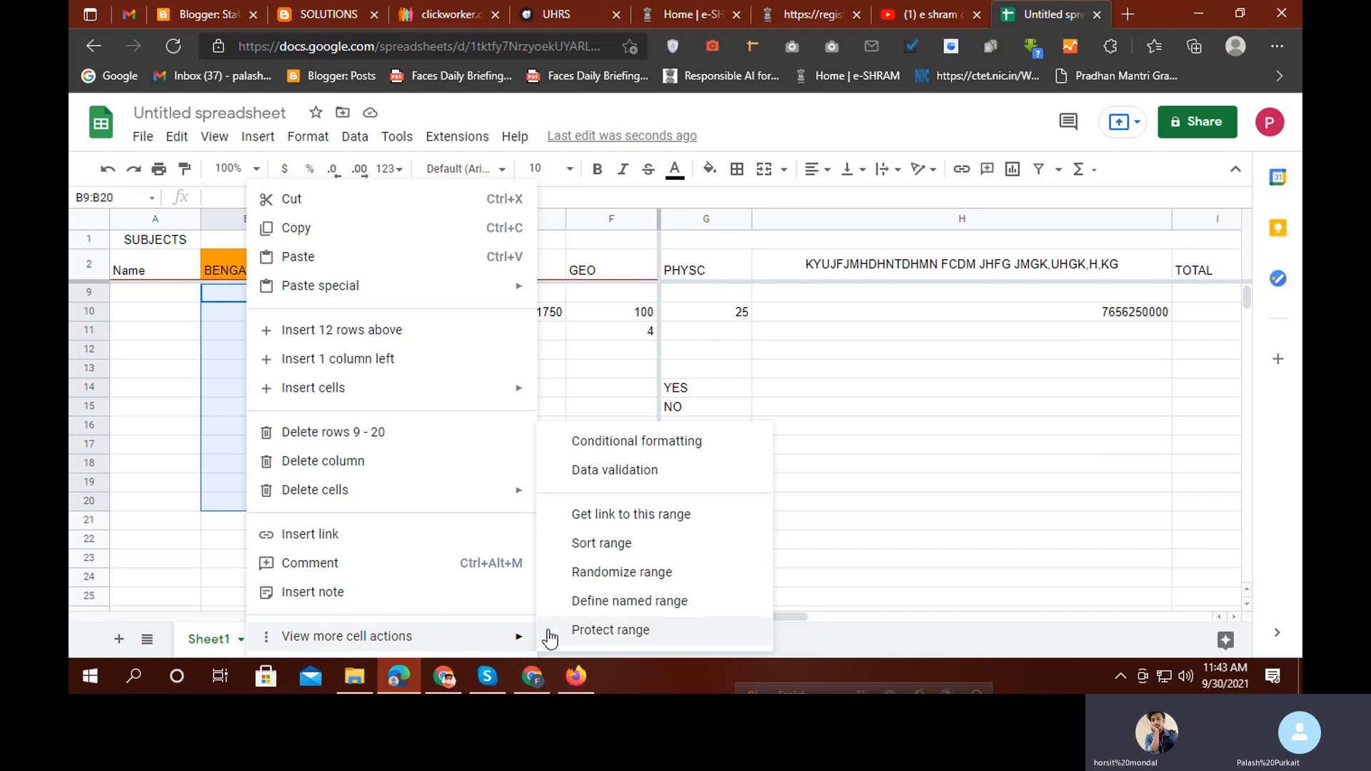
Make B9:B20 a dropdown list sourced from G14:G15 (YES, NO)
left_click(626, 472)
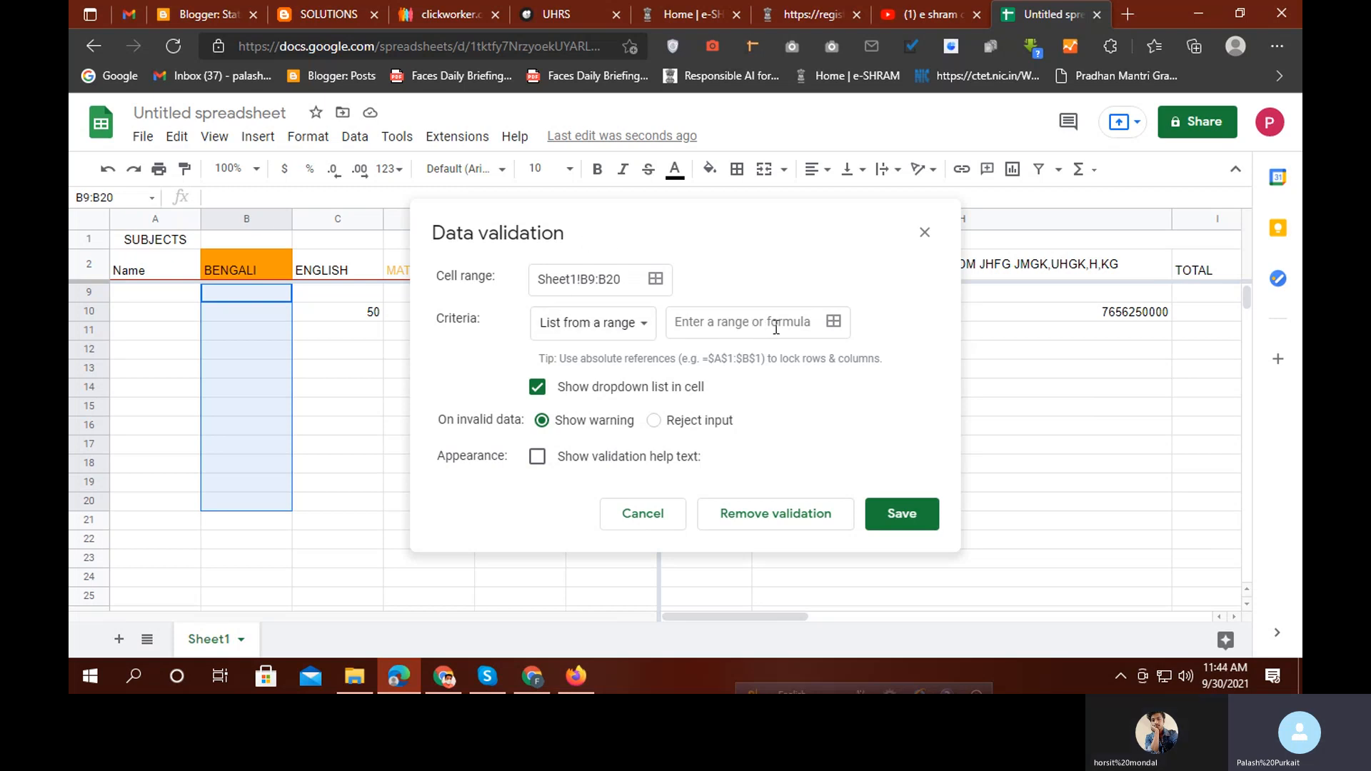
left_click(834, 323)
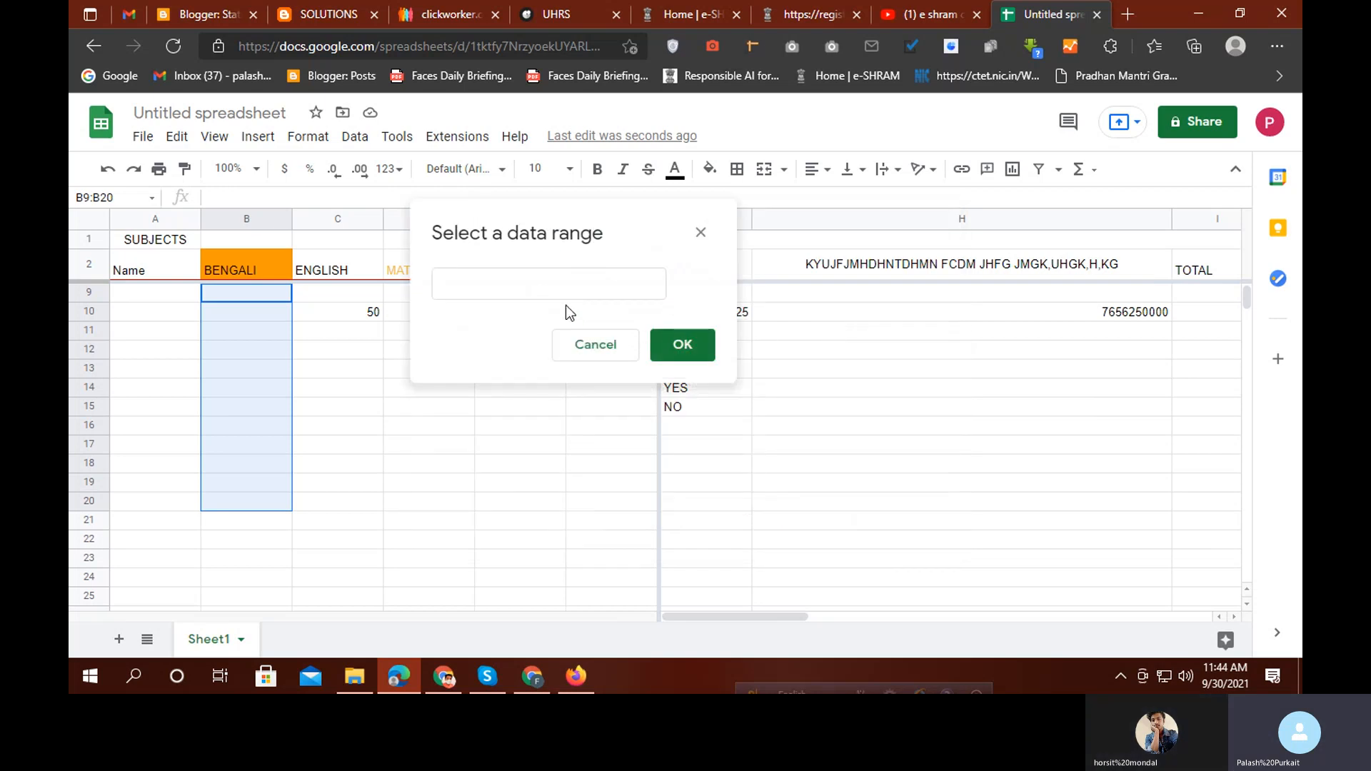
left_click_drag(591, 245, 464, 294)
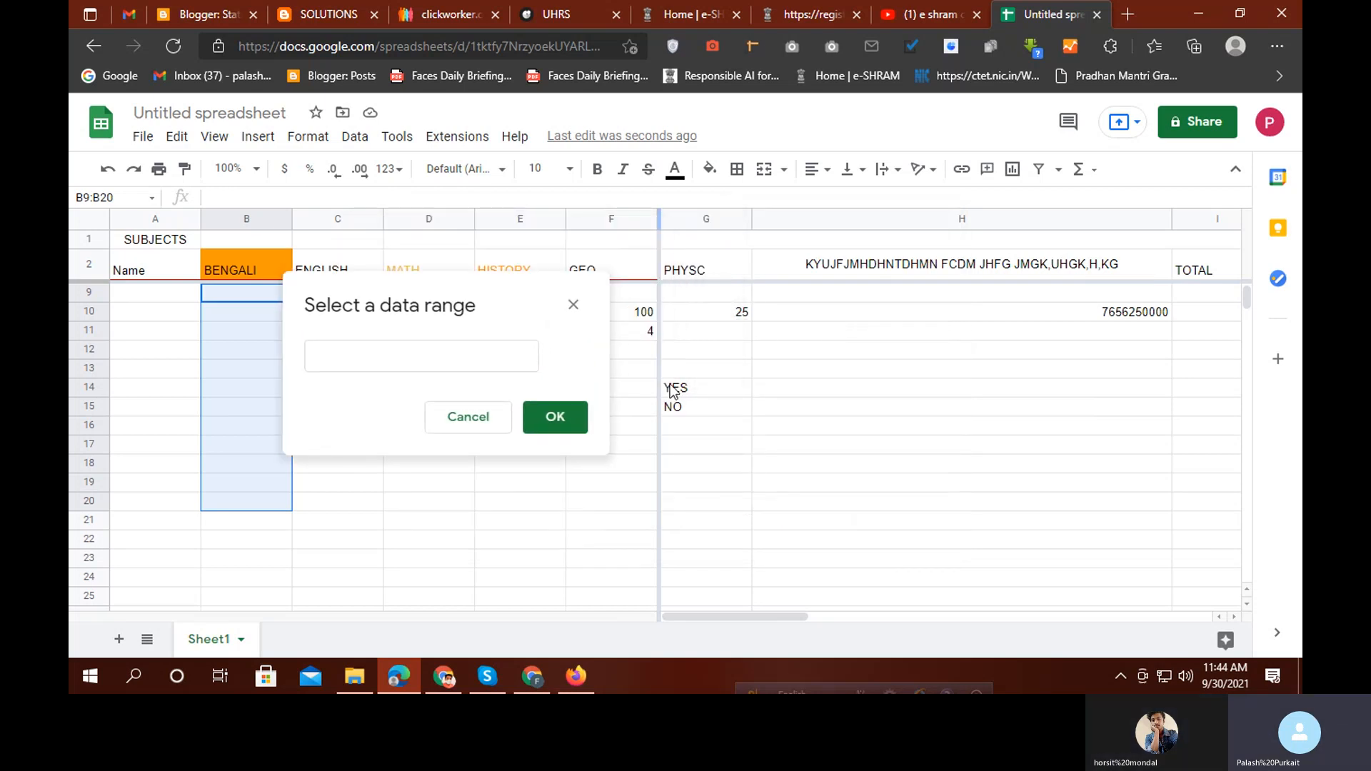
left_click_drag(690, 394, 692, 411)
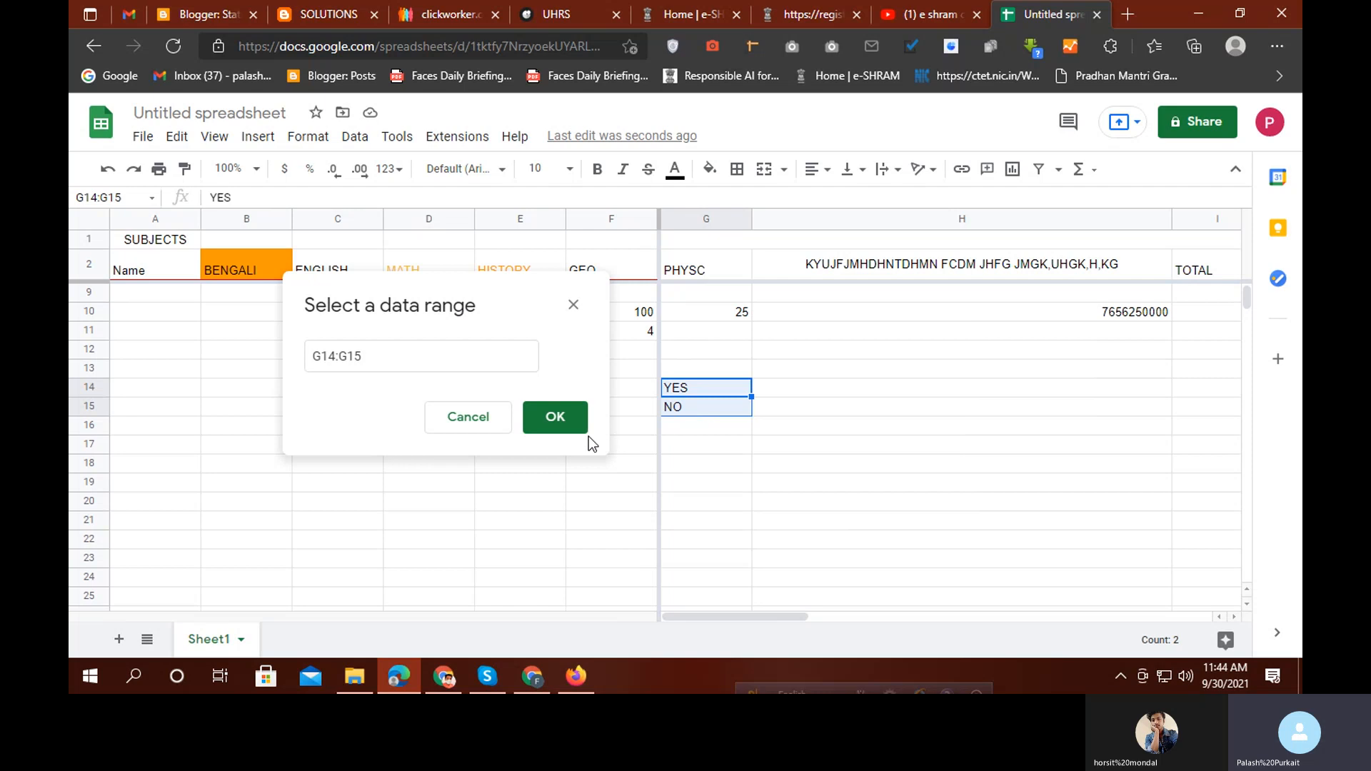
left_click(555, 417)
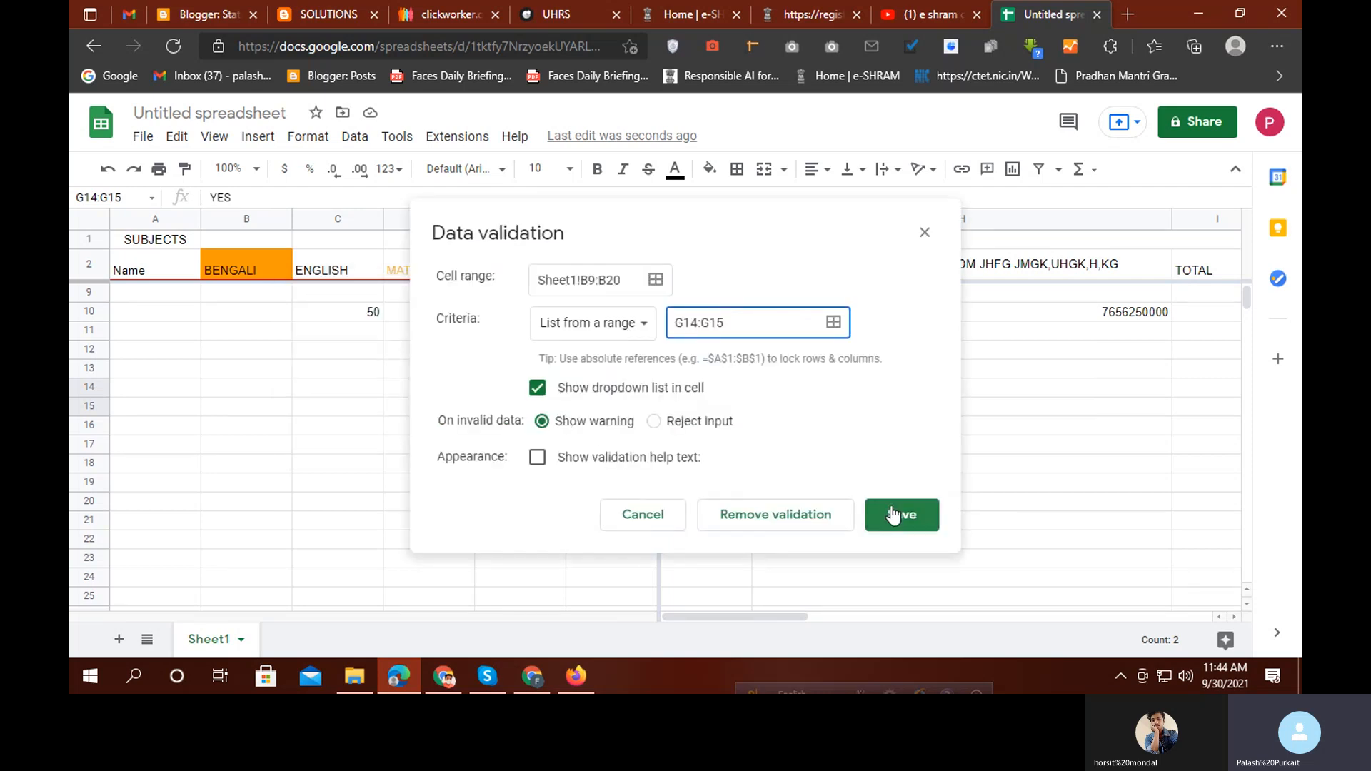
left_click(895, 518)
scroll(379, 444, "up", 3)
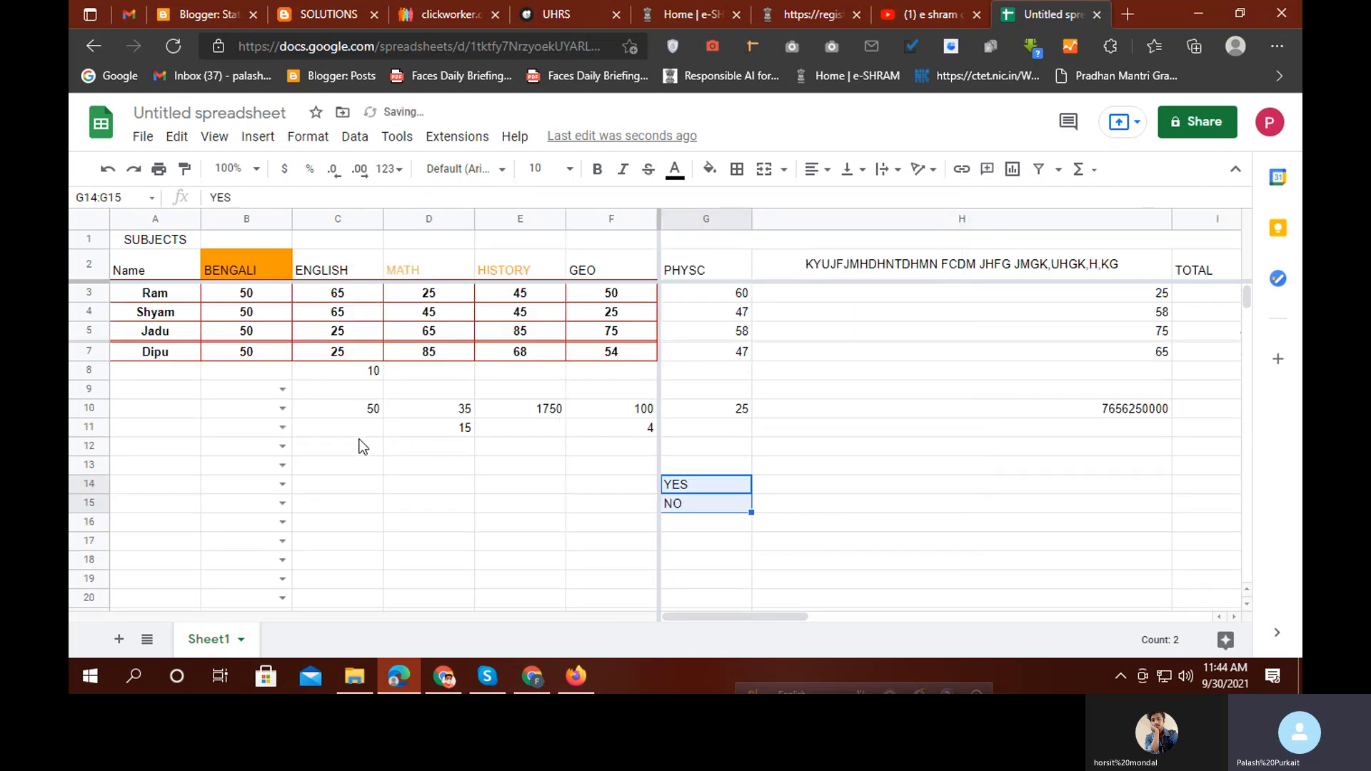
scroll(347, 449, "down", 1)
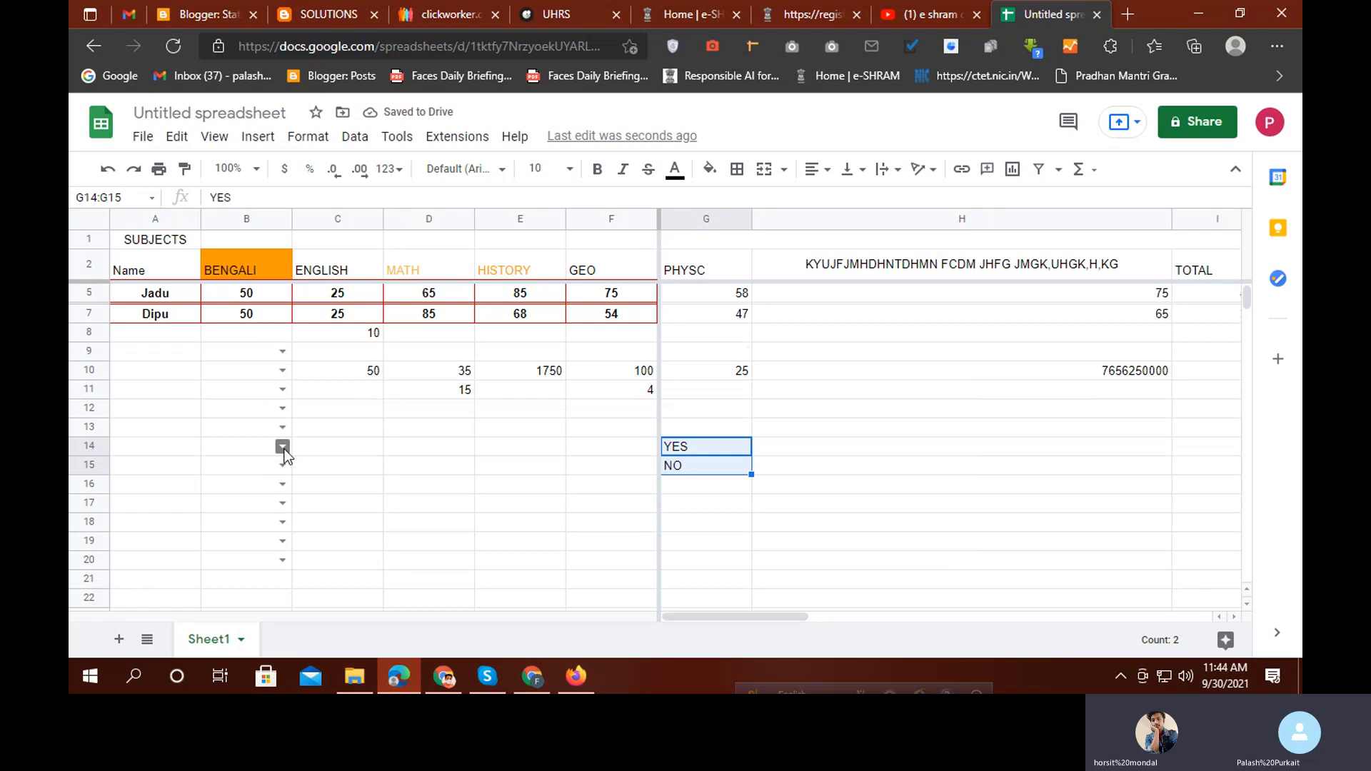
Set B9 to YES, B10 to NO and B11 to YES from their dropdowns
left_click(282, 352)
left_click(275, 372)
left_click(276, 371)
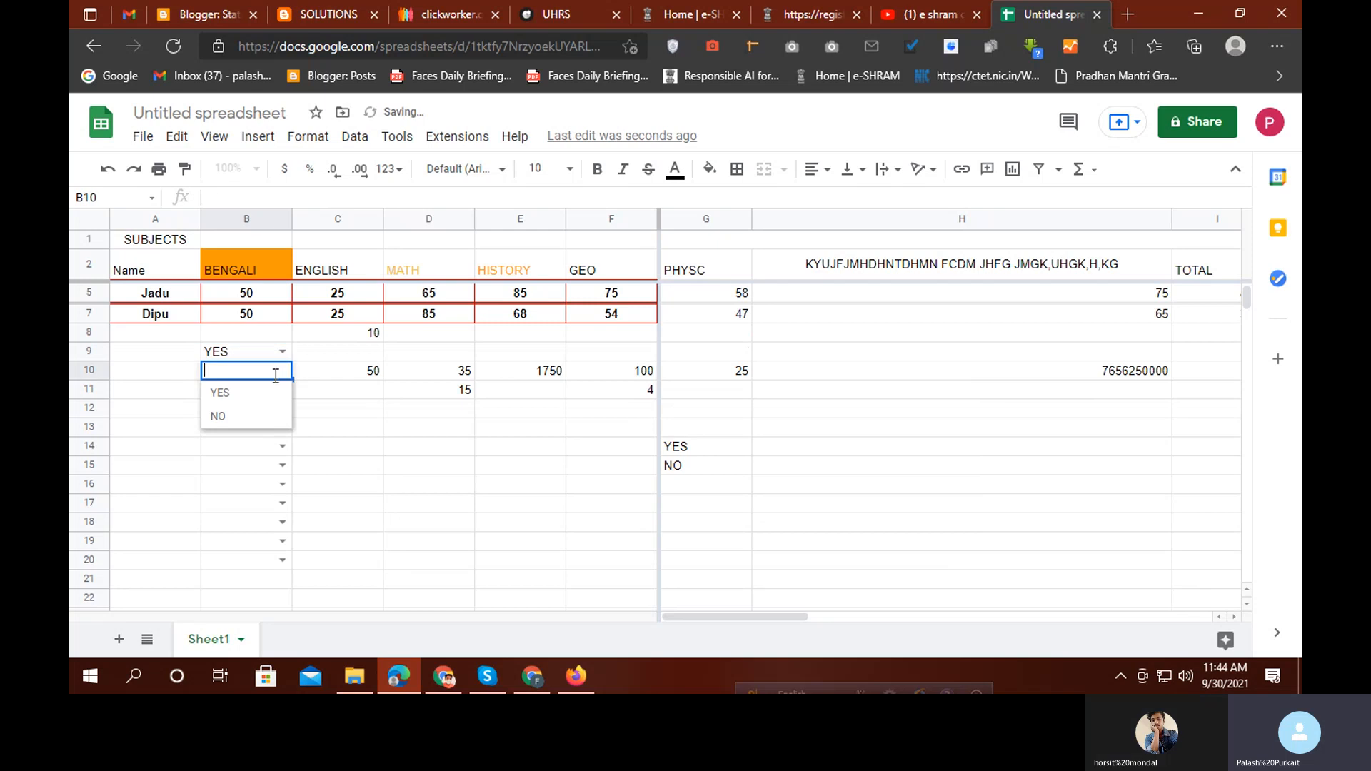
left_click(221, 419)
left_click(282, 393)
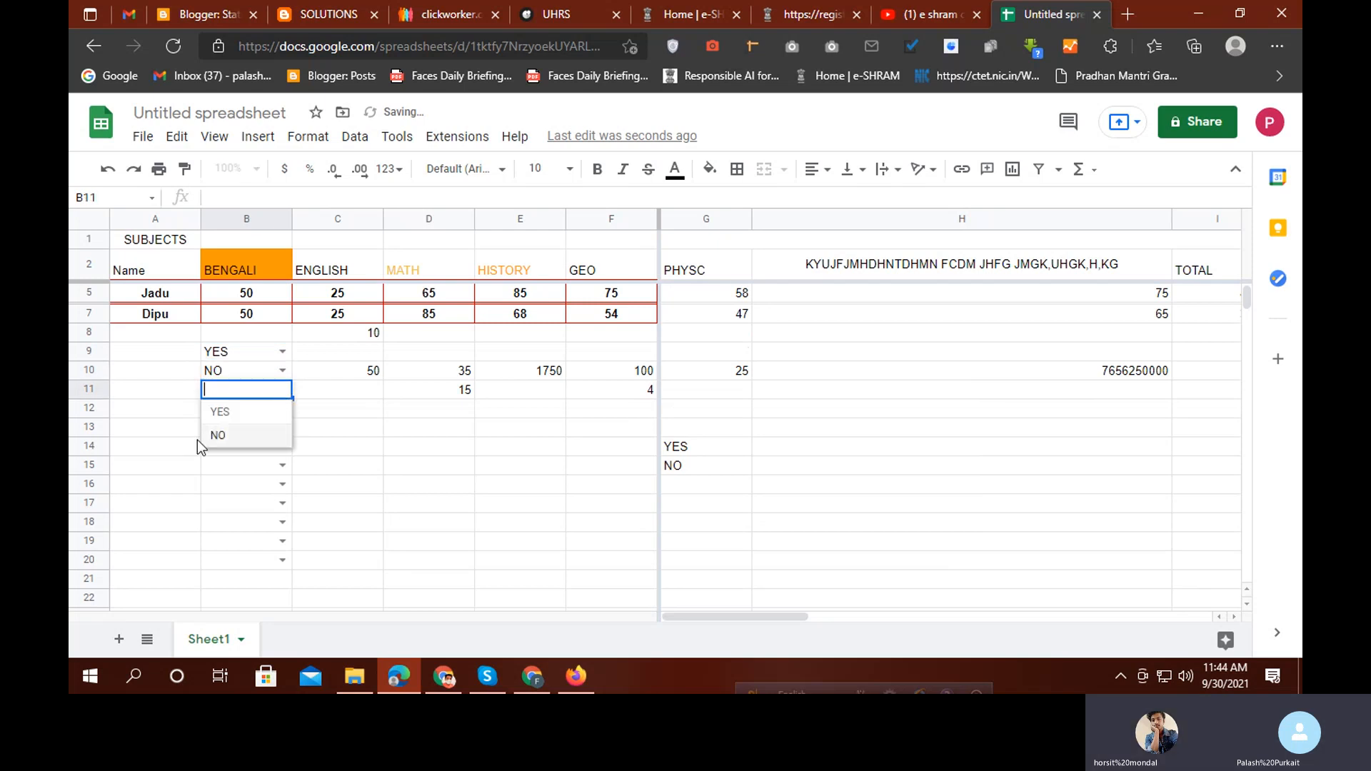
left_click(216, 413)
scroll(464, 425, "down", 1)
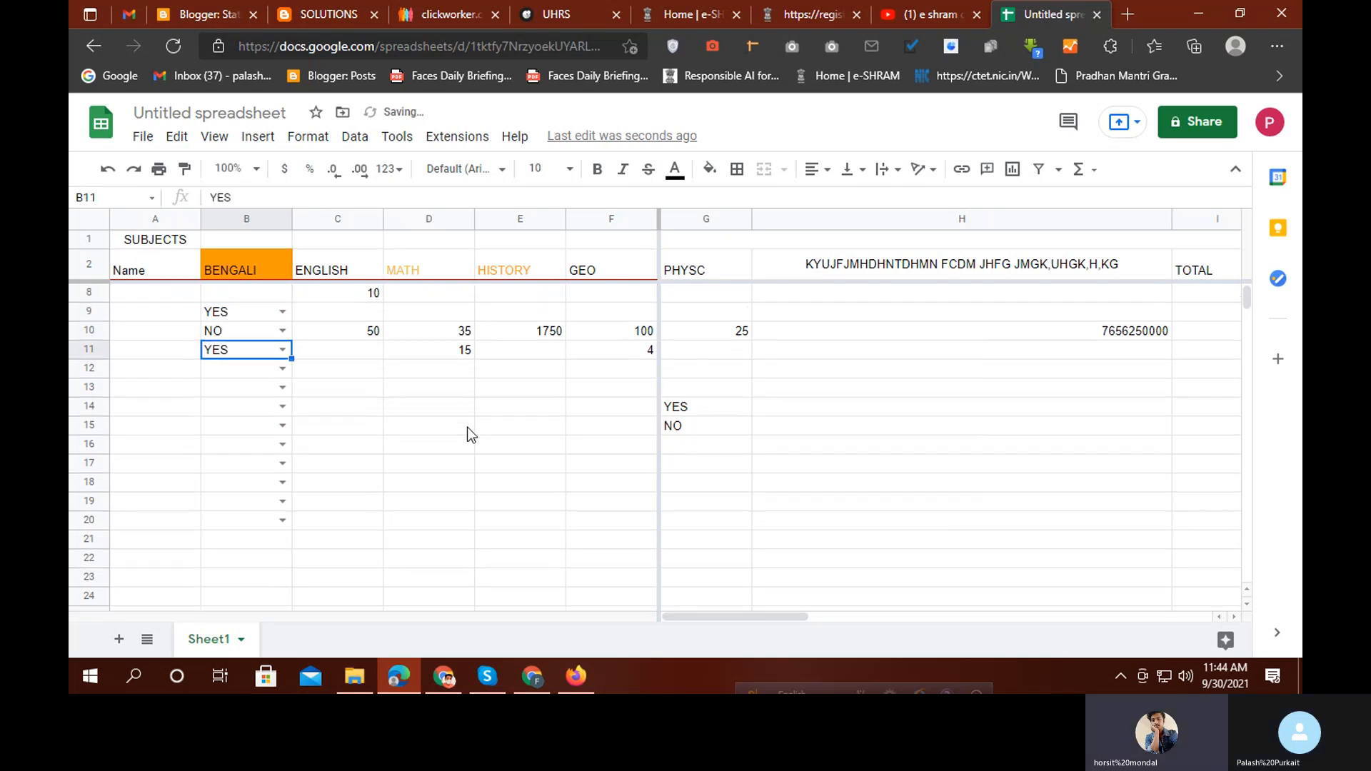
scroll(432, 383, "down", 1)
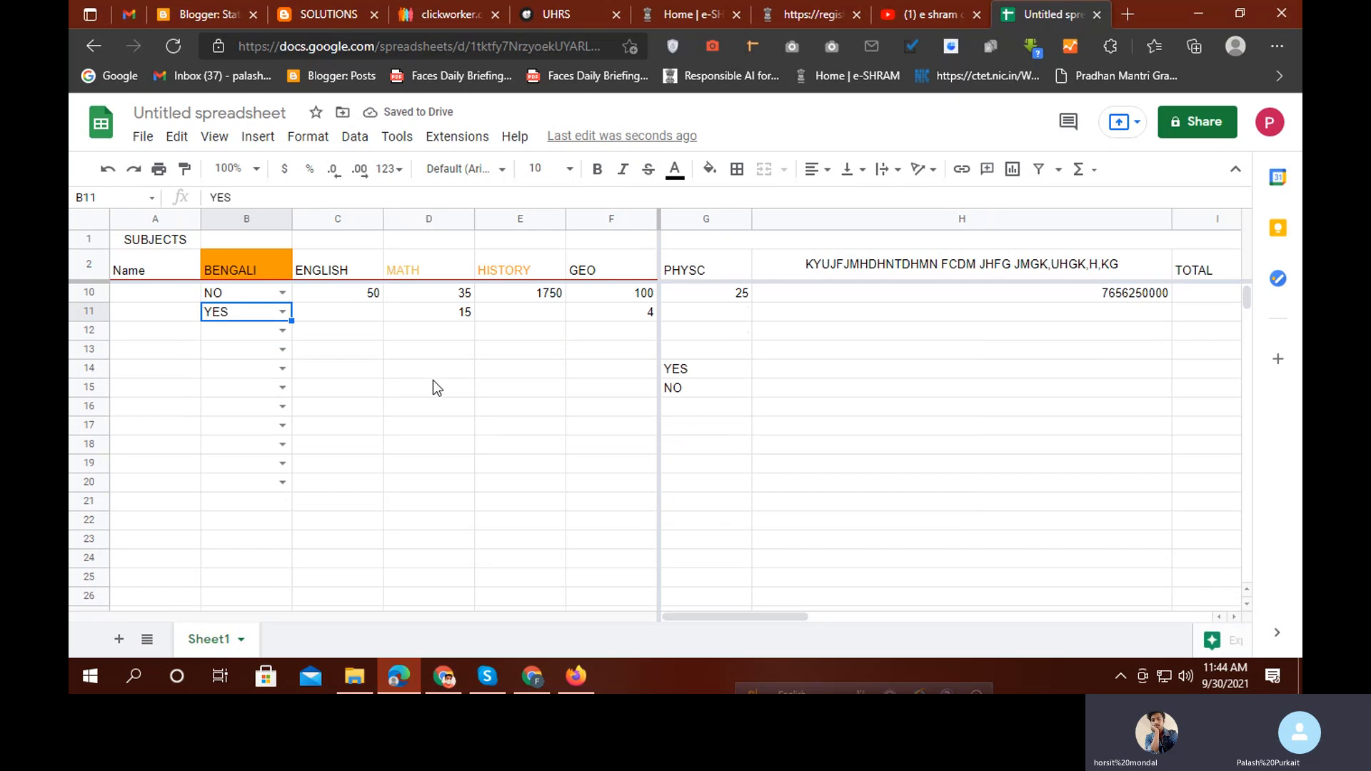
Add a data validation dropdown to D13:E23 using G14:G15 as the list range
left_click_drag(421, 358, 530, 458)
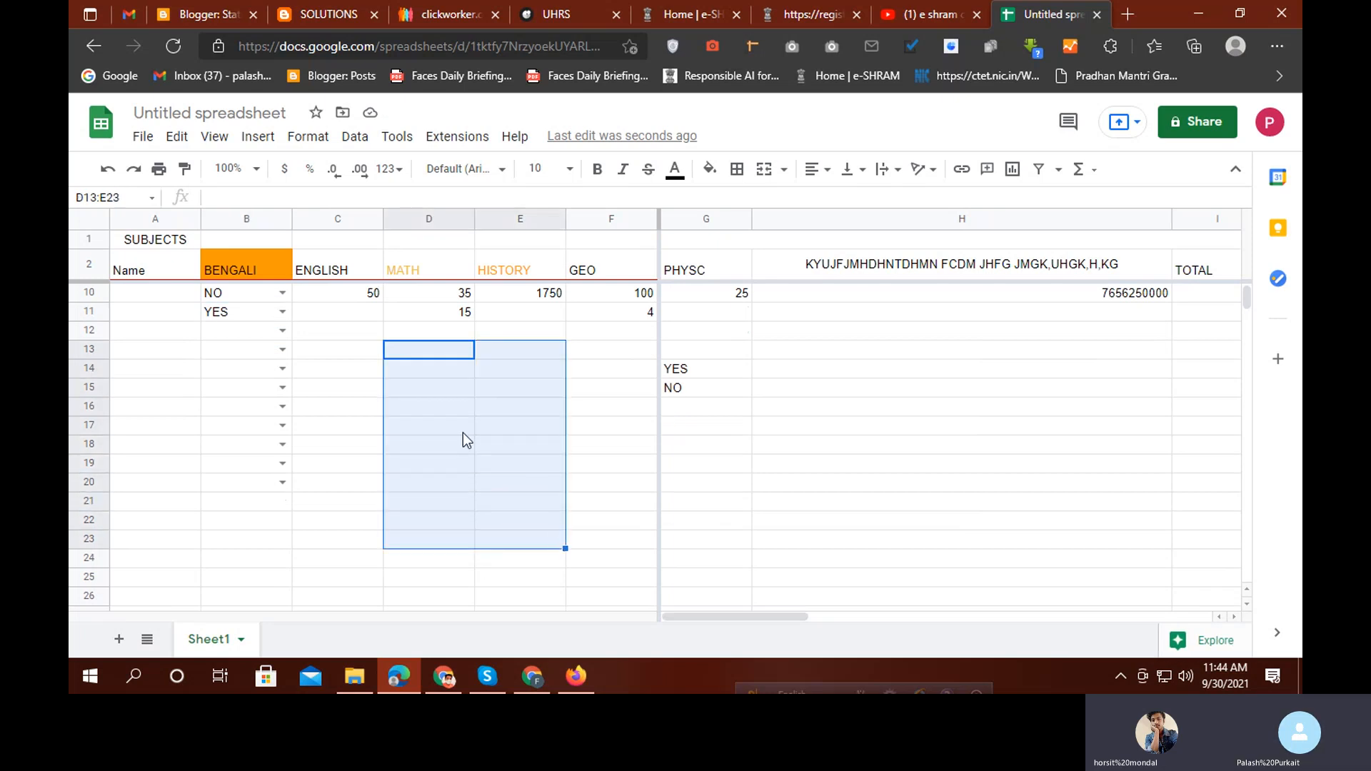
right_click(446, 426)
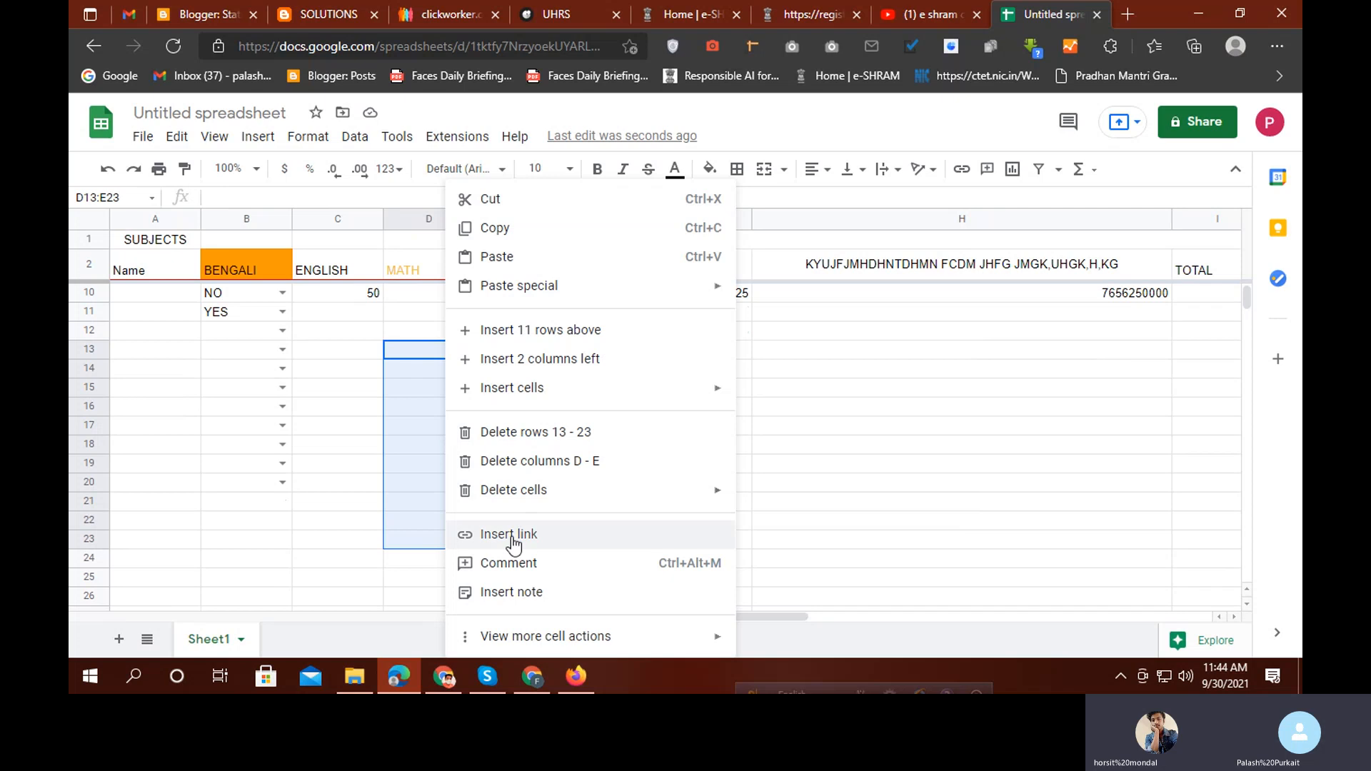
mouse_move(504, 641)
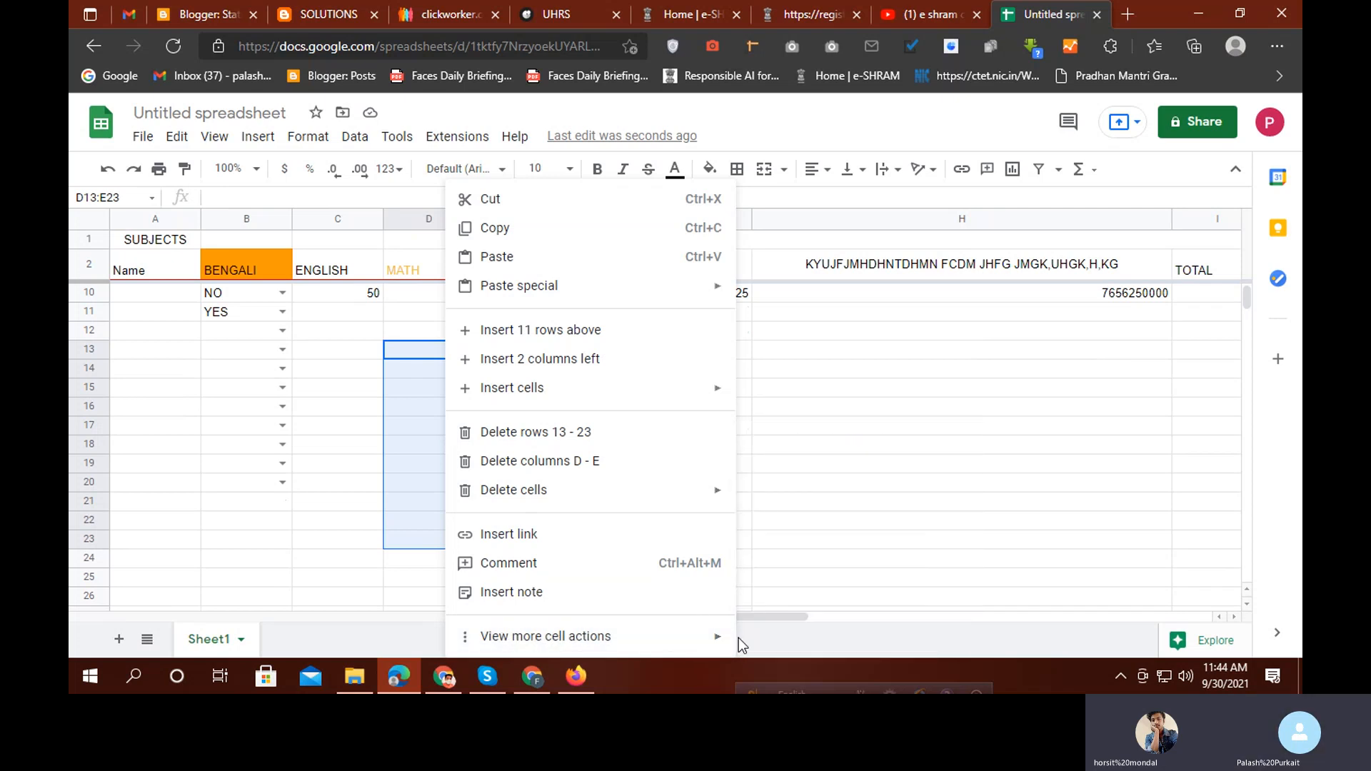
mouse_move(713, 638)
left_click(814, 471)
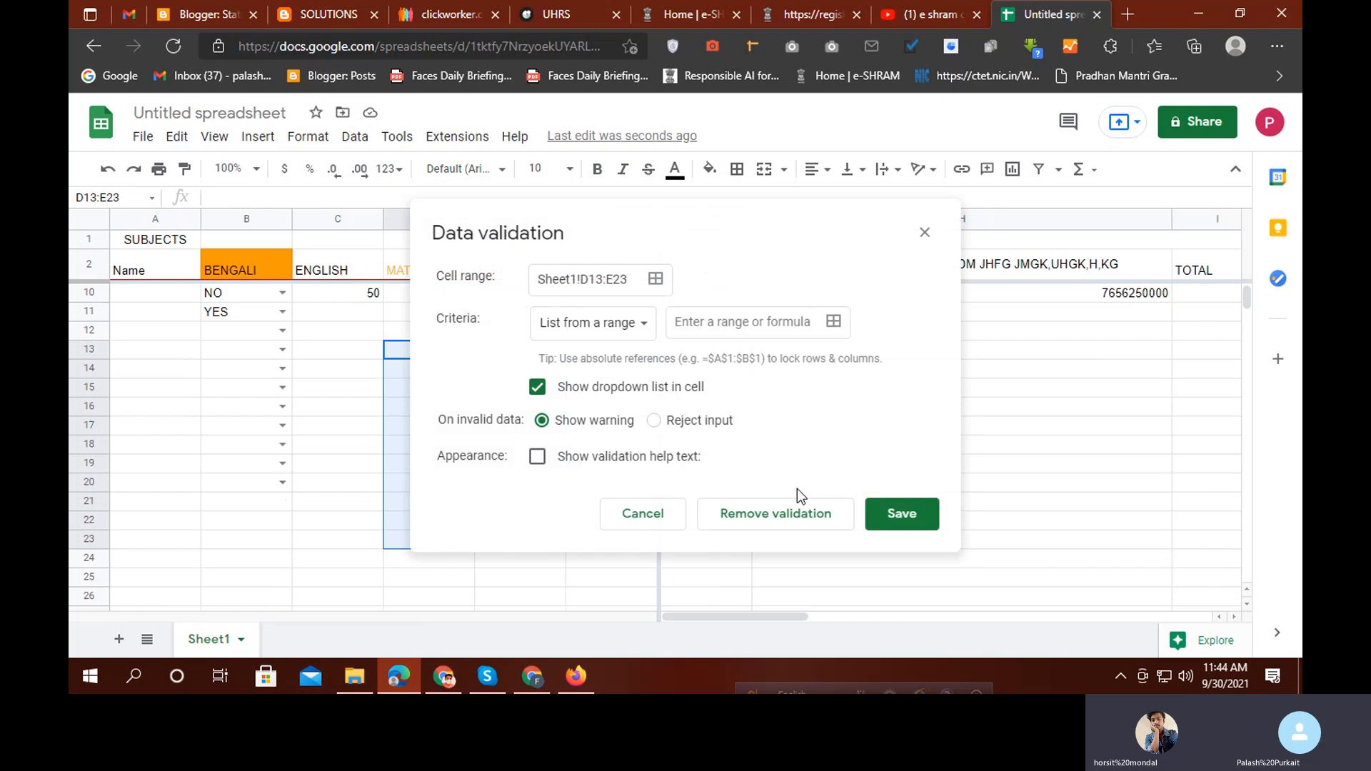
left_click(833, 323)
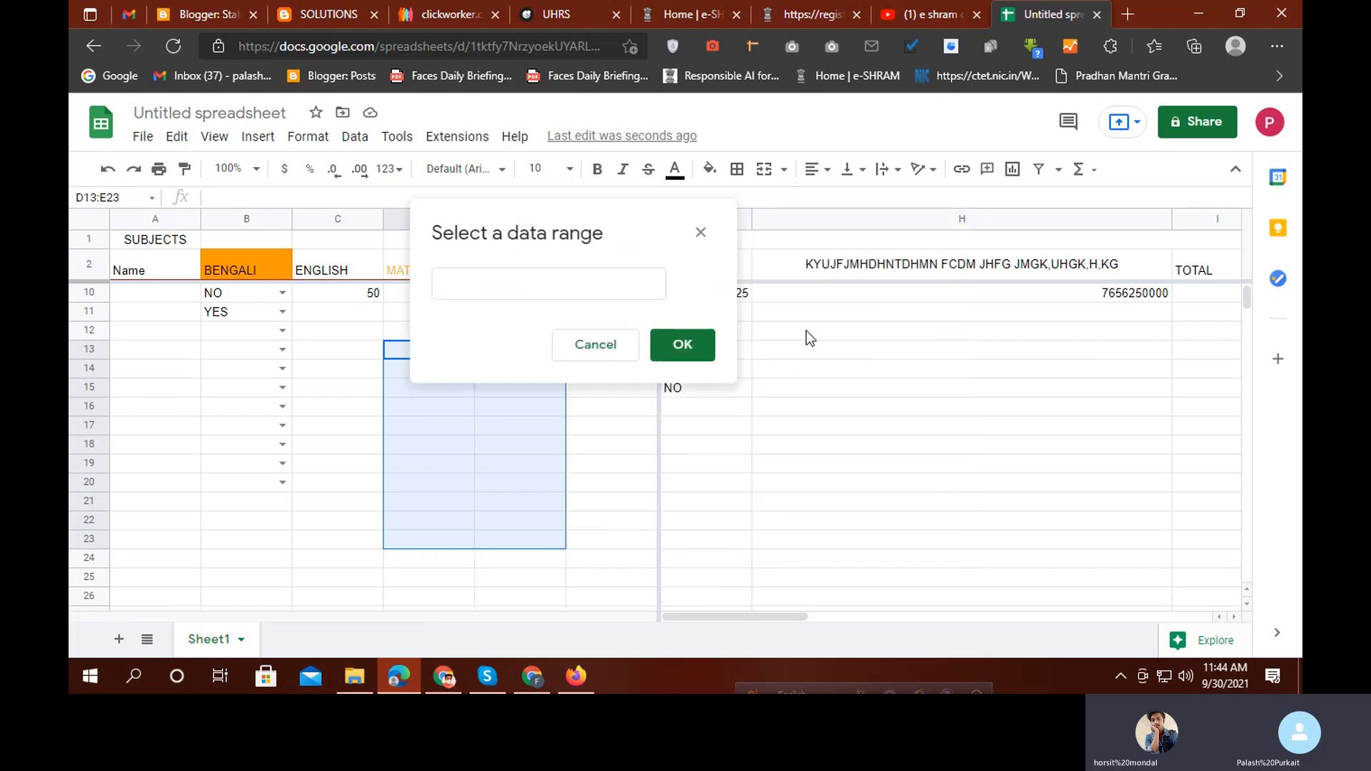
left_click_drag(592, 234, 400, 245)
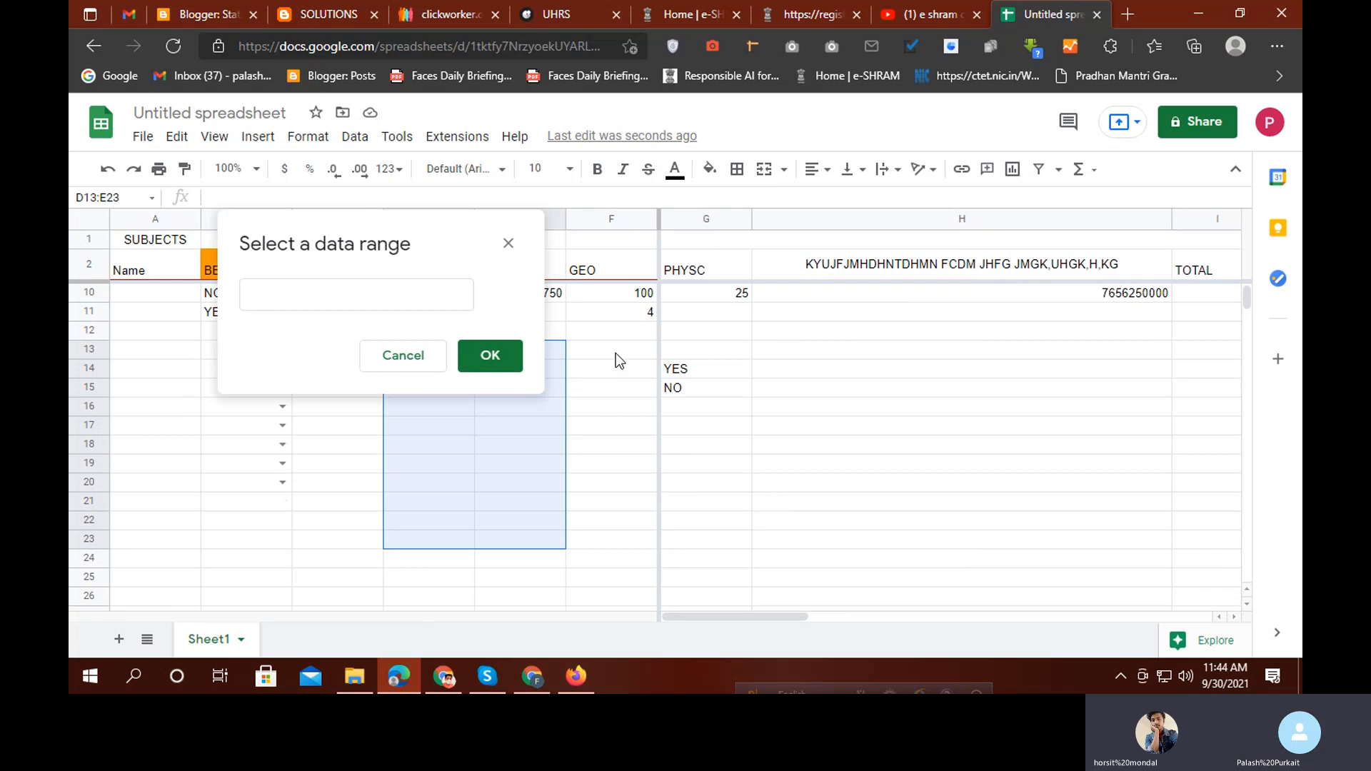
left_click_drag(692, 367, 695, 393)
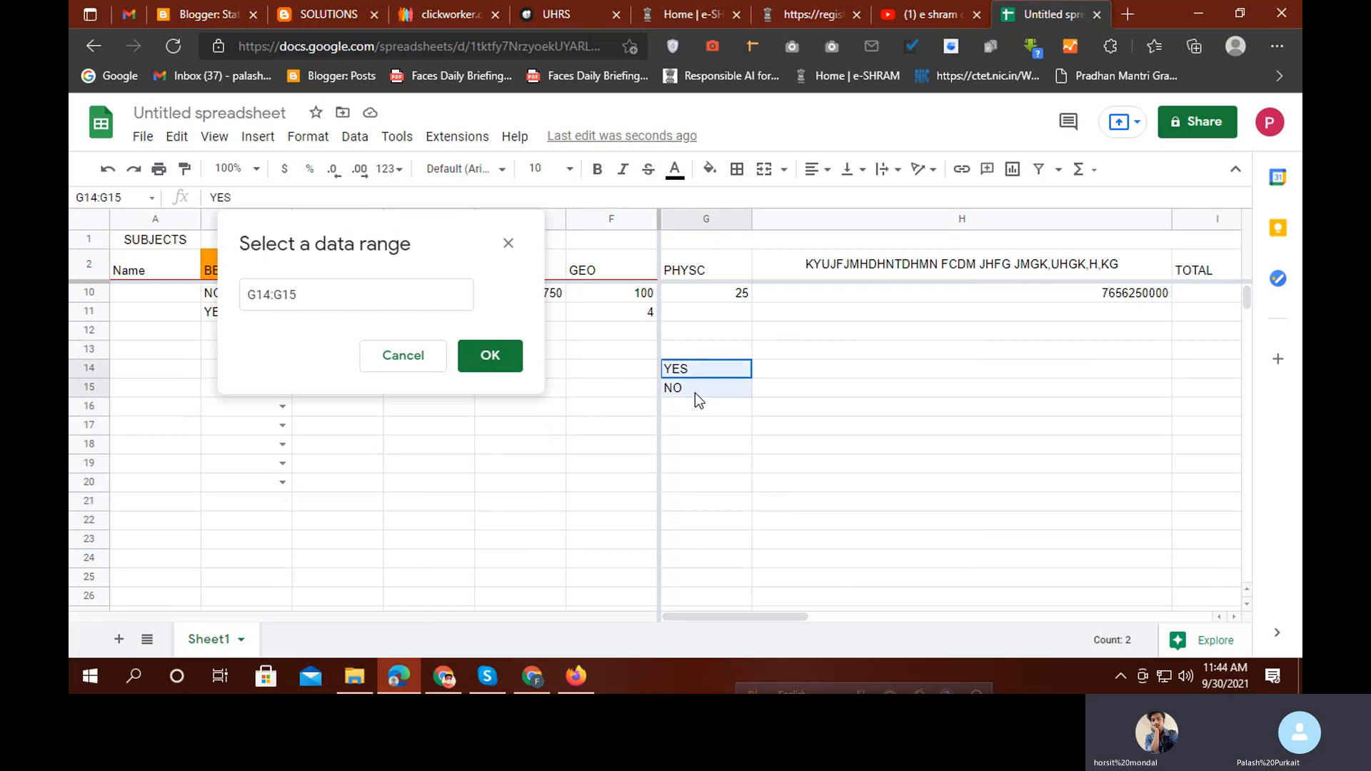
left_click(479, 360)
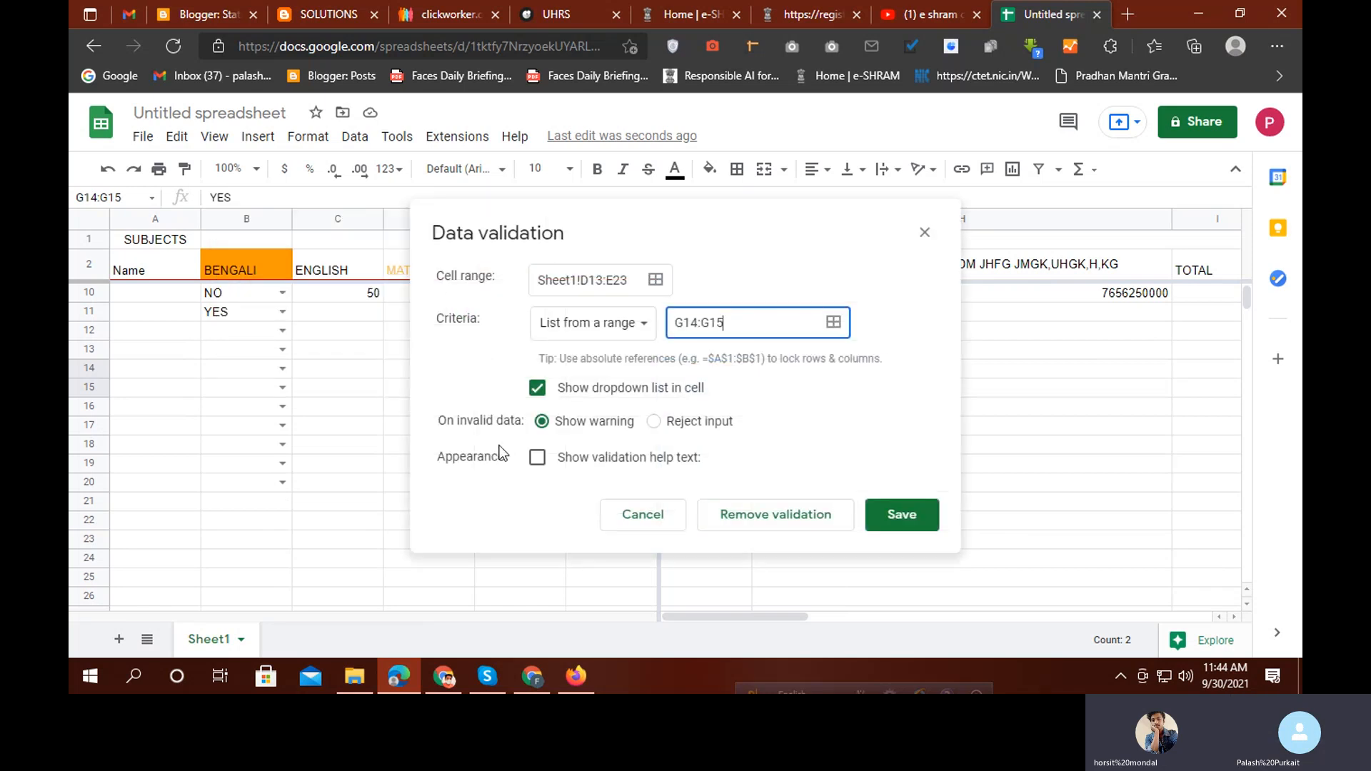
left_click(900, 516)
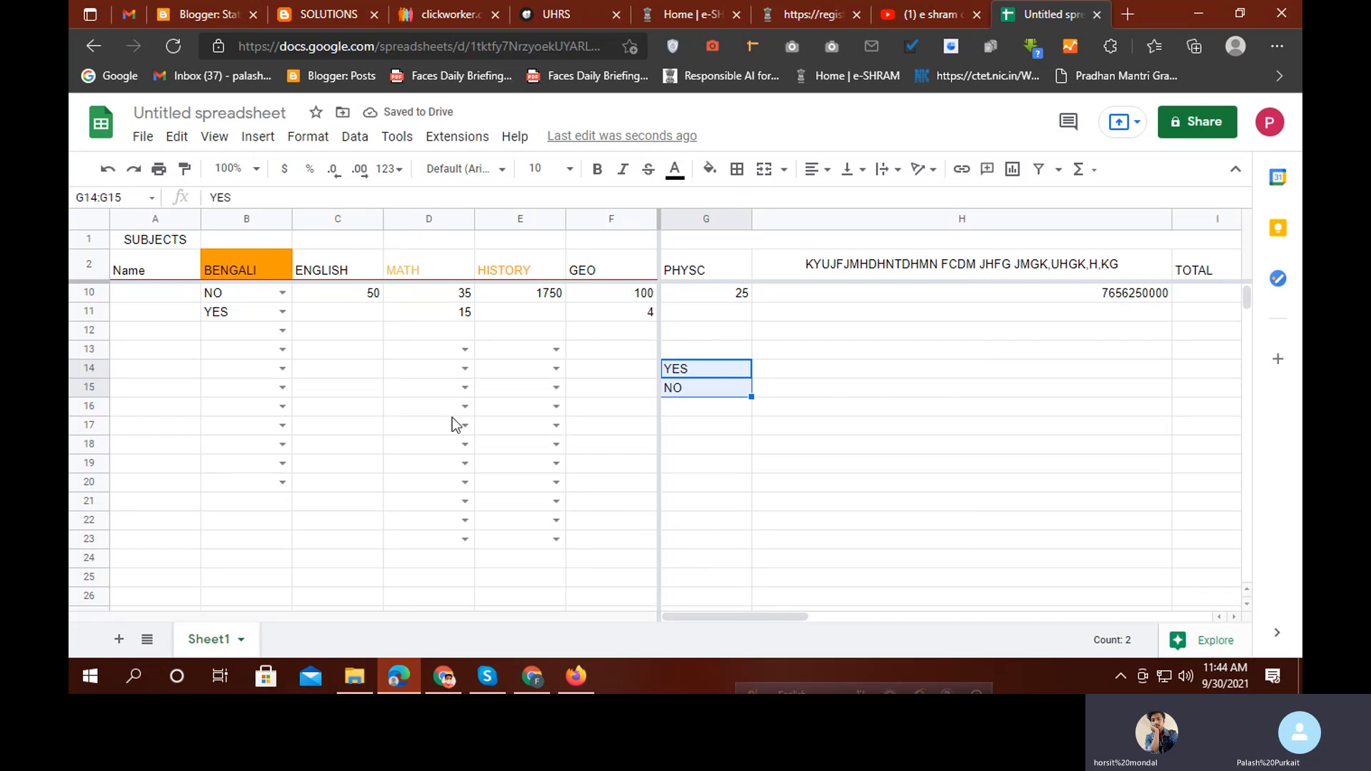
left_click(446, 353)
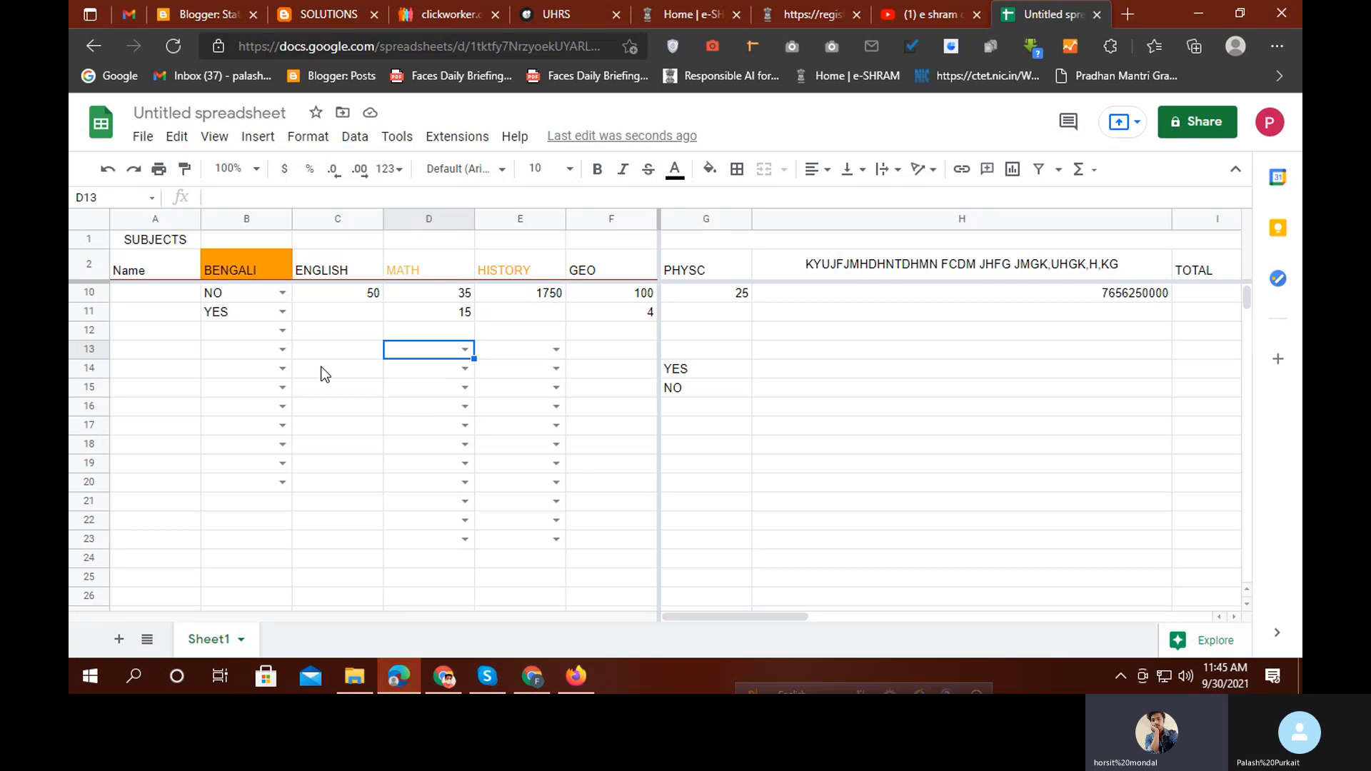
scroll(313, 386, "up", 1)
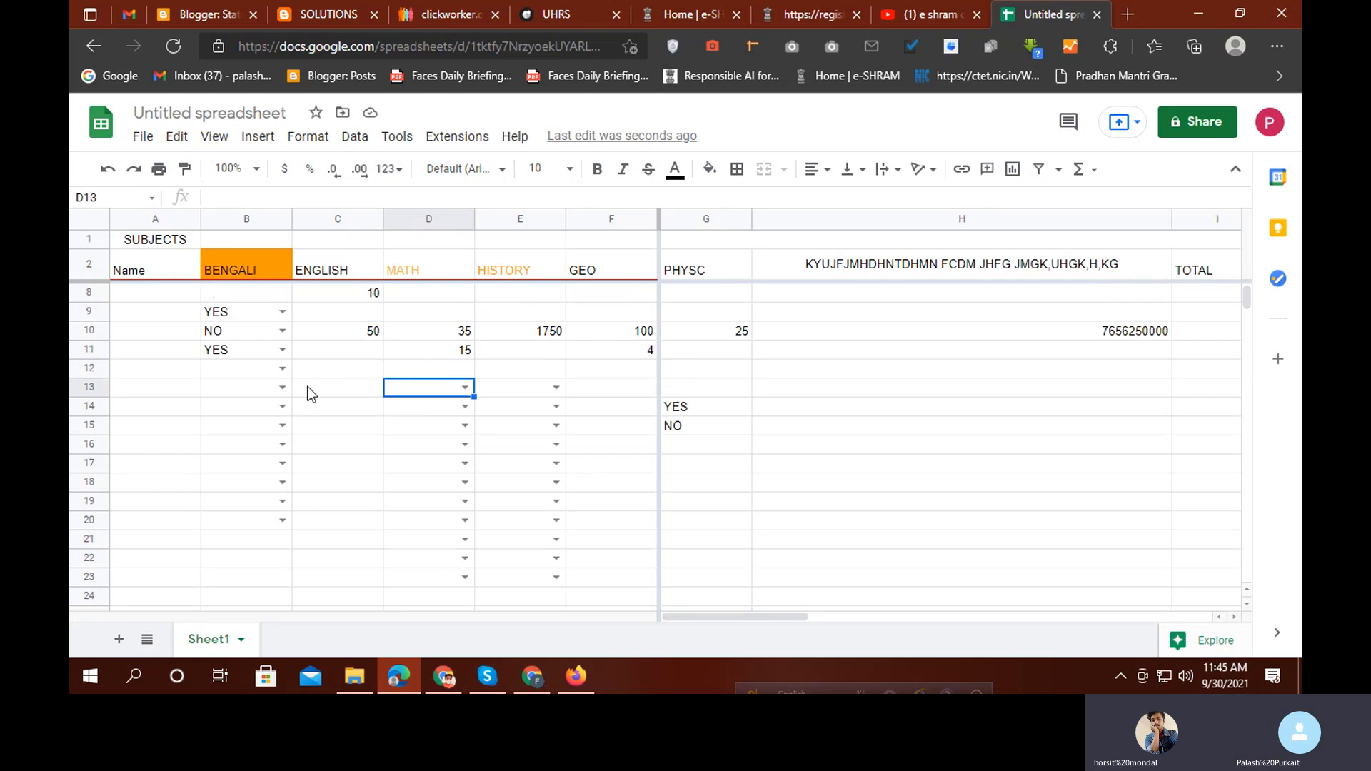
left_click(220, 315)
left_click(711, 411)
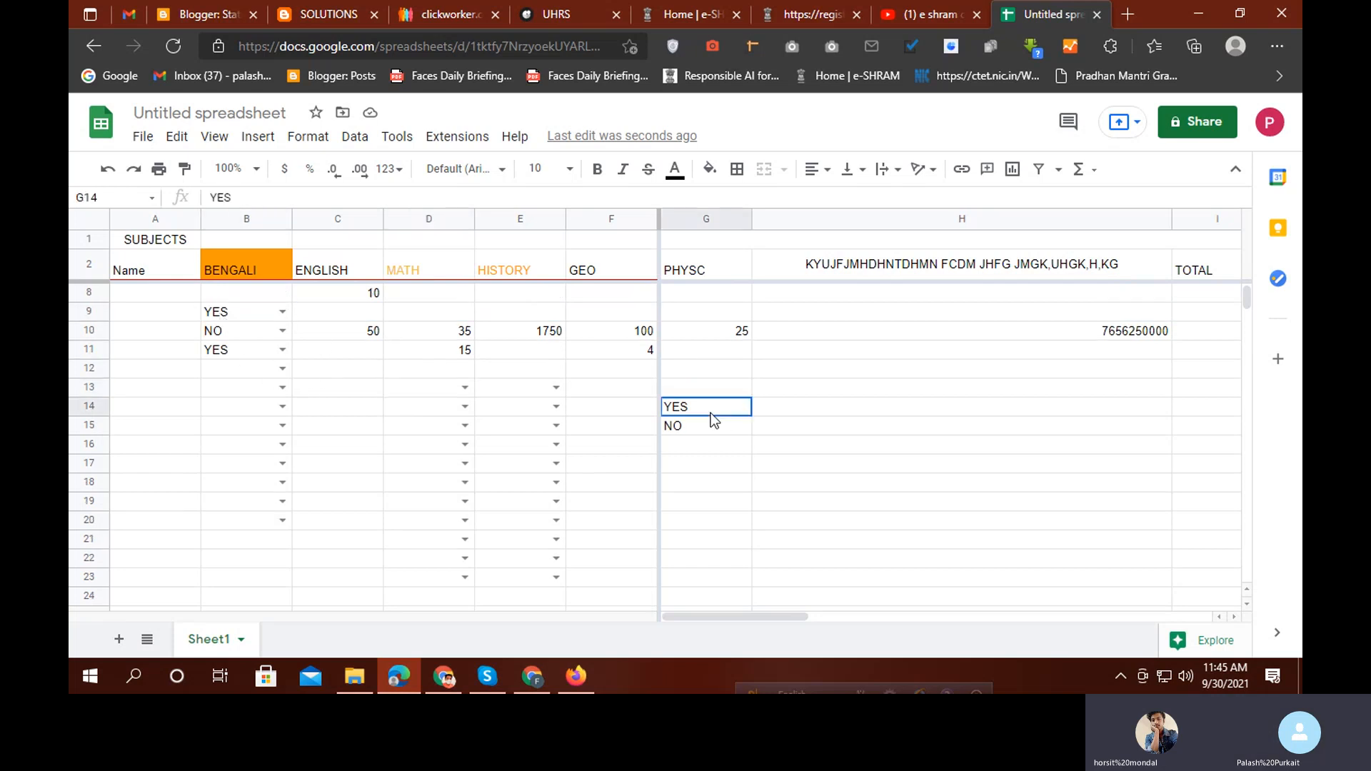
key("Delete")
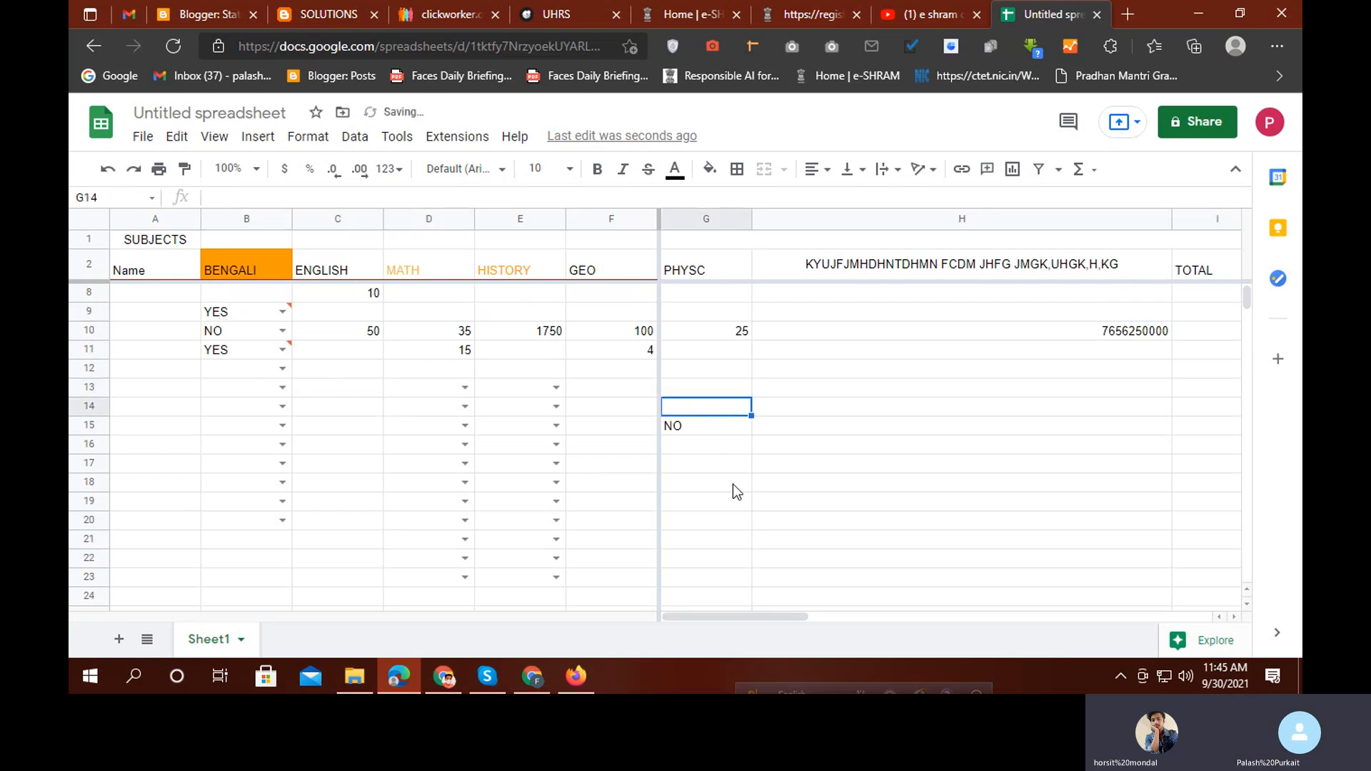
left_click(697, 425)
key("Delete")
left_click(991, 503)
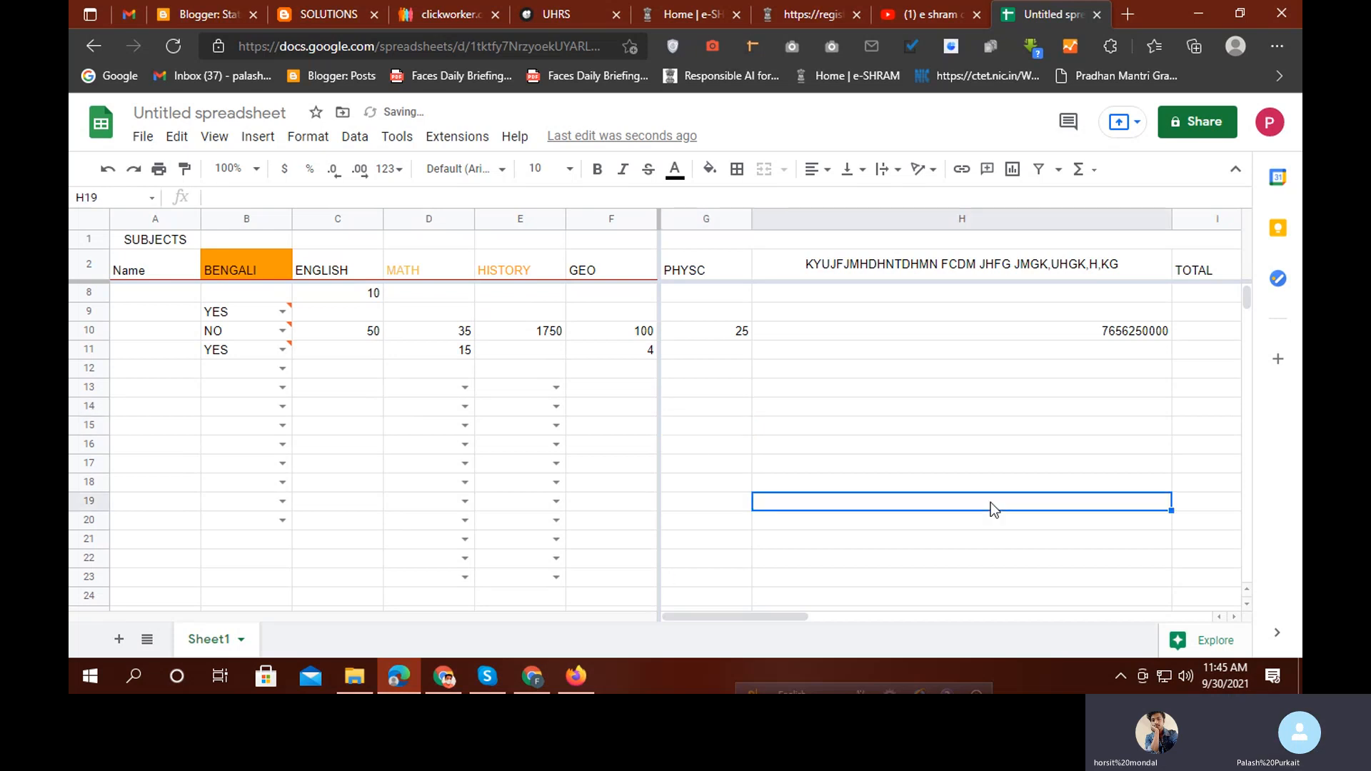
double_click(437, 389)
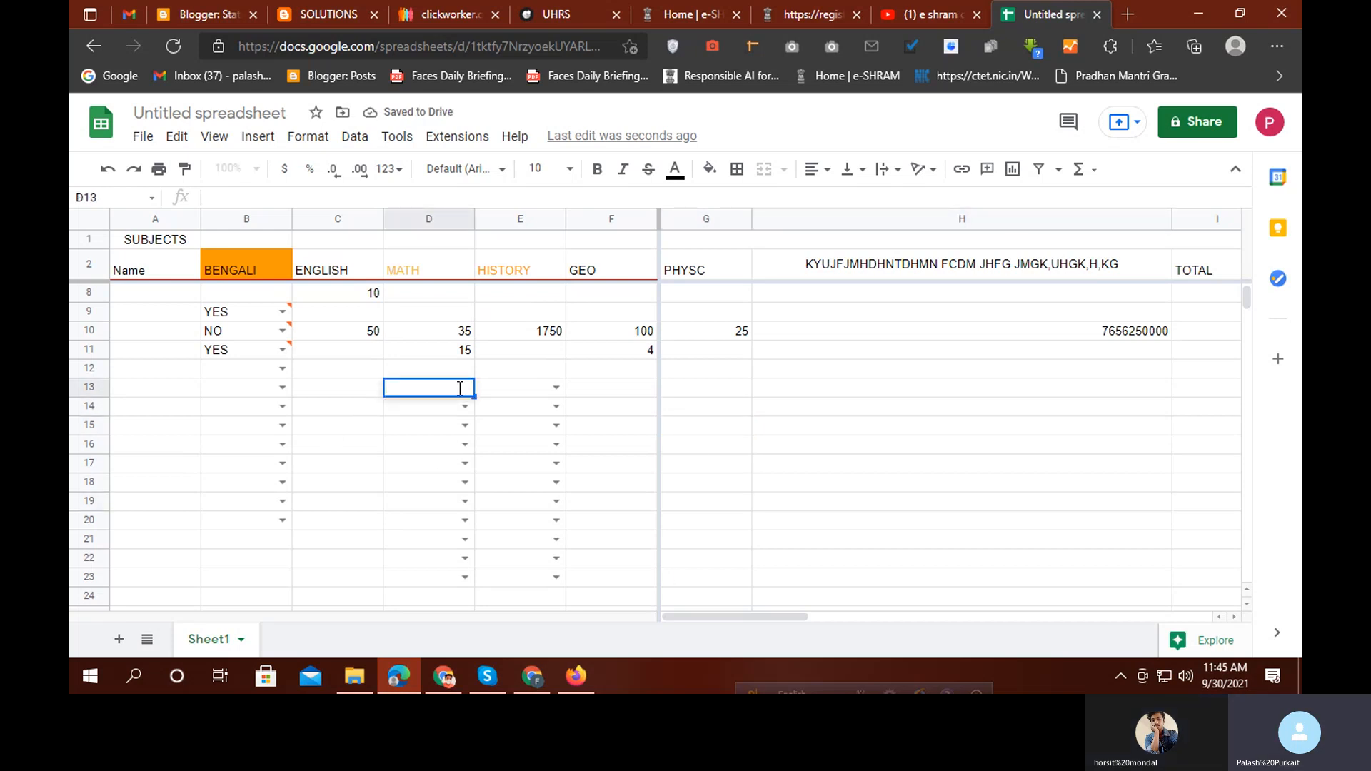
double_click(461, 408)
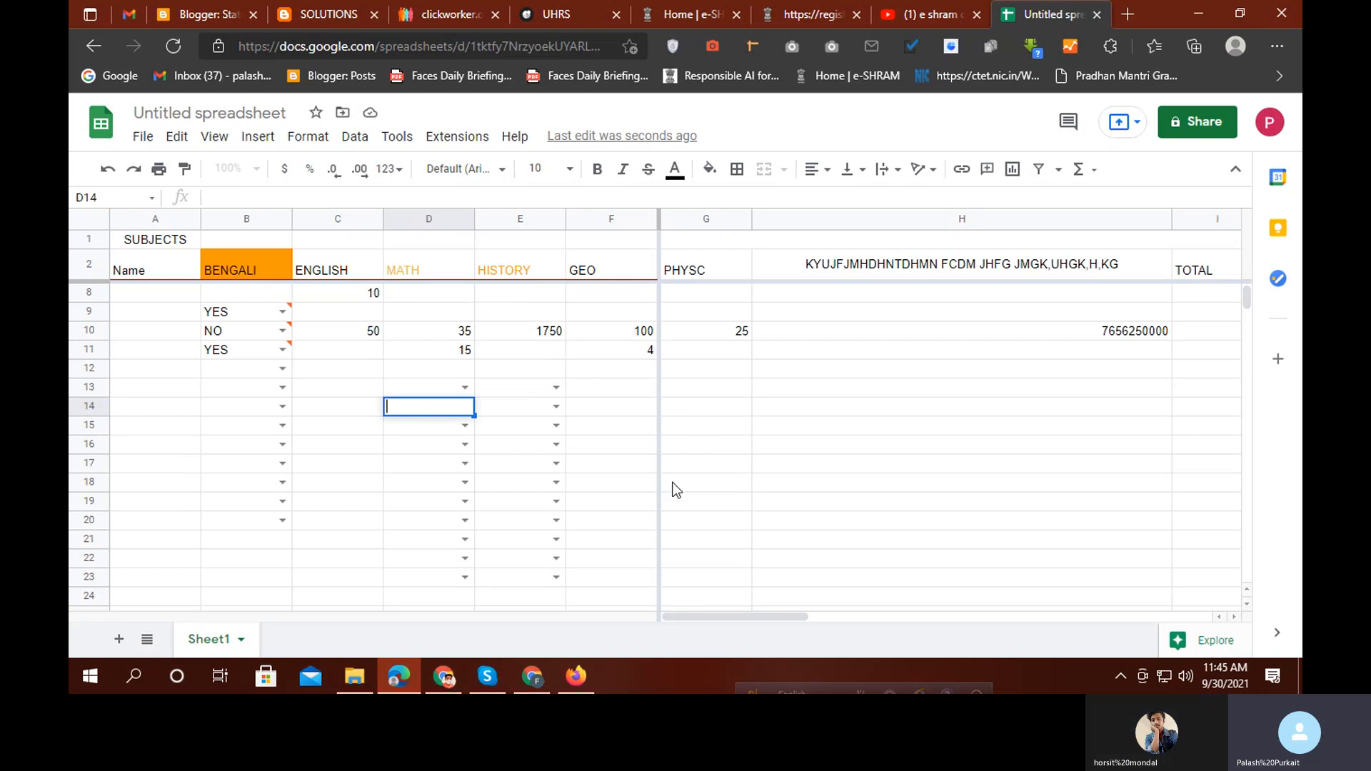
key("BackSpace")
key("BackSpace")
left_click(743, 490)
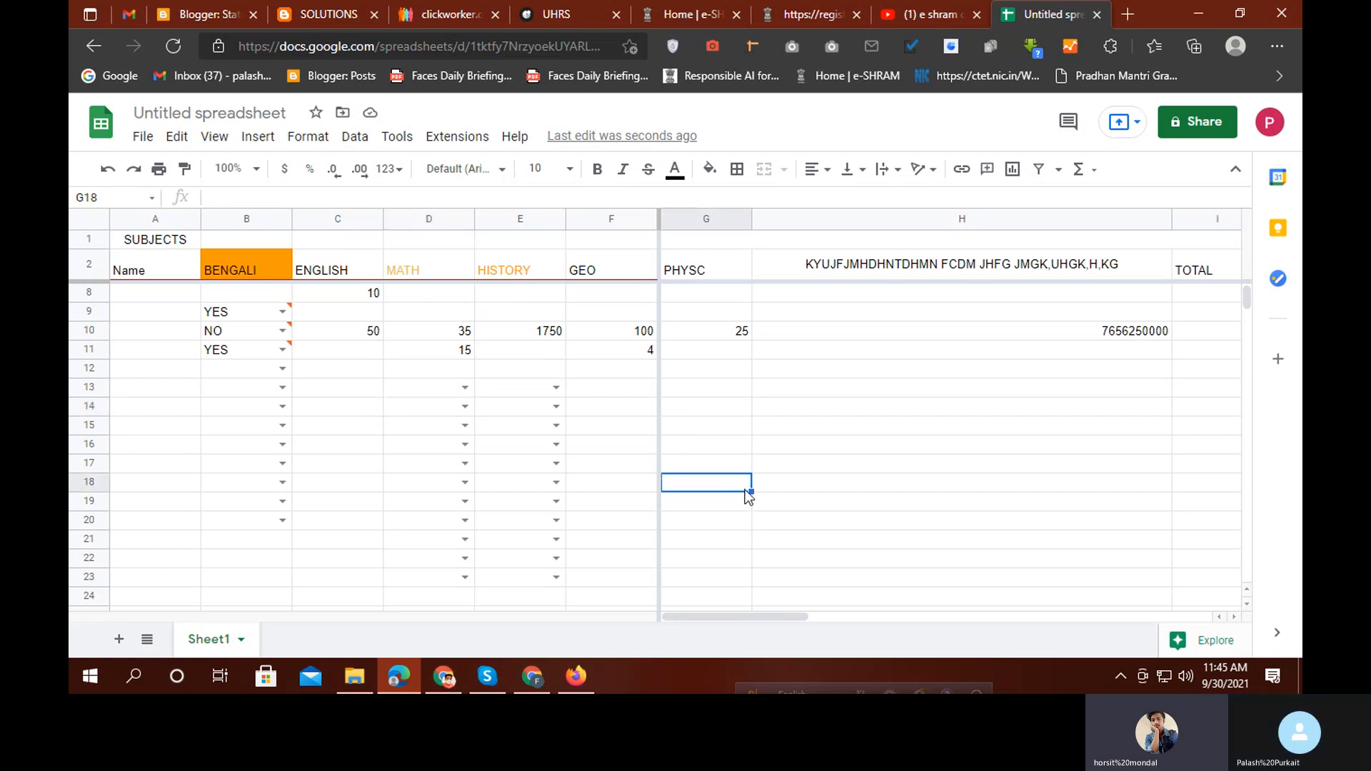
key("ctrl+z")
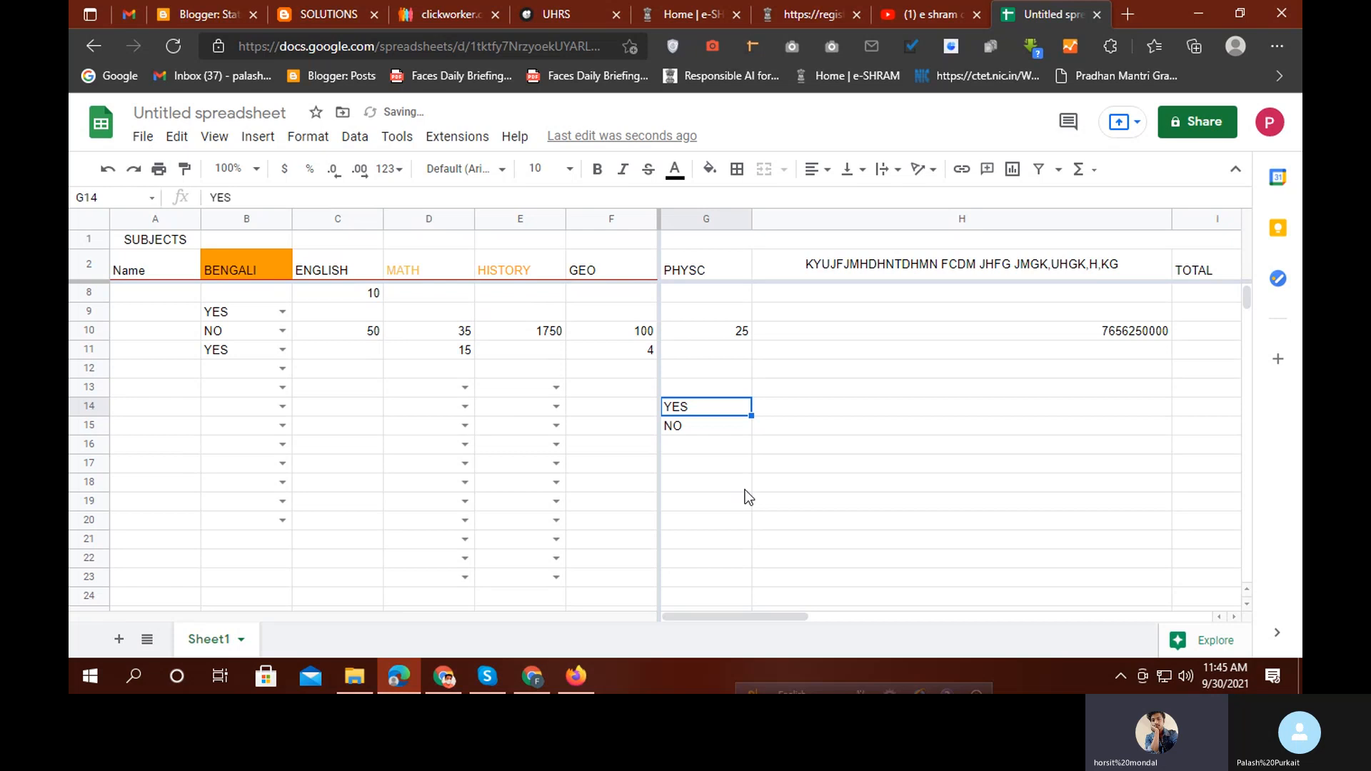
left_click(742, 520)
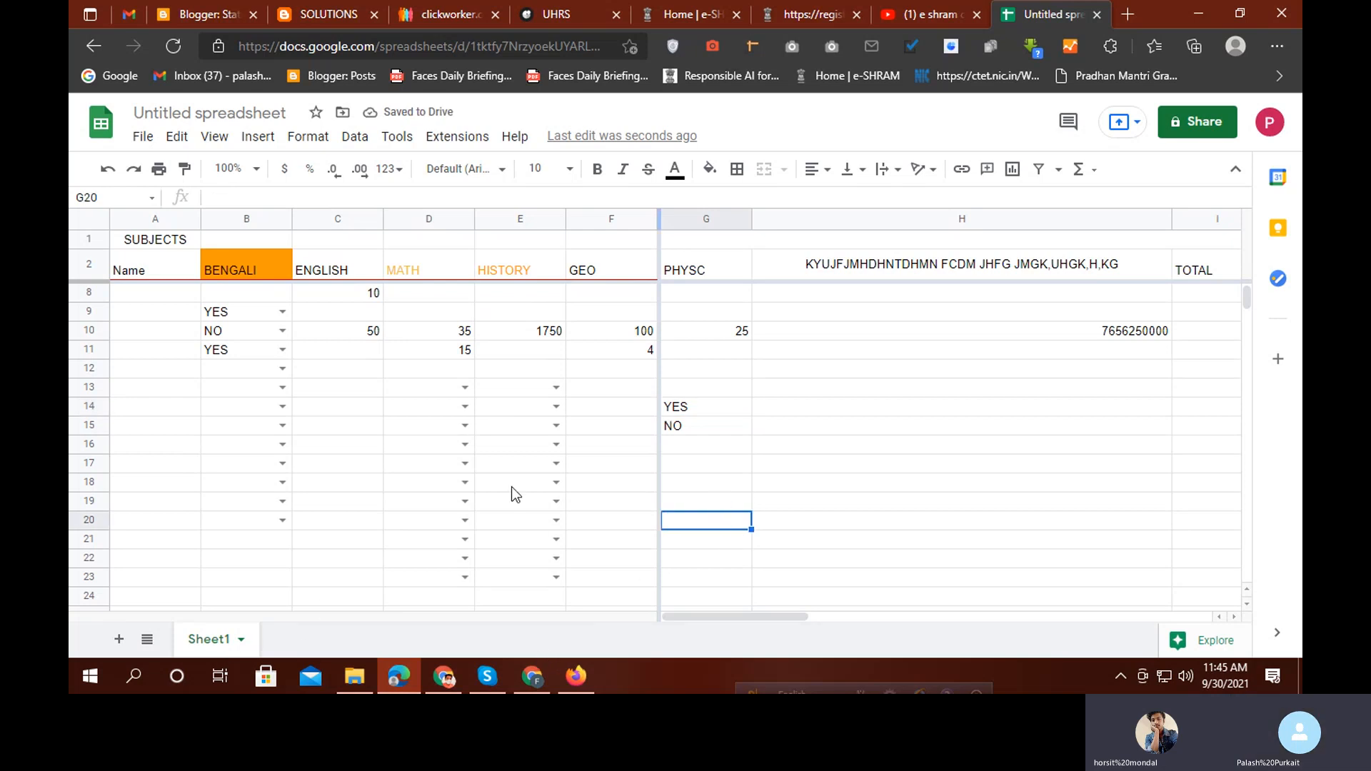
Add a new Sheet2 and enter YES in A1 and NO in A2
left_click(120, 639)
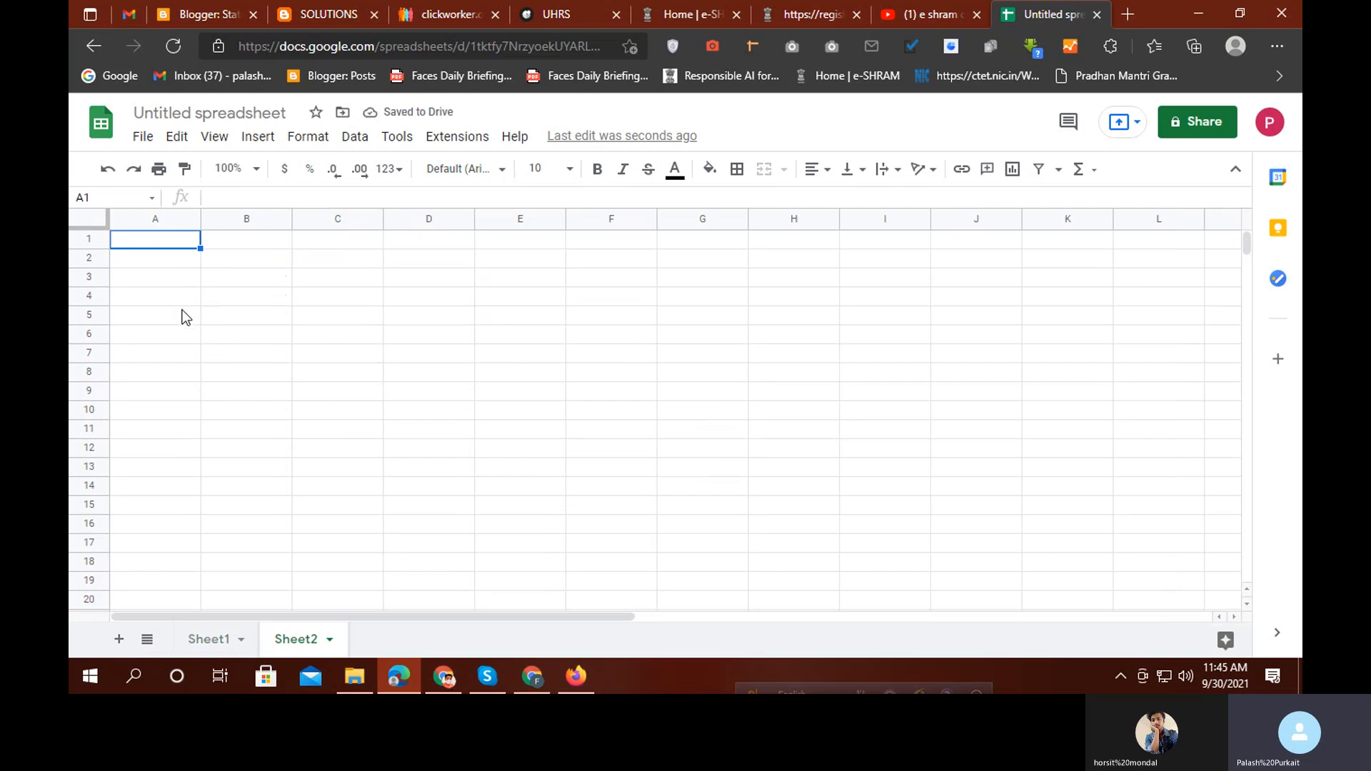
type("YE")
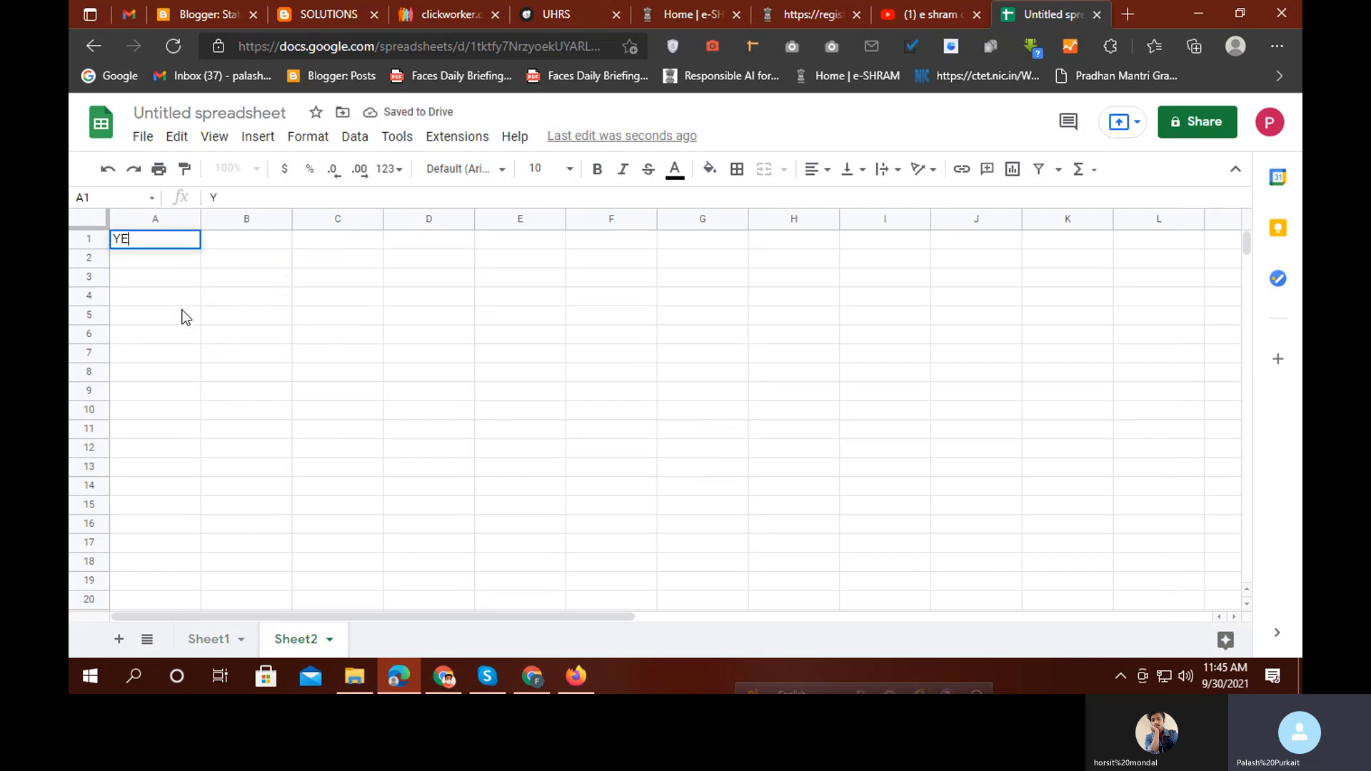
type("S")
key("Return")
type("NO")
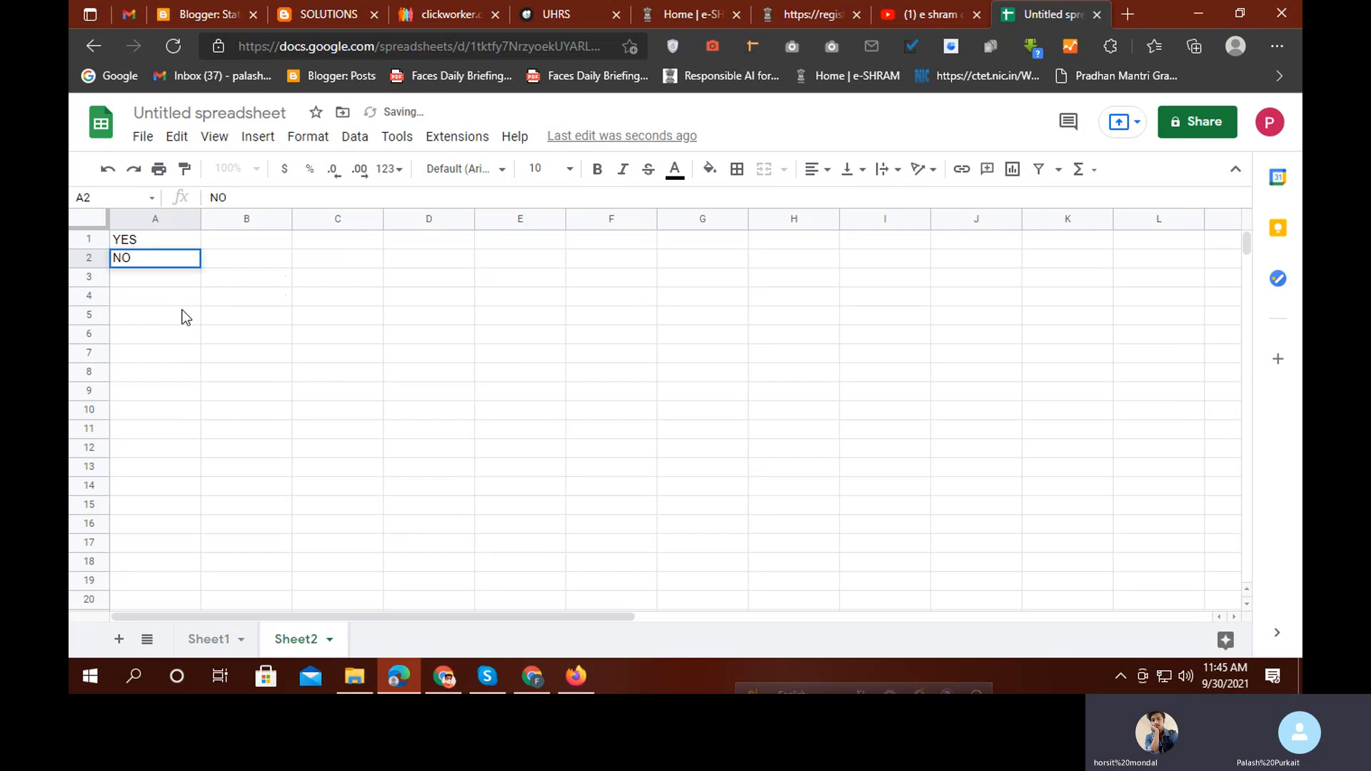
key("Return")
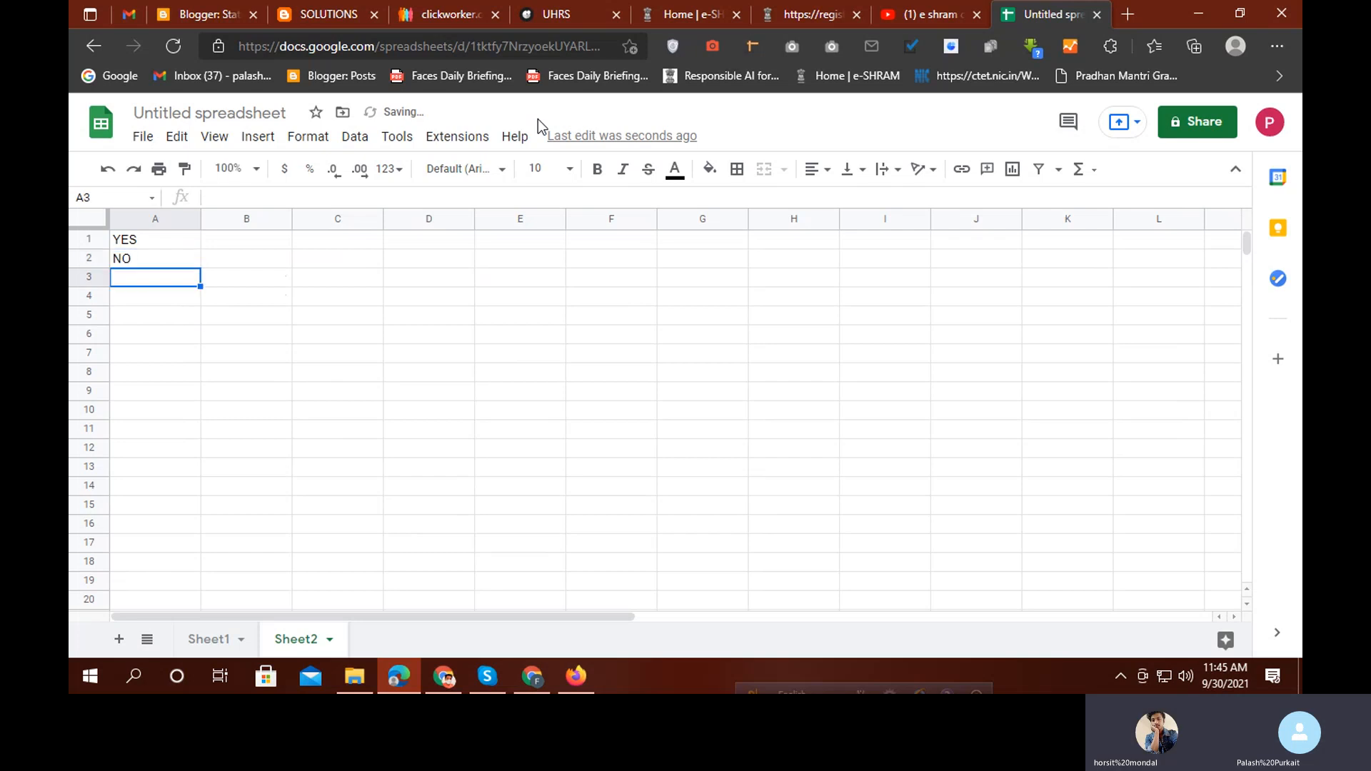
Make F13:F24 on Sheet1 a dropdown list sourced from Sheet2!A1:A2
left_click(206, 639)
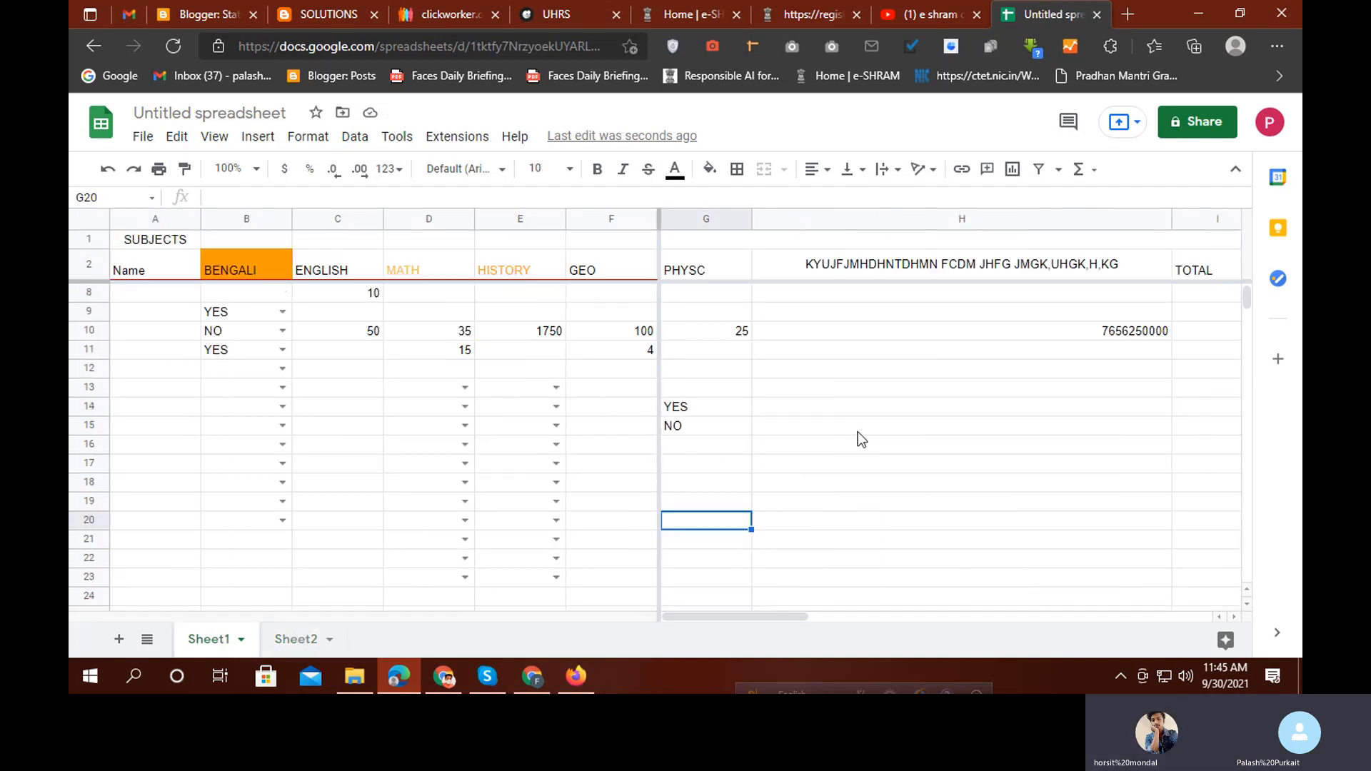
left_click_drag(594, 388, 611, 557)
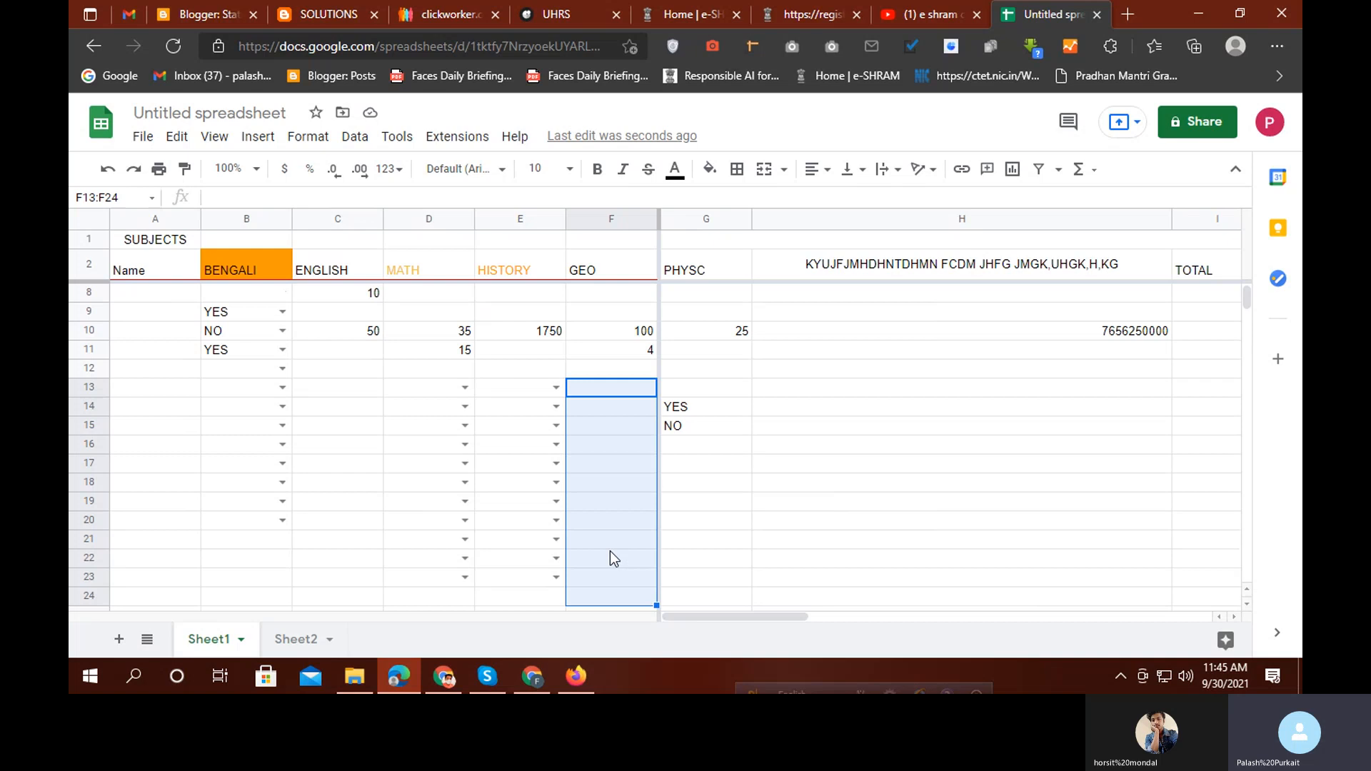
right_click(622, 502)
mouse_move(786, 633)
left_click(953, 471)
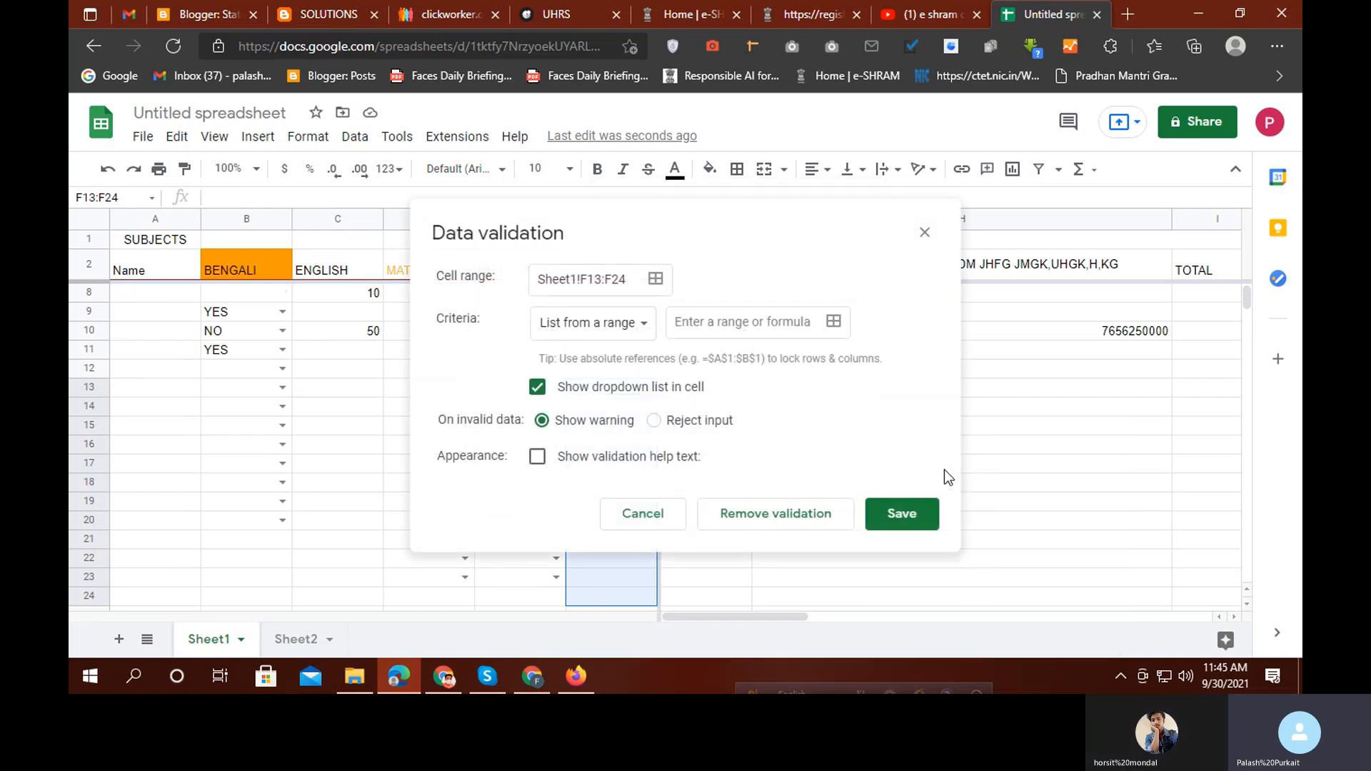
left_click(833, 323)
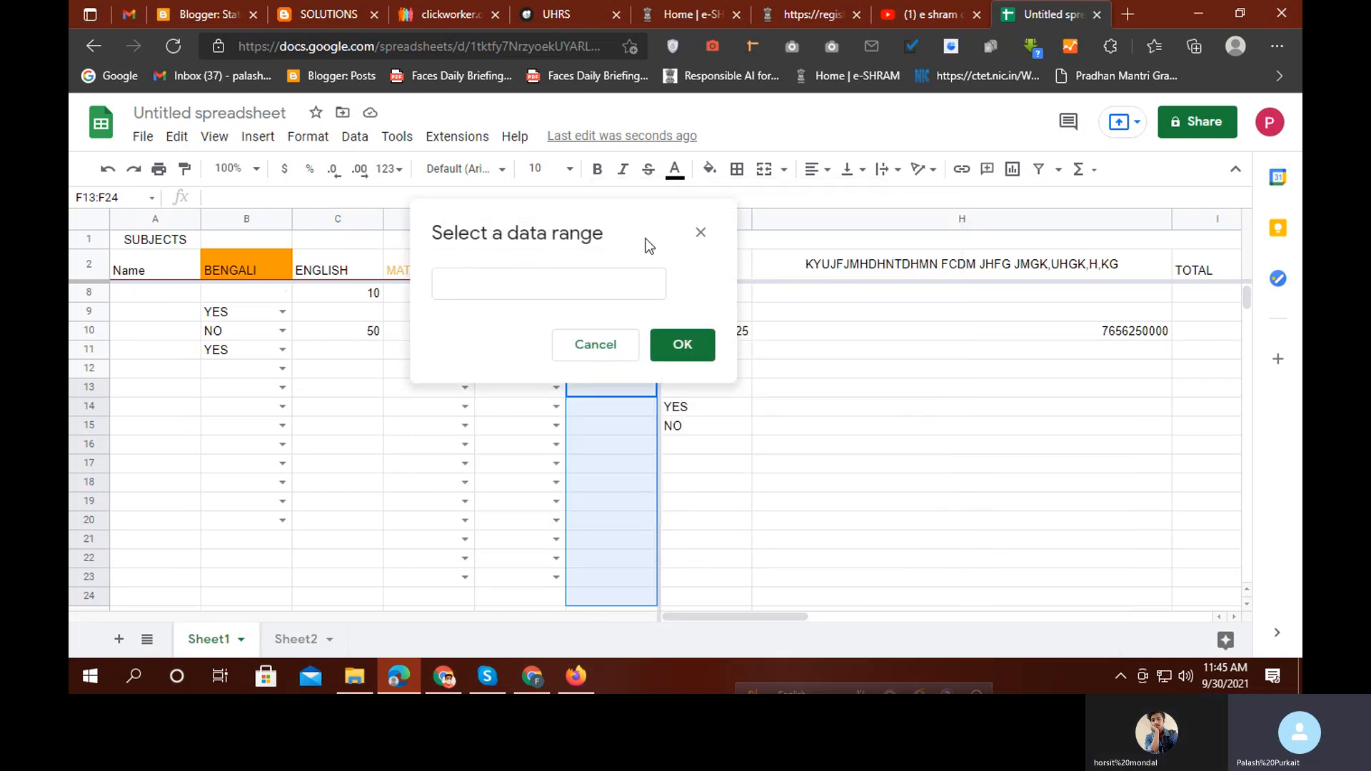
left_click_drag(643, 245, 338, 227)
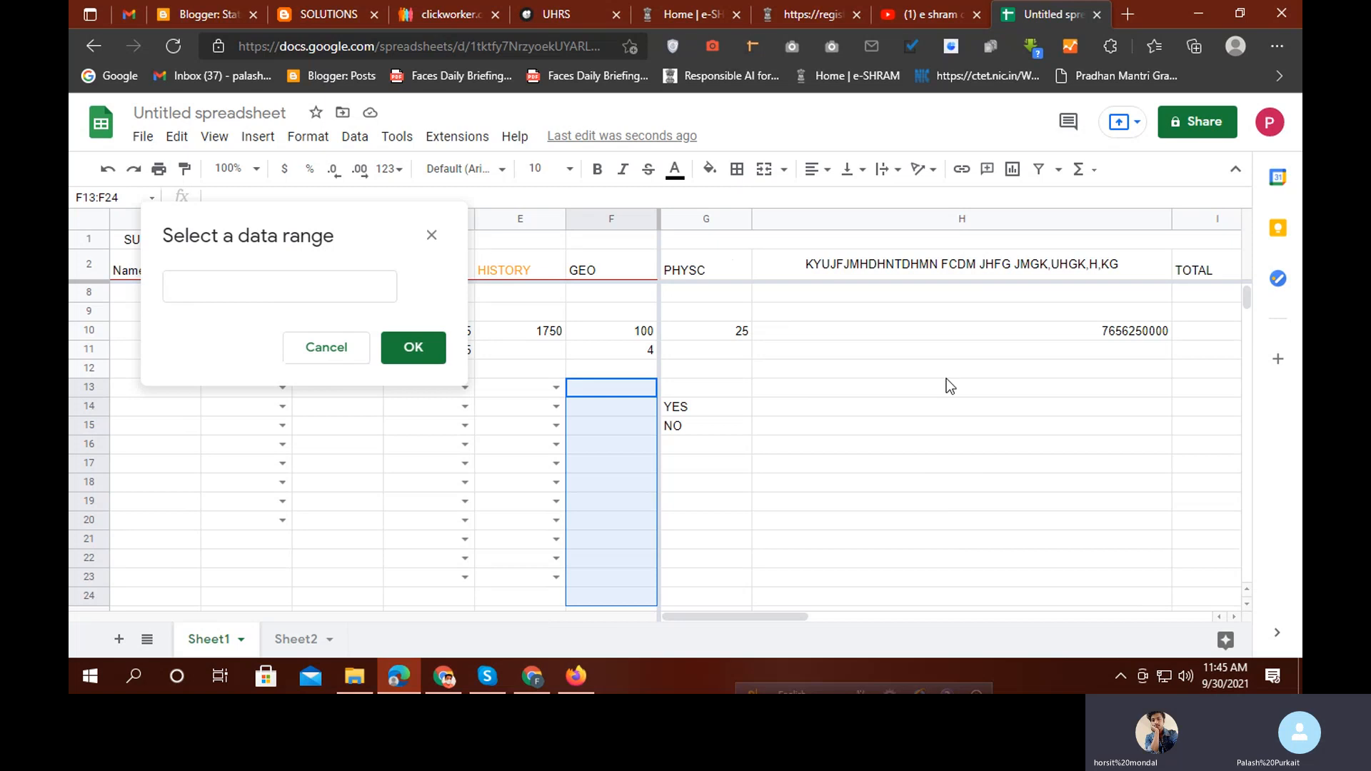
left_click(291, 640)
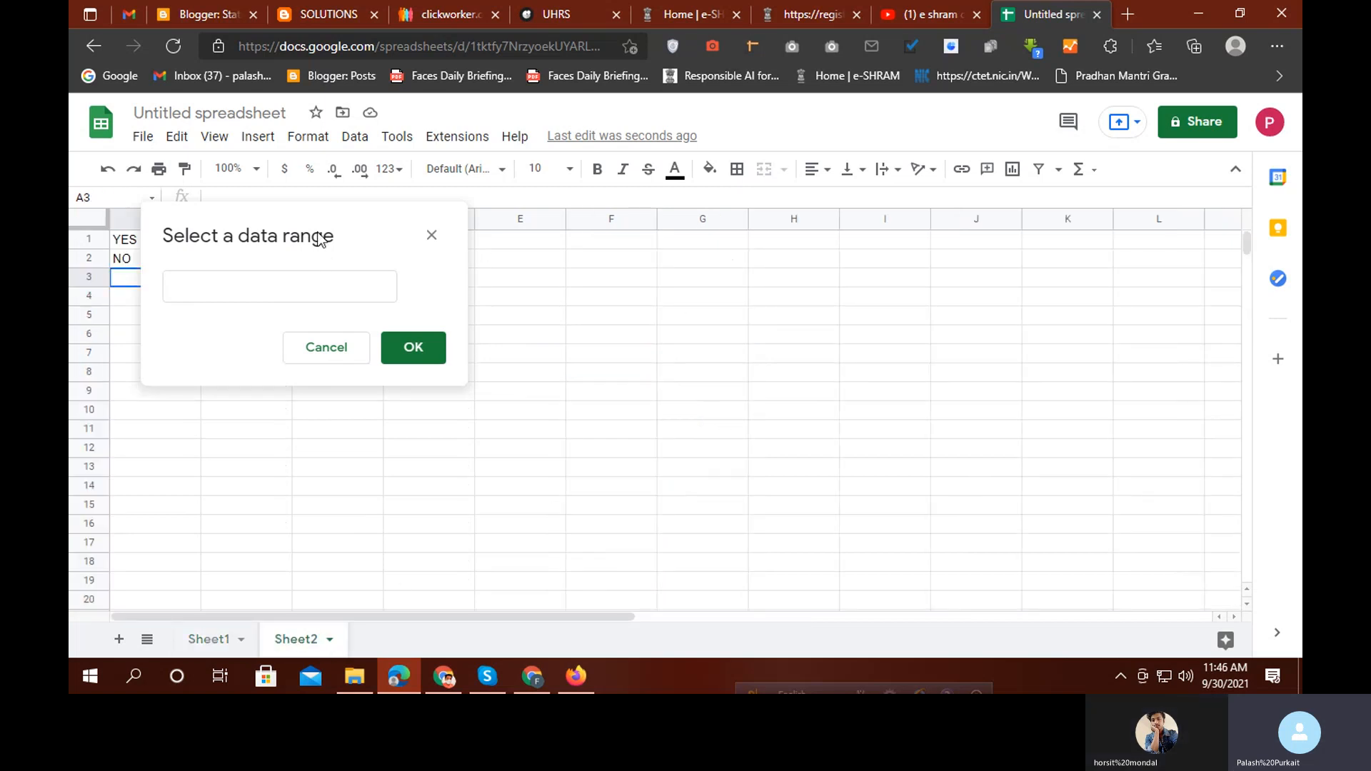
left_click_drag(315, 217, 701, 215)
left_click(162, 275)
left_click_drag(162, 236, 147, 255)
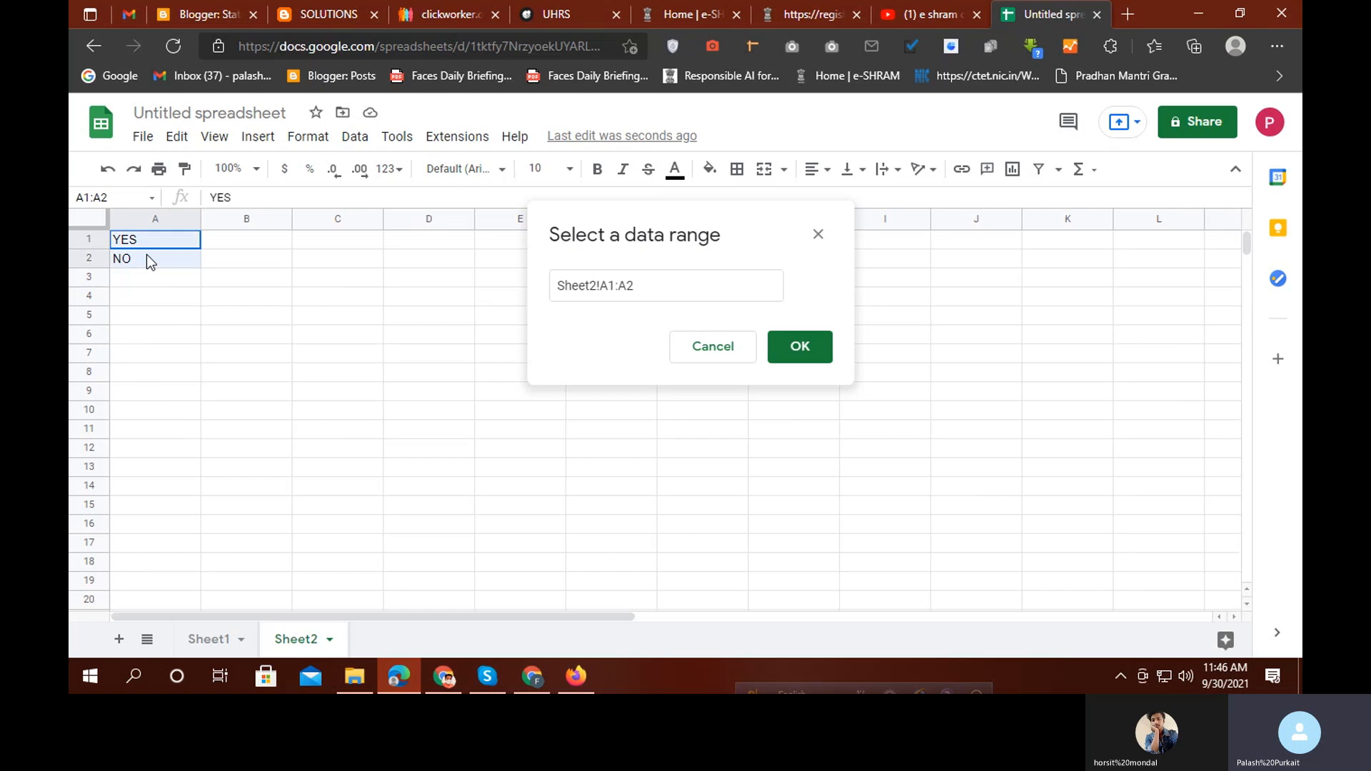
left_click(816, 353)
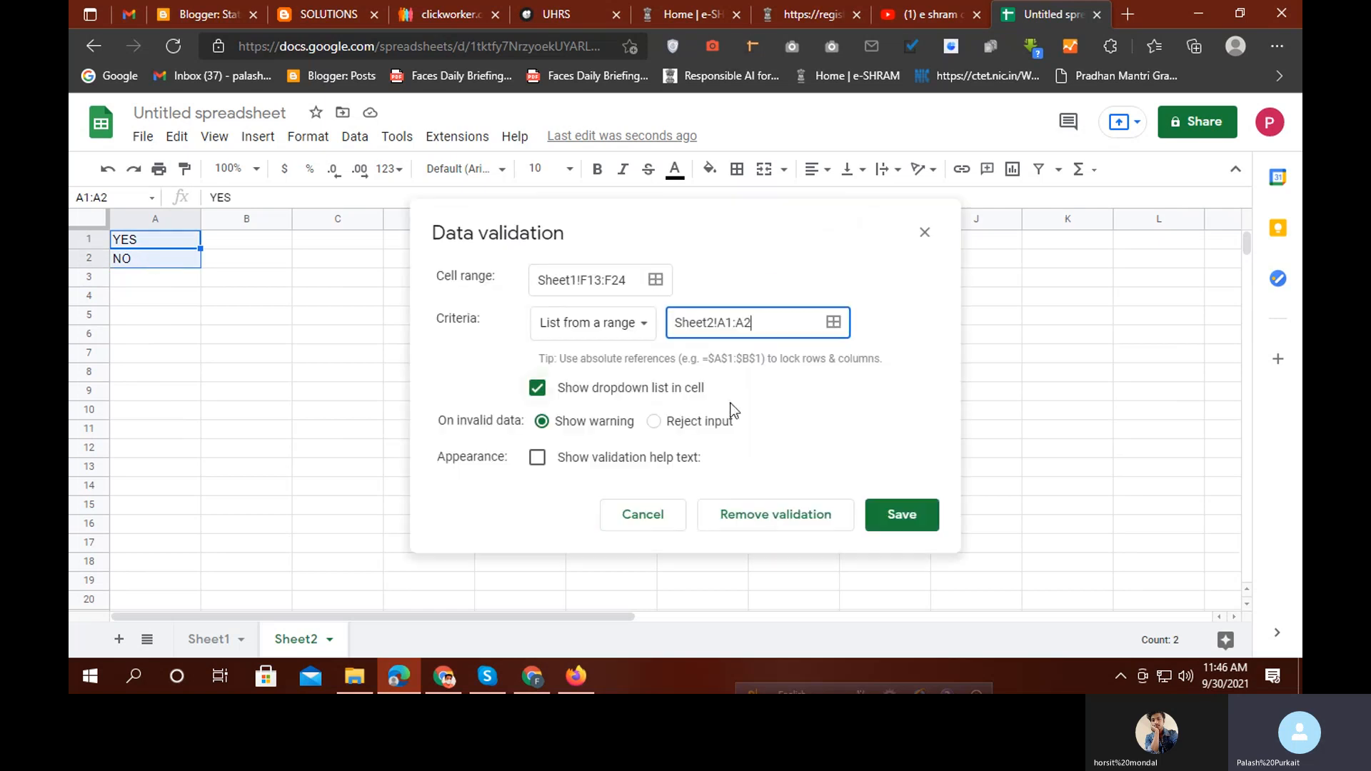
left_click(899, 514)
Set F19 and F21 to YES and F20 to NO, then bring the other browser window forward
left_click(210, 639)
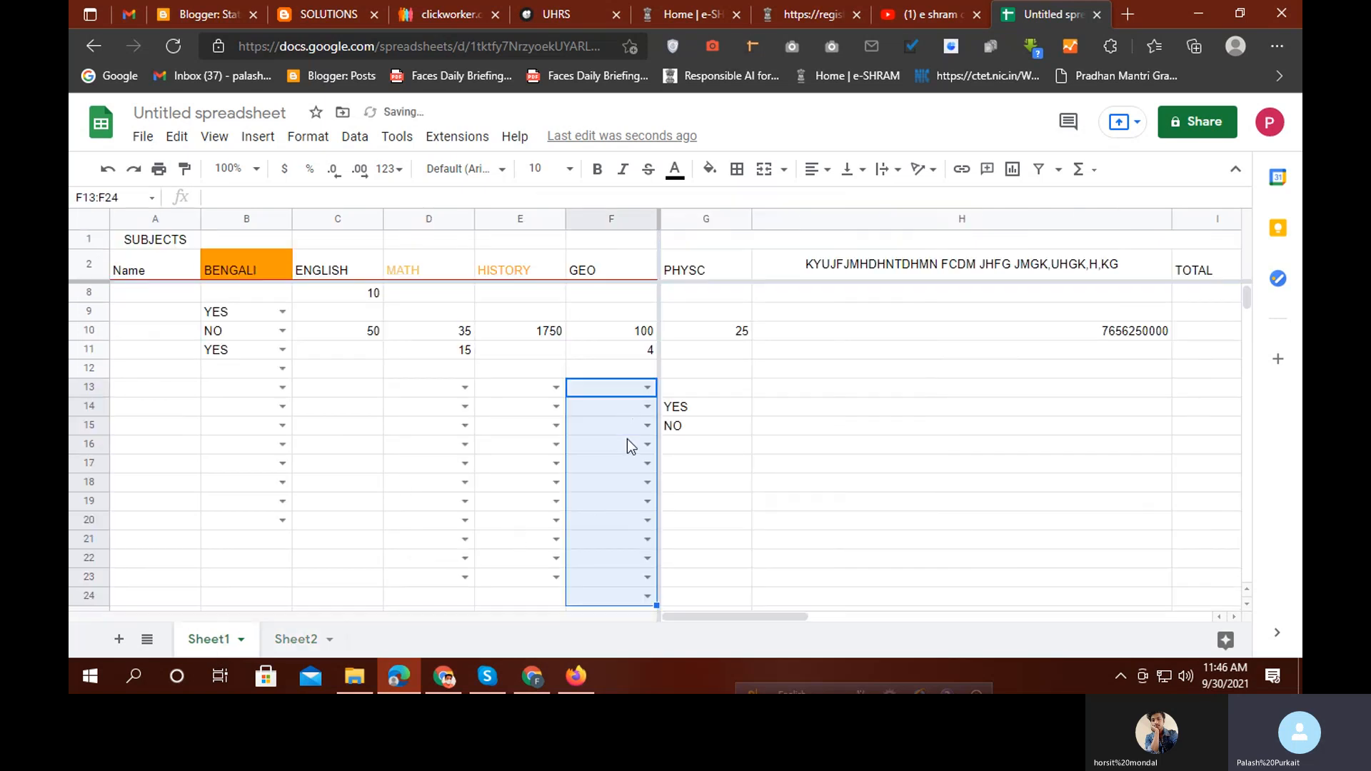
left_click(648, 464)
left_click(592, 486)
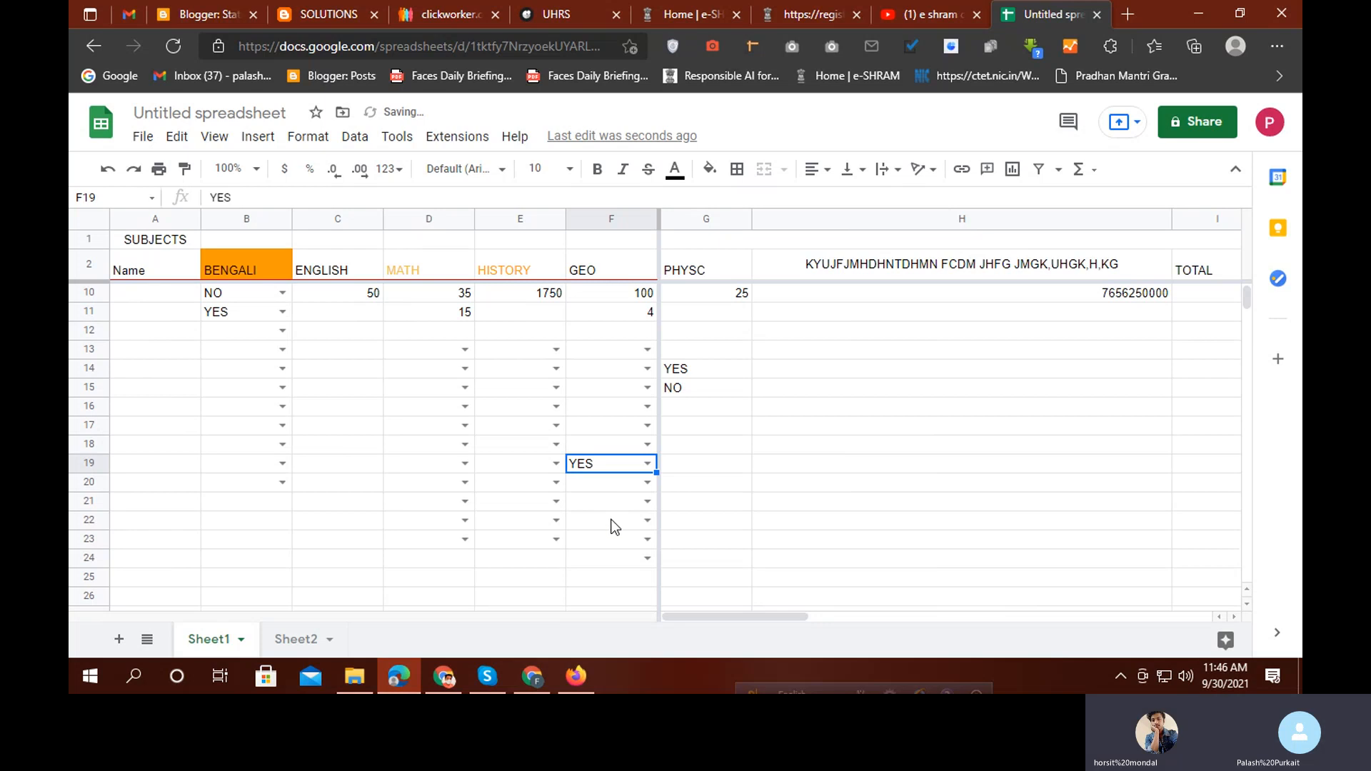
left_click(647, 504)
left_click(598, 477)
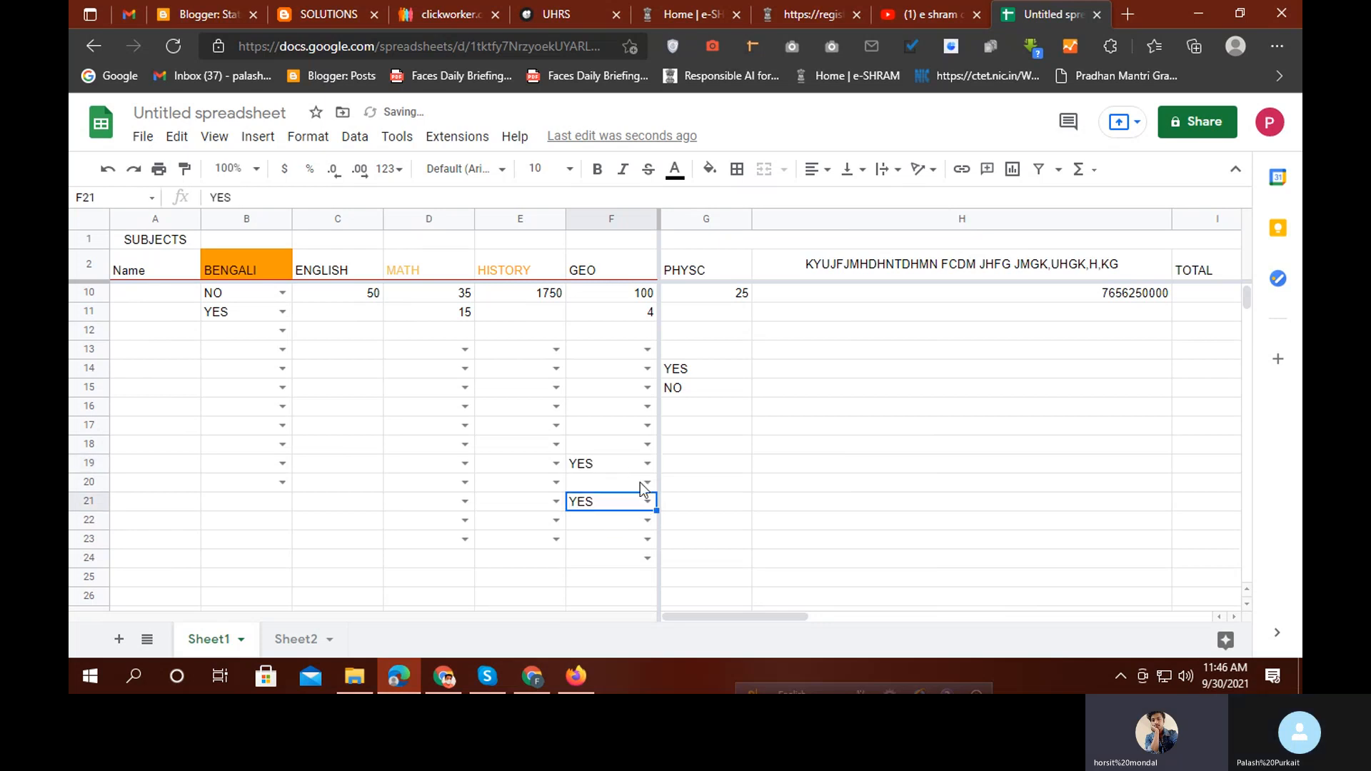
double_click(641, 484)
left_click(599, 530)
left_click(743, 561)
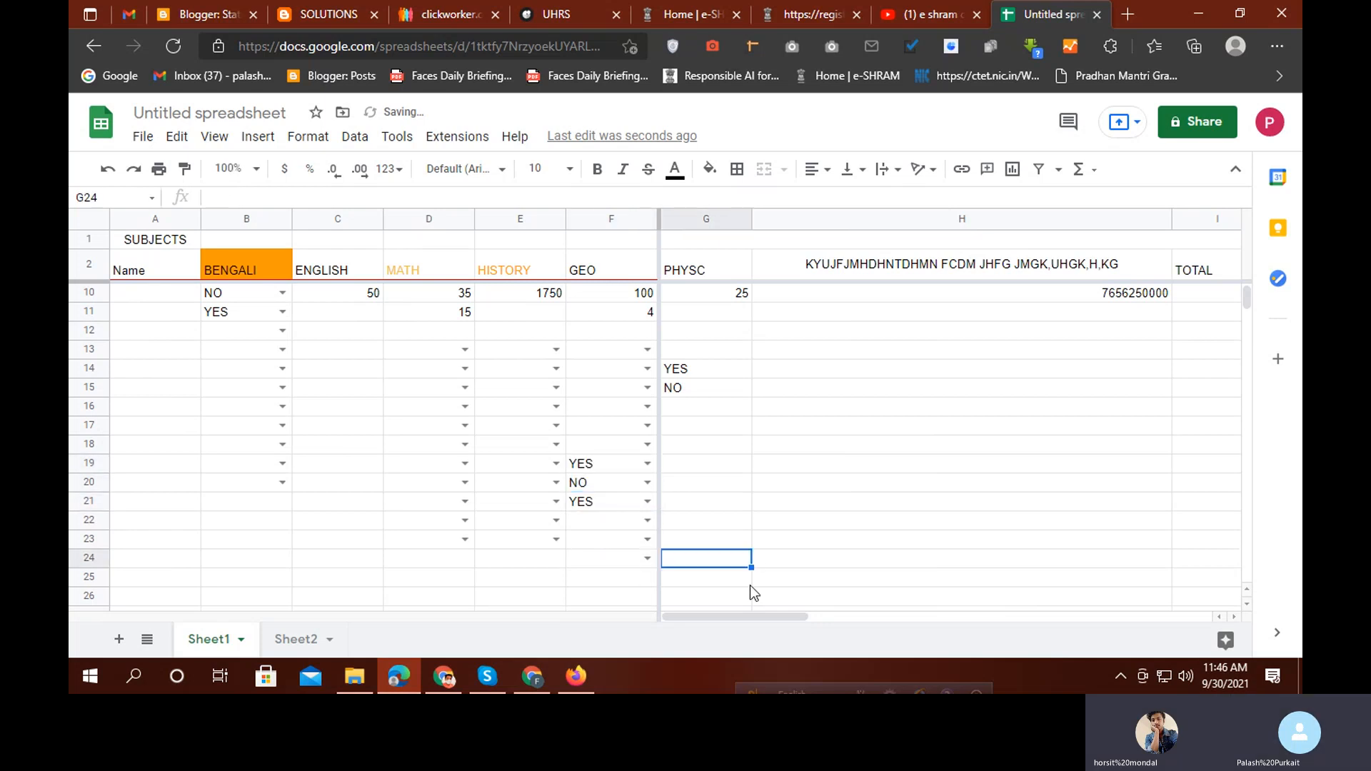
left_click(540, 680)
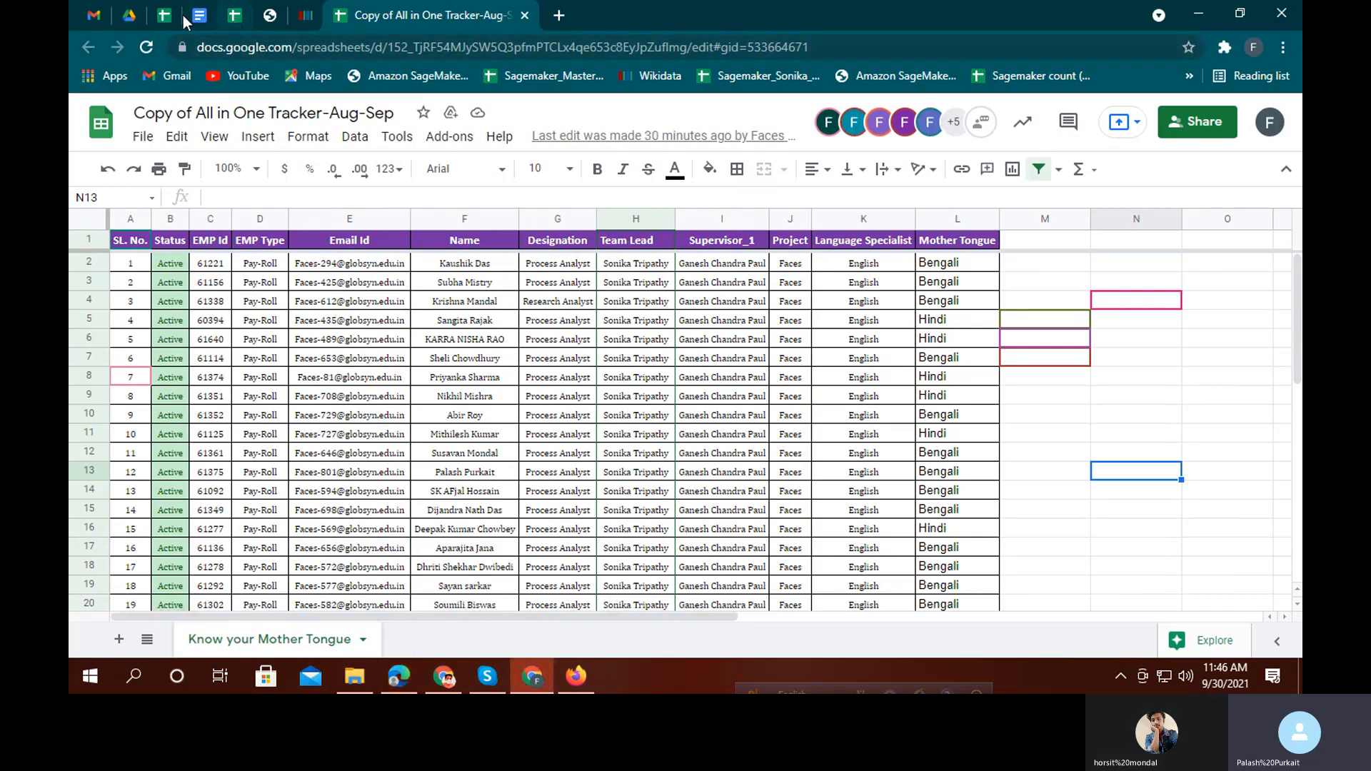
left_click(165, 15)
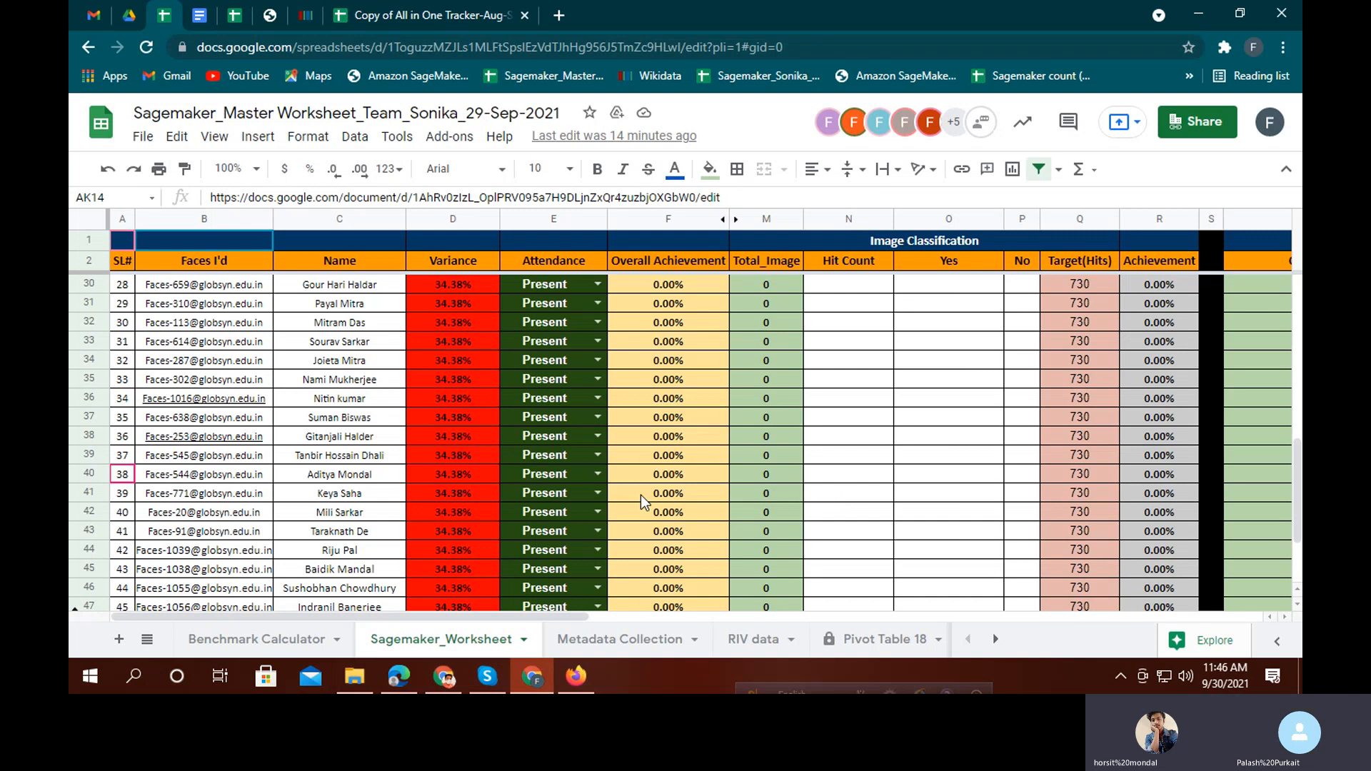
left_click(996, 640)
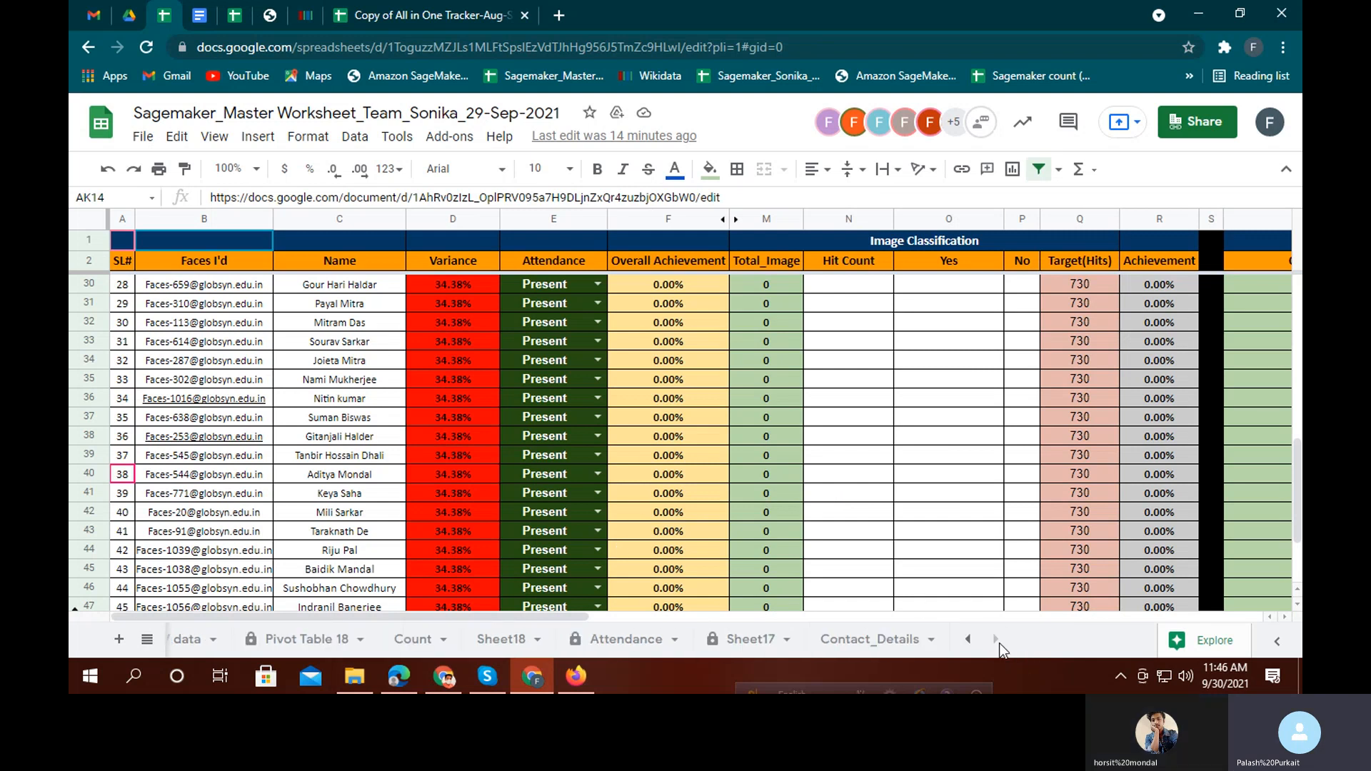
left_click(755, 651)
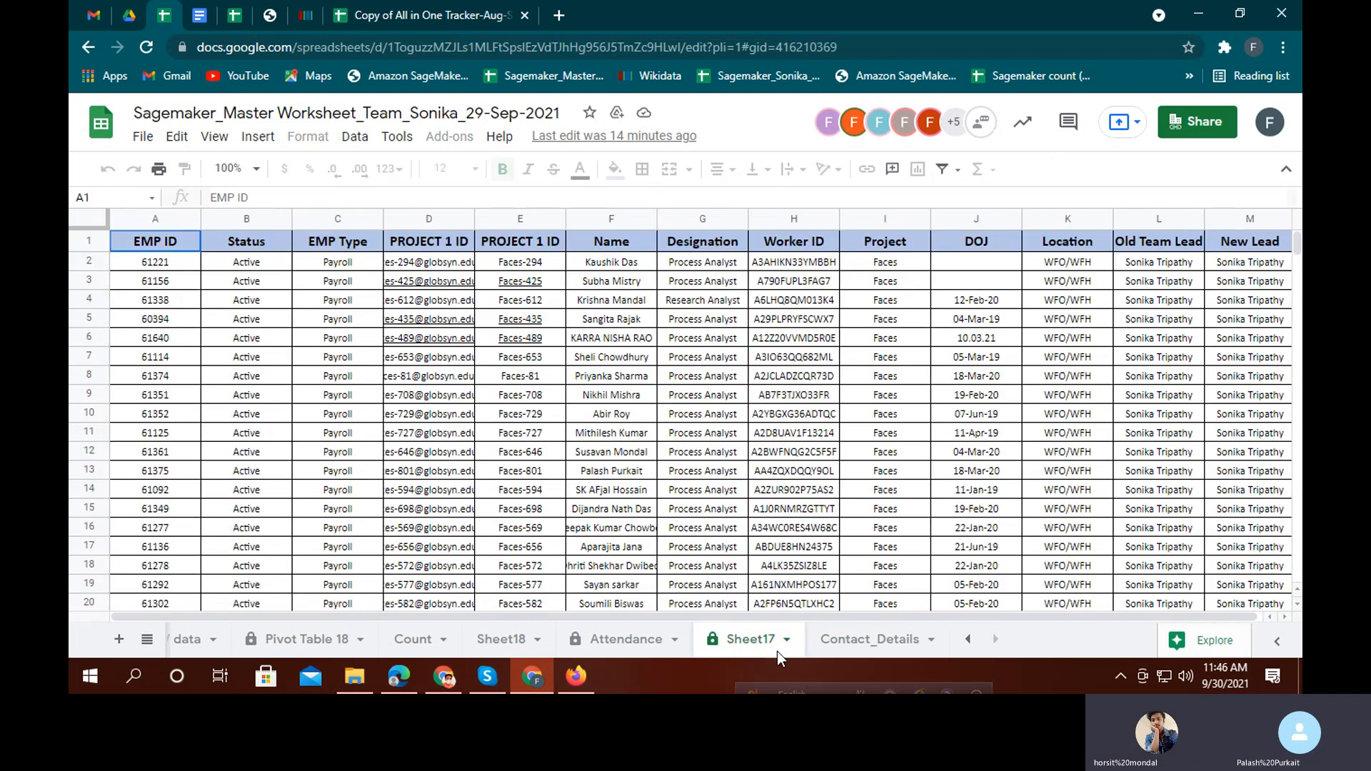
left_click(857, 645)
left_click(529, 643)
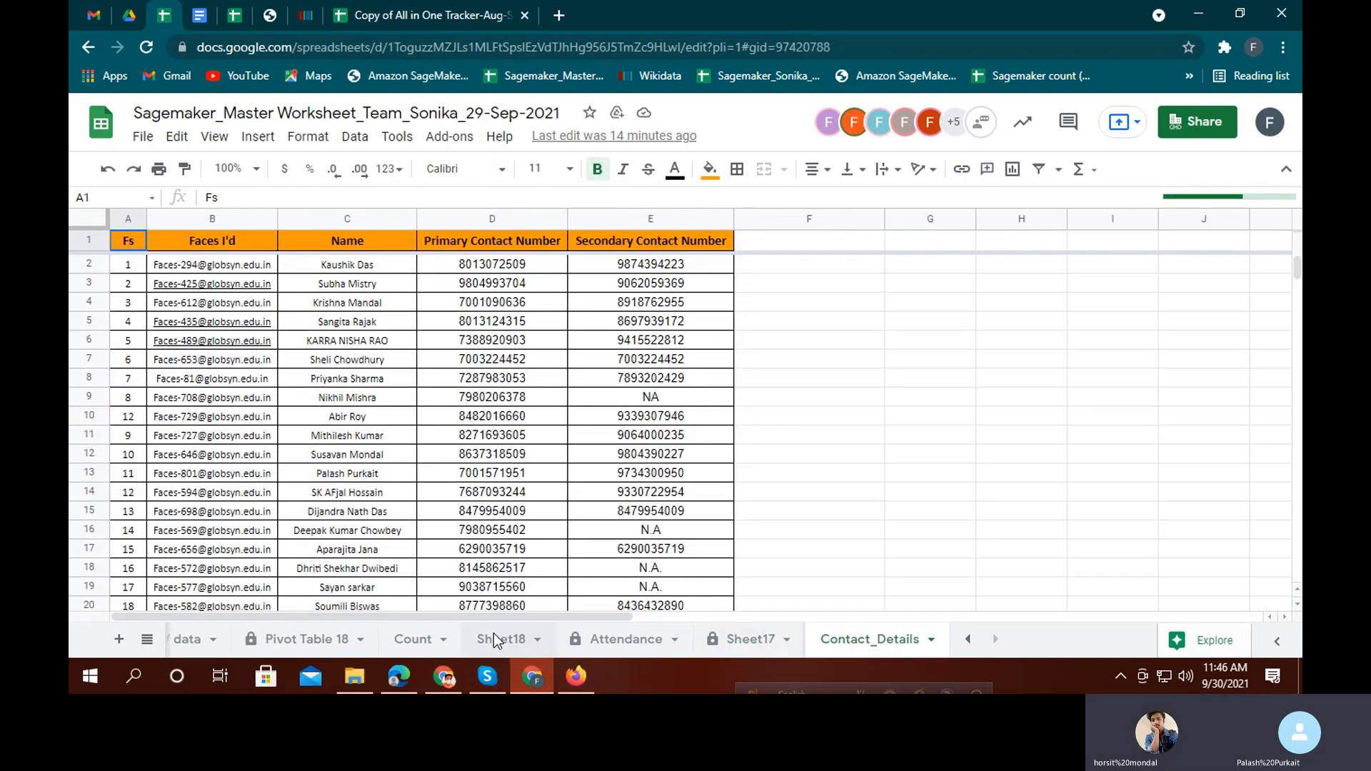
left_click(369, 684)
left_click(368, 684)
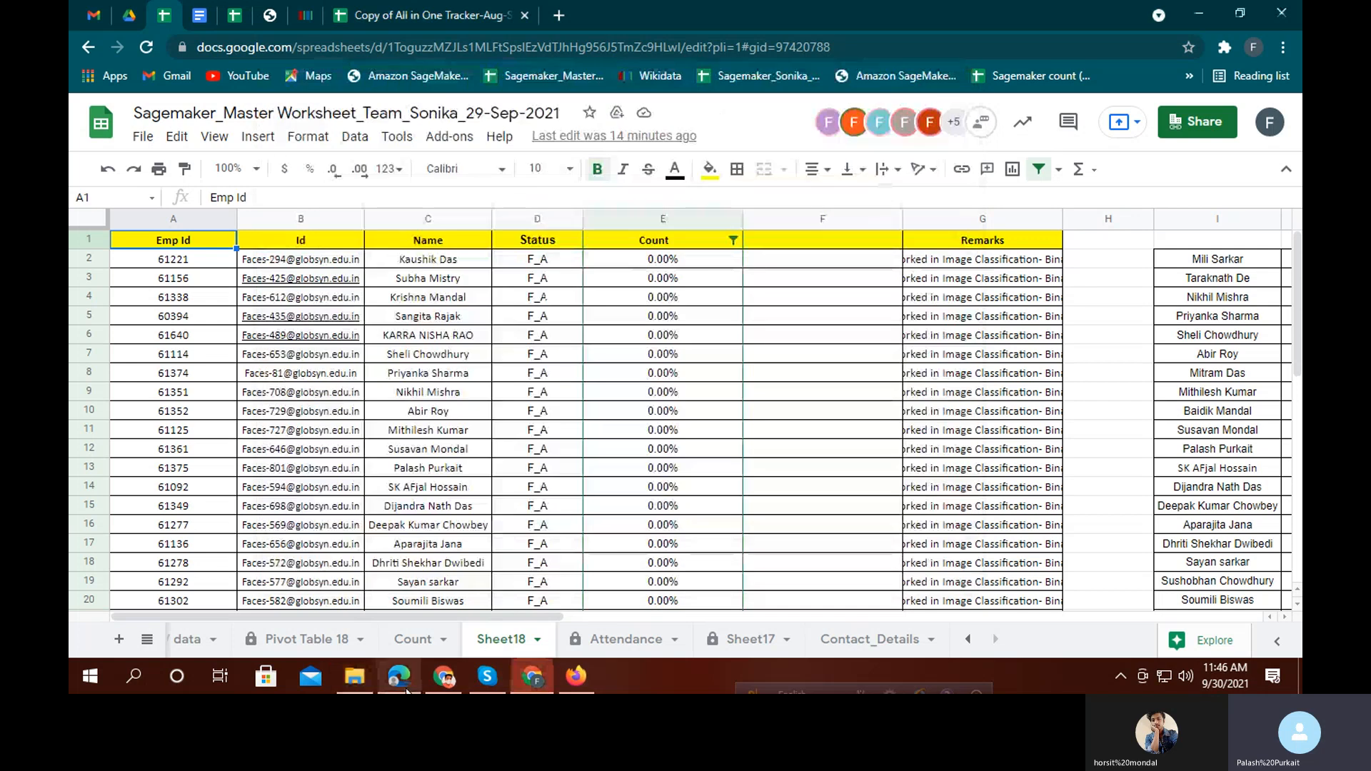
left_click(399, 675)
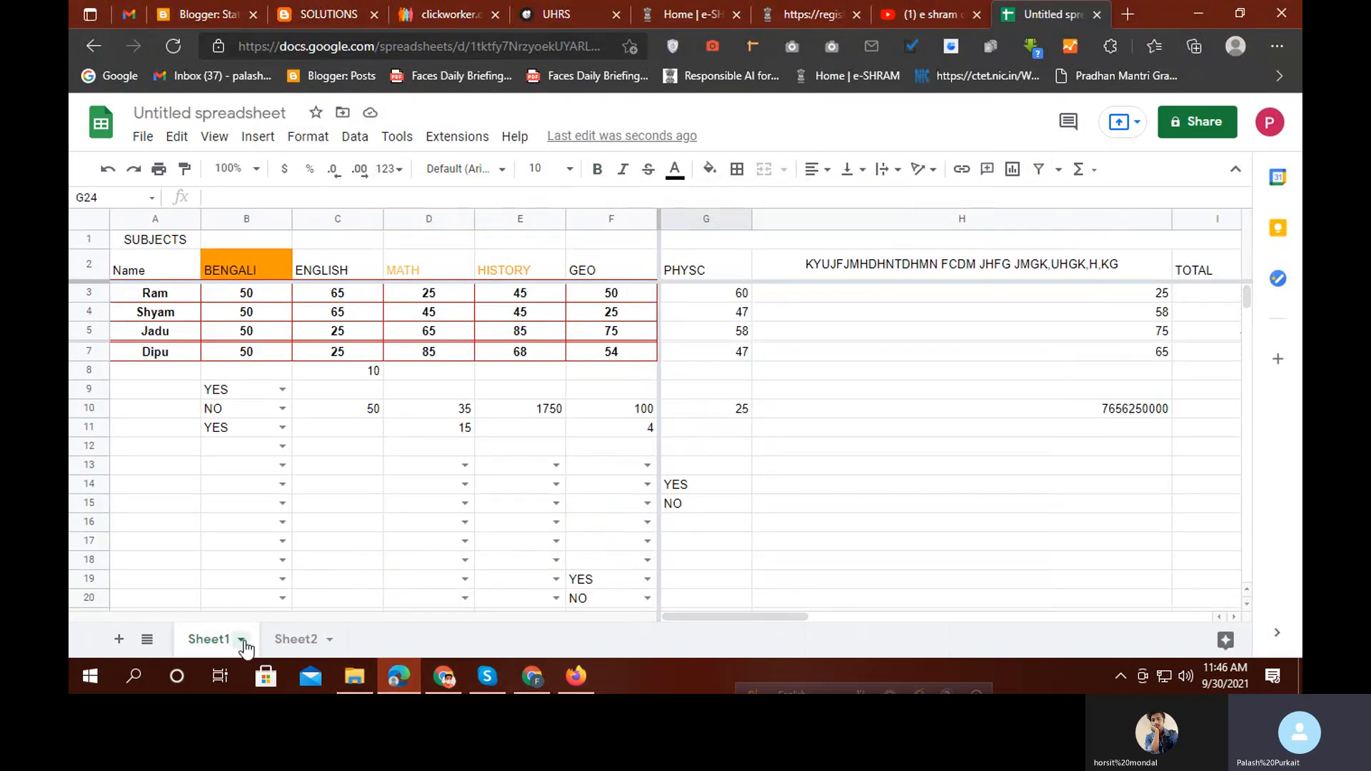
Hide Sheet1 and confirm it is gone from the visible sheets
left_click(242, 640)
left_click(398, 566)
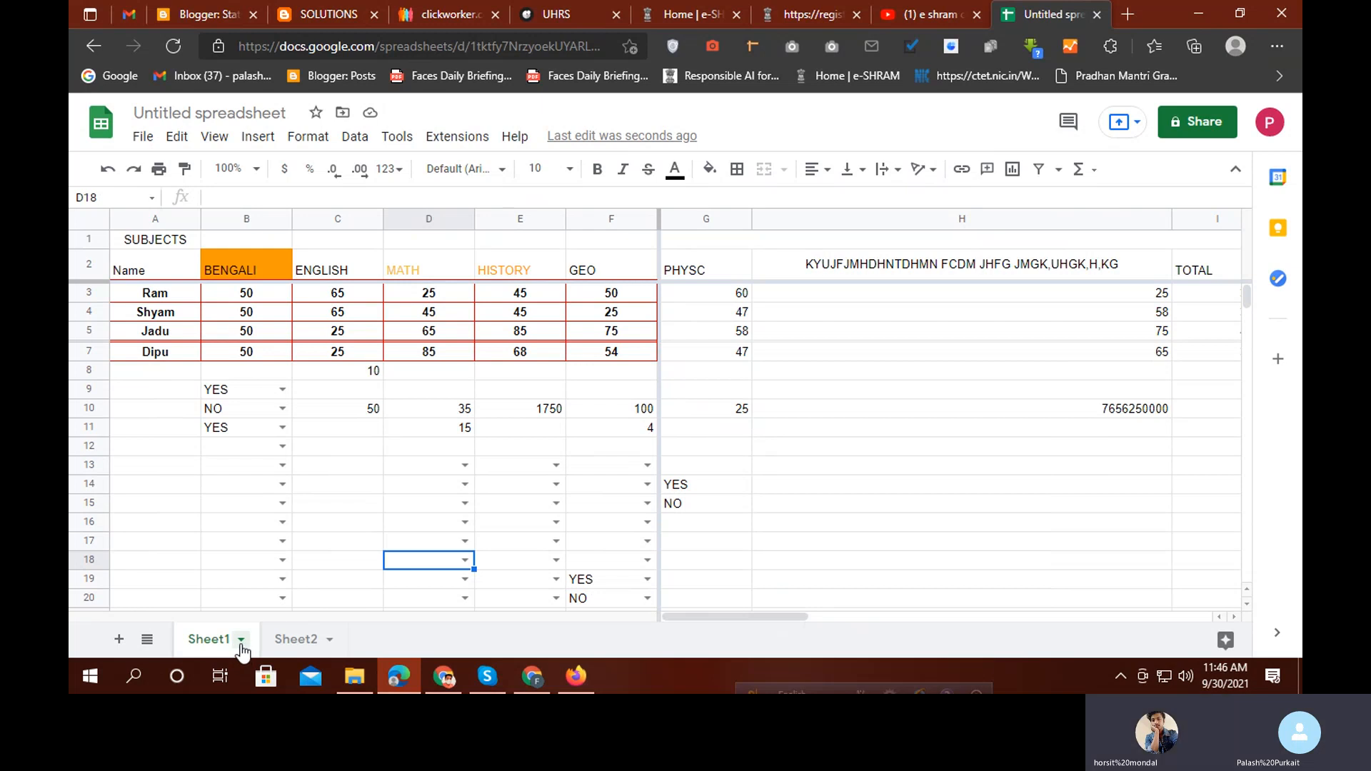
left_click(241, 640)
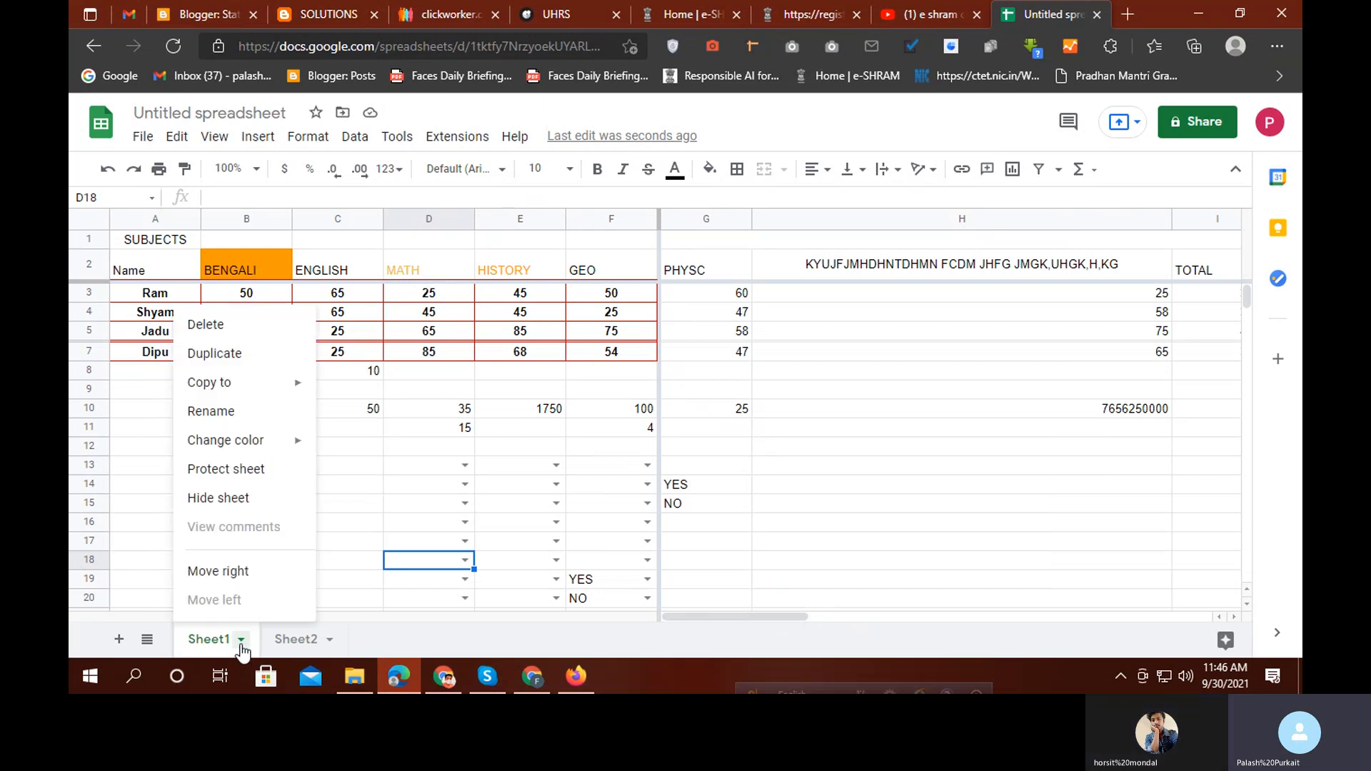
left_click(208, 501)
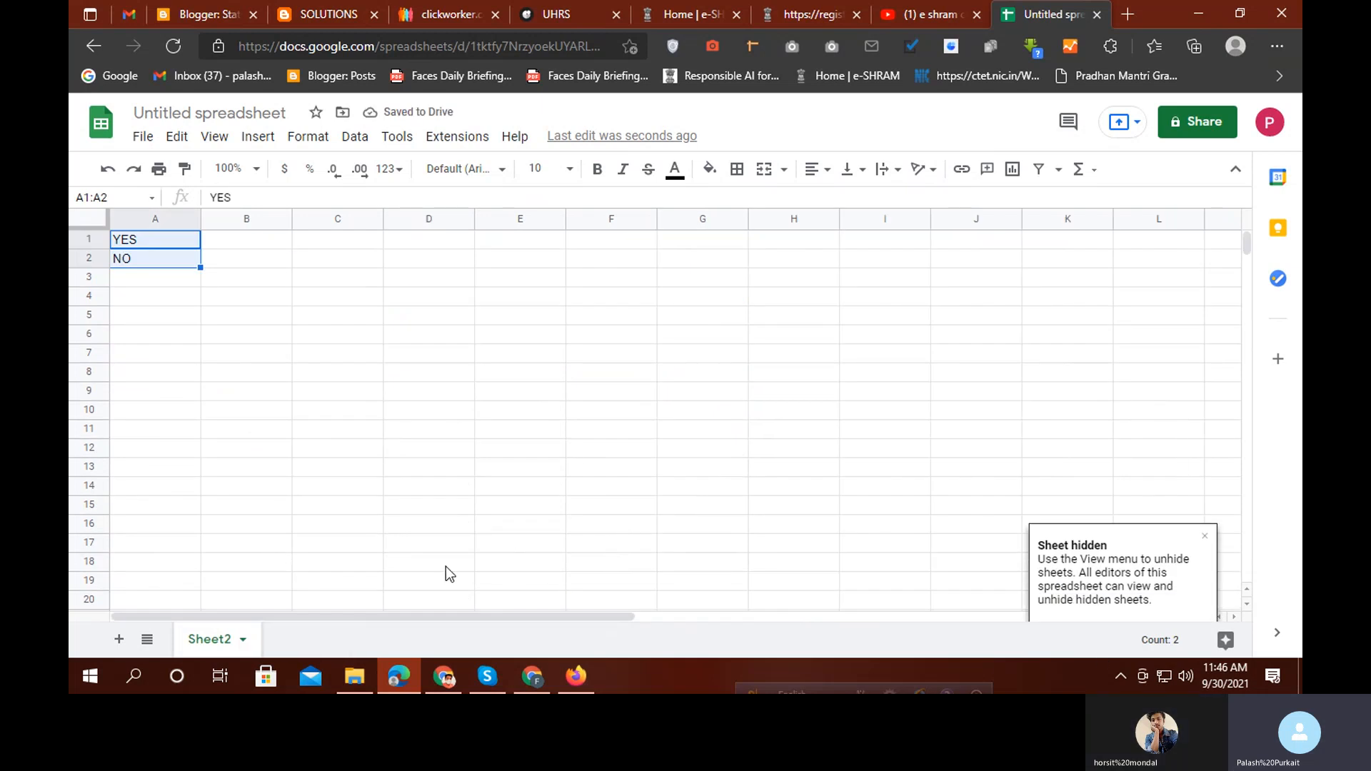
left_click(147, 640)
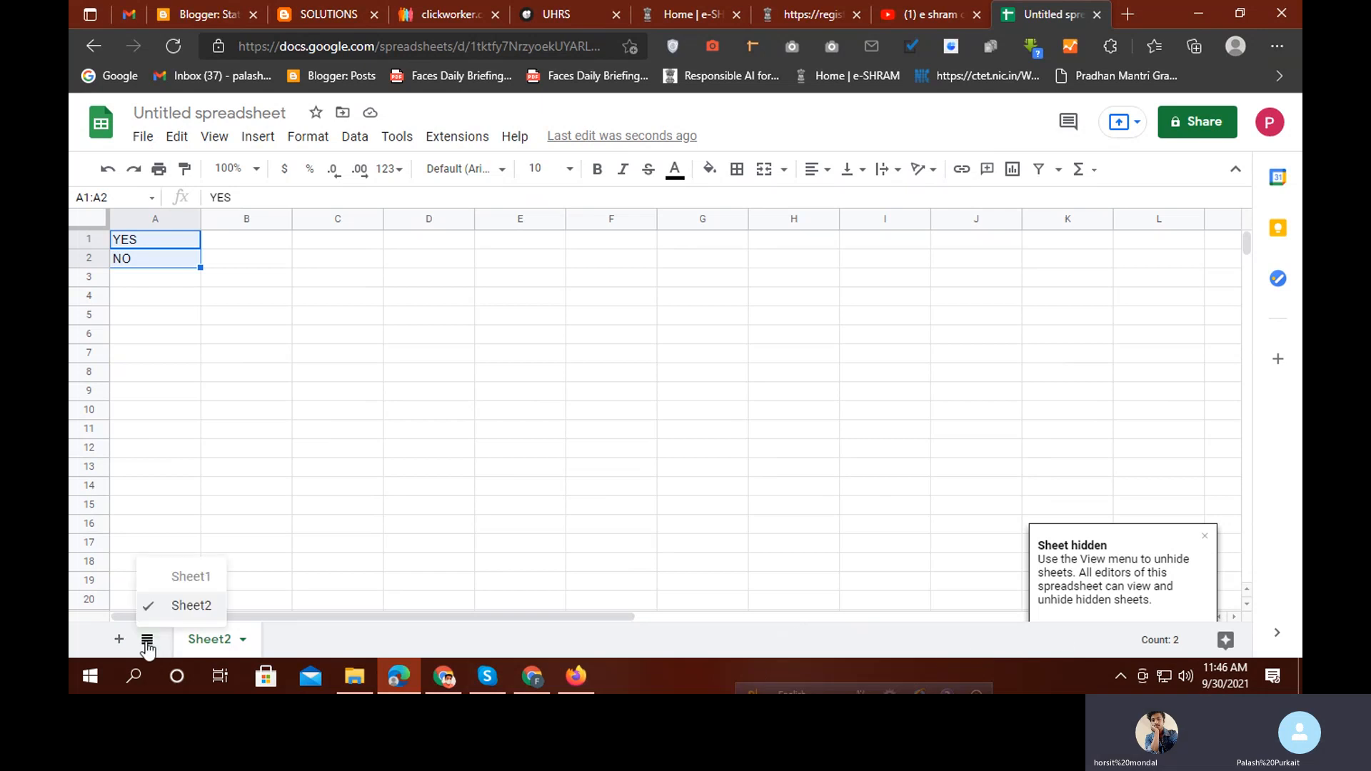
left_click(429, 523)
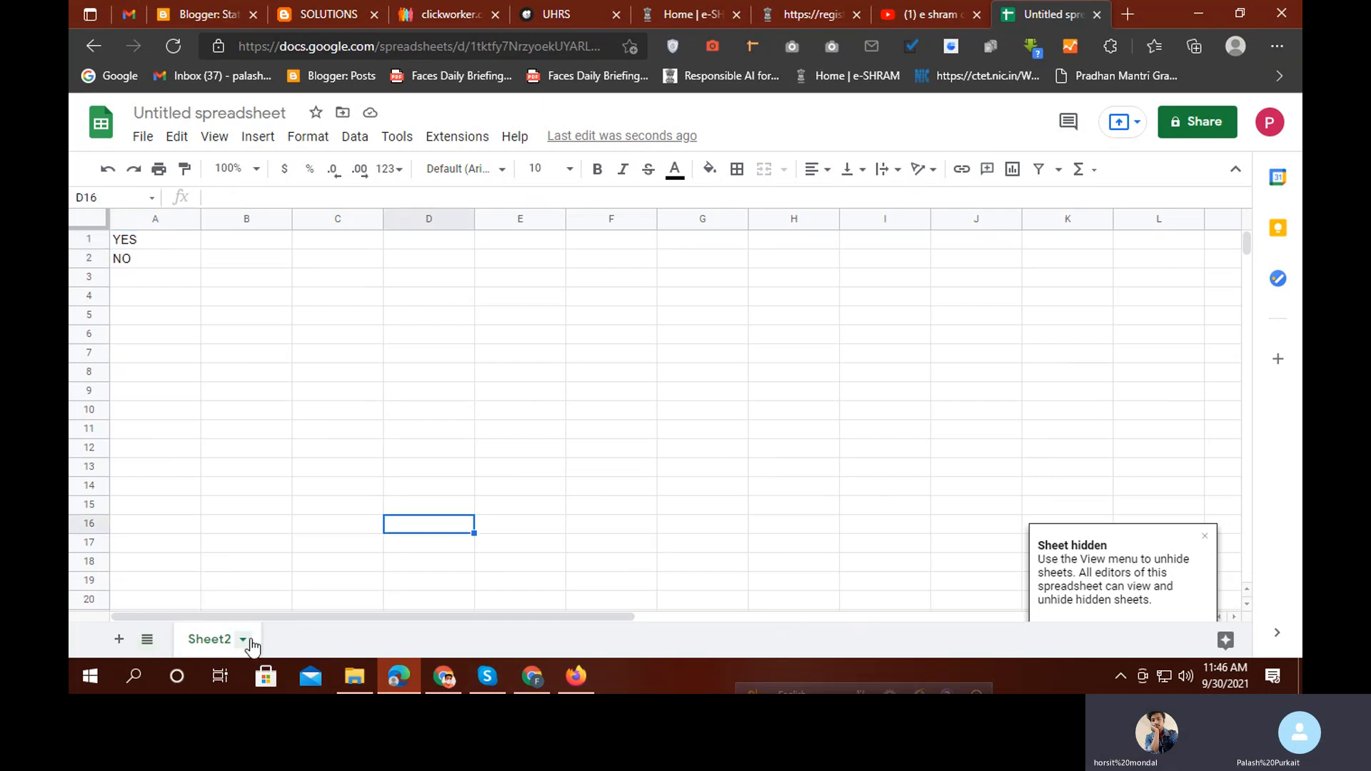
Add a new blank Sheet3 and return to Sheet2
left_click(243, 640)
left_click(327, 649)
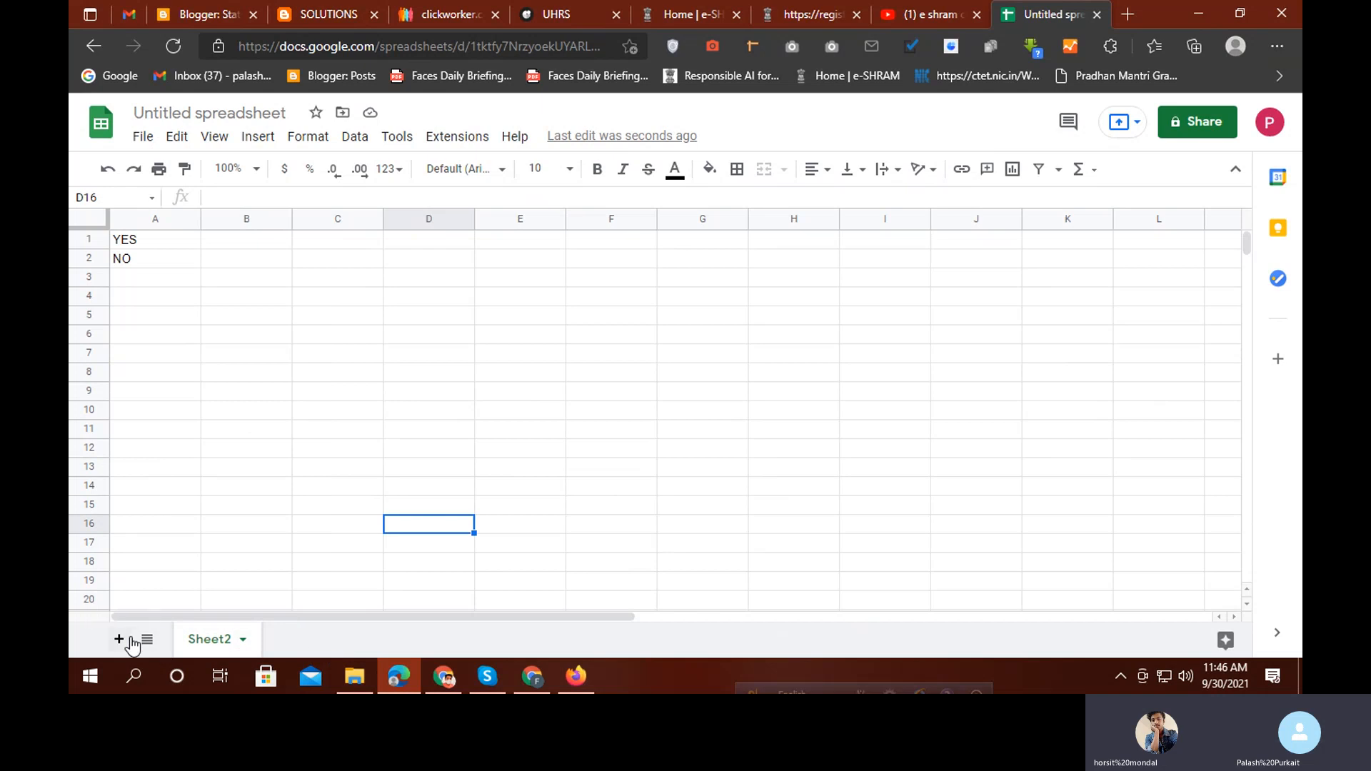
left_click(118, 640)
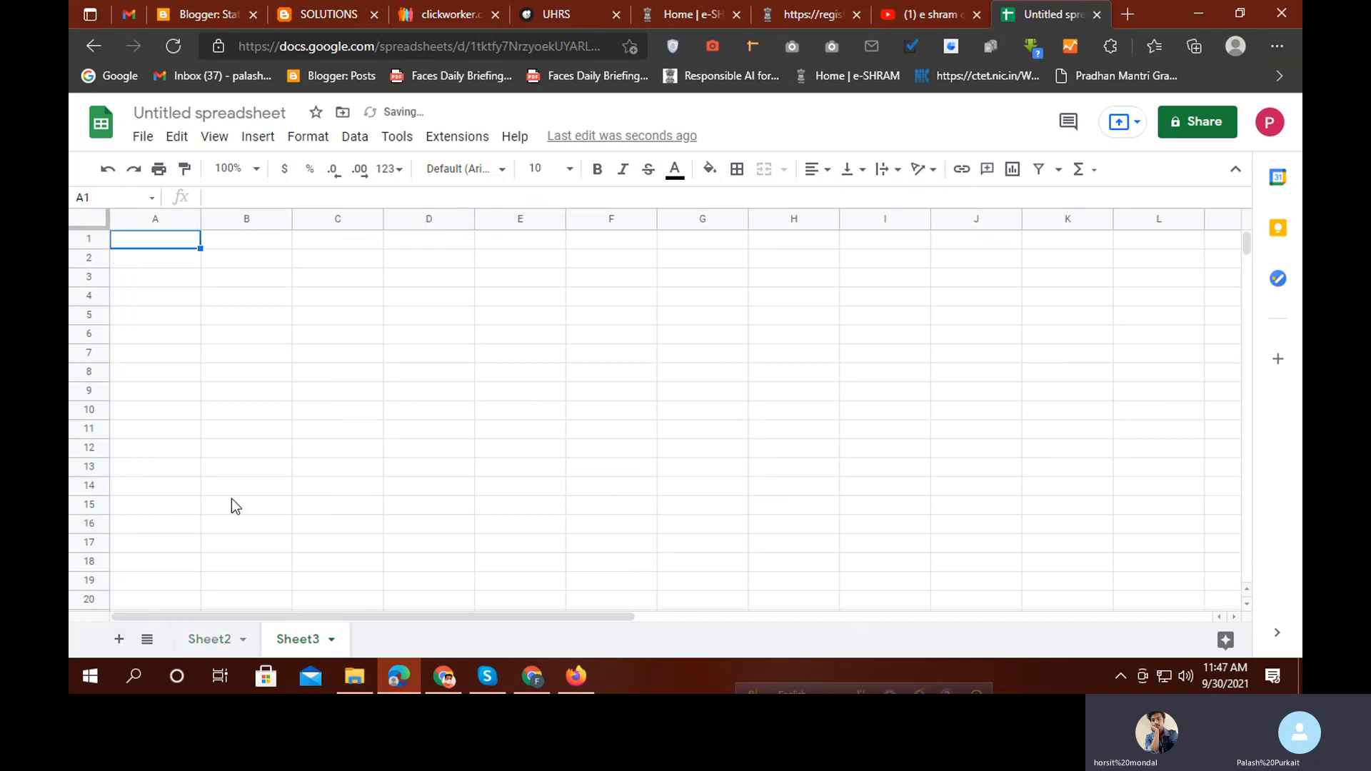
left_click(142, 137)
left_click(605, 447)
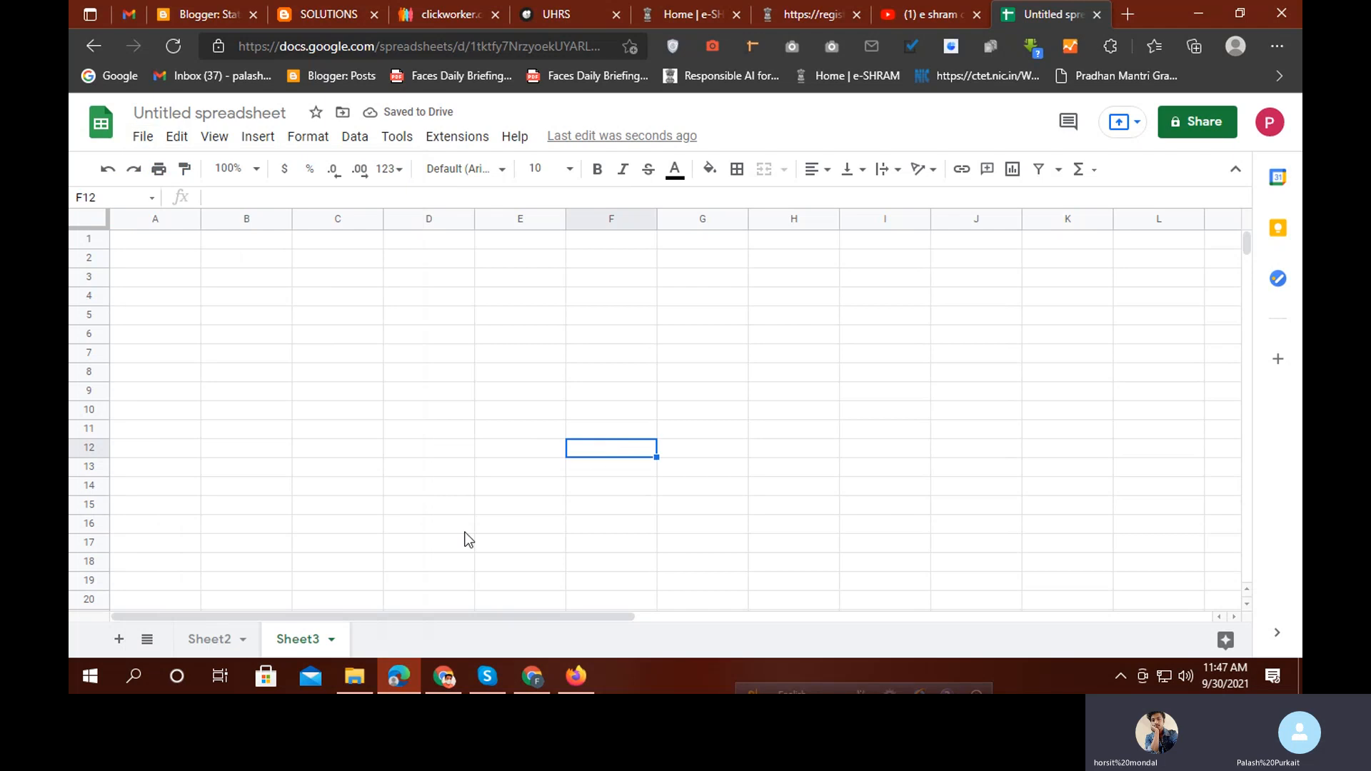
left_click(247, 643)
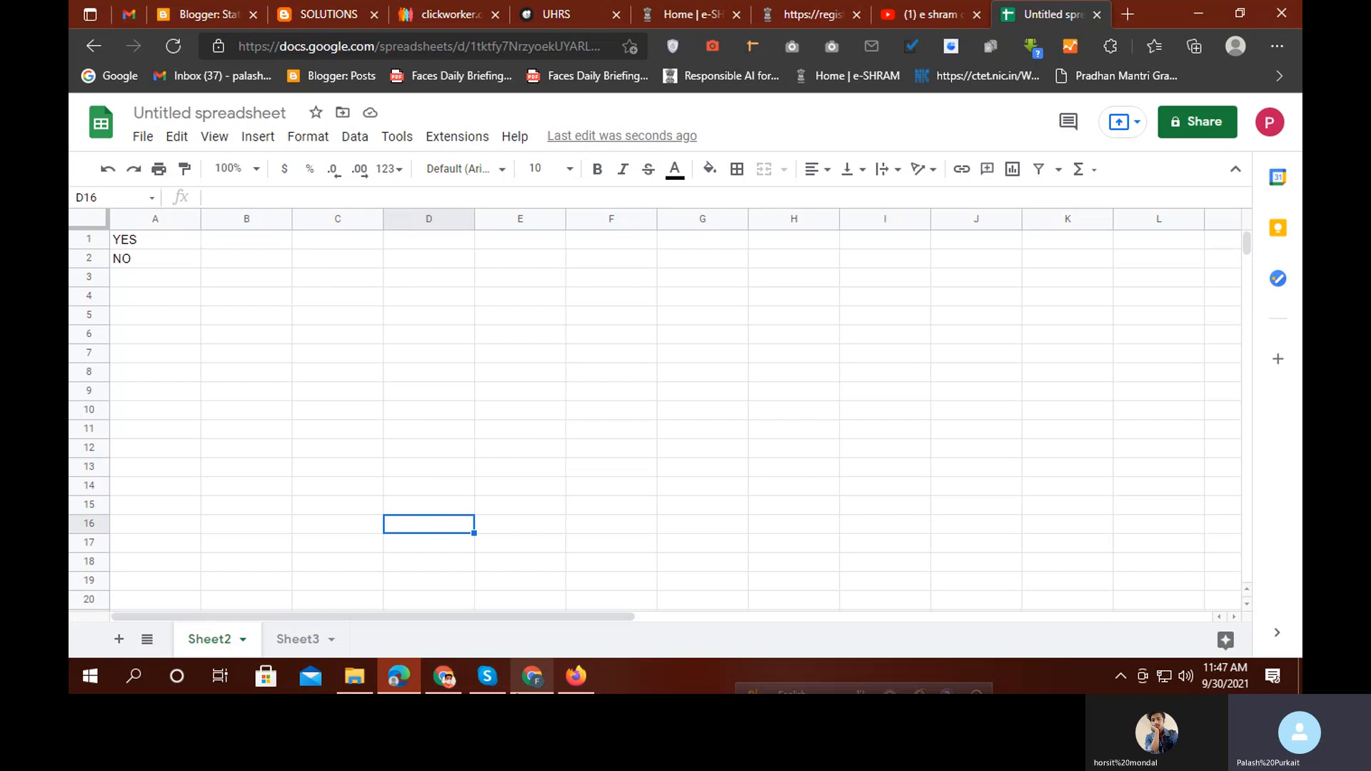
Browse the Sagemaker master worksheet's Count, Contact_Details, Sheet17 and Sheet18 tabs
left_click(532, 675)
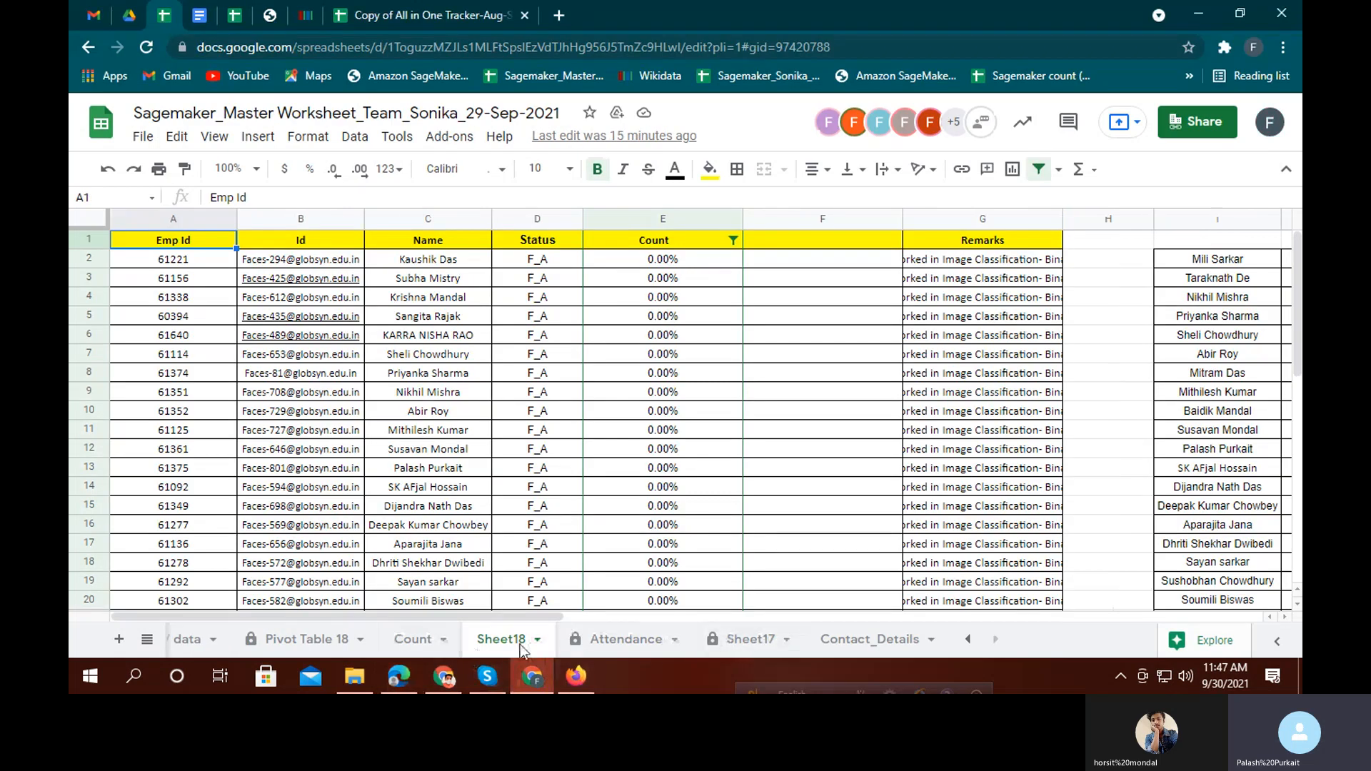
left_click(420, 643)
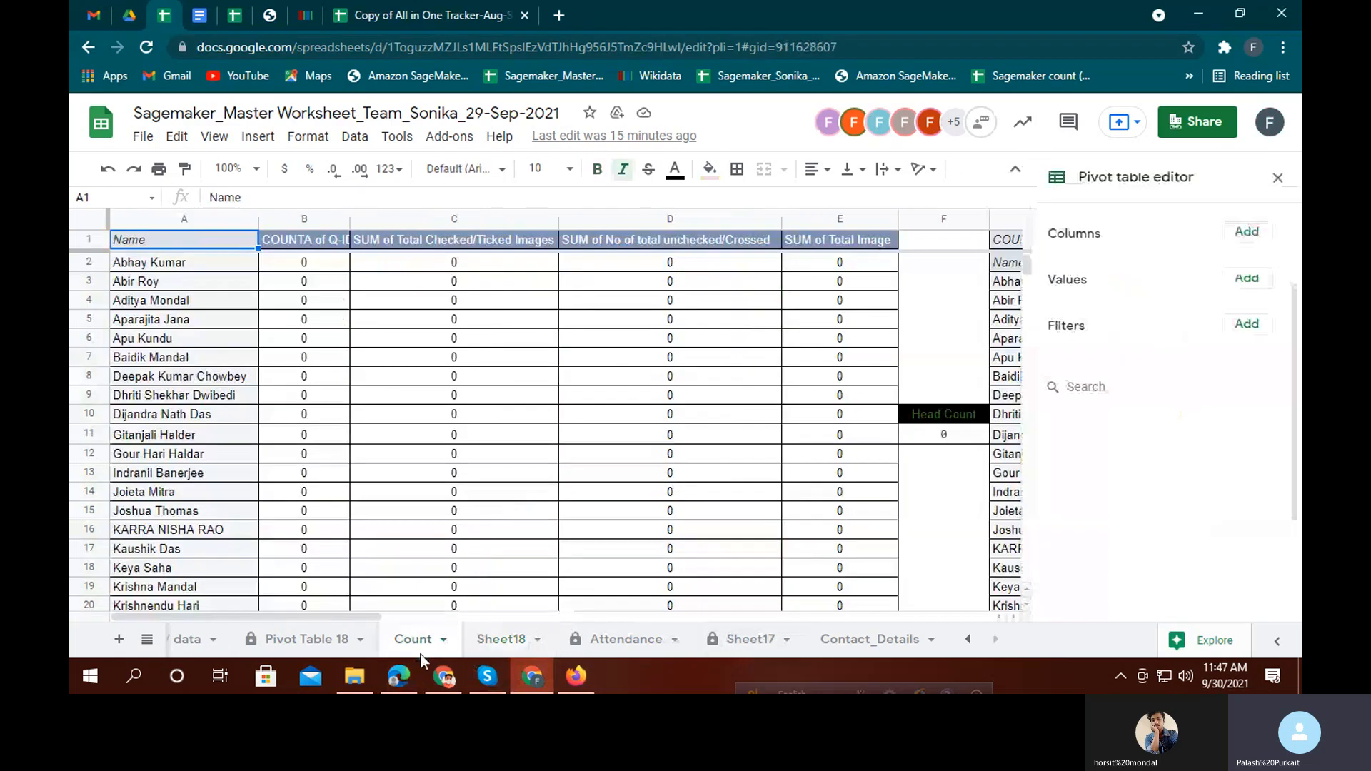
left_click(854, 646)
left_click(735, 642)
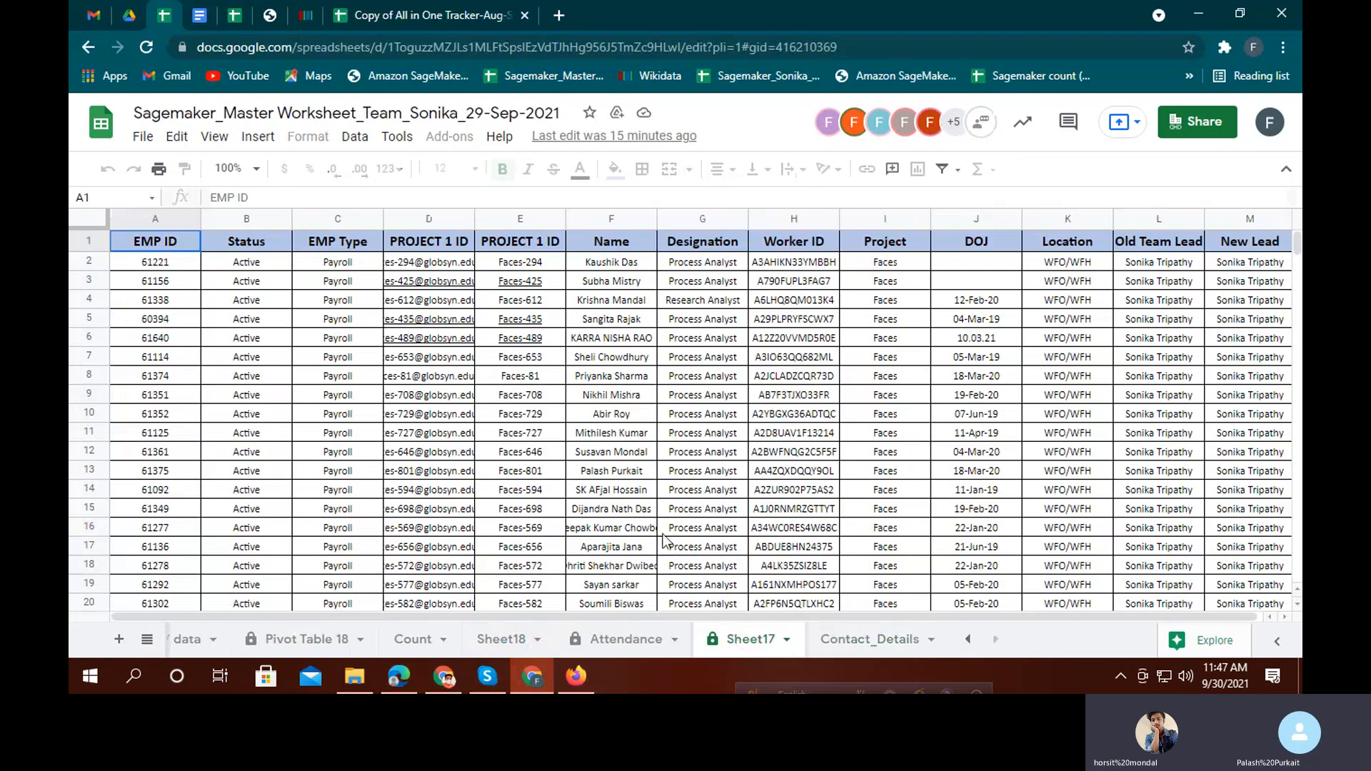
scroll(664, 541, "down", 12)
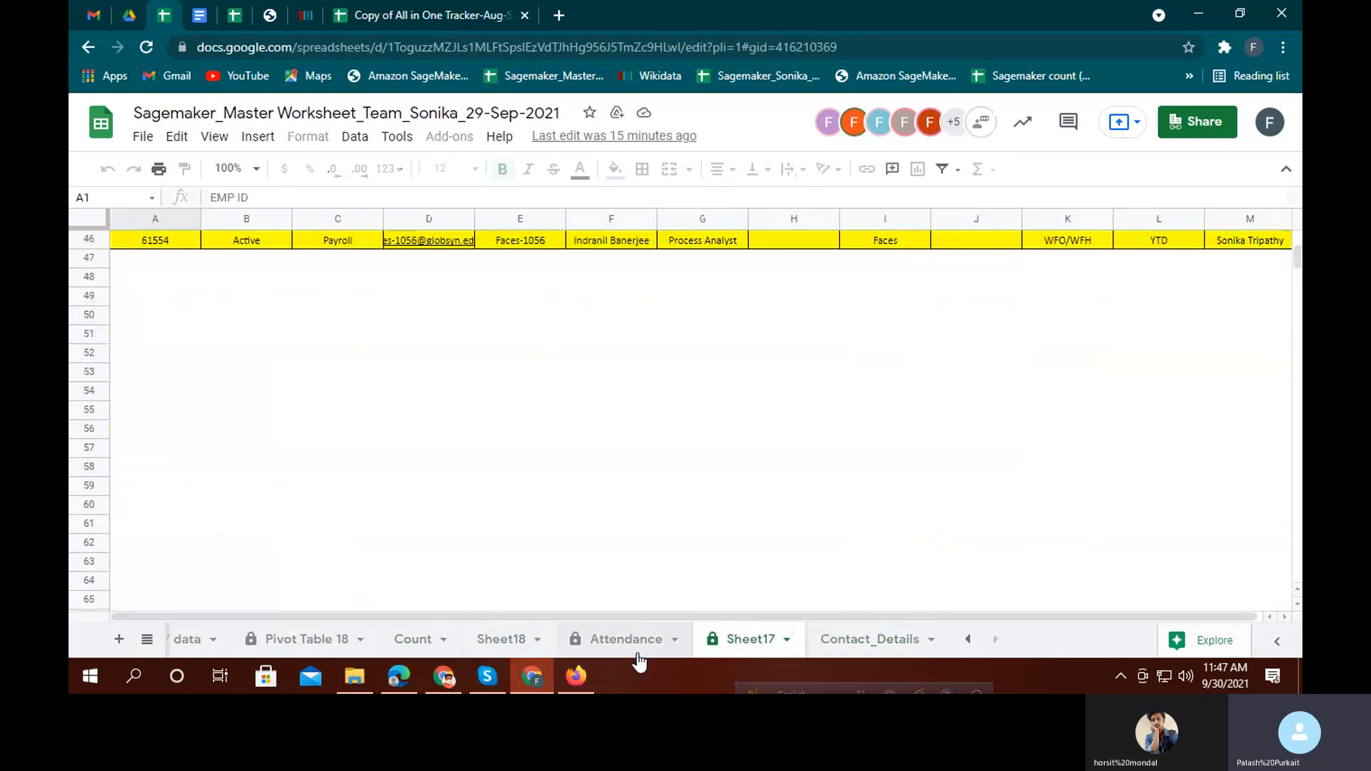
left_click(492, 643)
left_click(421, 642)
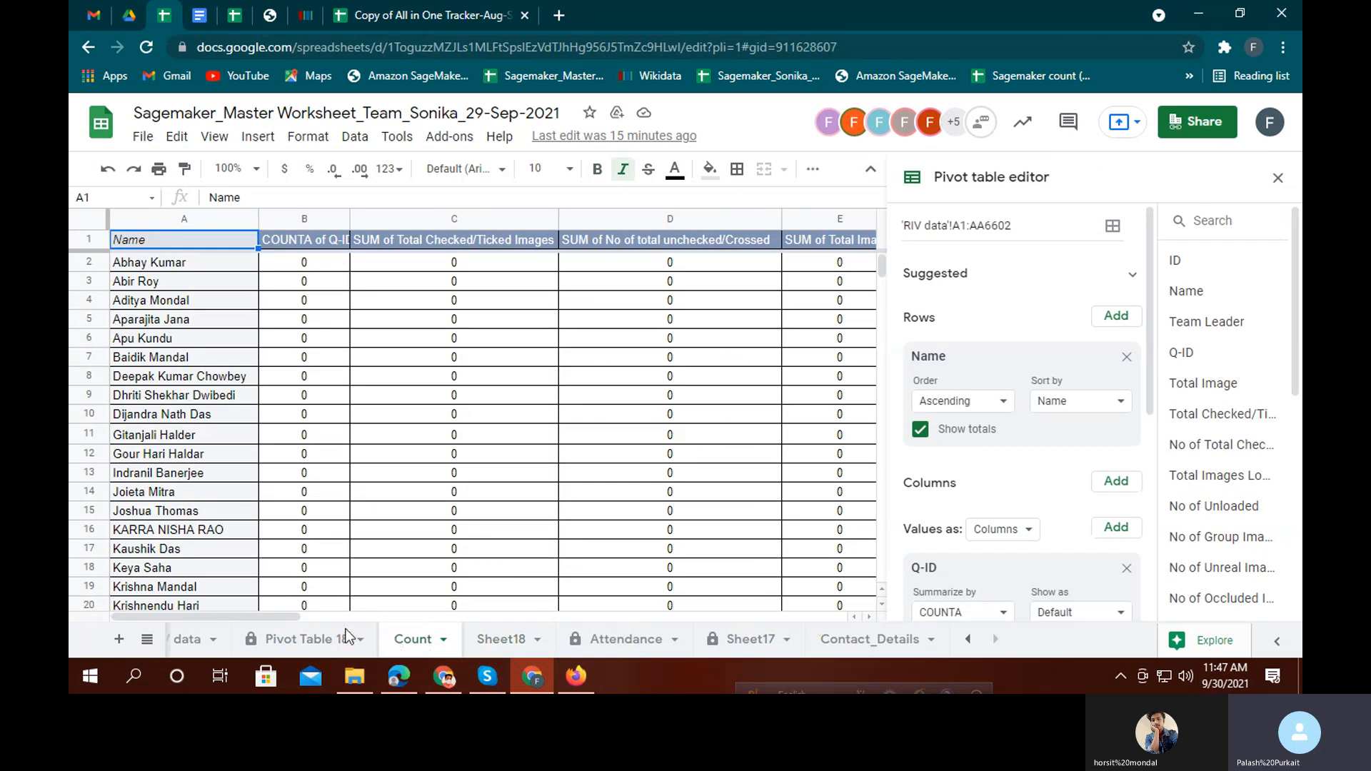
Check the Pivot Table 18 and Contact_Details sheets, then close the Sagemaker window
left_click(289, 643)
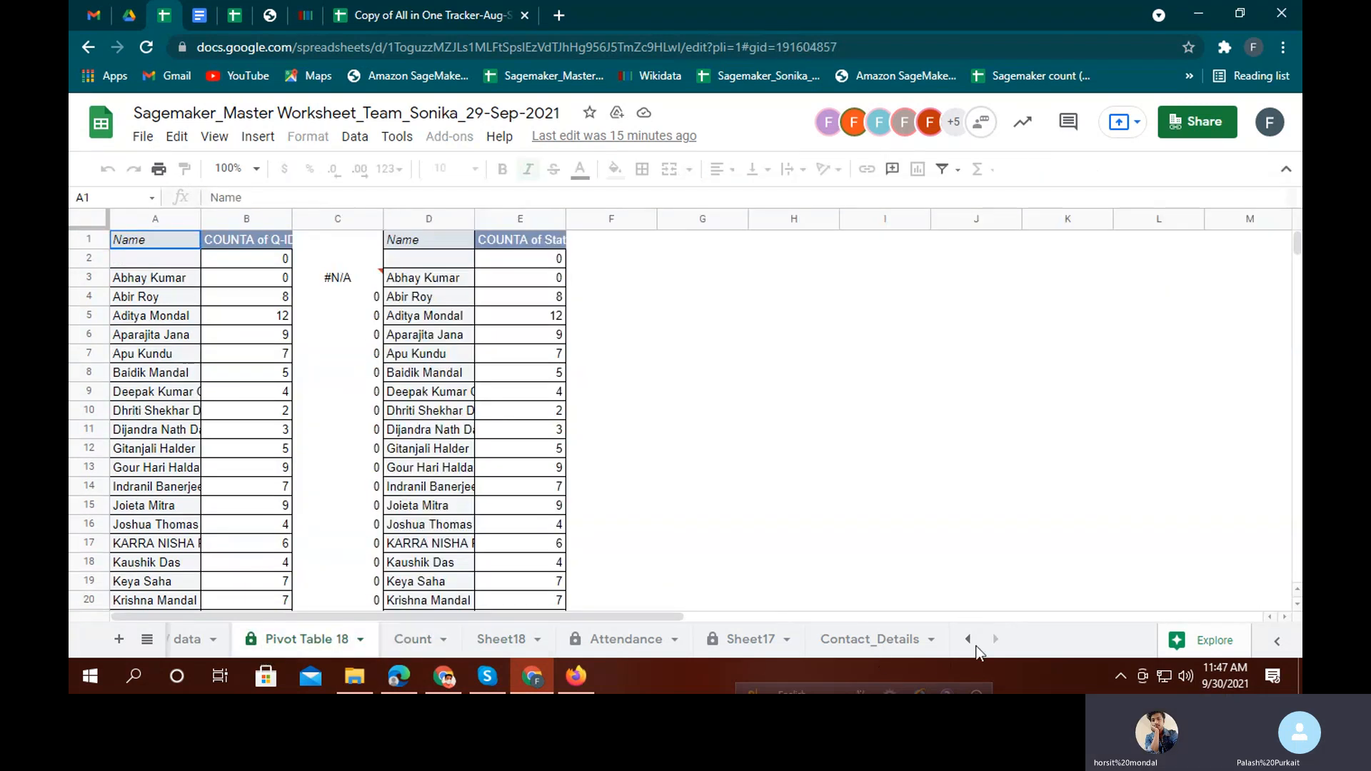
left_click(968, 640)
left_click(968, 639)
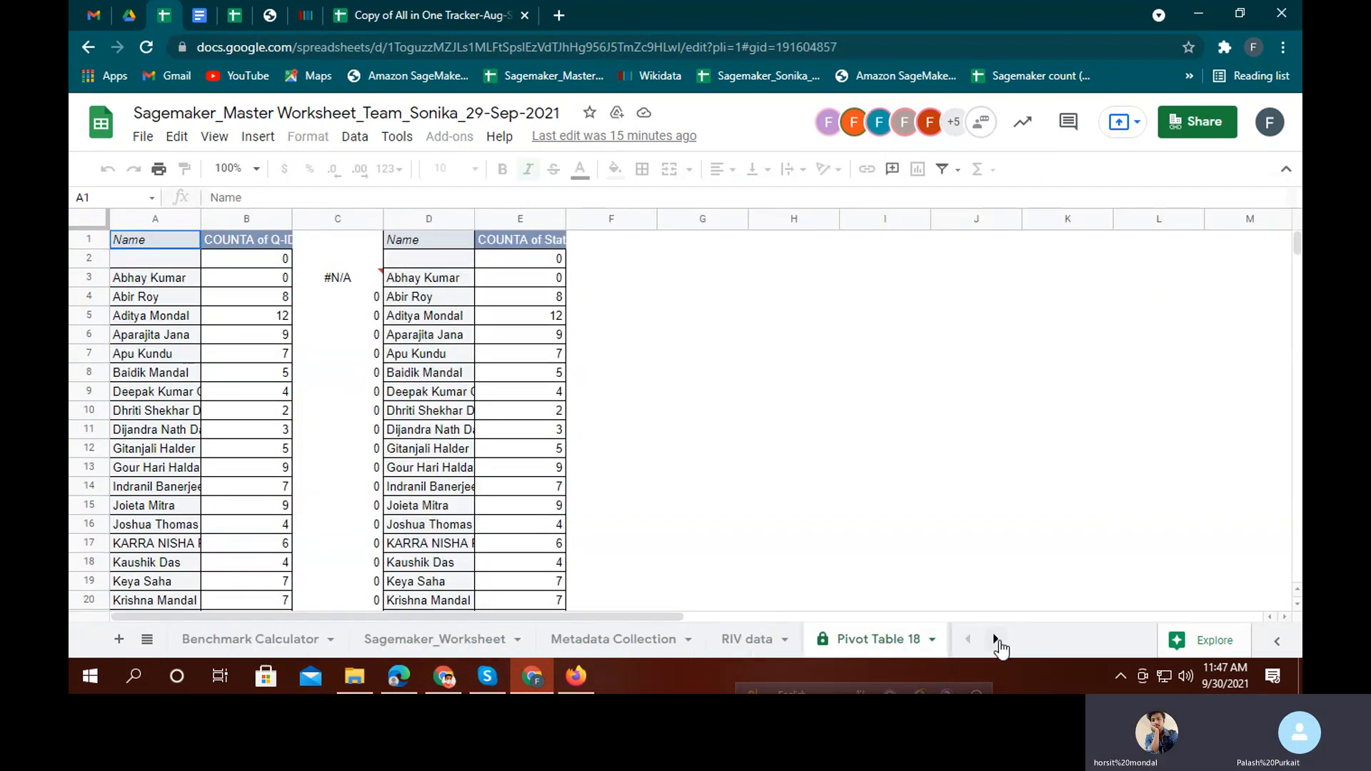
left_click(995, 639)
left_click(994, 639)
left_click(885, 641)
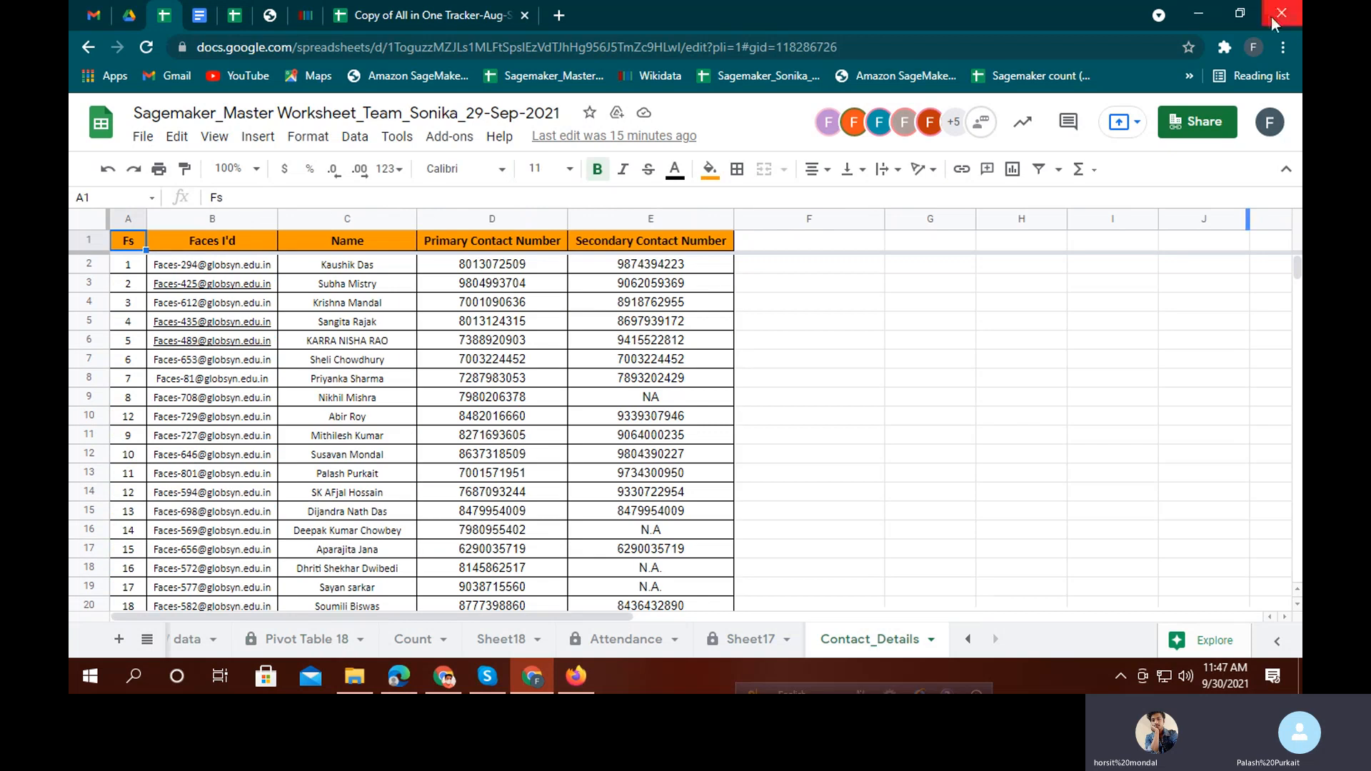
left_click(1275, 16)
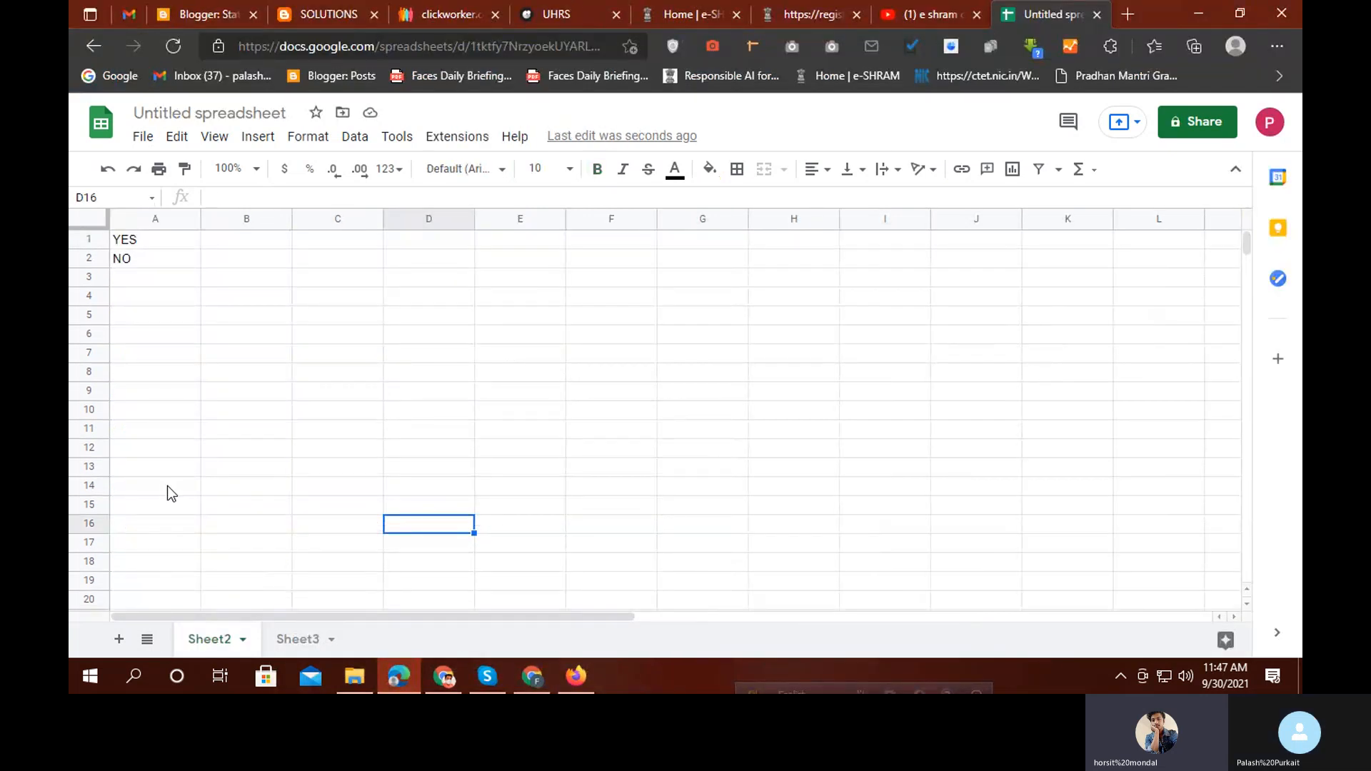
Restore the deleted Sheet1 with Ctrl+Z and add a protection covering the whole sheet
key("ctrl+z")
key("ctrl+z")
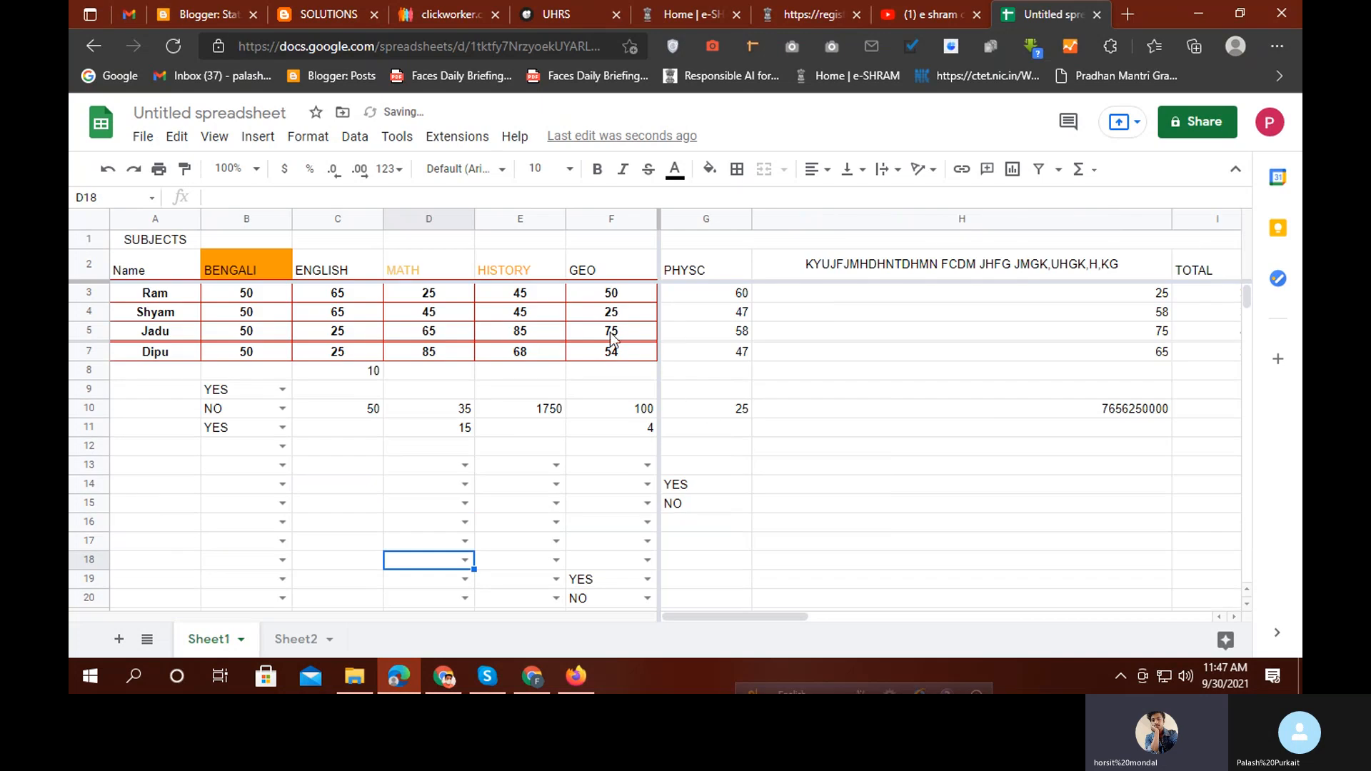
left_click(317, 453)
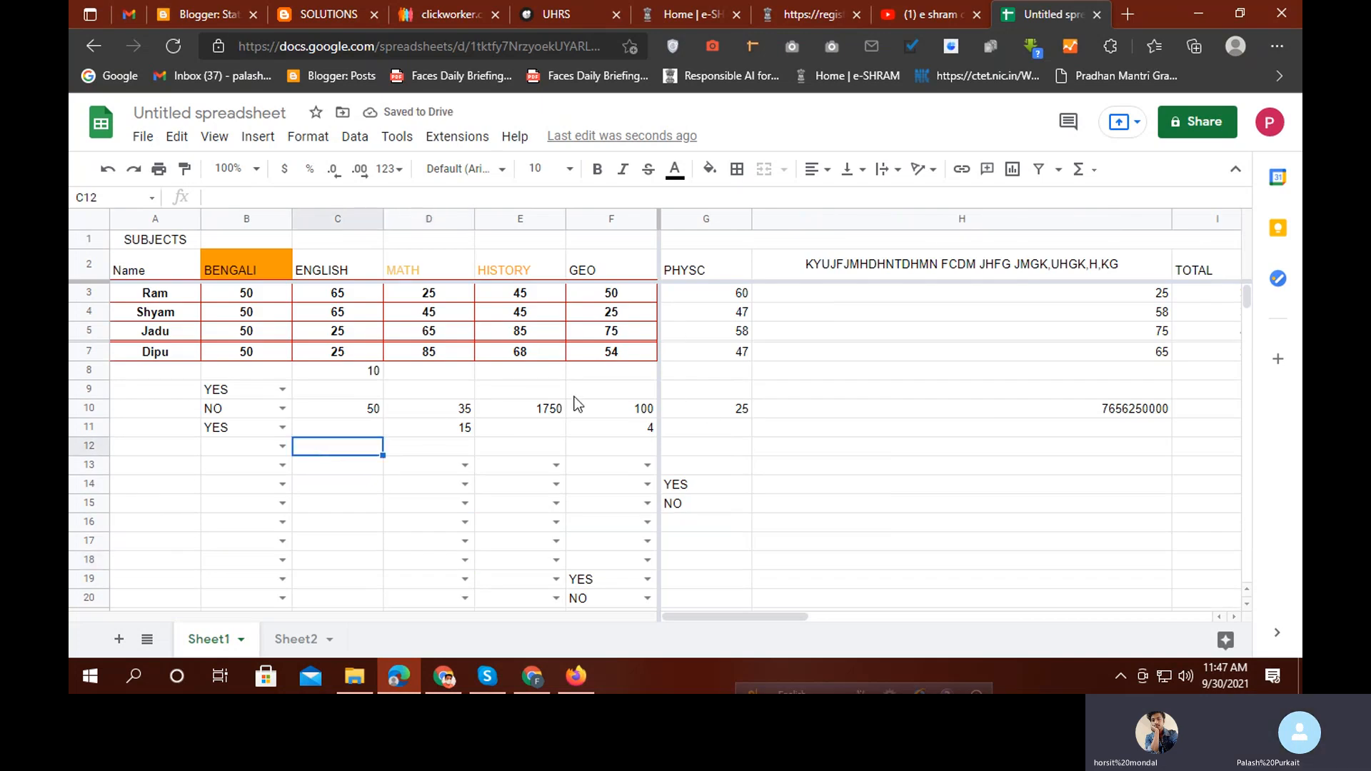
left_click(243, 641)
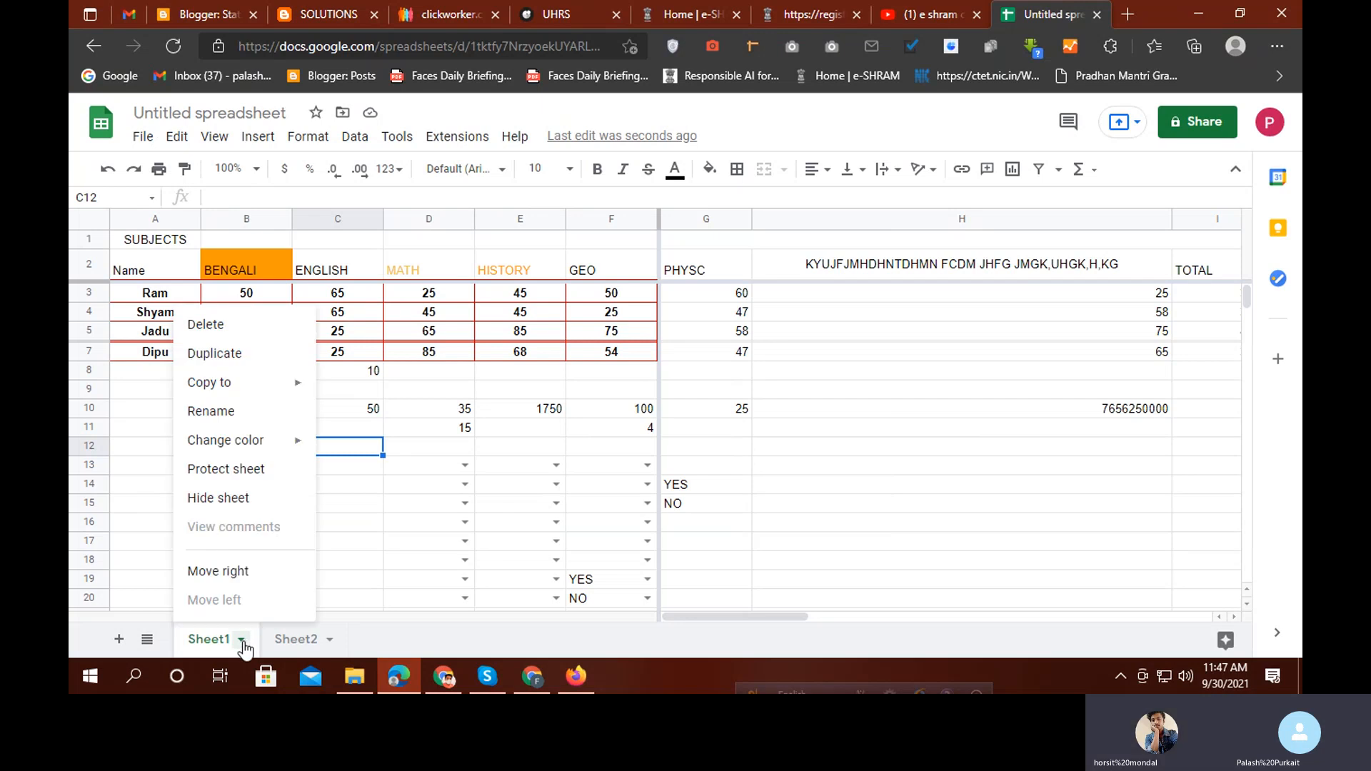
left_click(245, 469)
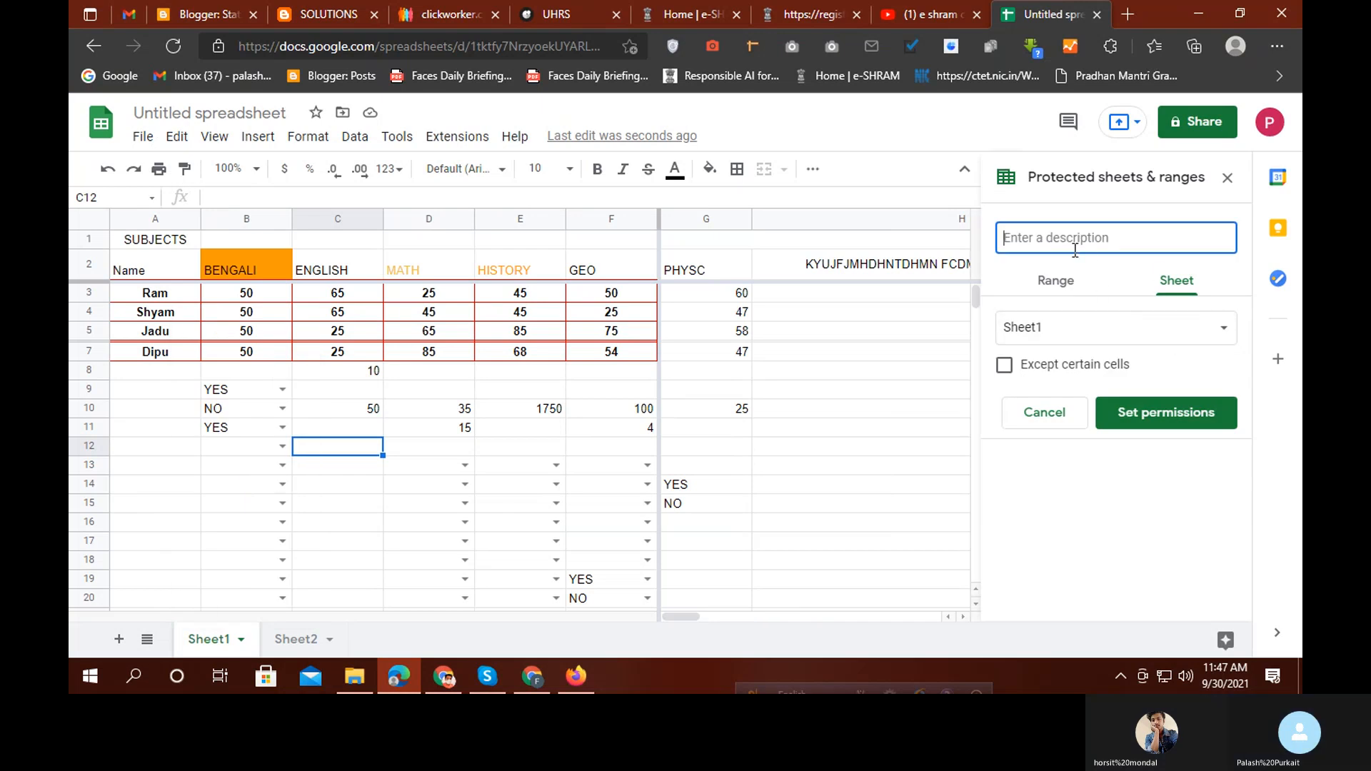
left_click(1093, 324)
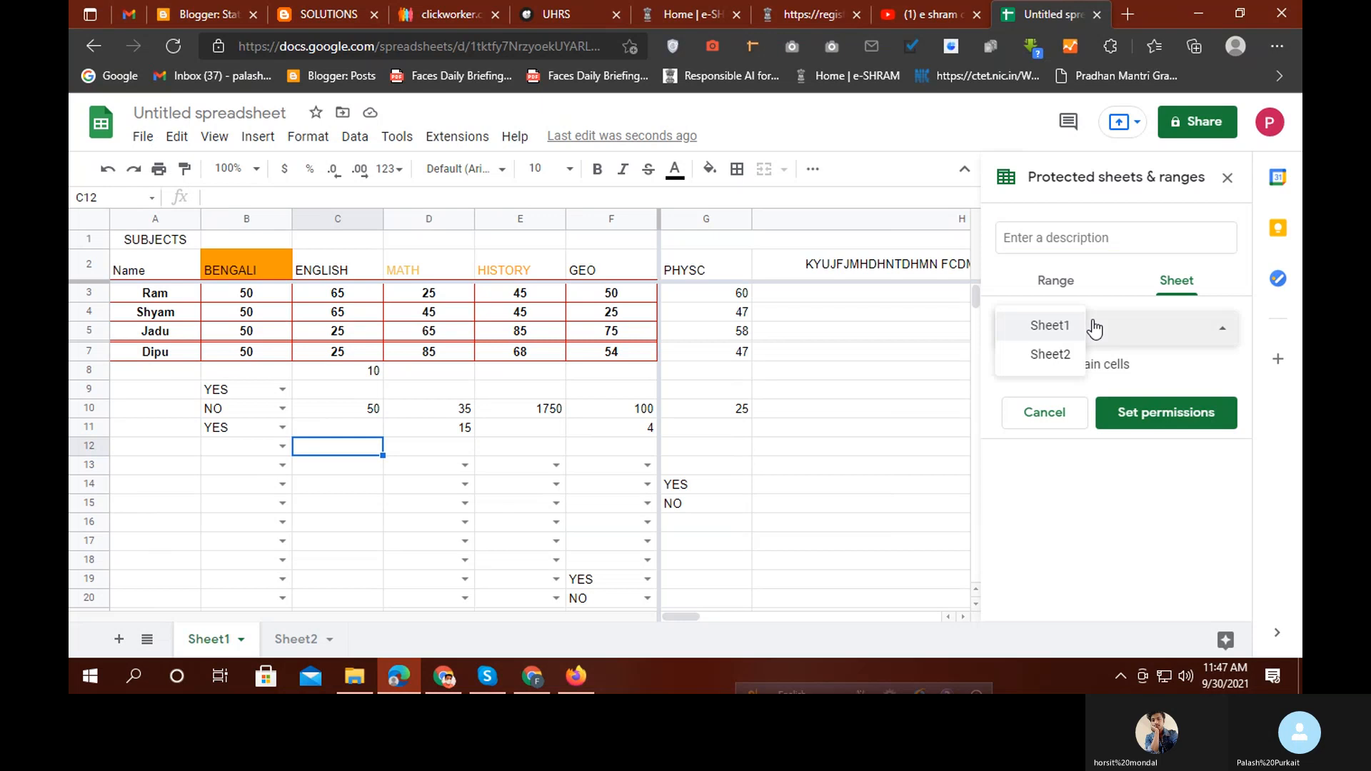
left_click(1040, 329)
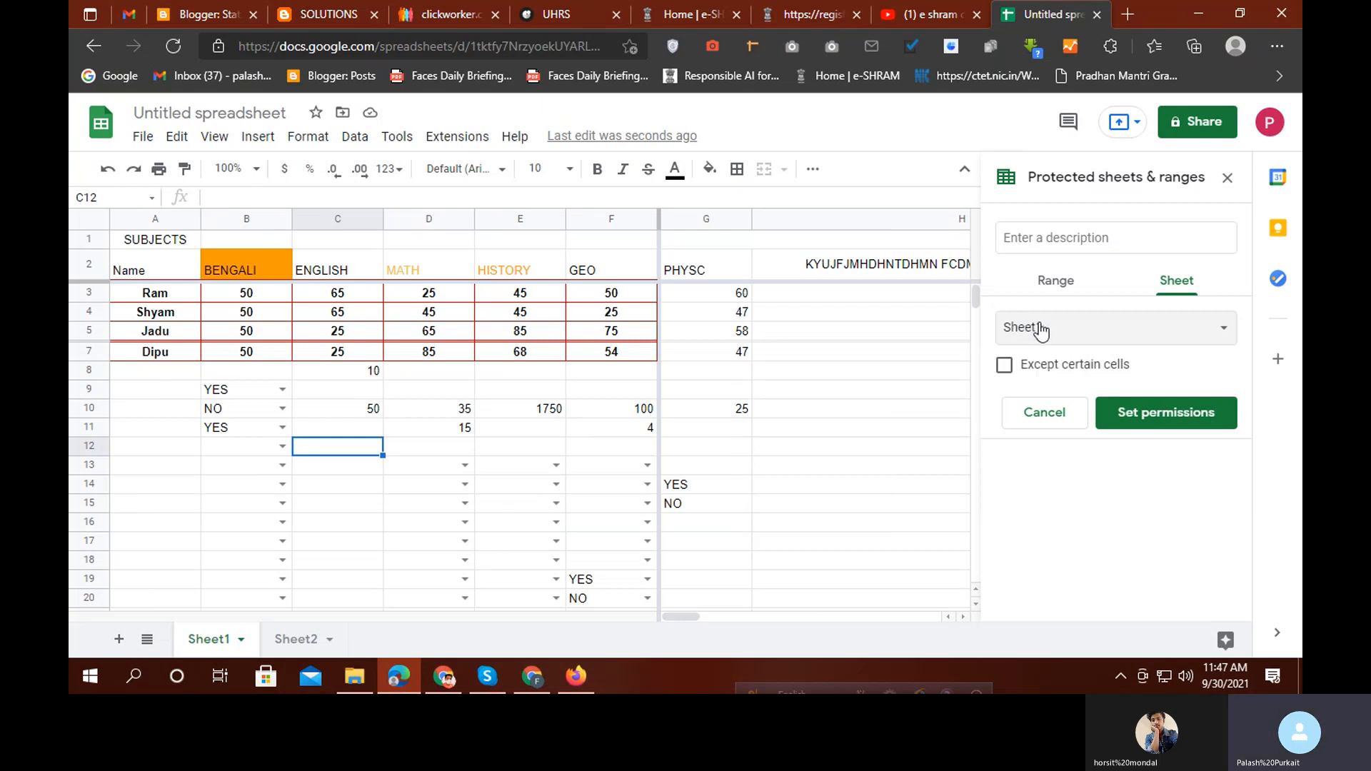
left_click(1149, 414)
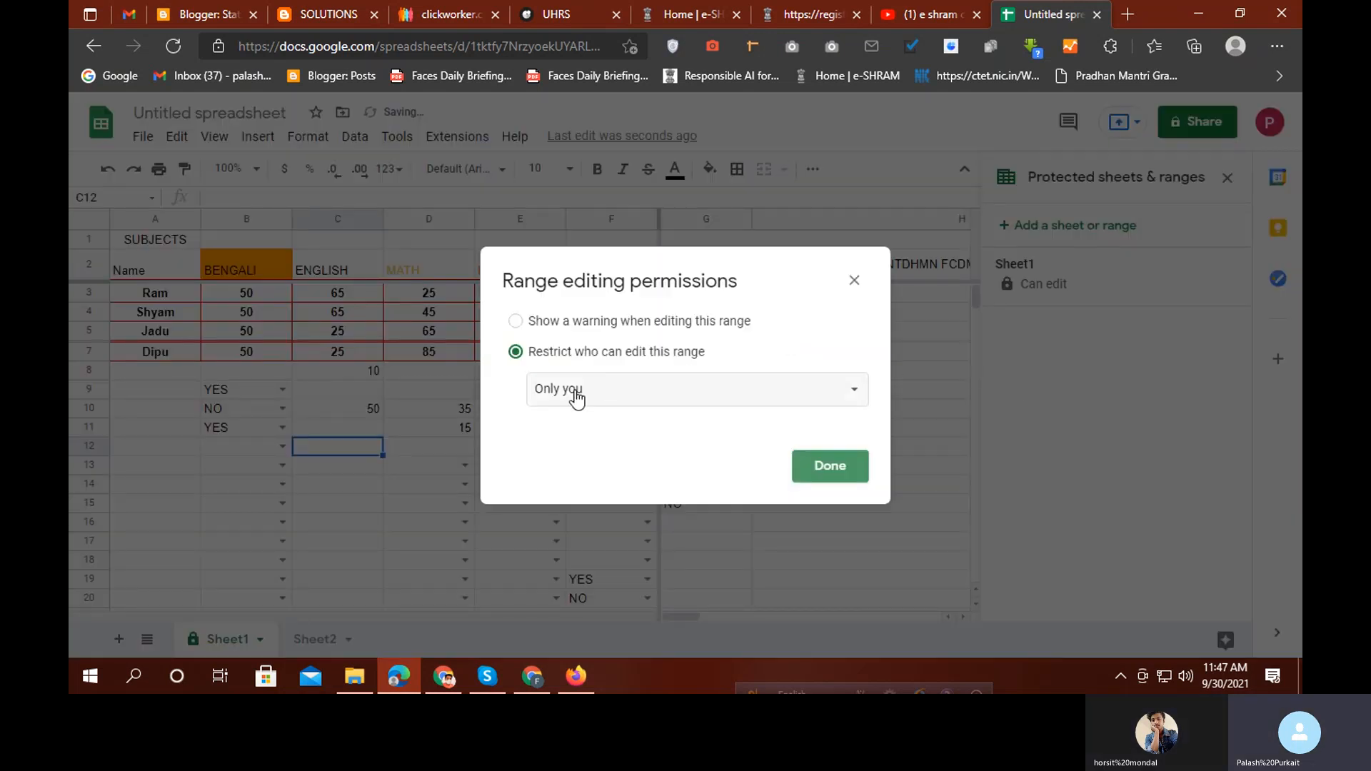
Restrict Sheet1's editing permissions to only you
left_click(667, 399)
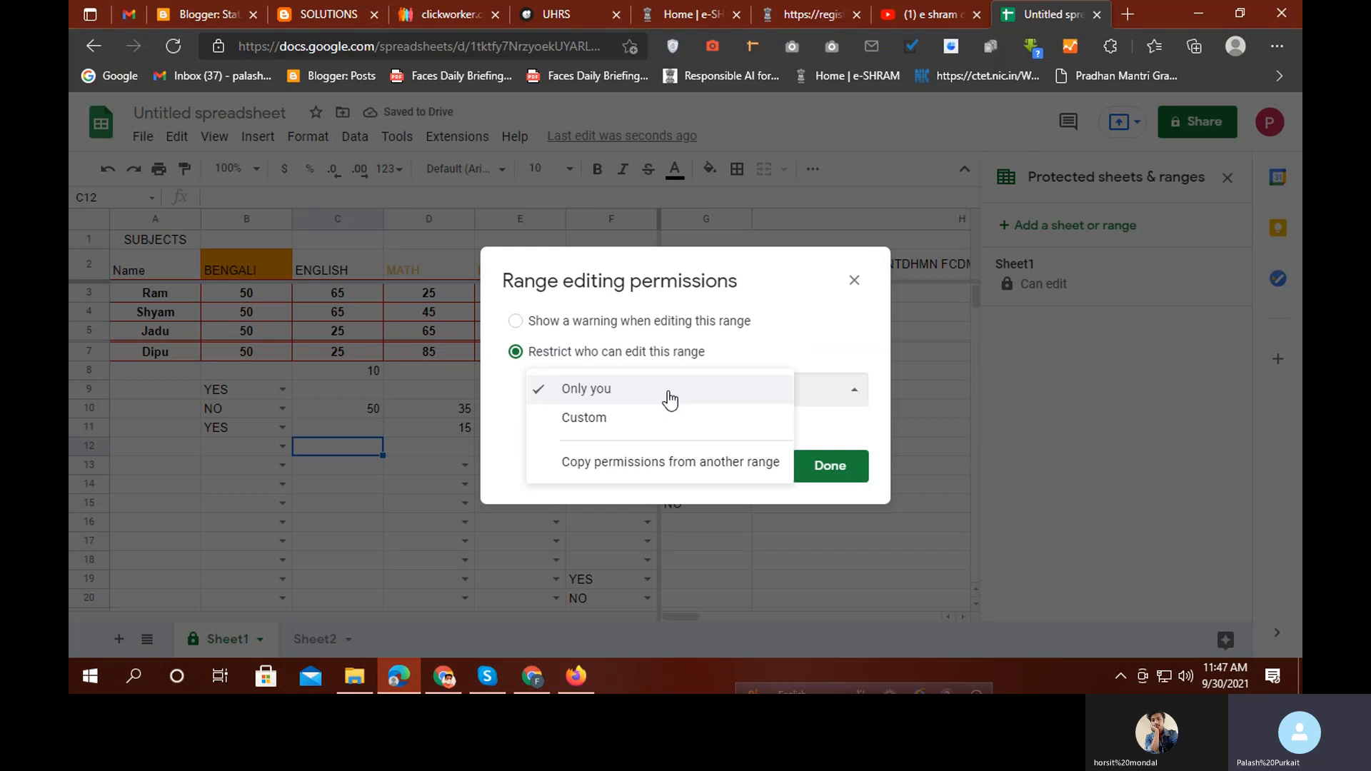
left_click(610, 431)
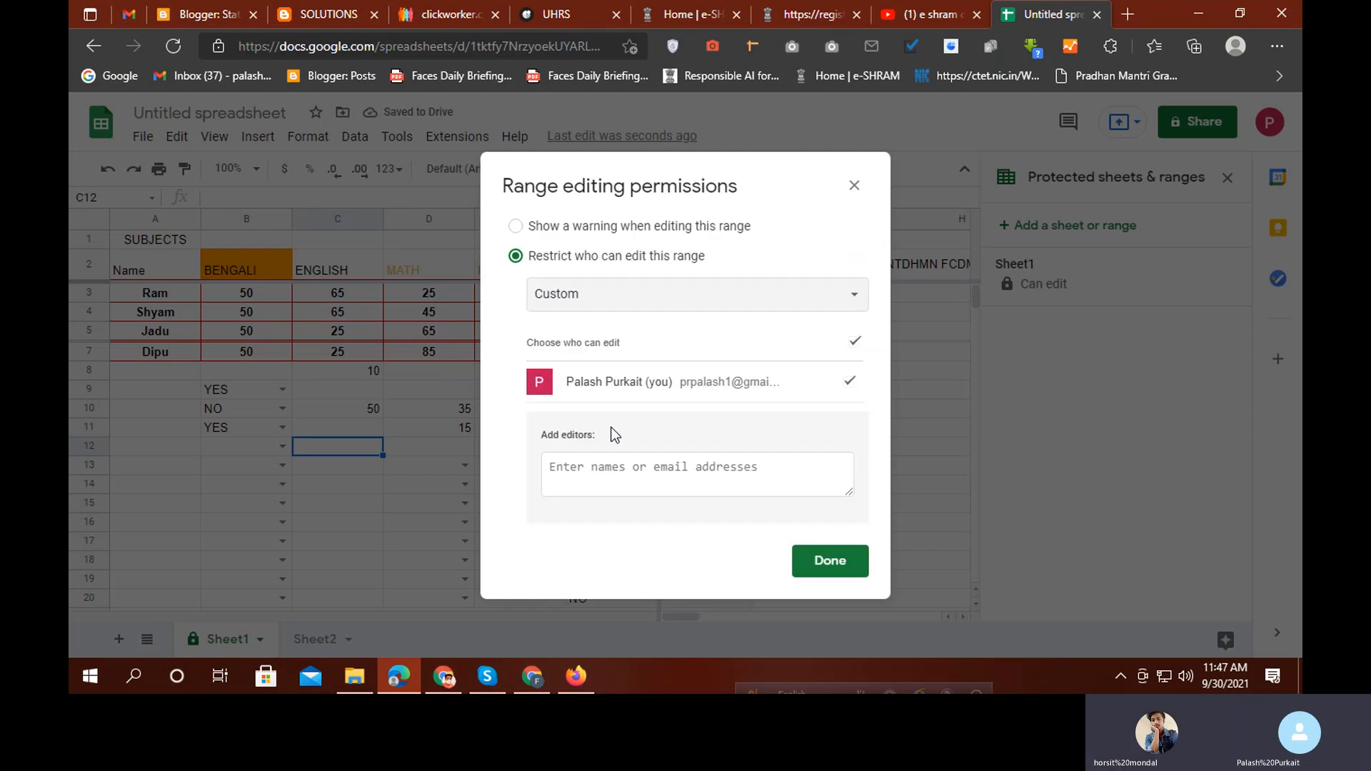
left_click(619, 468)
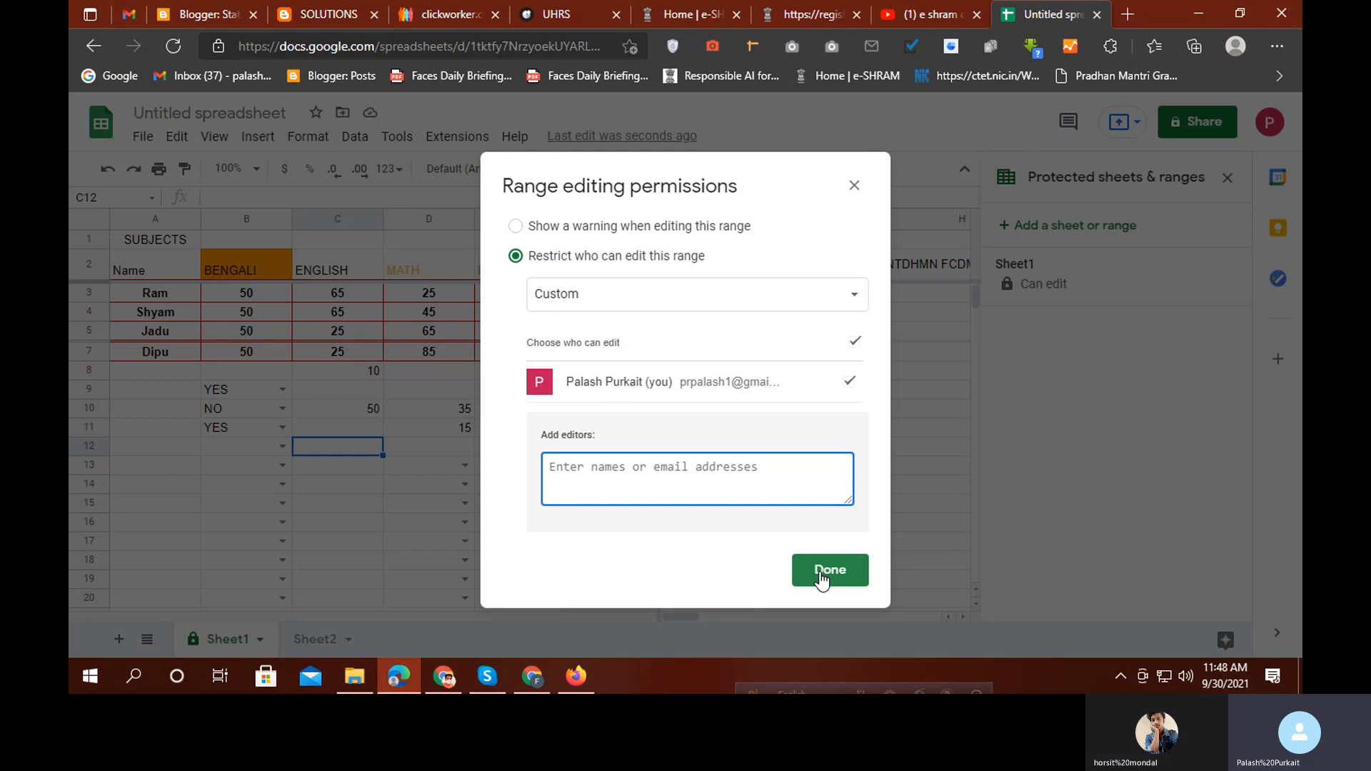
left_click(854, 185)
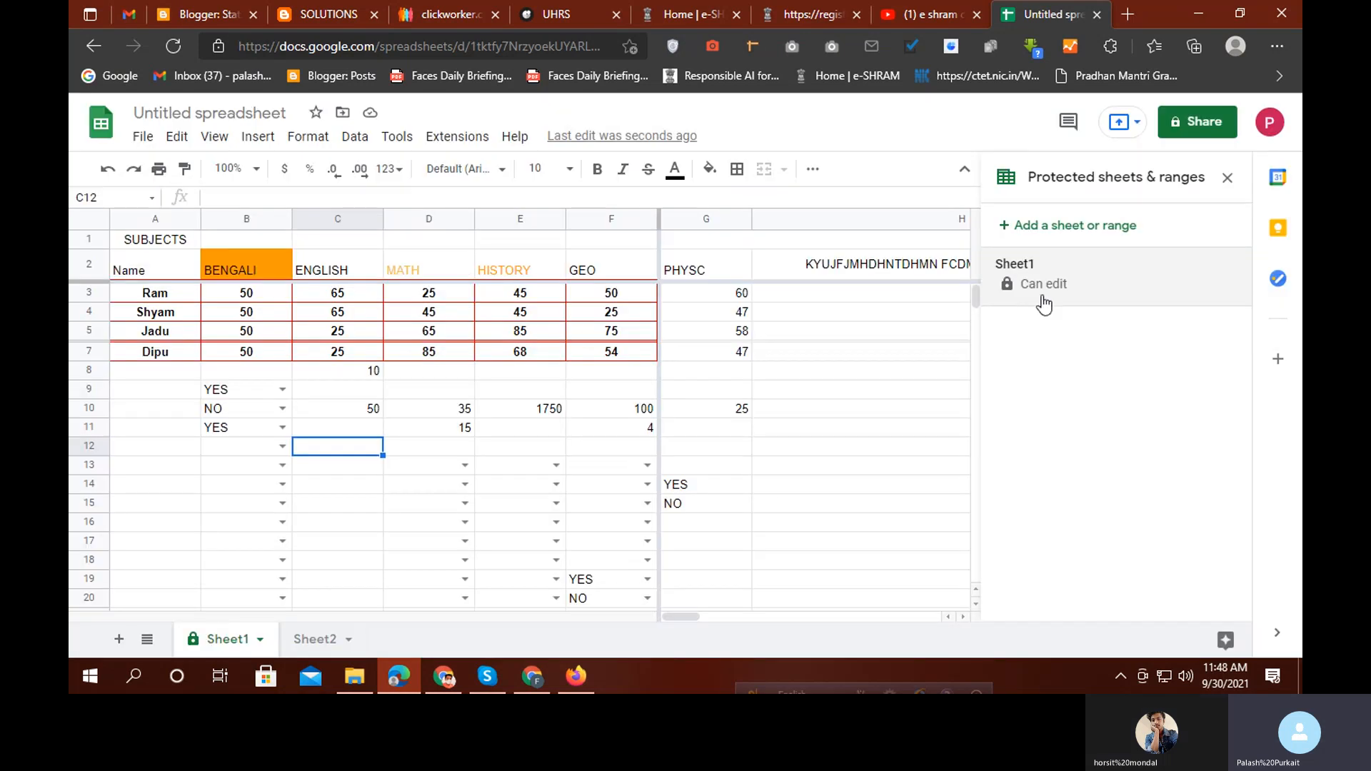
left_click(1033, 289)
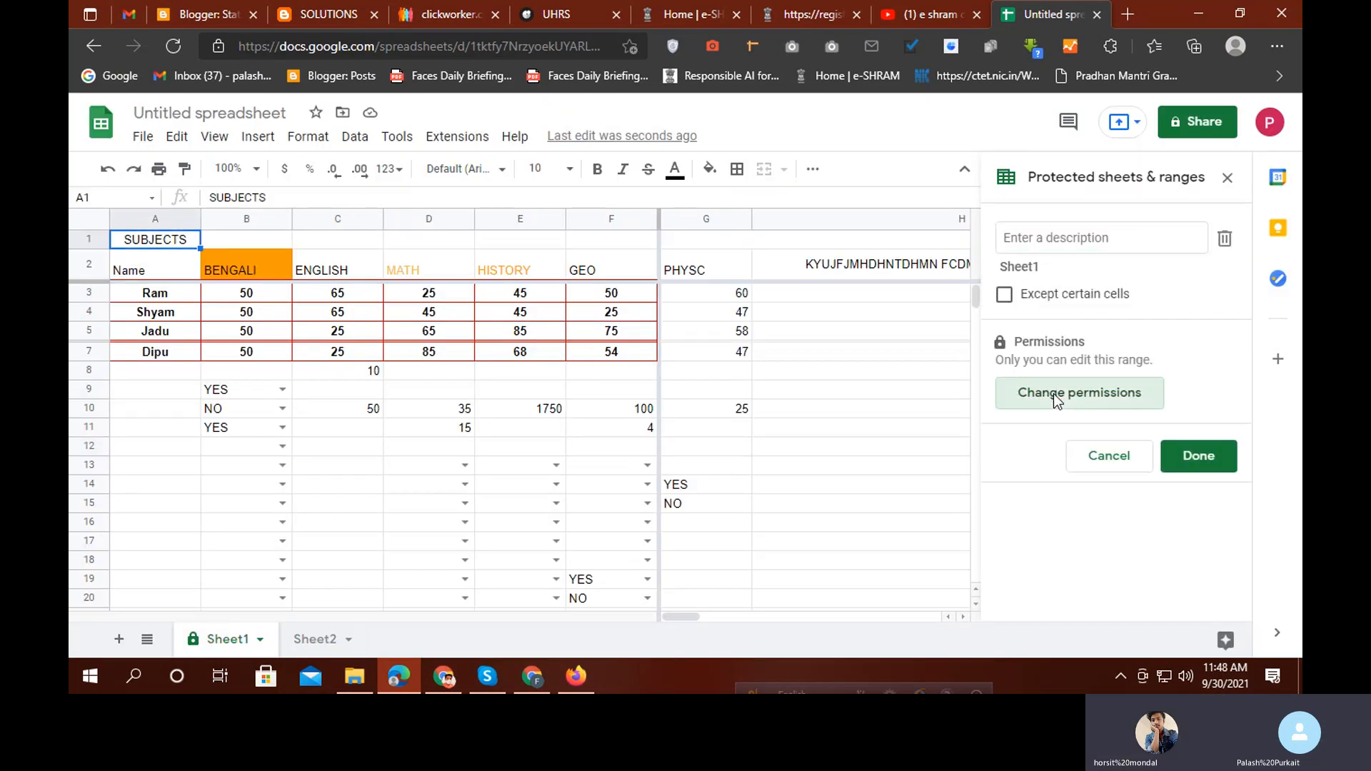
Review Sheet1's editing permissions without changes and close the Protected sheets & ranges panel
left_click(1052, 392)
left_click(857, 392)
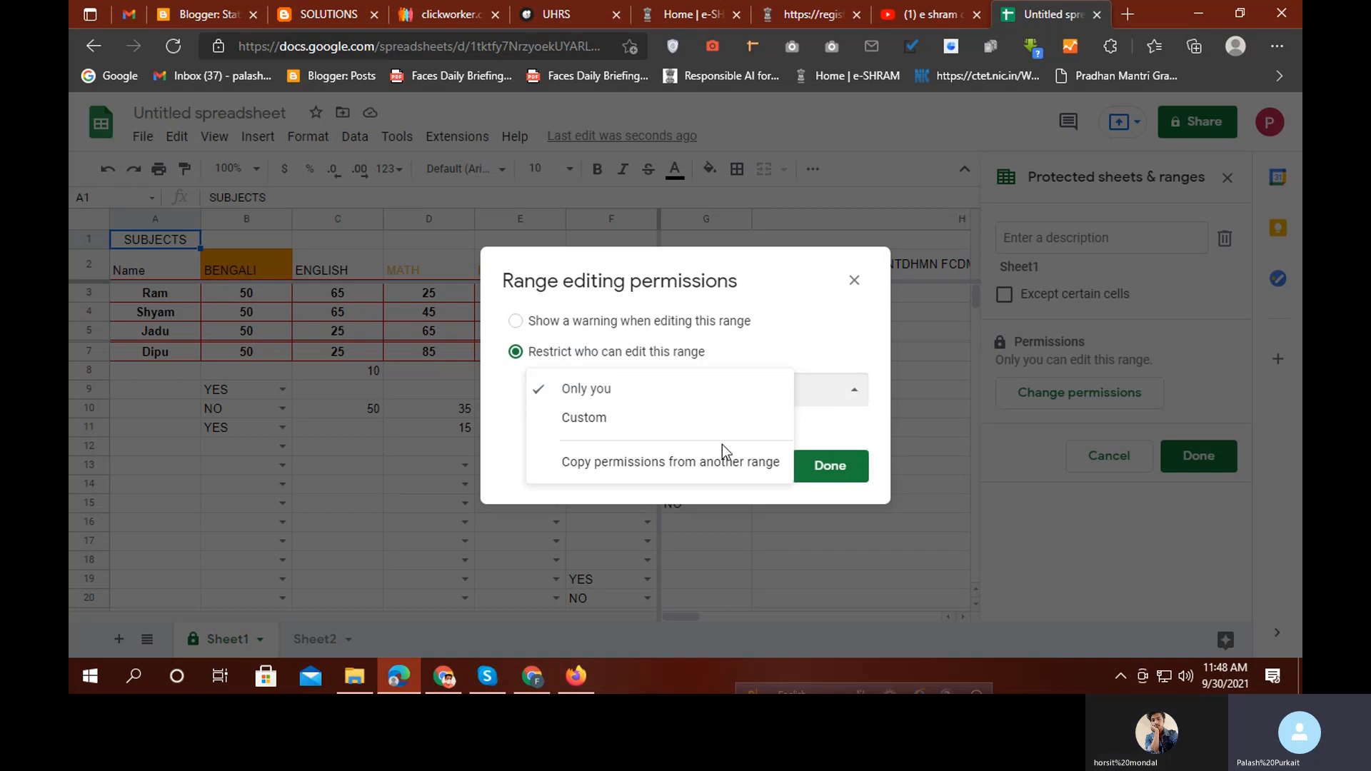
left_click(653, 464)
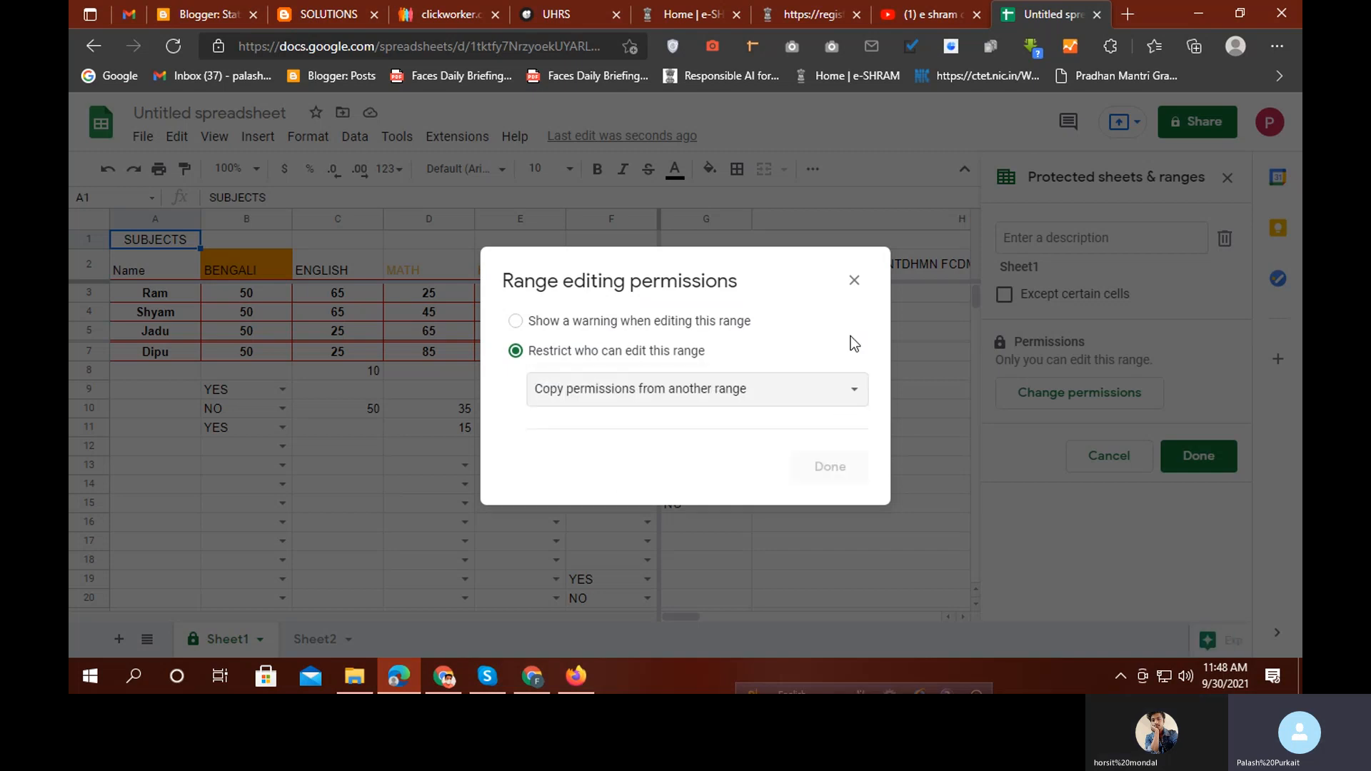
left_click(855, 282)
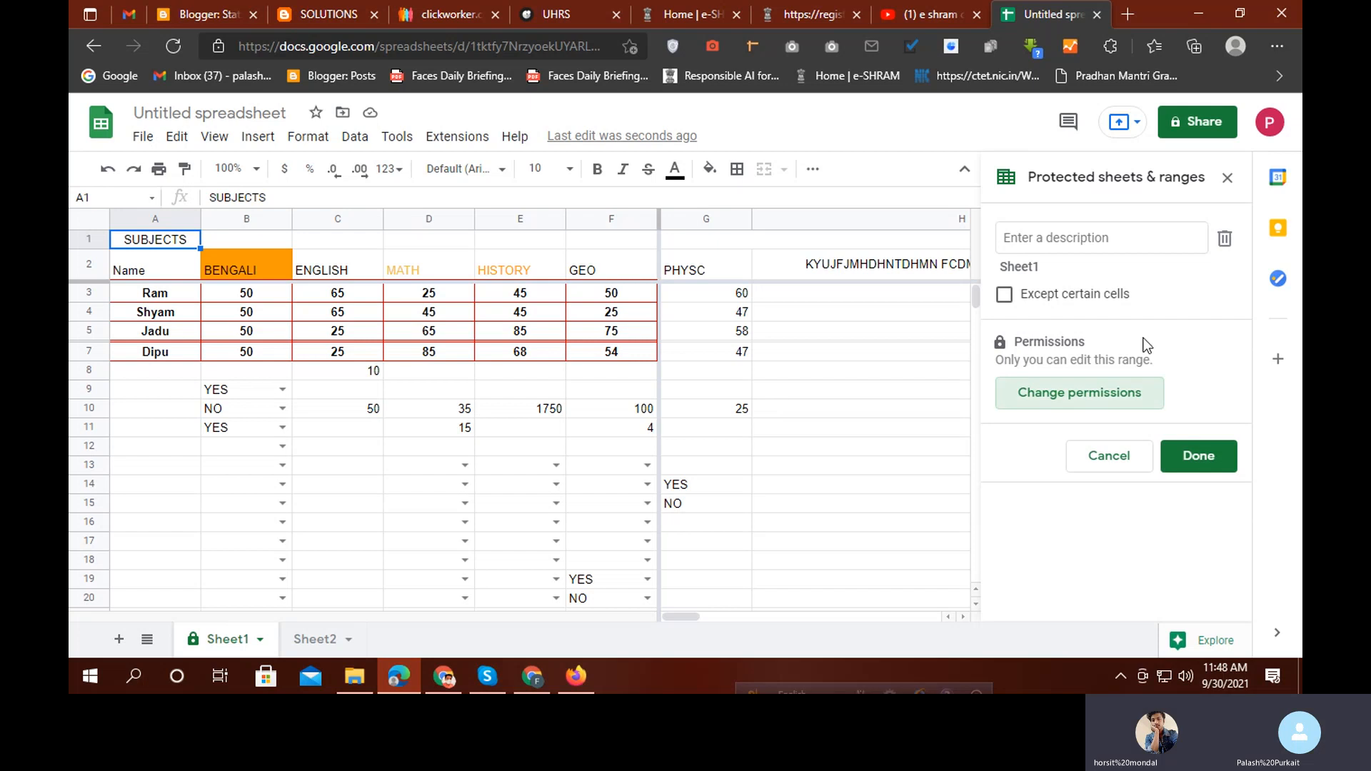
left_click(1227, 178)
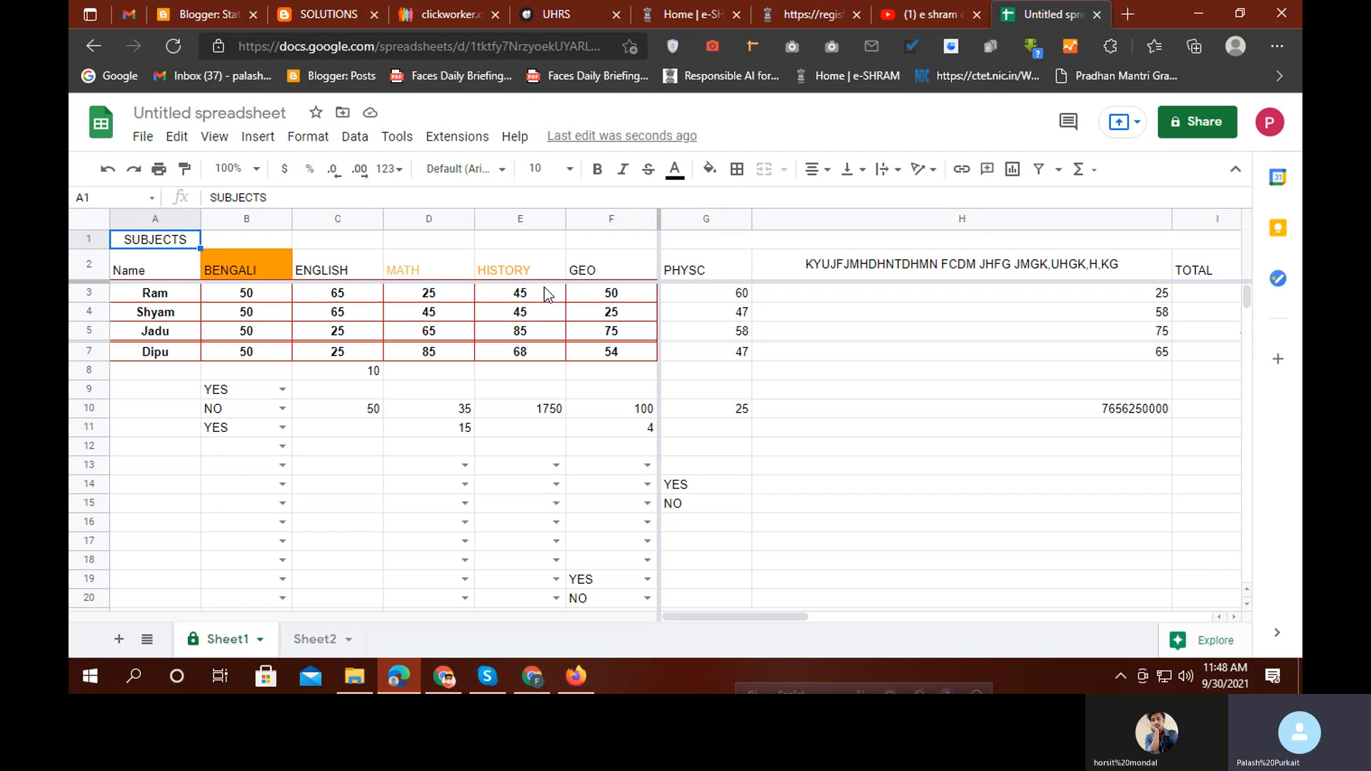
Copy the spreadsheet's URL and send it in the Skype call chat
left_click(418, 47)
right_click(418, 45)
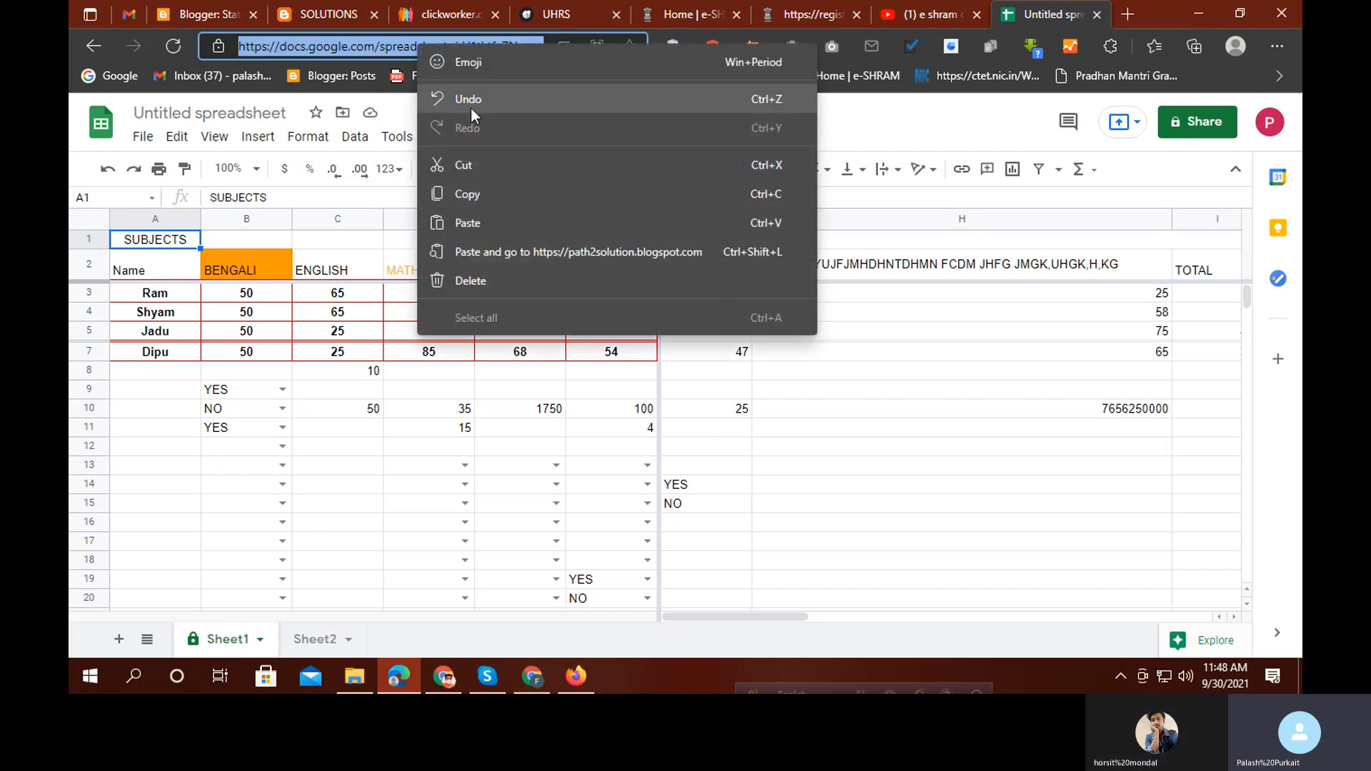
left_click(483, 197)
left_click(486, 676)
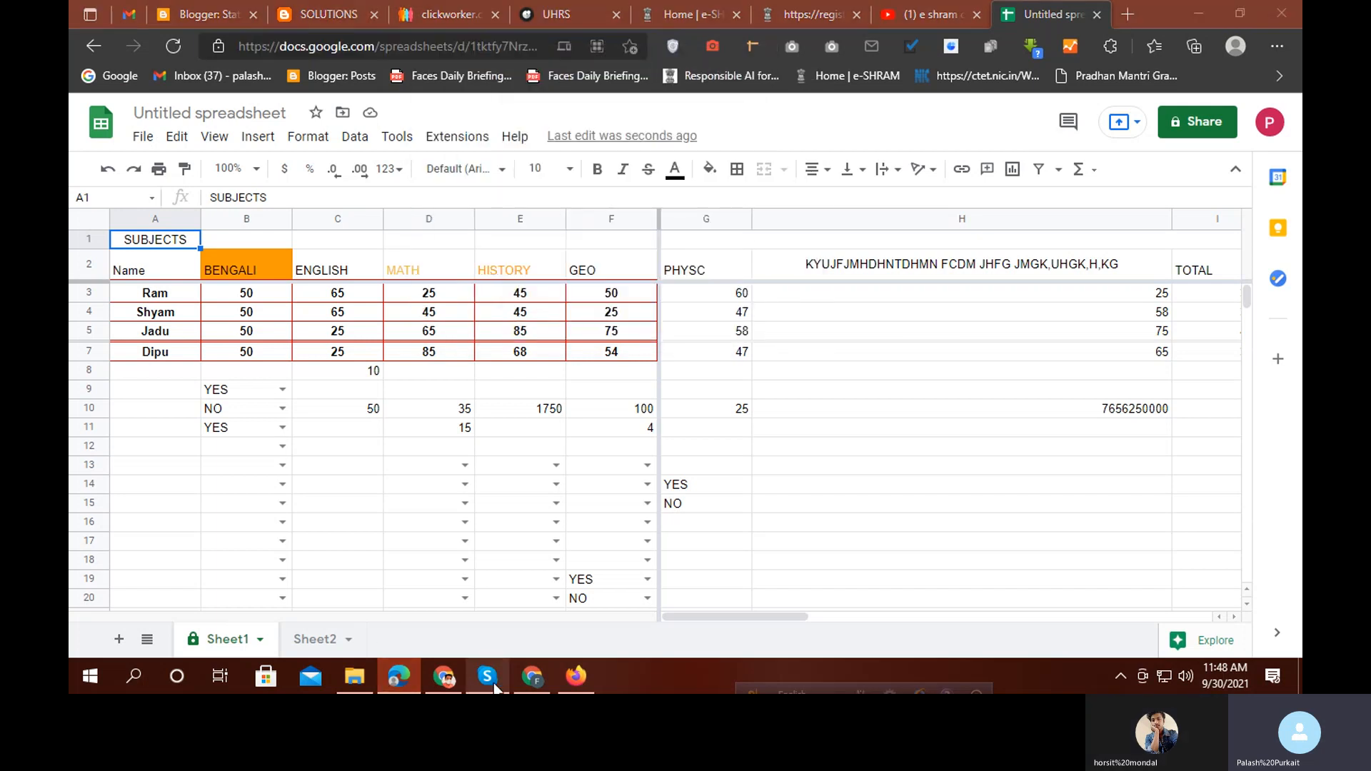
left_click(402, 360)
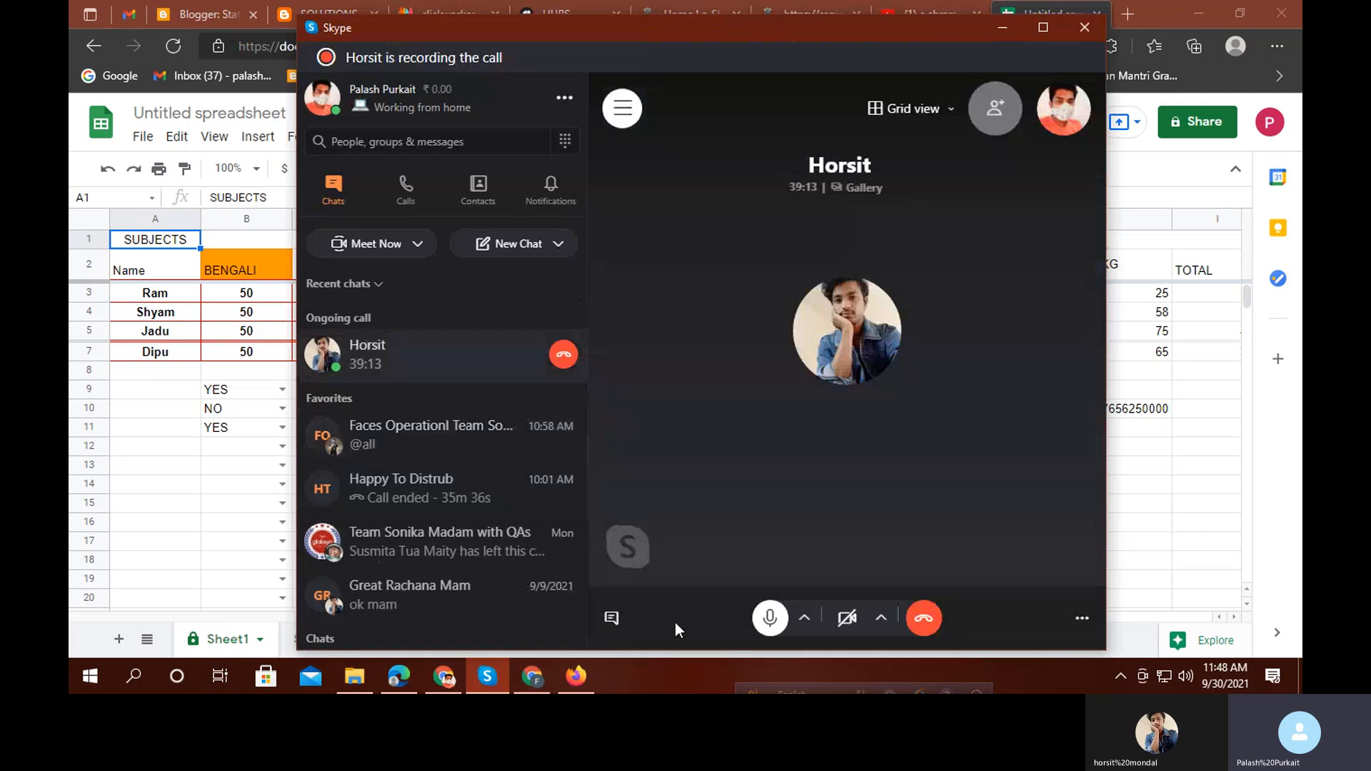
left_click(611, 618)
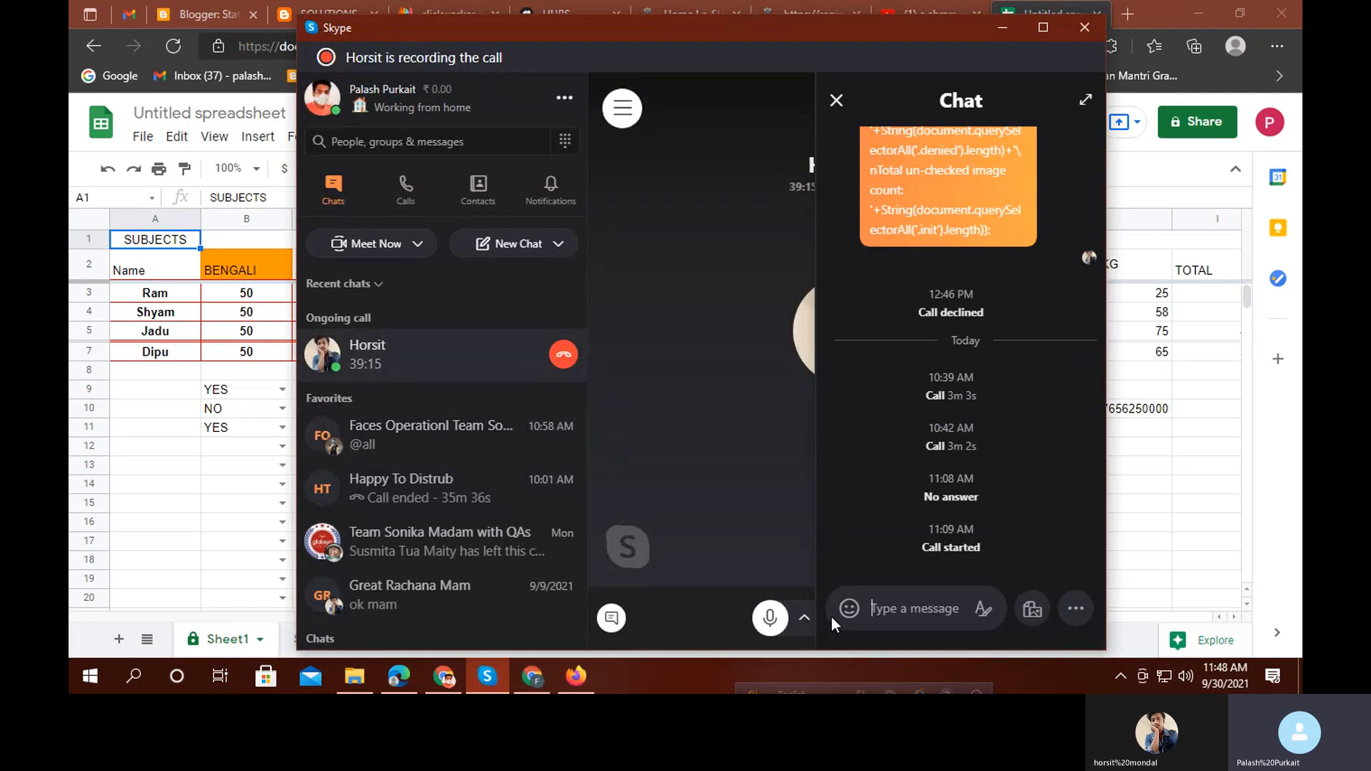
key("ctrl+v")
key("Return")
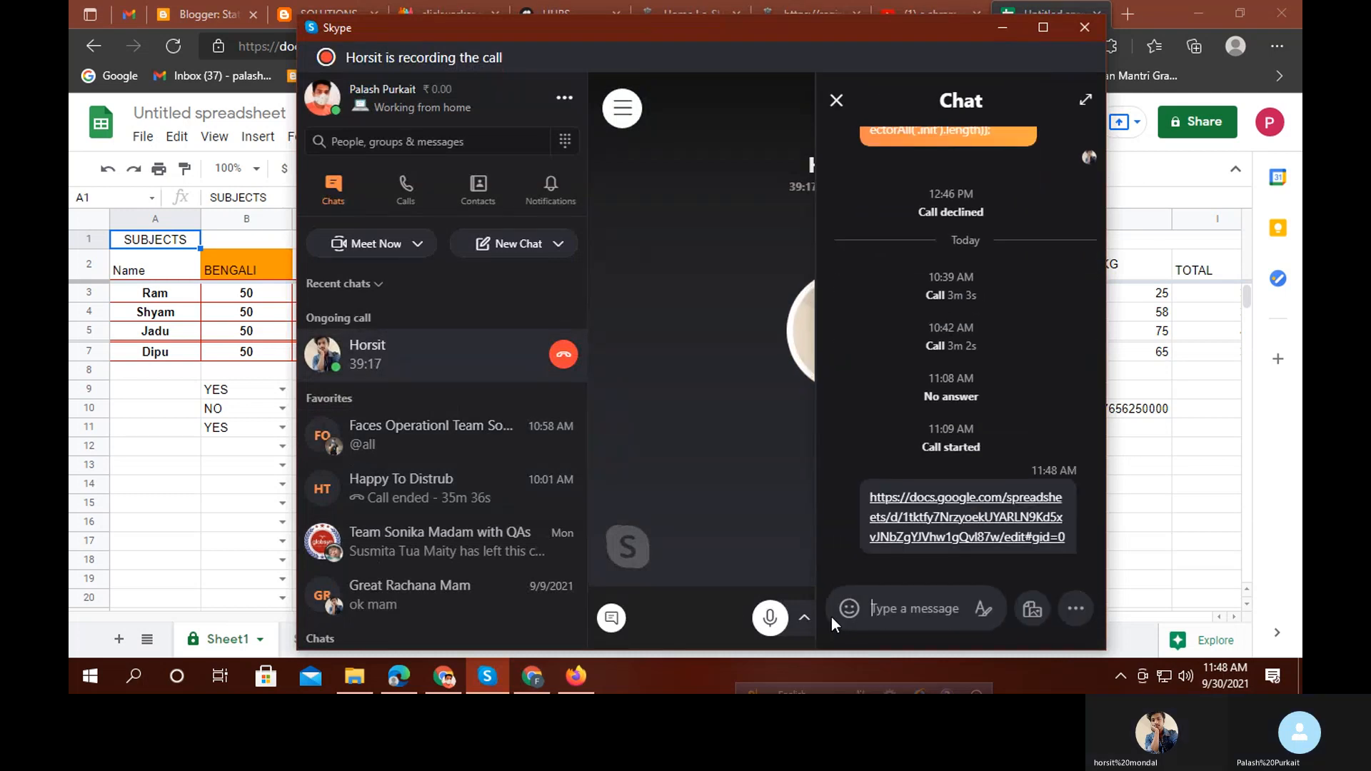
Open the team group chat in Skype
left_click(994, 34)
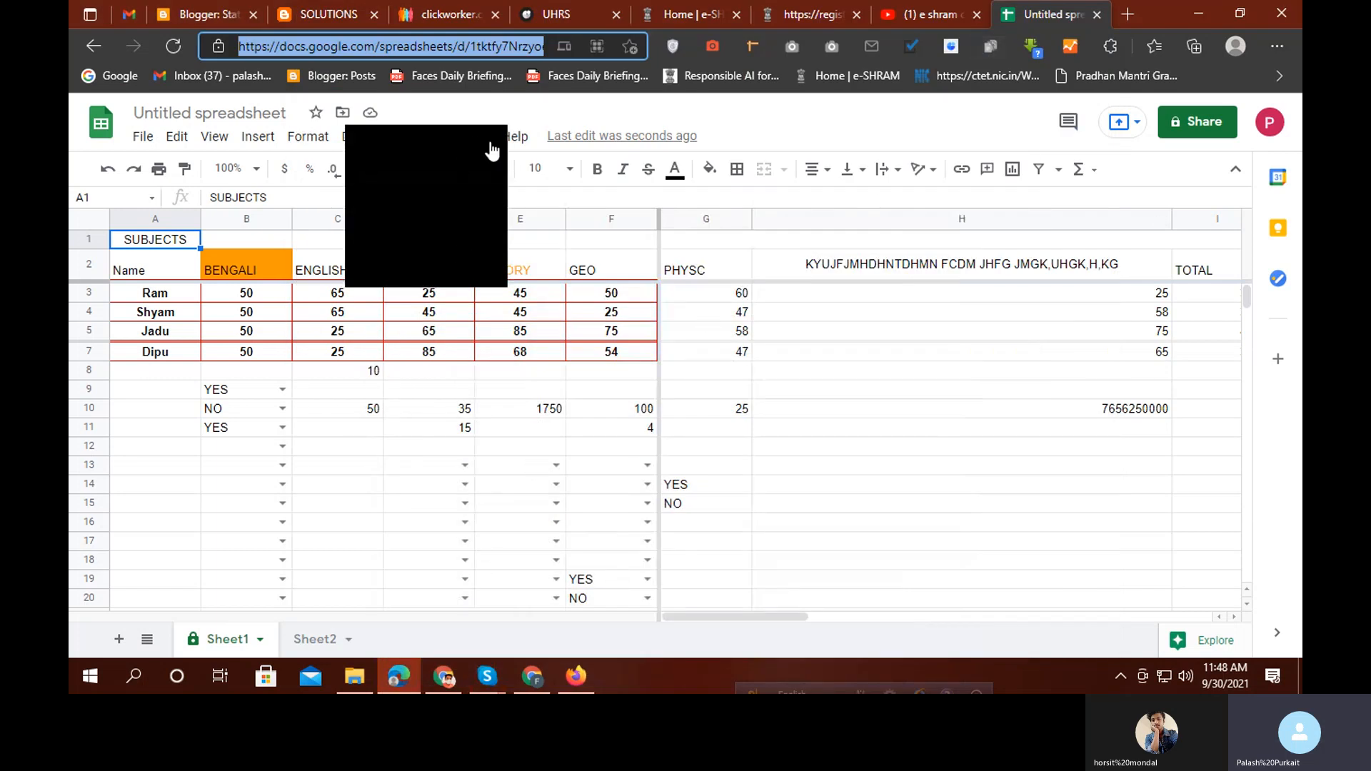
left_click(487, 676)
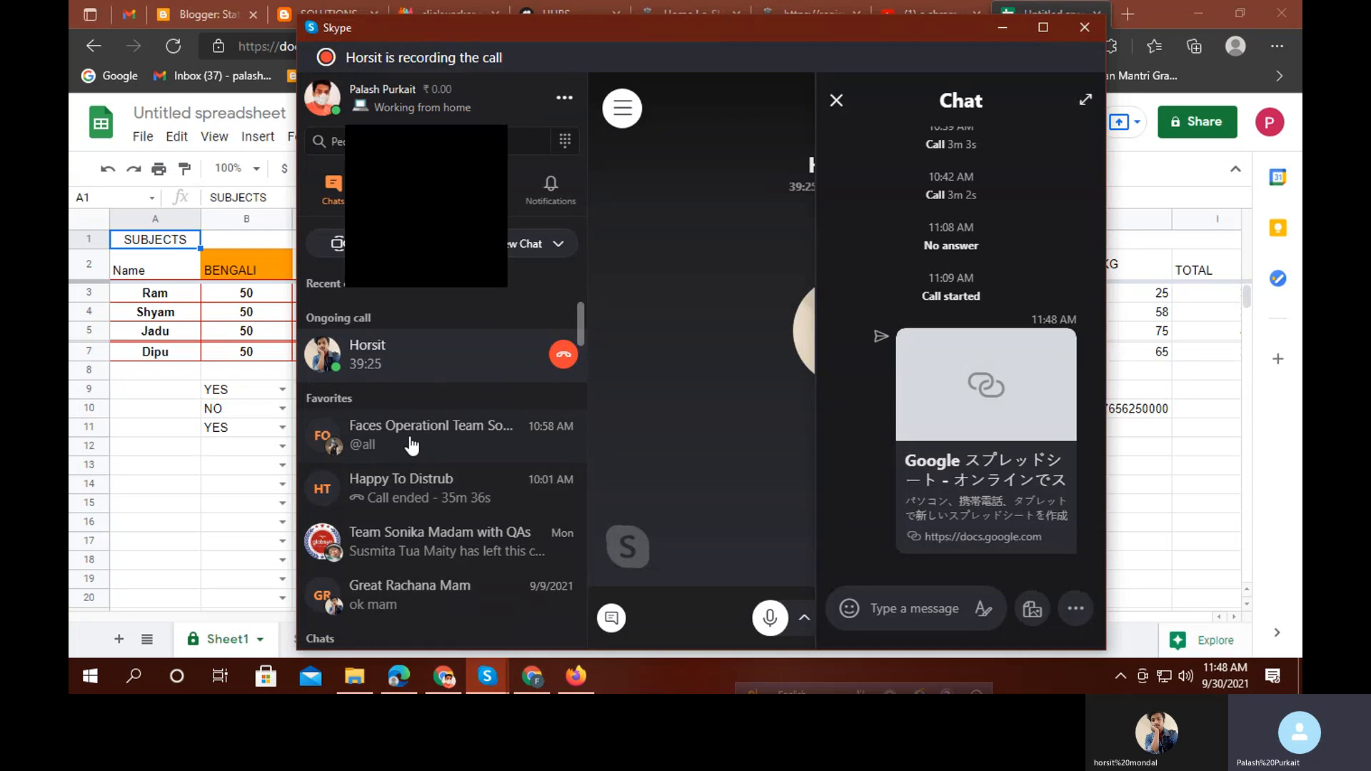
left_click(410, 445)
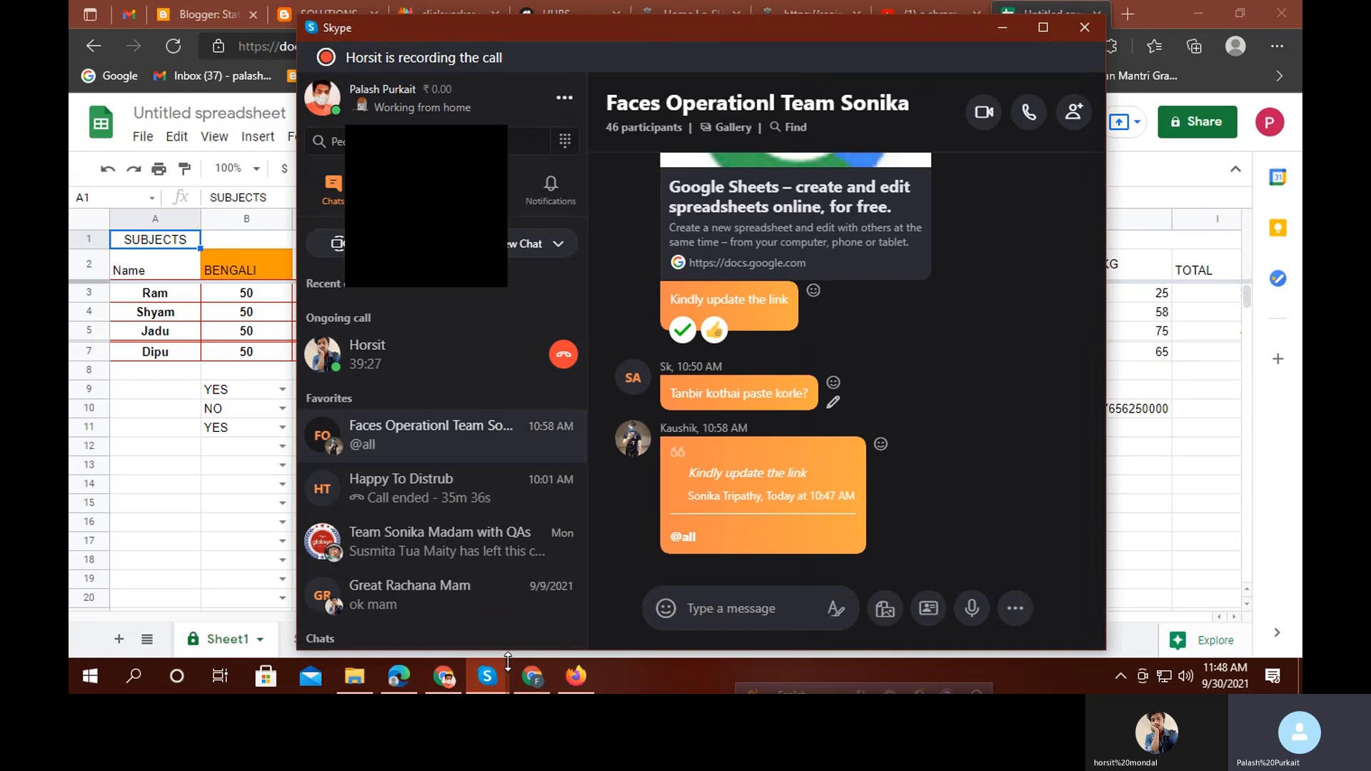
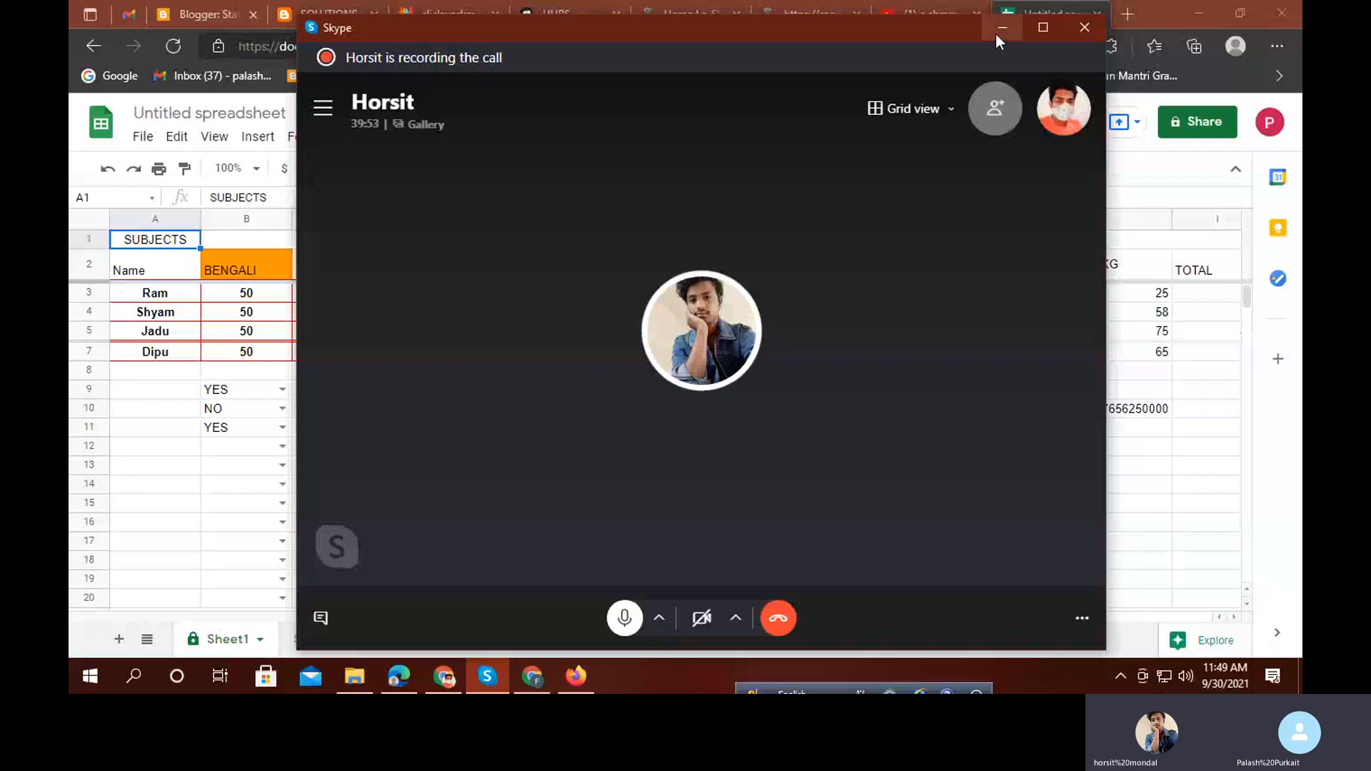
Minimize the Skype call window to reveal the student marks spreadsheet
left_click(1000, 31)
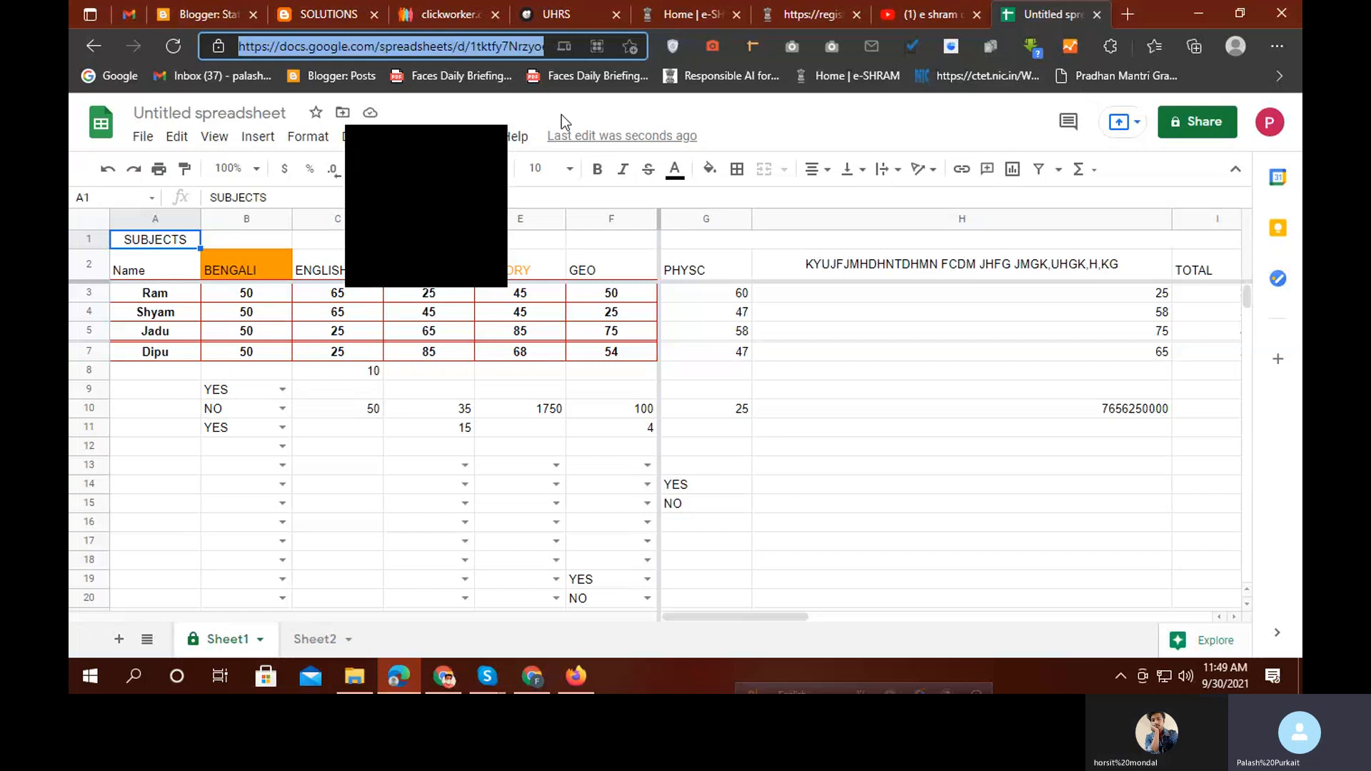
Begin Protect sheet for Sheet1 from its tab menu, then bring the Skype call forward
left_click(493, 140)
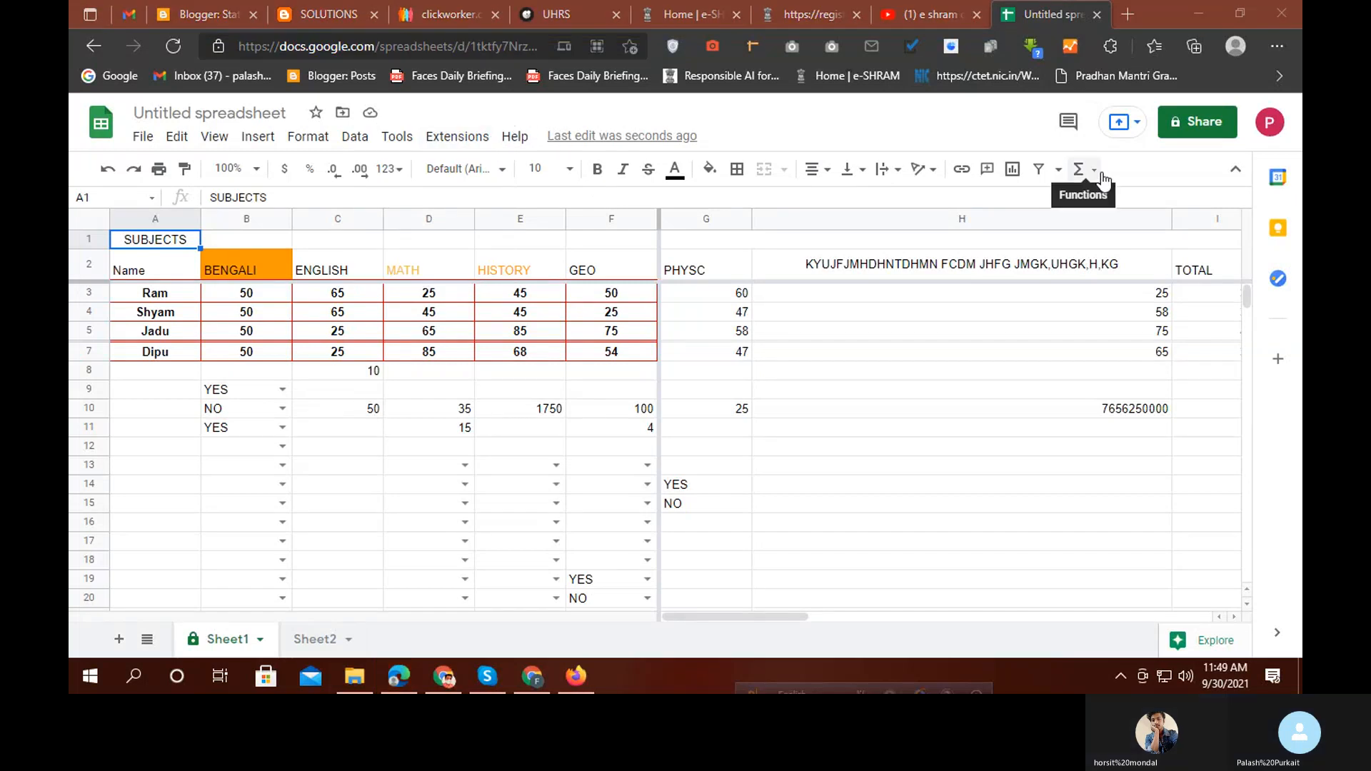
left_click(261, 639)
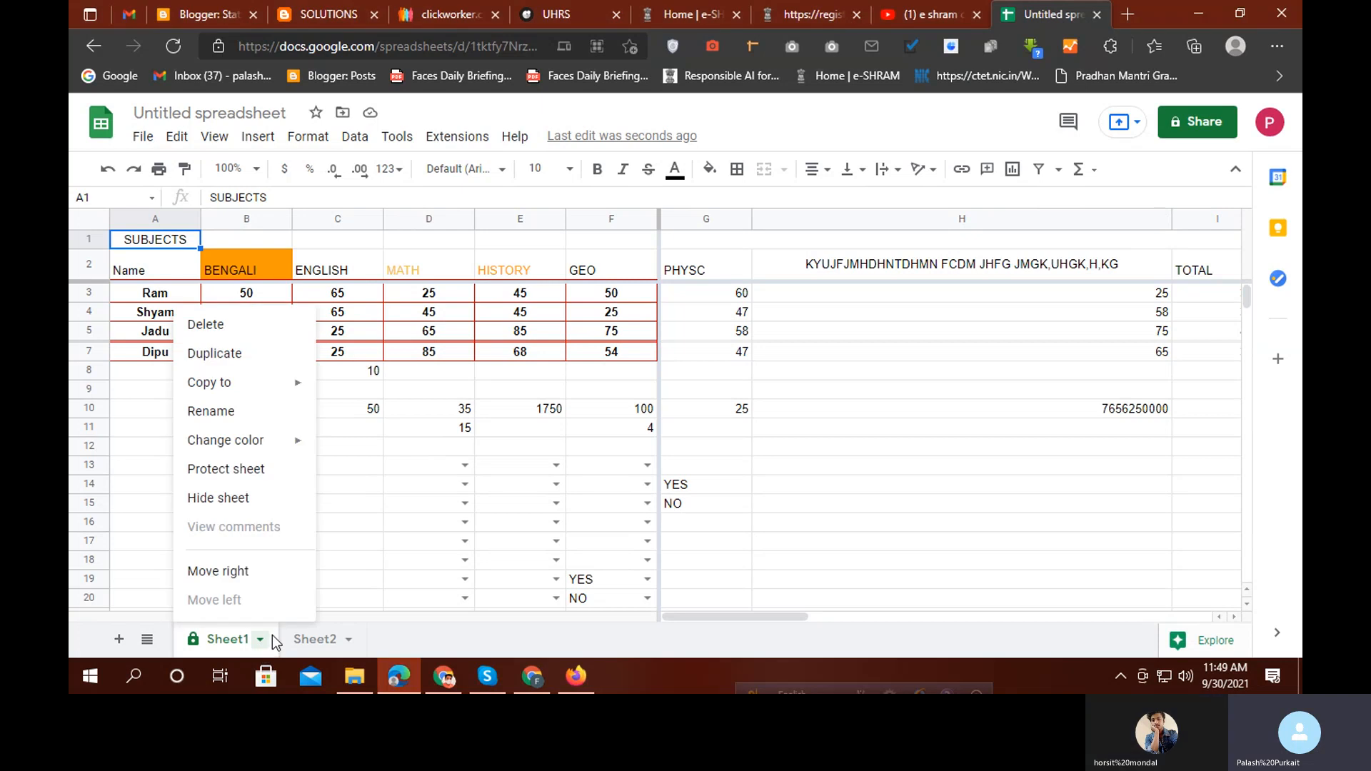
left_click(255, 468)
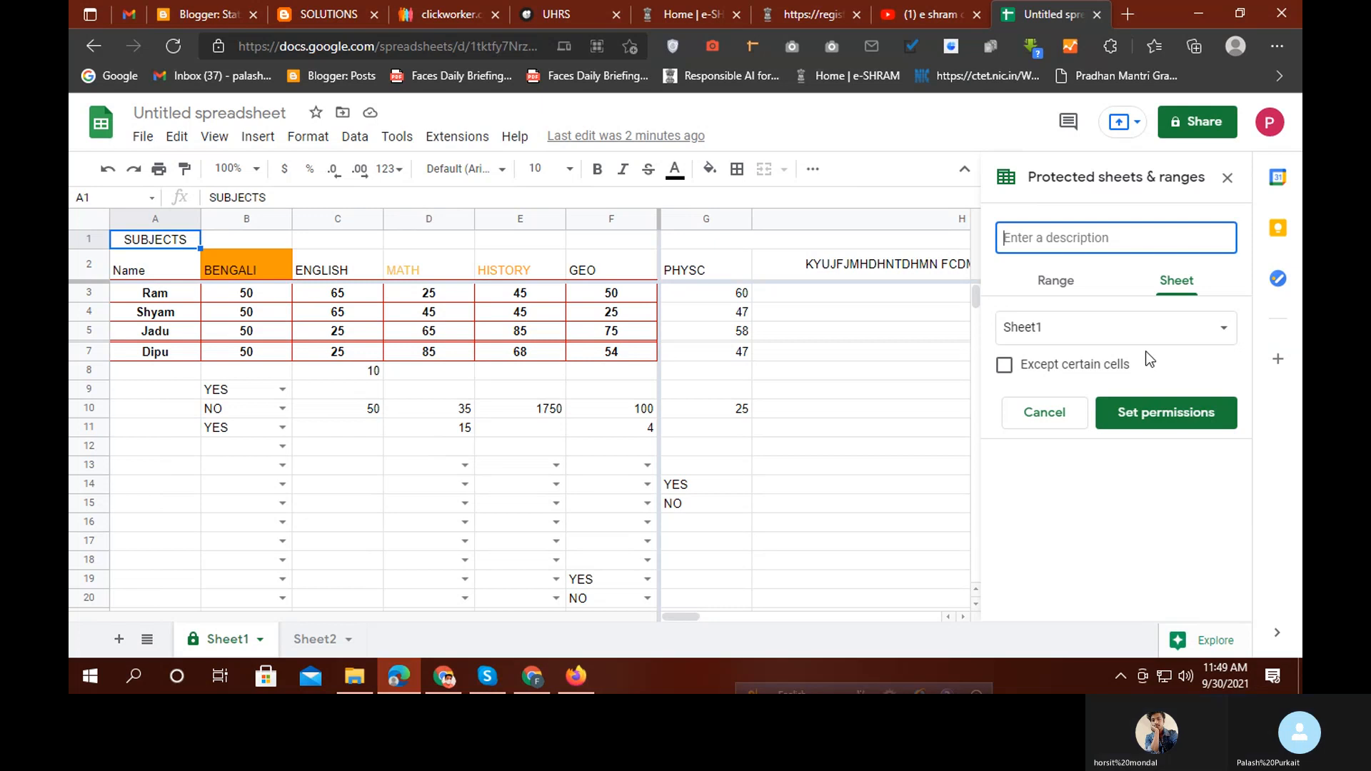
left_click(1162, 336)
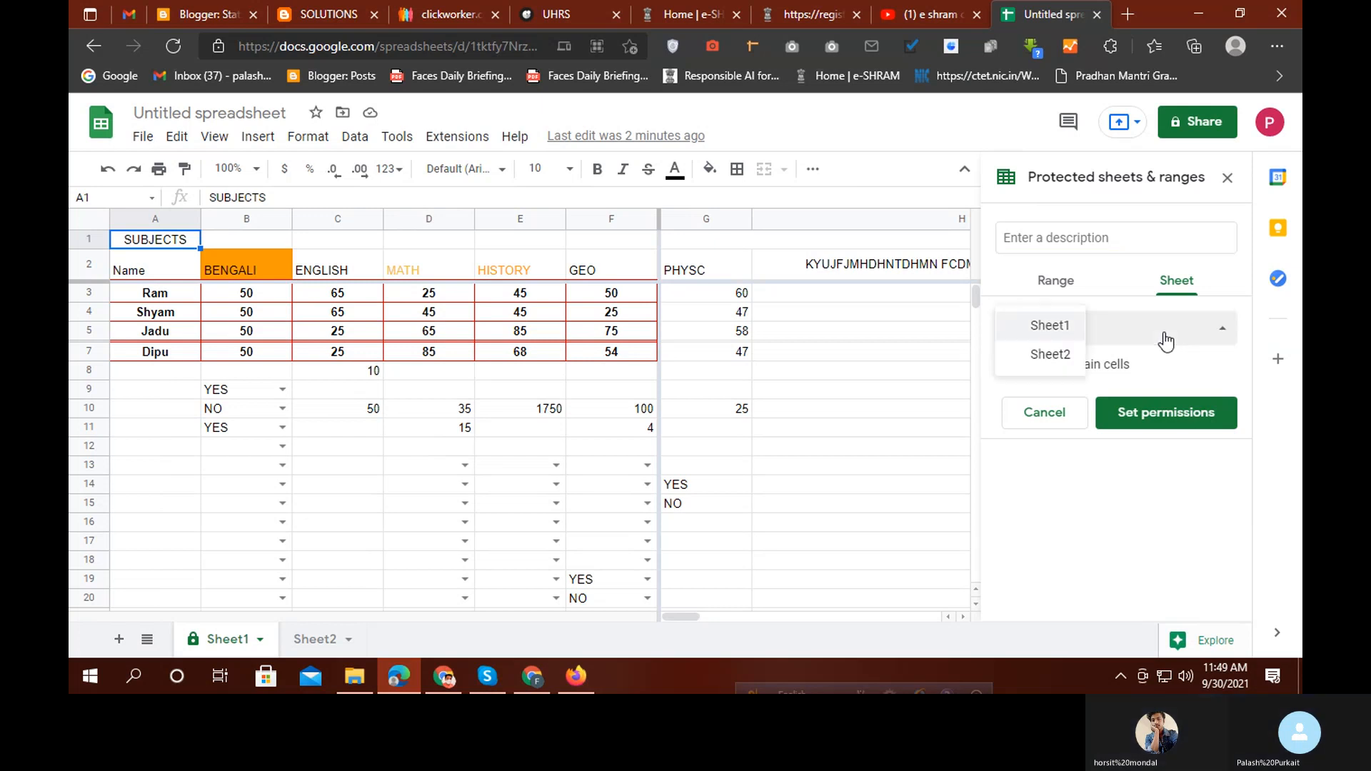
left_click(1077, 330)
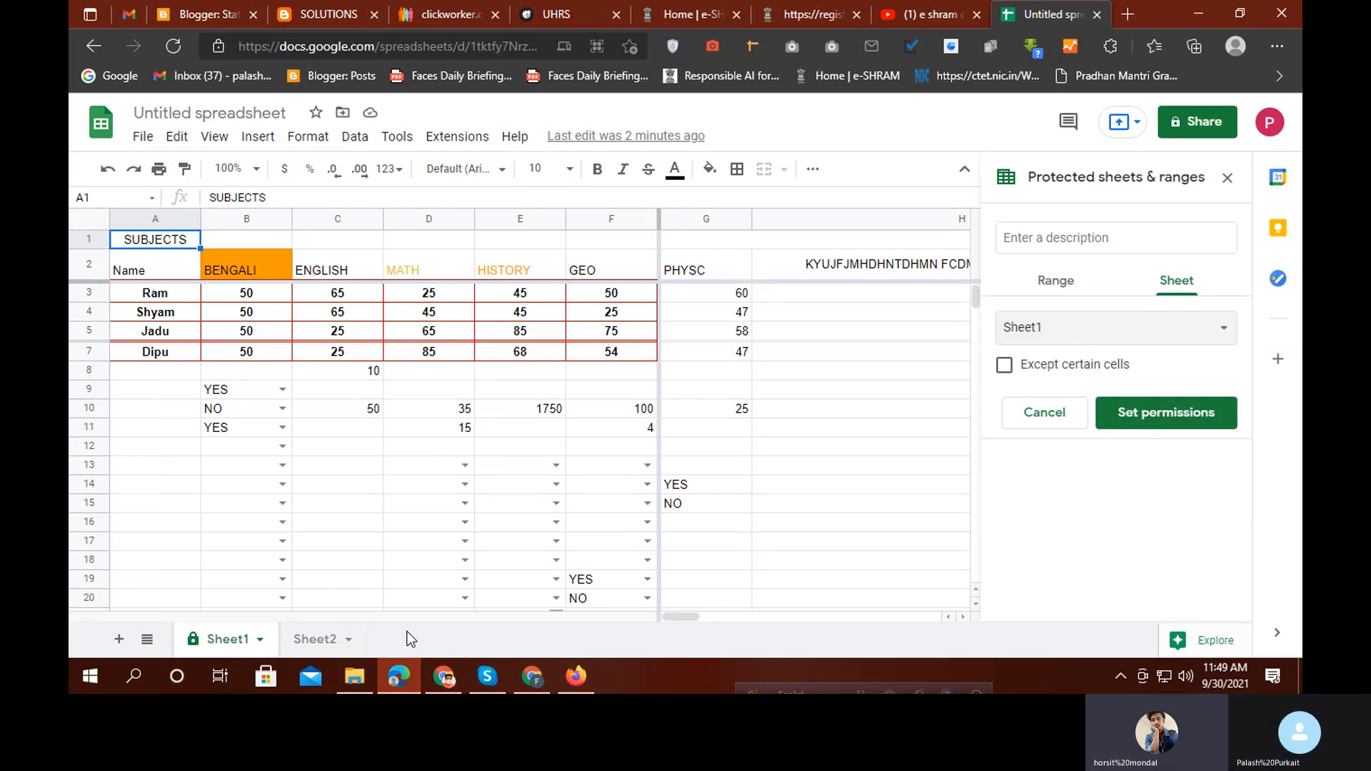
left_click(493, 680)
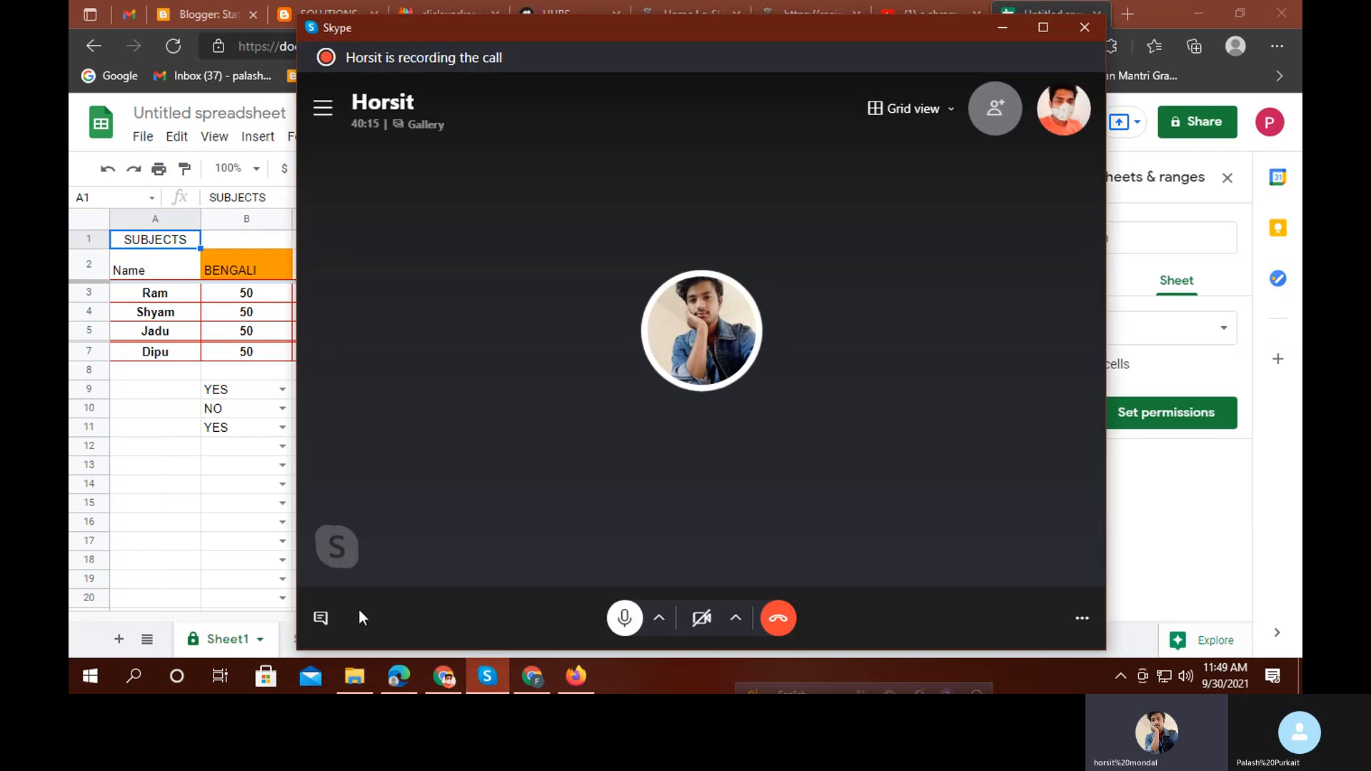
Briefly open and close the call chat, then minimize the call
left_click(322, 620)
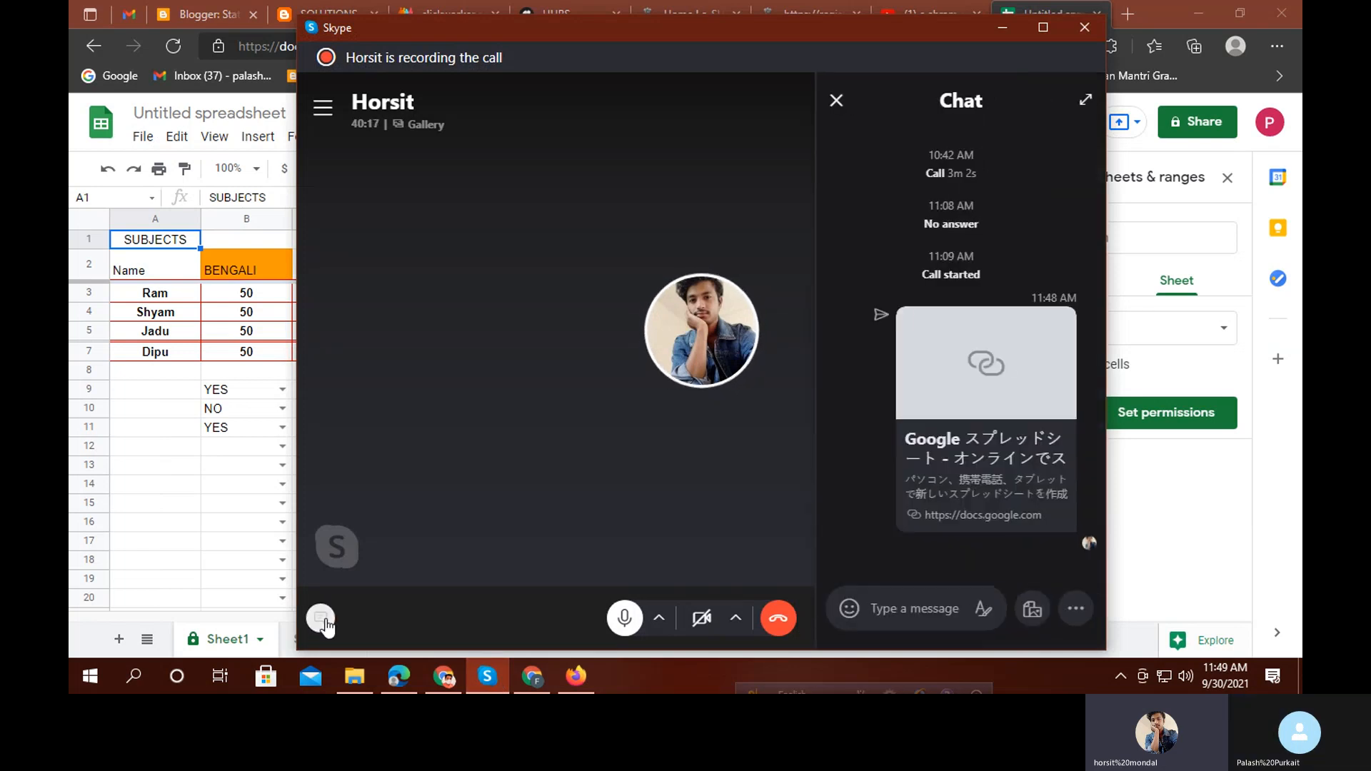
left_click(323, 618)
left_click(1001, 29)
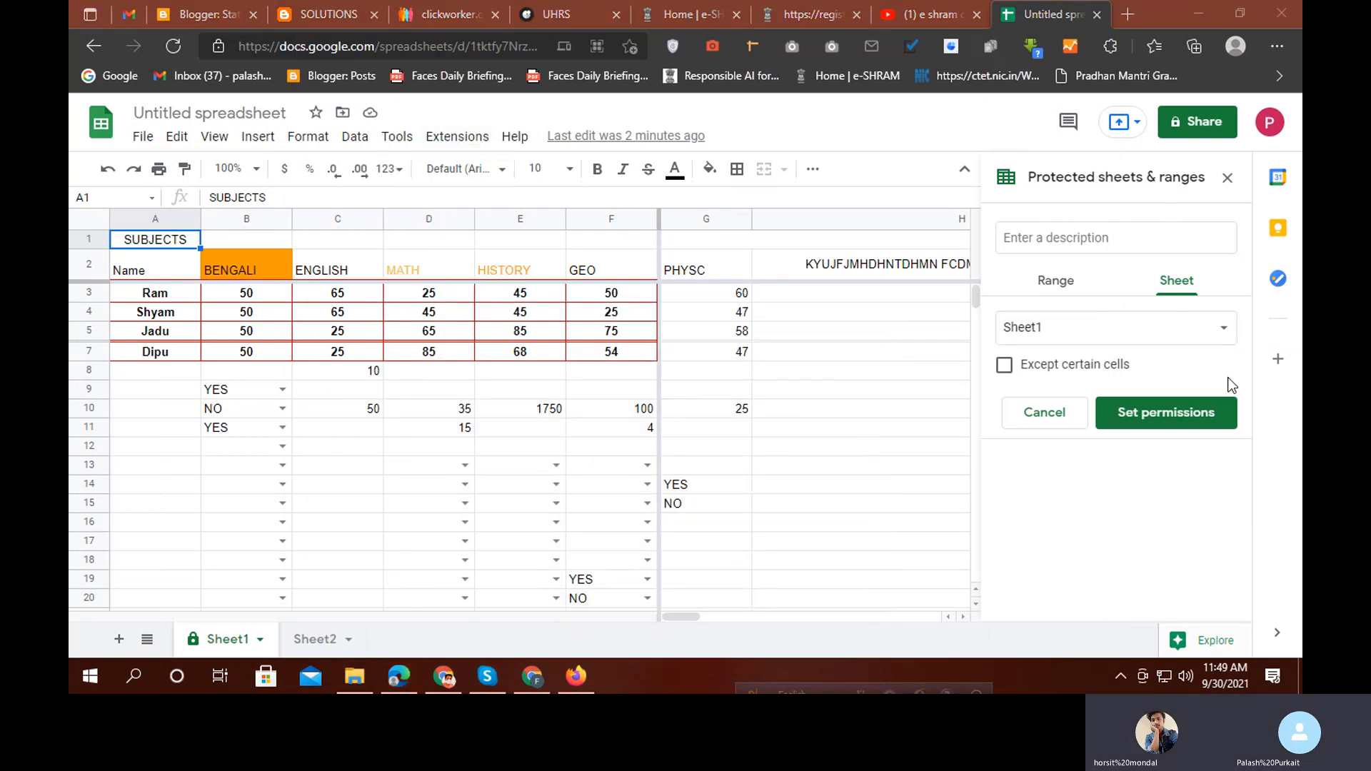
View the shared 'You need access' screenshot full size, then minimize the call again
left_click(493, 675)
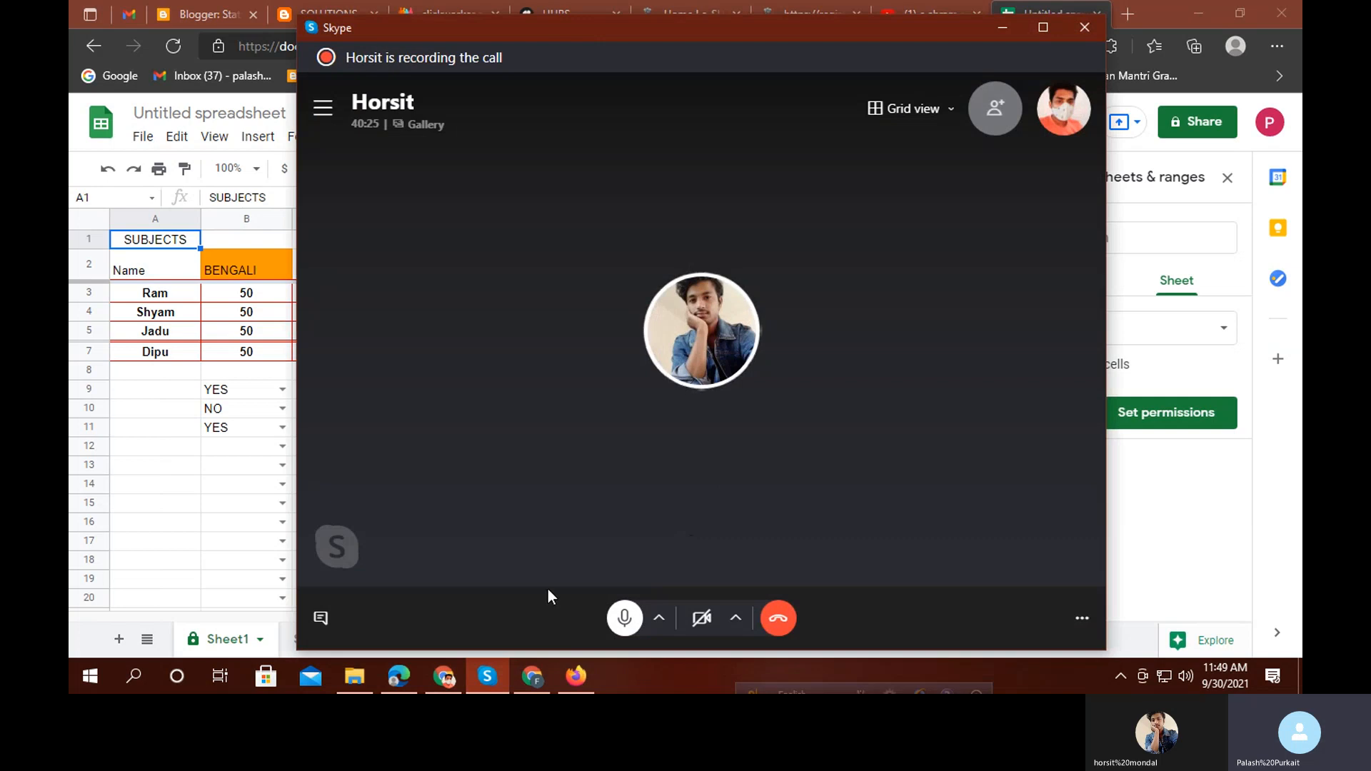
left_click(320, 618)
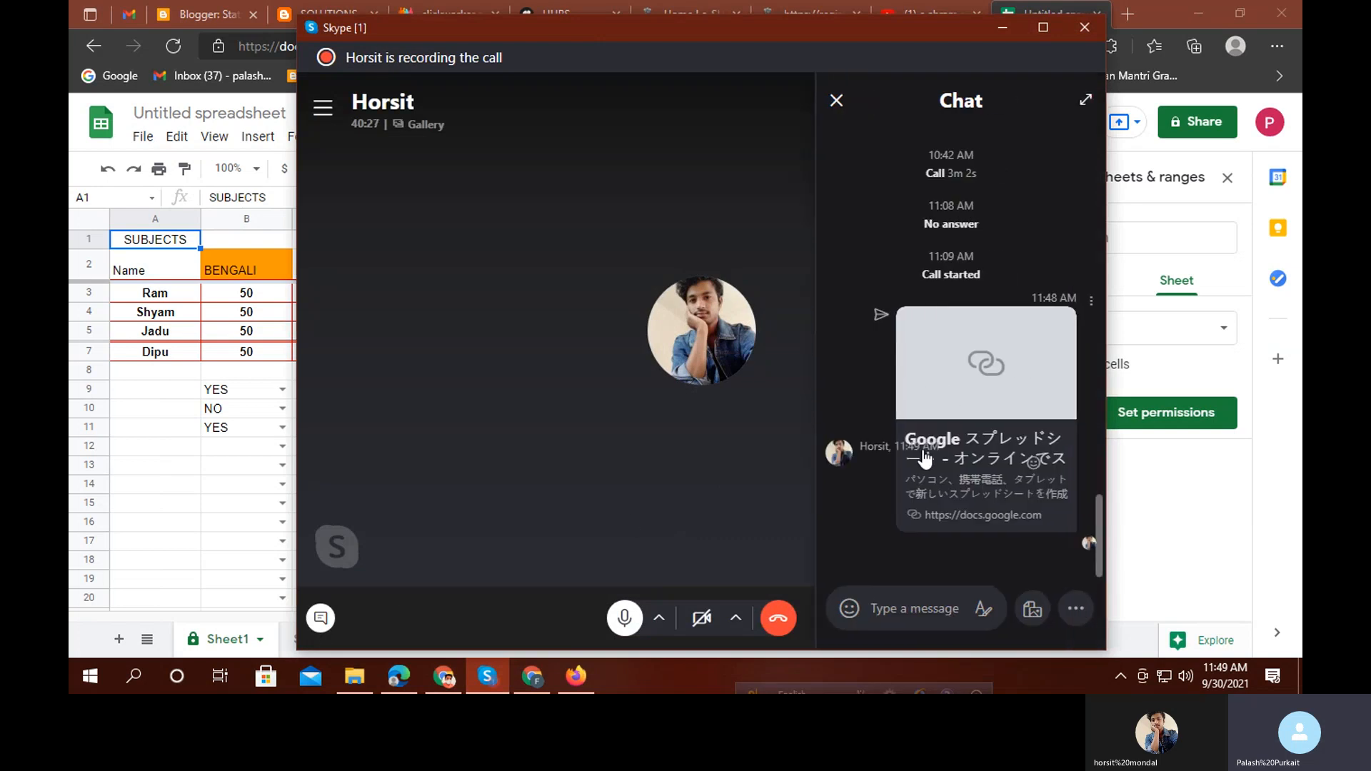
left_click(907, 500)
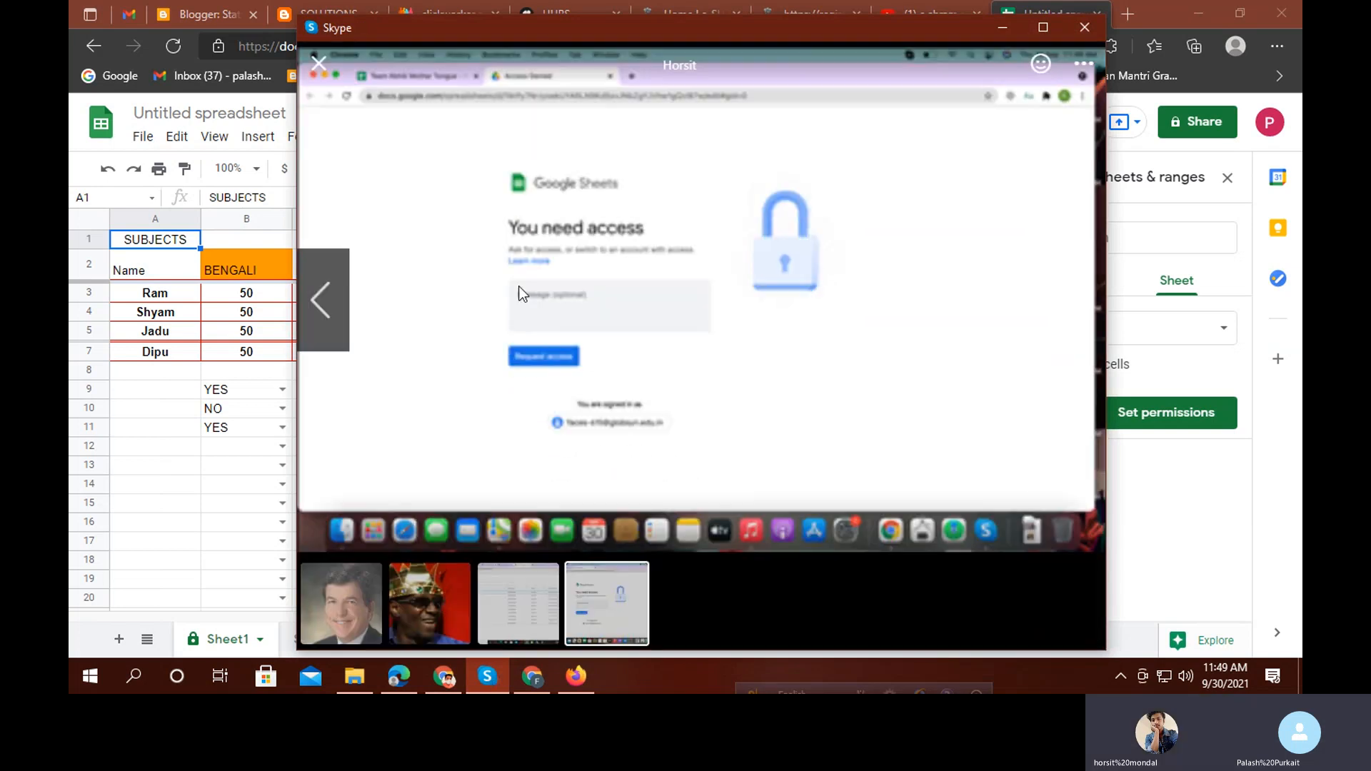
left_click(319, 64)
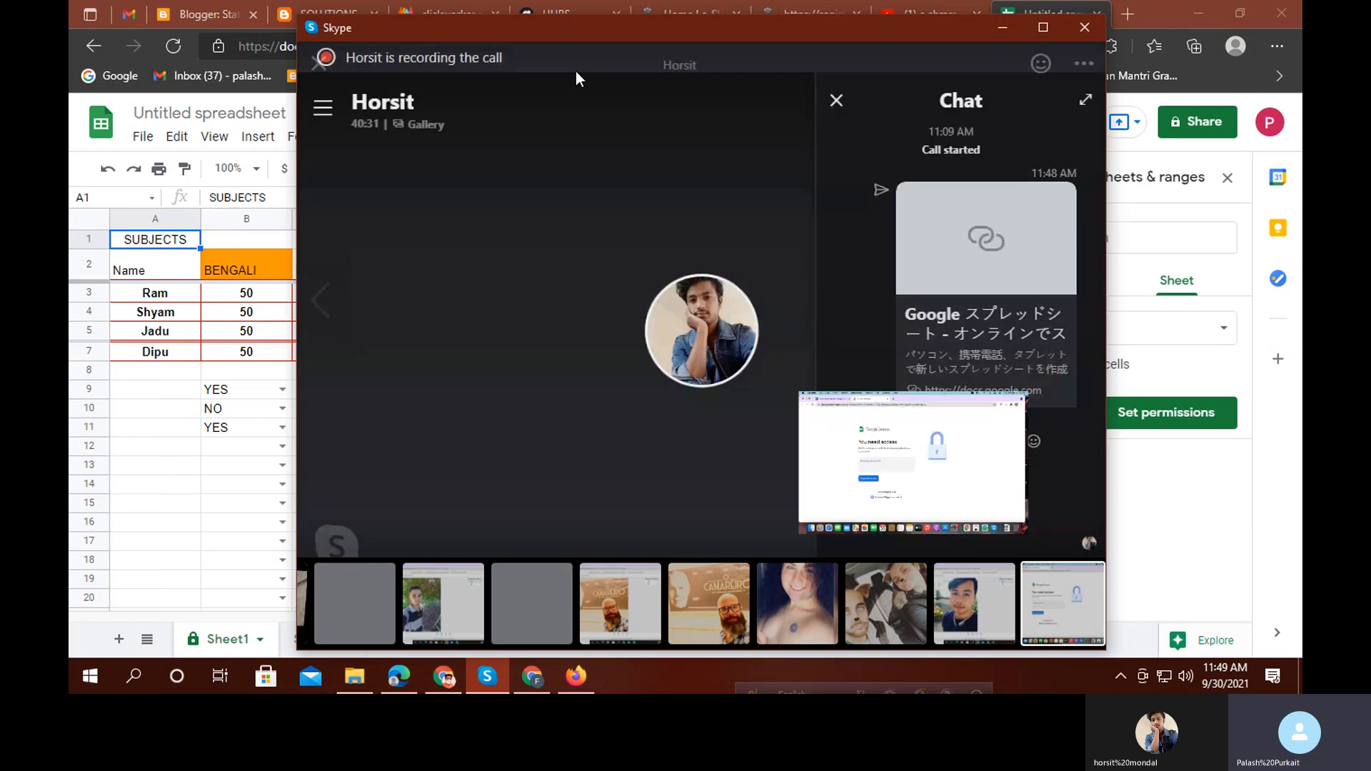
left_click(836, 100)
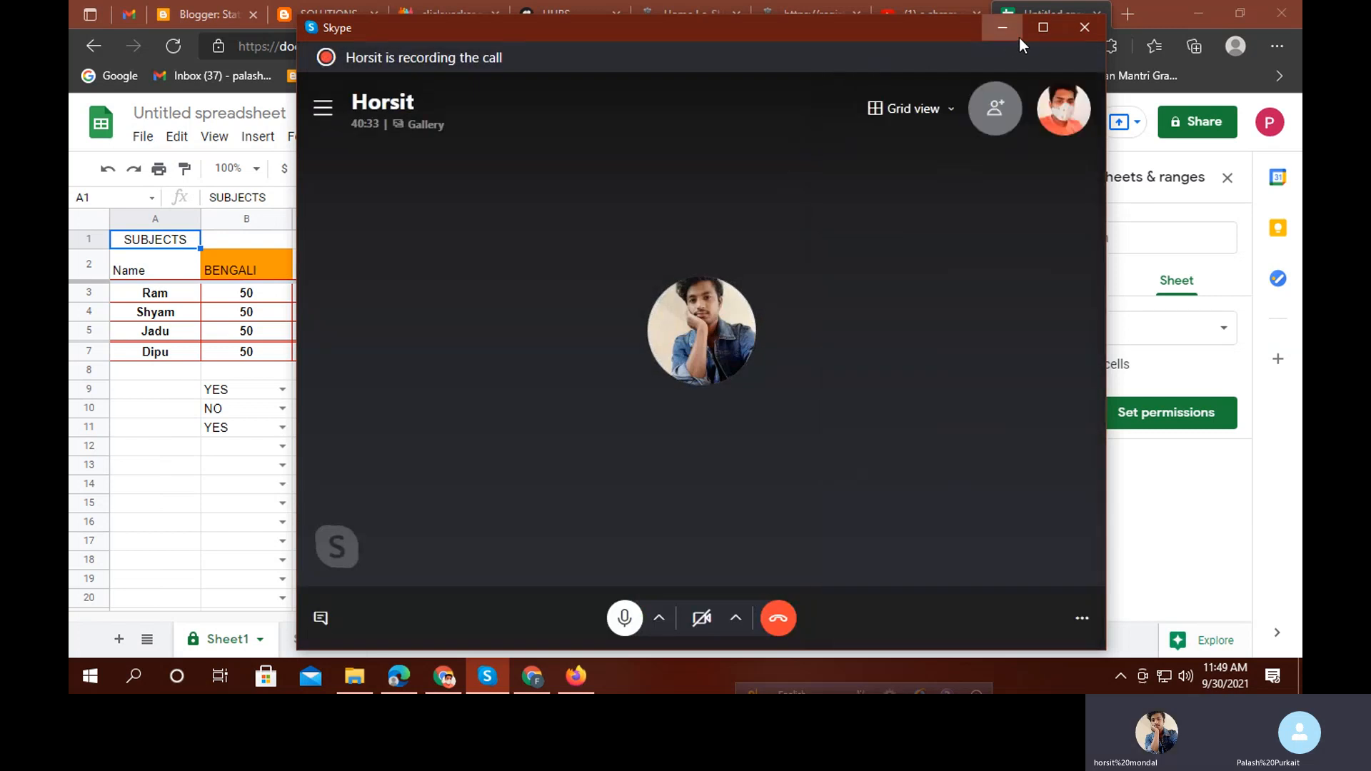
left_click(1019, 39)
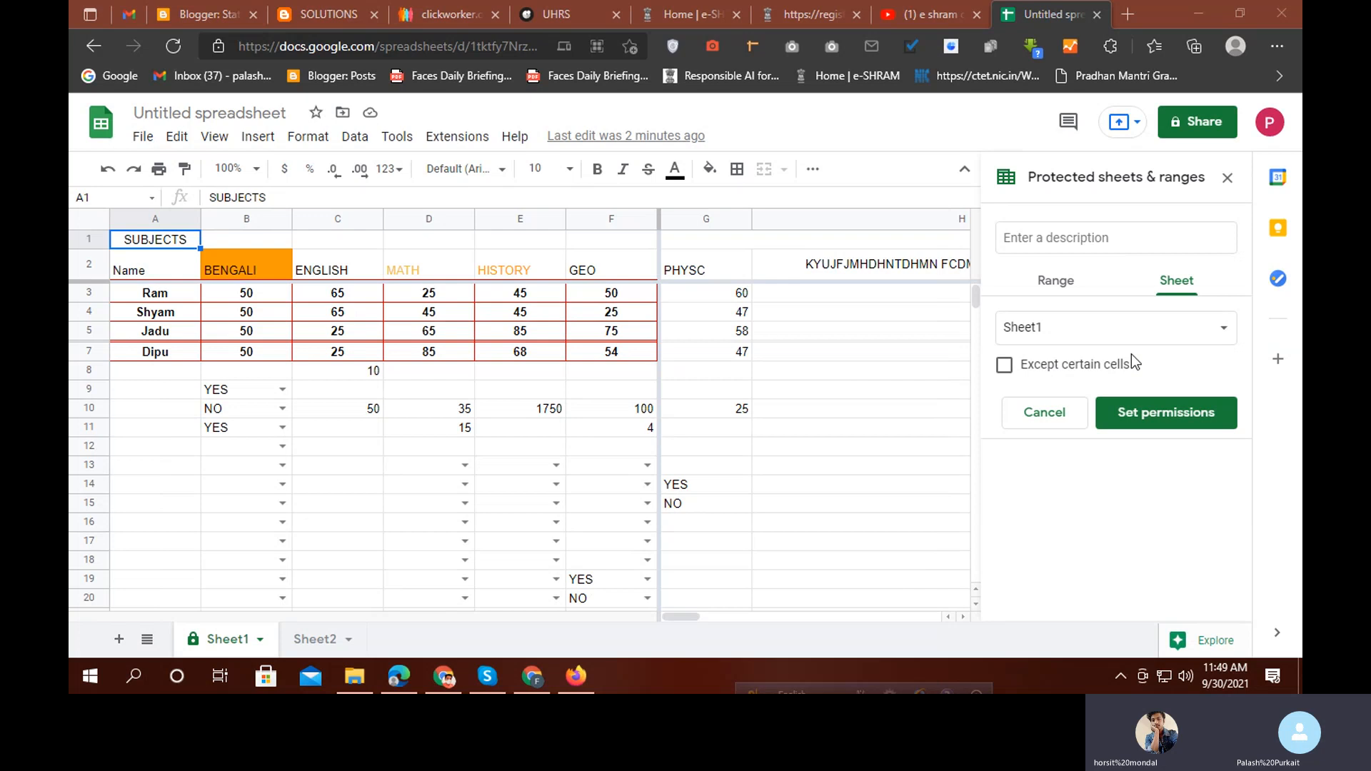
Try protecting Sheet1 twice, dismissing the 'already protected' error each time
left_click(1137, 414)
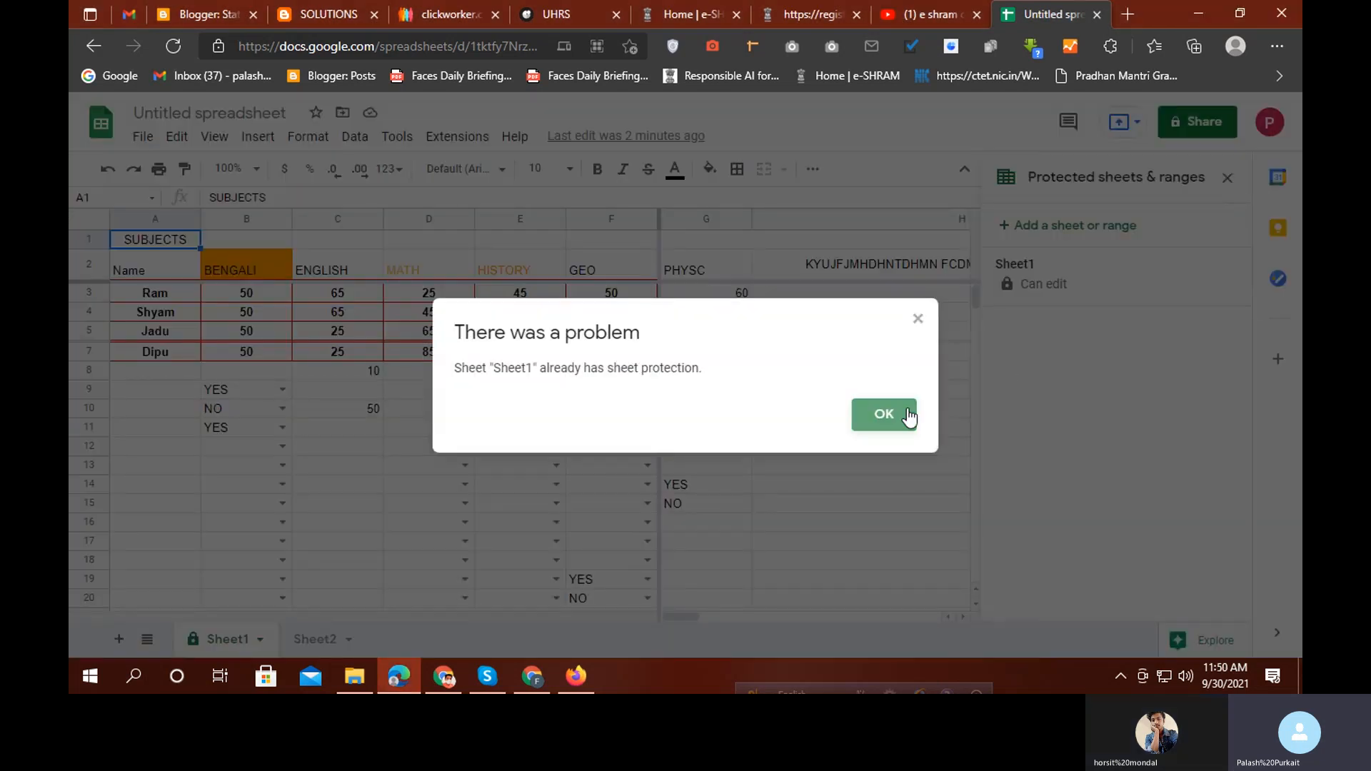
left_click(908, 417)
left_click(1228, 178)
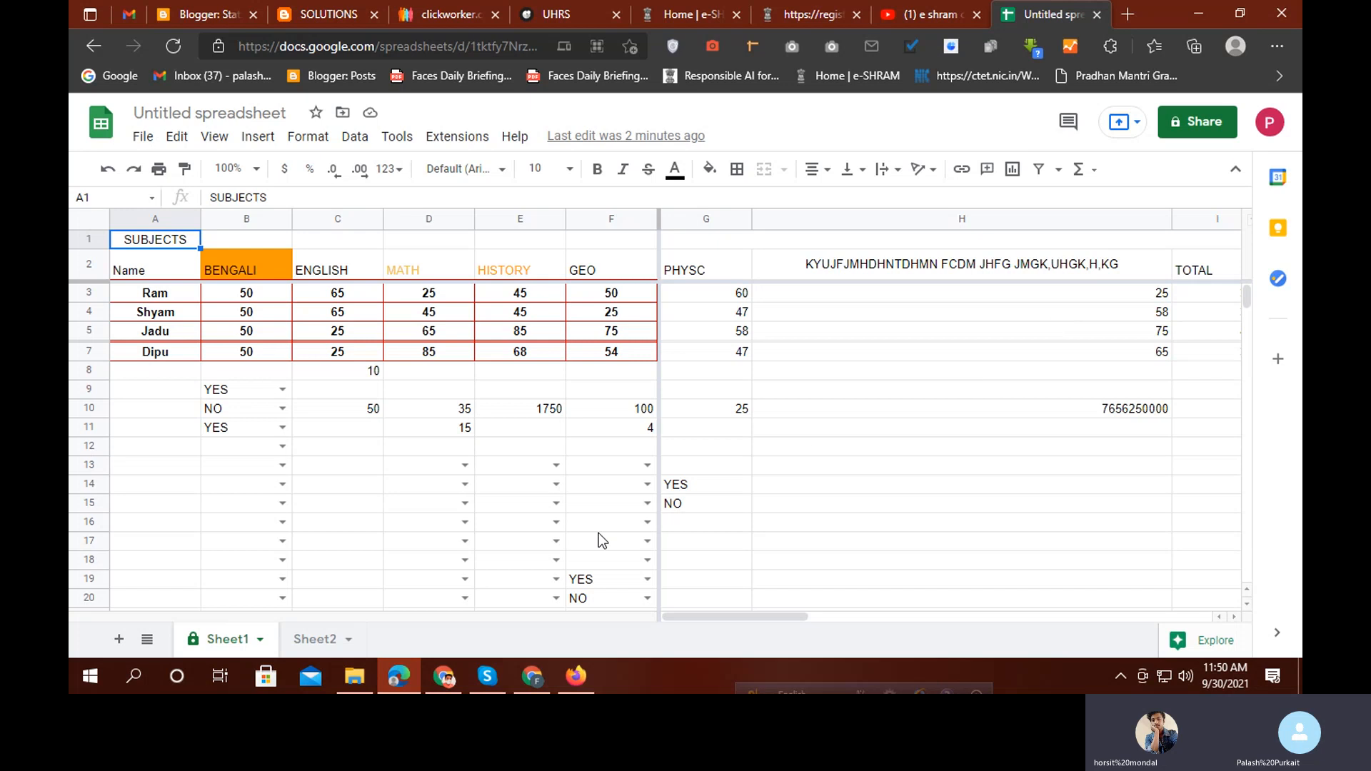
left_click(260, 639)
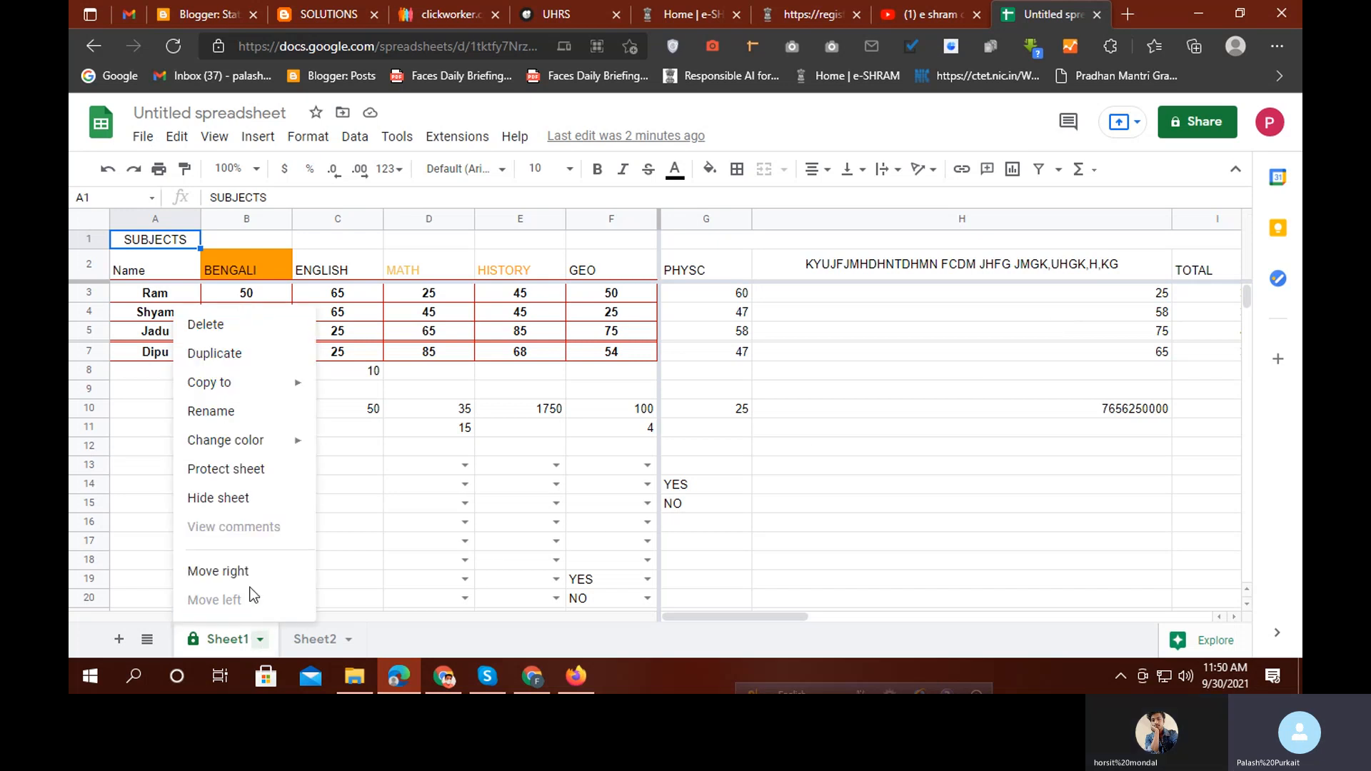
left_click(226, 469)
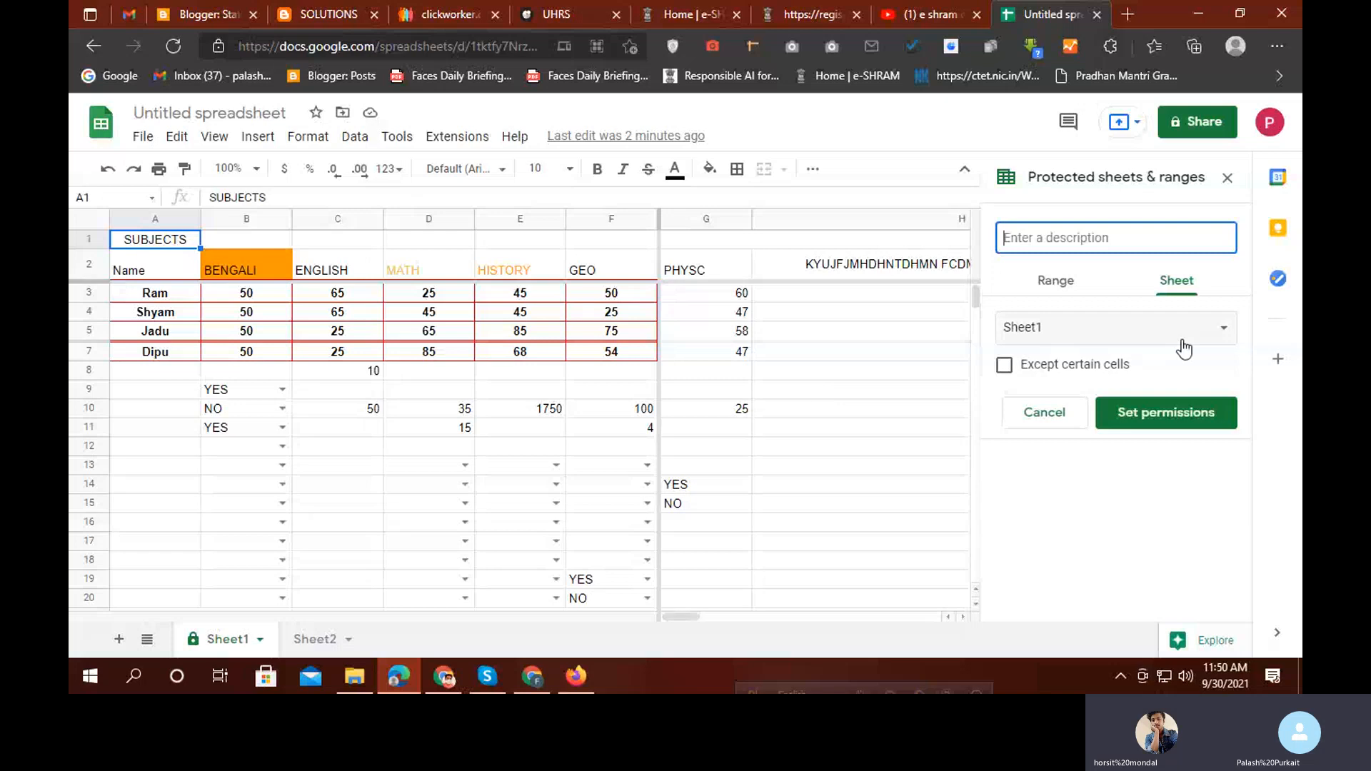
left_click(1142, 412)
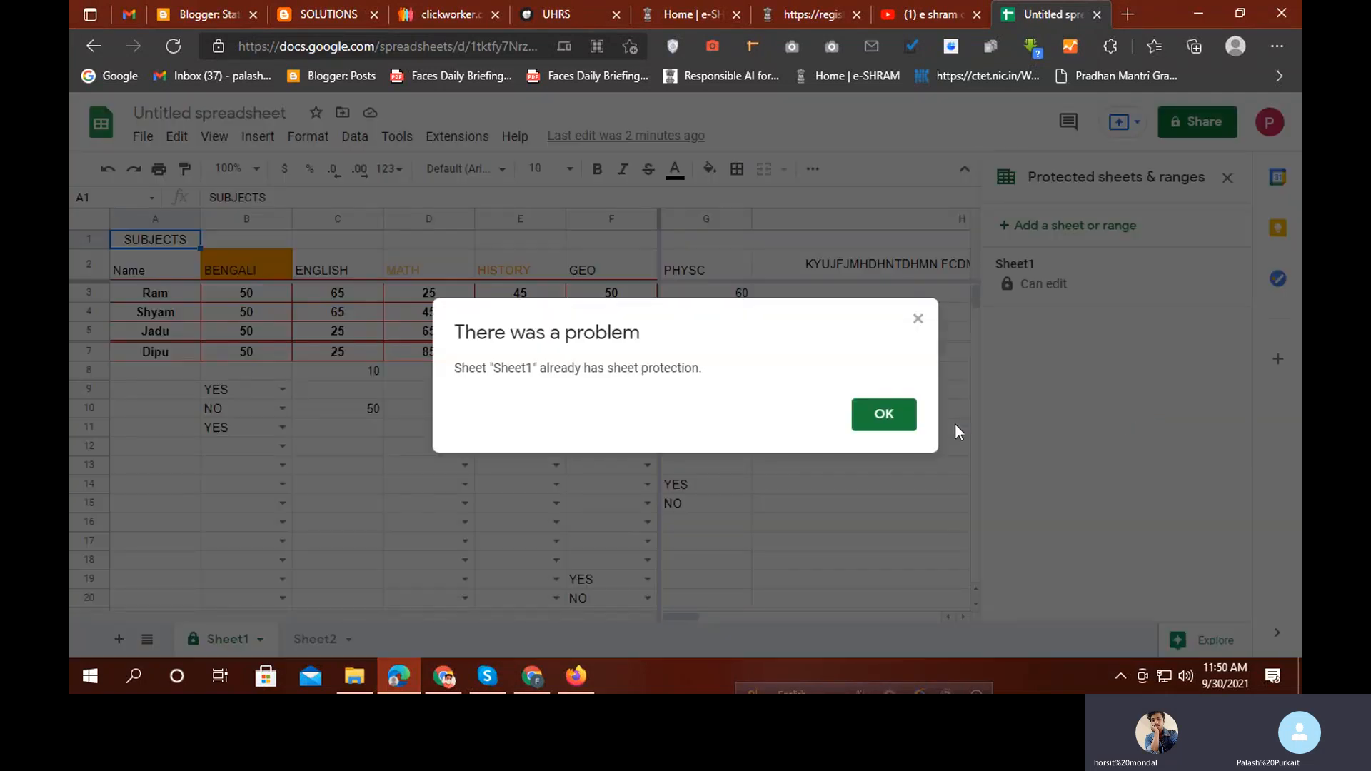
left_click(886, 417)
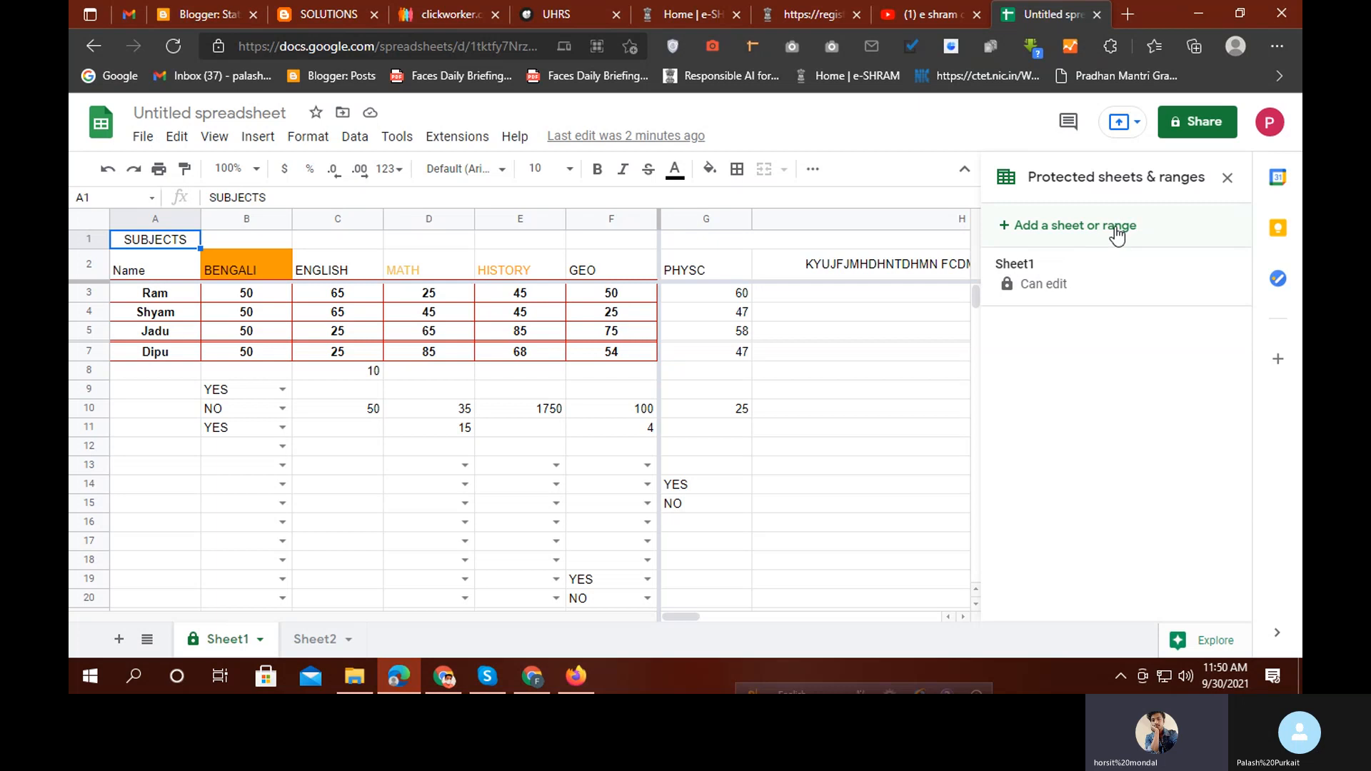
Edit Sheet1's existing protection, changing who can edit from only you to Custom
left_click(1019, 282)
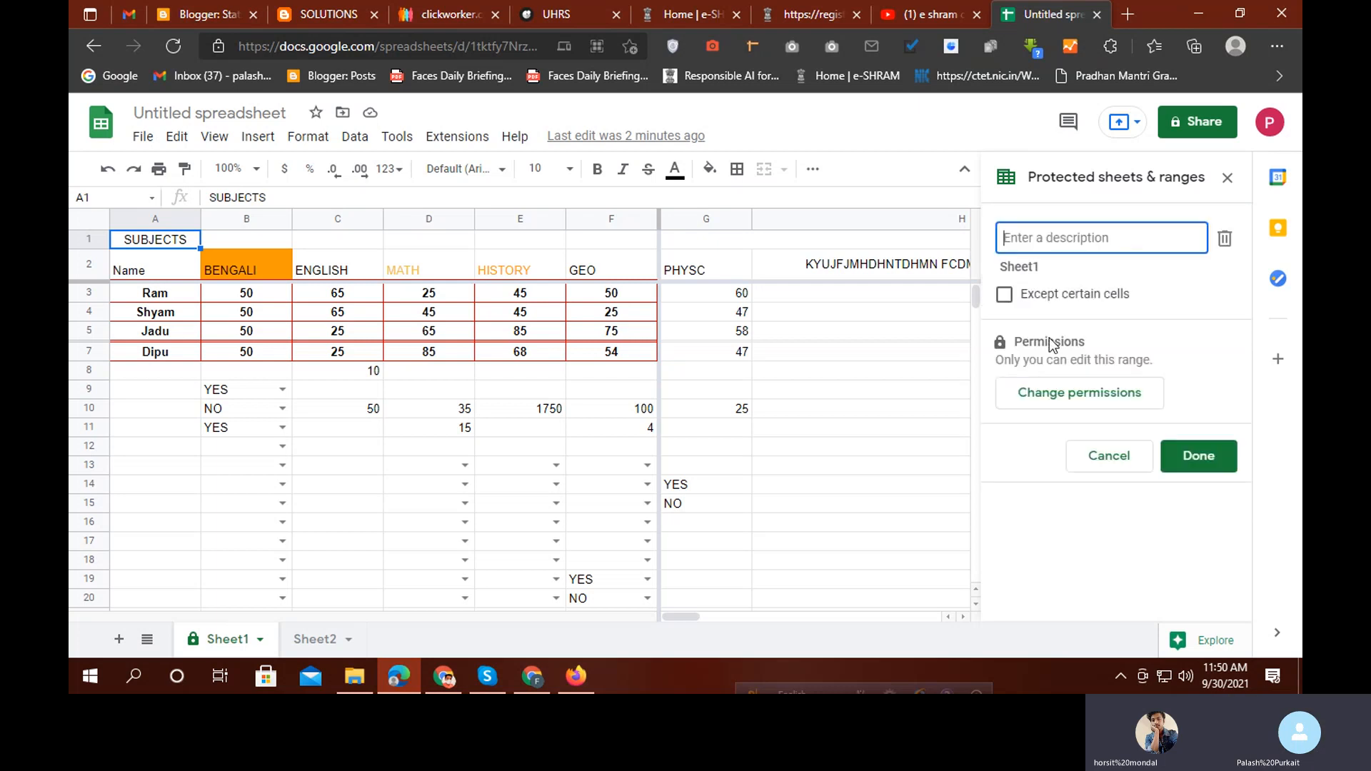
left_click(1077, 389)
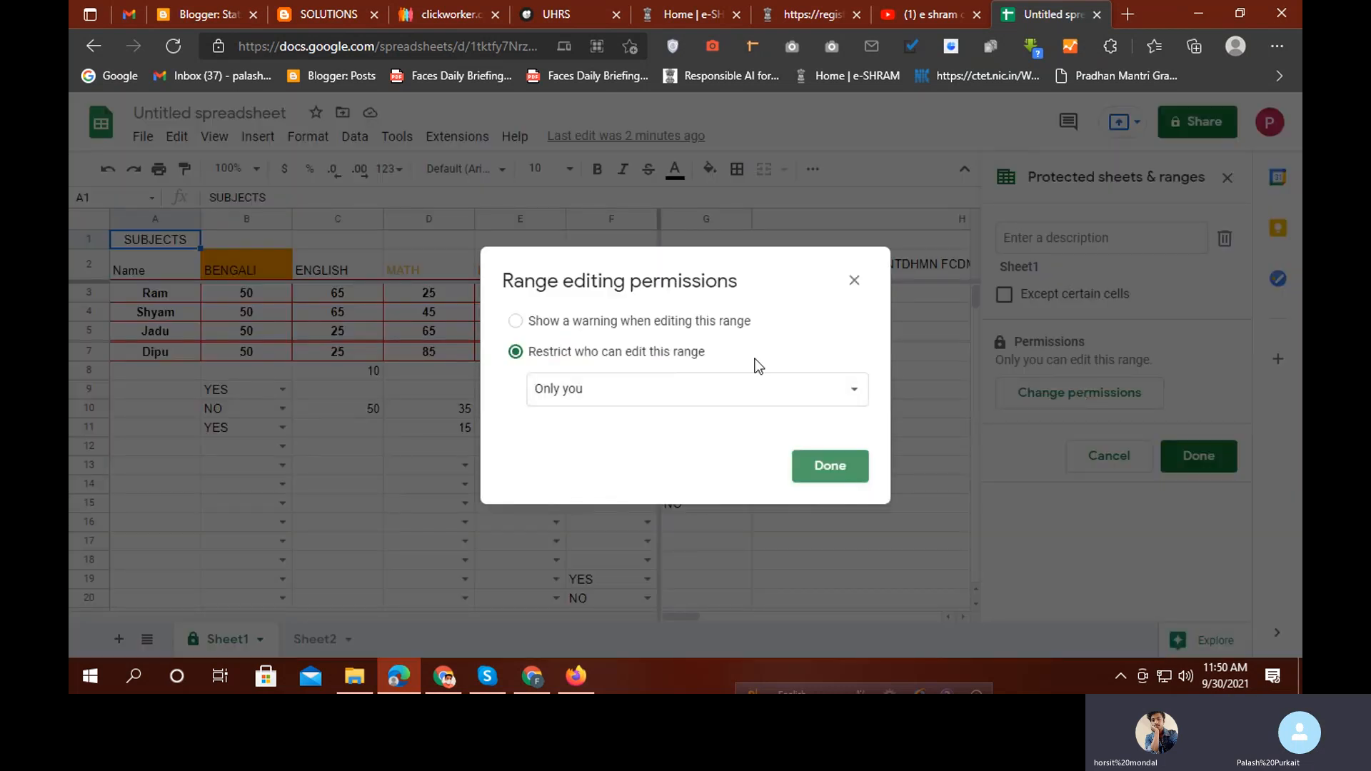
left_click(843, 391)
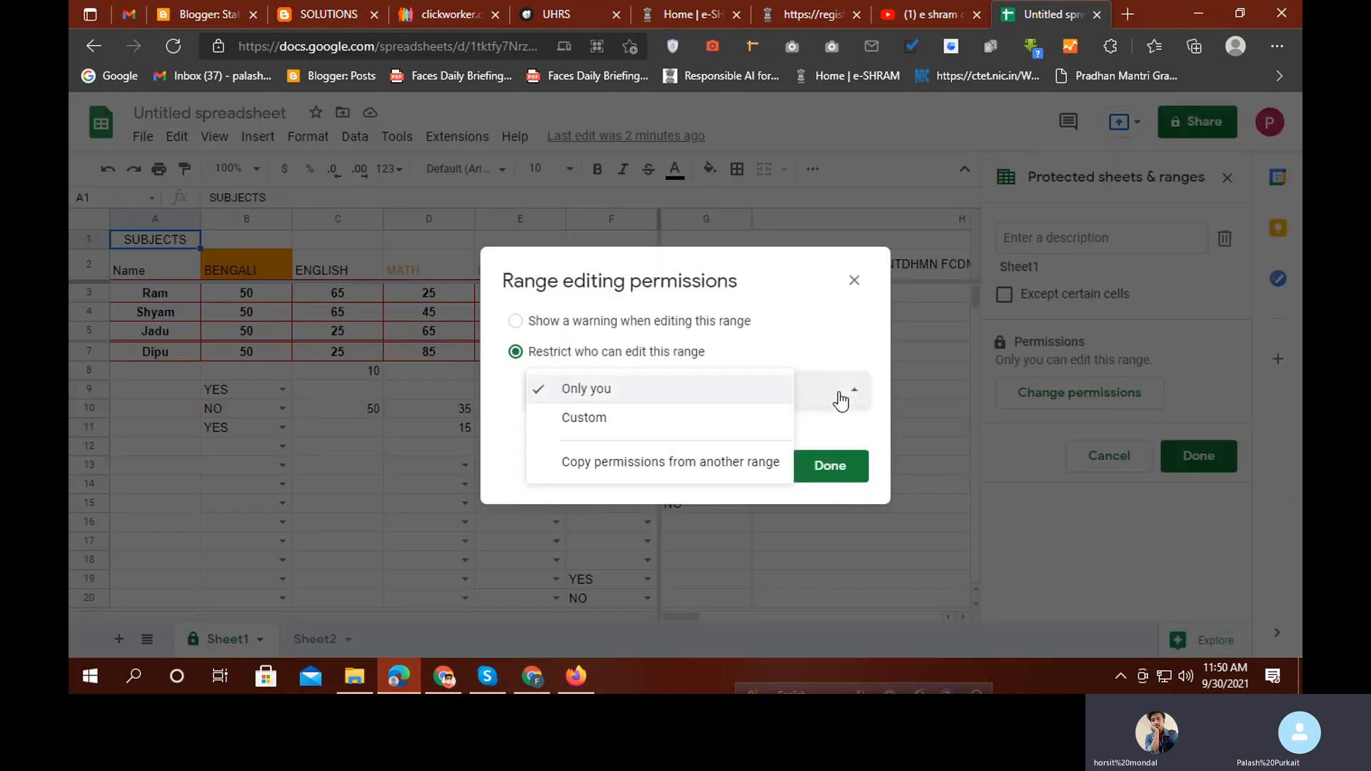
left_click(647, 421)
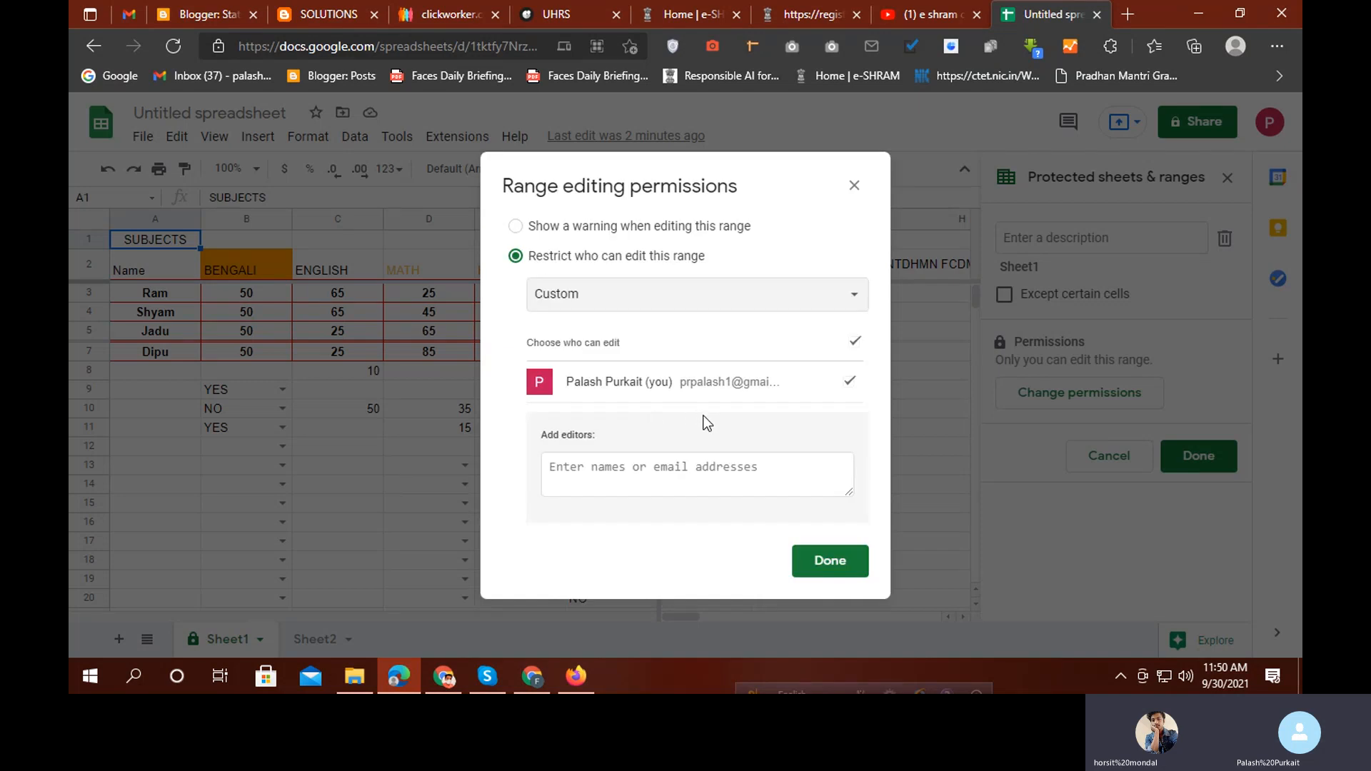
left_click(642, 471)
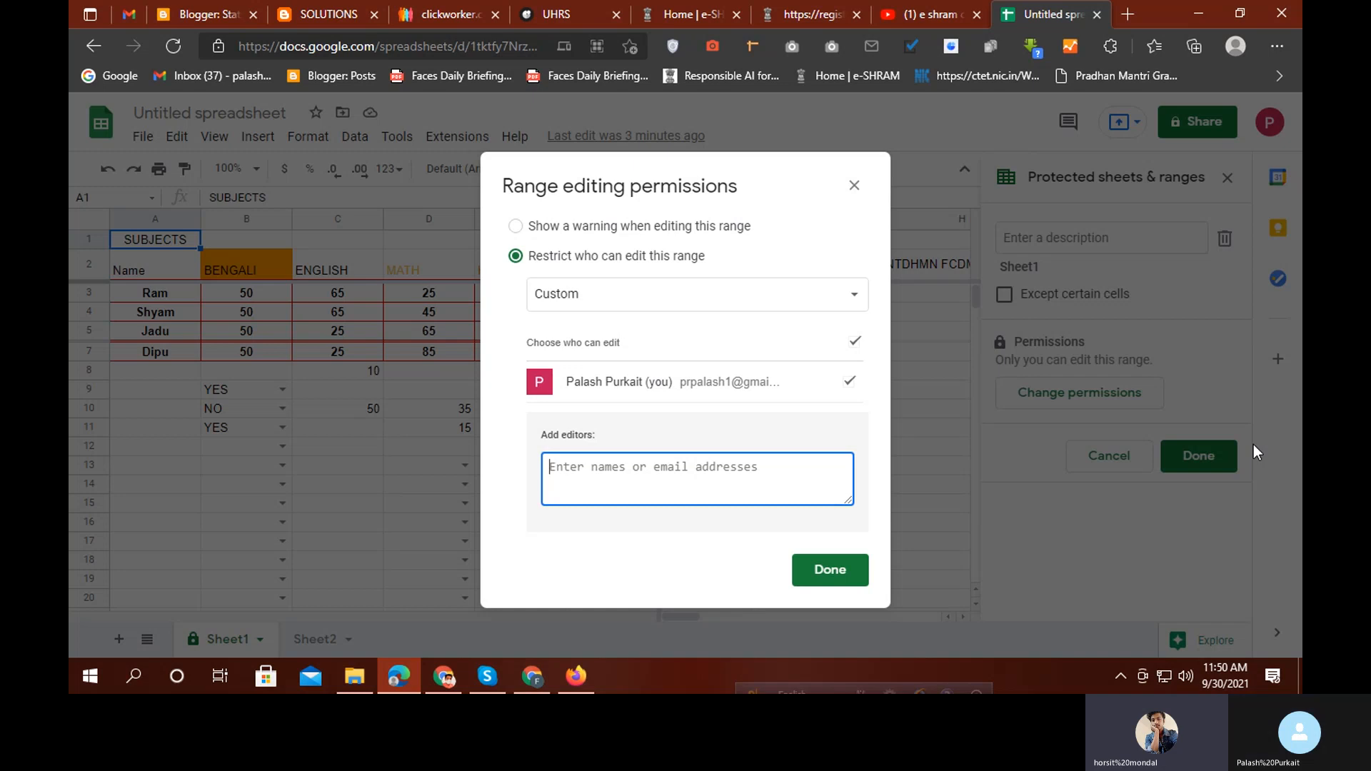
Add the collaborator's e-mail as an editor of Sheet1's range, save, and share the file
type("FAC")
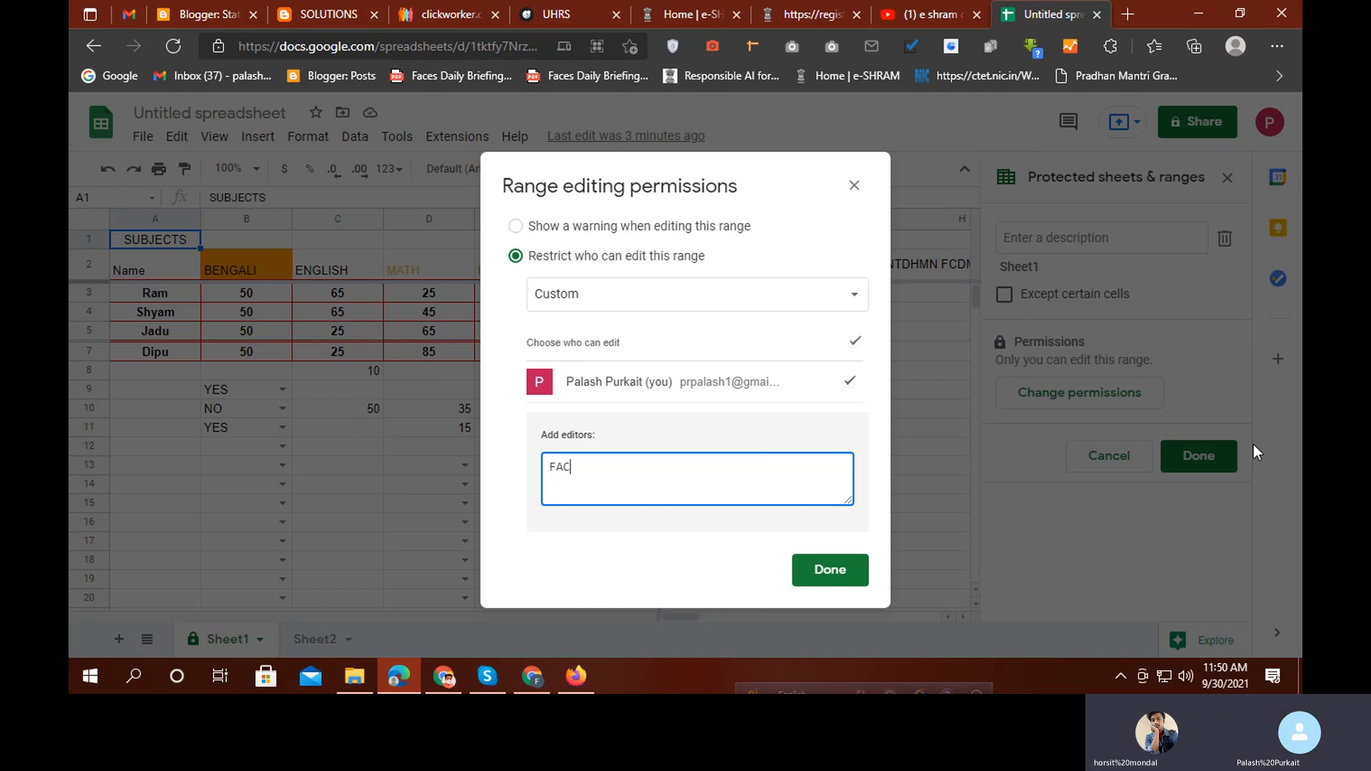
type("E")
key("BackSpace")
key("BackSpace")
key("BackSpace")
key("BackSpace")
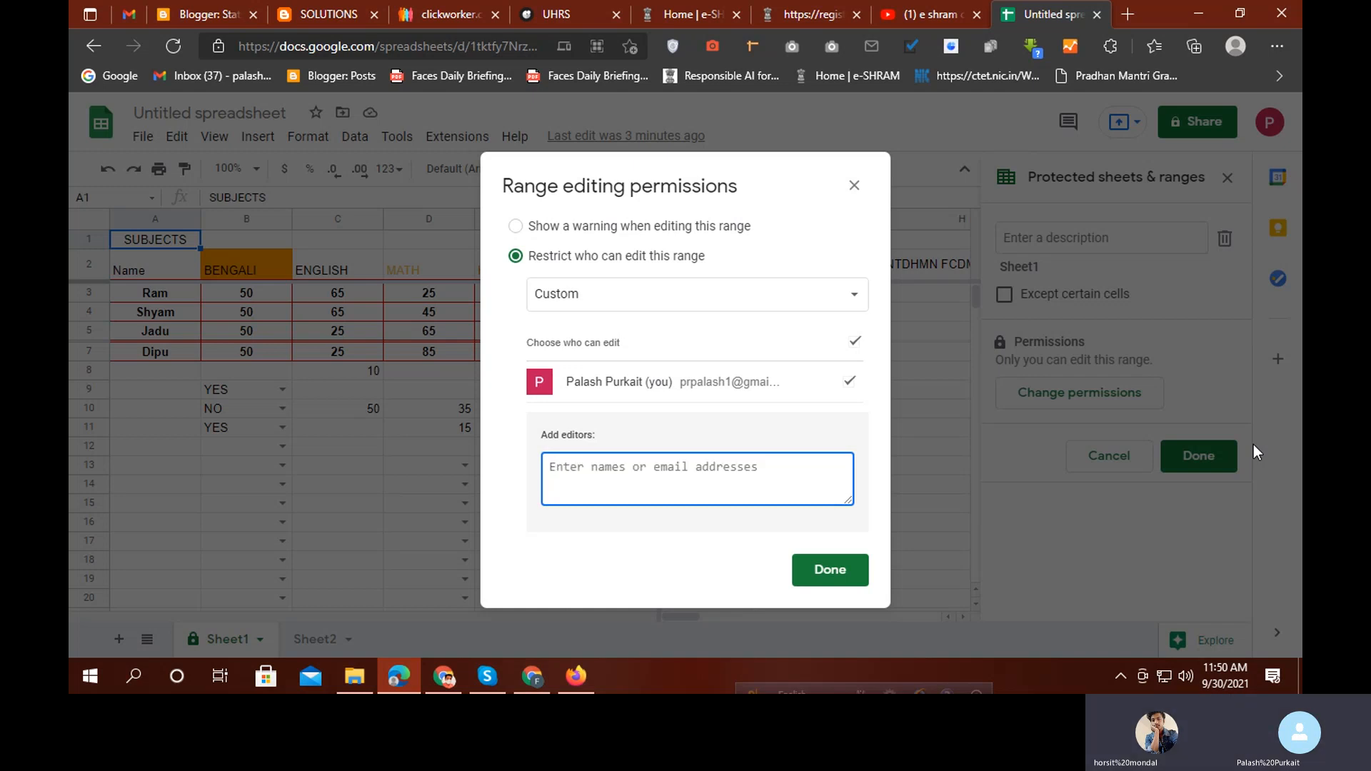
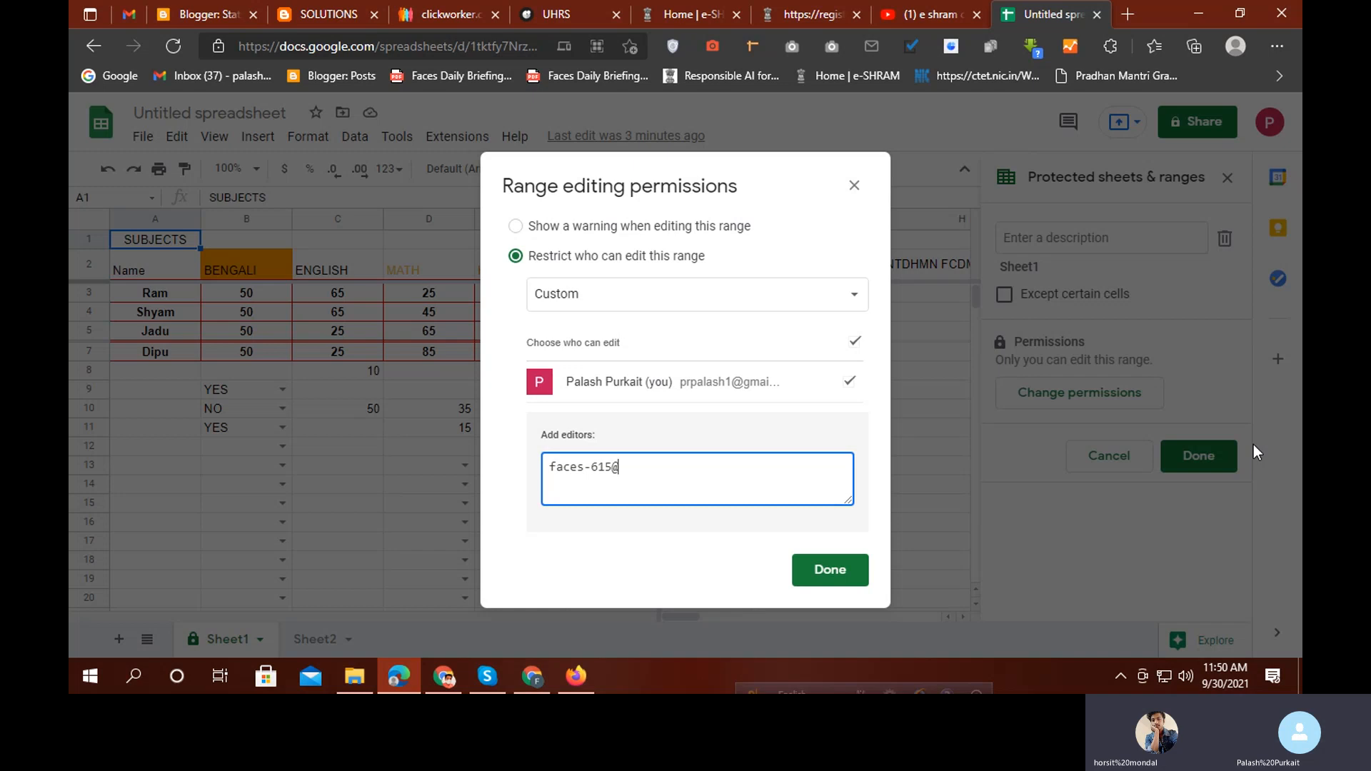
left_click(835, 575)
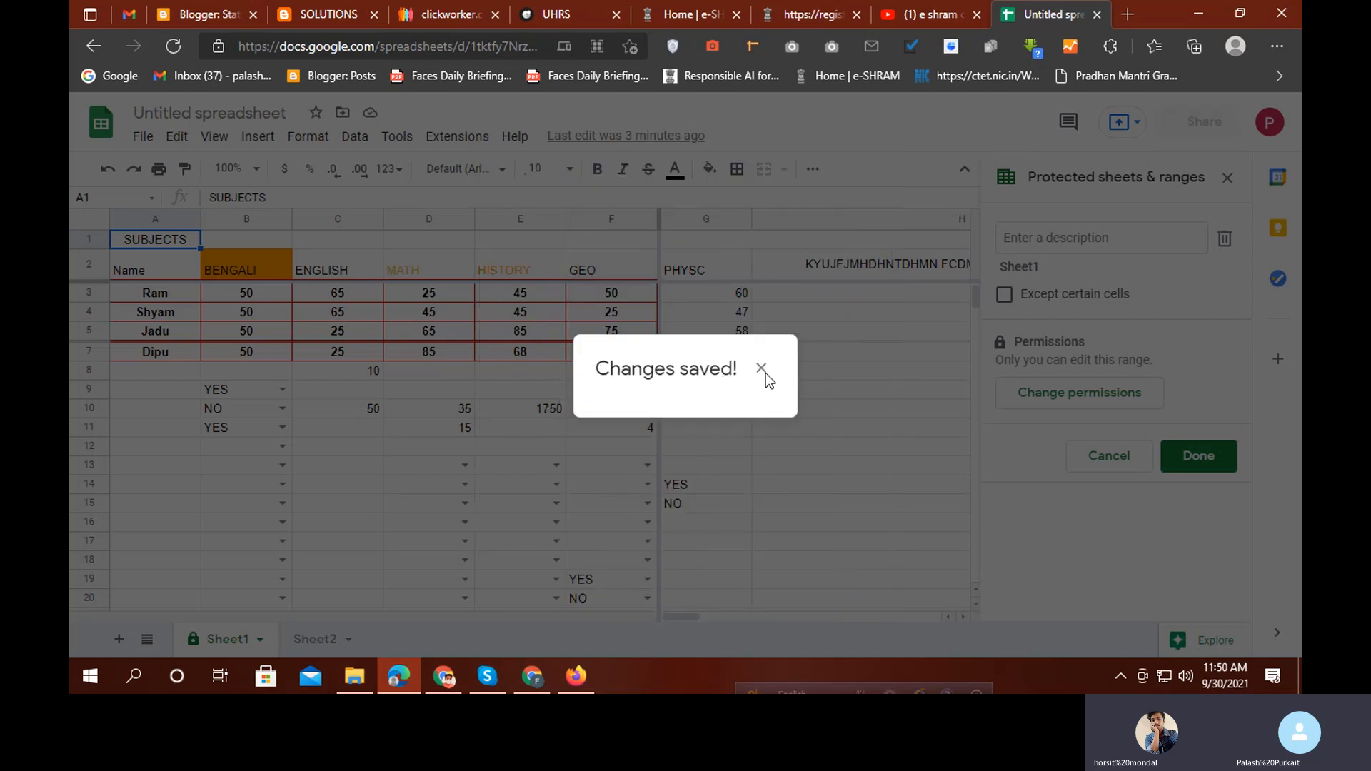
left_click(762, 369)
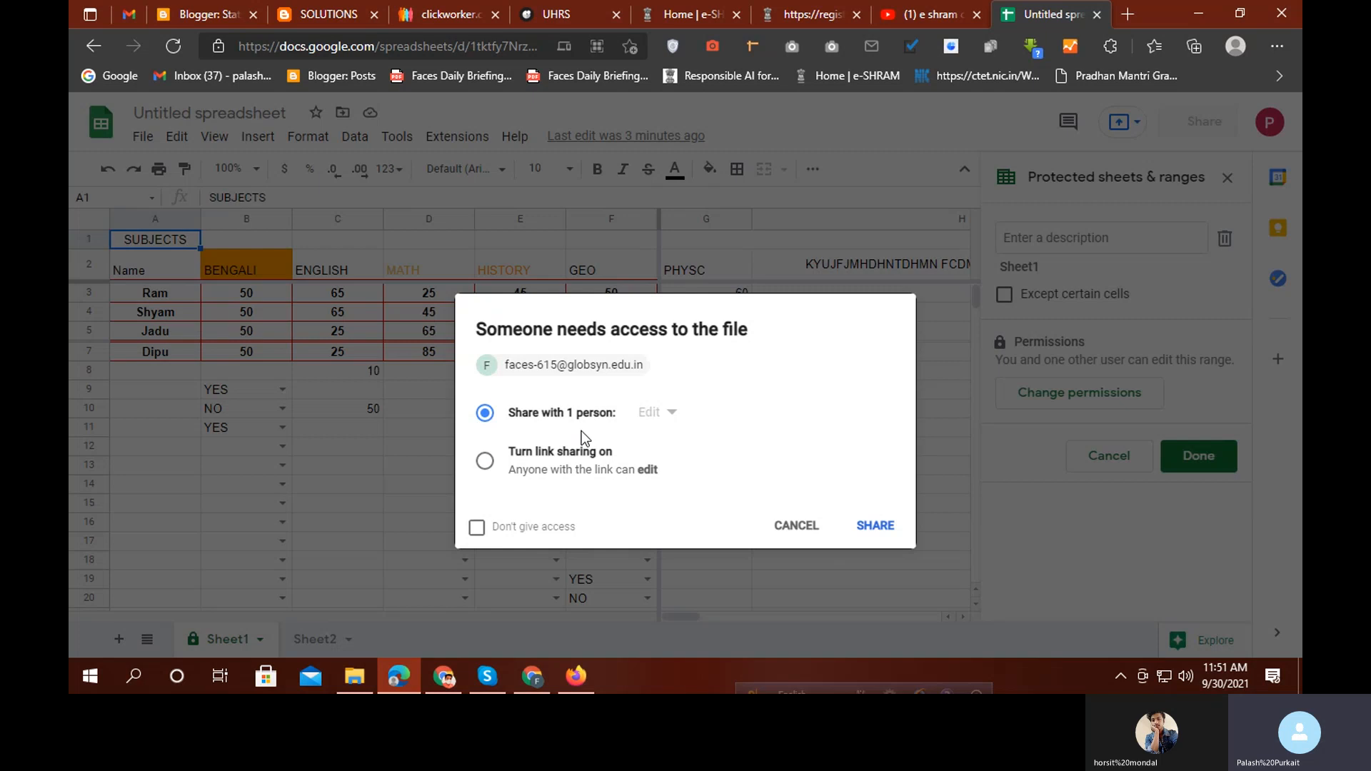
left_click(872, 526)
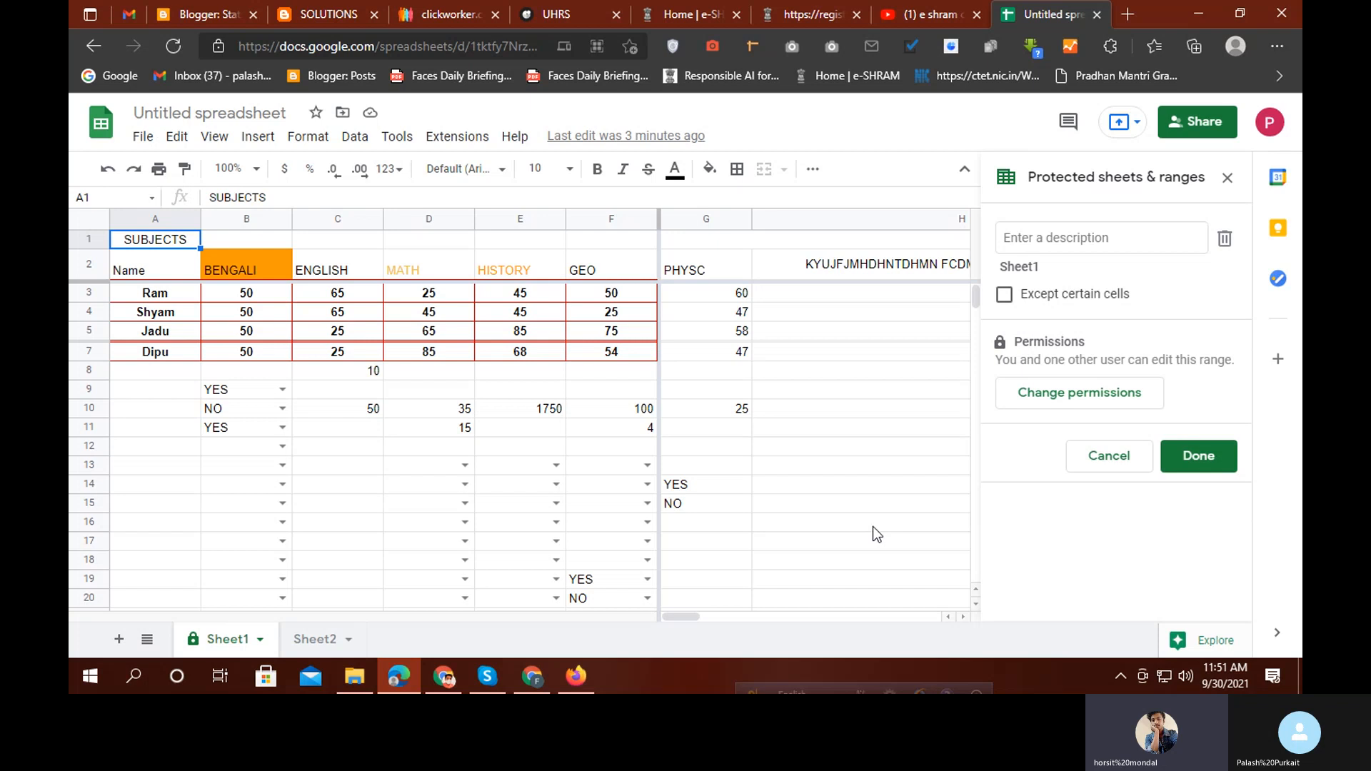
left_click(487, 675)
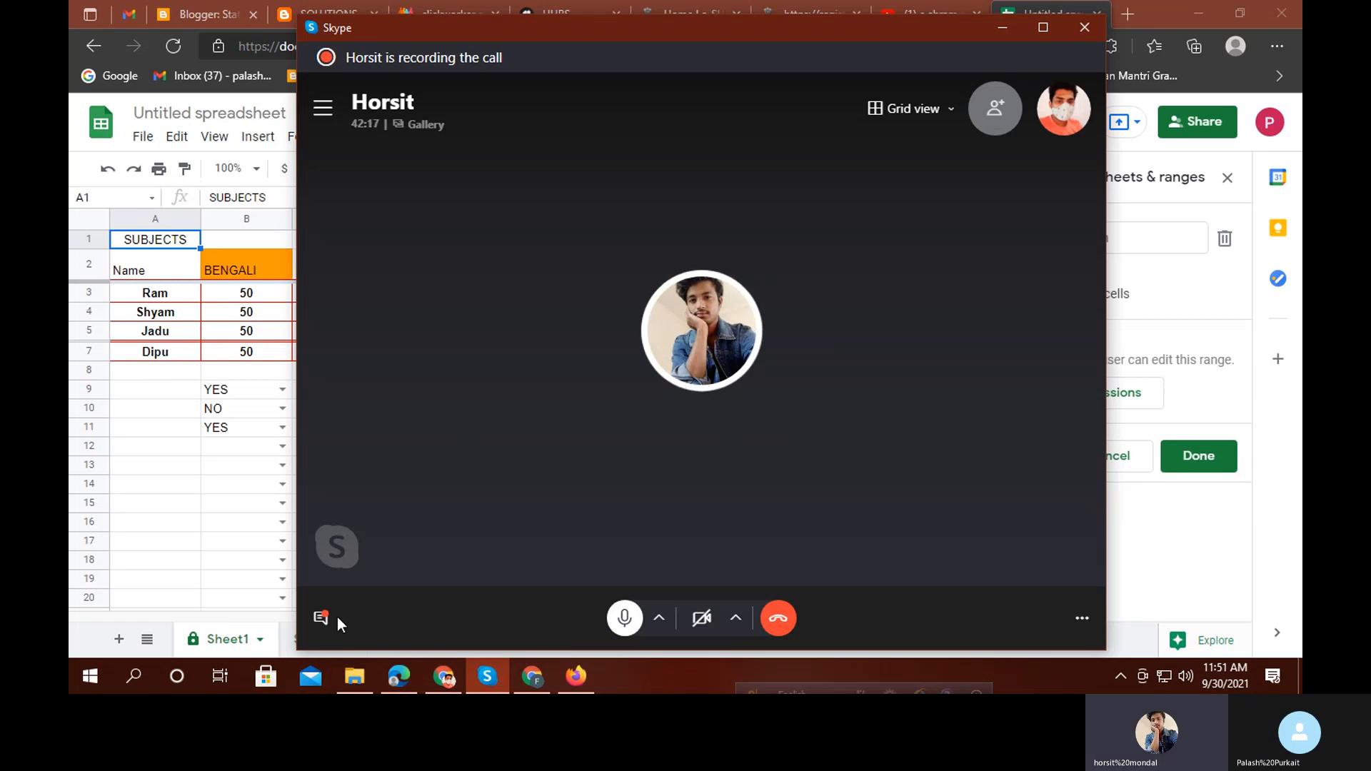
Glance at the call chat, minimize the call, and reopen Sheet1's range editing permissions
left_click(319, 620)
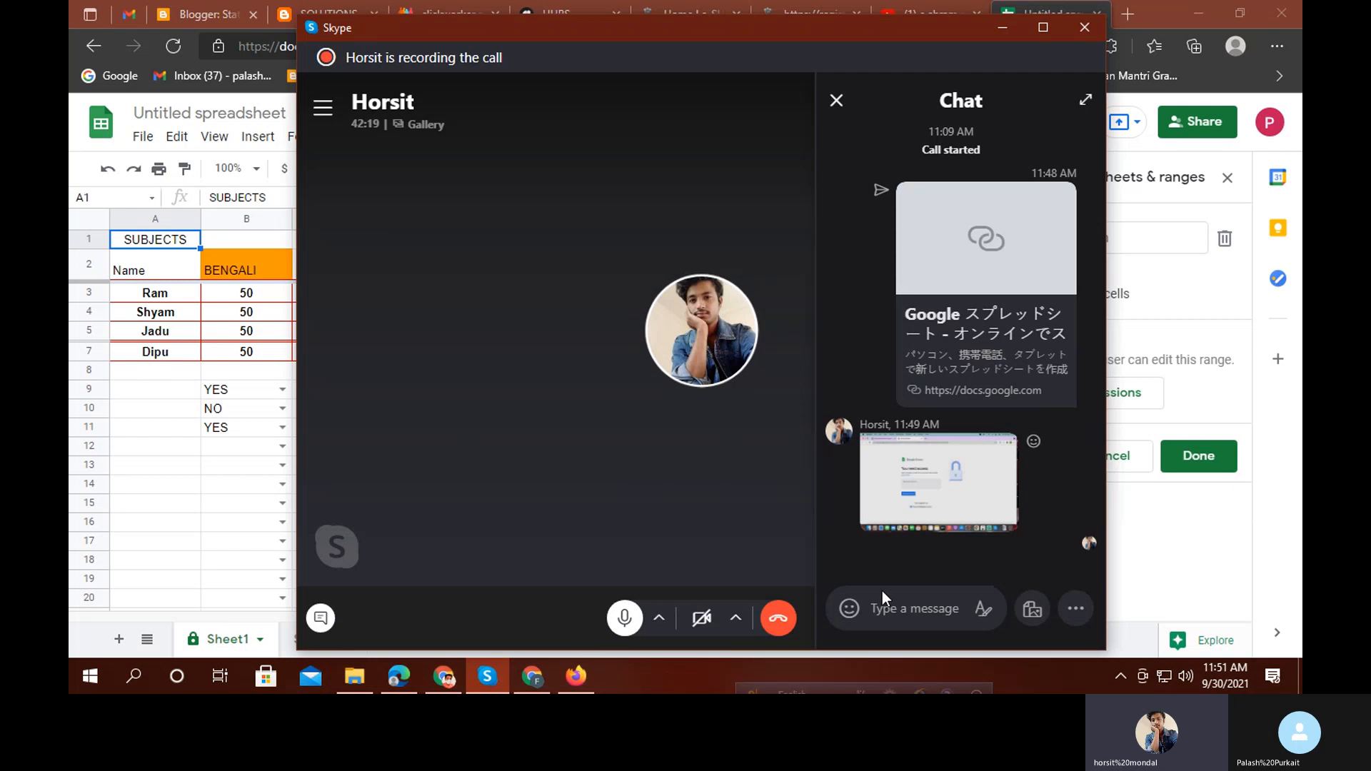
left_click(835, 101)
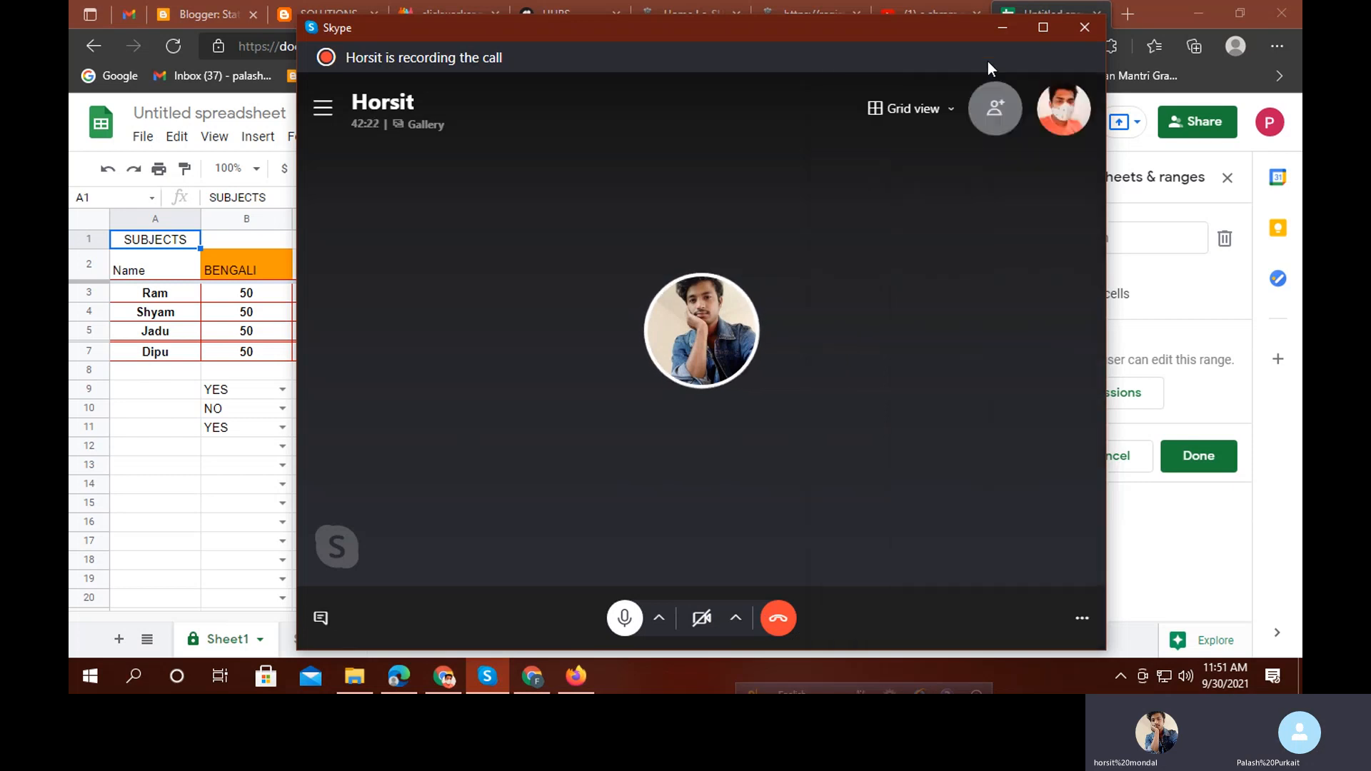
left_click(1002, 28)
left_click(1064, 389)
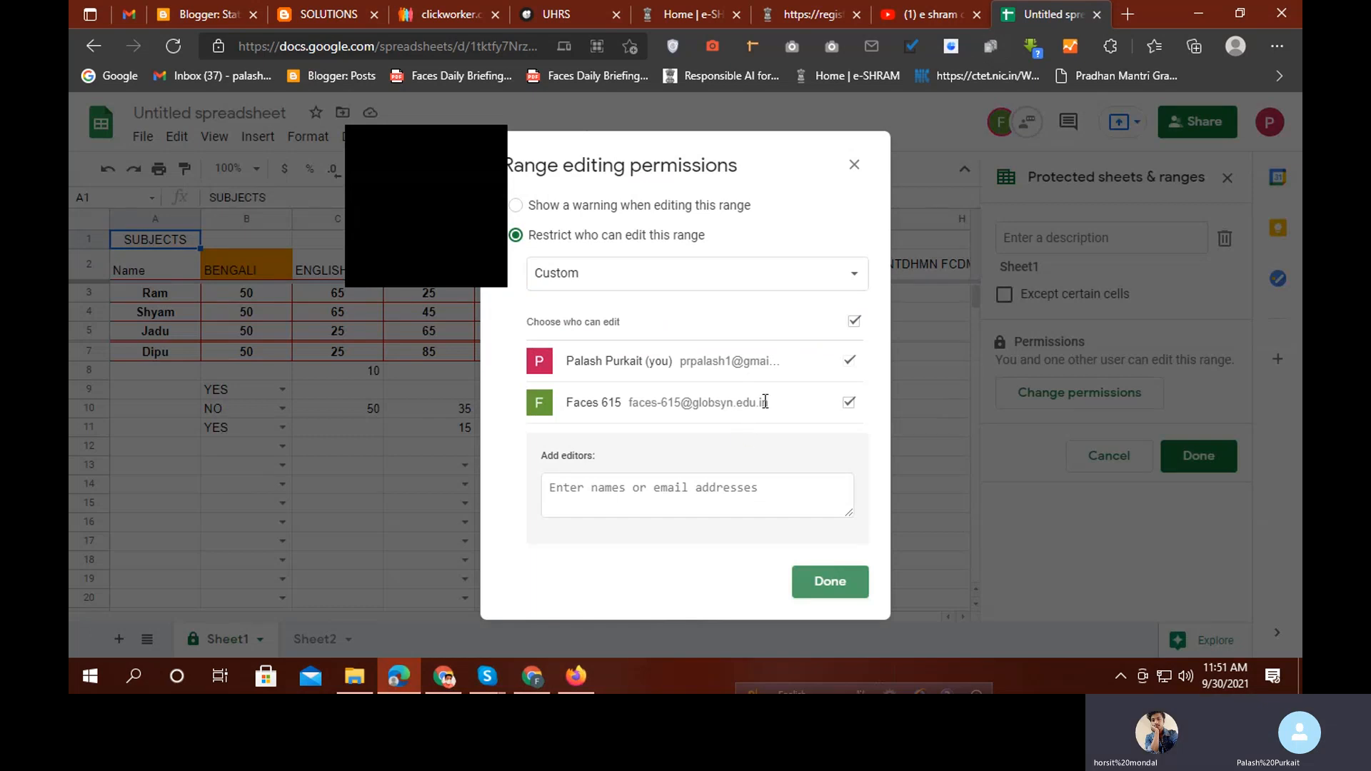
Uncheck the collaborator in Range editing permissions and save, leaving only the owner
left_click_drag(416, 148, 450, 312)
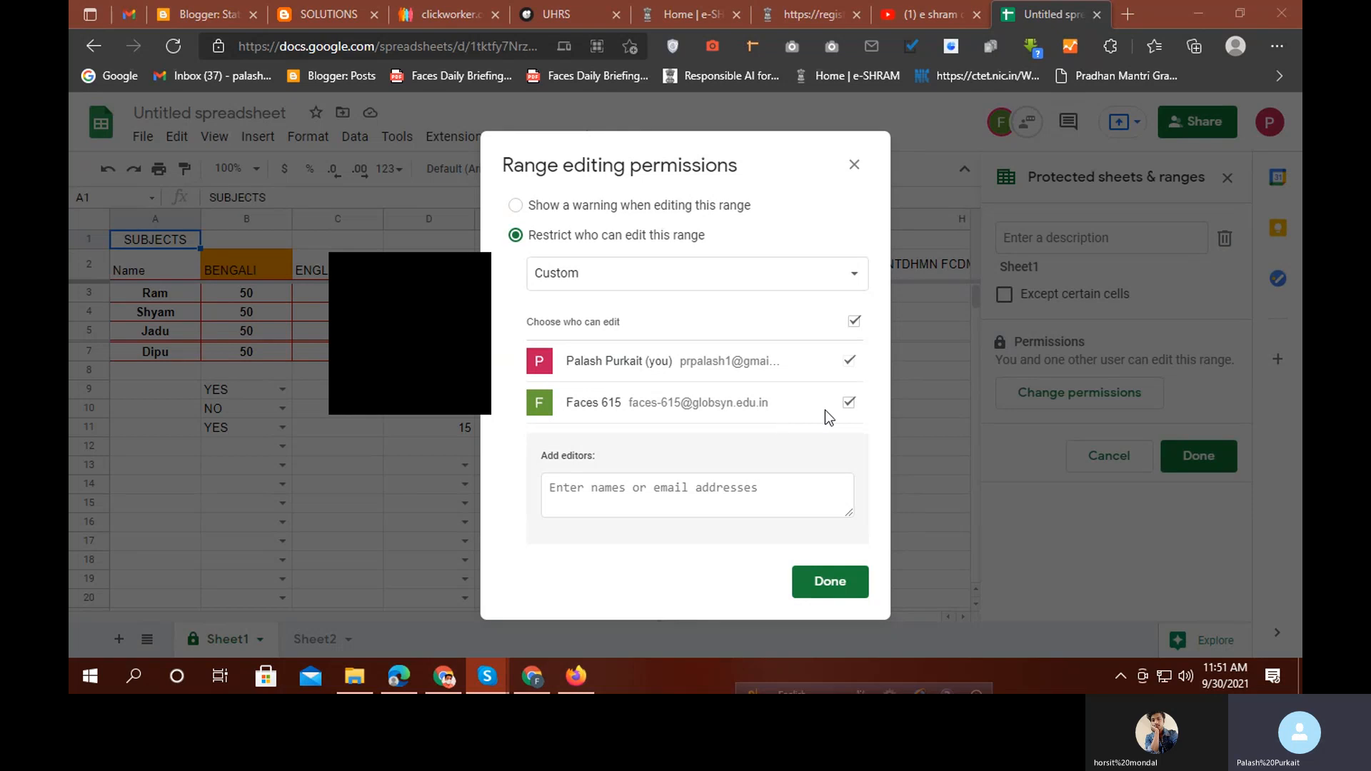
left_click(849, 402)
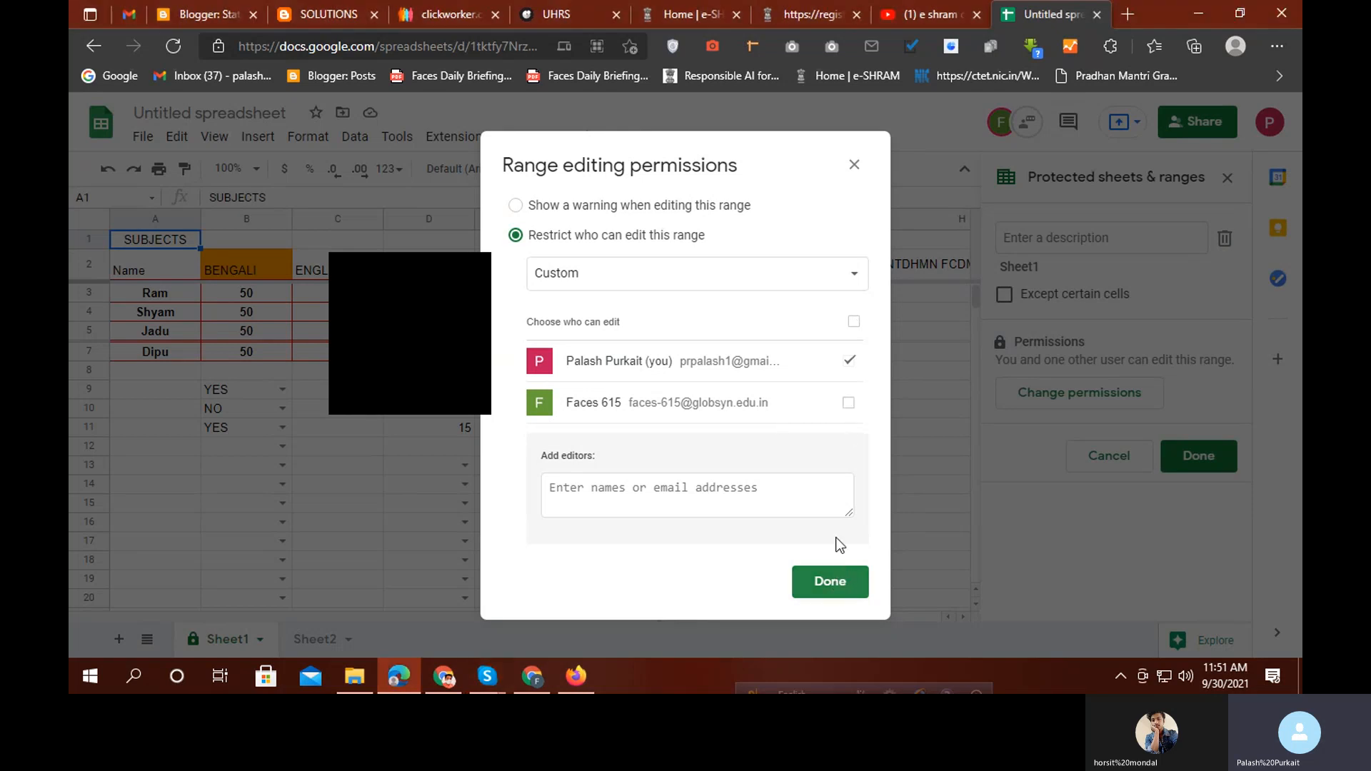
left_click(847, 404)
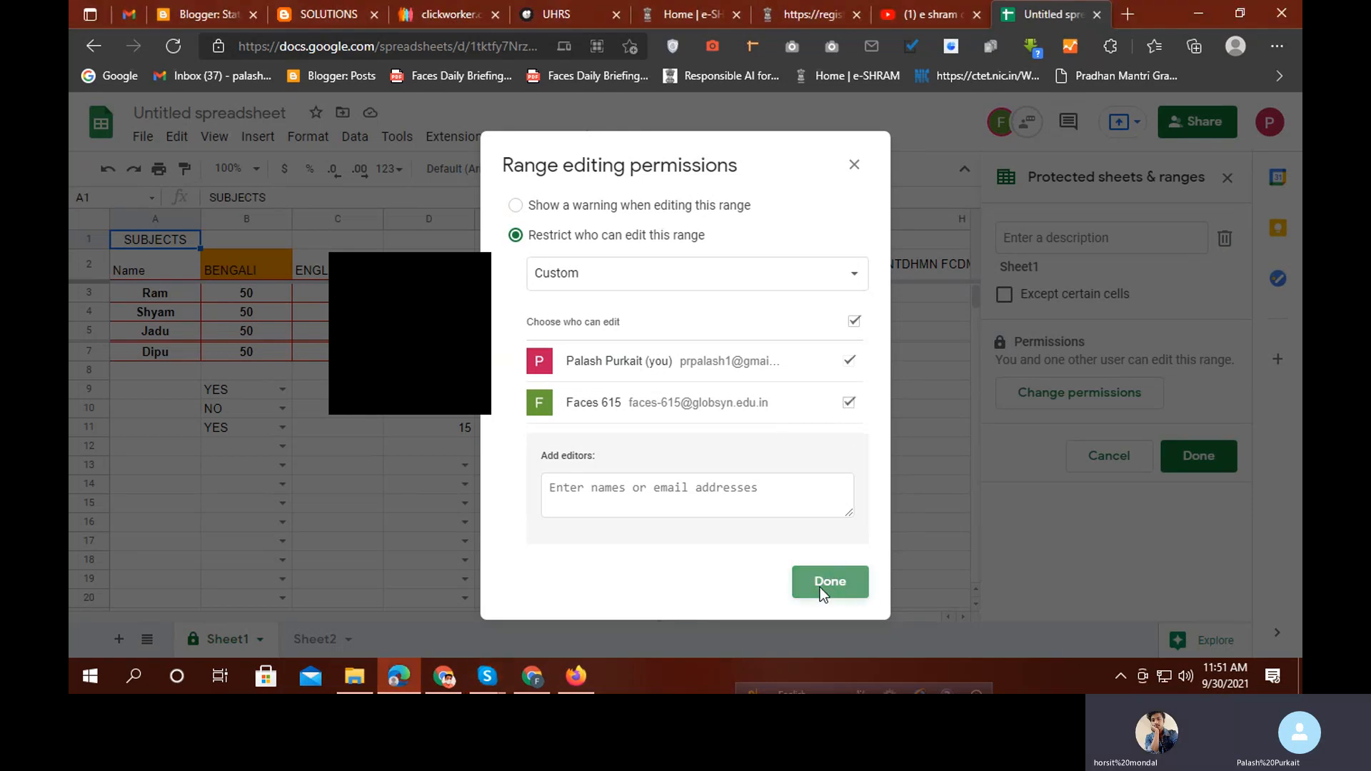
left_click(820, 587)
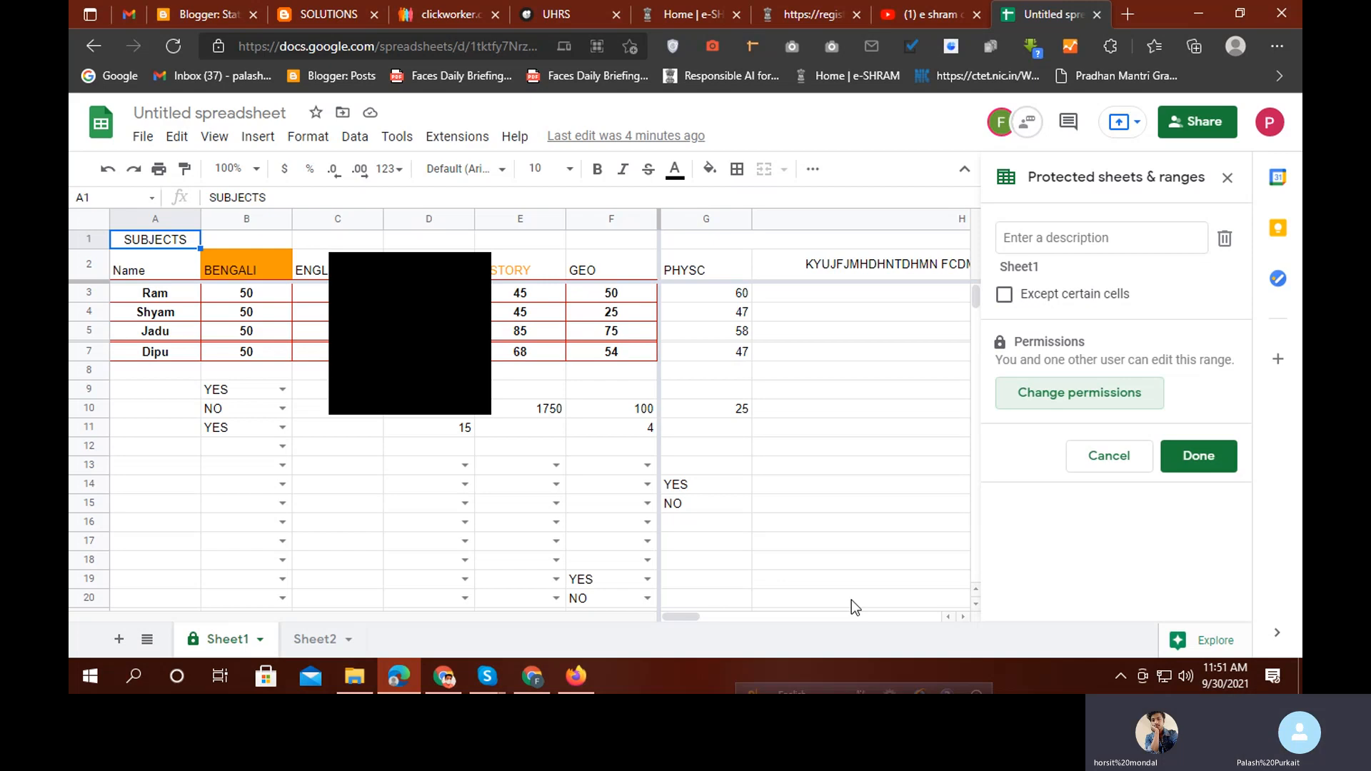
left_click(1060, 395)
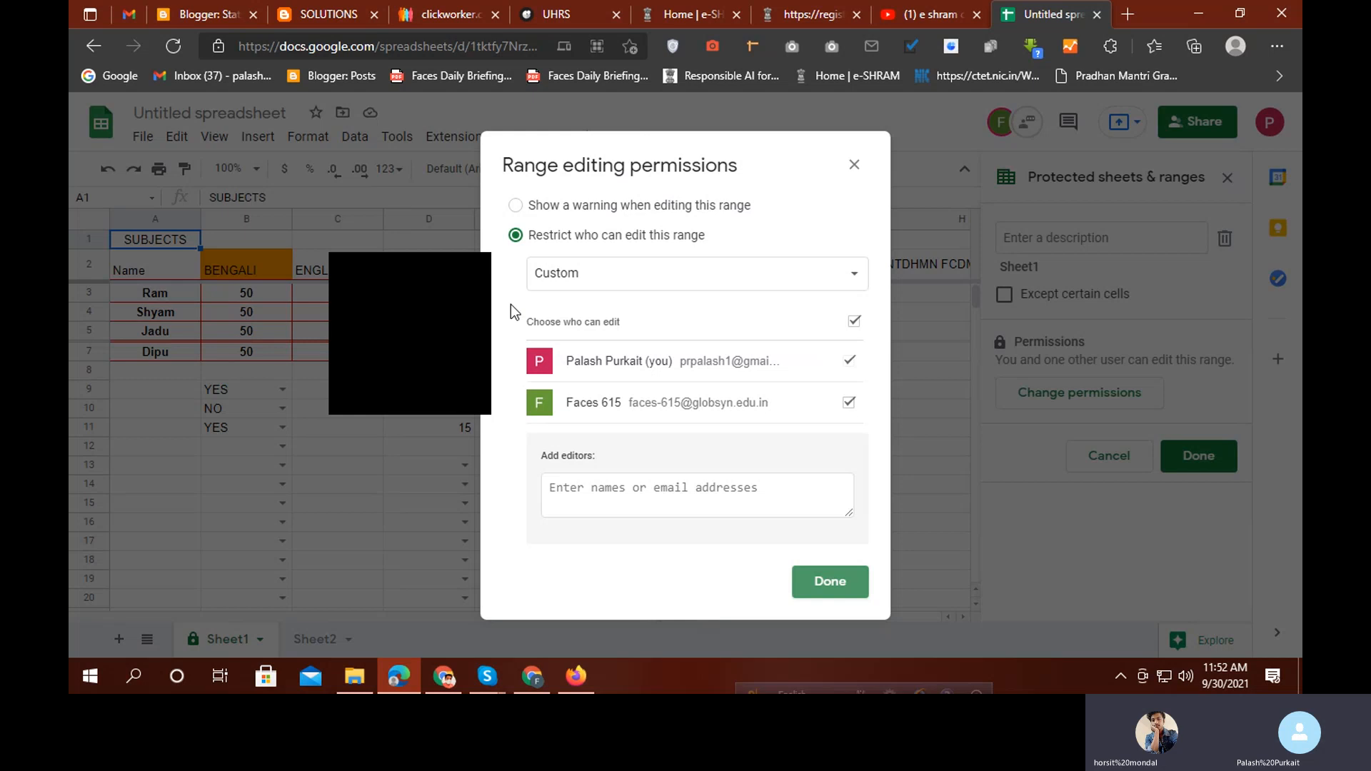
left_click(480, 275)
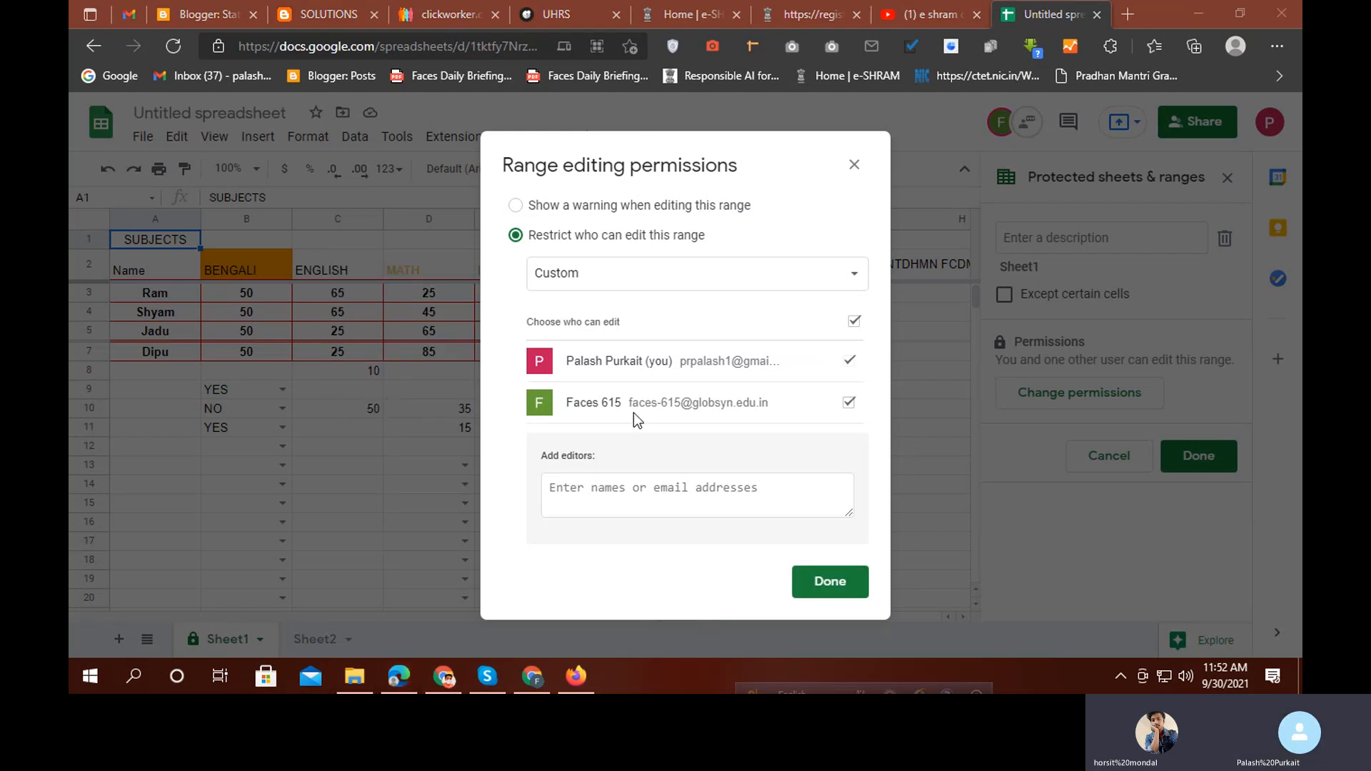
left_click(847, 402)
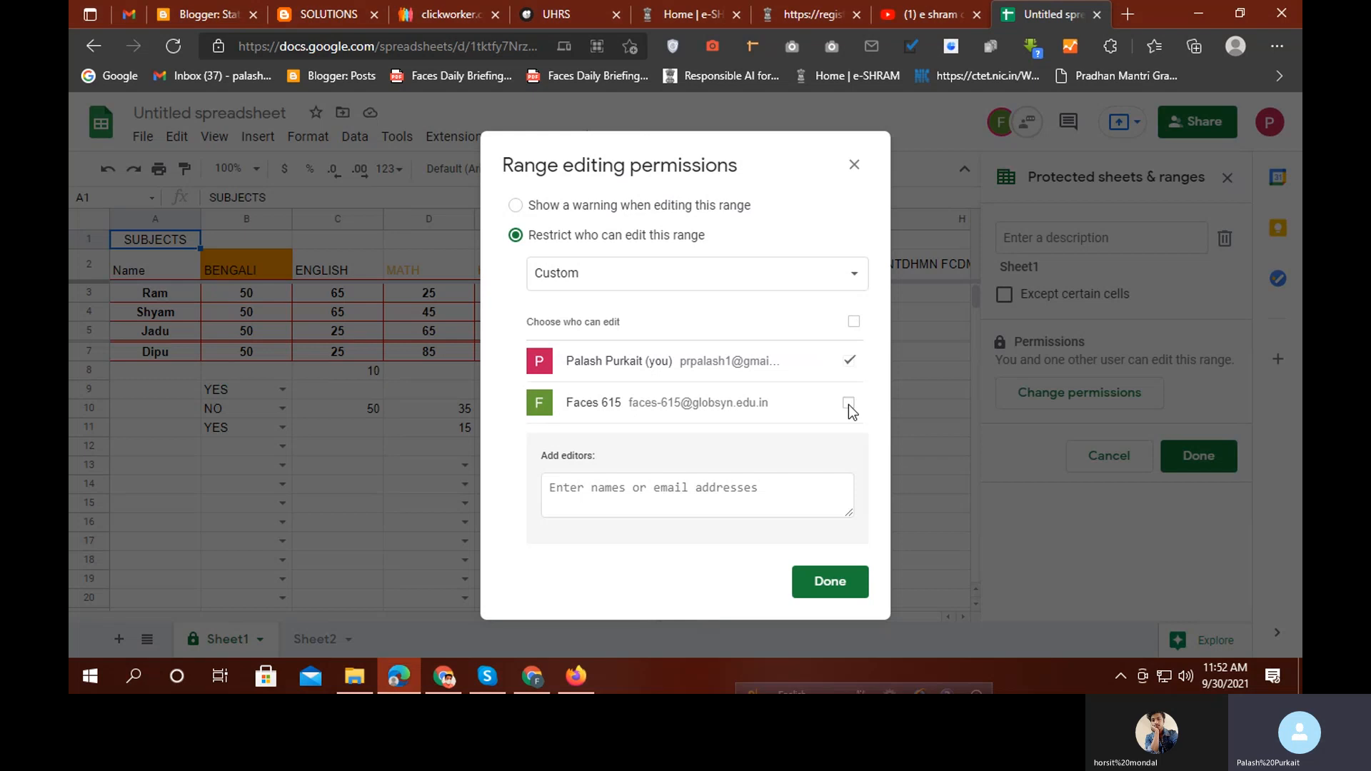
left_click(831, 583)
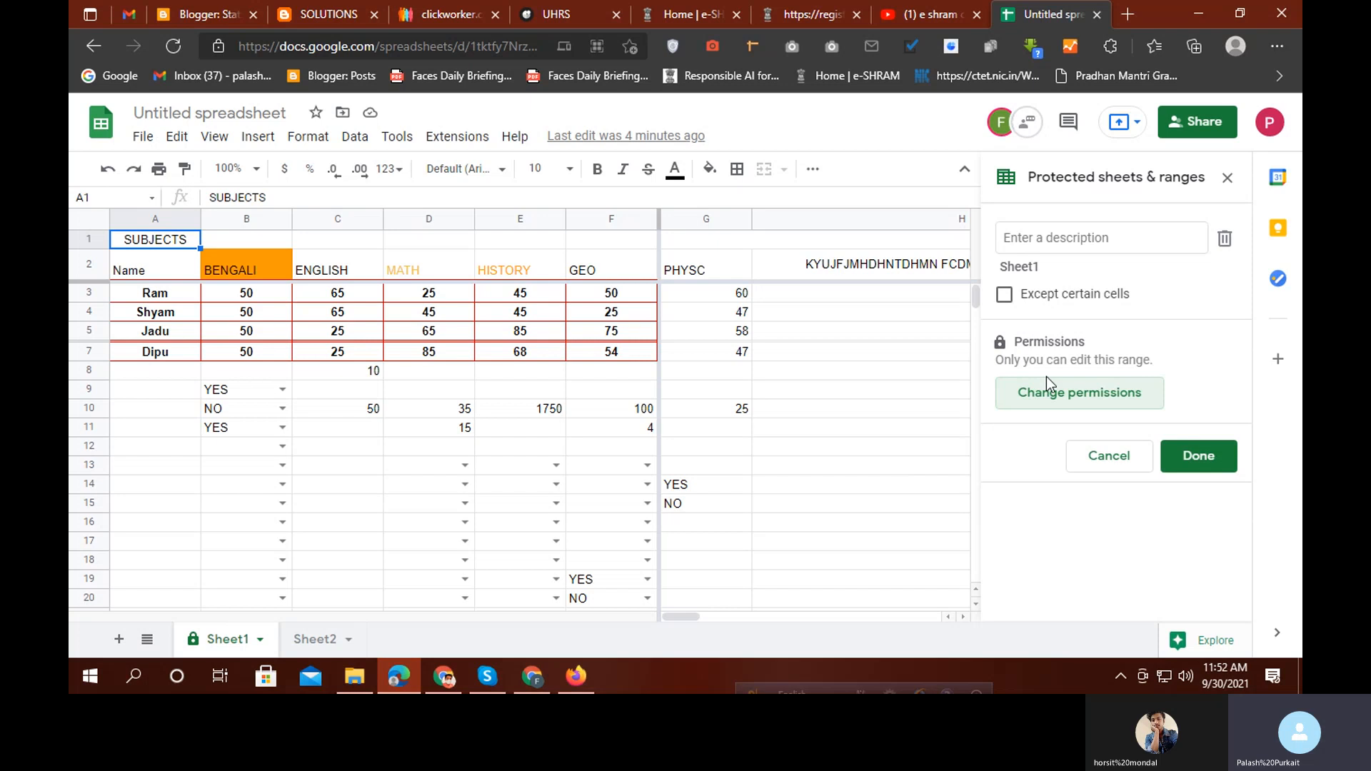
Reselect Custom permissions and save again with the collaborator unchecked, owner-only
left_click(1062, 398)
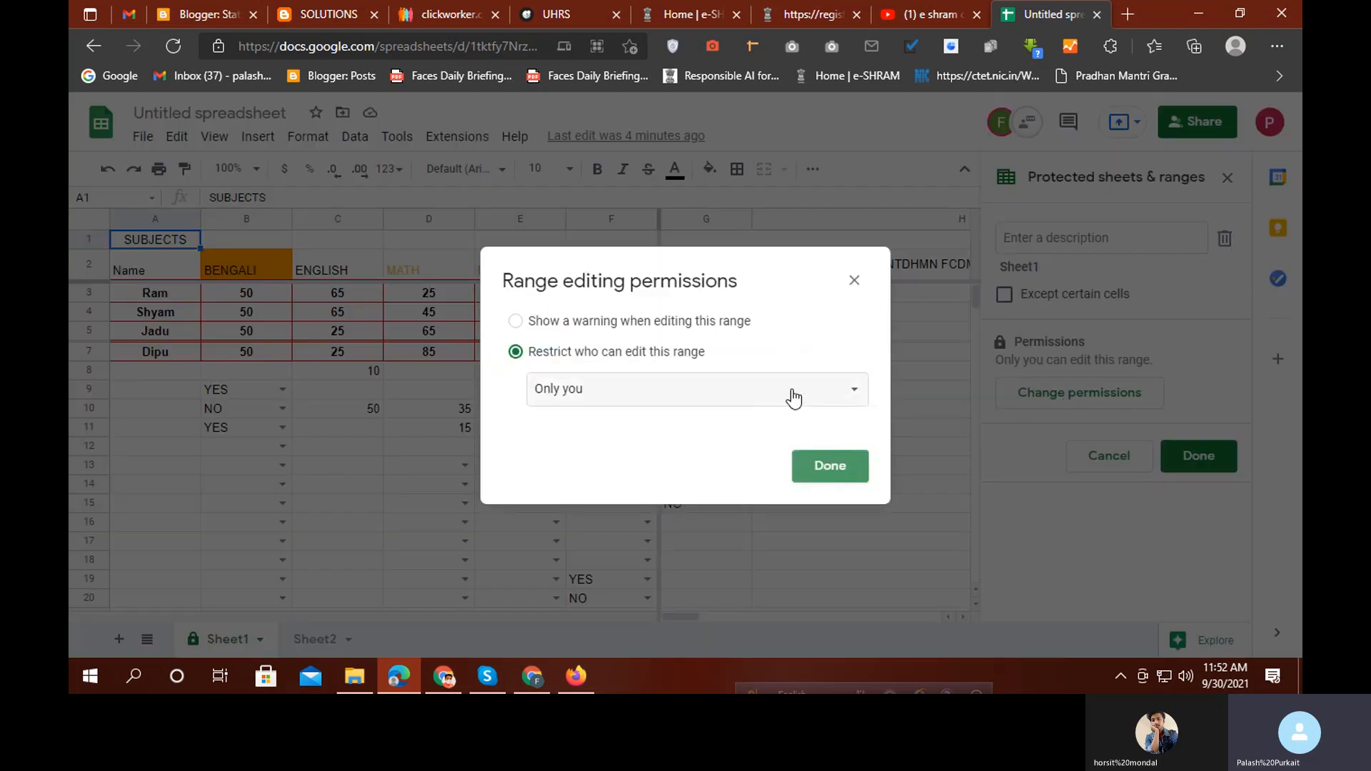
left_click(794, 397)
left_click(587, 420)
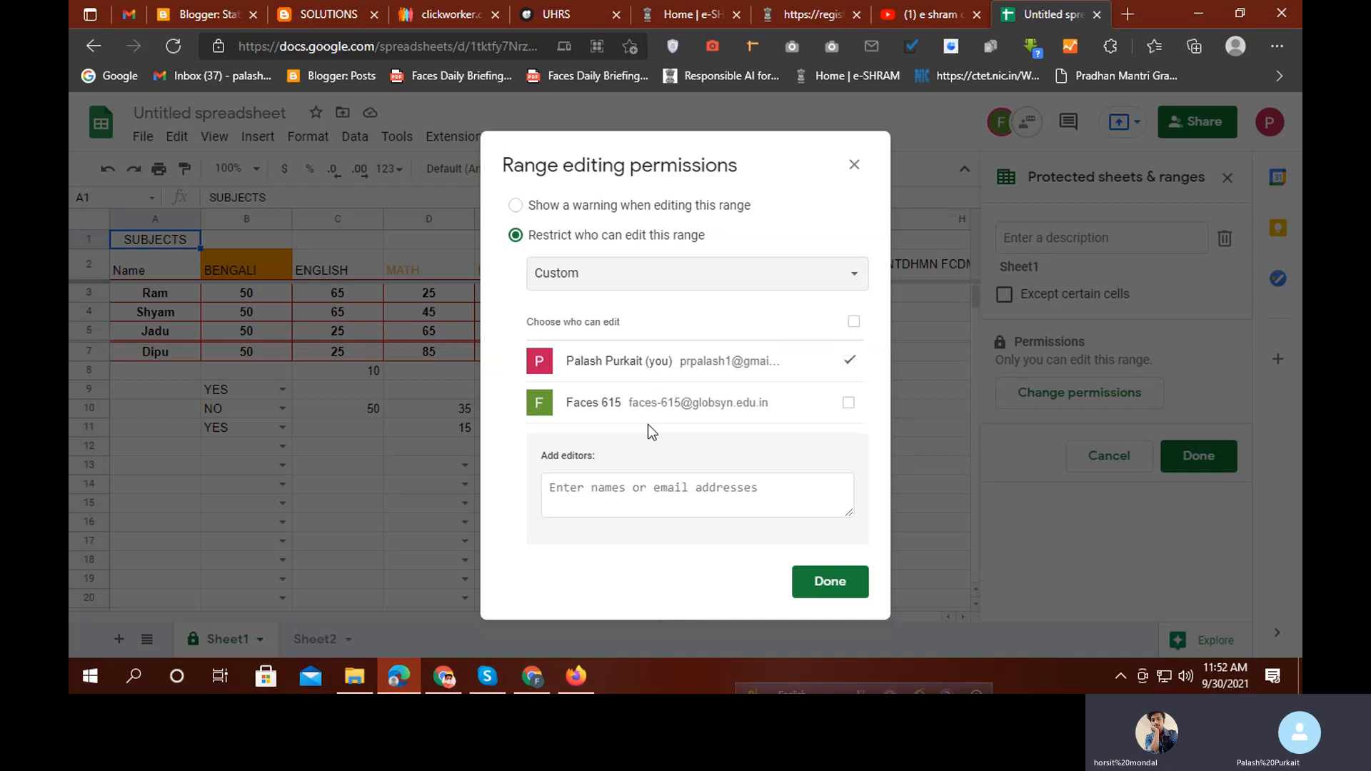
left_click(848, 403)
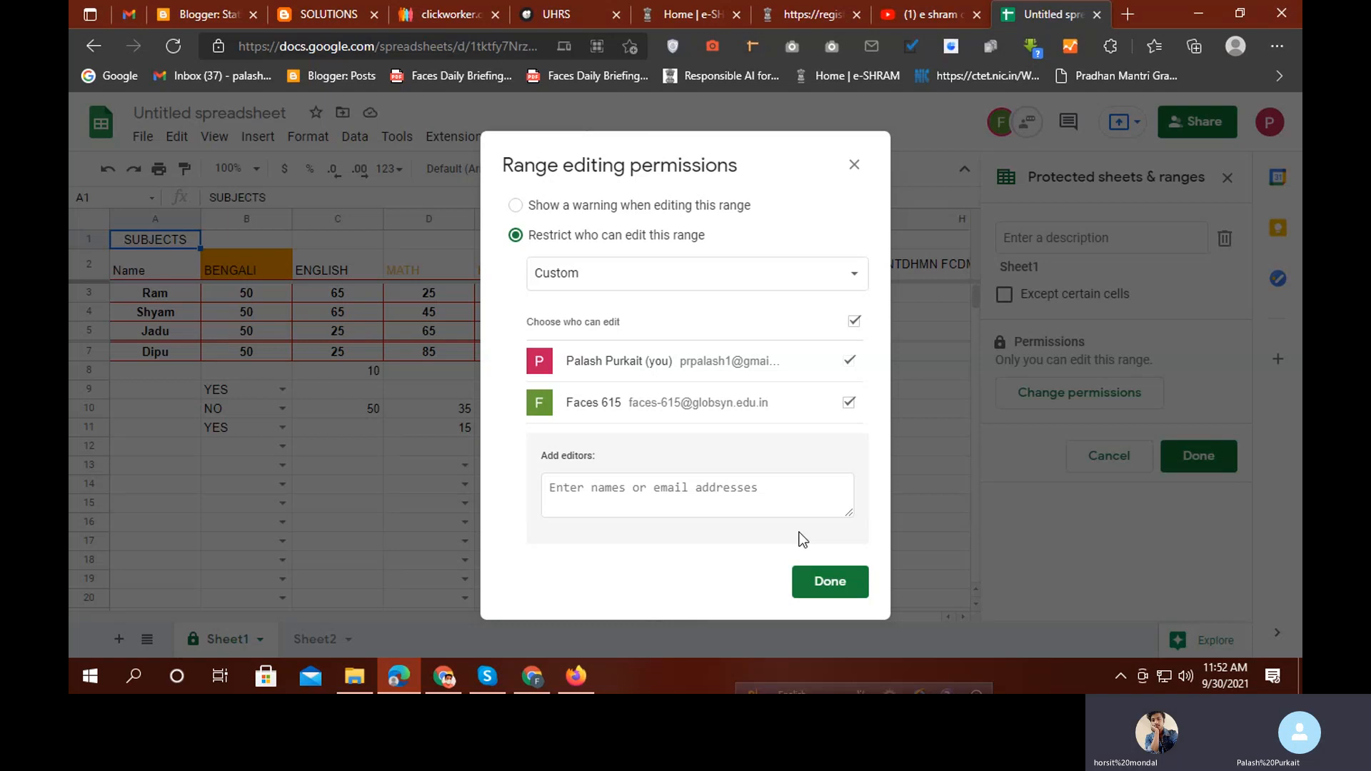
left_click(848, 402)
left_click(821, 576)
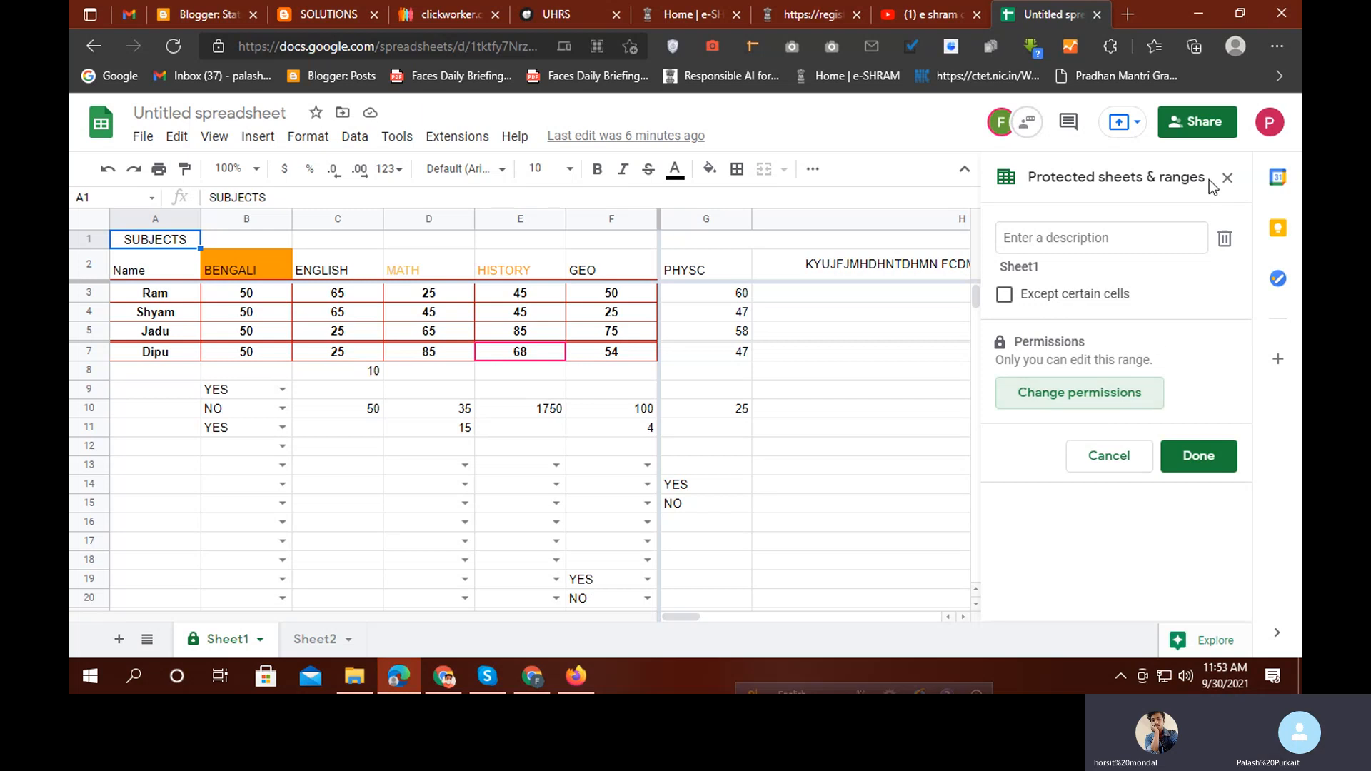
Choose Custom, check the collaborator as an editor, save, and return to the protected list
left_click(1090, 397)
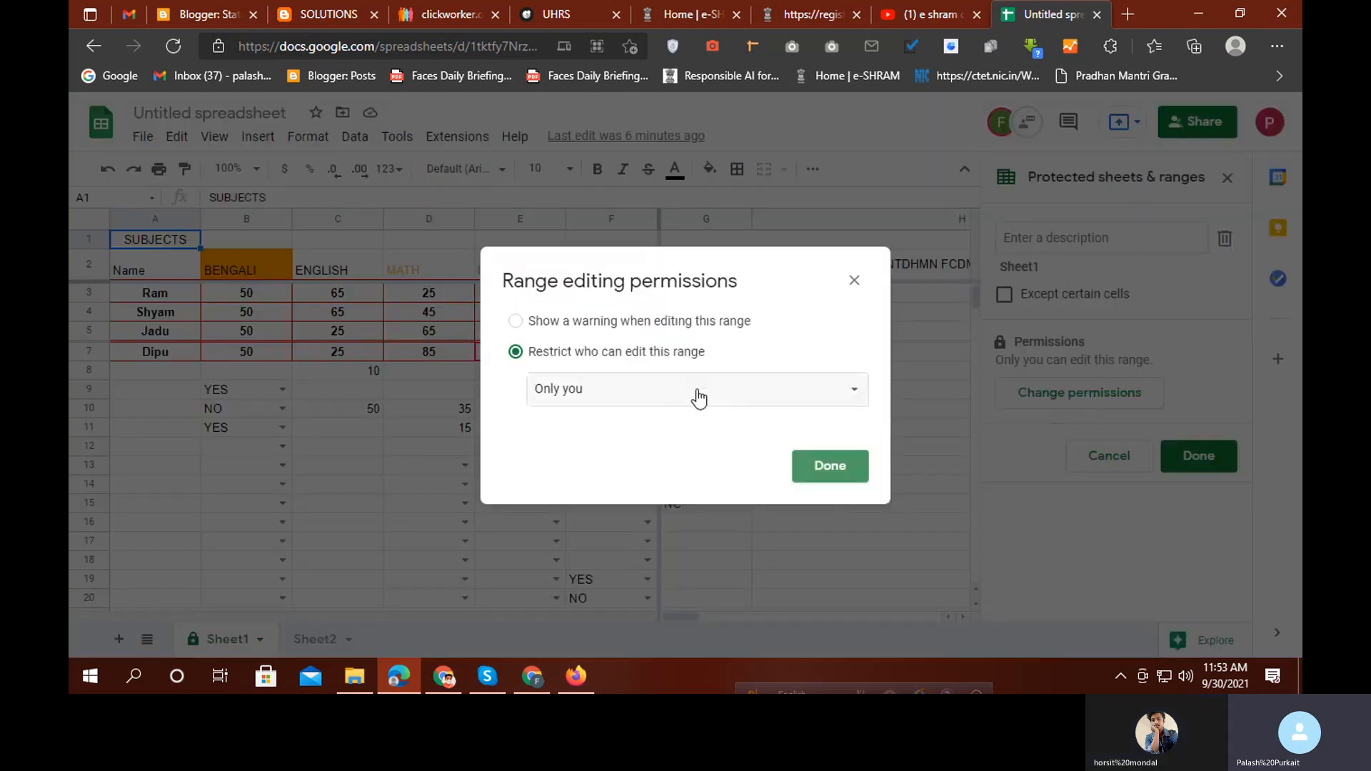
left_click(698, 397)
left_click(647, 419)
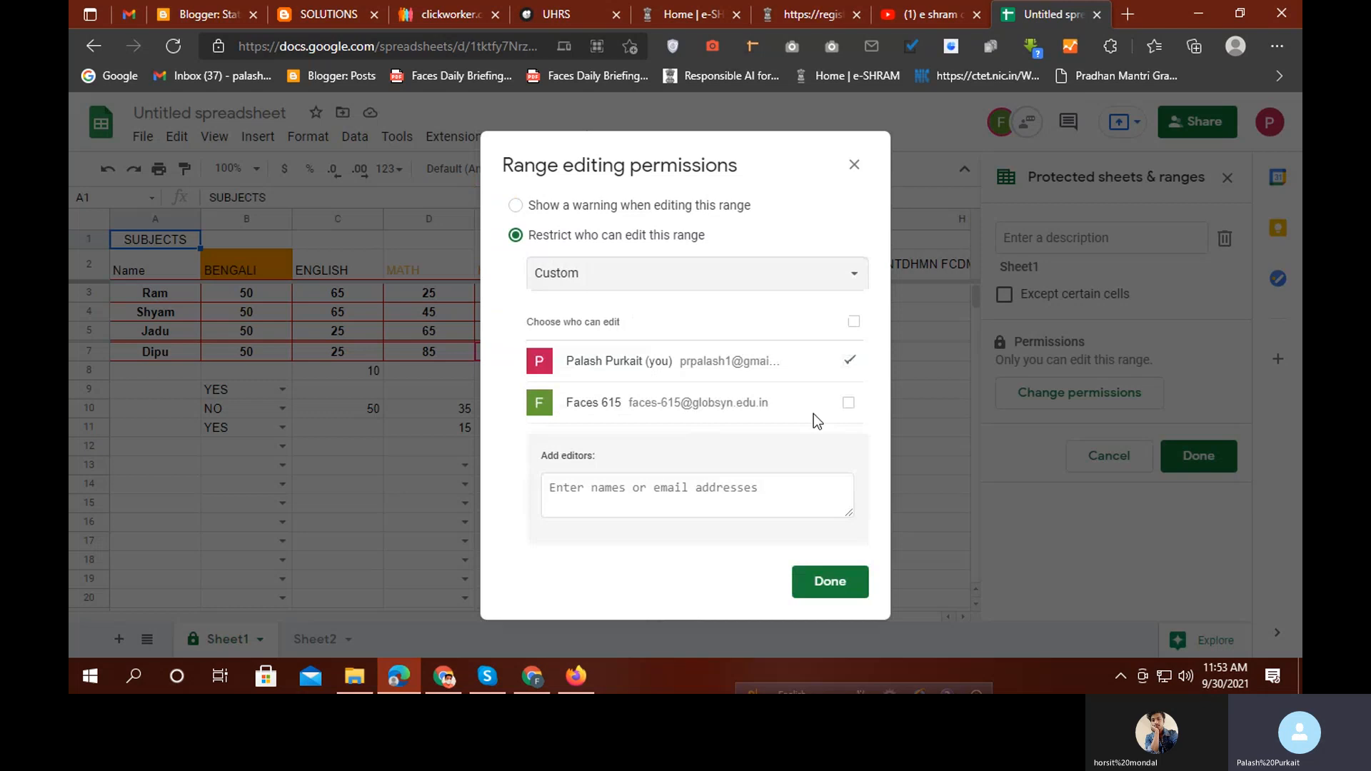
left_click(848, 403)
left_click(827, 580)
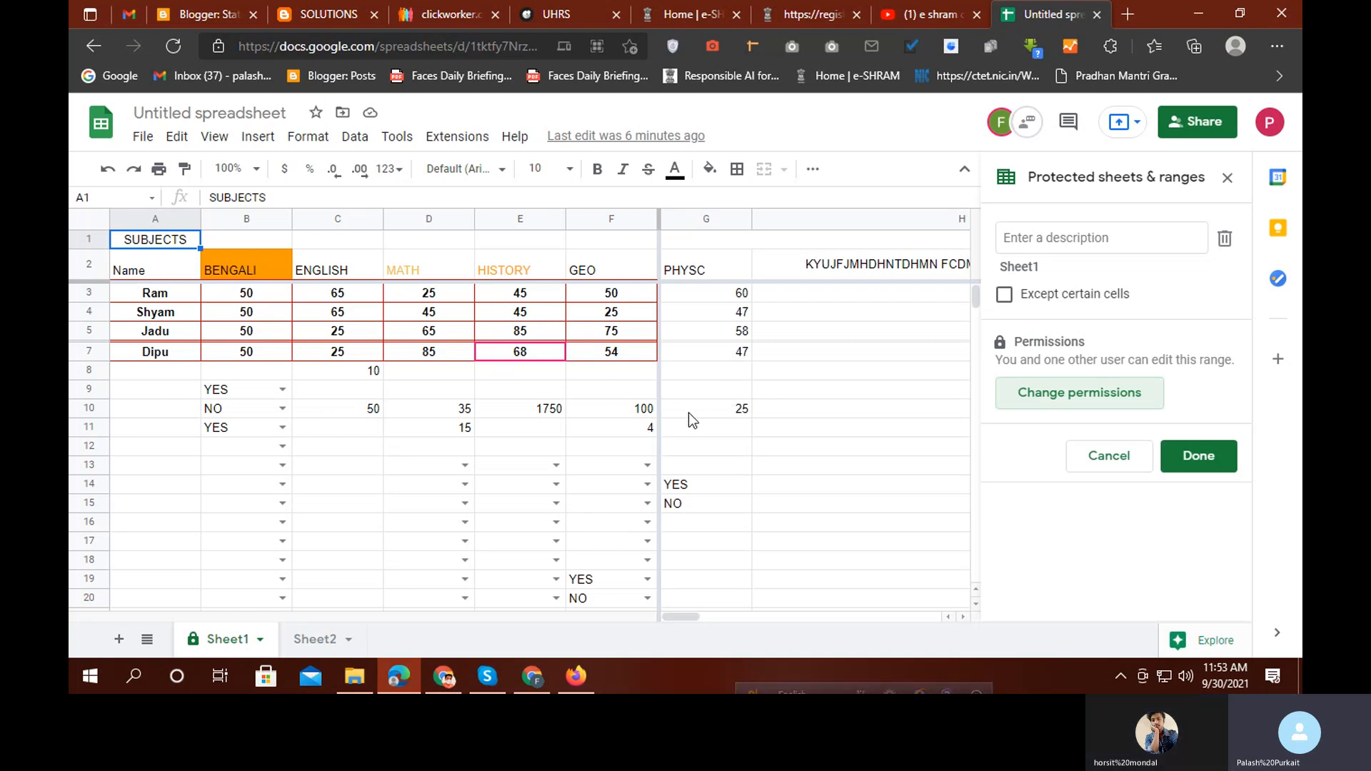
left_click(1207, 457)
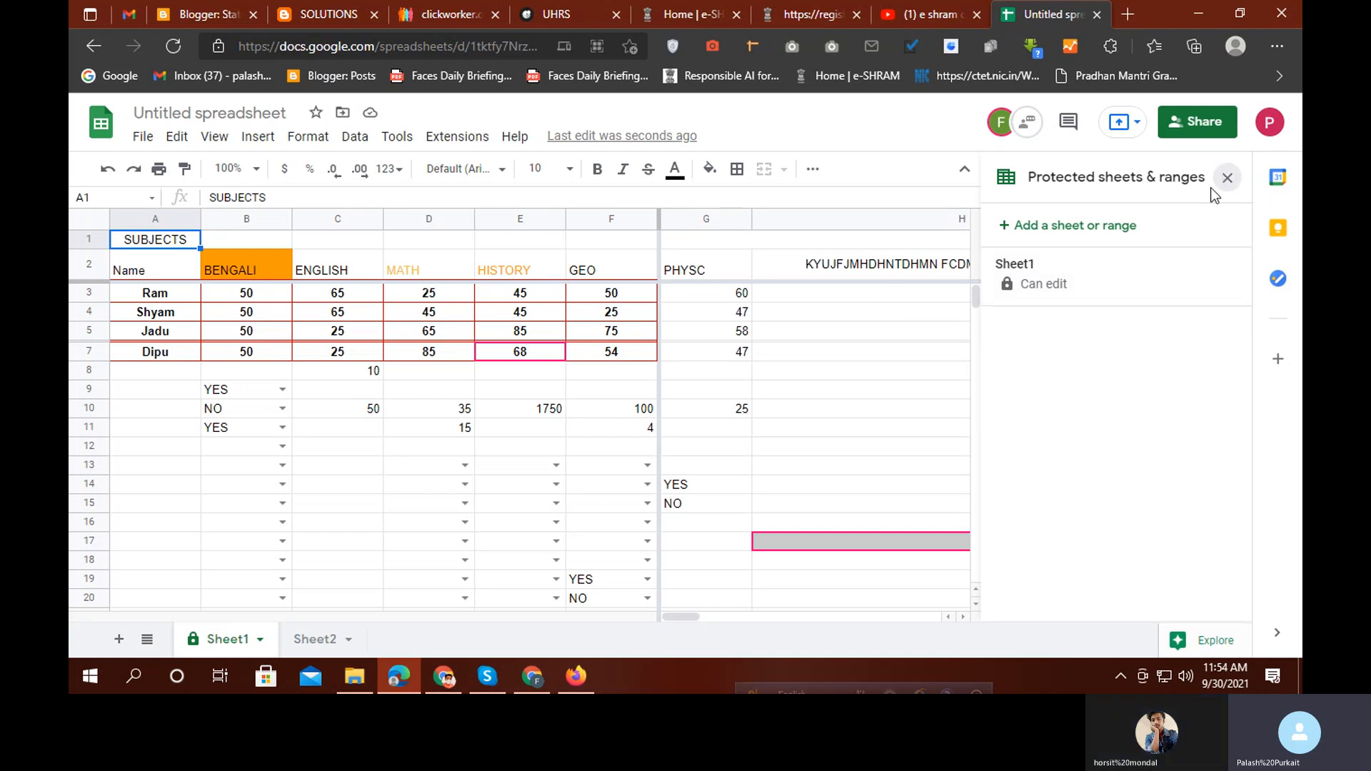
Close the Protected sheets & ranges panel to show the full marks table
left_click(1227, 177)
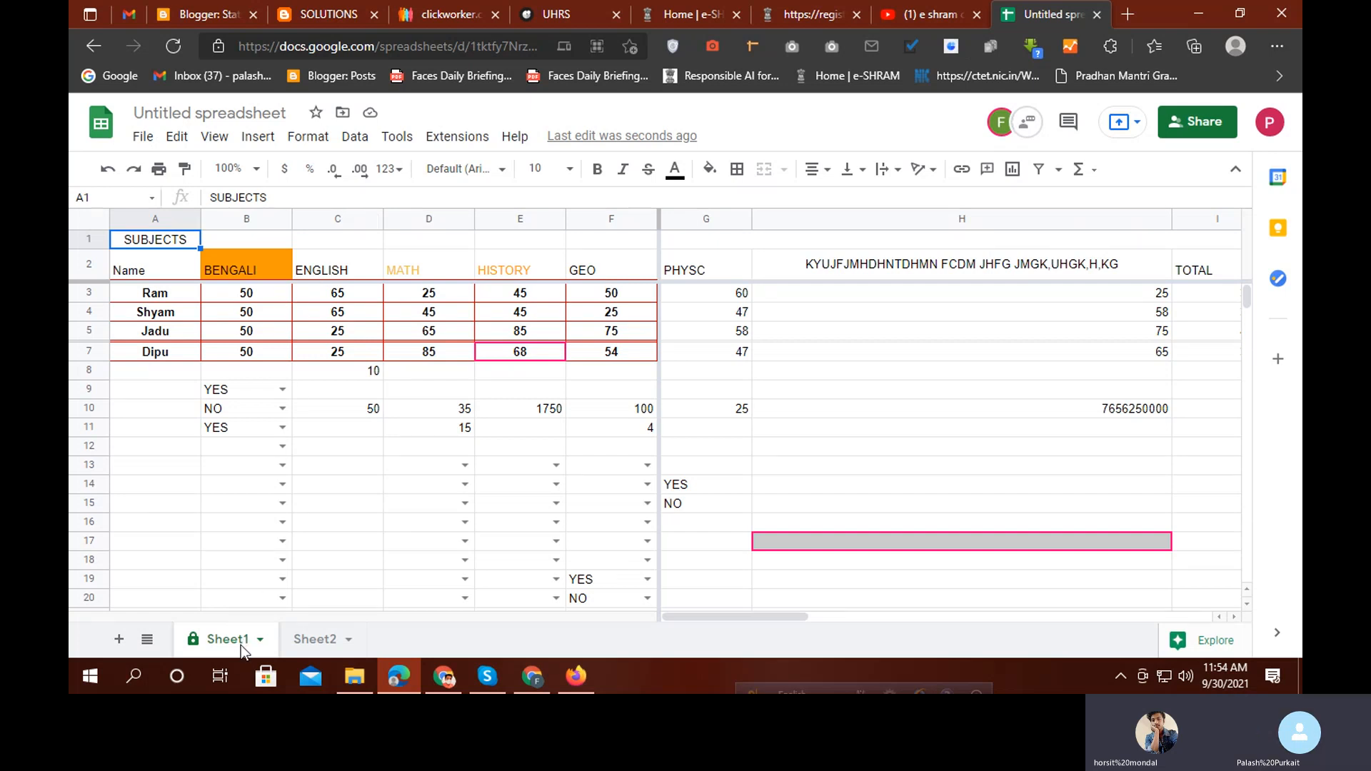
Protect Sheet2 from its tab menu, with editing permission restricted to Only you
left_click(349, 639)
left_click(349, 640)
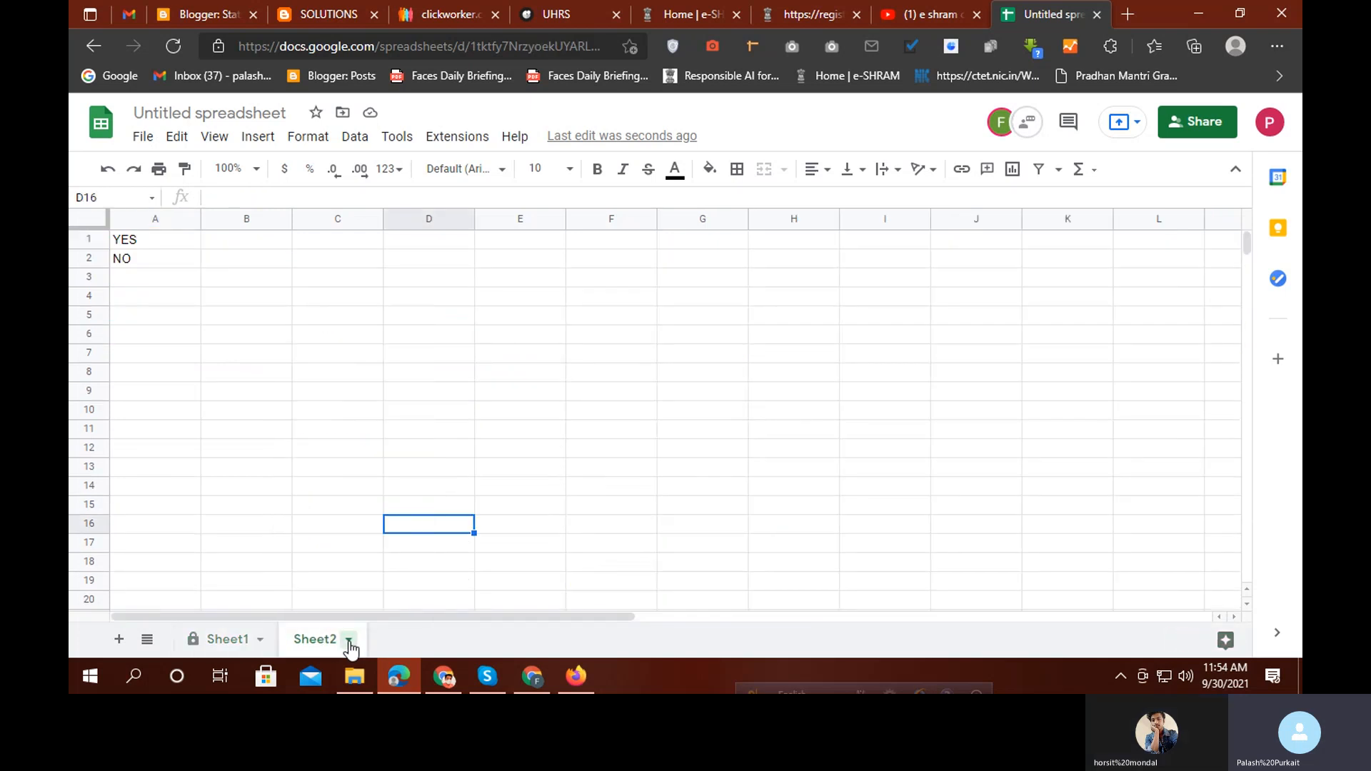
left_click(349, 639)
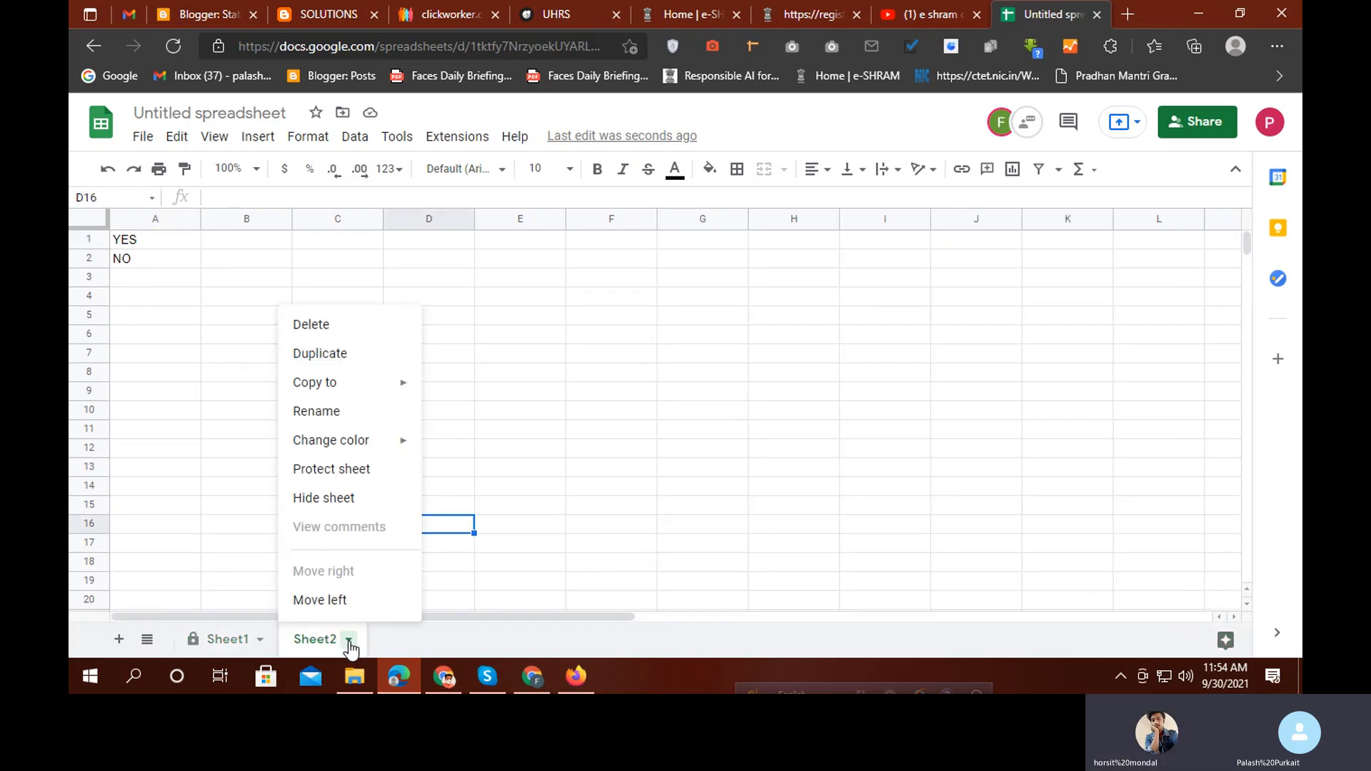
left_click(331, 469)
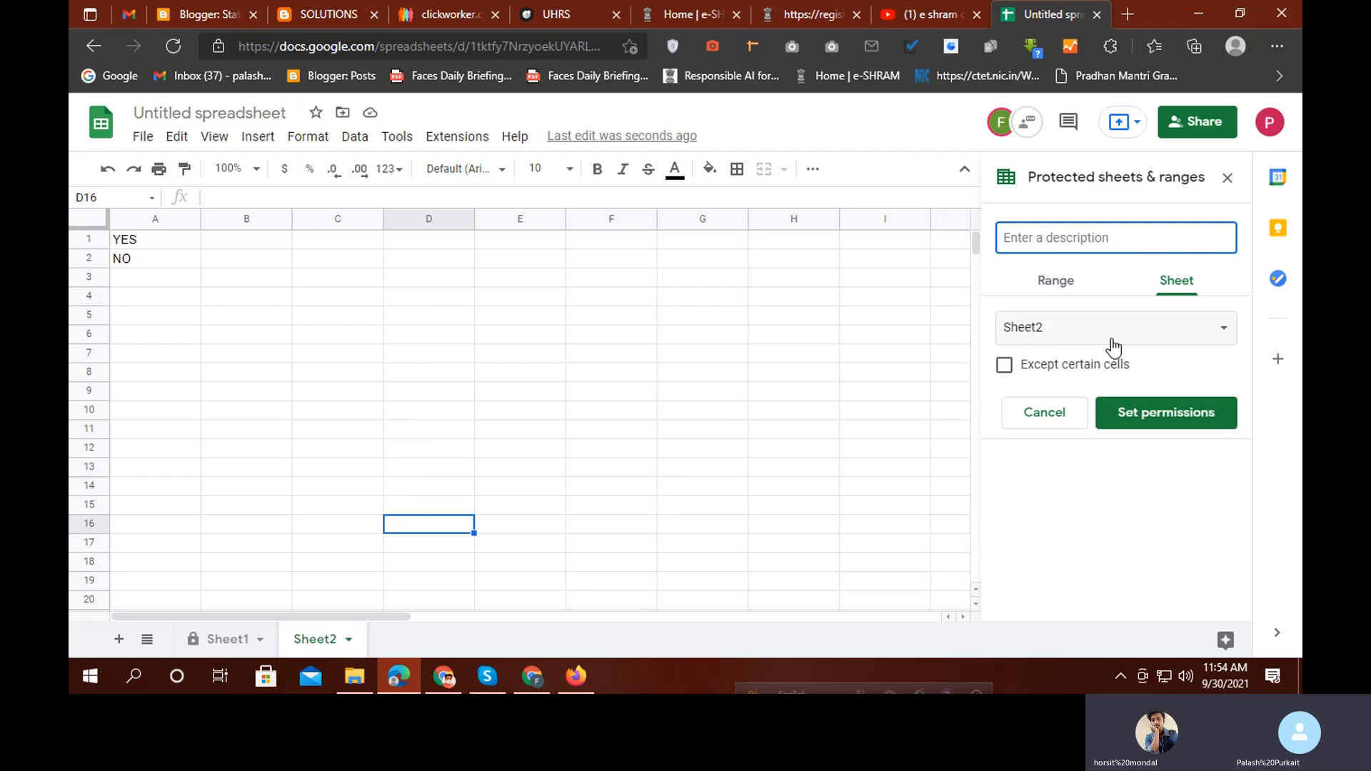
left_click(1134, 410)
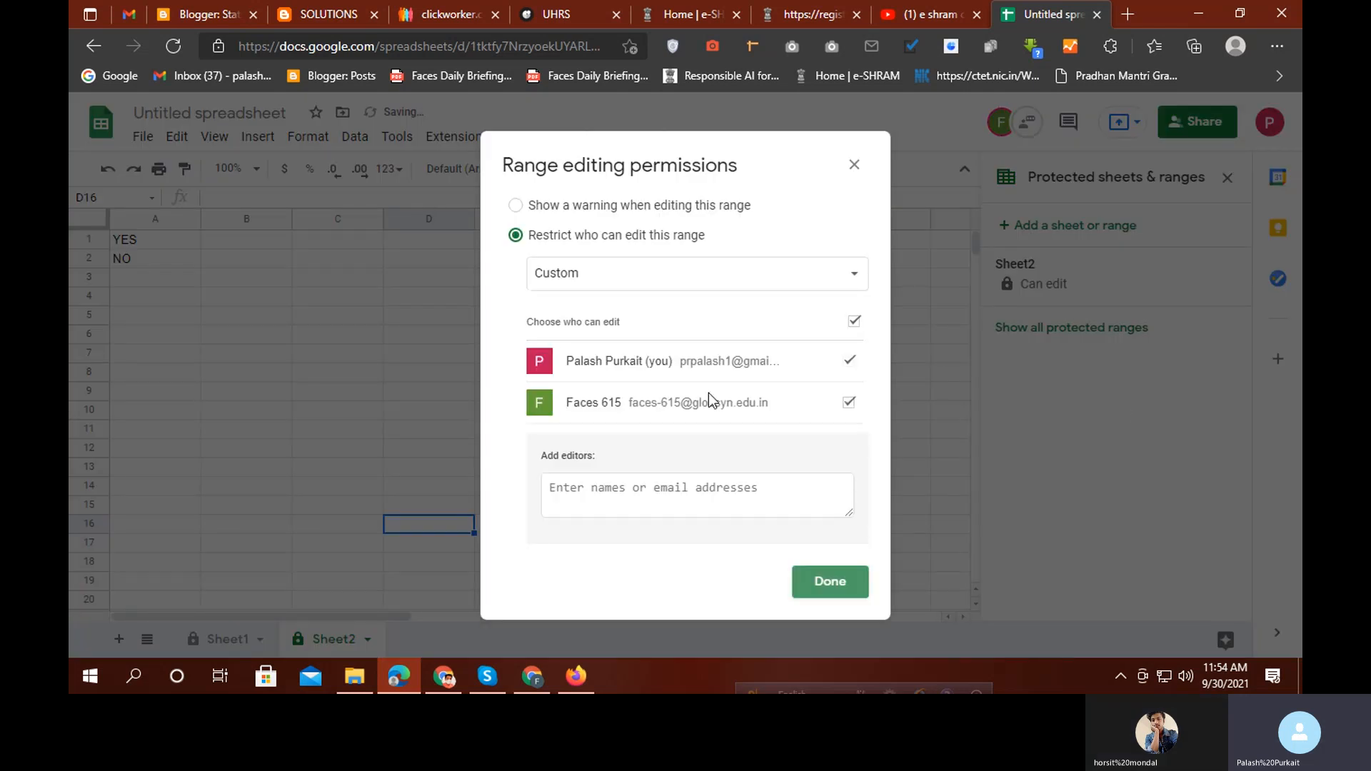
left_click(847, 280)
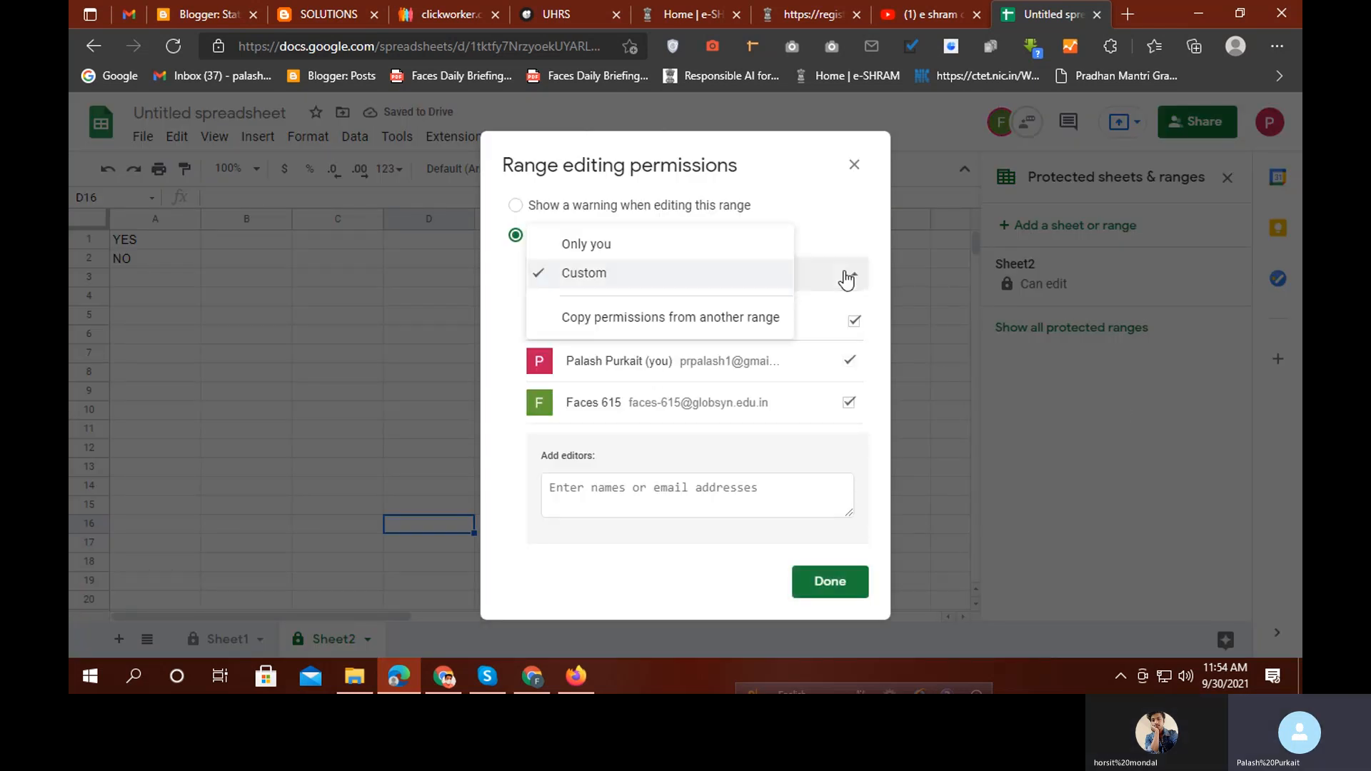
left_click(586, 243)
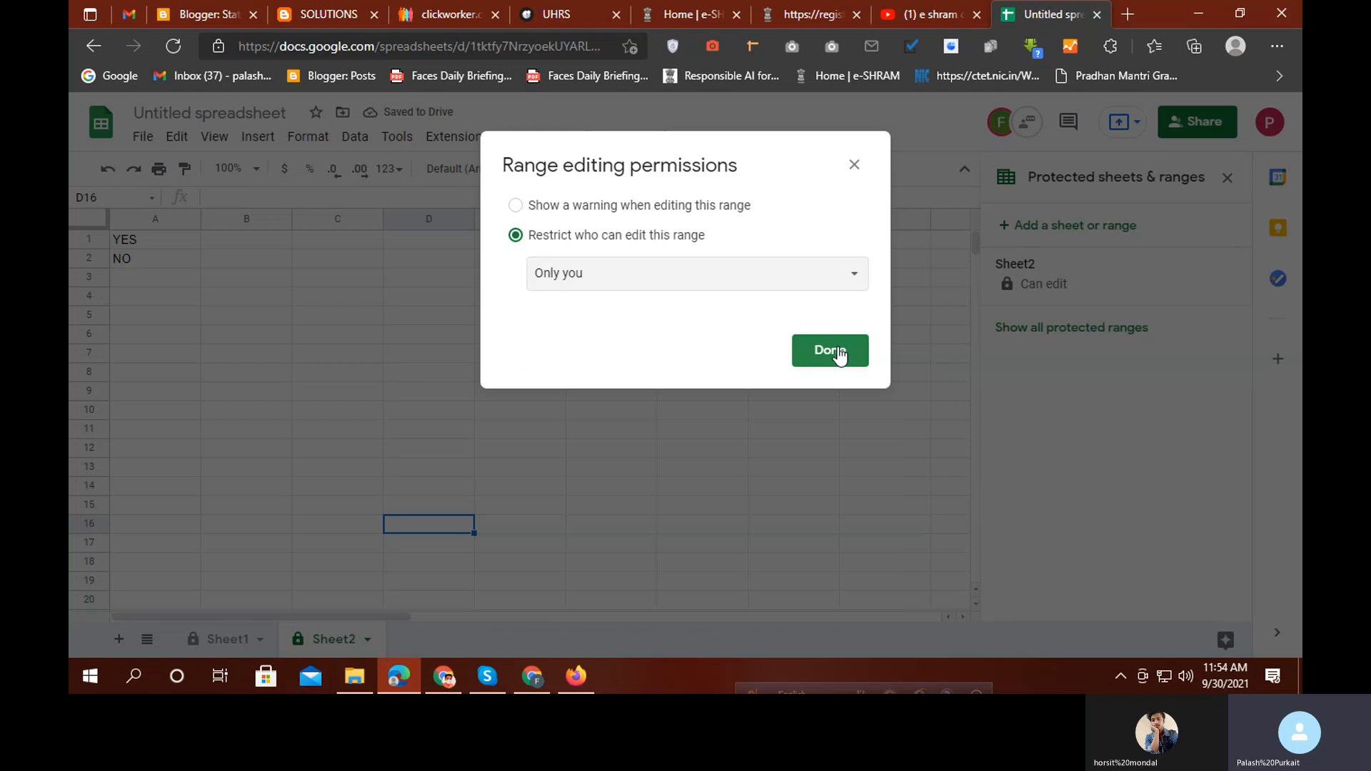
left_click(830, 352)
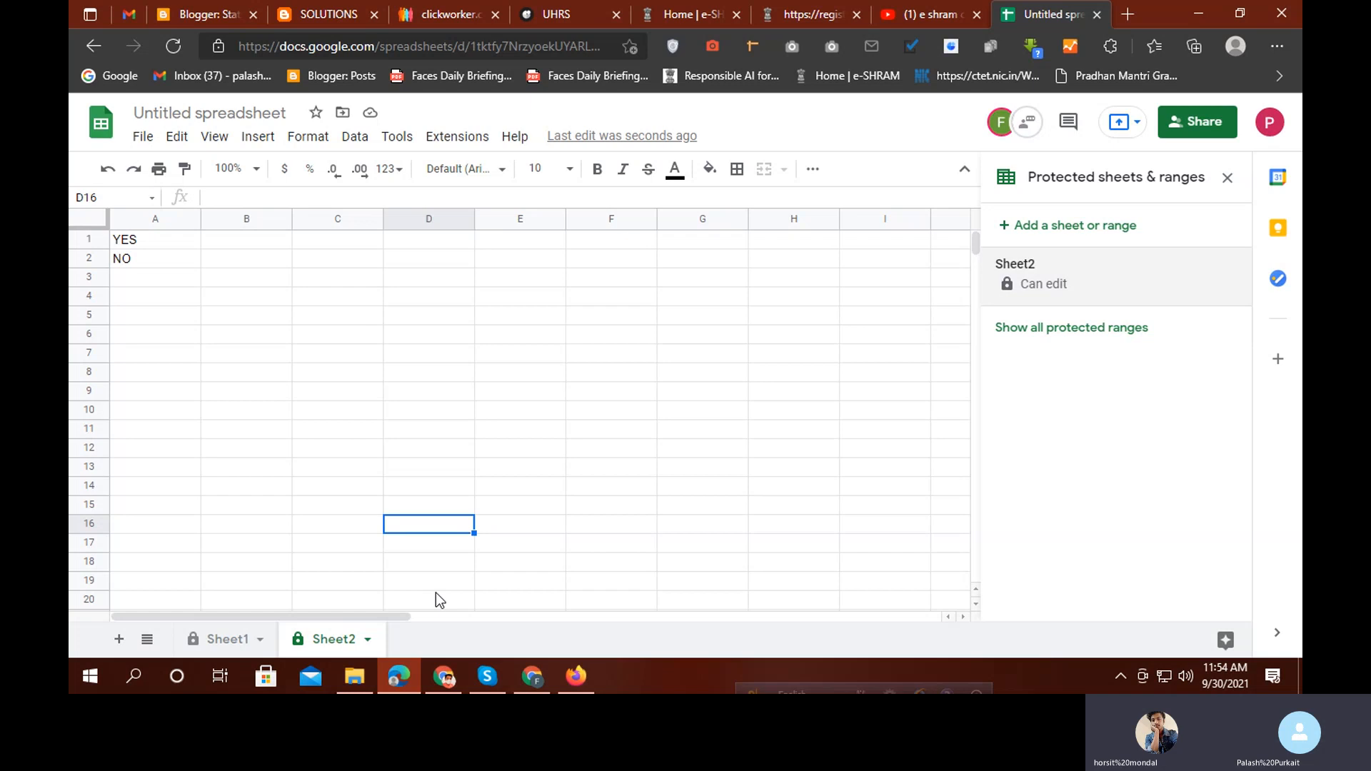
Change Sheet2's protection permissions to a custom list of editors and save
left_click(1023, 292)
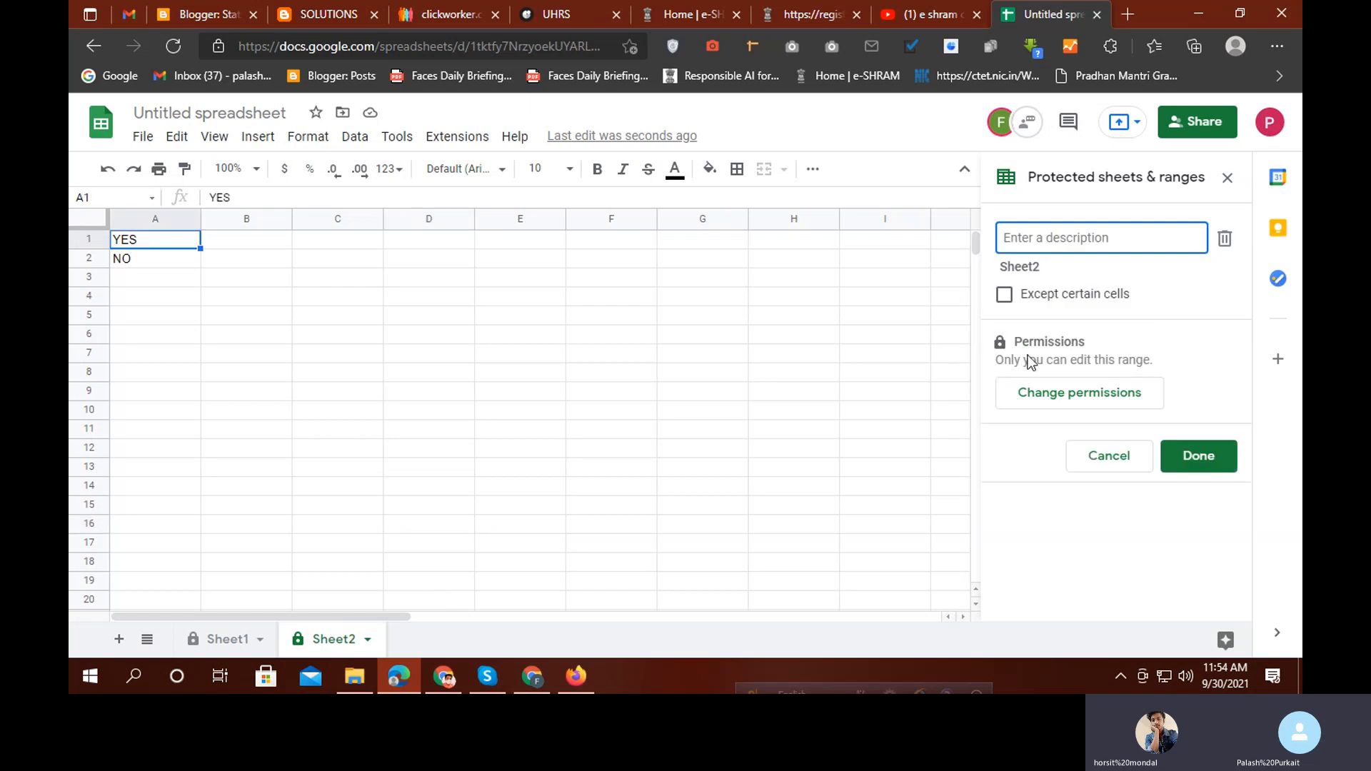
left_click(1098, 395)
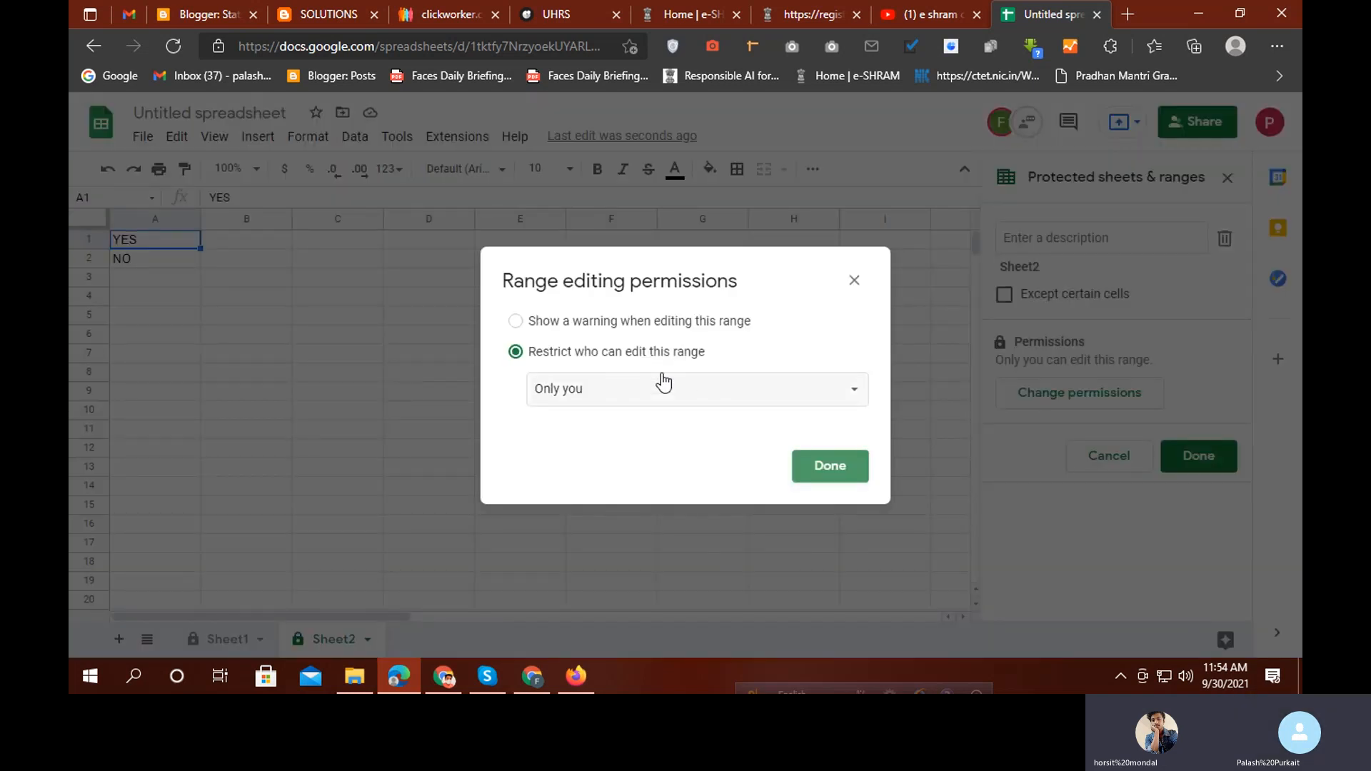
left_click(635, 391)
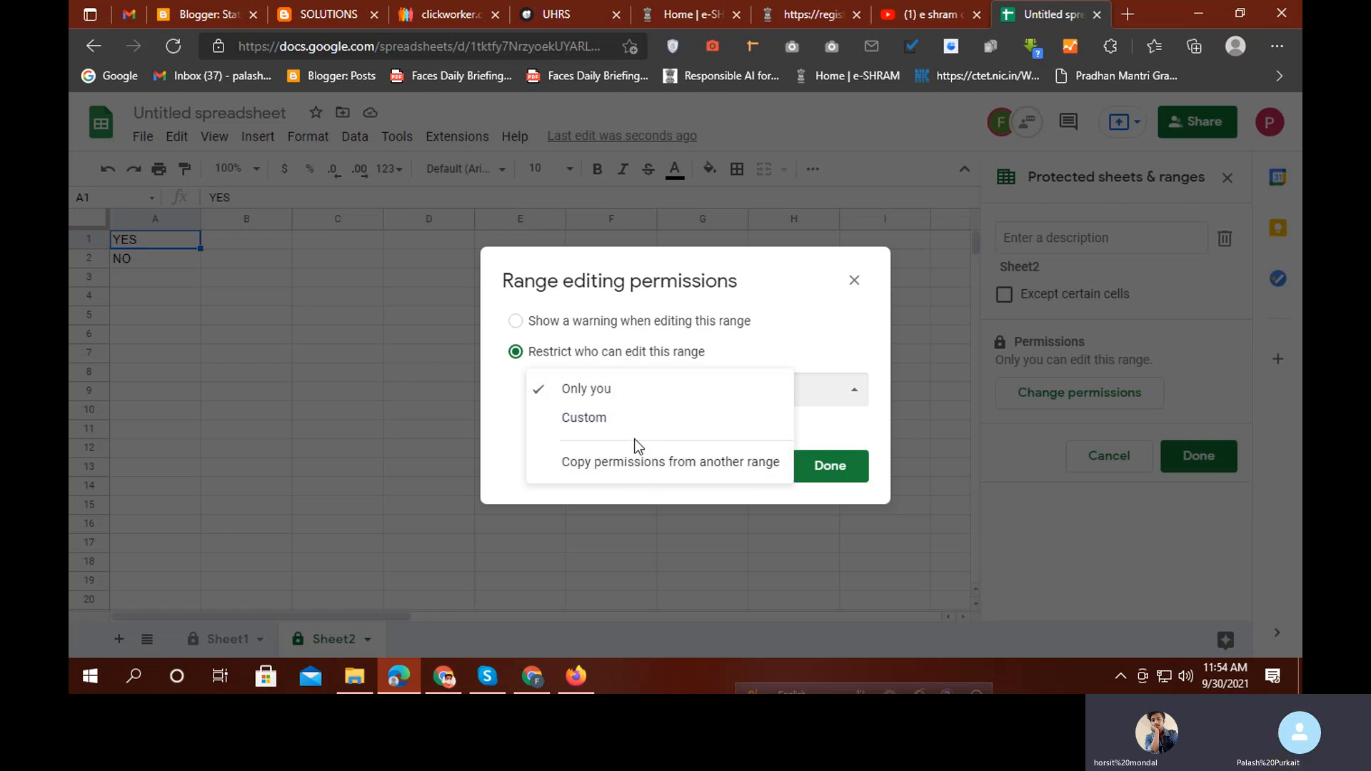
left_click(583, 422)
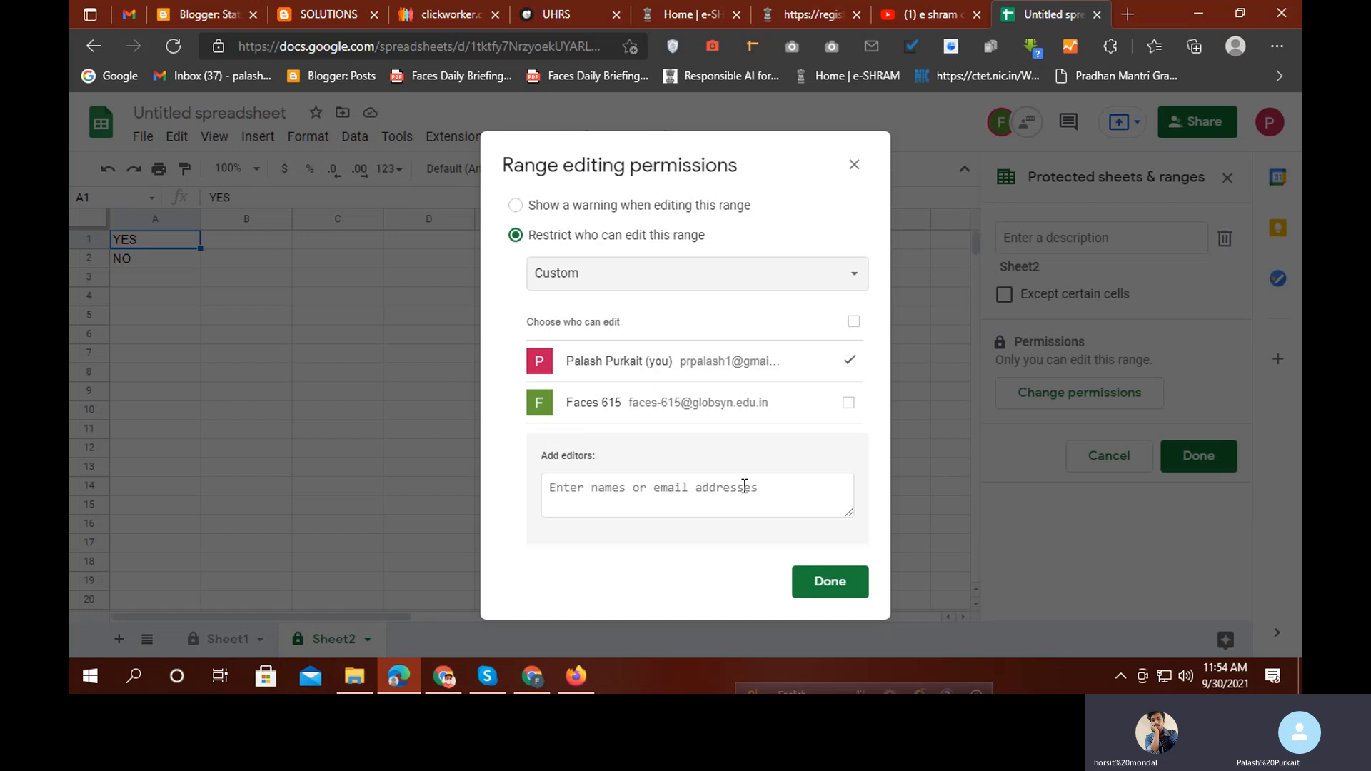
left_click(844, 588)
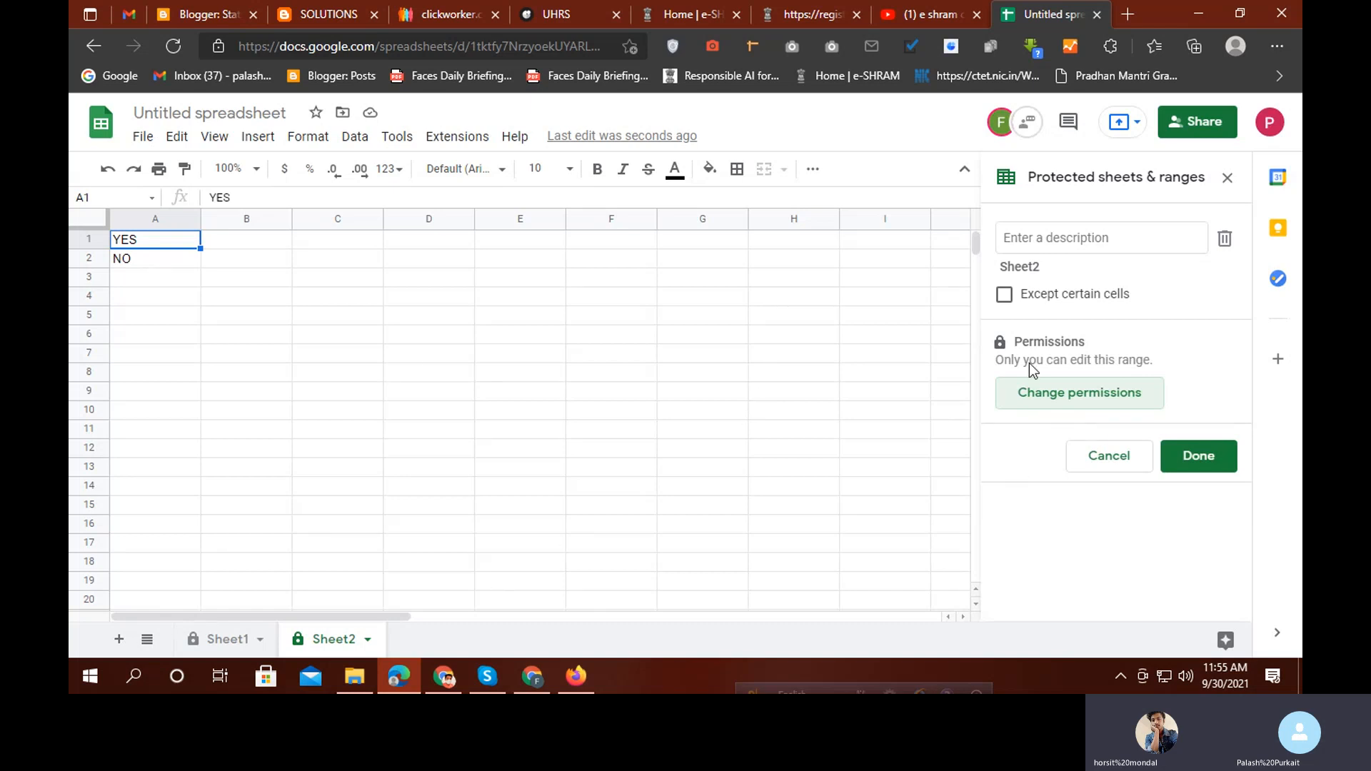
left_click(1000, 341)
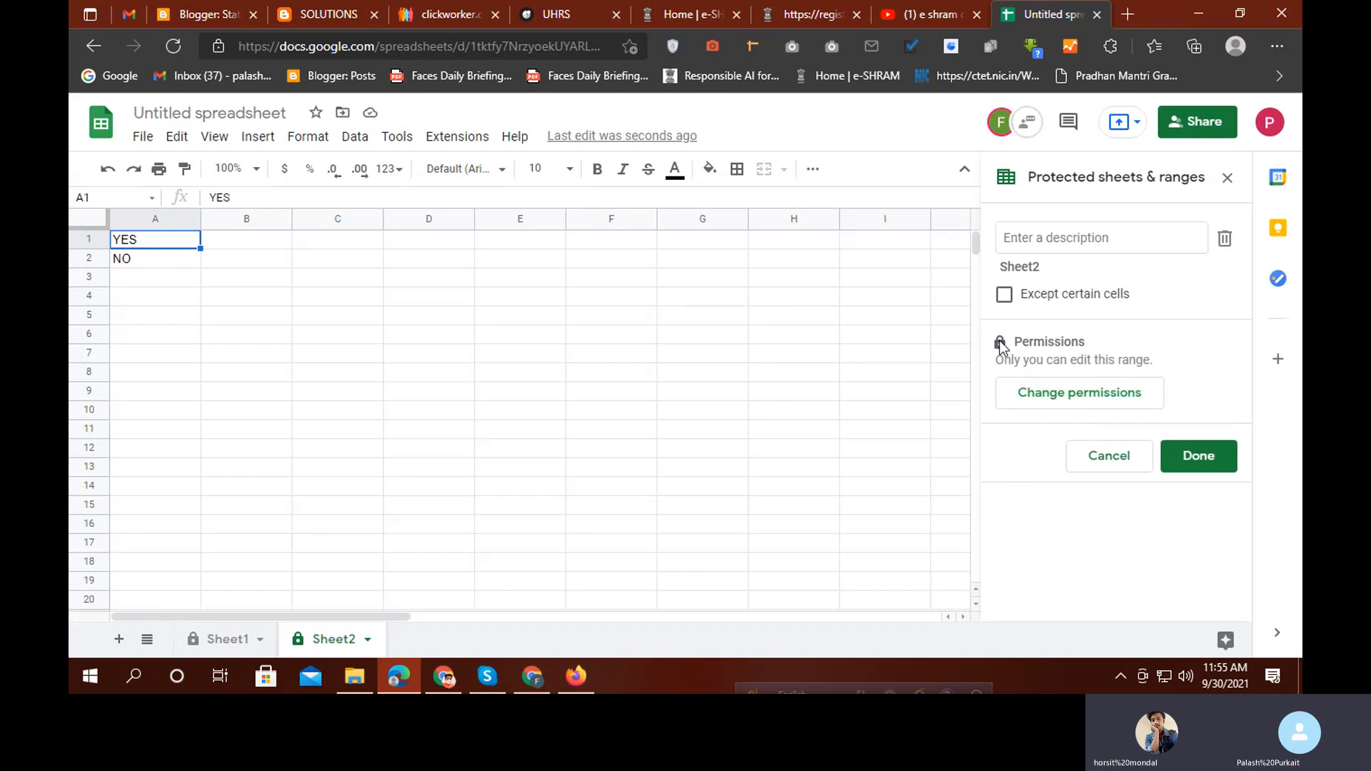
Reopen Sheet2's permissions, briefly try the warning-only option, then choose Custom editors again
left_click(1037, 392)
left_click(766, 394)
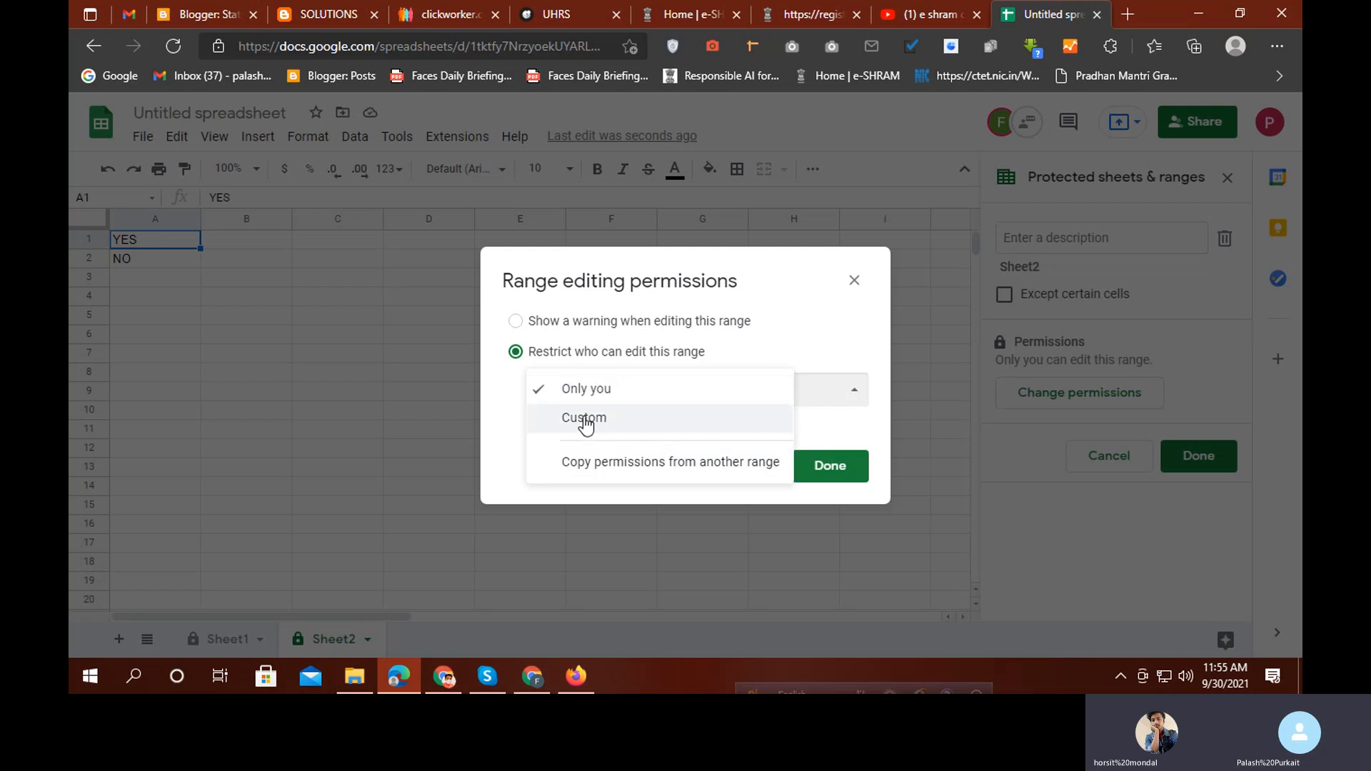
left_click(516, 321)
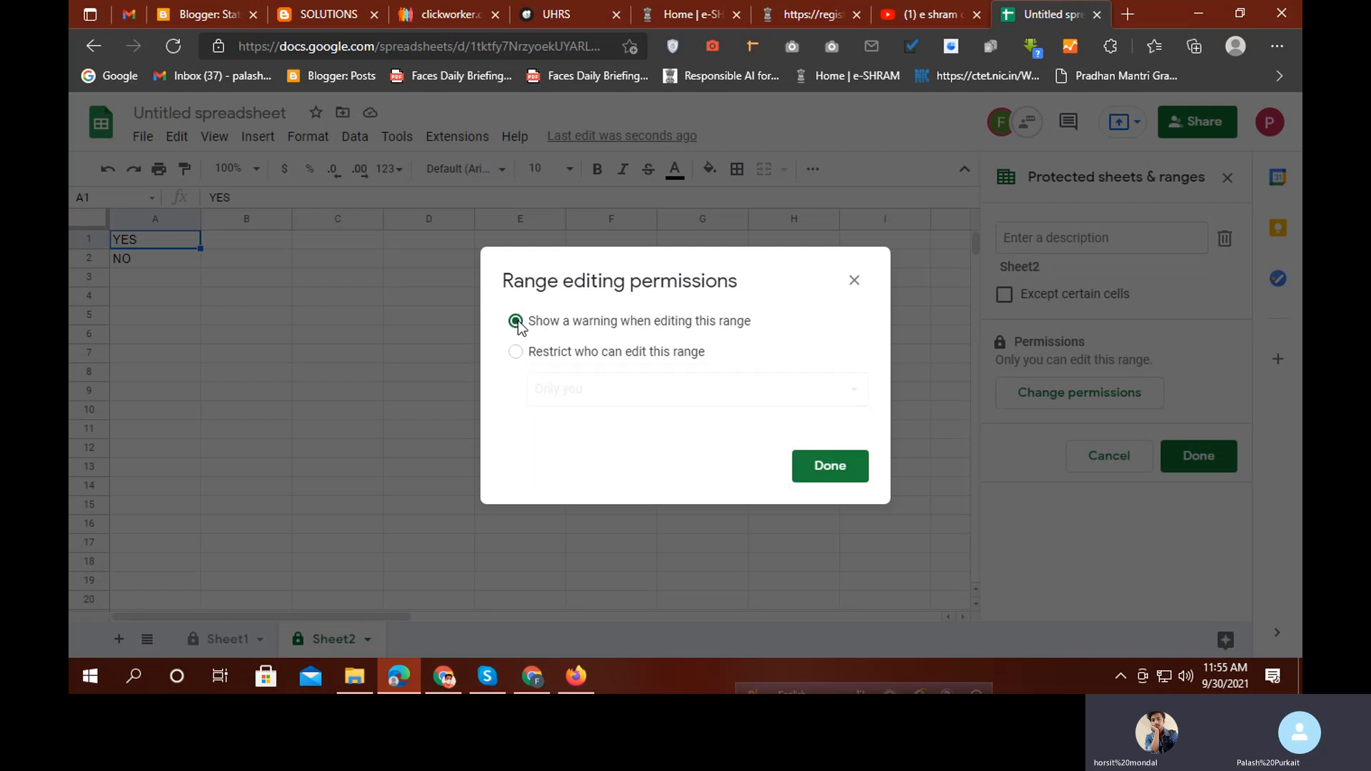
left_click(515, 352)
left_click(560, 399)
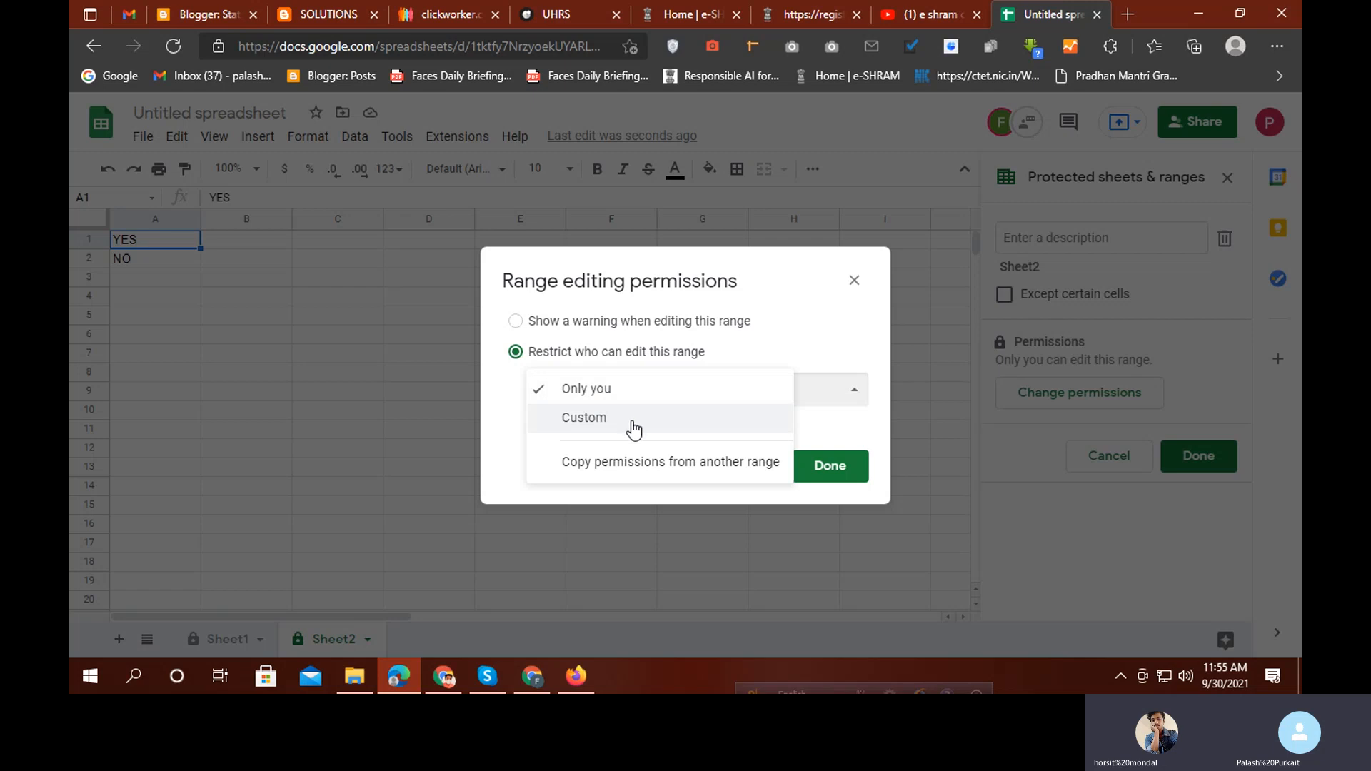
left_click(584, 417)
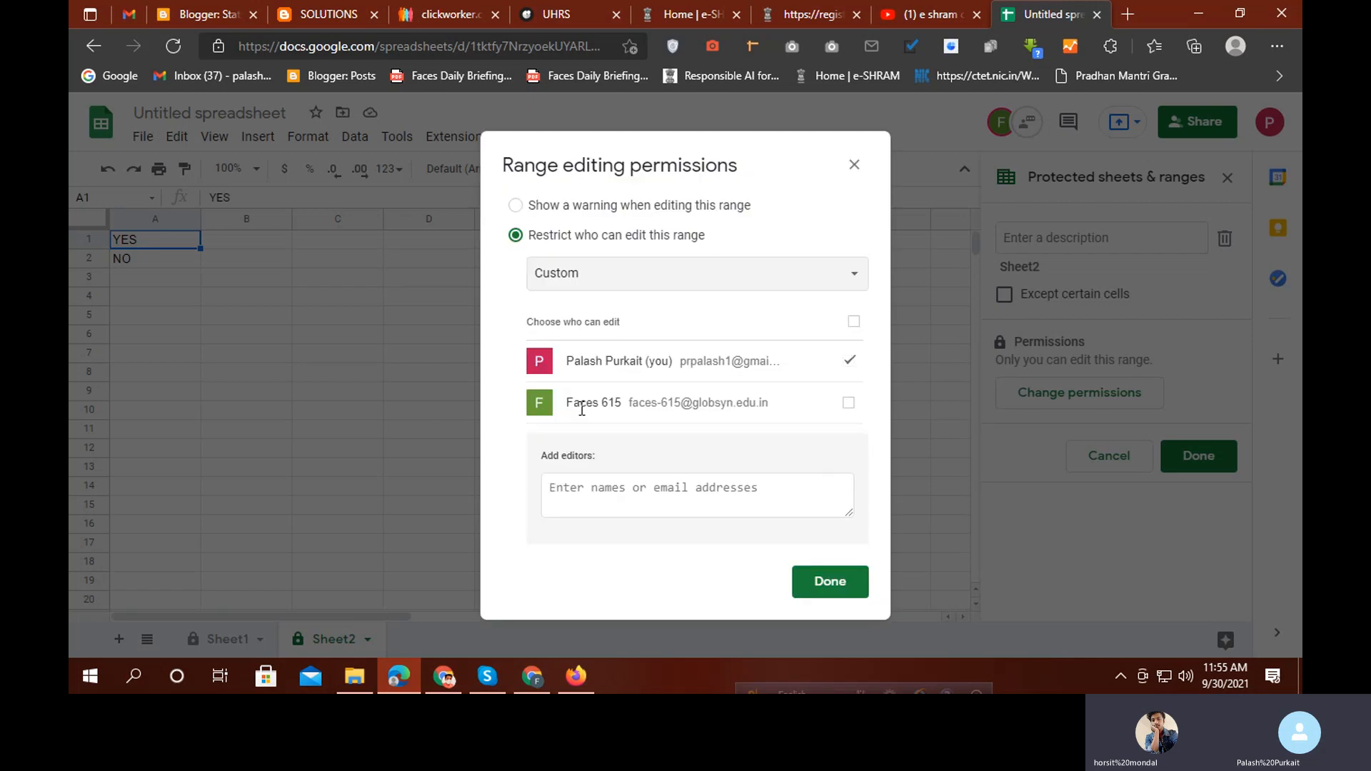
Add 'all' as an extra editor and save, then delete Sheet2's protected range
left_click(650, 485)
type("a")
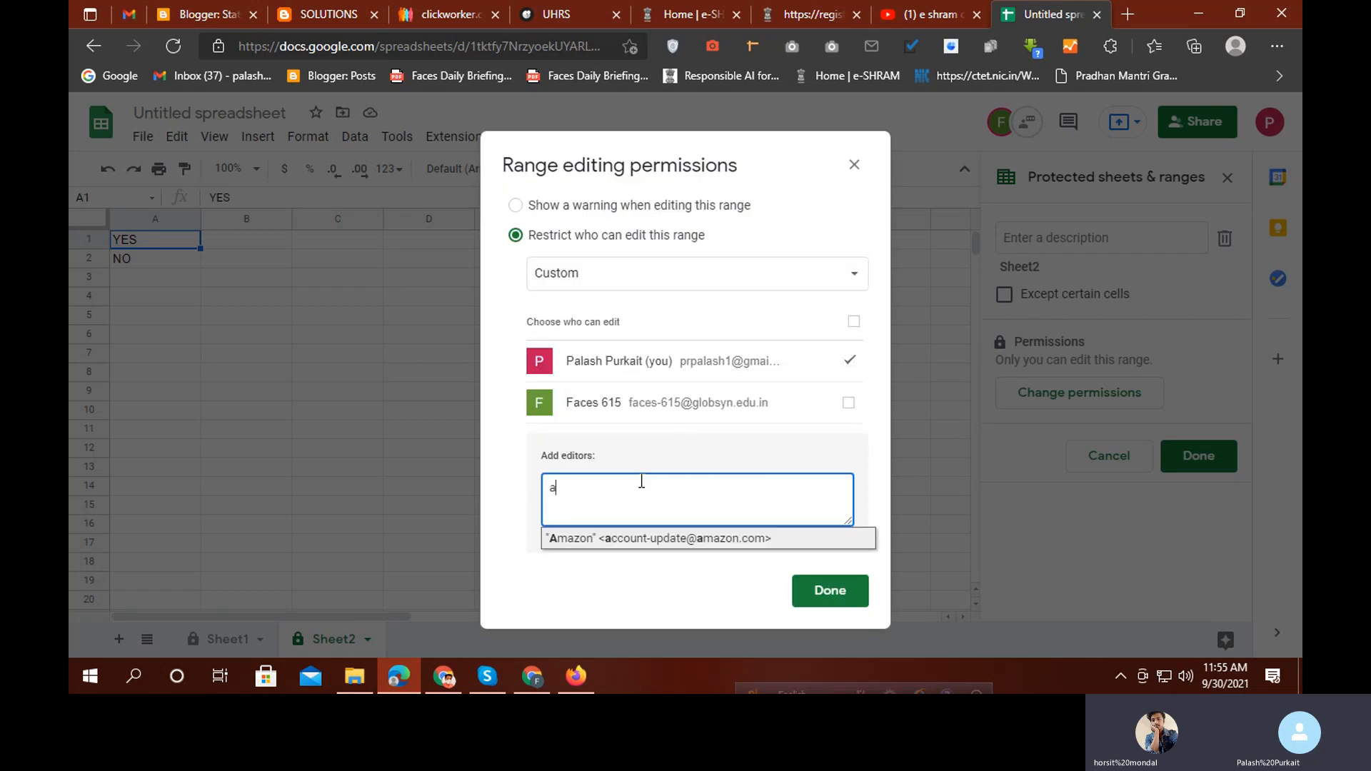
type("ll")
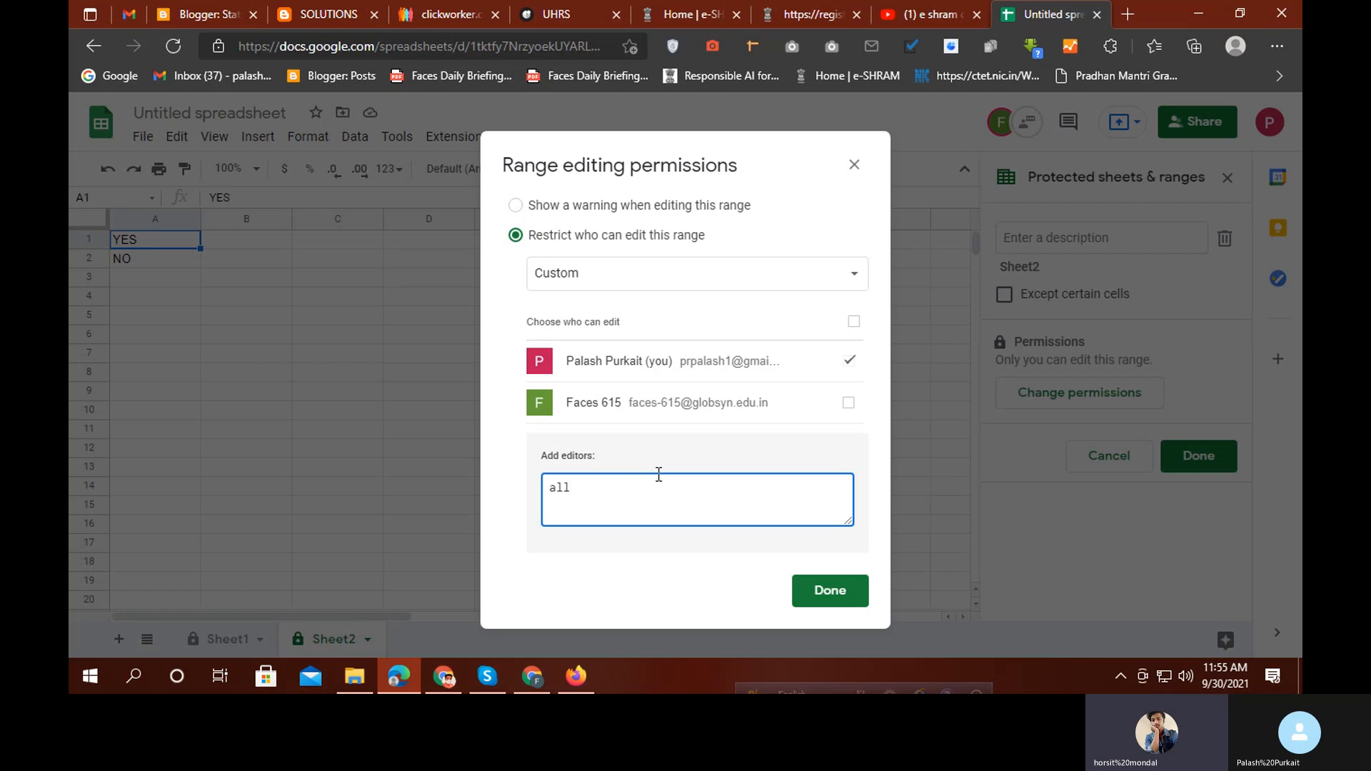
left_click(816, 604)
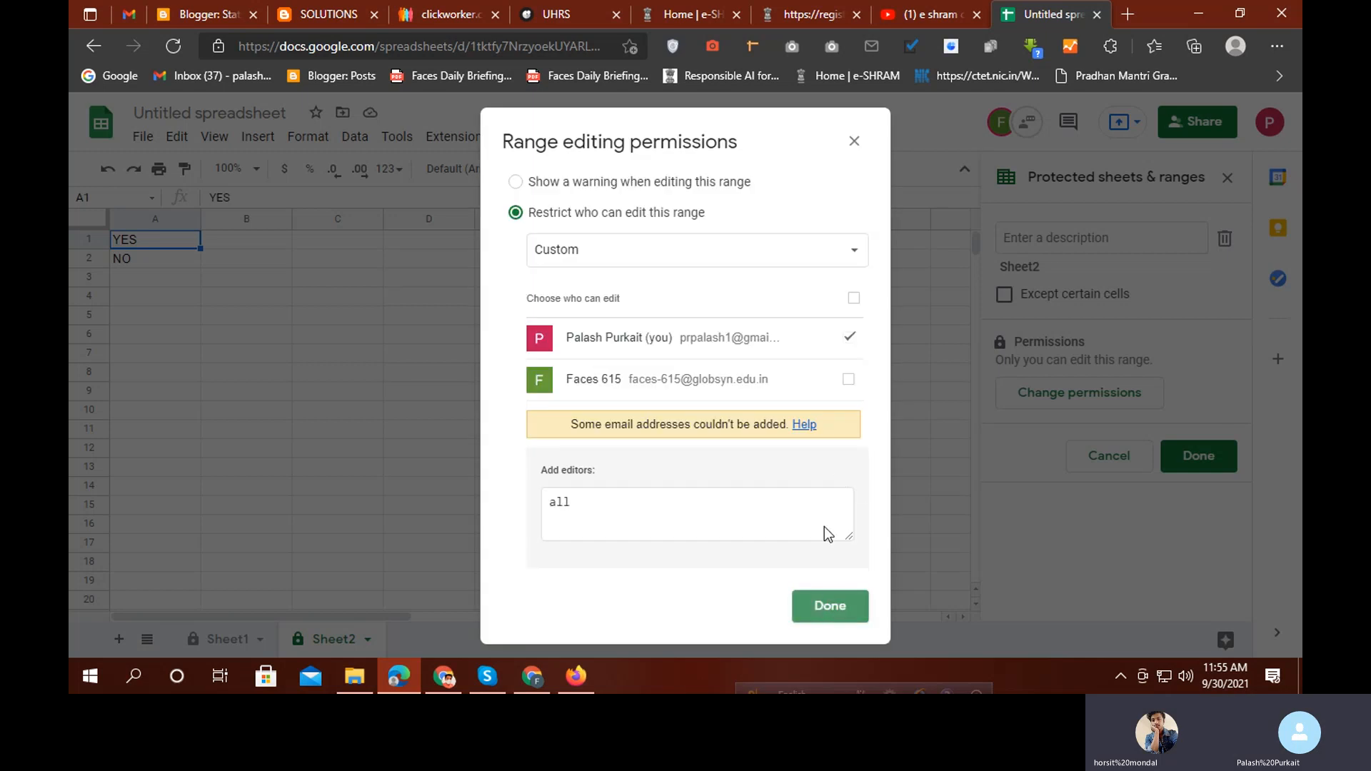
left_click(854, 140)
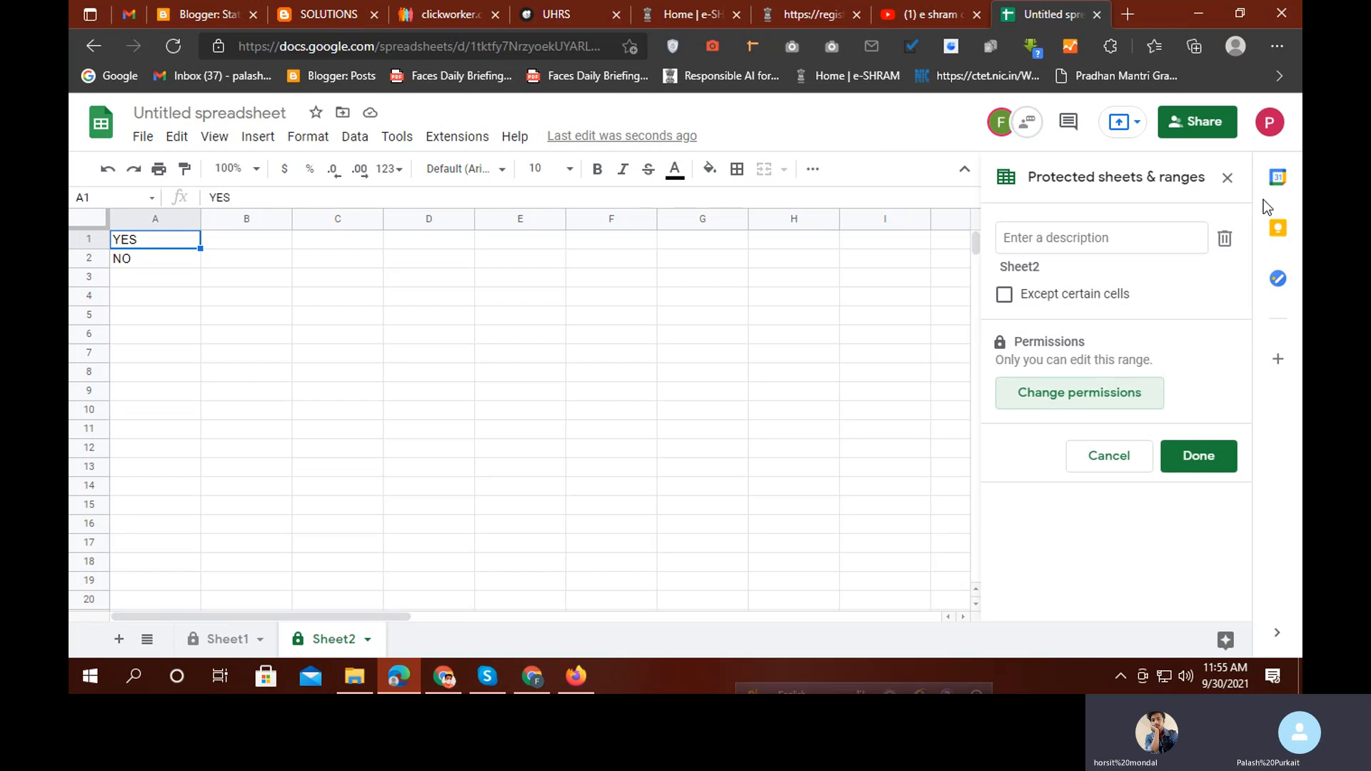
left_click(1223, 239)
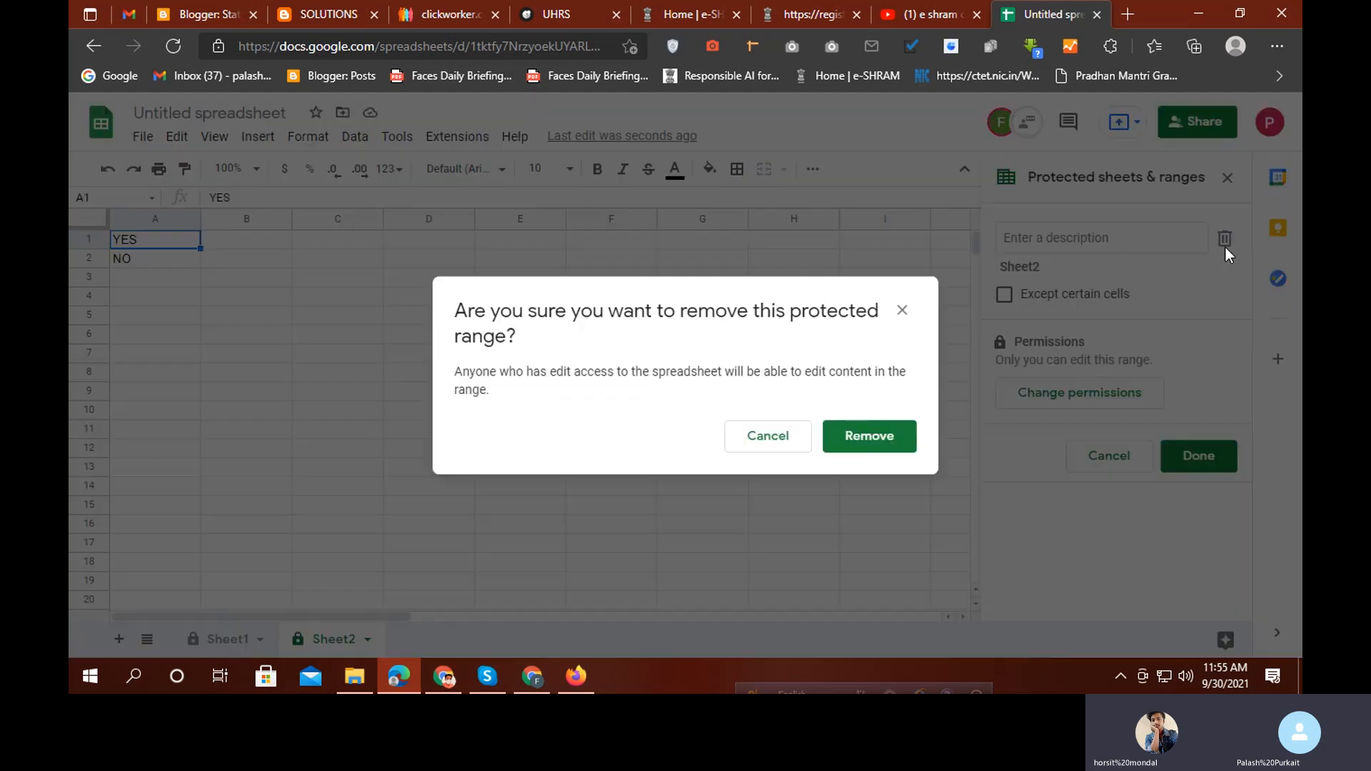
left_click(846, 437)
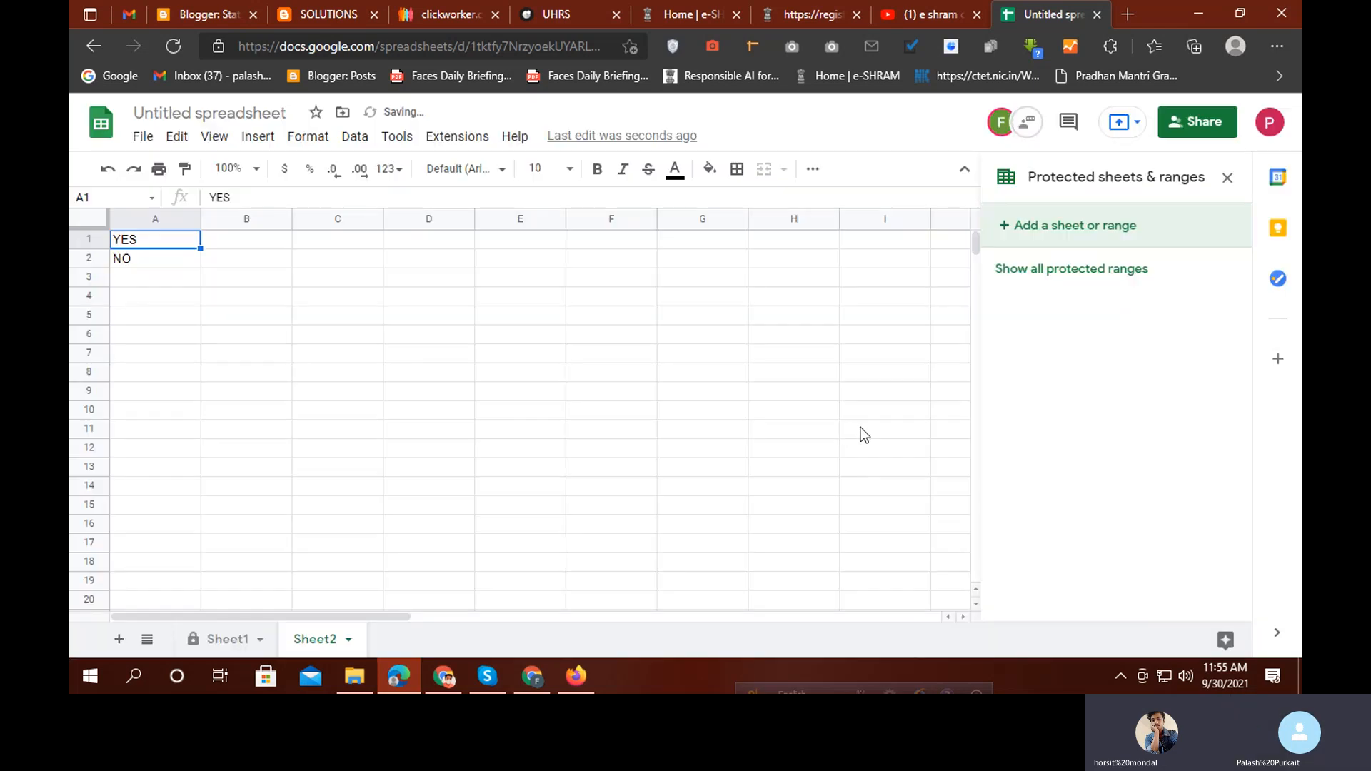
Switch to Sheet1 and select the BENGALI column B, opening its column actions
left_click(262, 646)
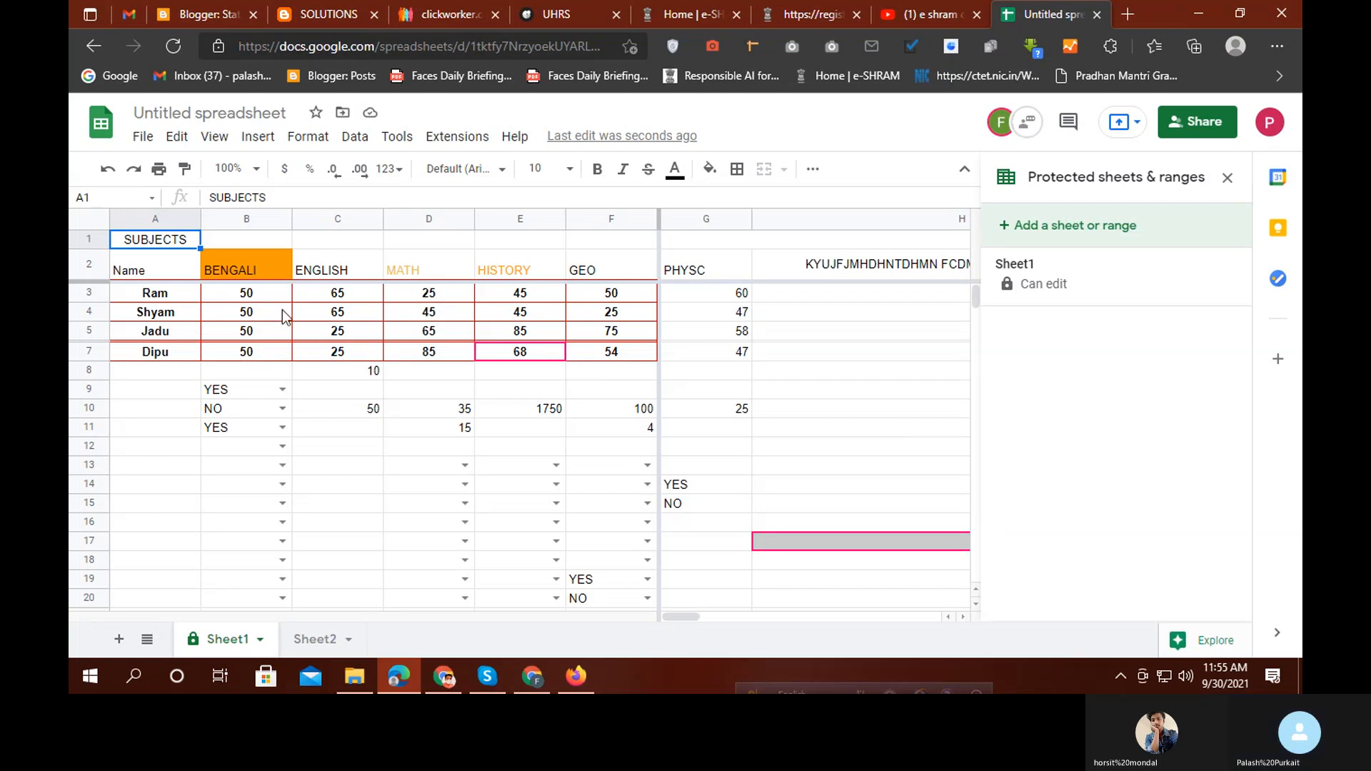
left_click(217, 277)
left_click(234, 417)
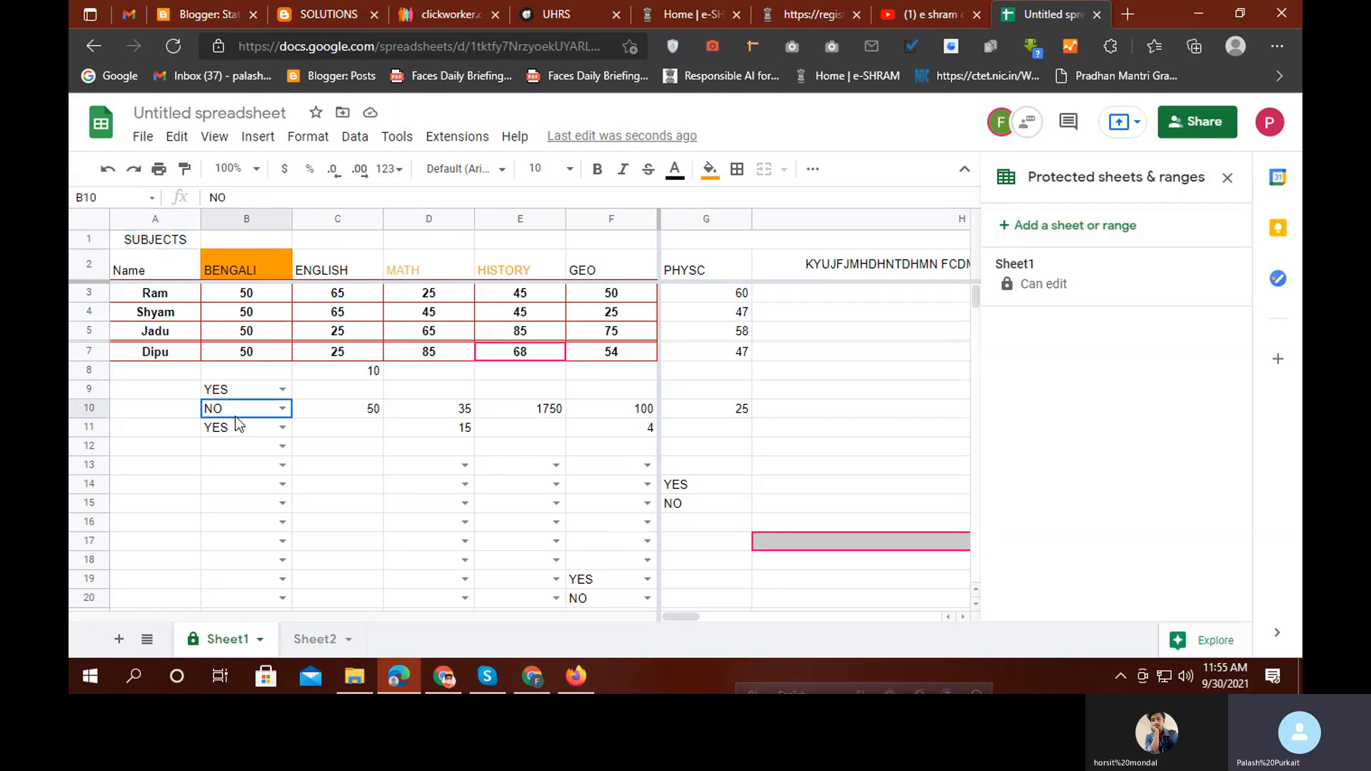
left_click(238, 217)
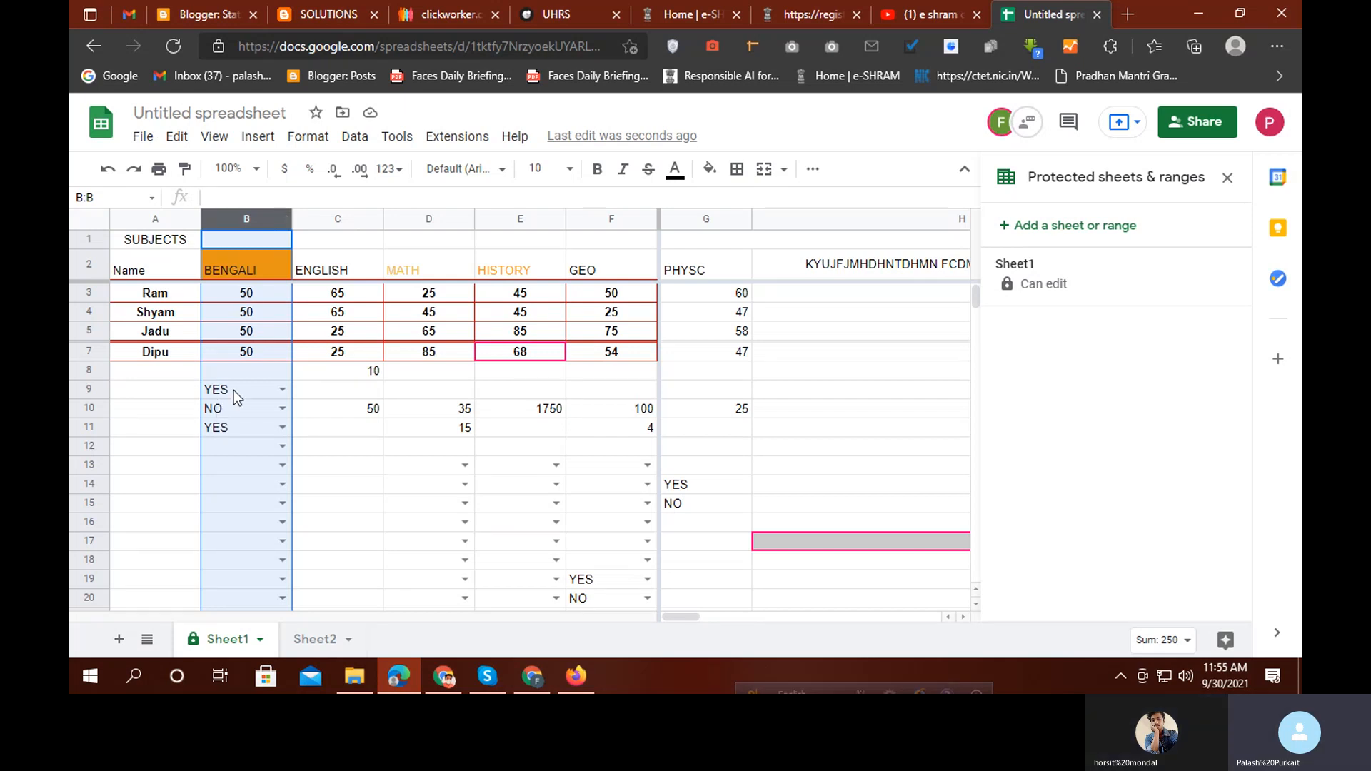
right_click(265, 354)
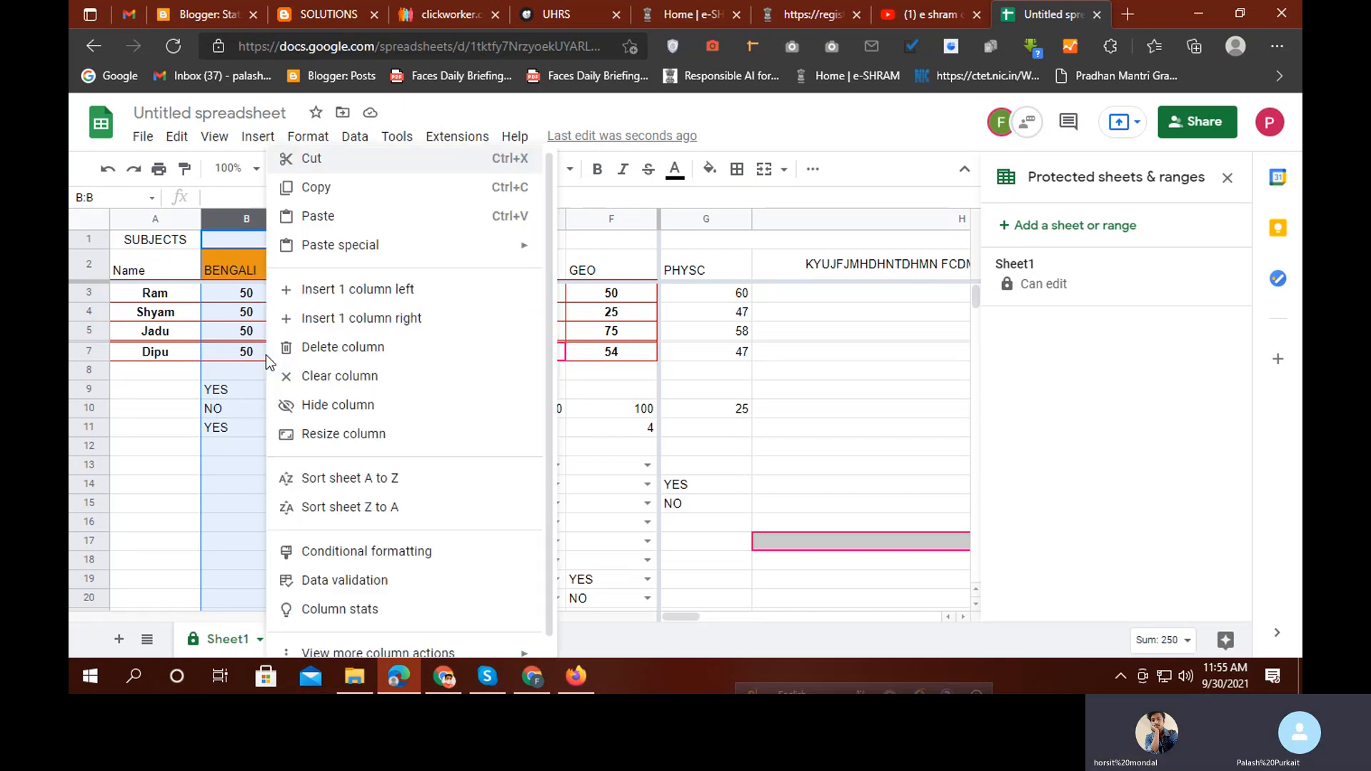
scroll(347, 386, "down", 1)
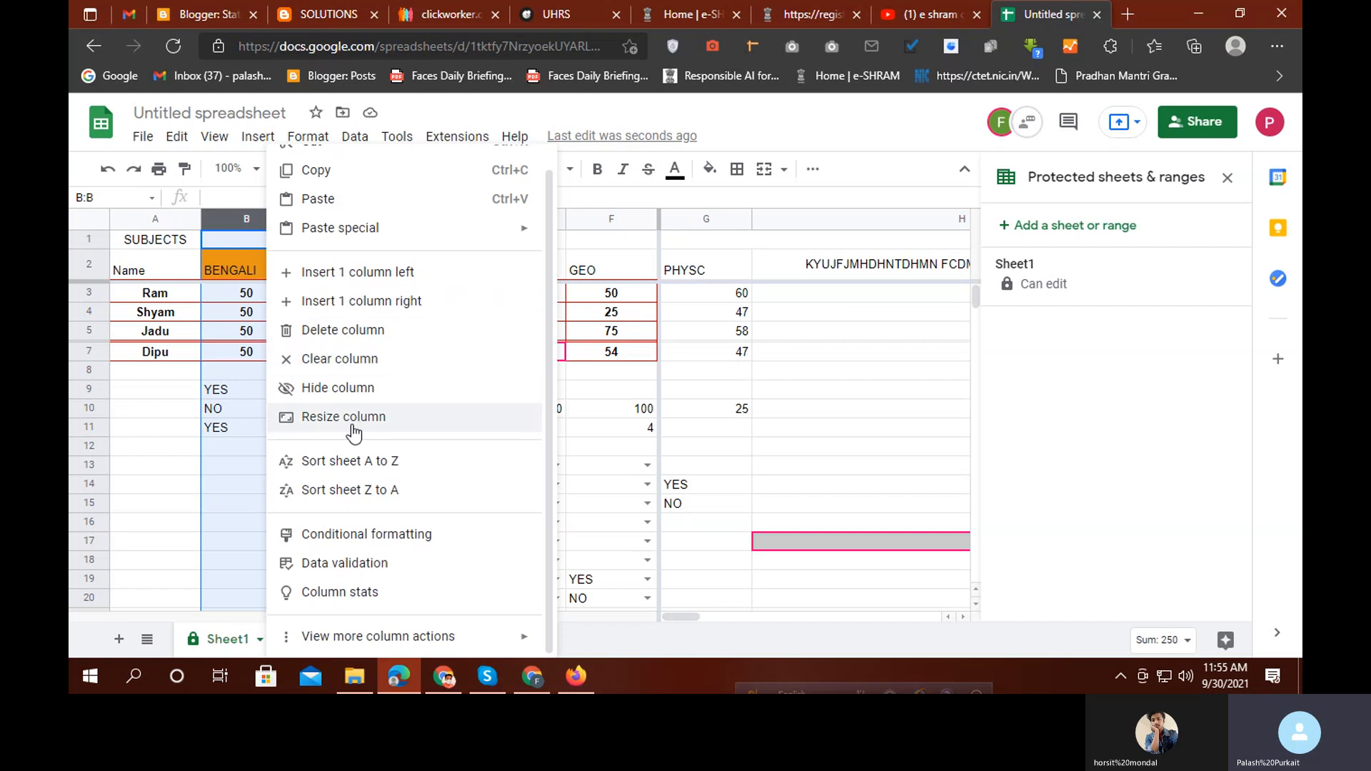
mouse_move(385, 643)
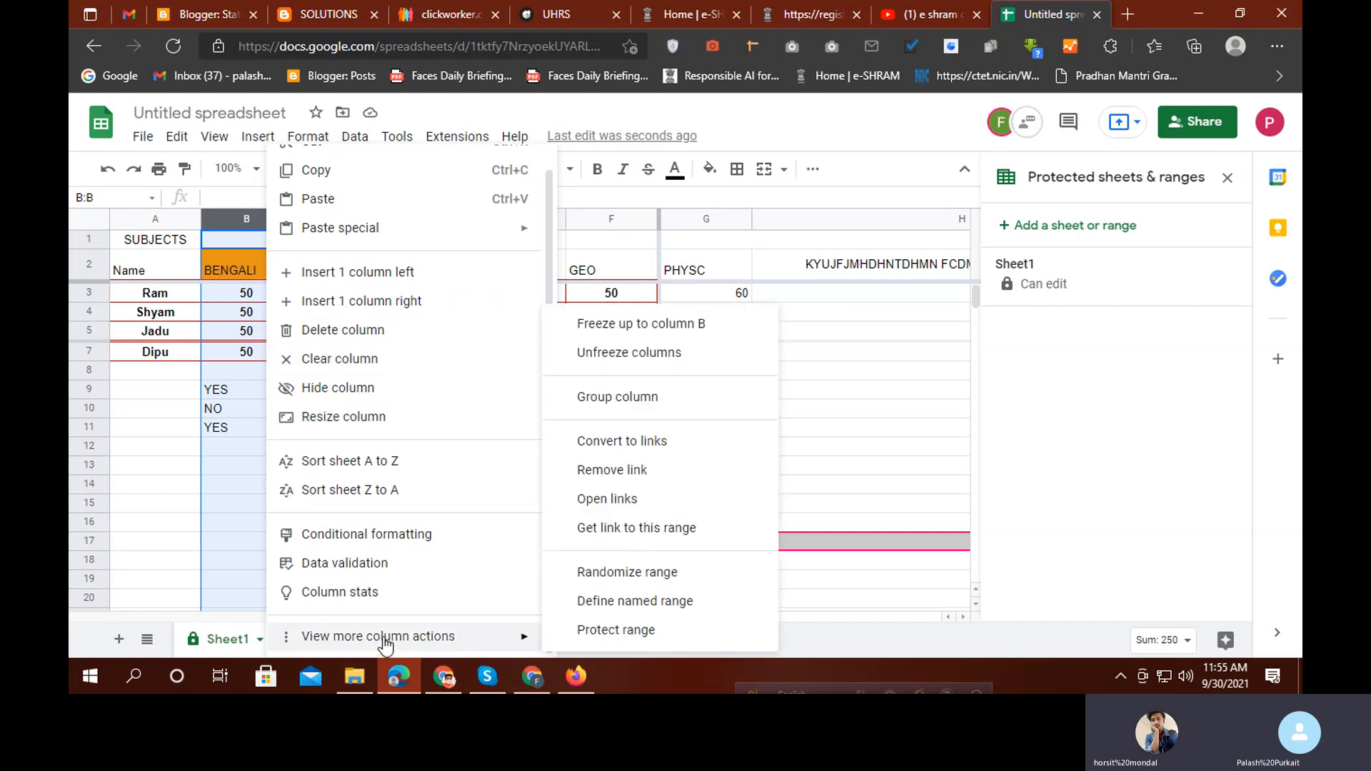
left_click(944, 405)
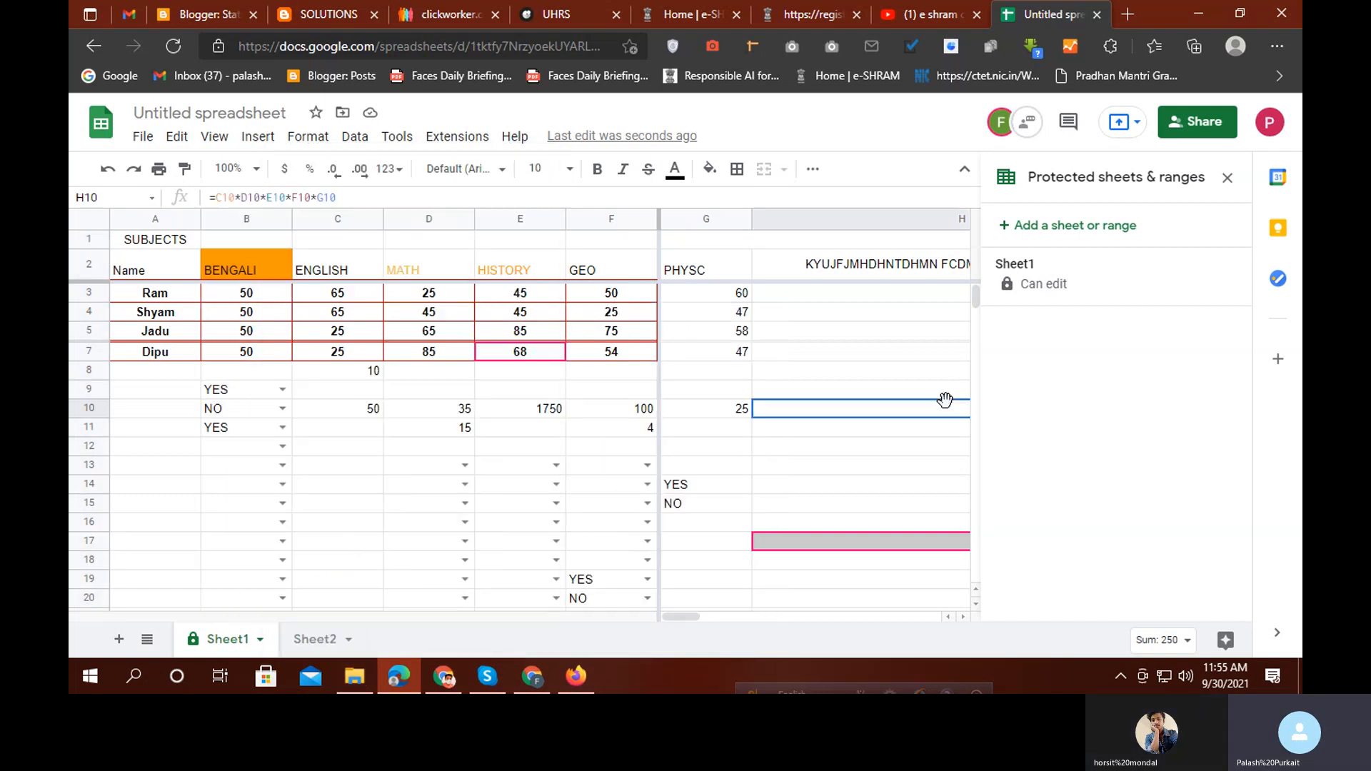
Protect column B as a range editable only by the owner
left_click(256, 215)
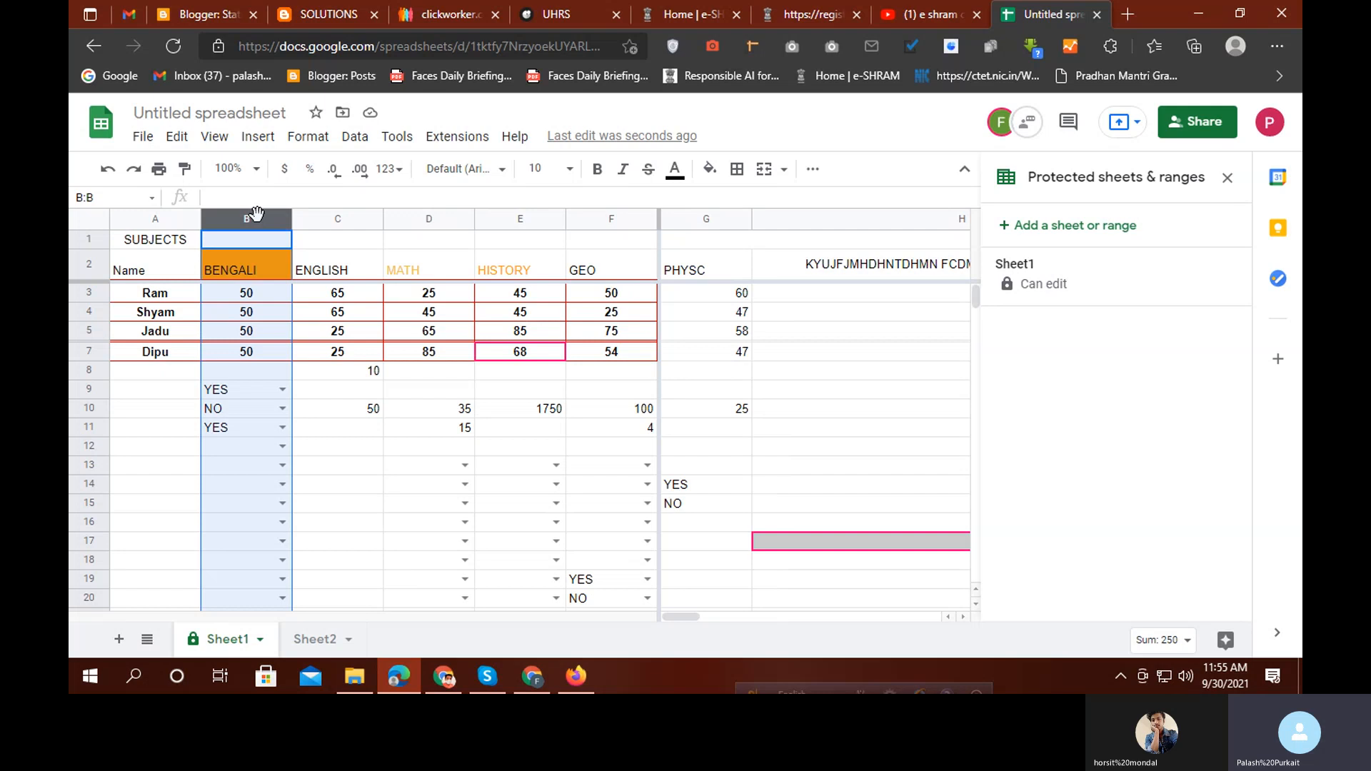
right_click(251, 348)
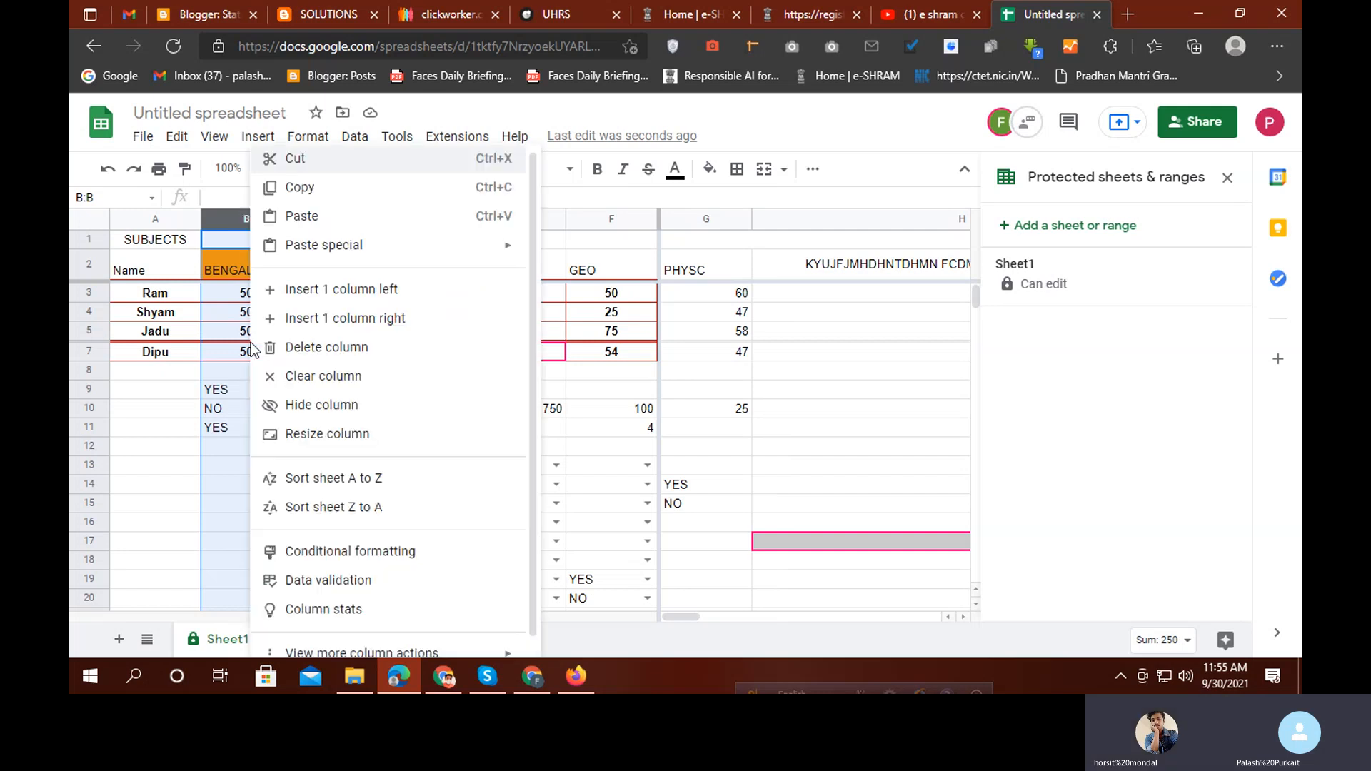
mouse_move(389, 636)
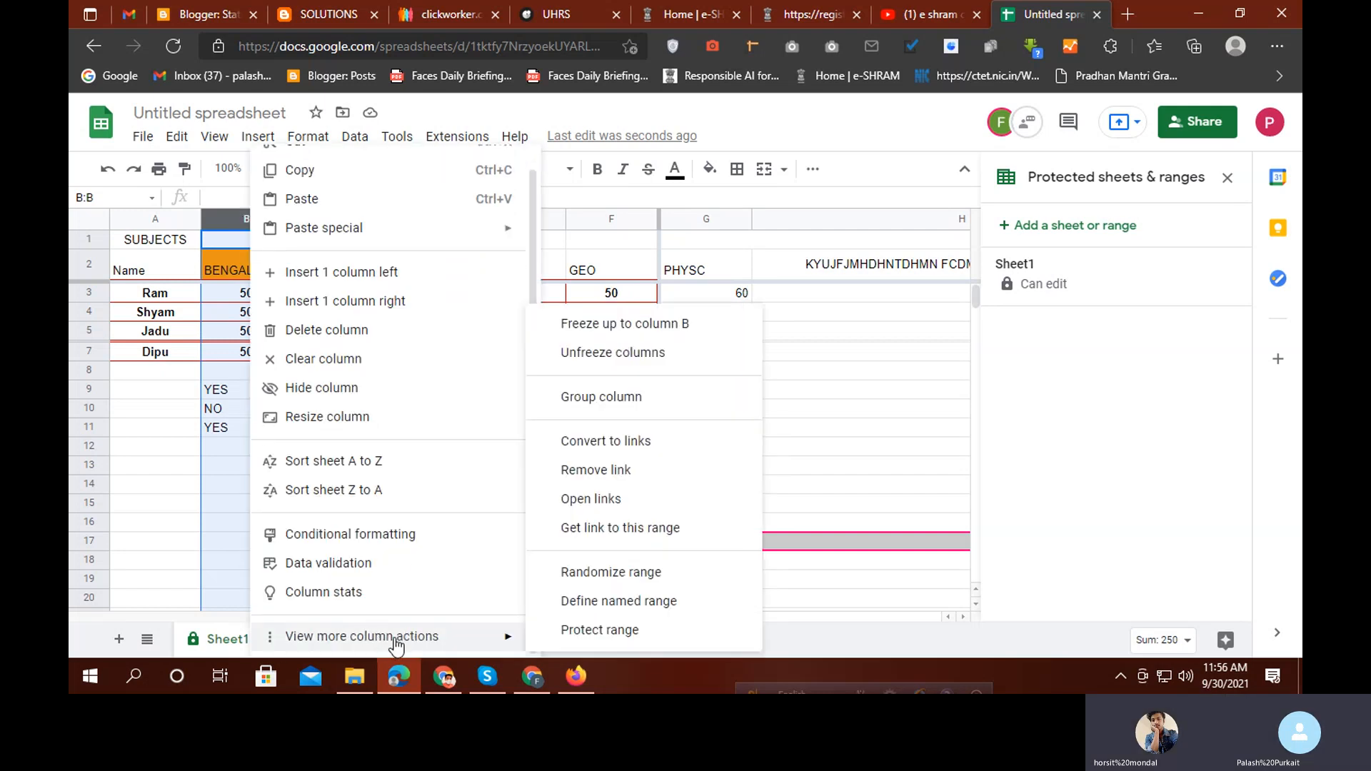
left_click(607, 631)
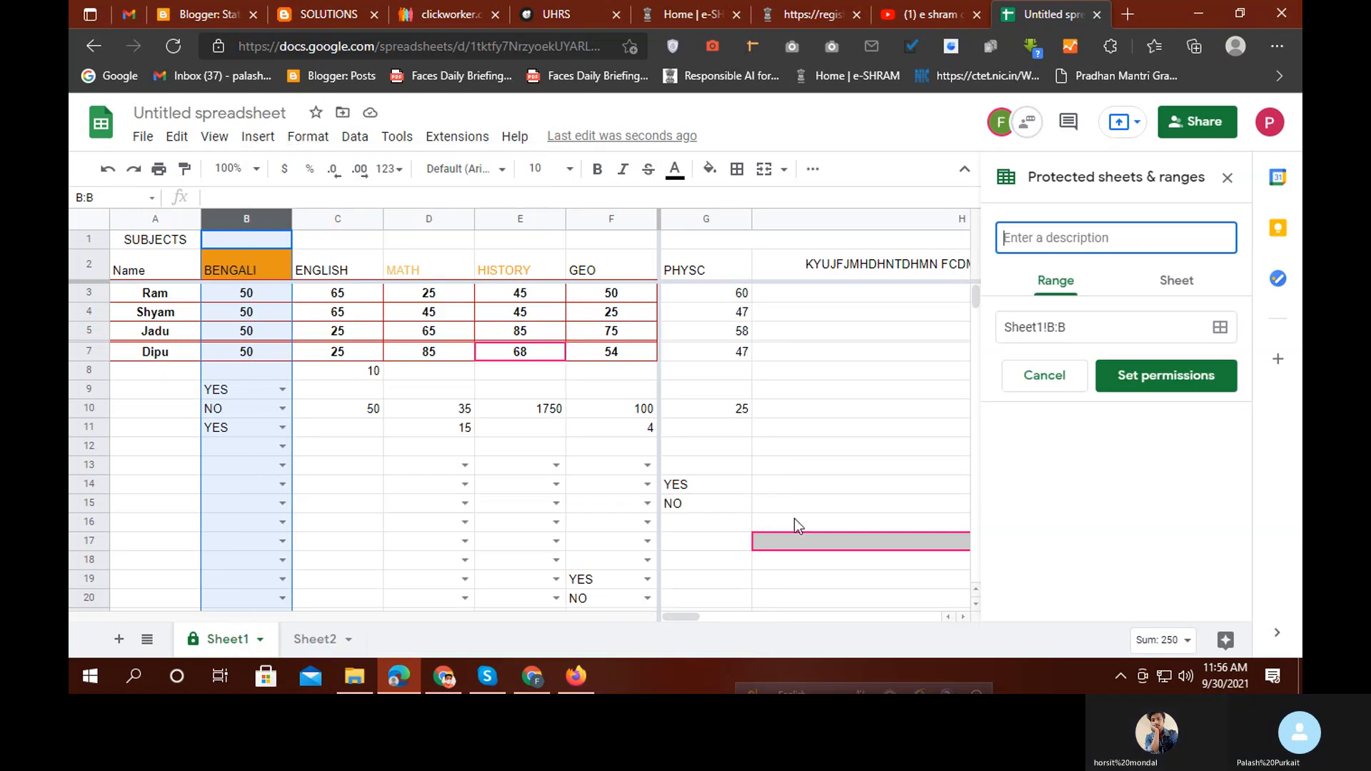
left_click(1154, 378)
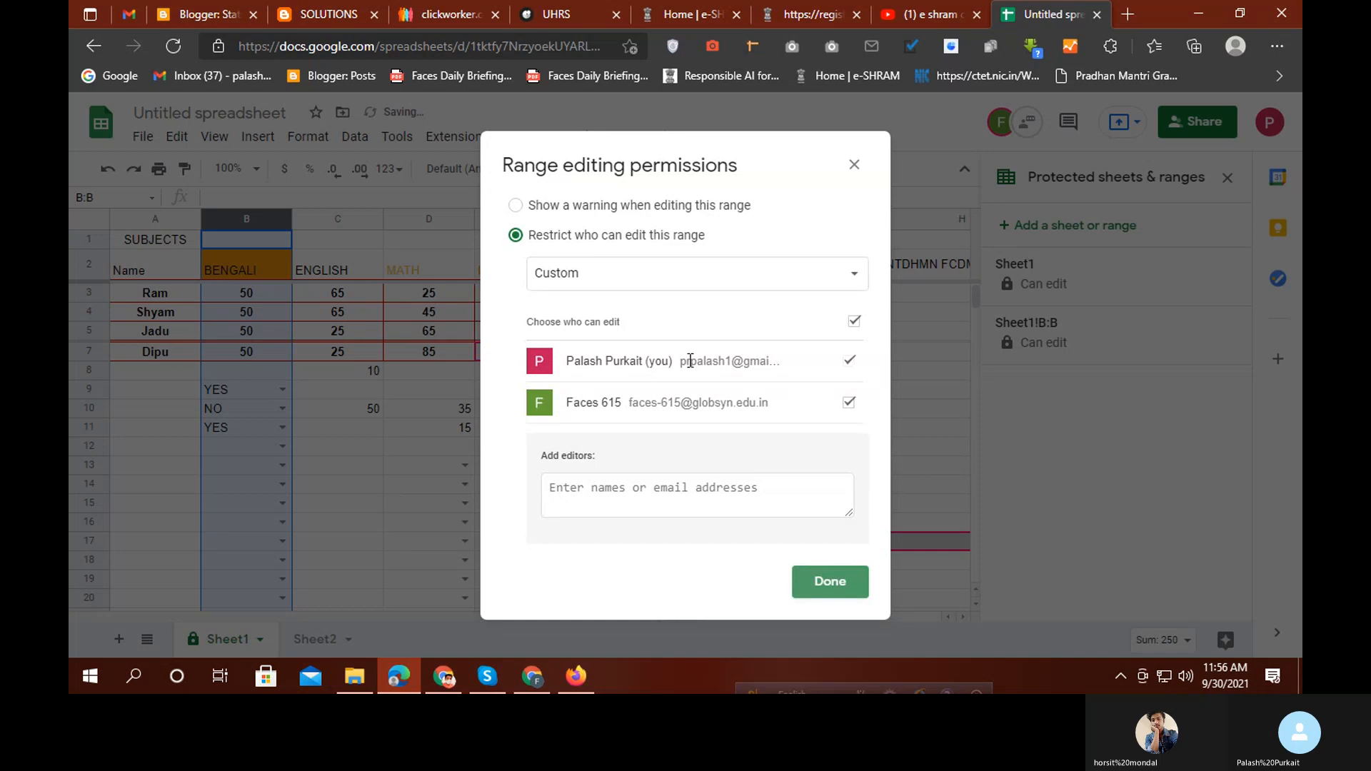
left_click(849, 402)
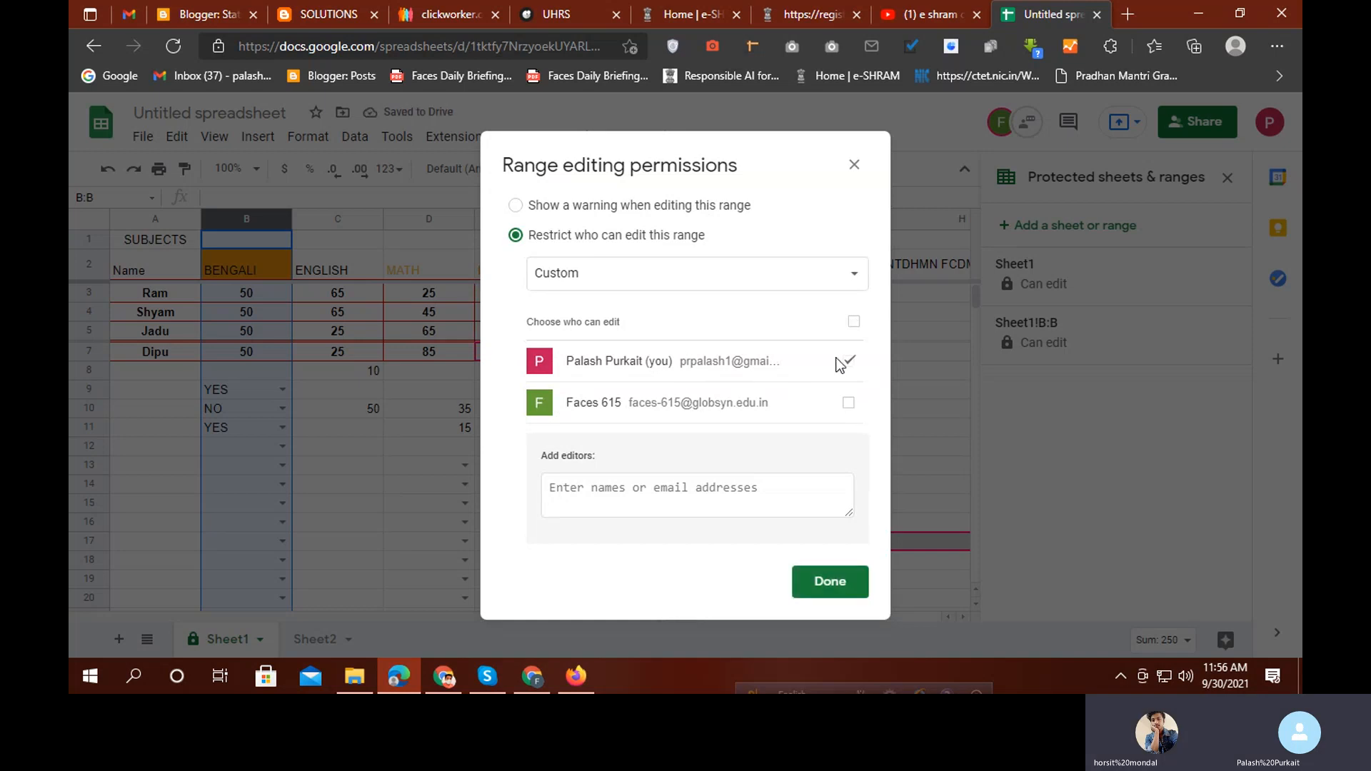
left_click(837, 285)
left_click(609, 244)
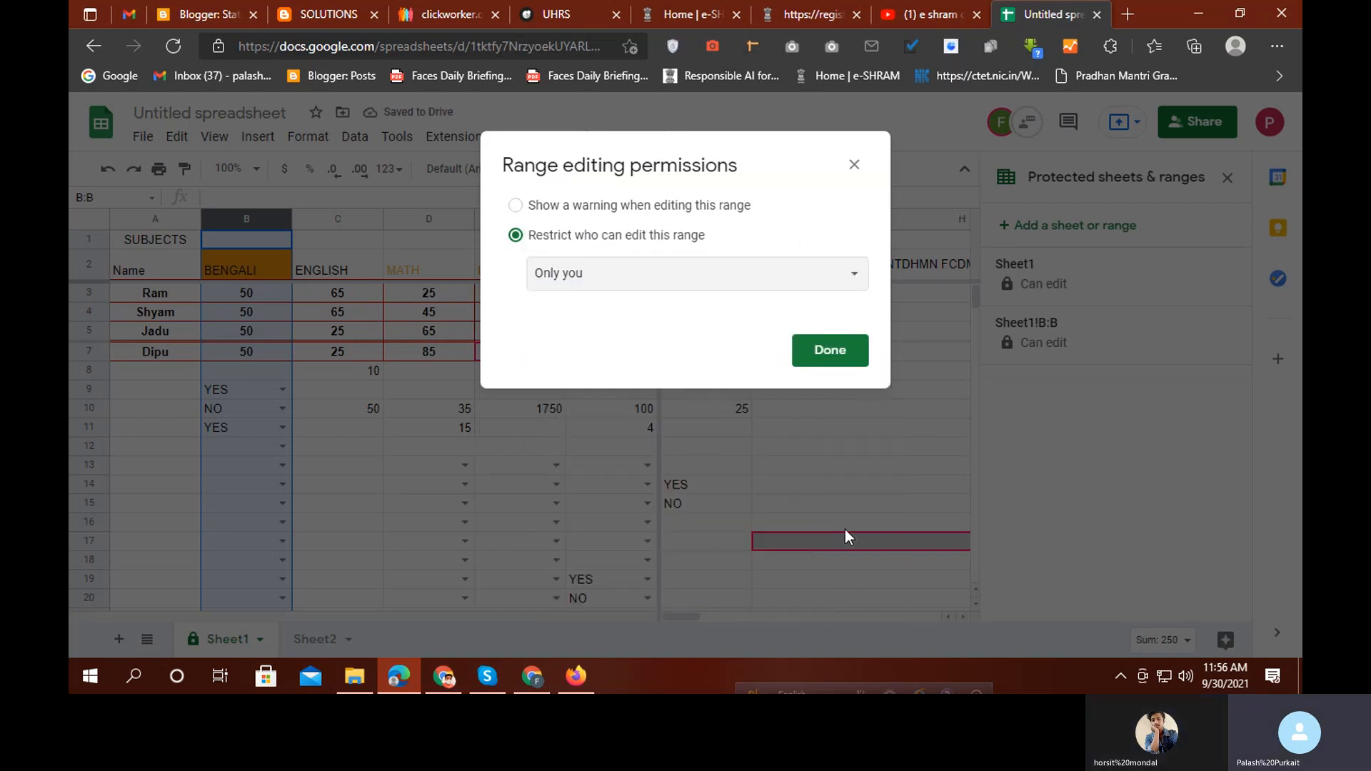
left_click(827, 349)
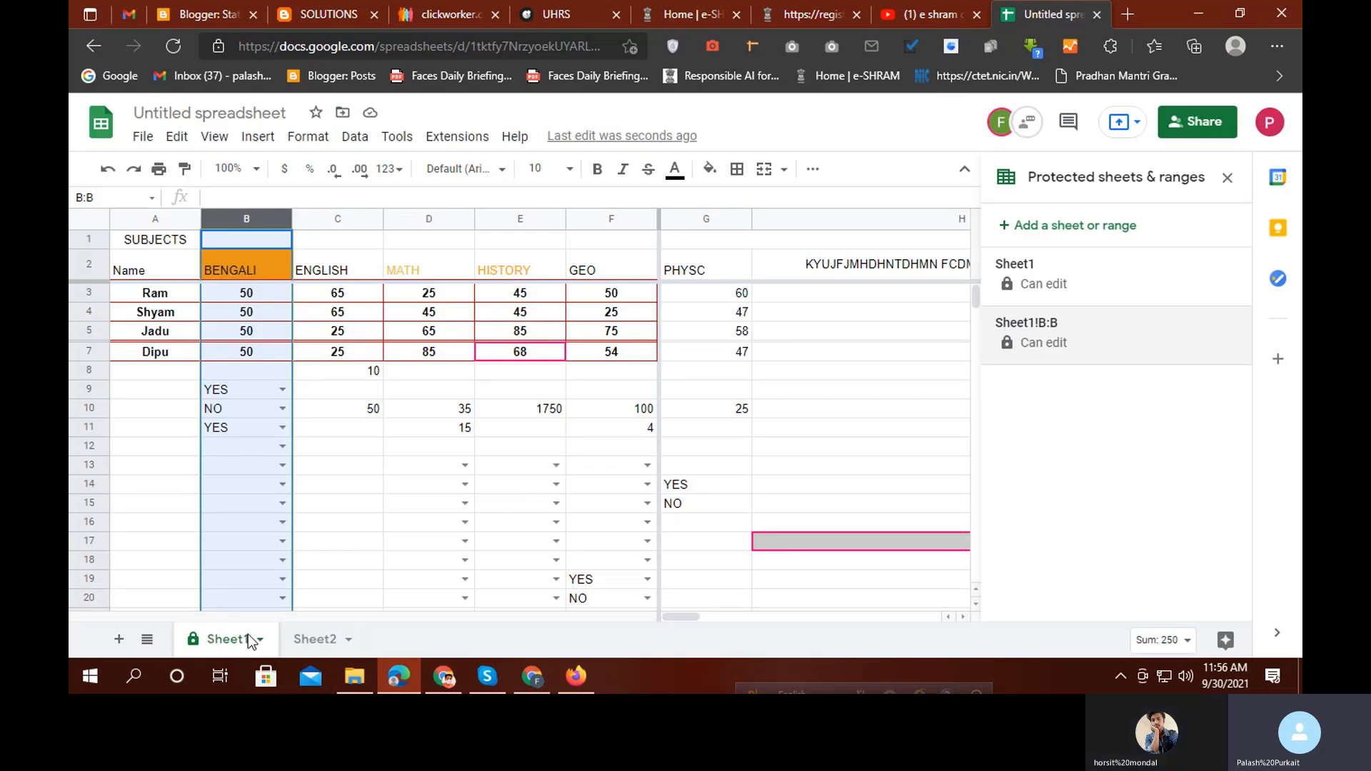
Delete the old whole-sheet protection on Sheet1 from the protected ranges list
left_click(261, 640)
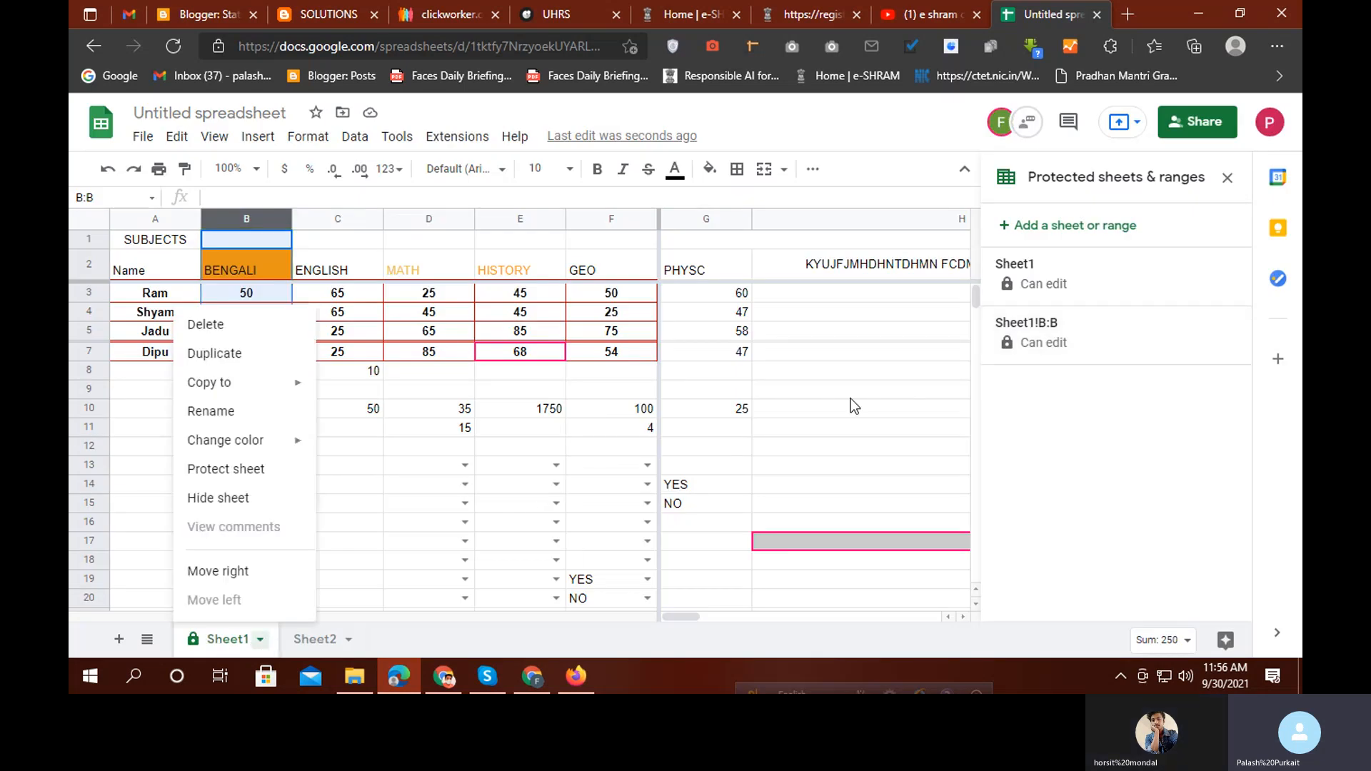
left_click(1038, 284)
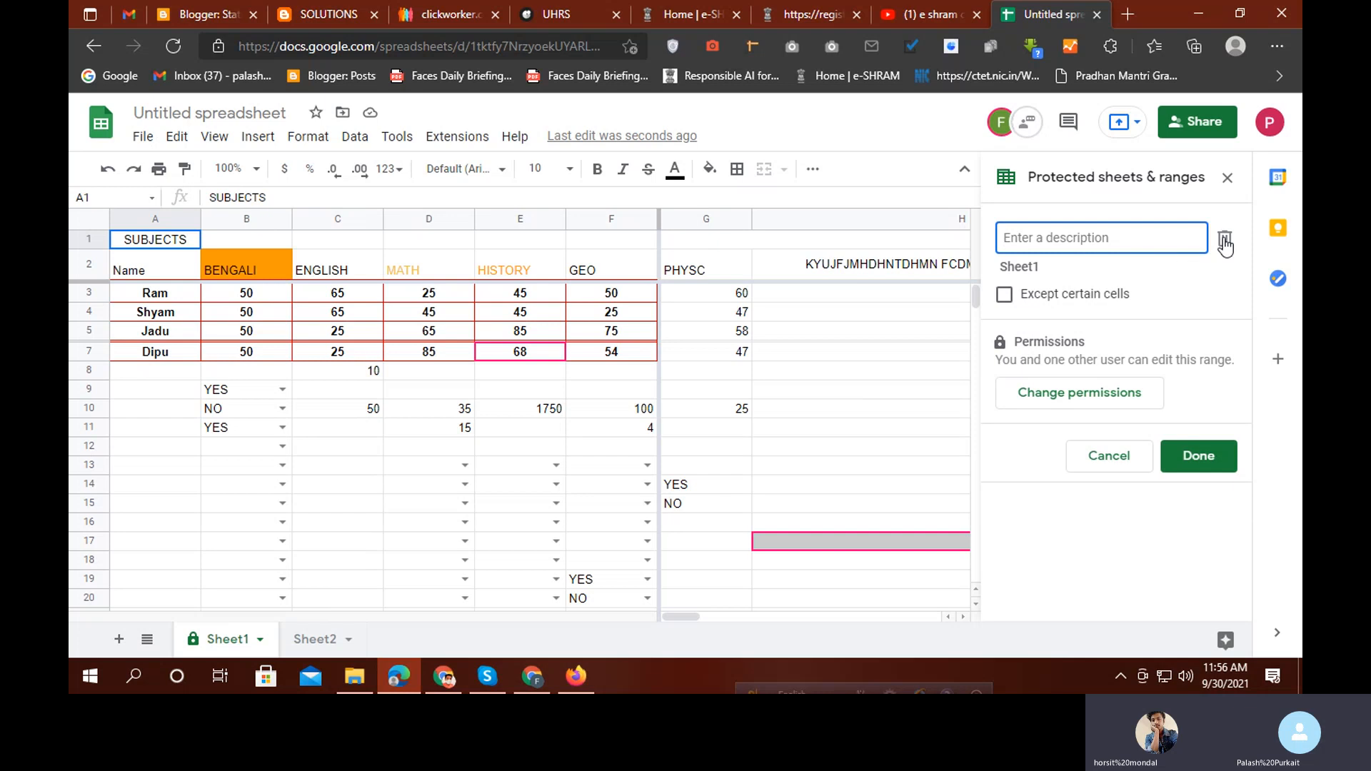
left_click(1226, 243)
left_click(867, 438)
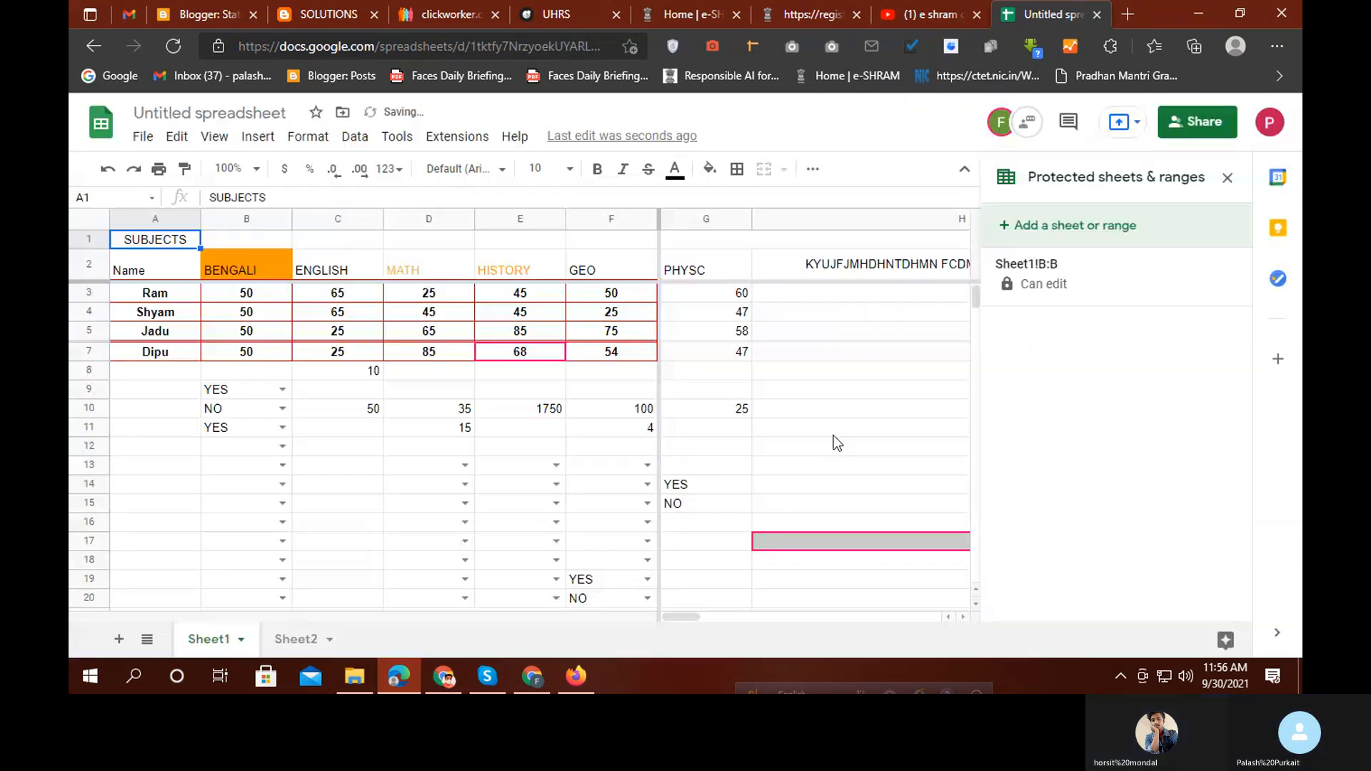
Try freezing columns through G, dismiss the resulting error, and select row 3
left_click(251, 275)
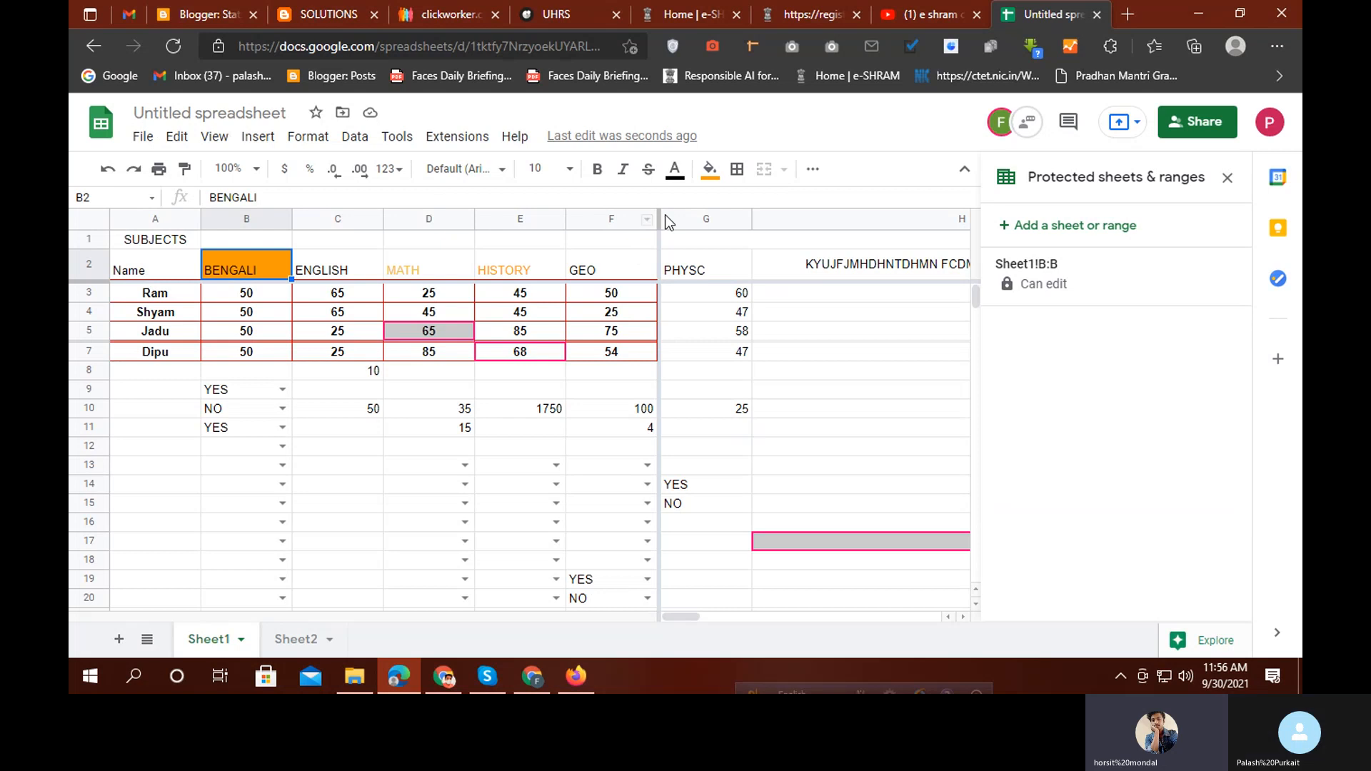
left_click_drag(658, 217, 964, 261)
left_click(889, 442)
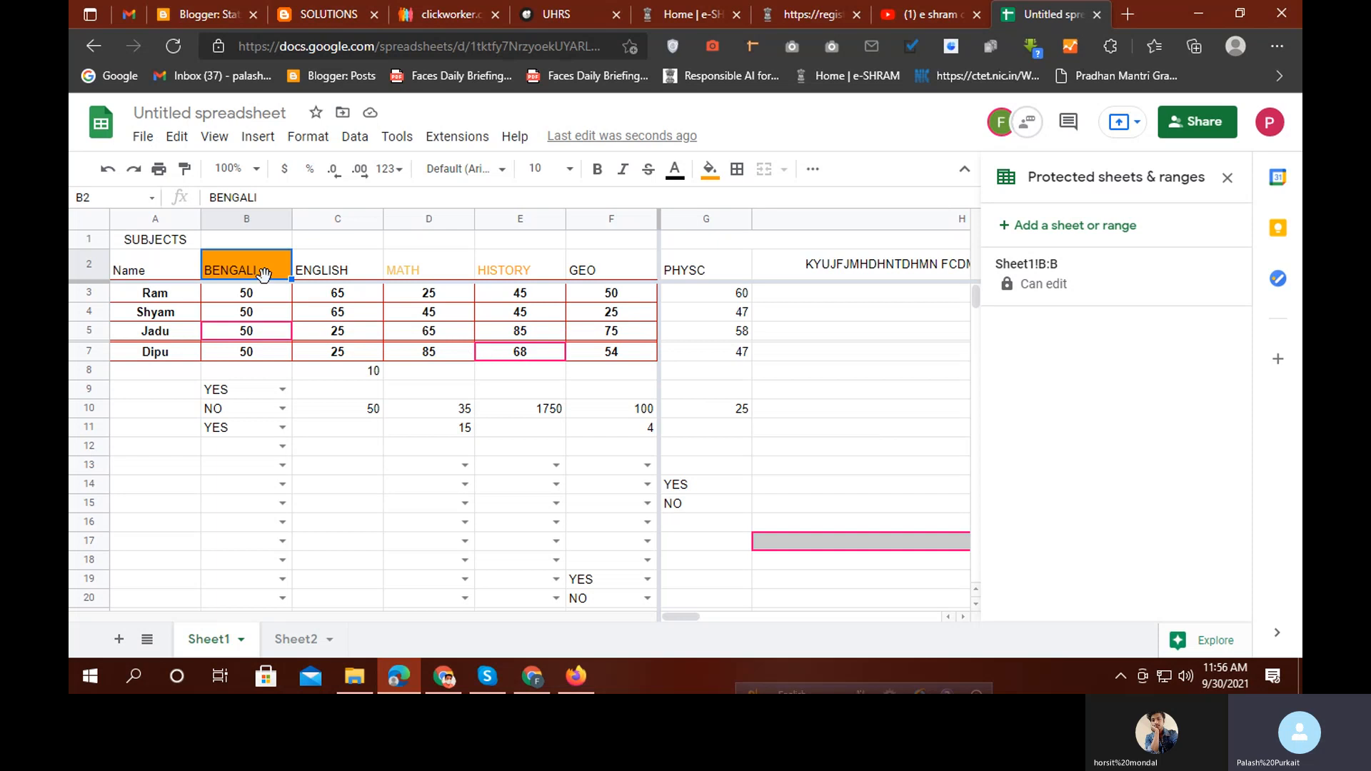
left_click(85, 291)
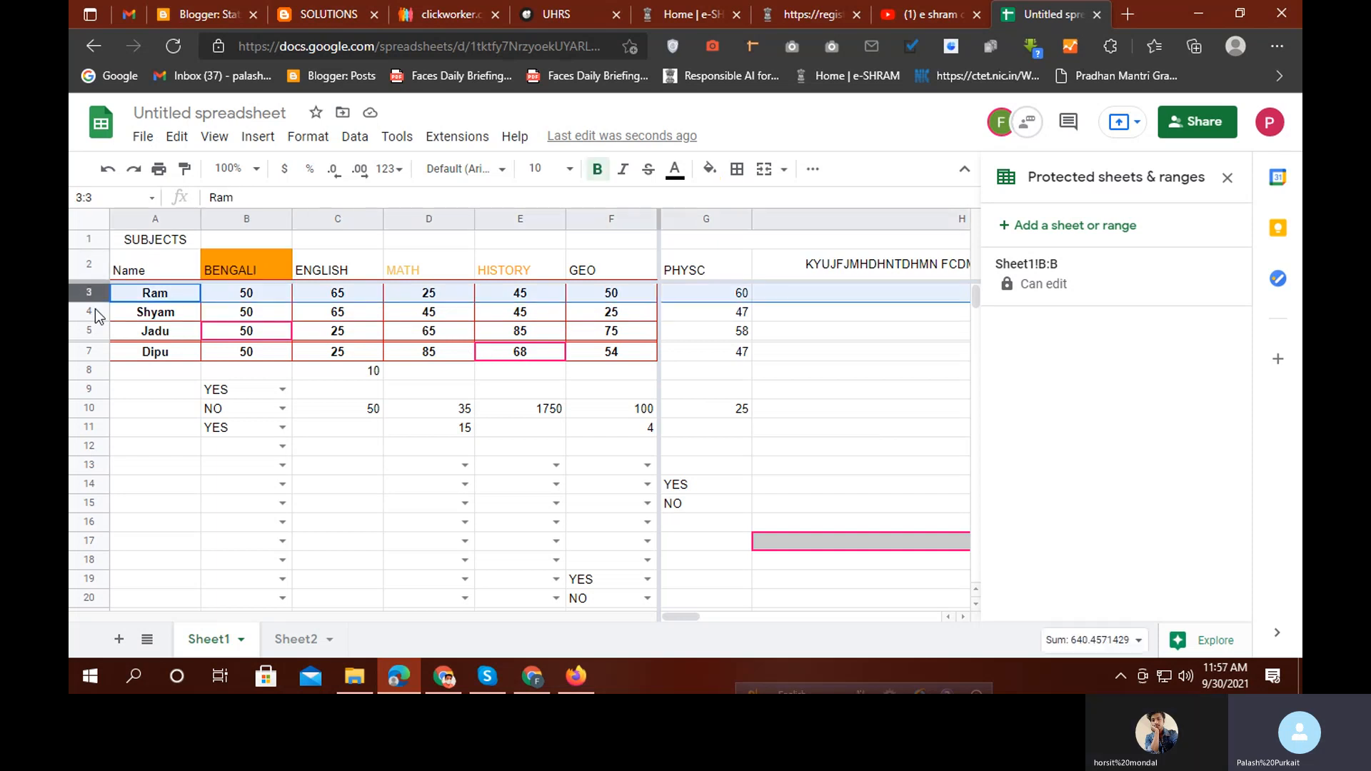
Protect row 4 with Shyam's marks as Sheet1!4:4, editable only by the owner
left_click(95, 309)
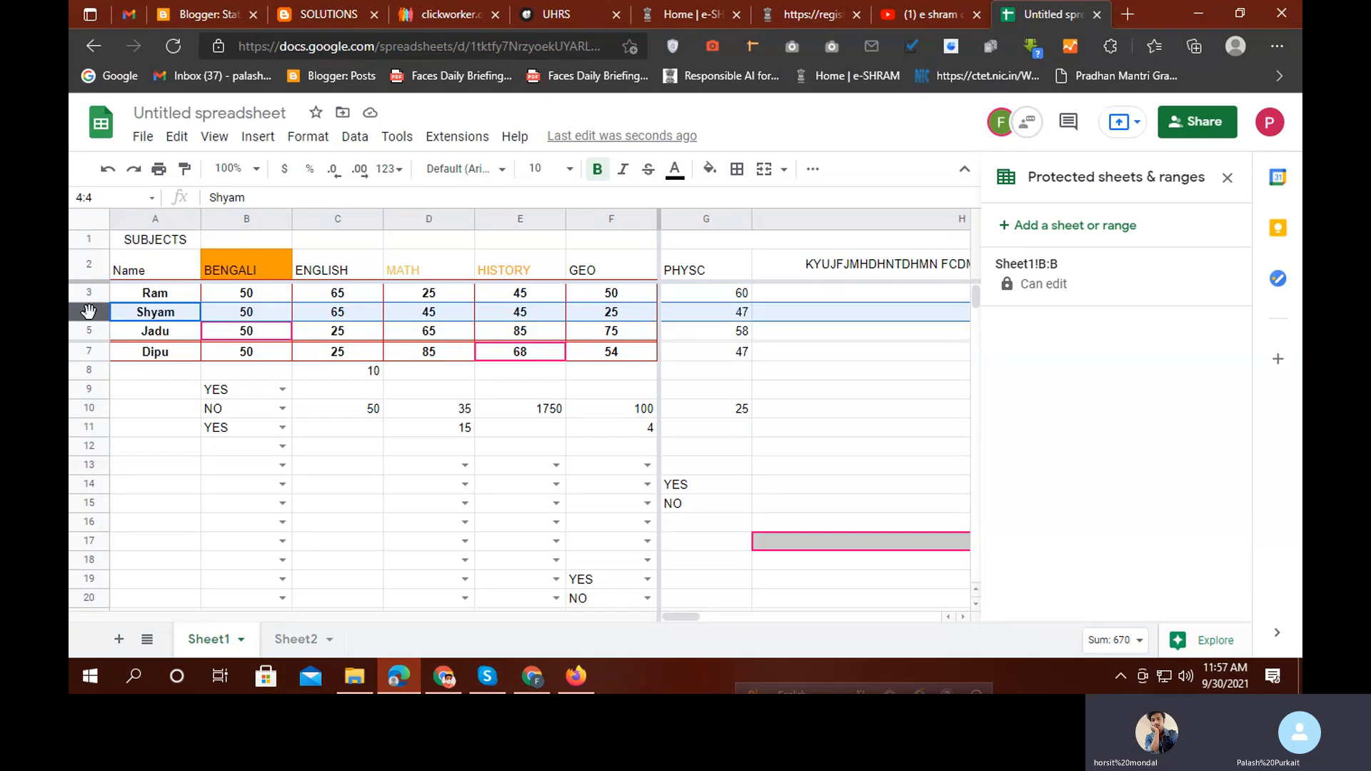
right_click(88, 310)
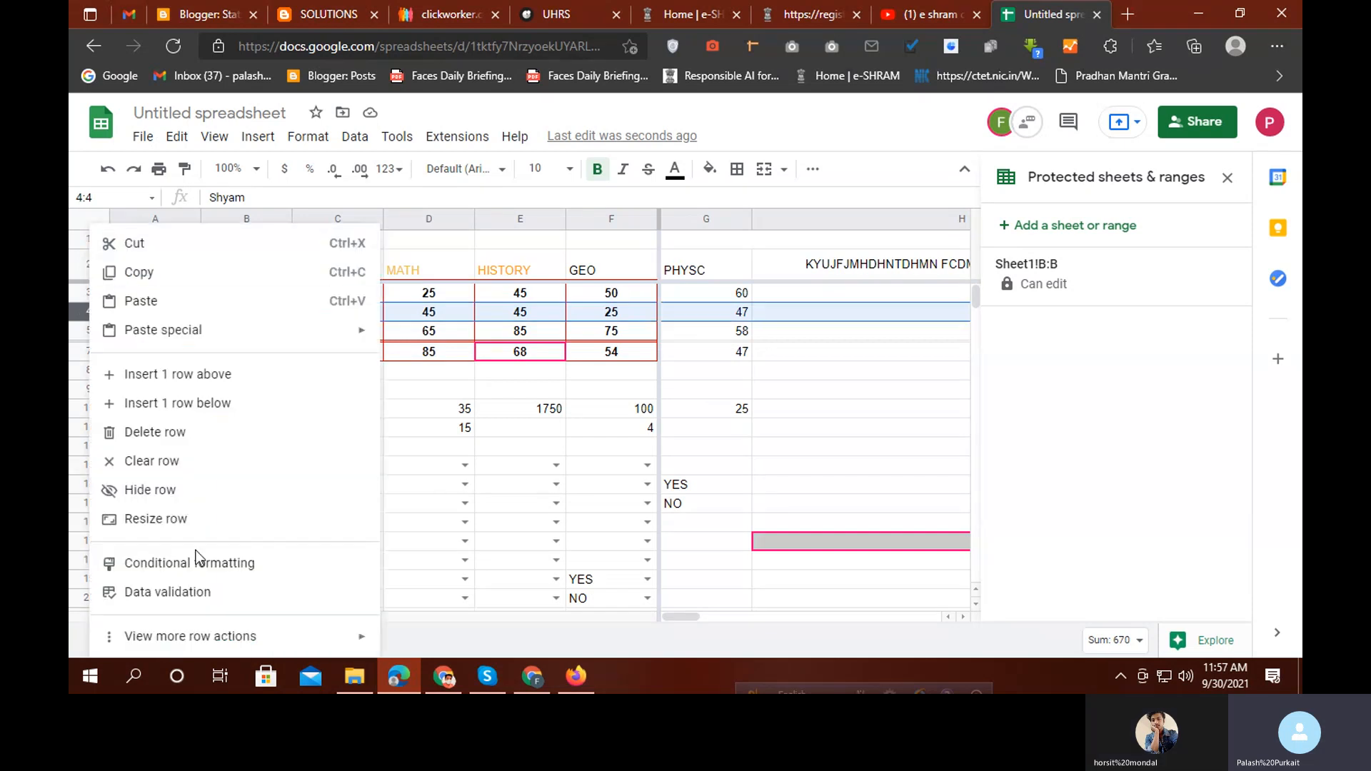
mouse_move(198, 642)
left_click(450, 629)
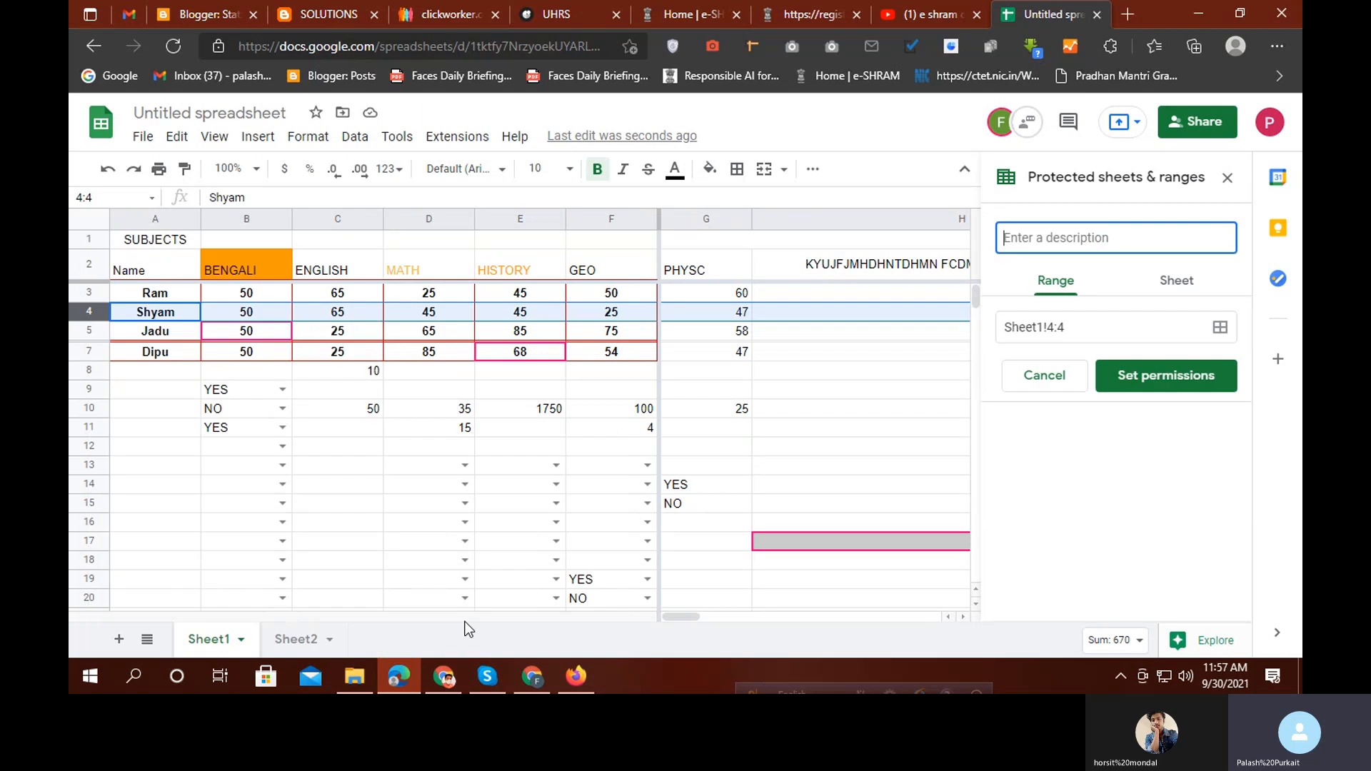
left_click(1128, 374)
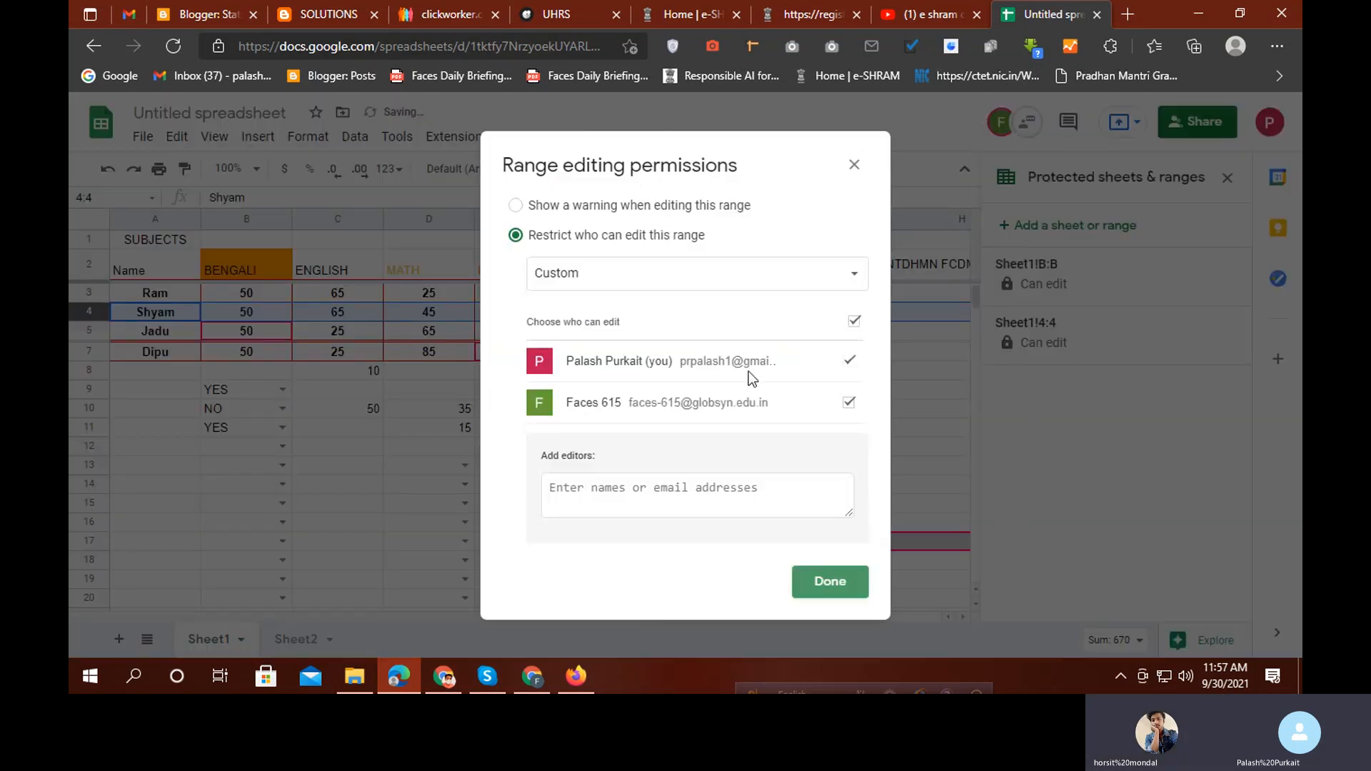
left_click(721, 286)
left_click(611, 241)
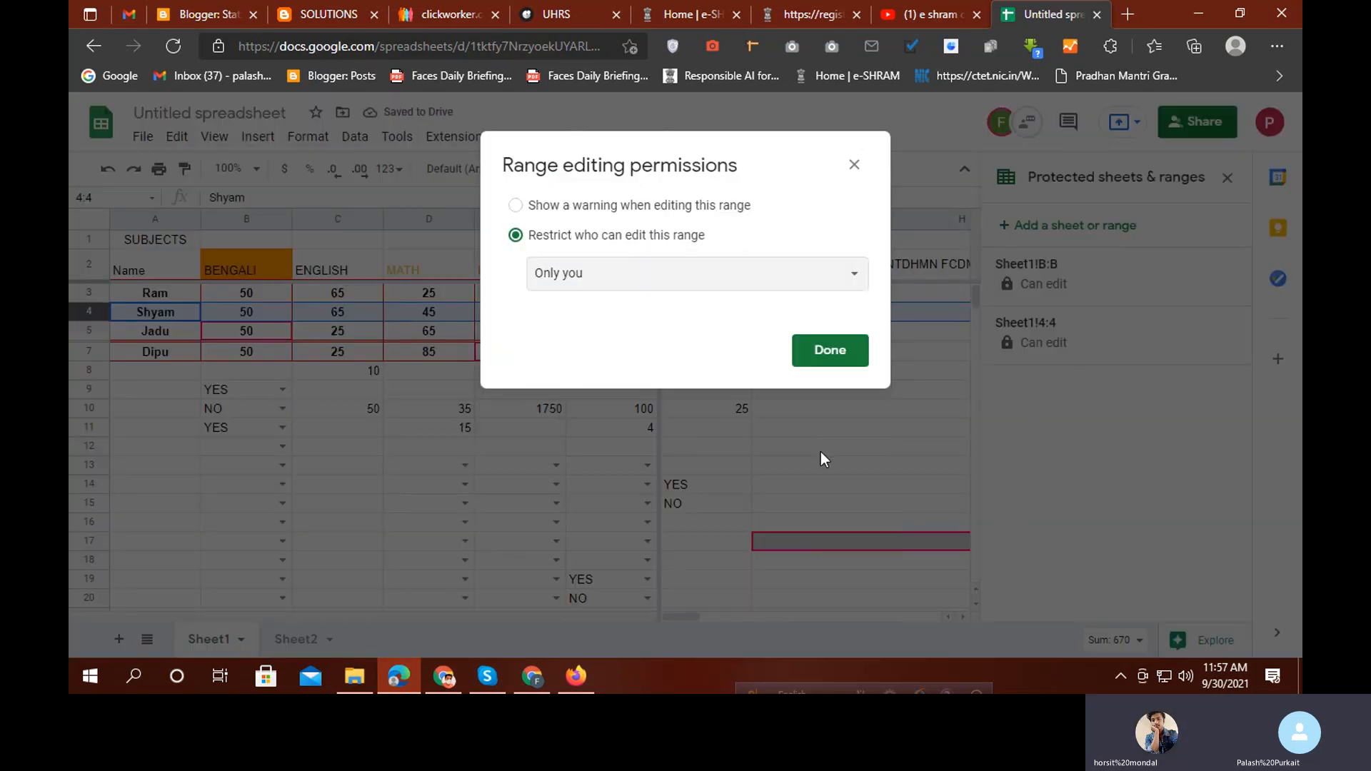
left_click(813, 354)
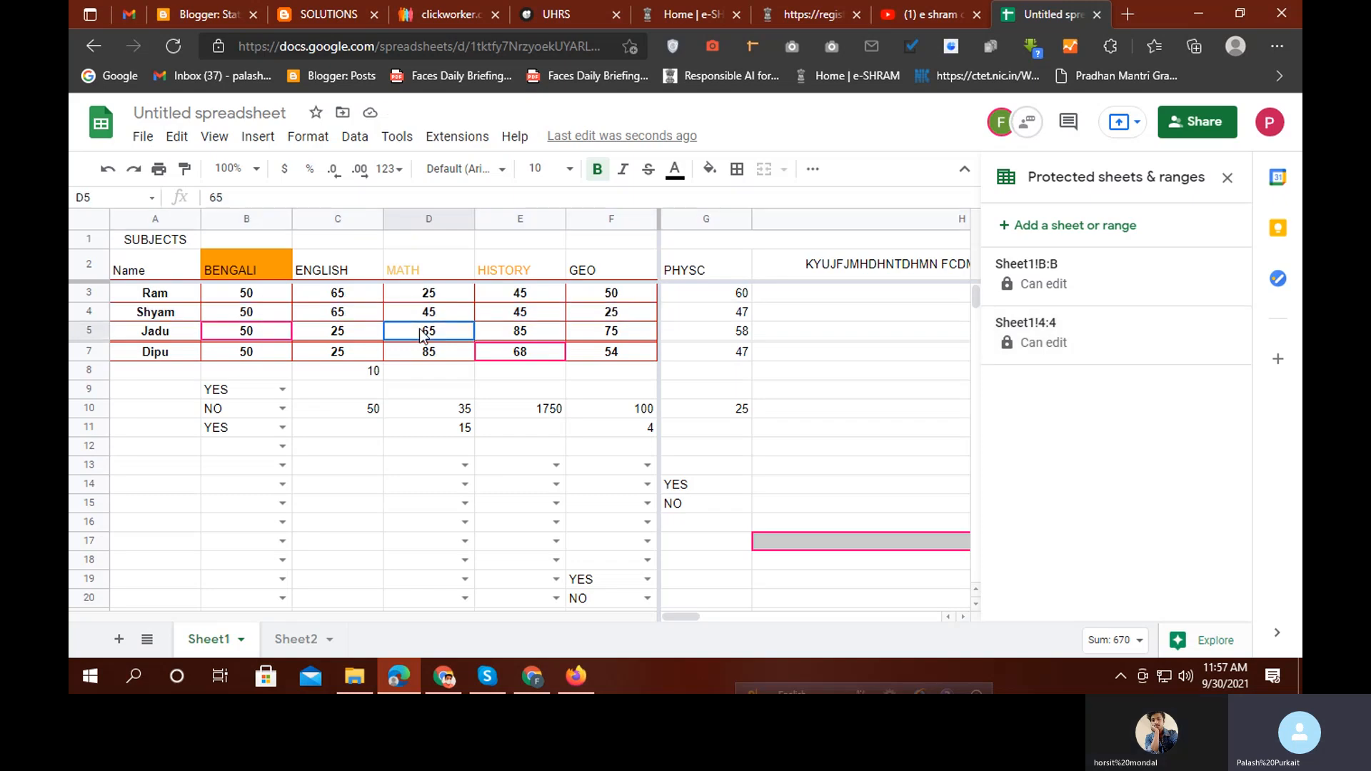
left_click(401, 468)
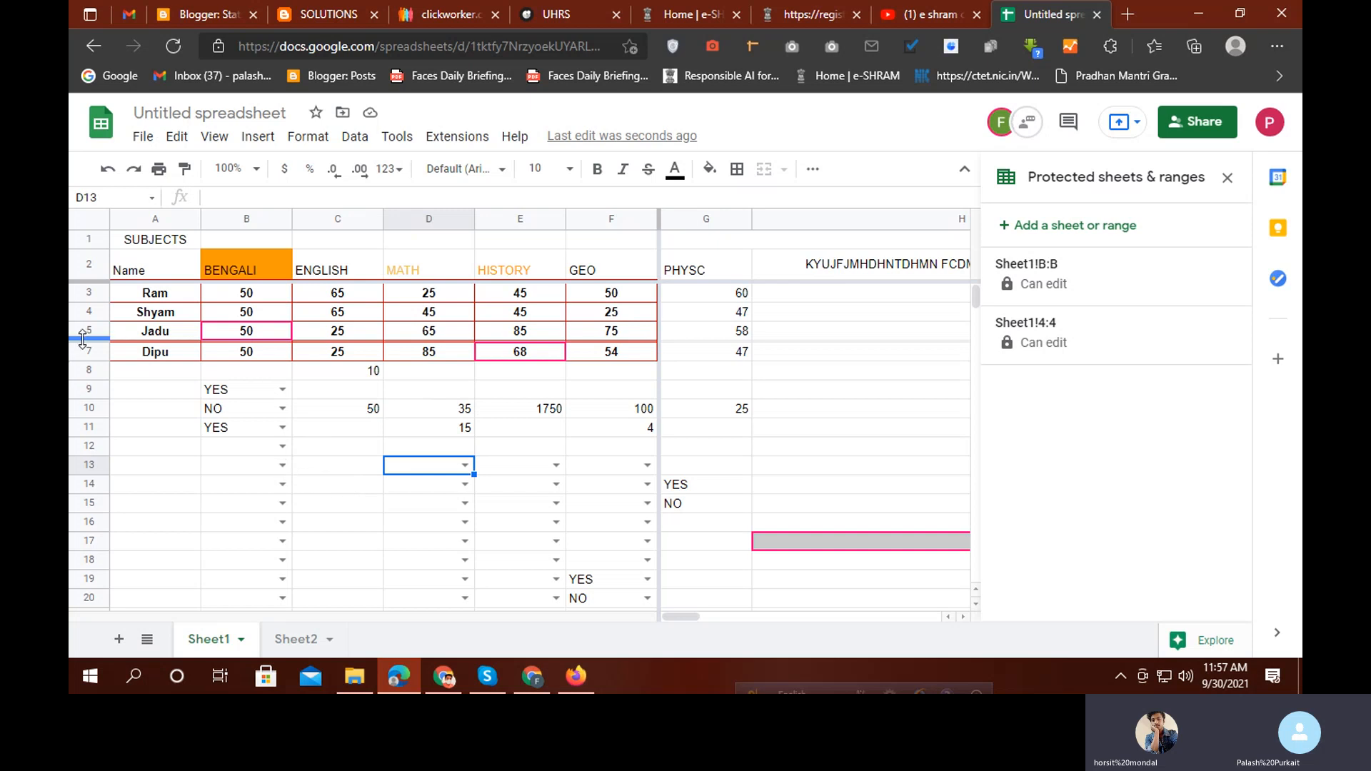
mouse_move(95, 342)
left_mouse_down()
mouse_move(89, 387)
mouse_move(93, 362)
left_mouse_up()
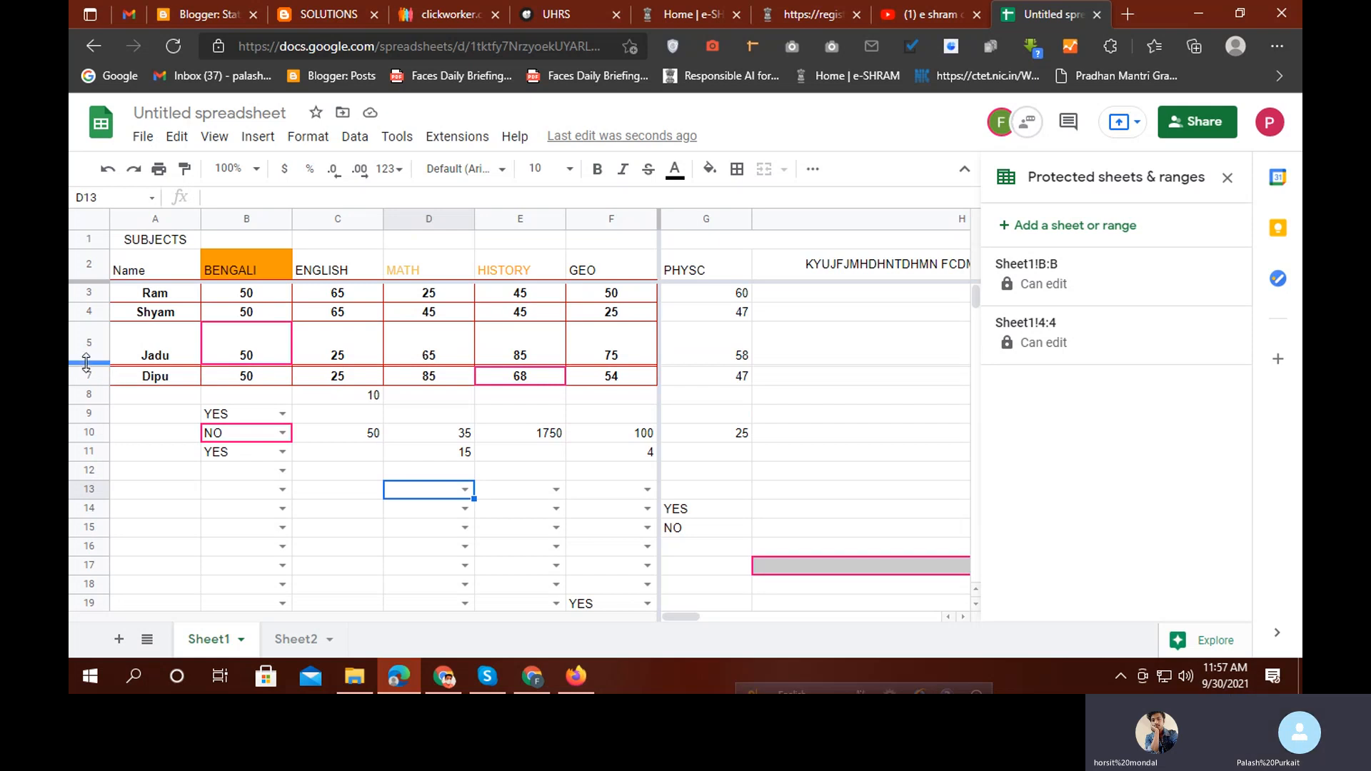
left_click_drag(84, 364, 90, 344)
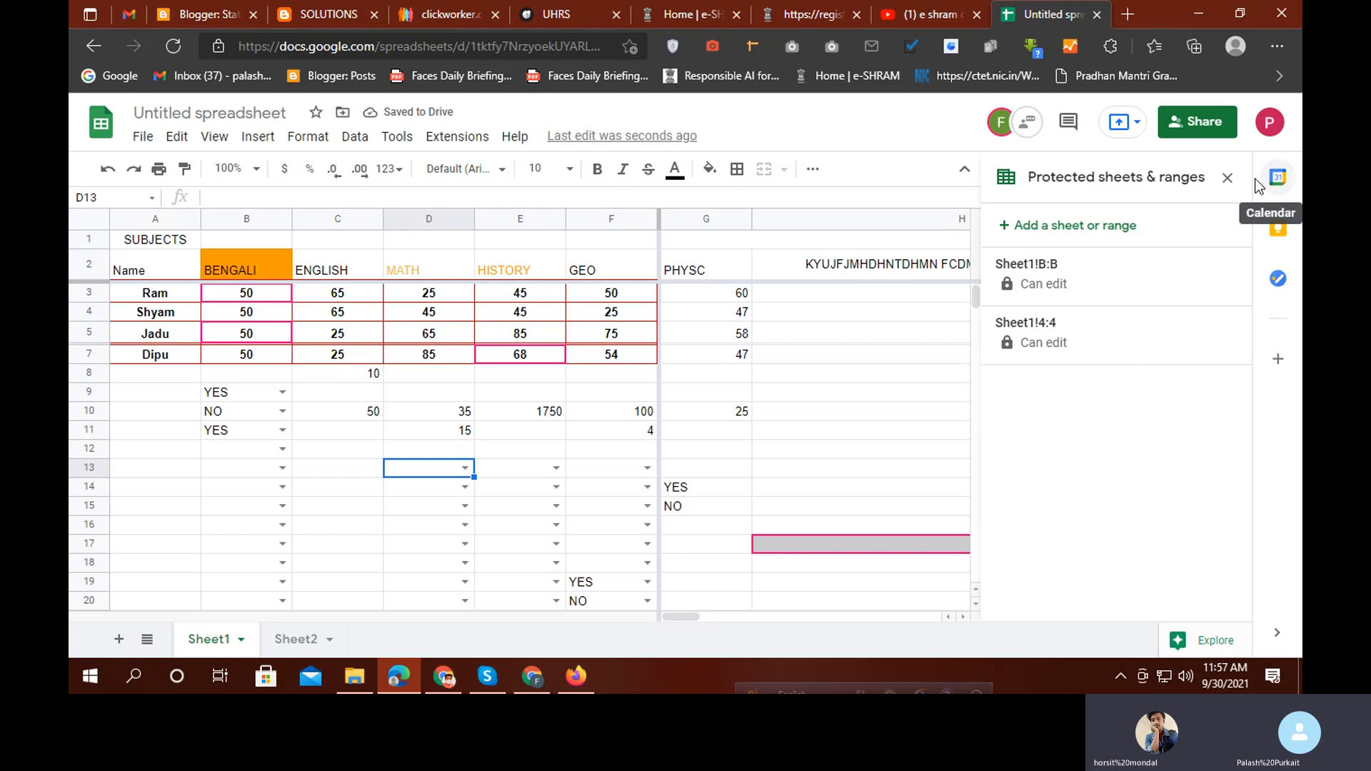
Close the protected ranges panel and drag the freeze bar back to unfreeze all columns
left_click(1227, 177)
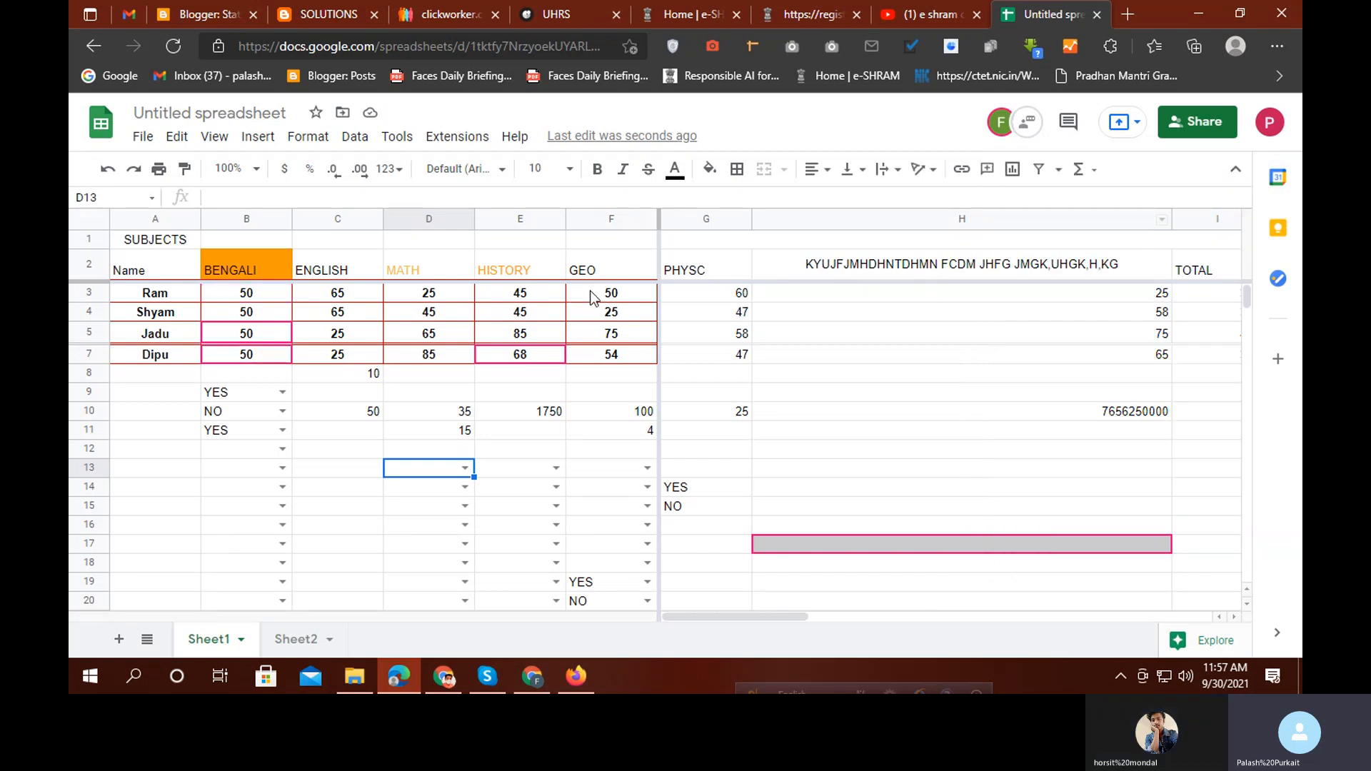
left_click_drag(661, 220, 71, 233)
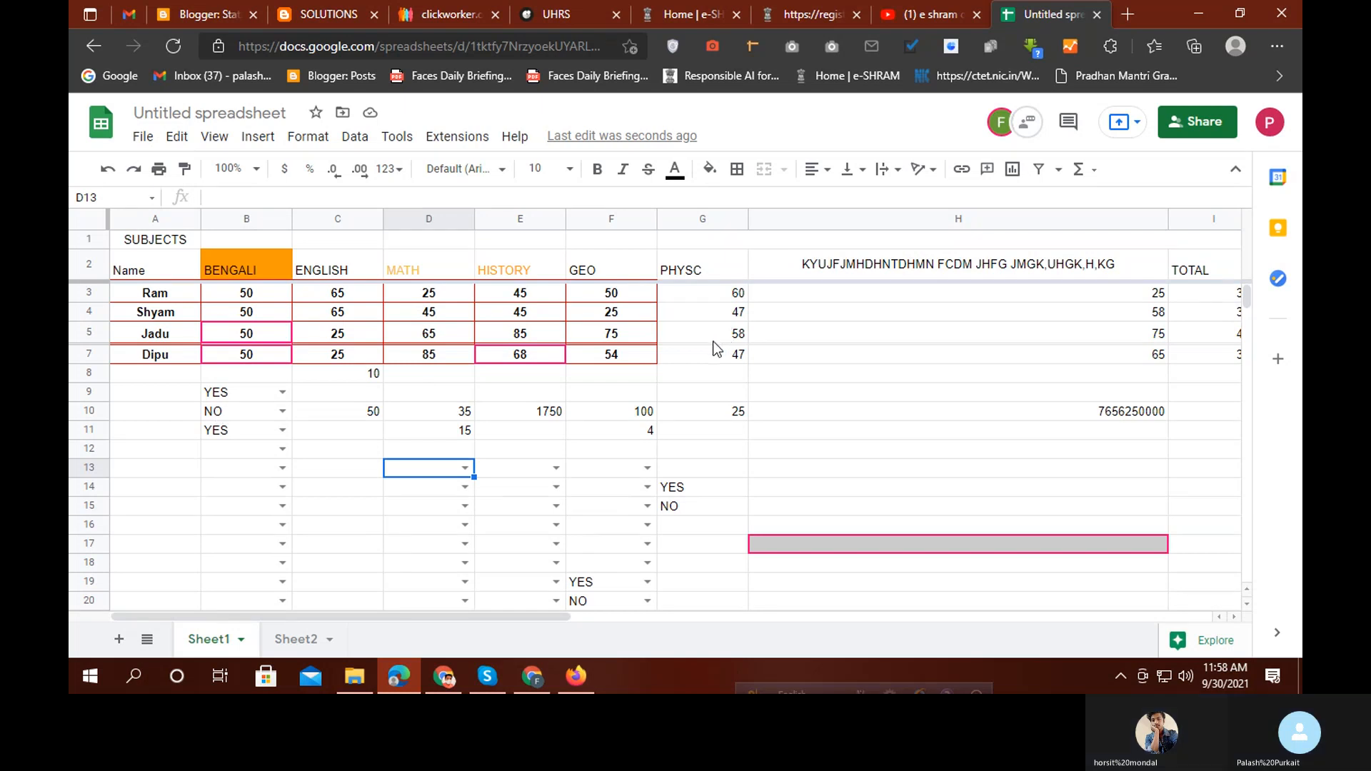
left_click(158, 355)
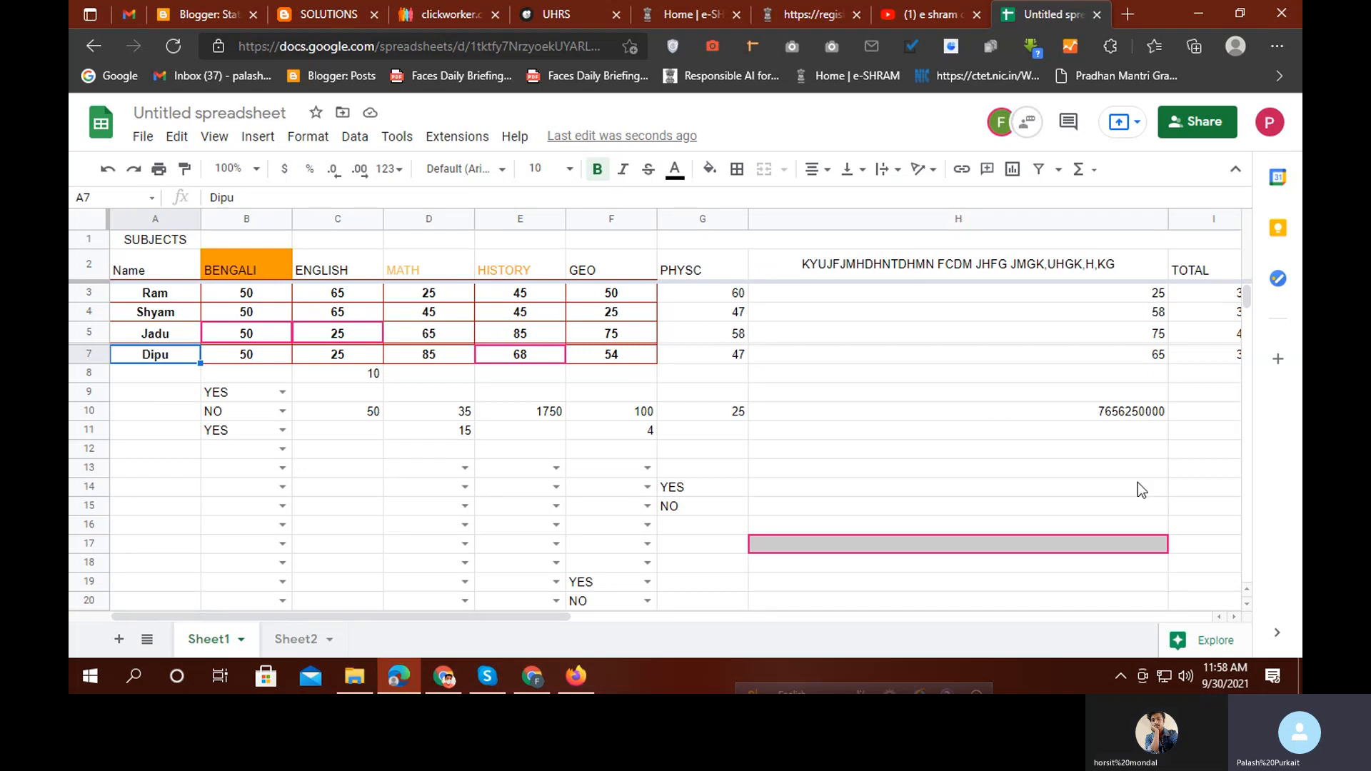
Select the empty columns I through Z and hide them
left_click_drag(507, 615, 765, 613)
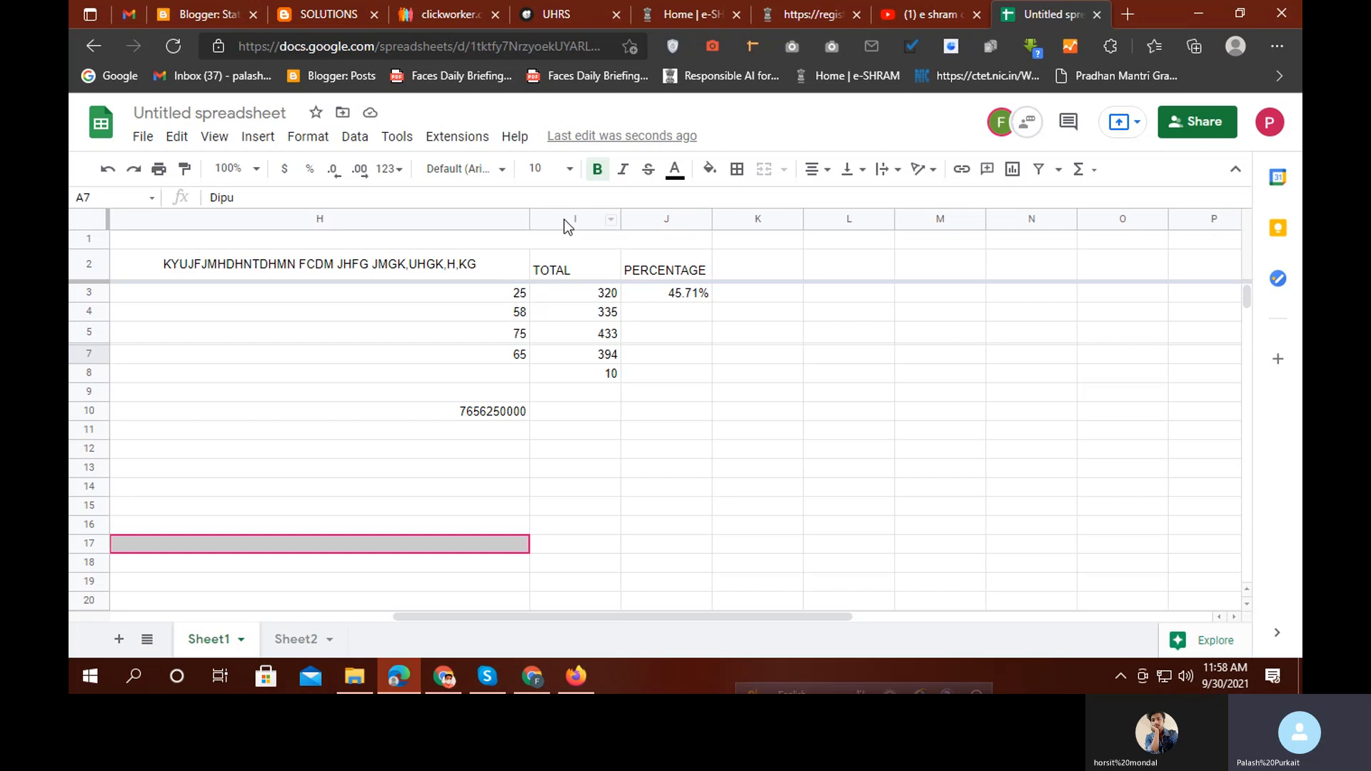
left_click_drag(564, 220, 1301, 477)
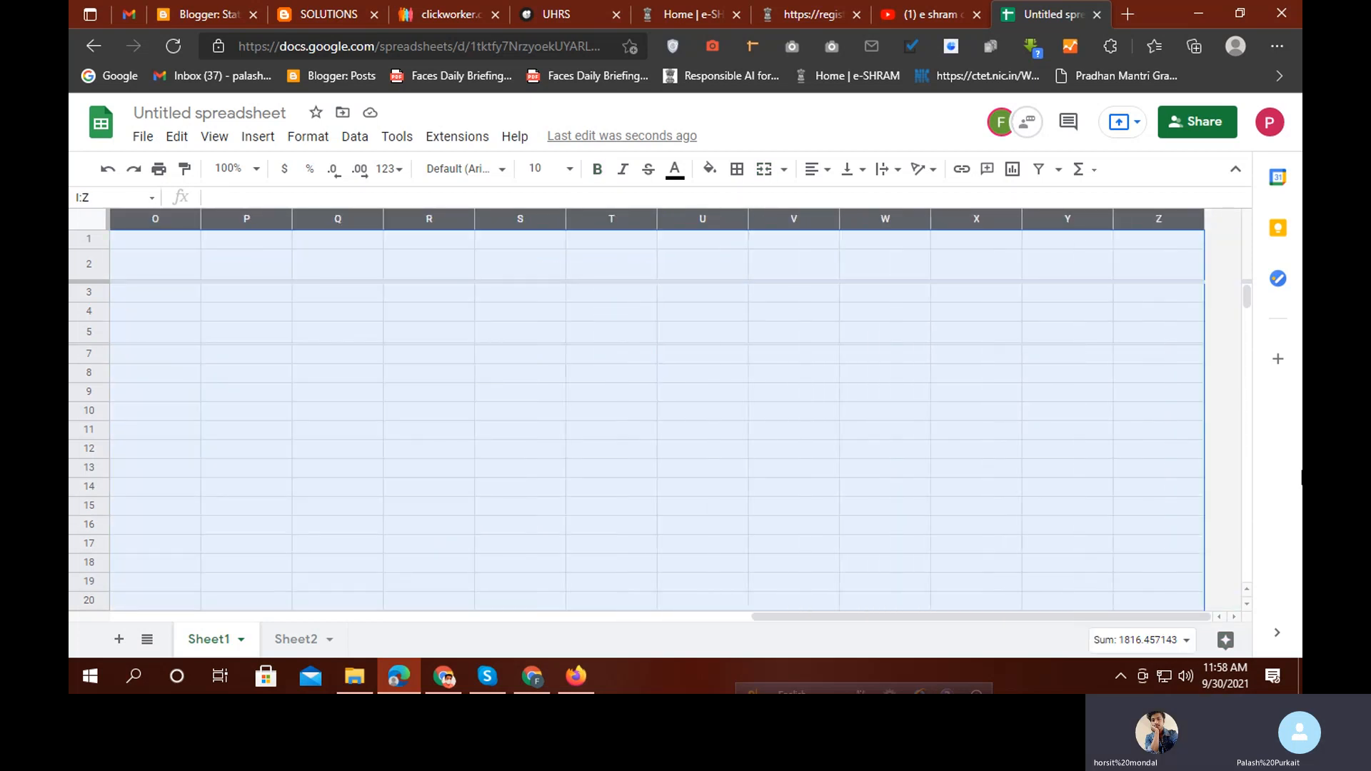
right_click(492, 218)
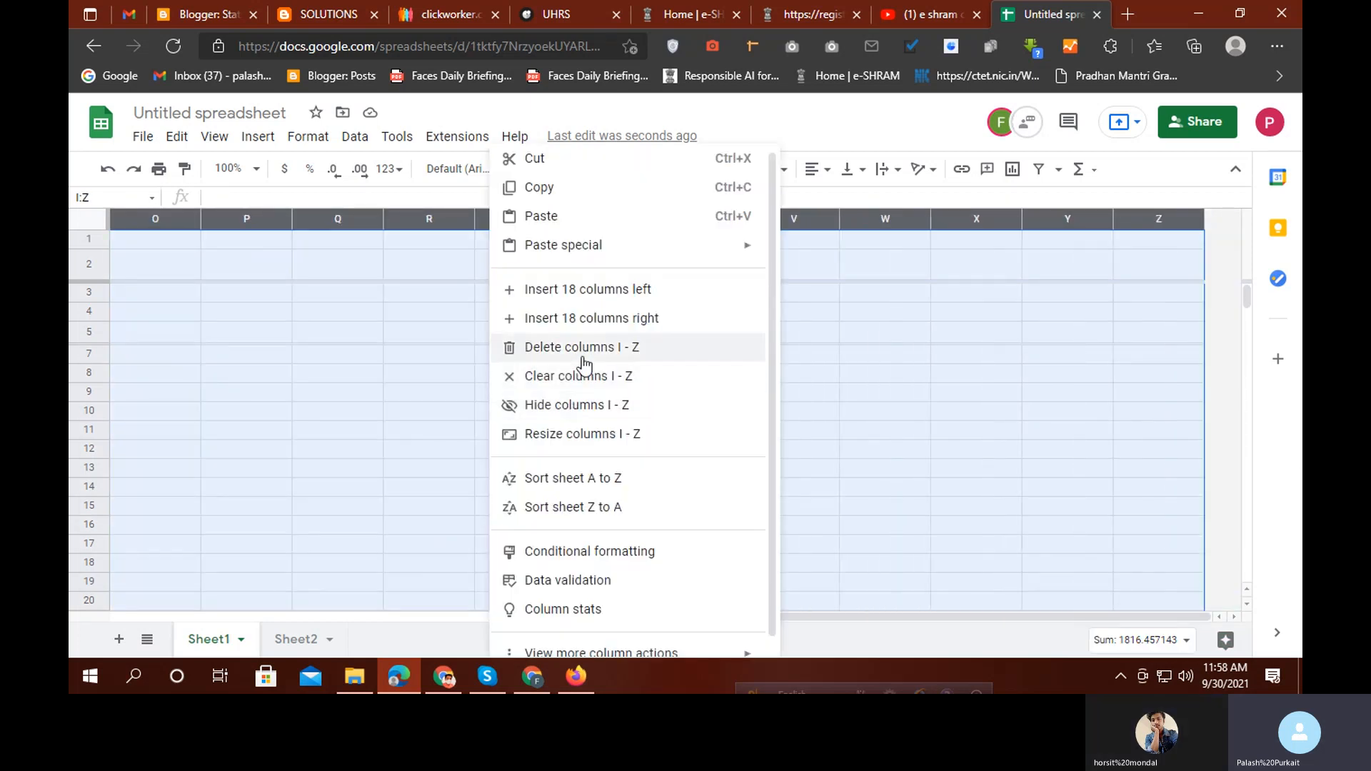
left_click(579, 407)
left_click(692, 603)
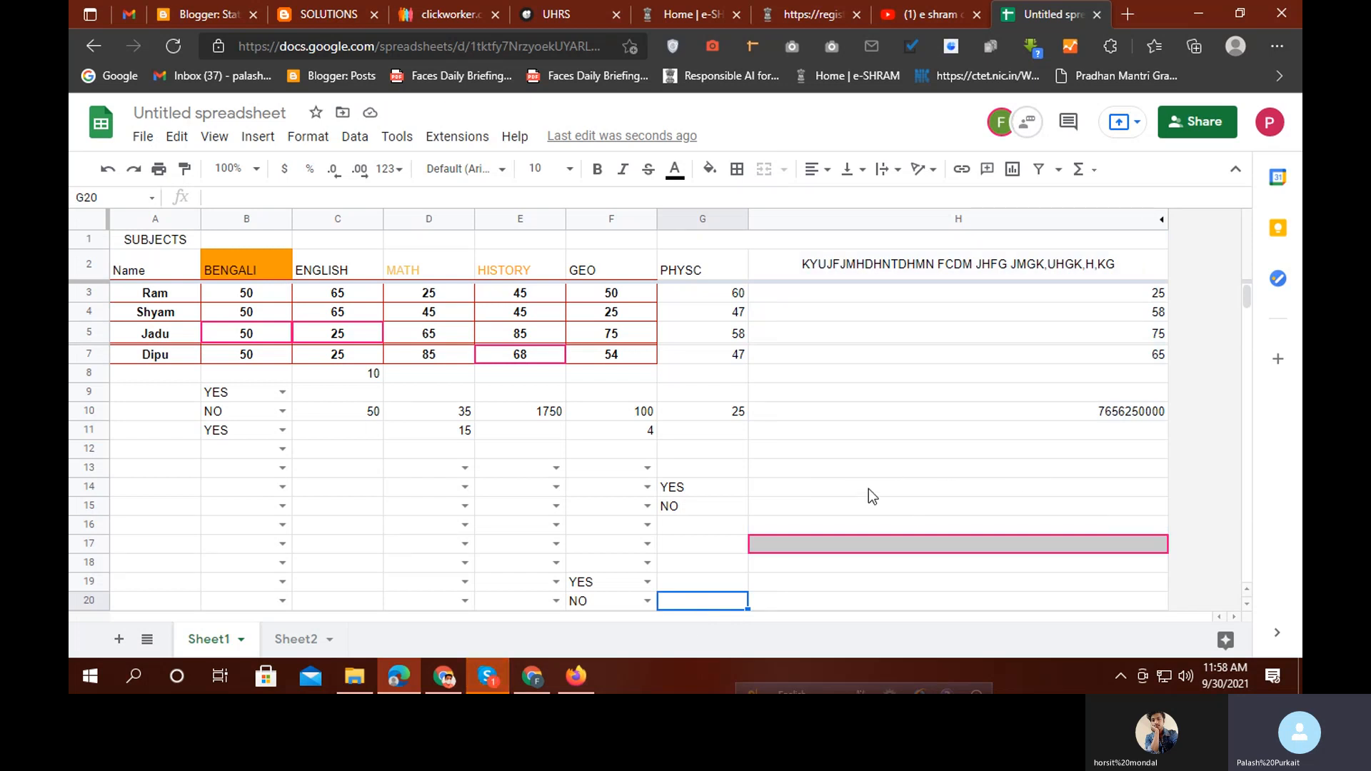
scroll(868, 488, "down", 5)
Select the empty rows 22 through 1002 and hide them so the sheet stops at row 21
left_click_drag(91, 407, 953, 703)
right_click(496, 481)
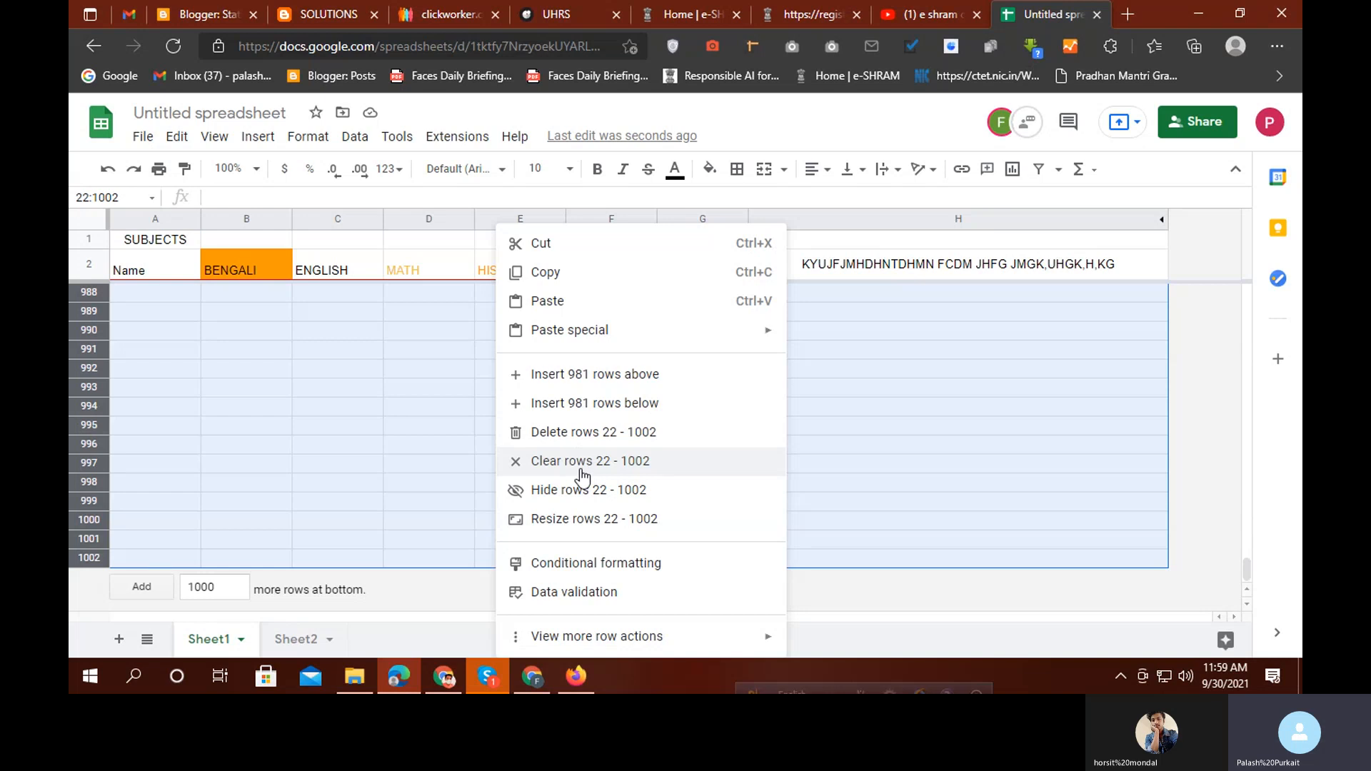
left_click(580, 493)
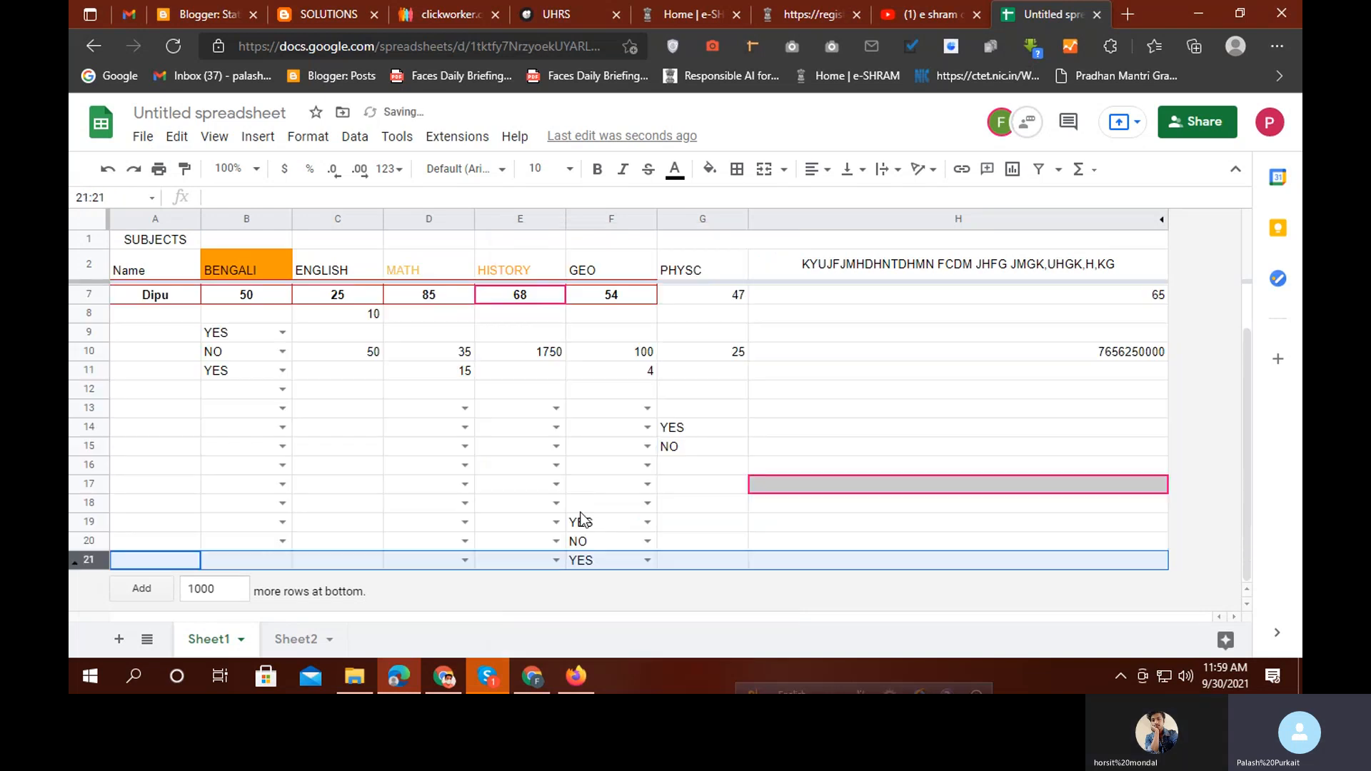
scroll(549, 489, "down", 1)
scroll(543, 500, "up", 1)
scroll(539, 510, "down", 1)
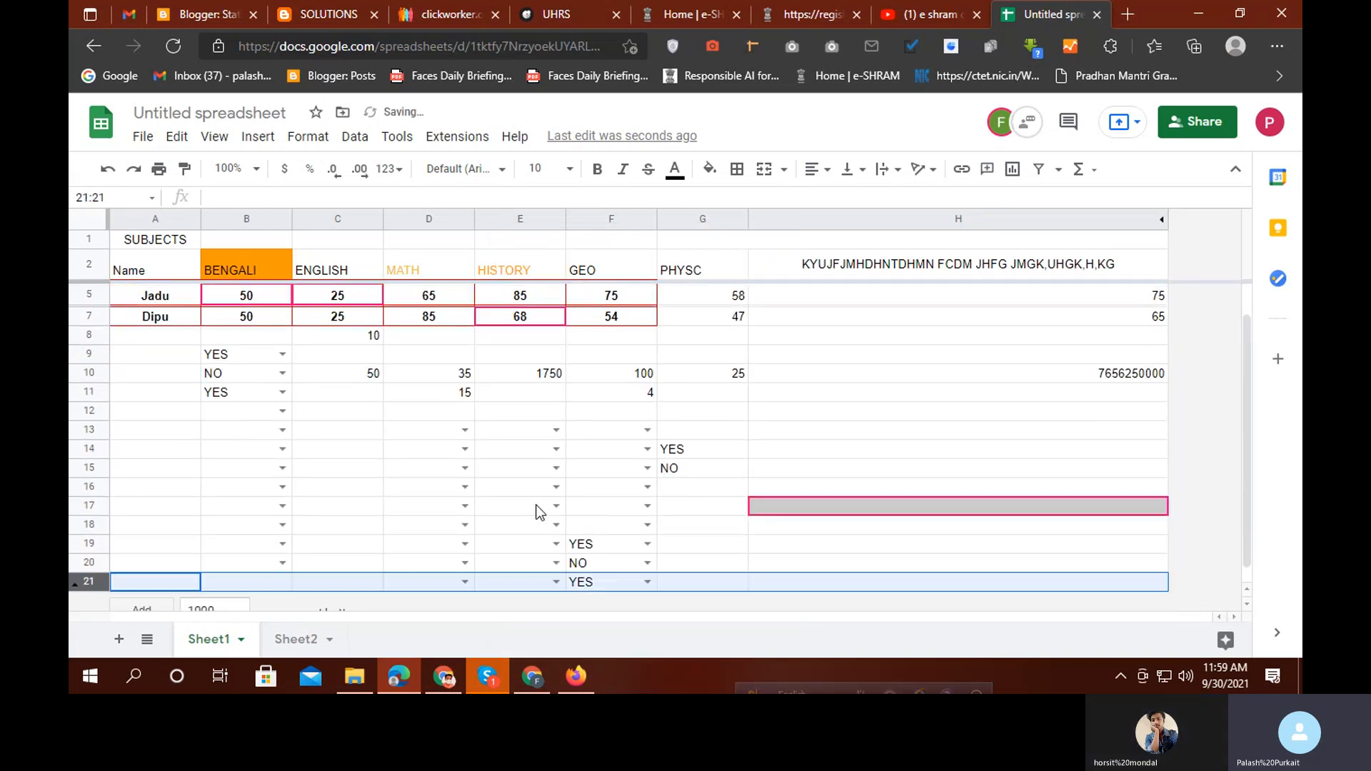
left_click(485, 677)
left_click(322, 110)
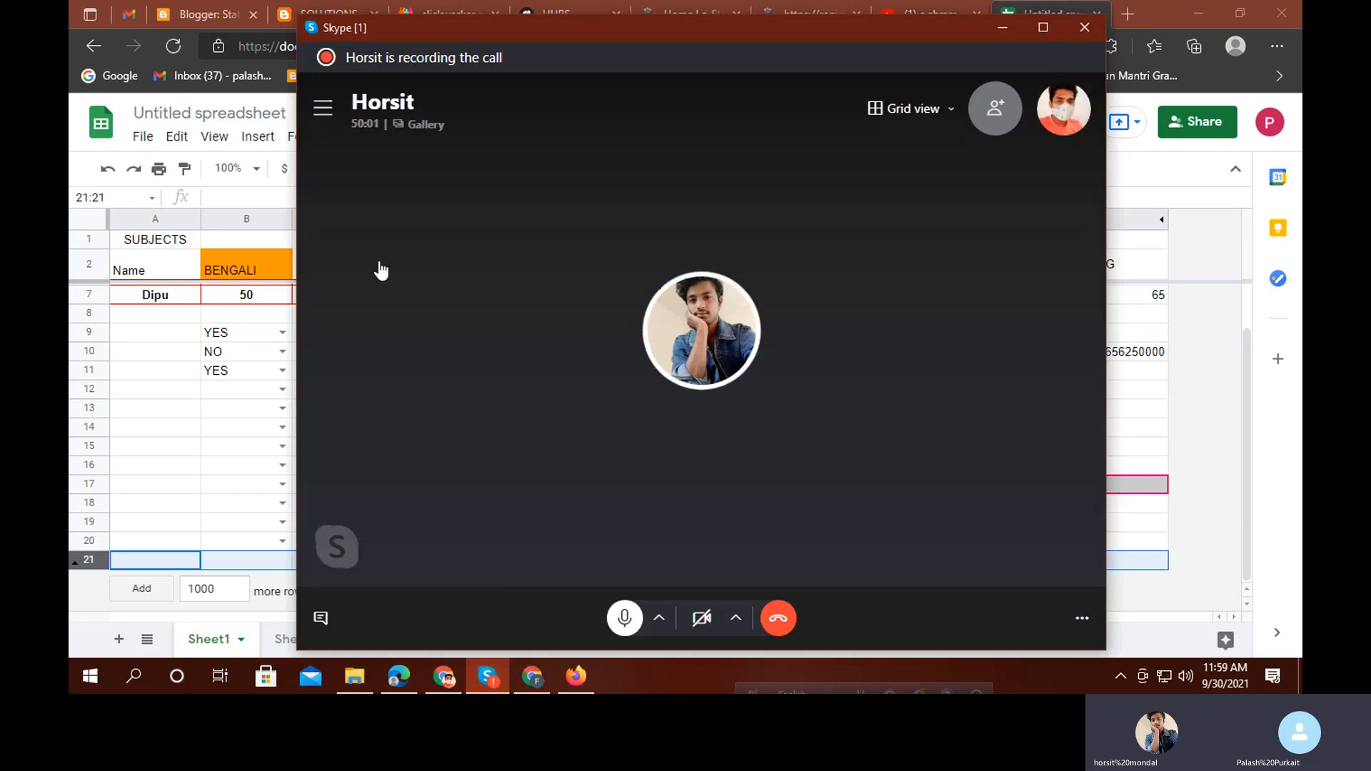
left_click(418, 434)
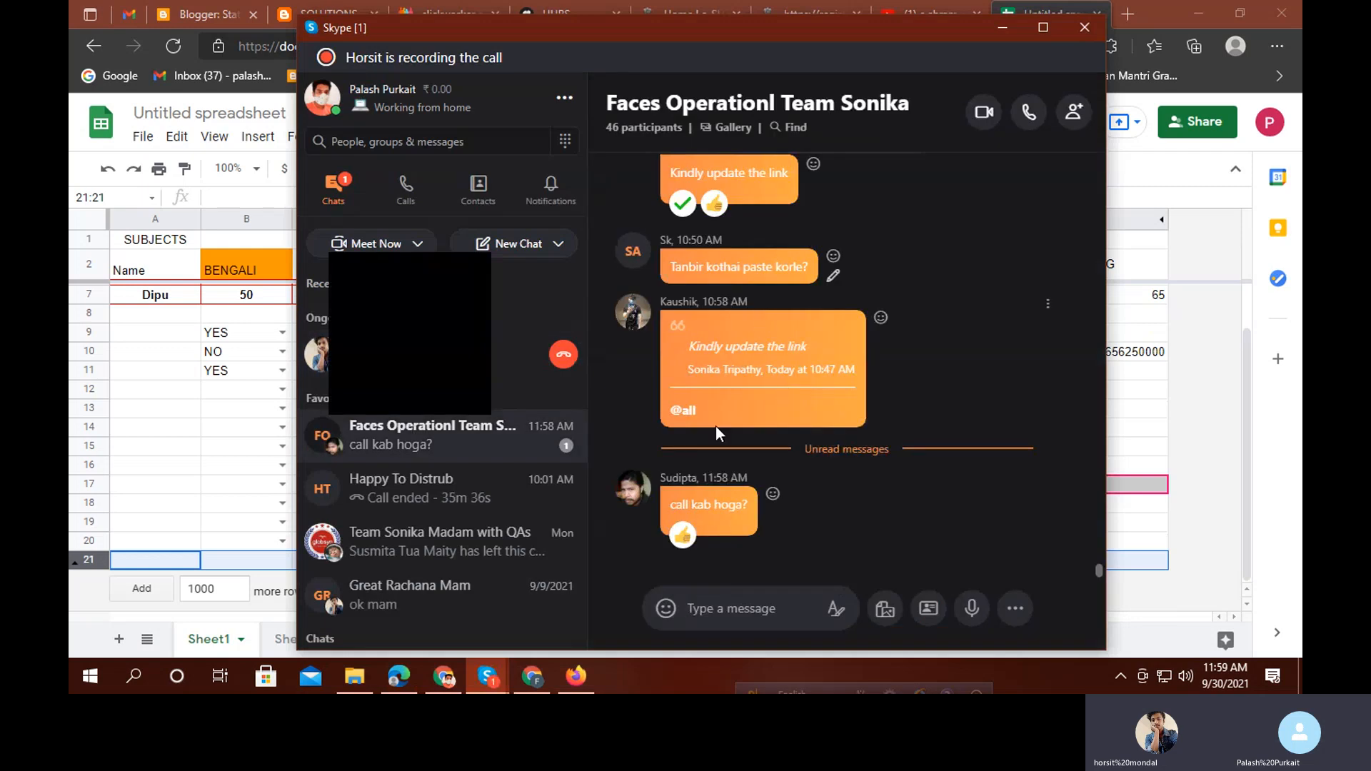
left_click(1009, 37)
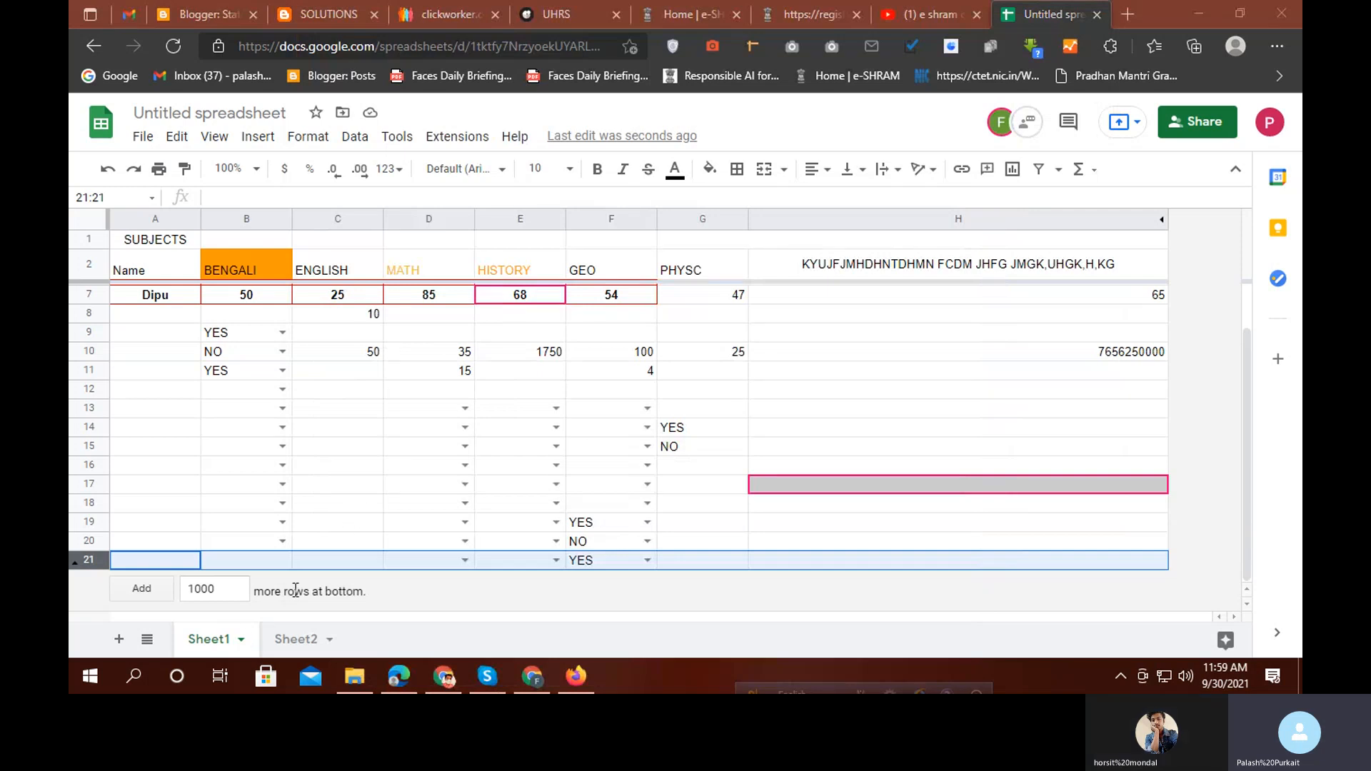
left_click(141, 589)
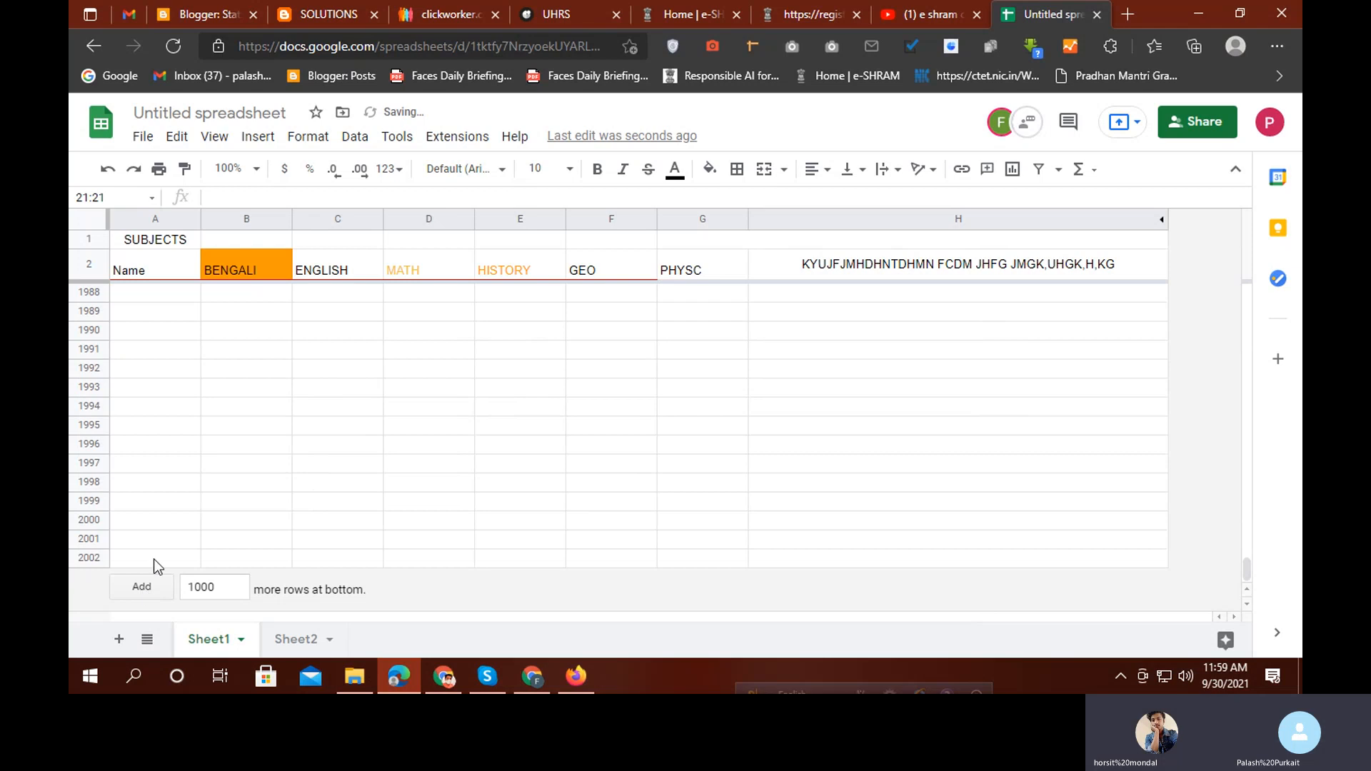
scroll(171, 529, "up", 10)
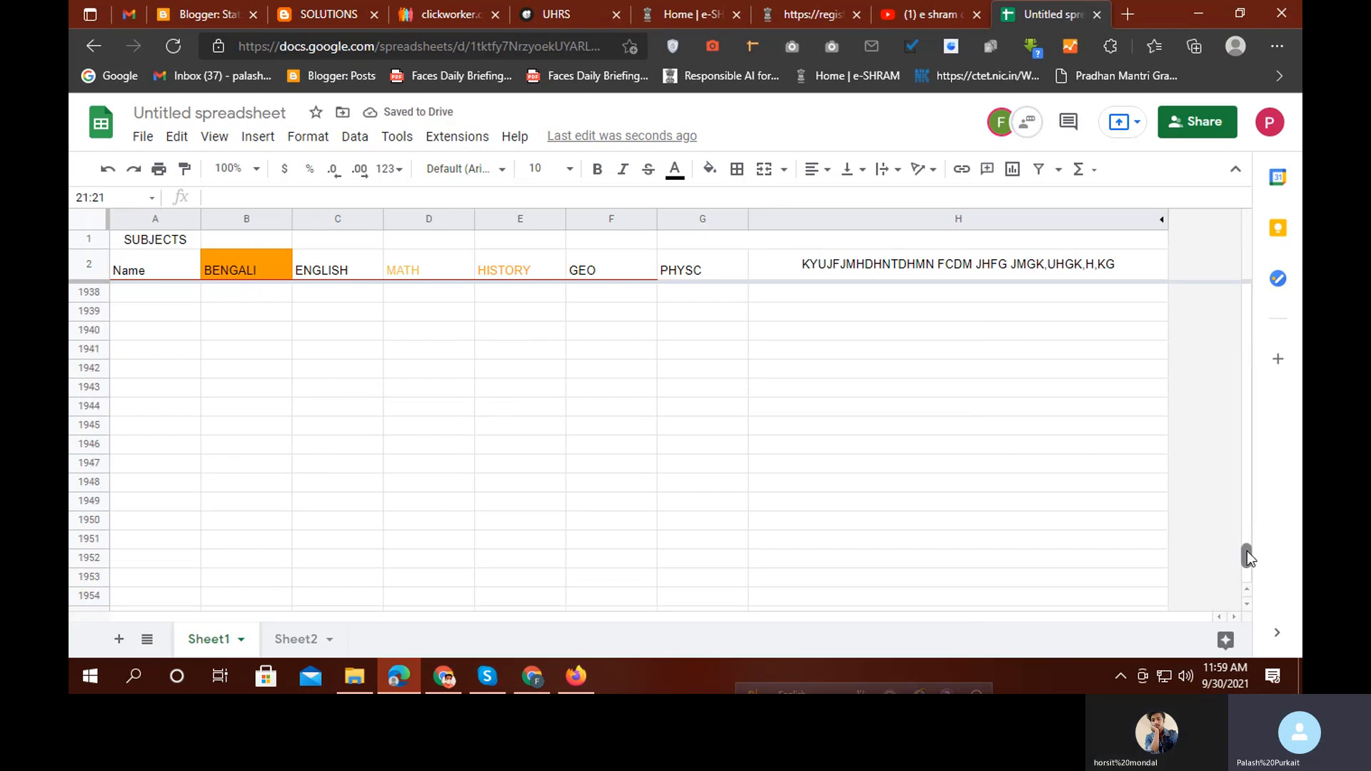
left_click_drag(1247, 553, 1250, 289)
scroll(825, 450, "down", 1)
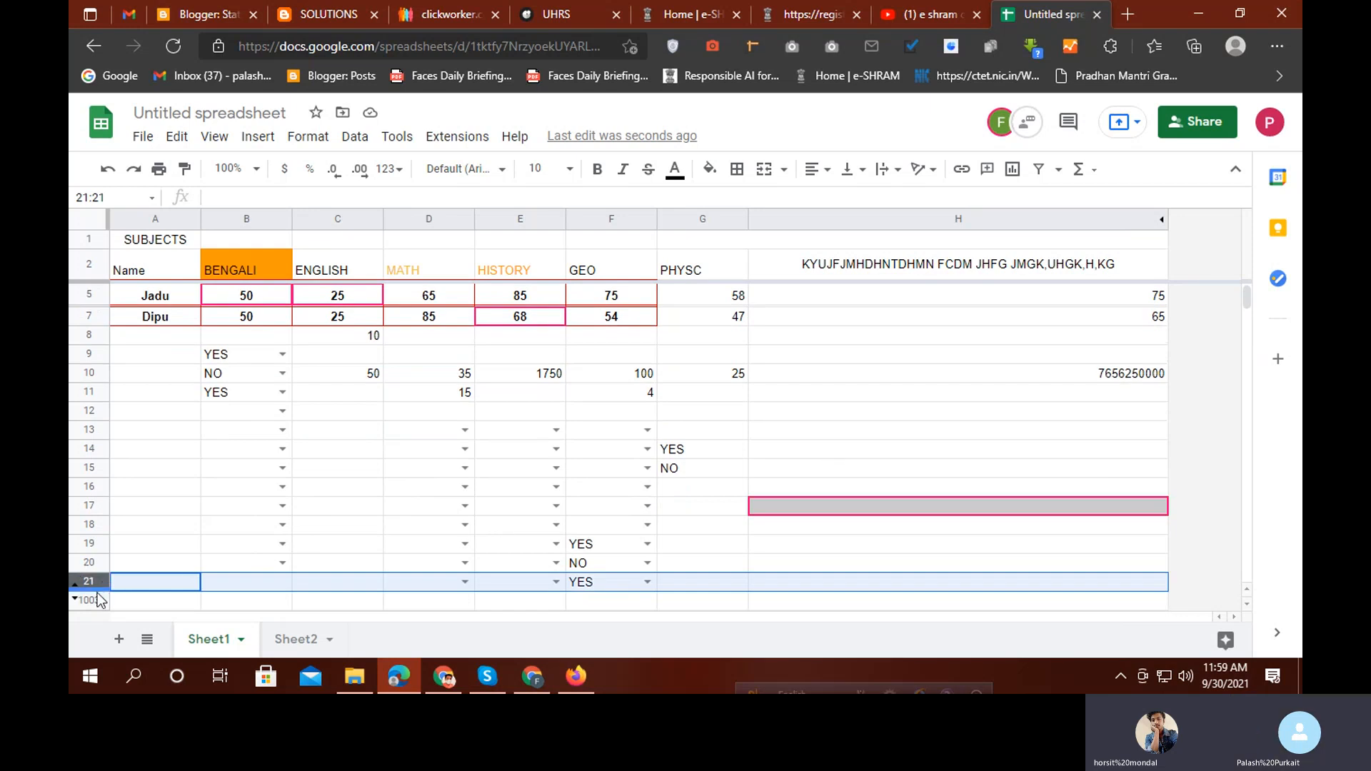
scroll(100, 598, "down", 1)
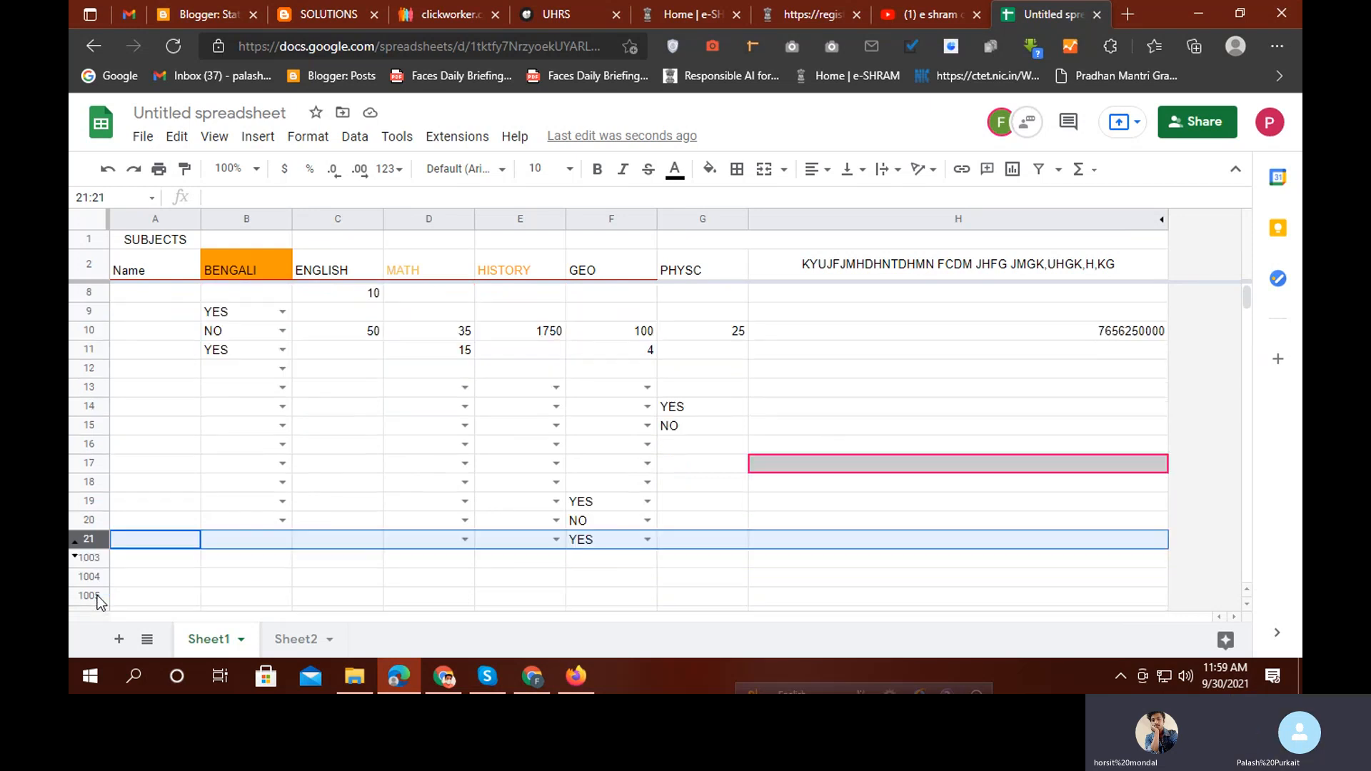
left_click(77, 551)
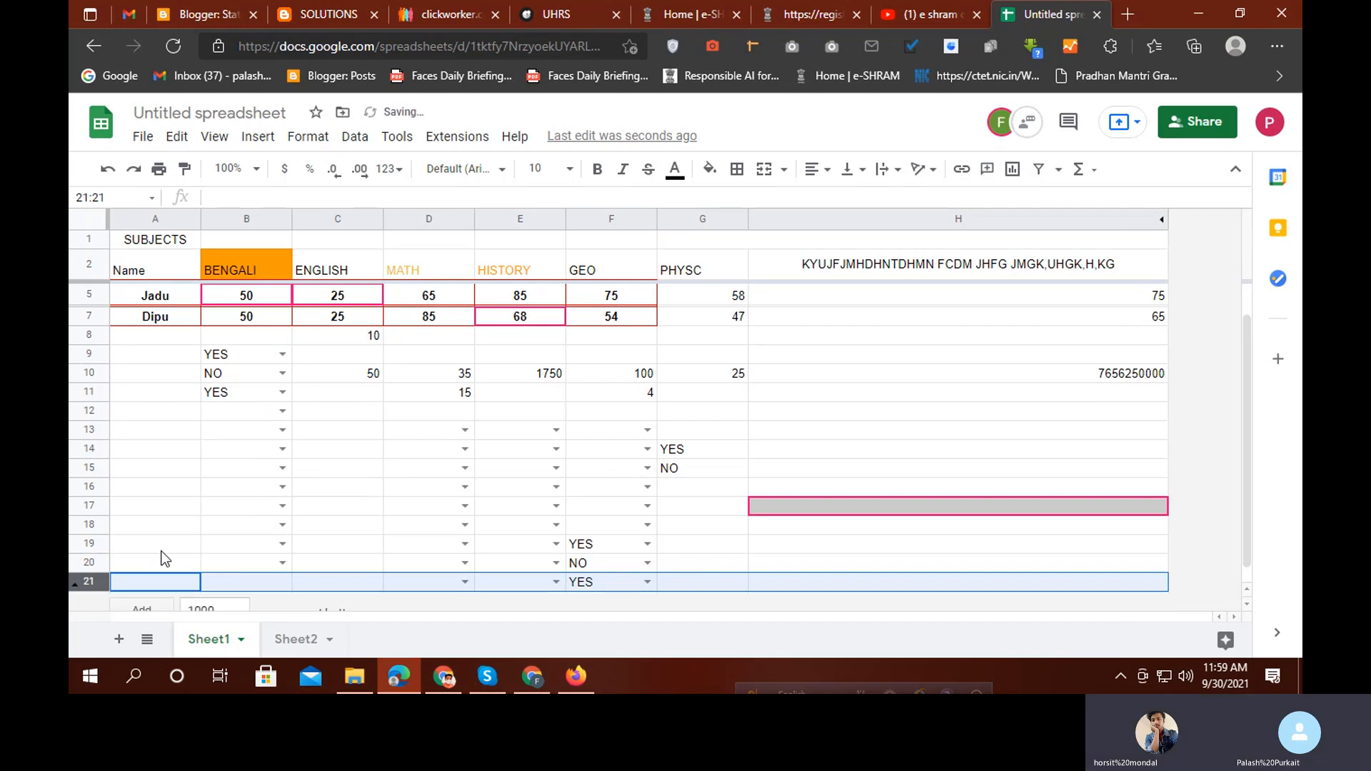
scroll(159, 558, "down", 1)
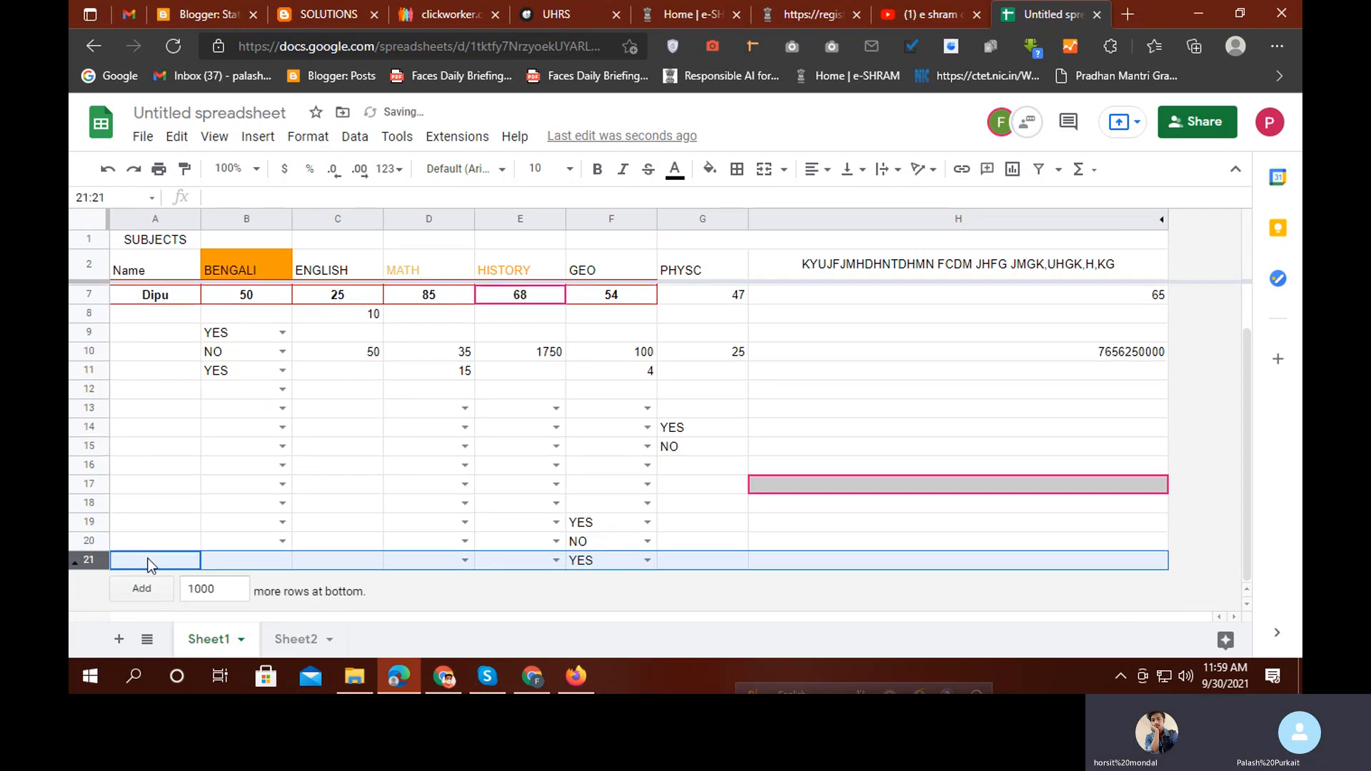
left_click(232, 504)
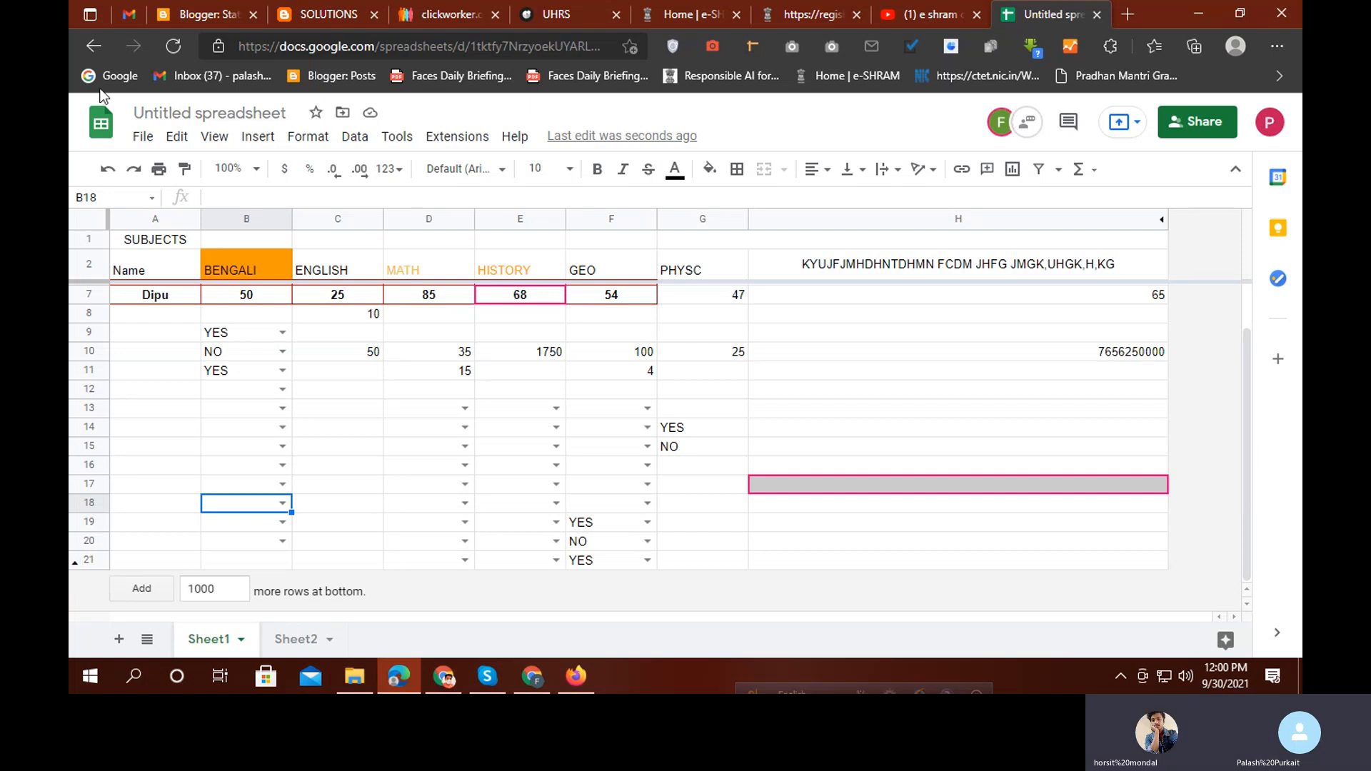
Unhide rows 22 to 1002 using the arrow below row 21
left_click(75, 564)
scroll(343, 557, "down", 2)
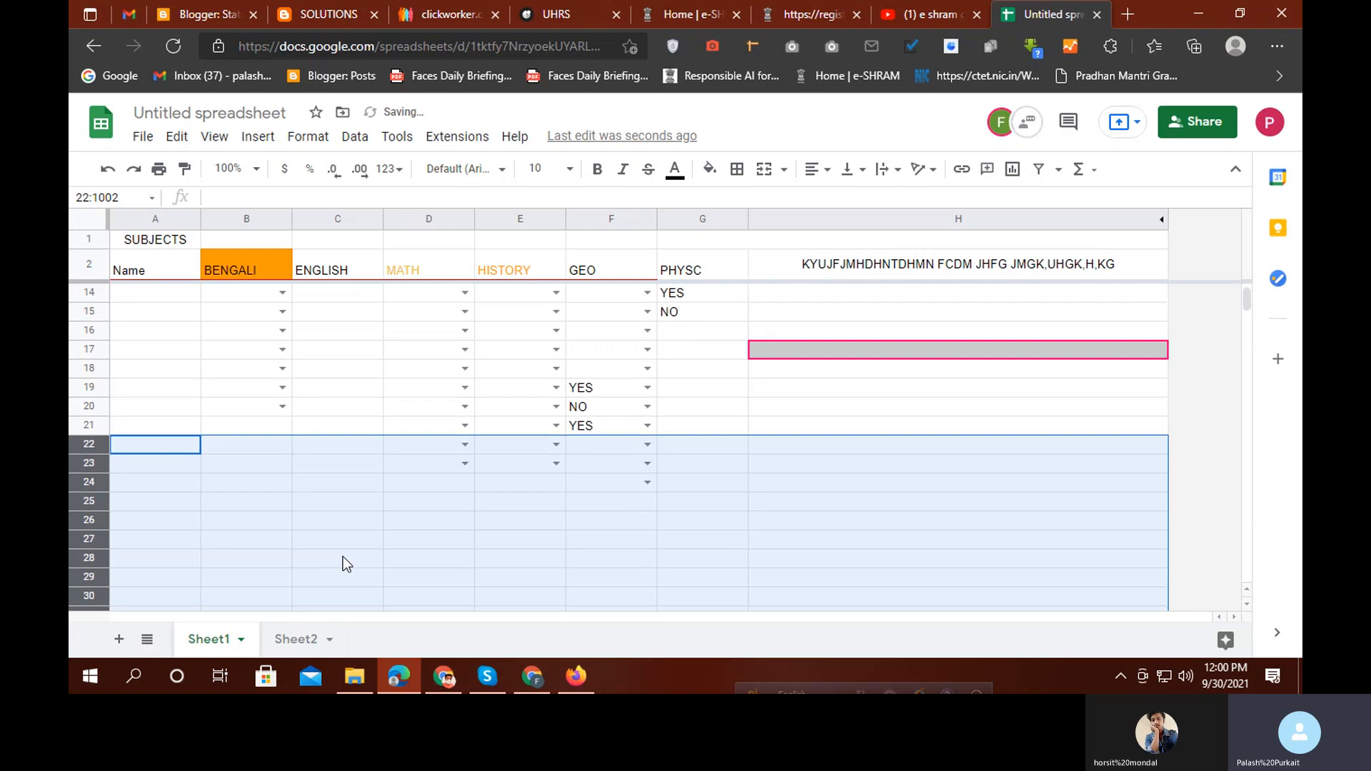
left_click(354, 424)
scroll(985, 575, "up", 4)
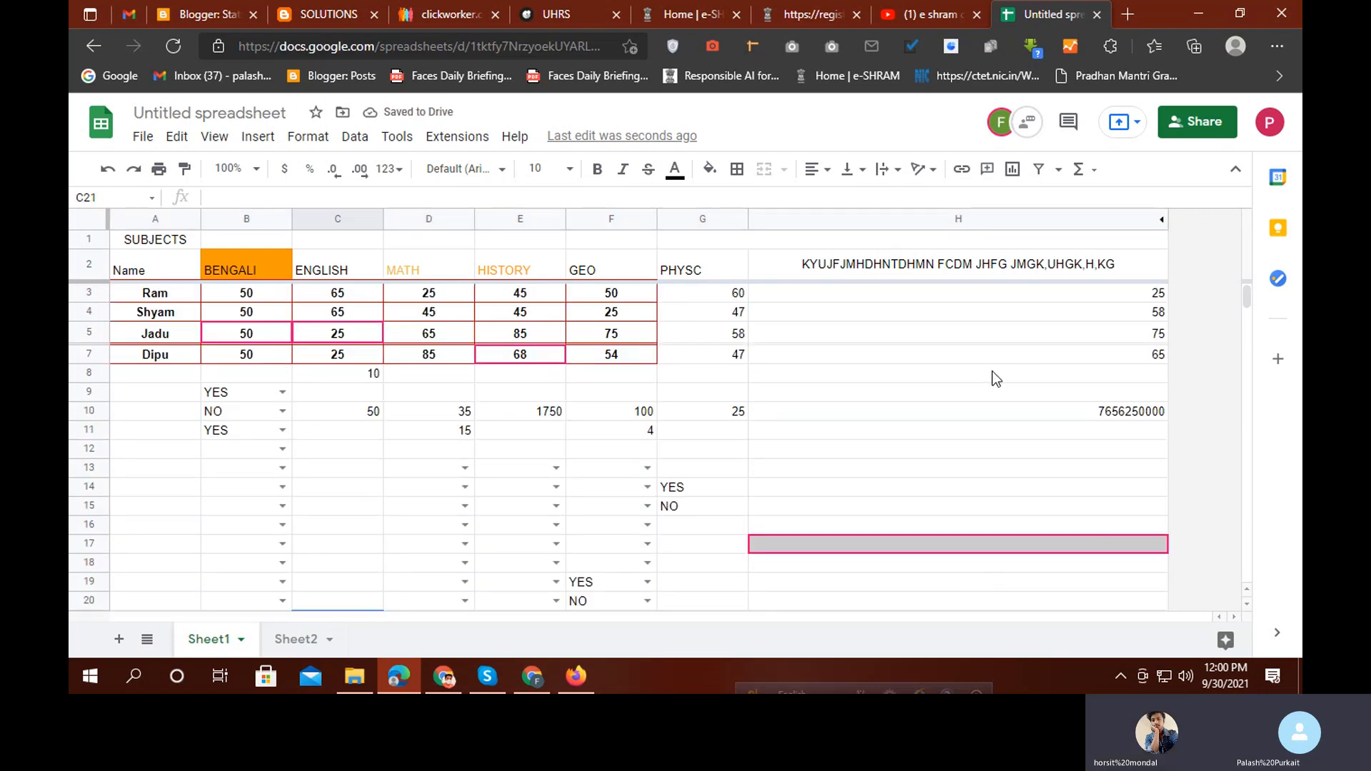
Unhide columns I to Z and scroll across to check TOTAL and PERCENTAGE
left_click(1162, 221)
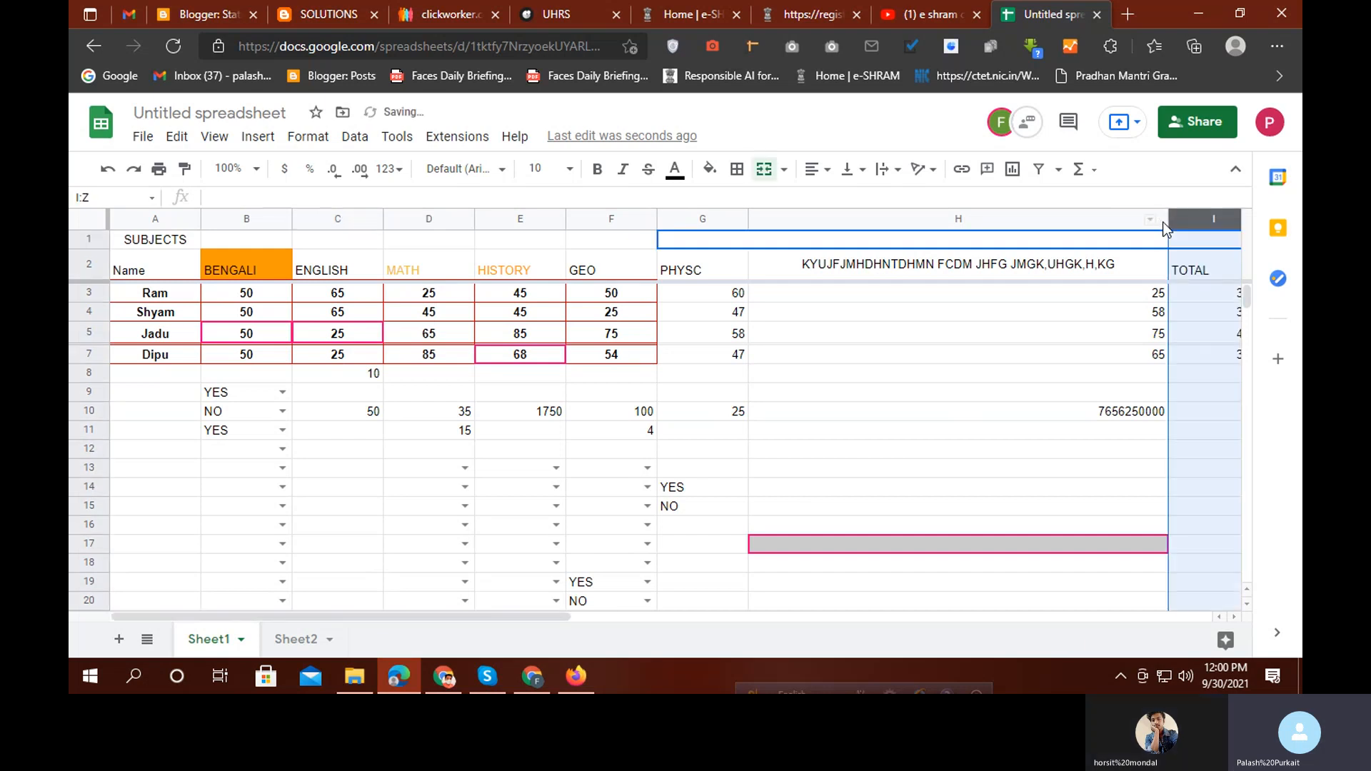
scroll(258, 470, "down", 1)
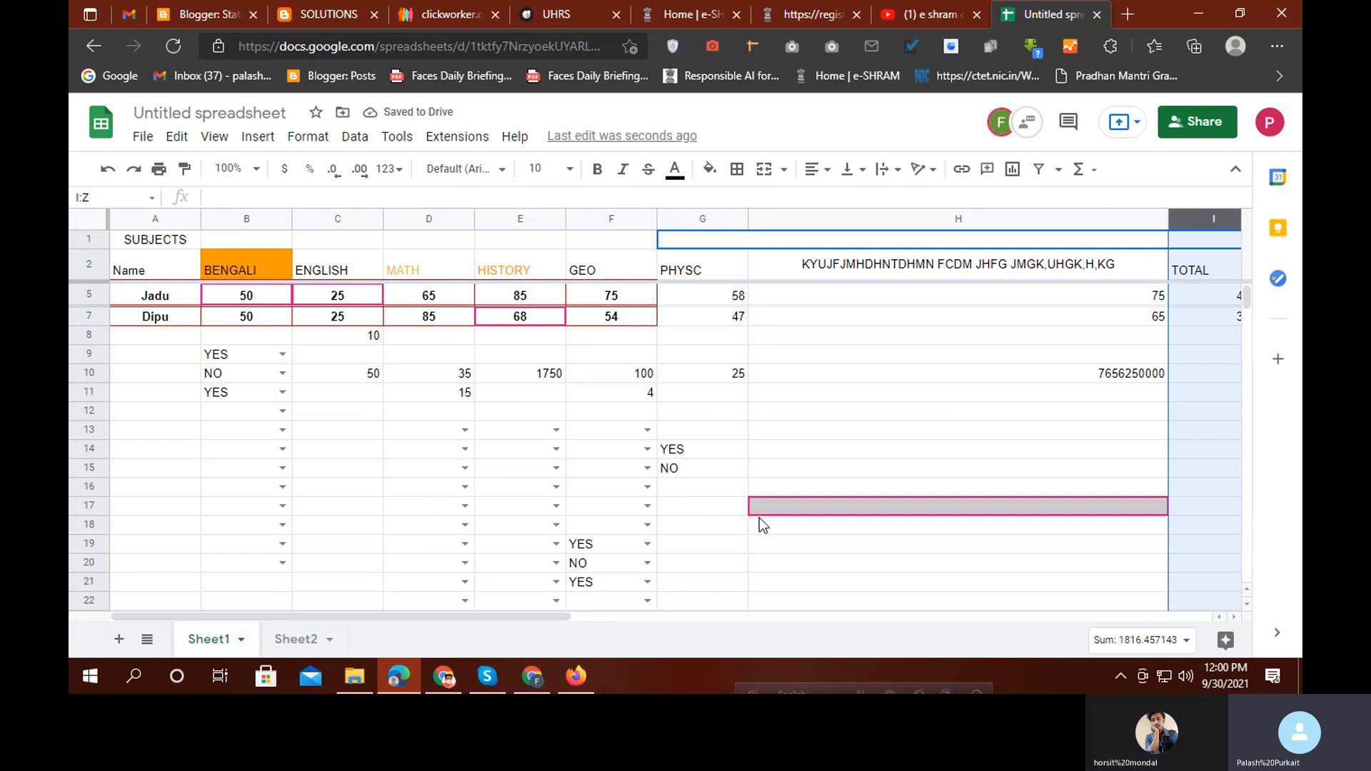
left_click(426, 605)
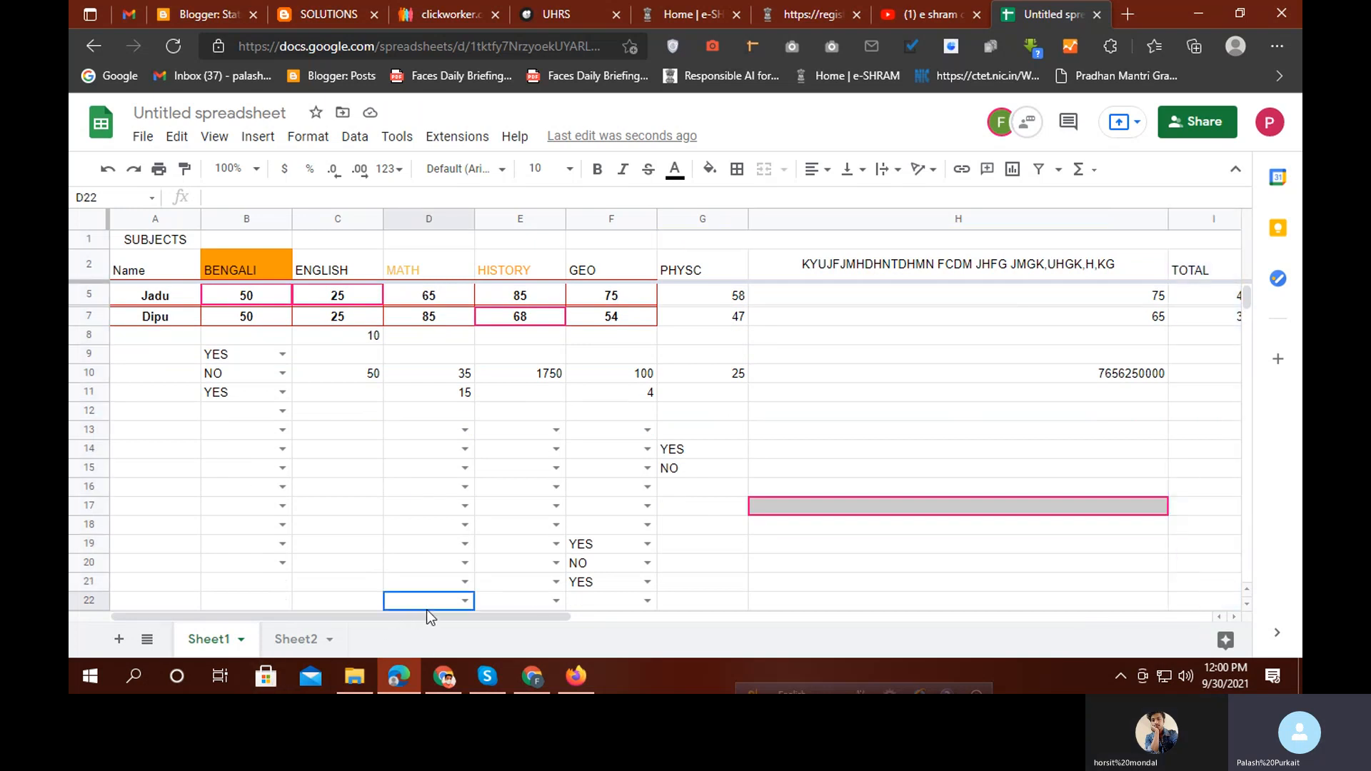
left_click_drag(426, 618, 1118, 618)
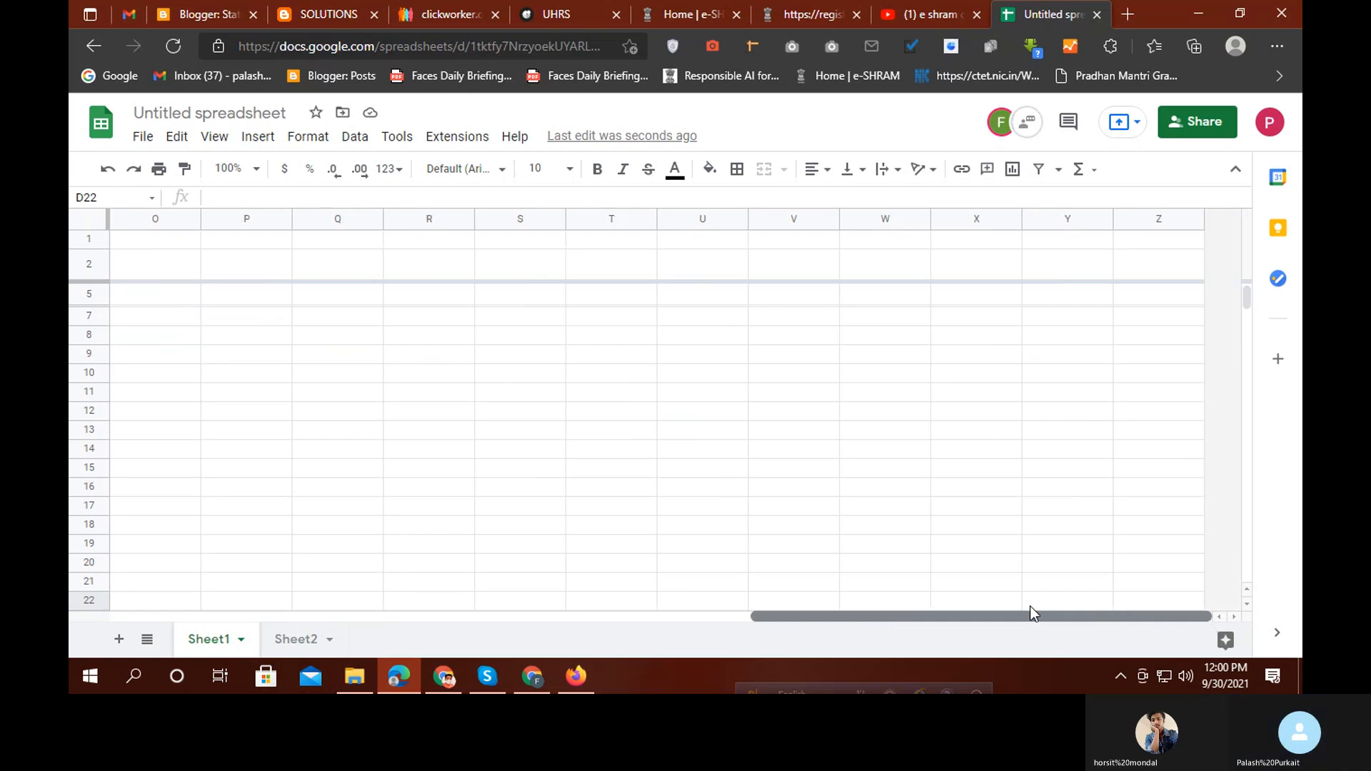
left_click_drag(1033, 613, 359, 607)
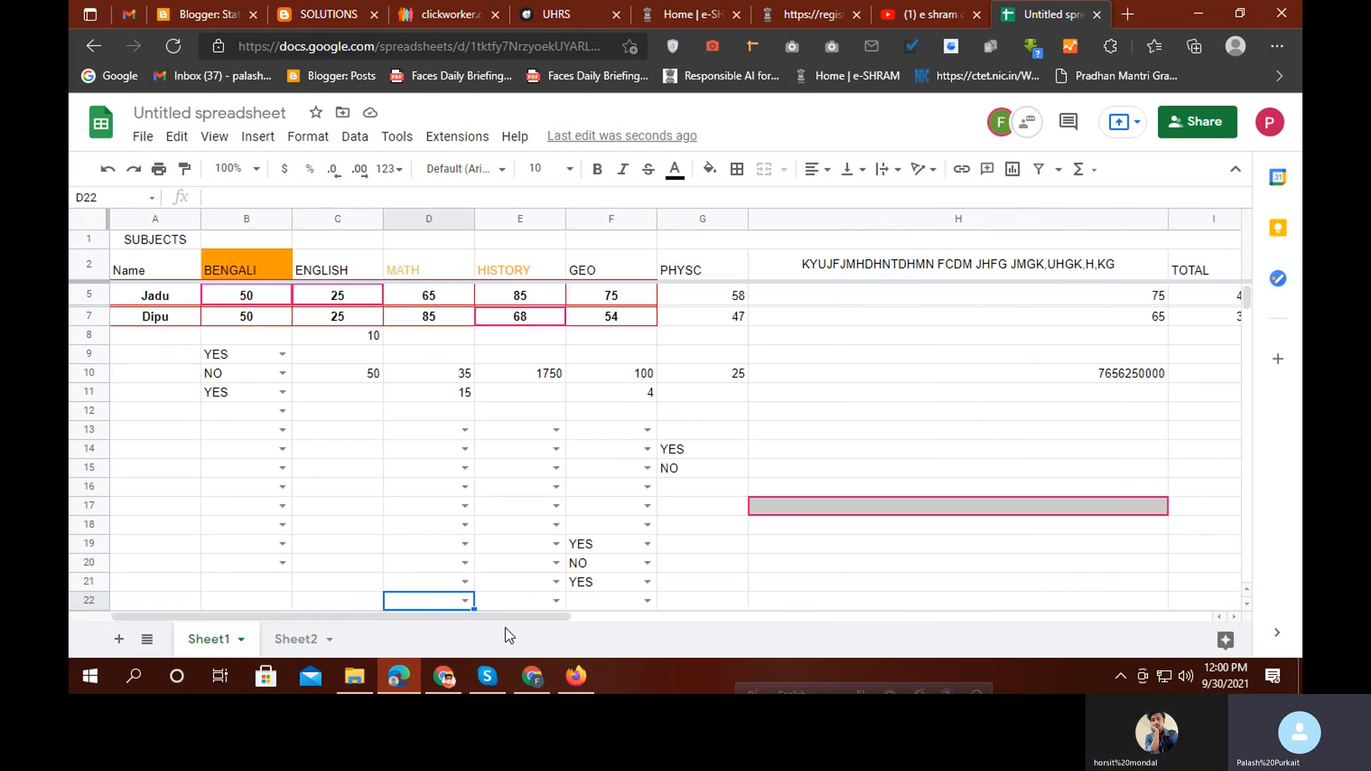
left_click_drag(453, 618, 1206, 620)
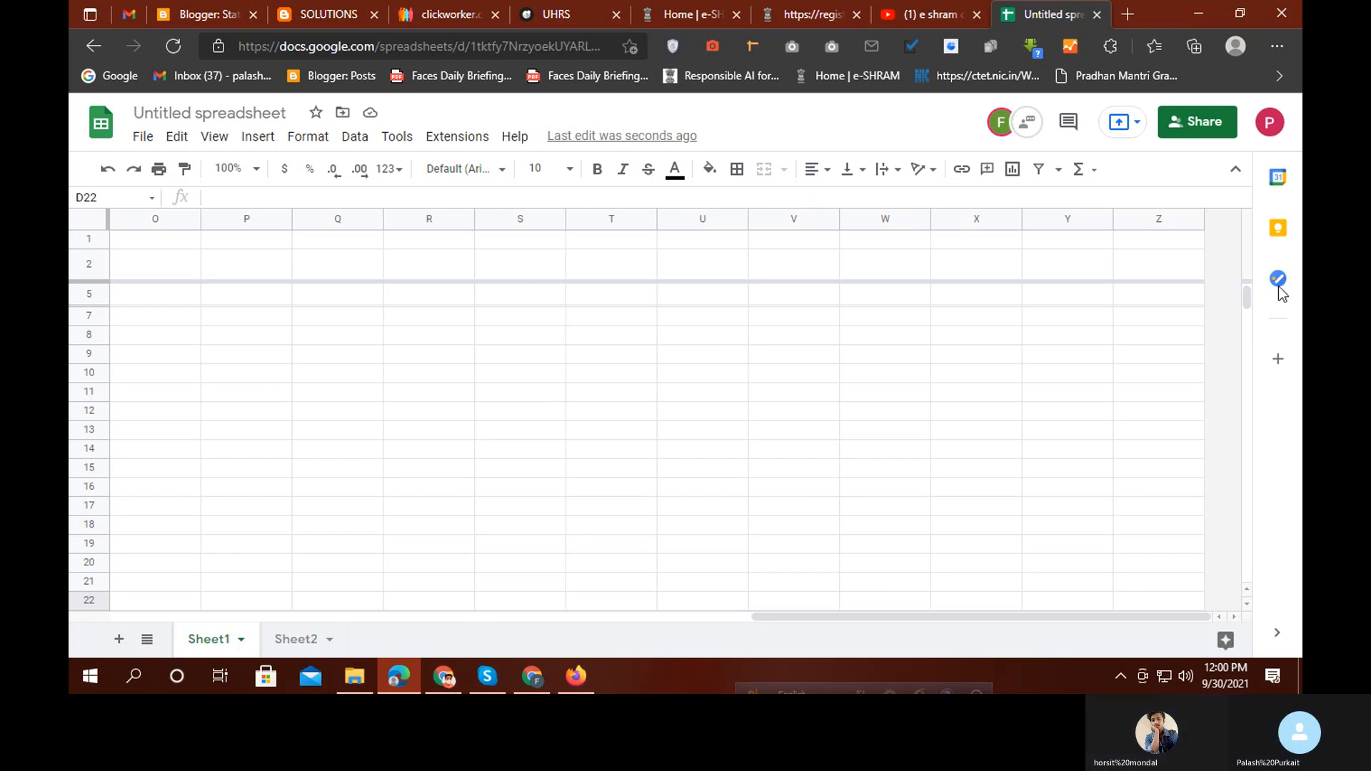
left_click_drag(924, 615, 221, 582)
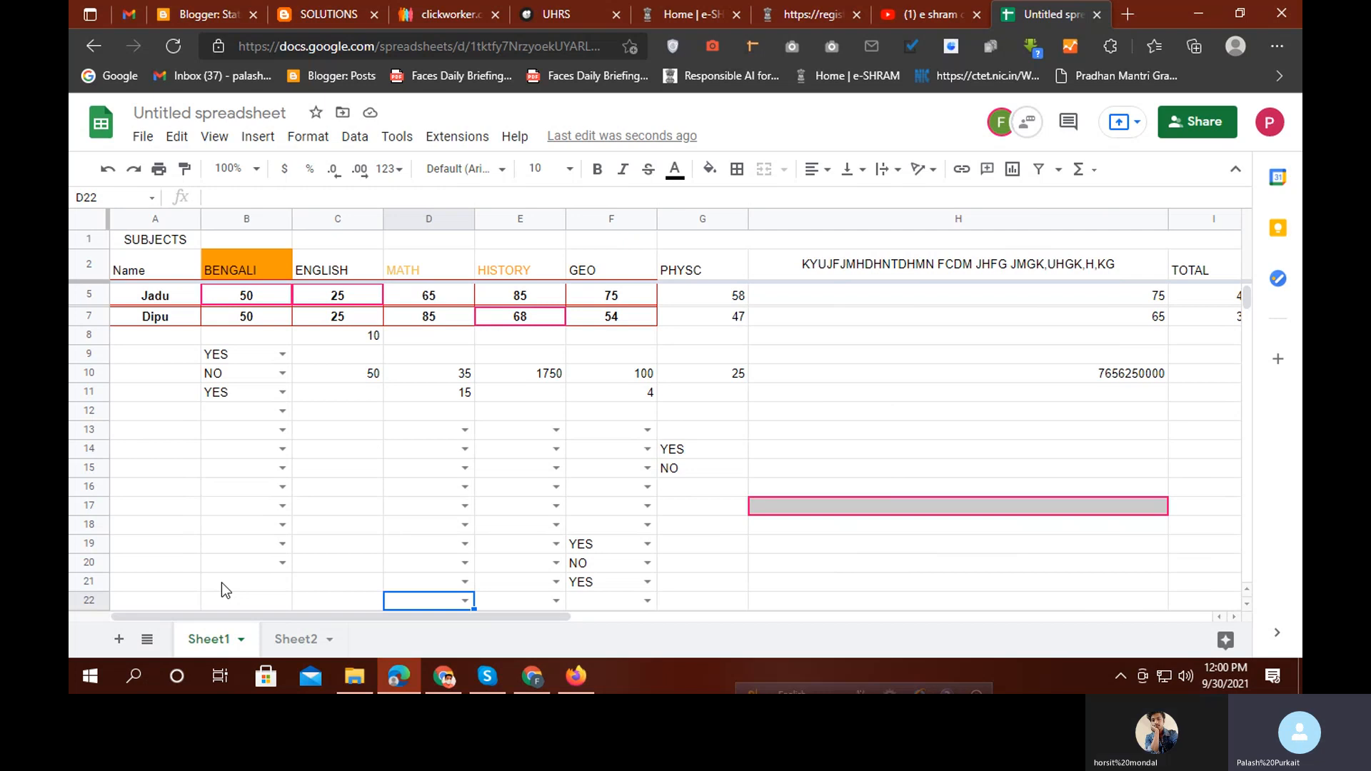